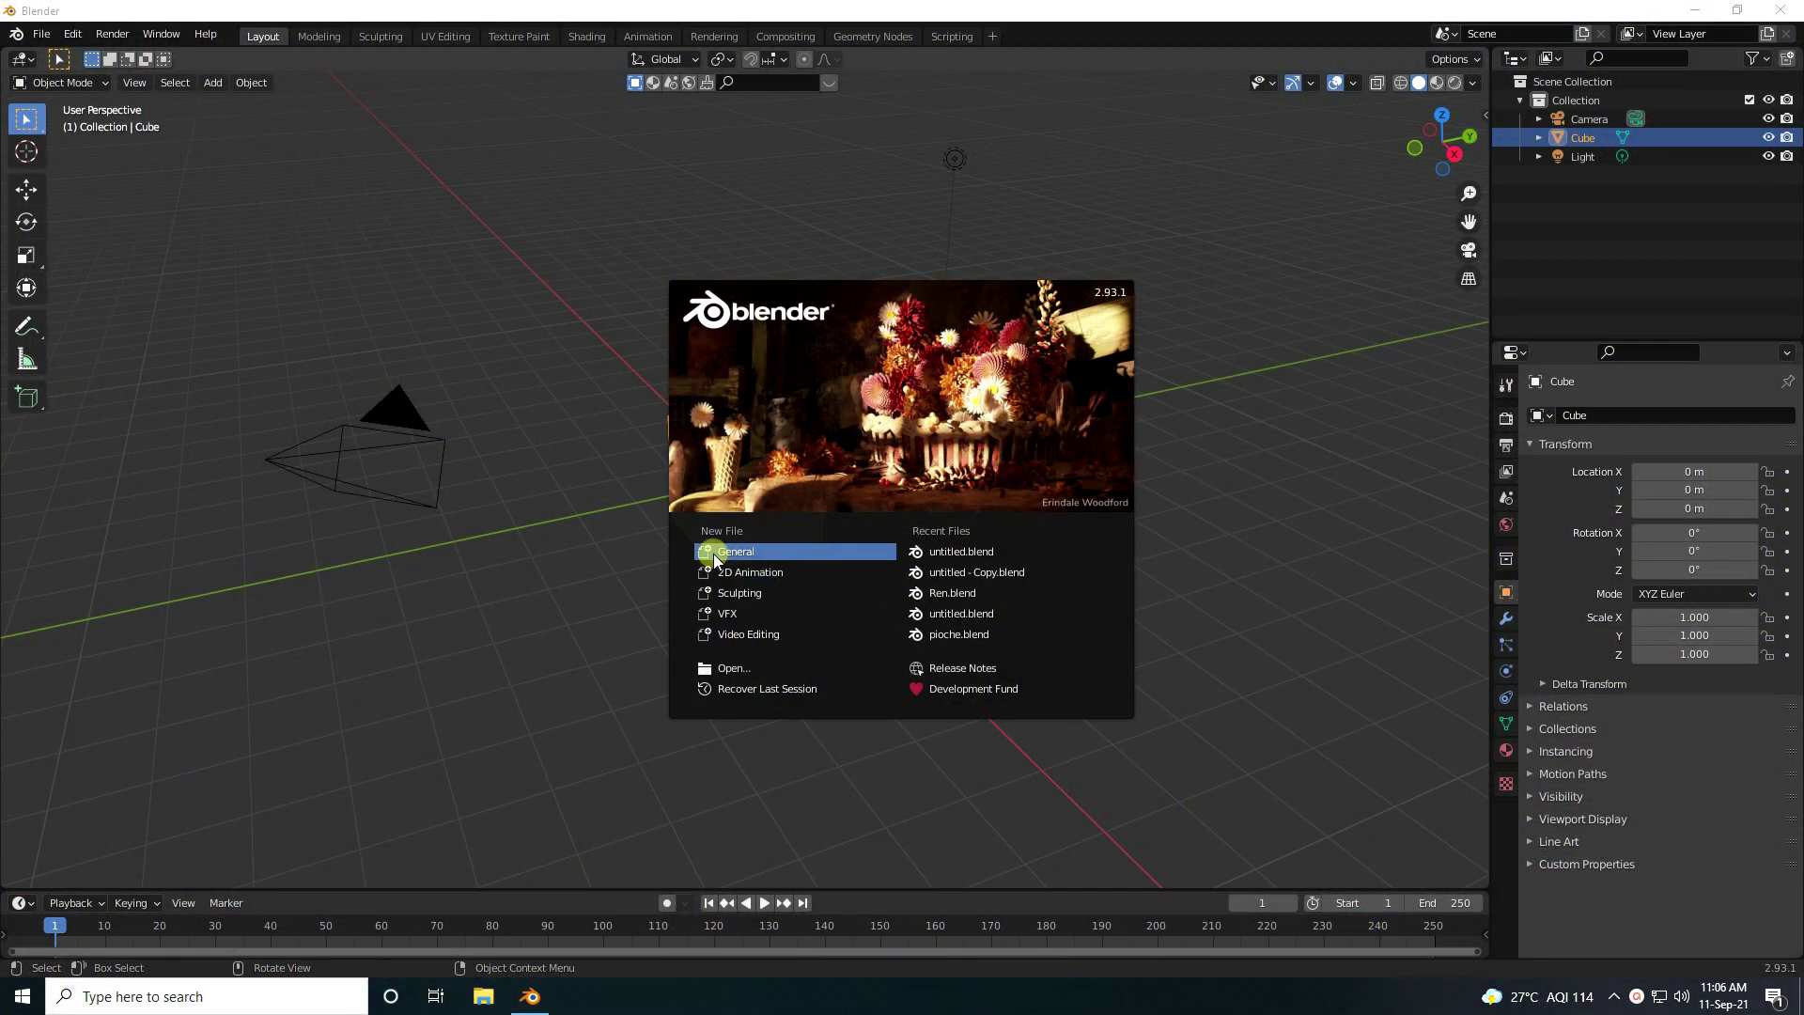
# Start a new General file, then box-select and delete the default camera, cube and light
pyautogui.click(713, 551)
pyautogui.moveTo(478, 554); pyautogui.dragTo(761, 447, button='middle')
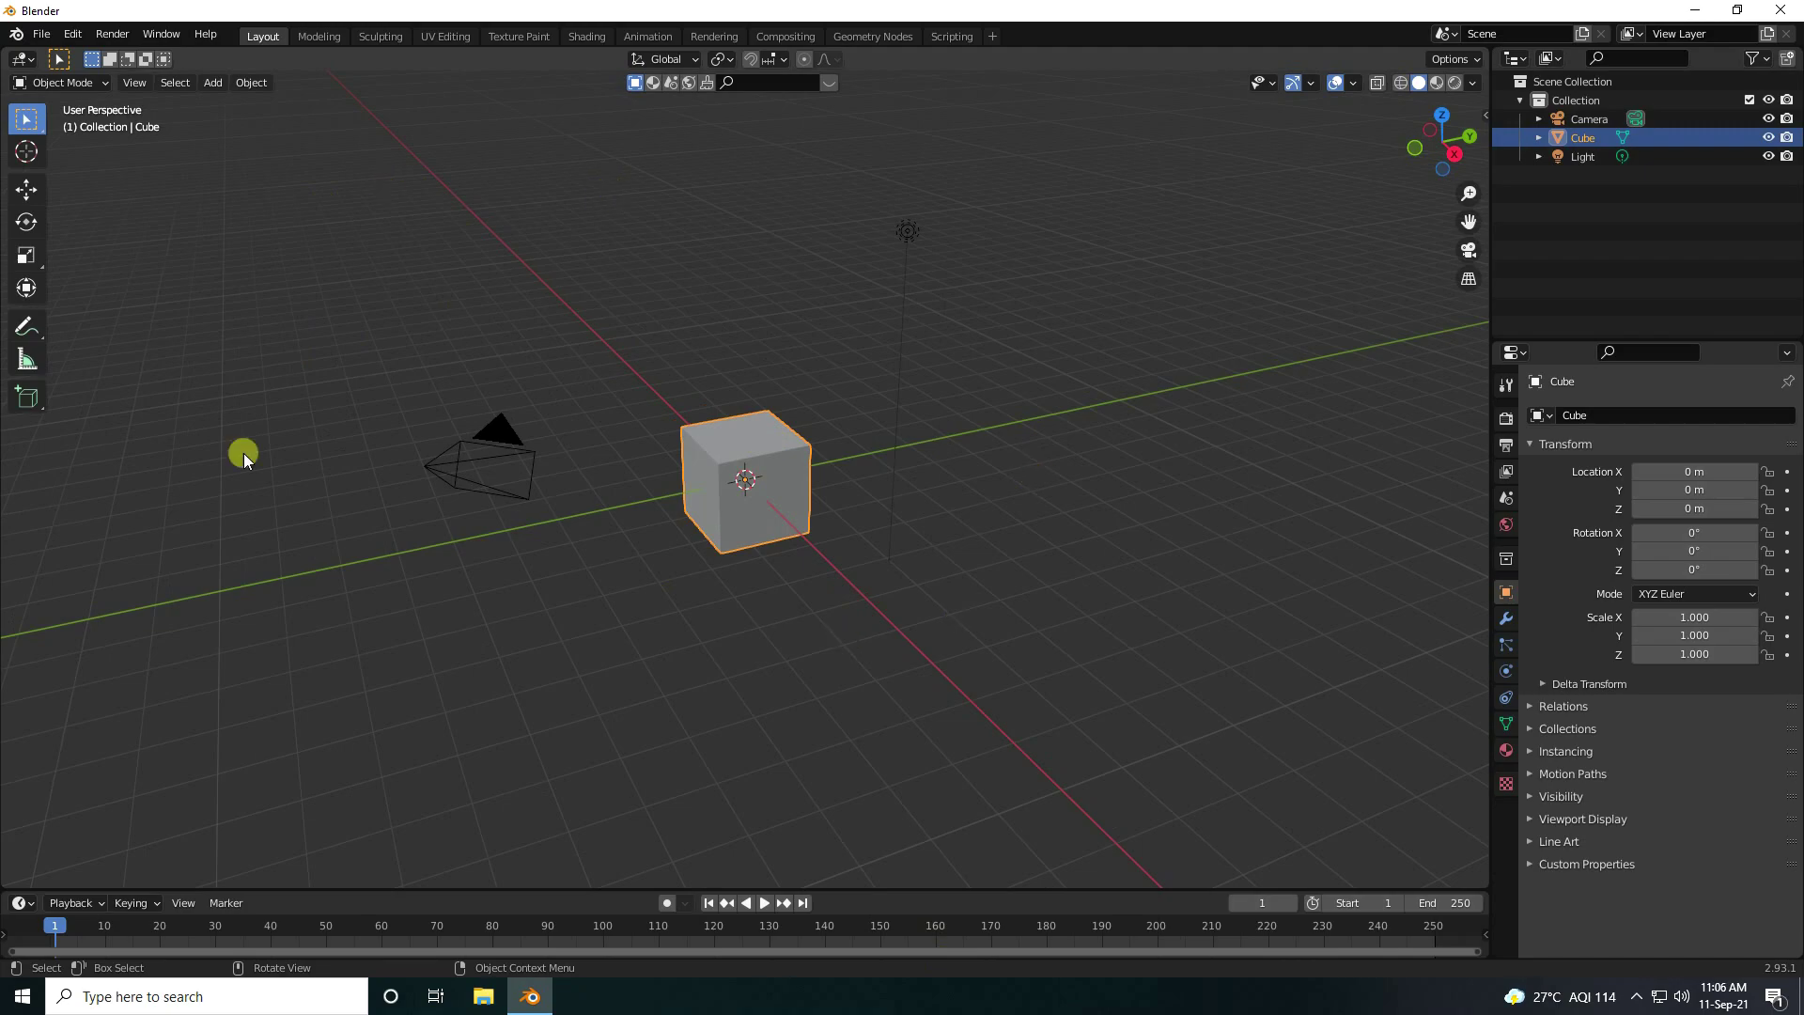
pyautogui.moveTo(333, 178); pyautogui.dragTo(1124, 762)
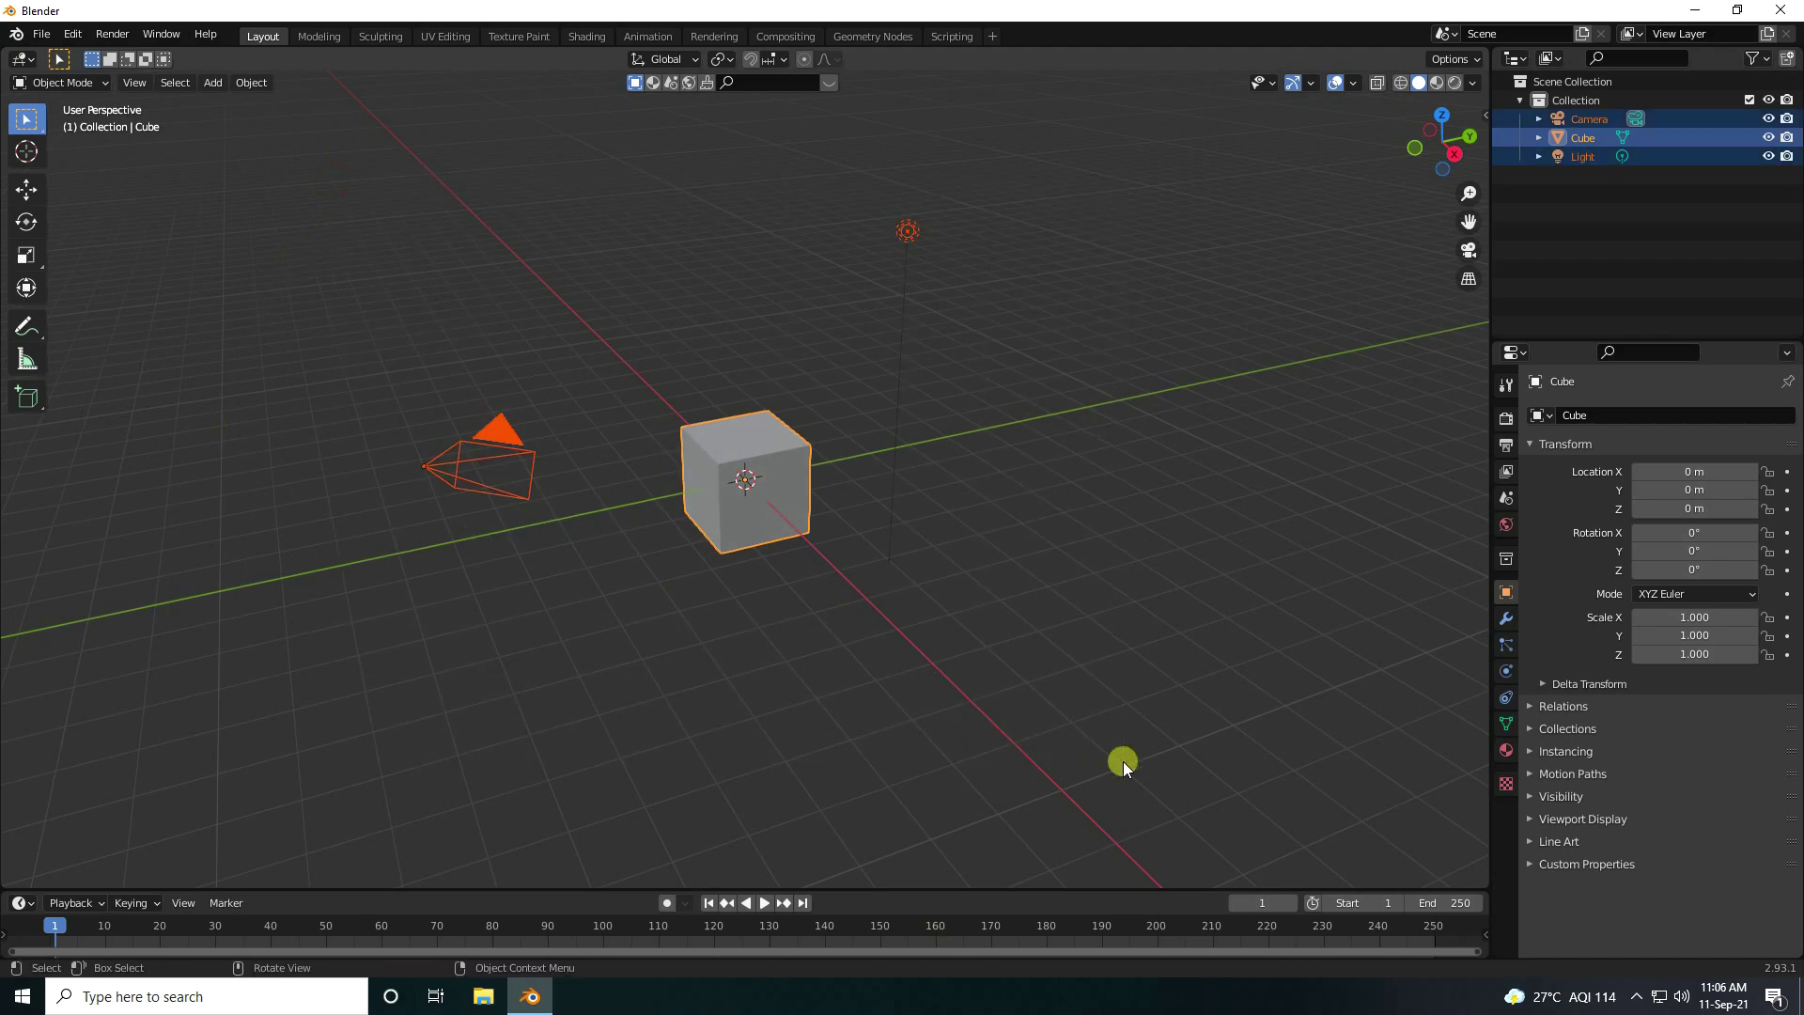
pyautogui.press('Delete')
# Add a mesh plane to the empty scene
pyautogui.click(212, 82)
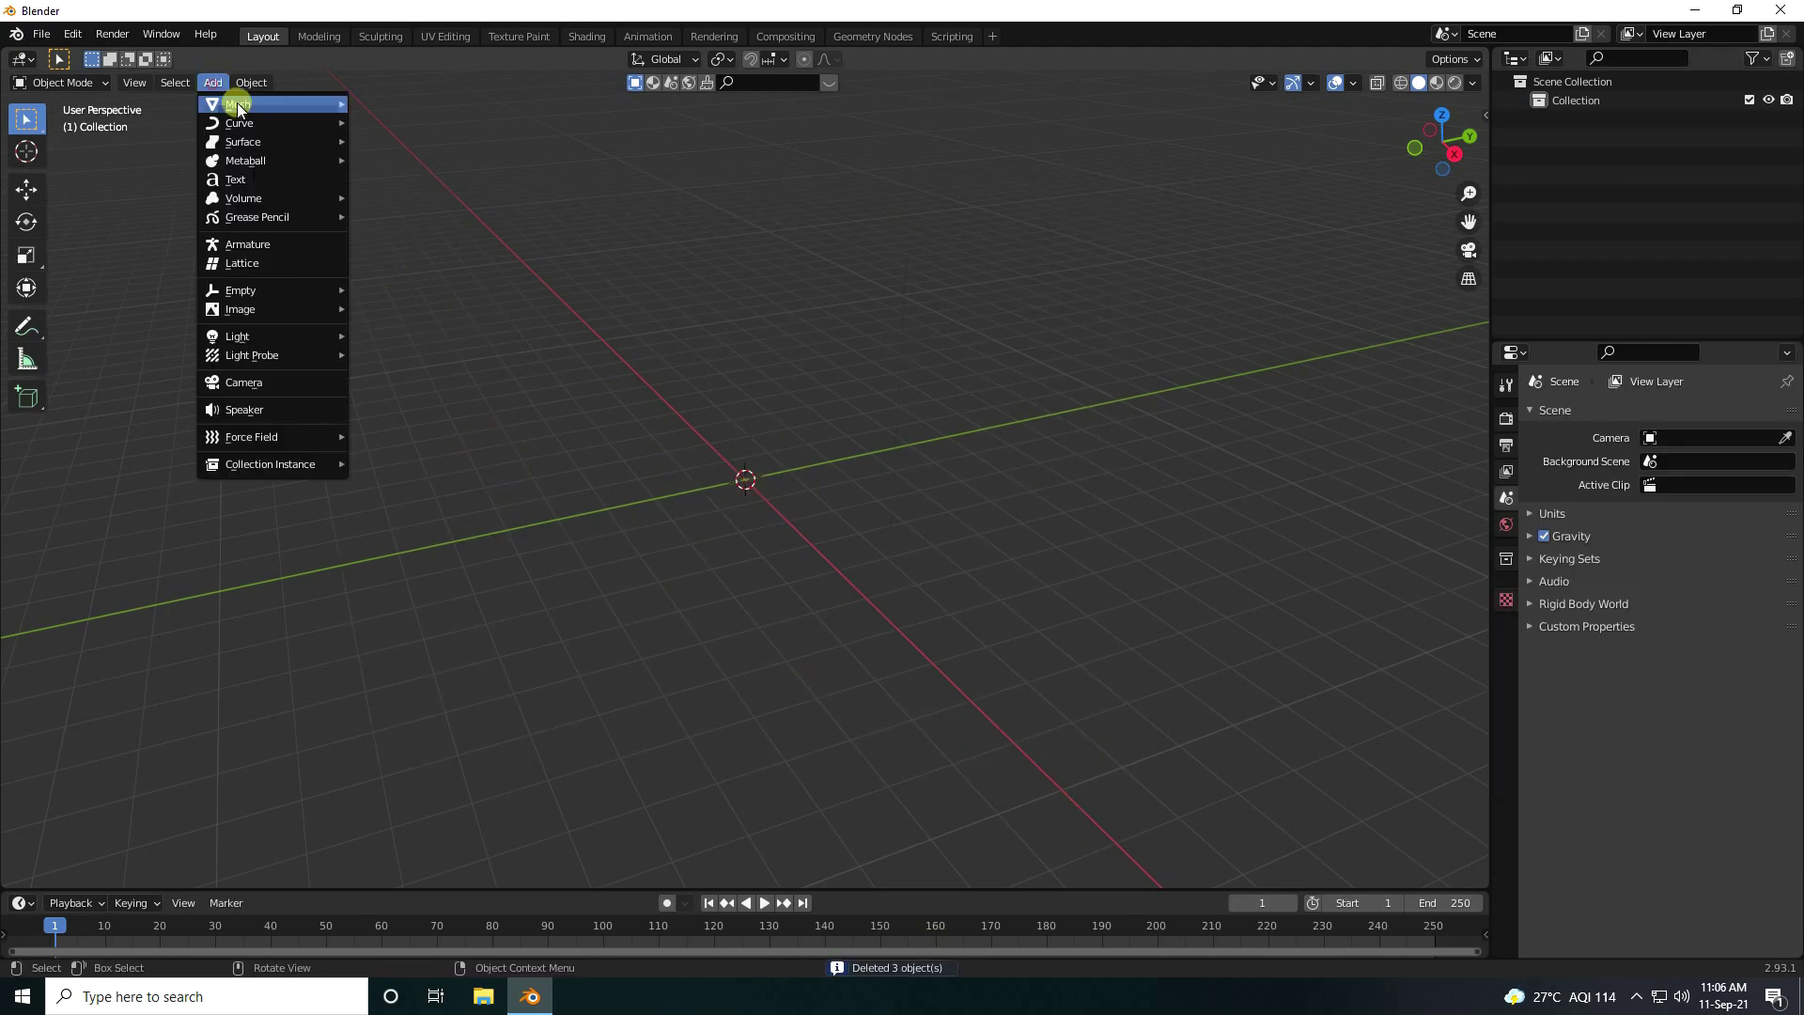
pyautogui.moveTo(306, 104)
pyautogui.click(397, 104)
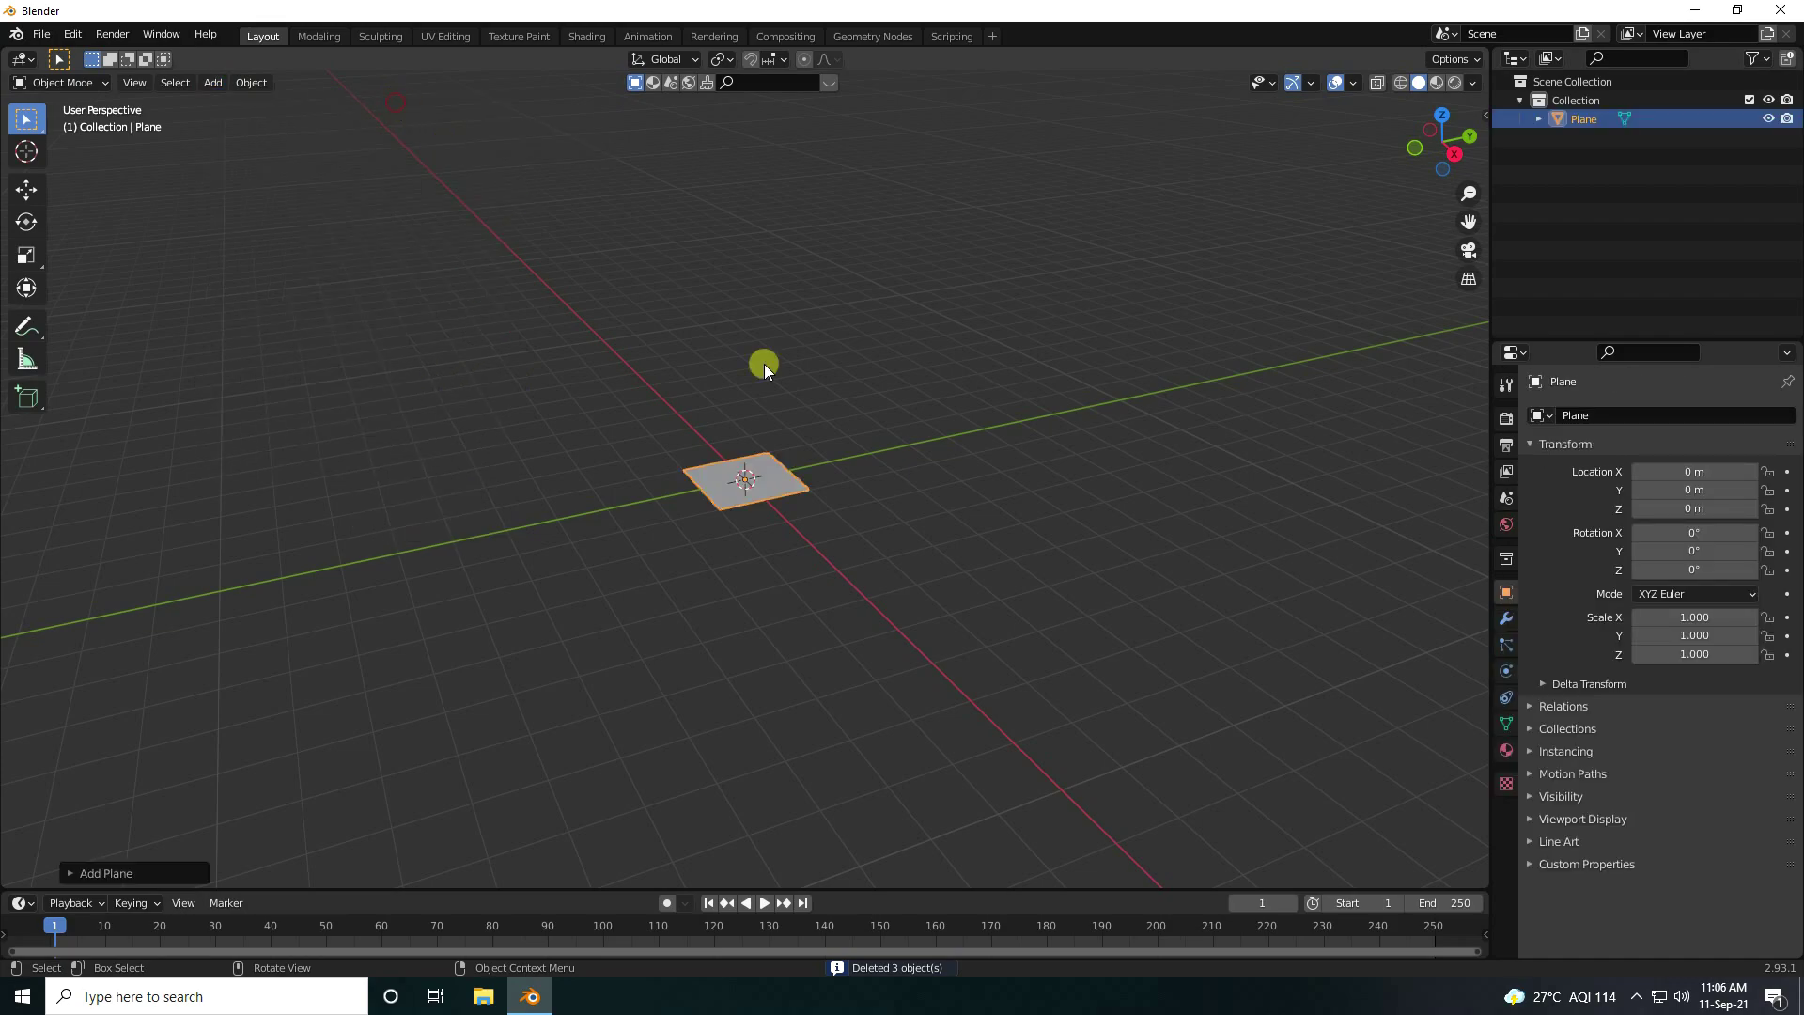
pyautogui.scroll(5, 745, 458)
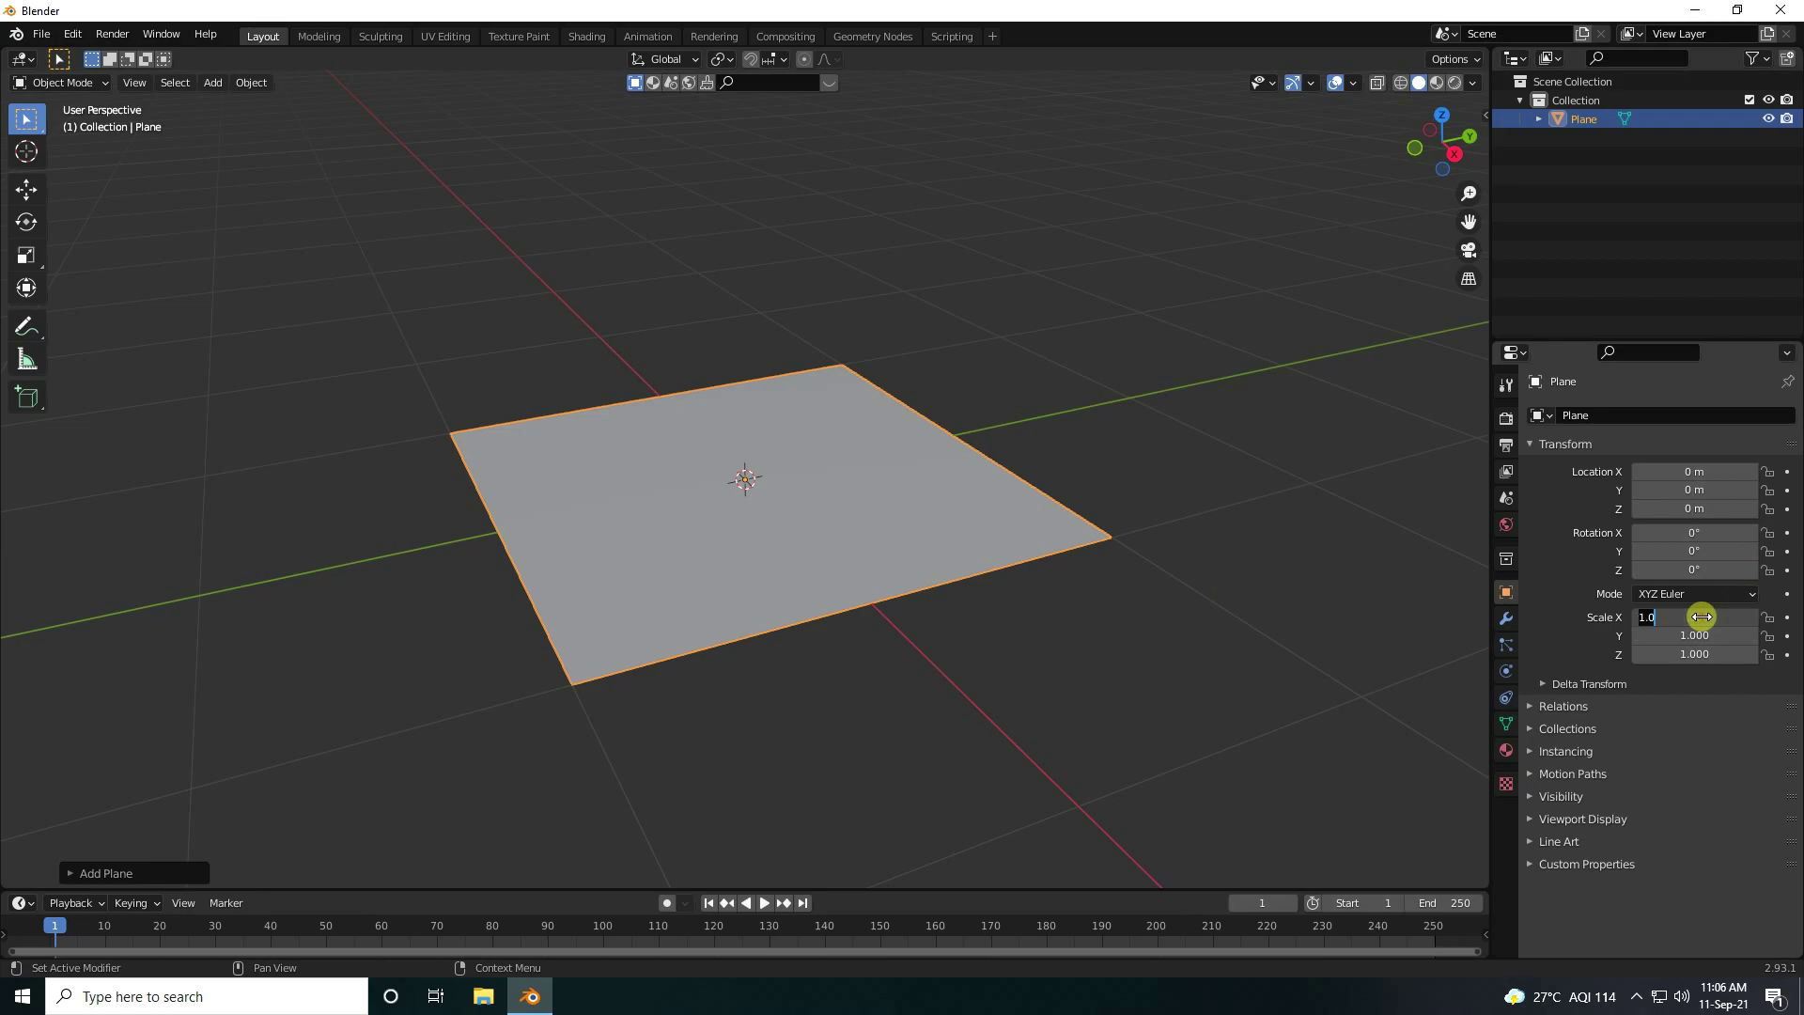
# Scale the plane to 7 on X and 10 on Y
pyautogui.click(1702, 616)
pyautogui.write('7')
pyautogui.press('Tab')
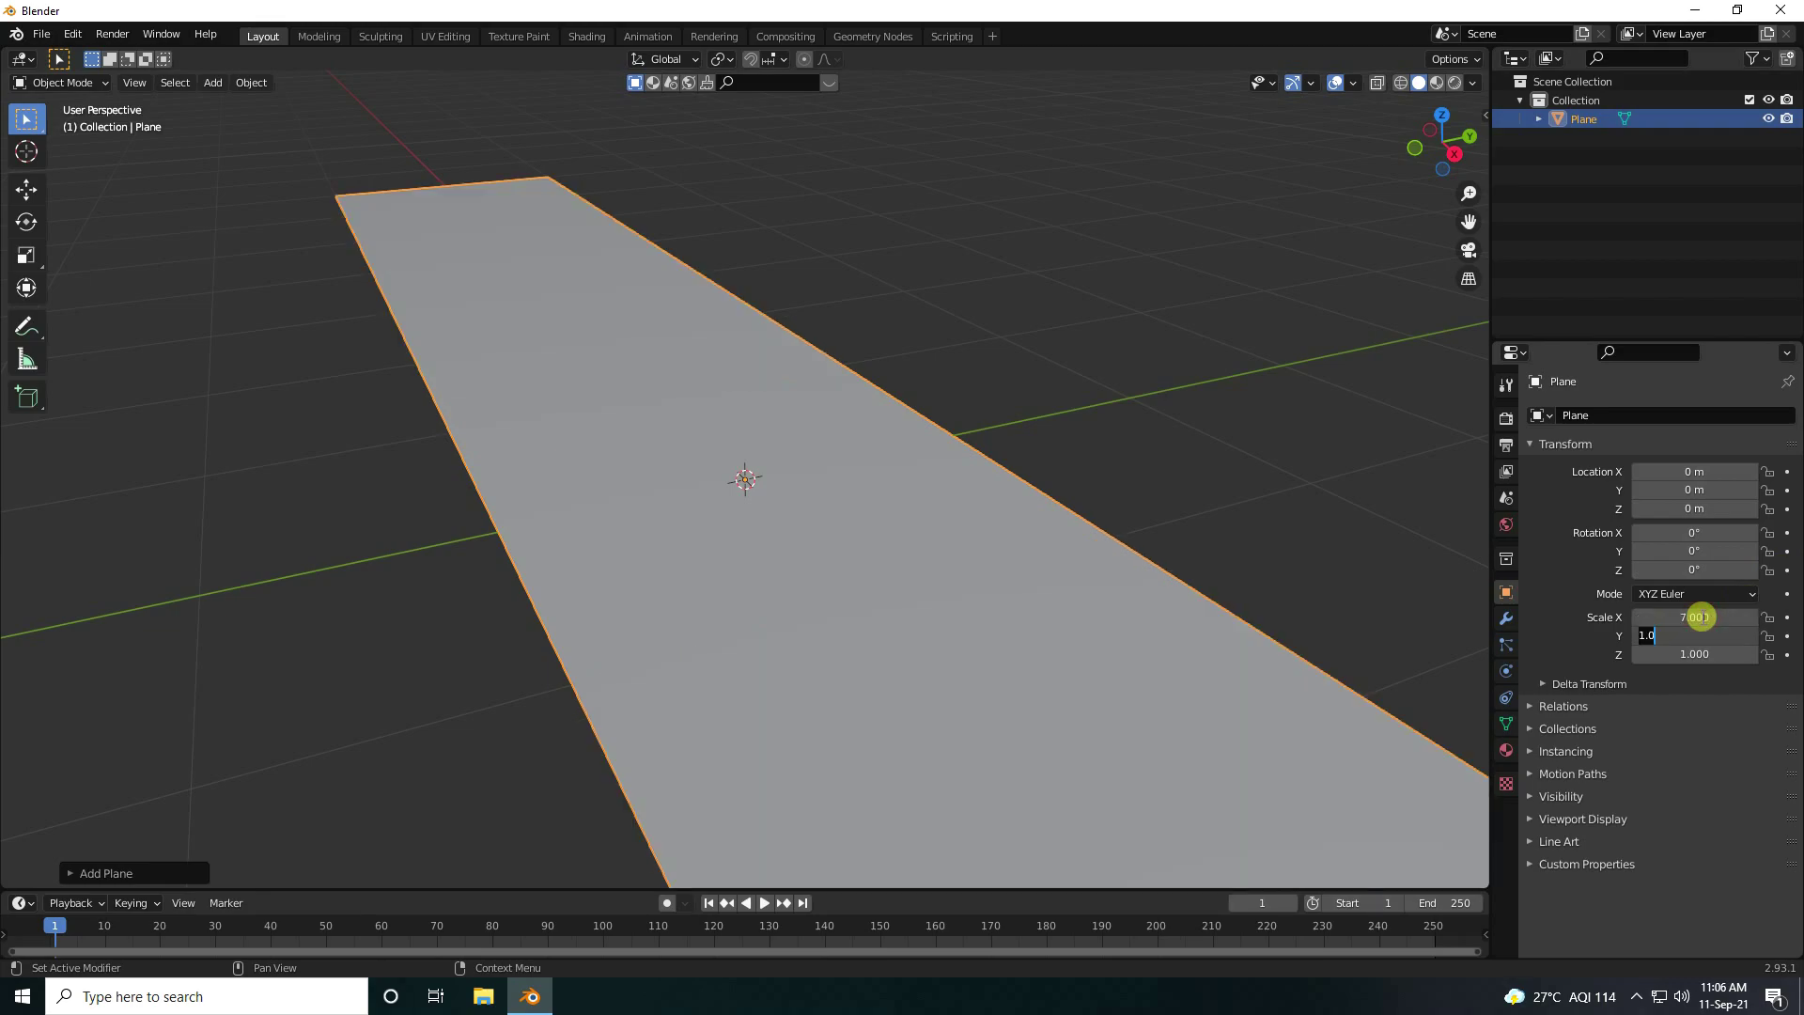
pyautogui.press('Return')
pyautogui.scroll(-5, 883, 461)
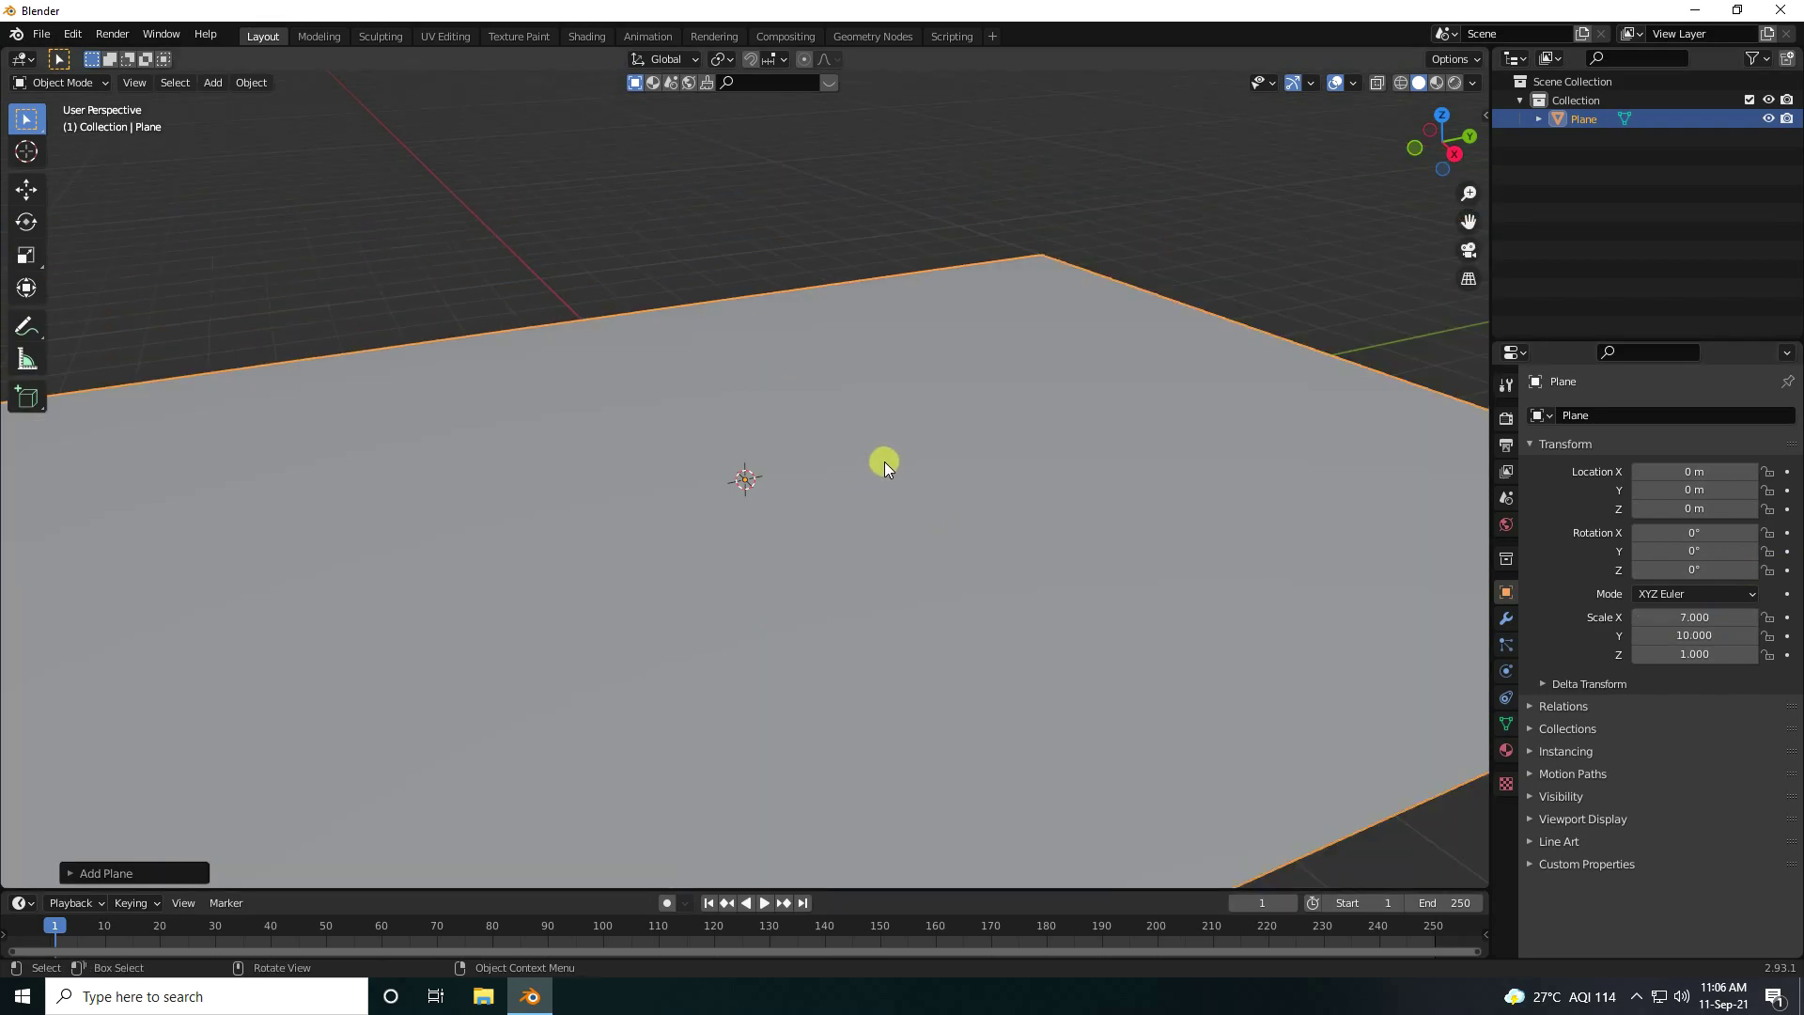
pyautogui.scroll(3, 616, 560)
pyautogui.moveTo(636, 564); pyautogui.dragTo(759, 500, button='middle')
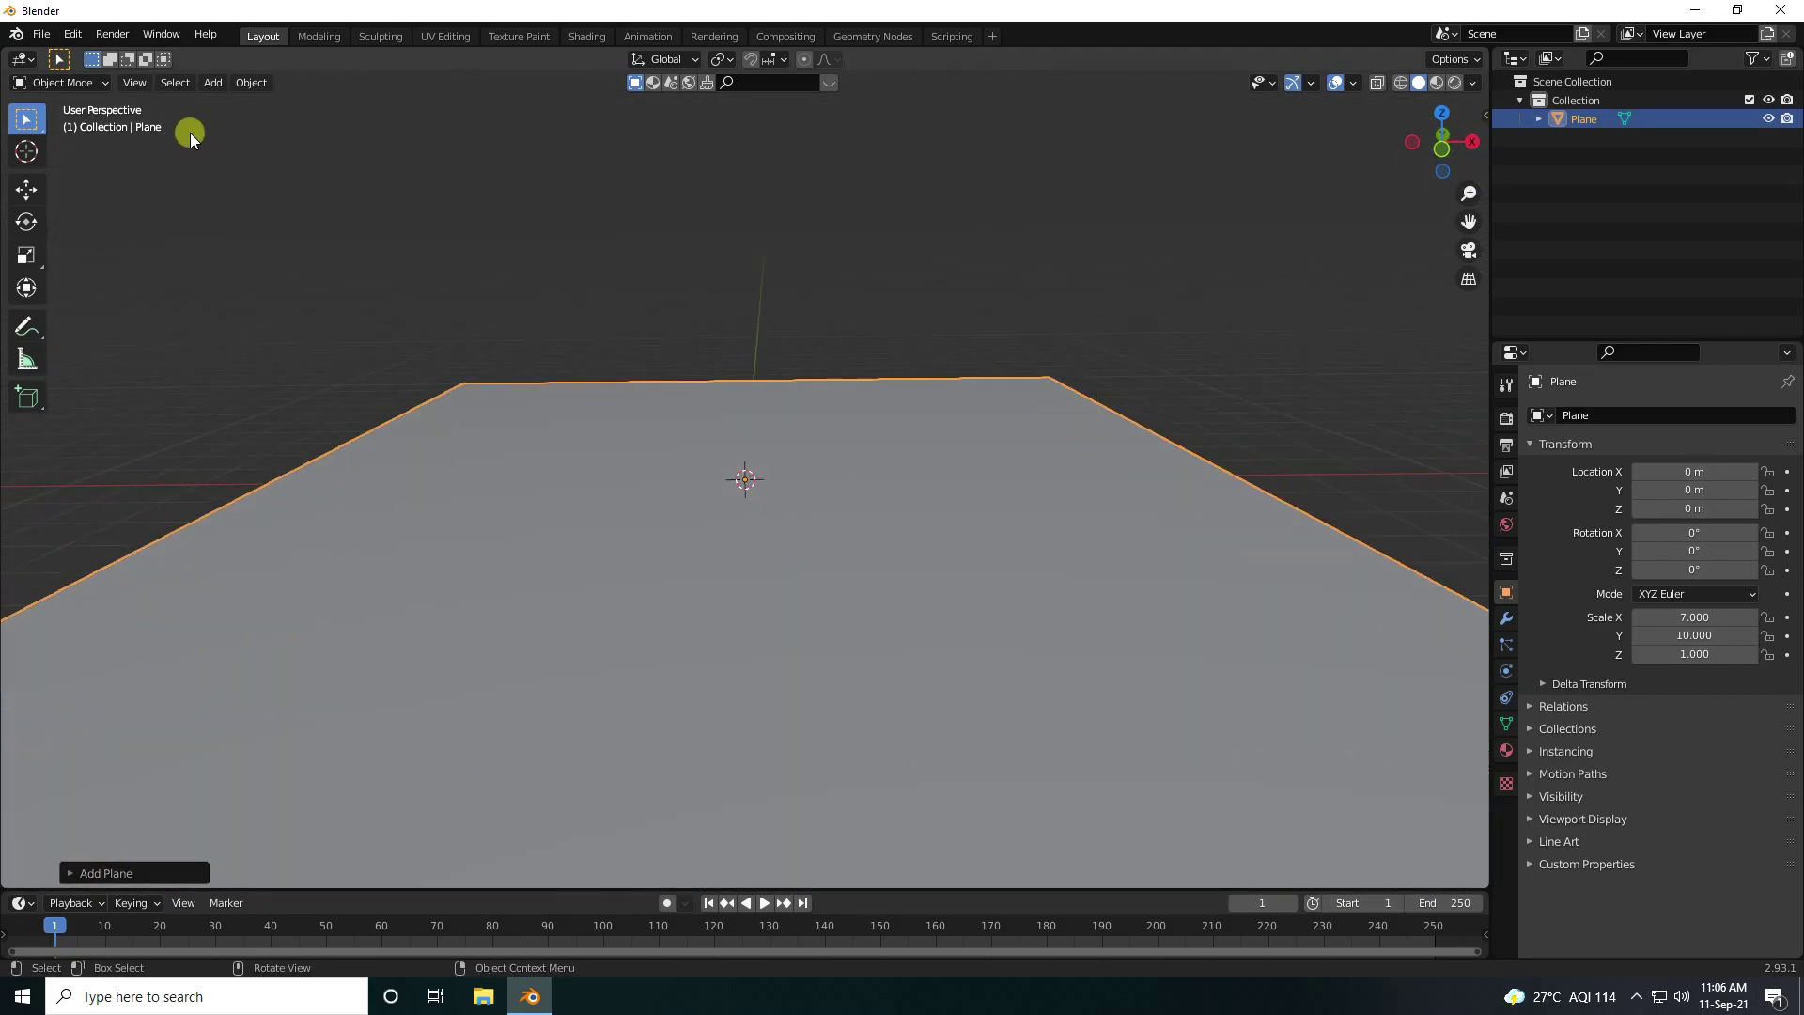
# Add a UV sphere with 60 segments and 30 rings
pyautogui.click(212, 83)
pyautogui.moveTo(313, 105)
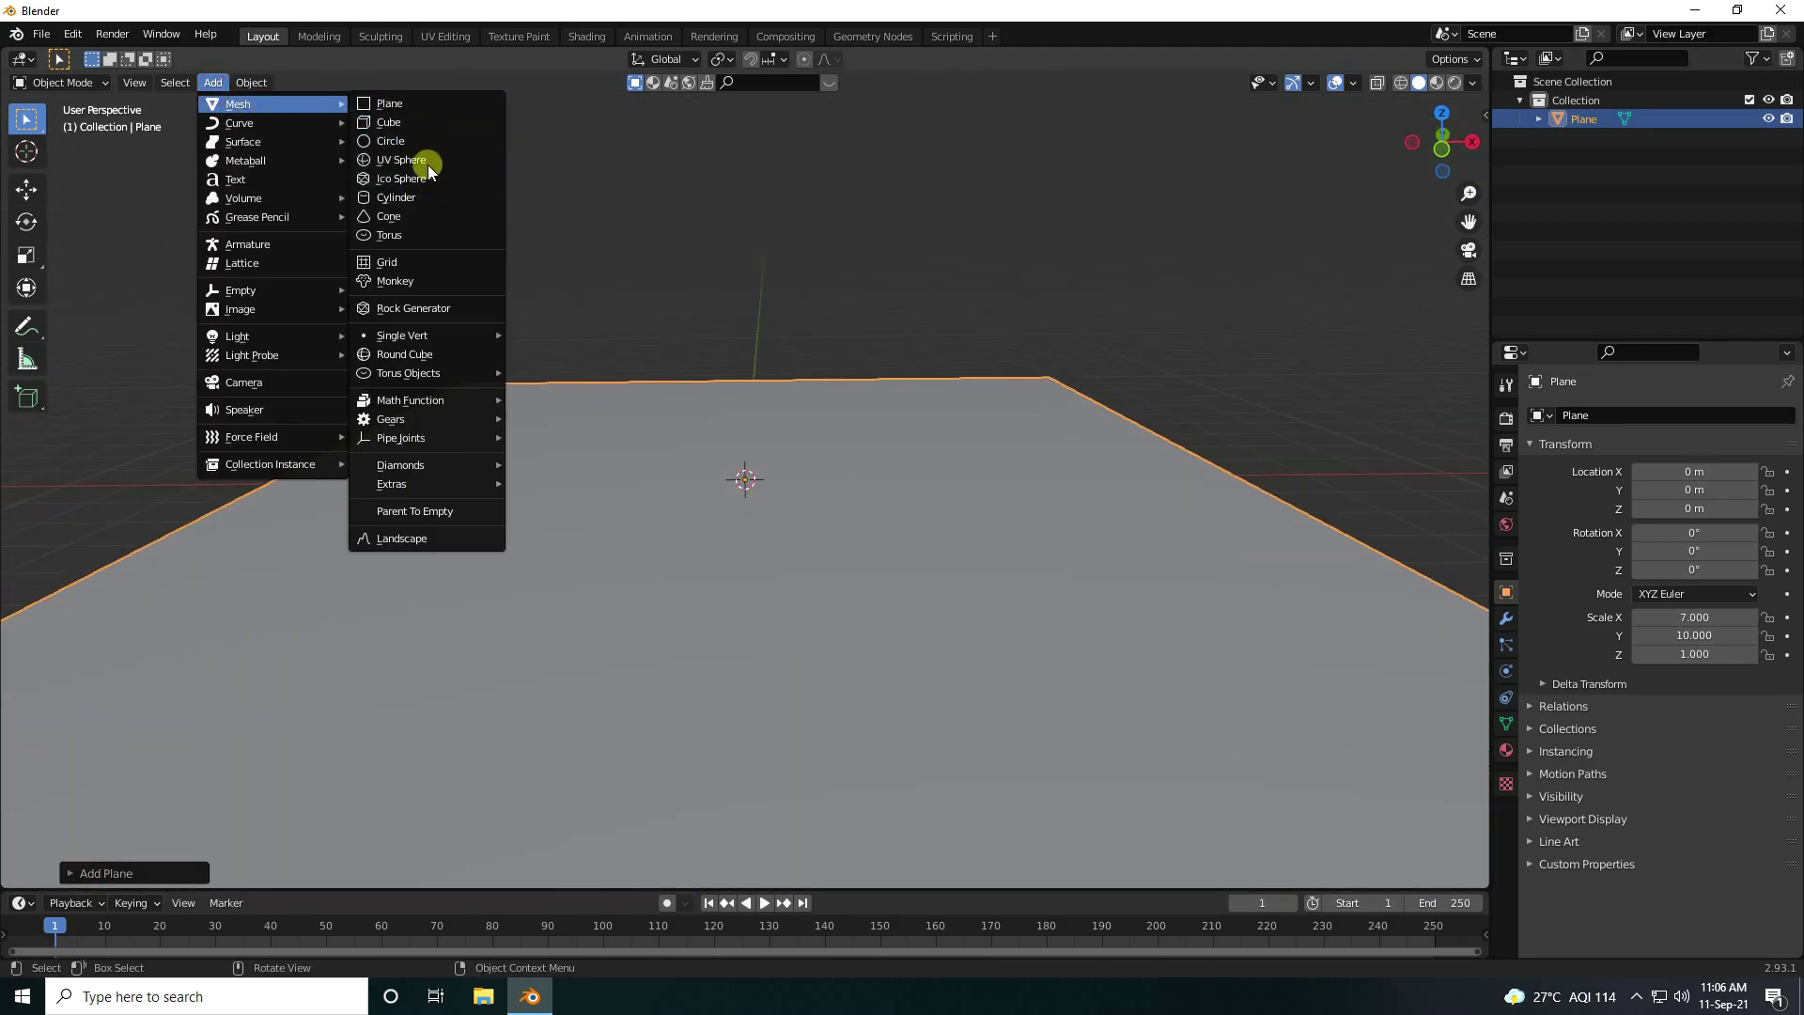
pyautogui.click(466, 160)
pyautogui.scroll(5, 754, 444)
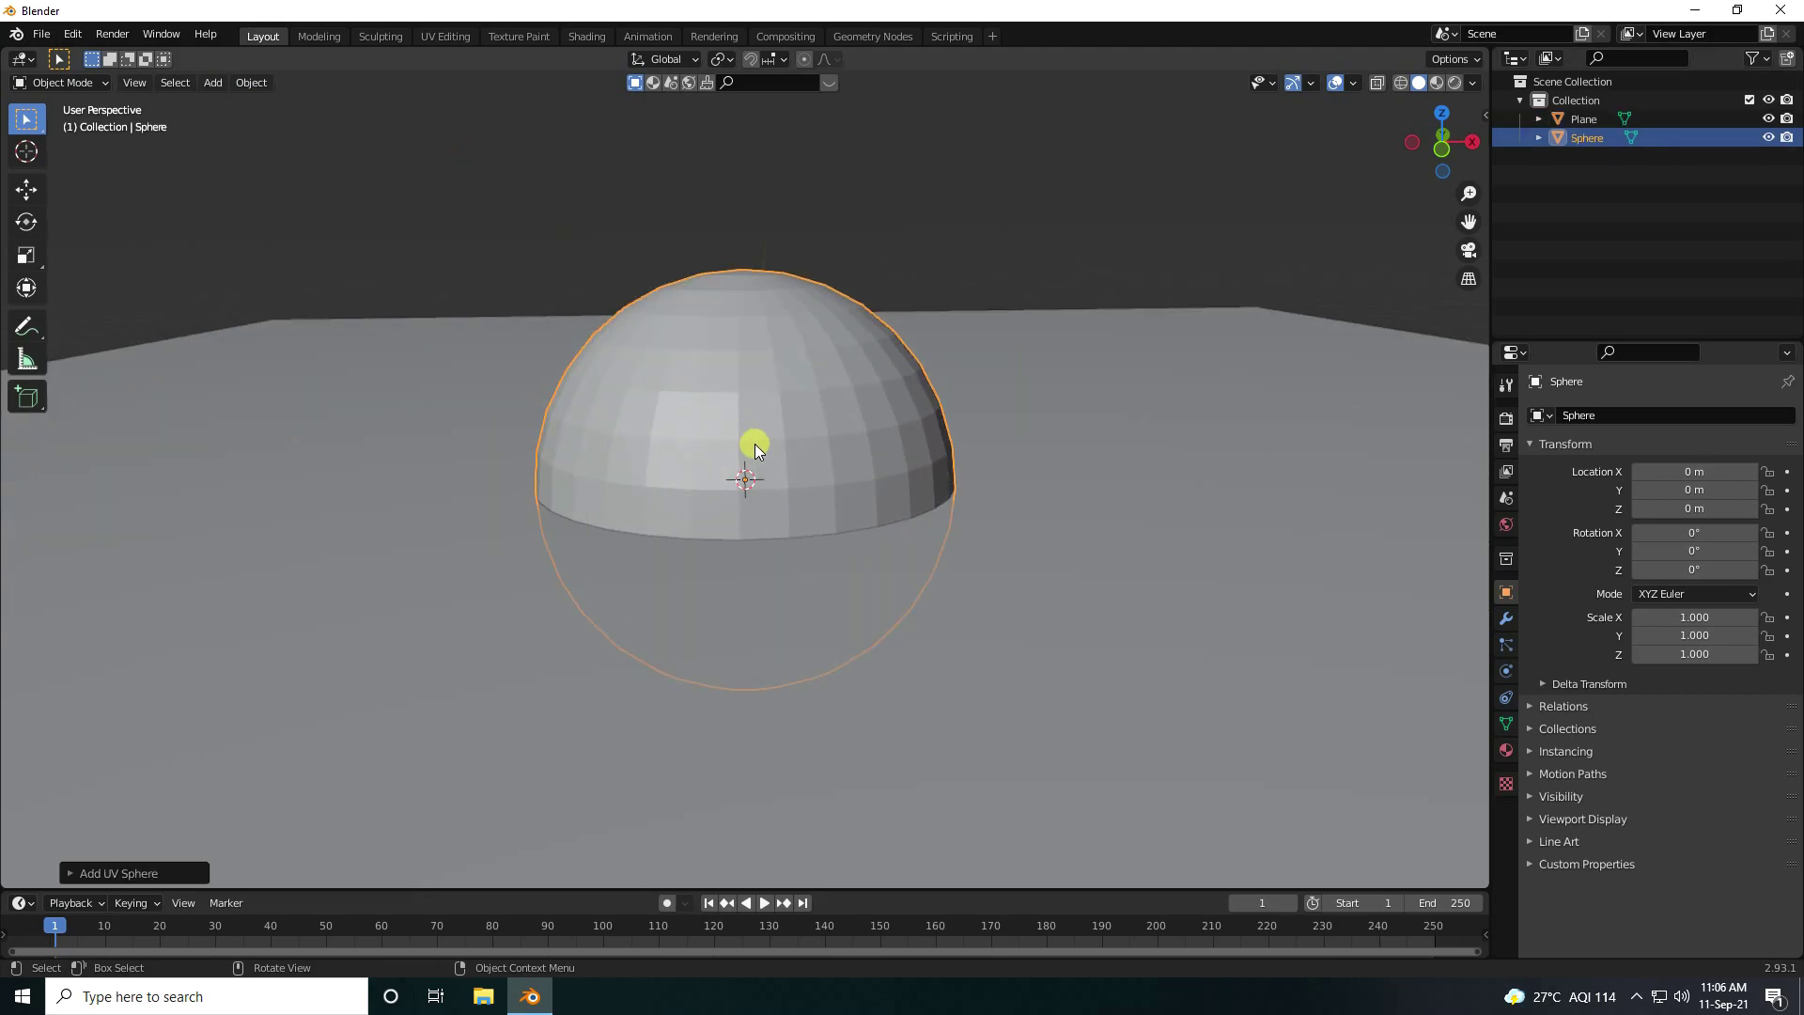
pyautogui.click(94, 874)
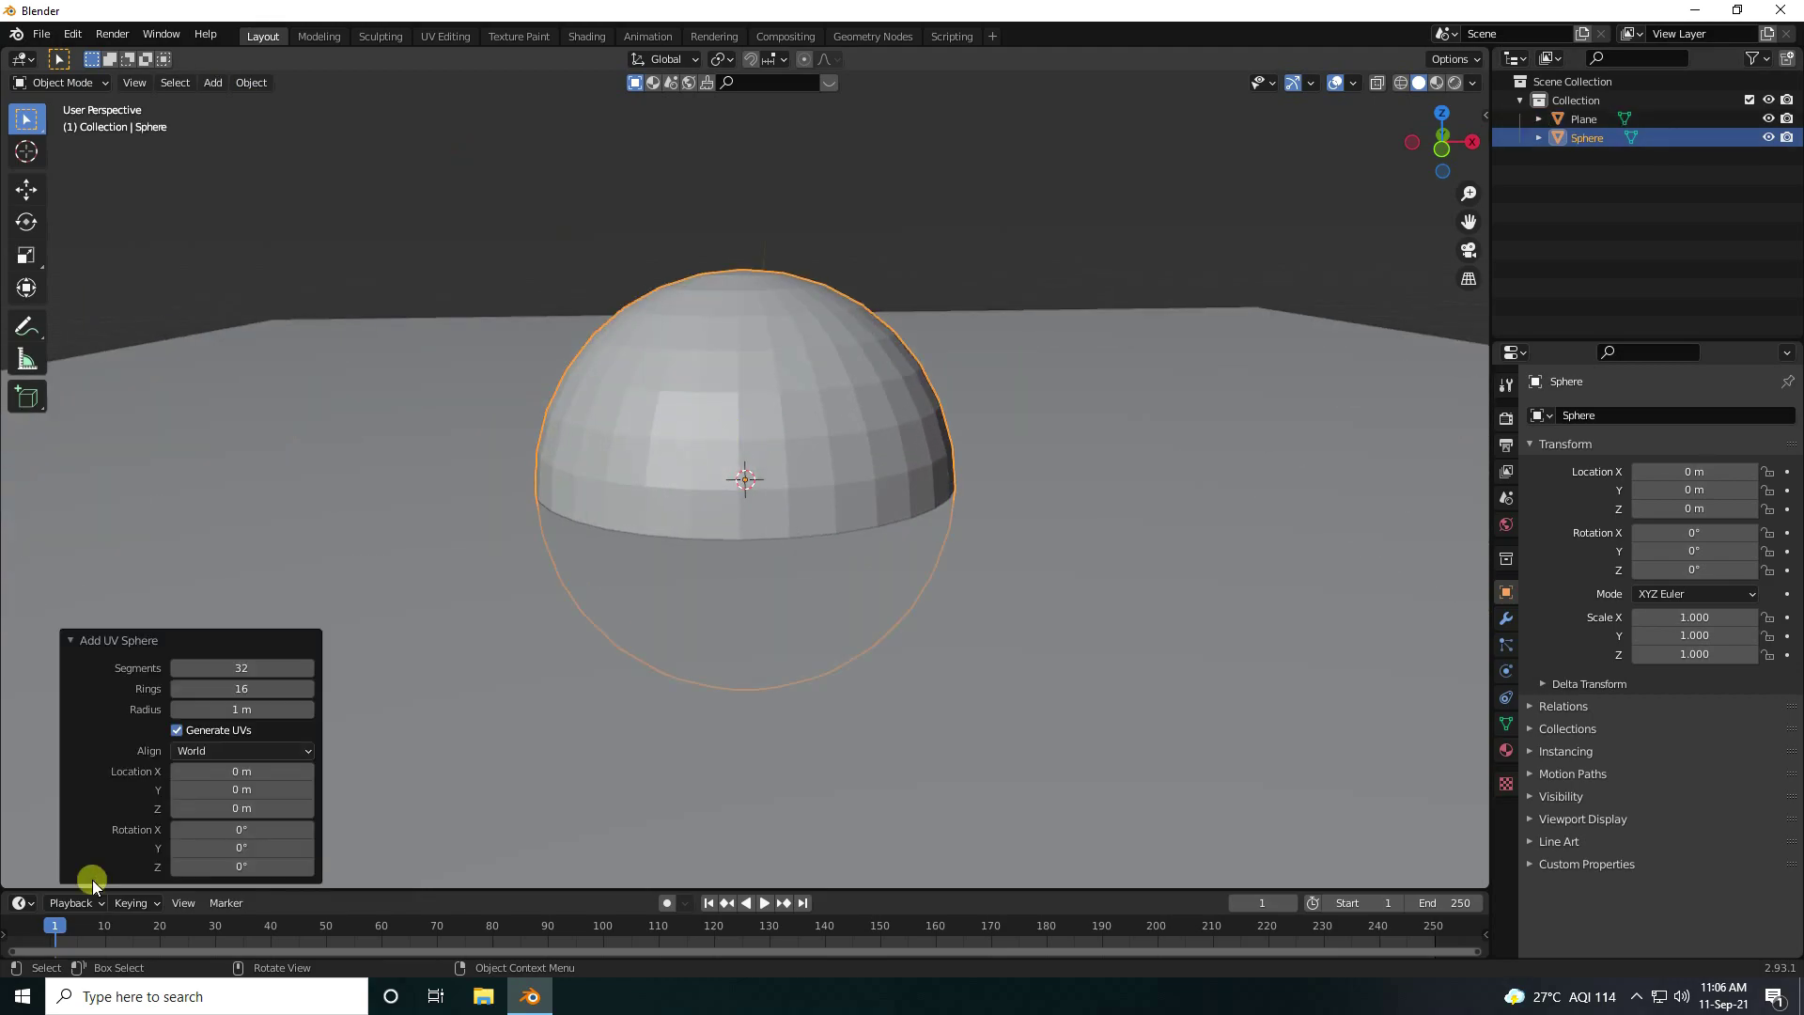
pyautogui.click(246, 669)
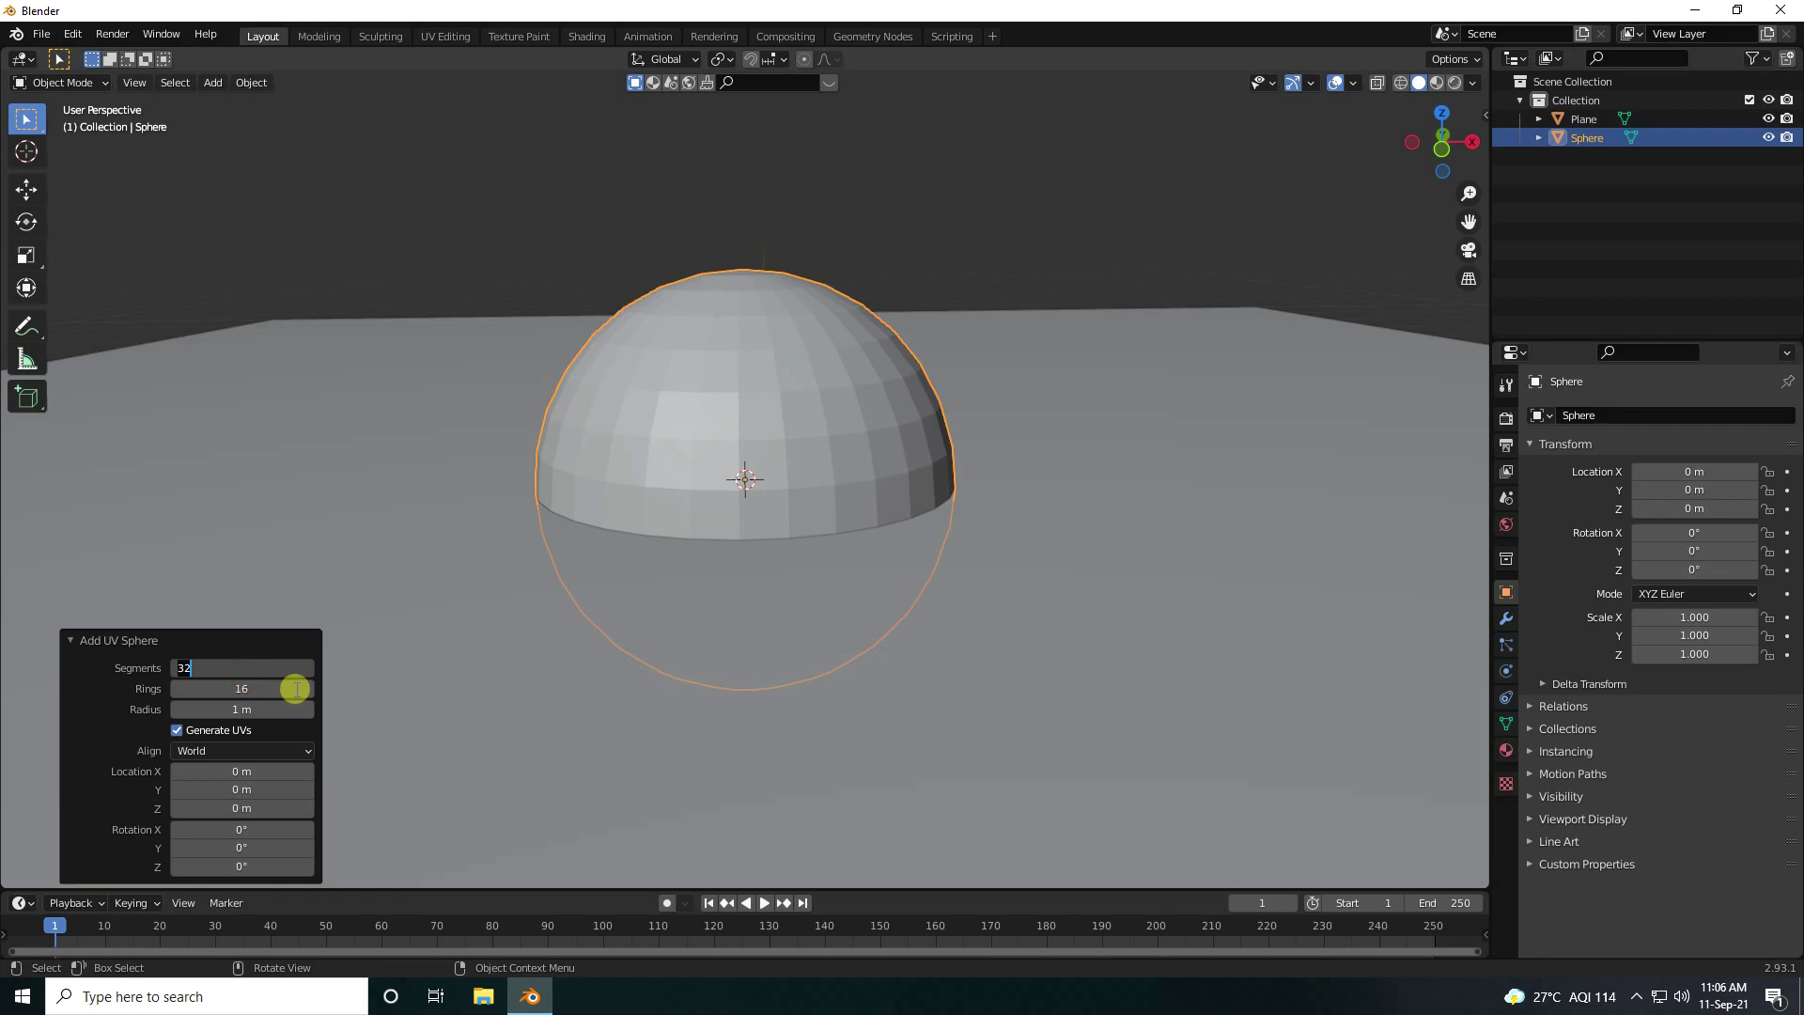
pyautogui.press('Tab')
pyautogui.press('Return')
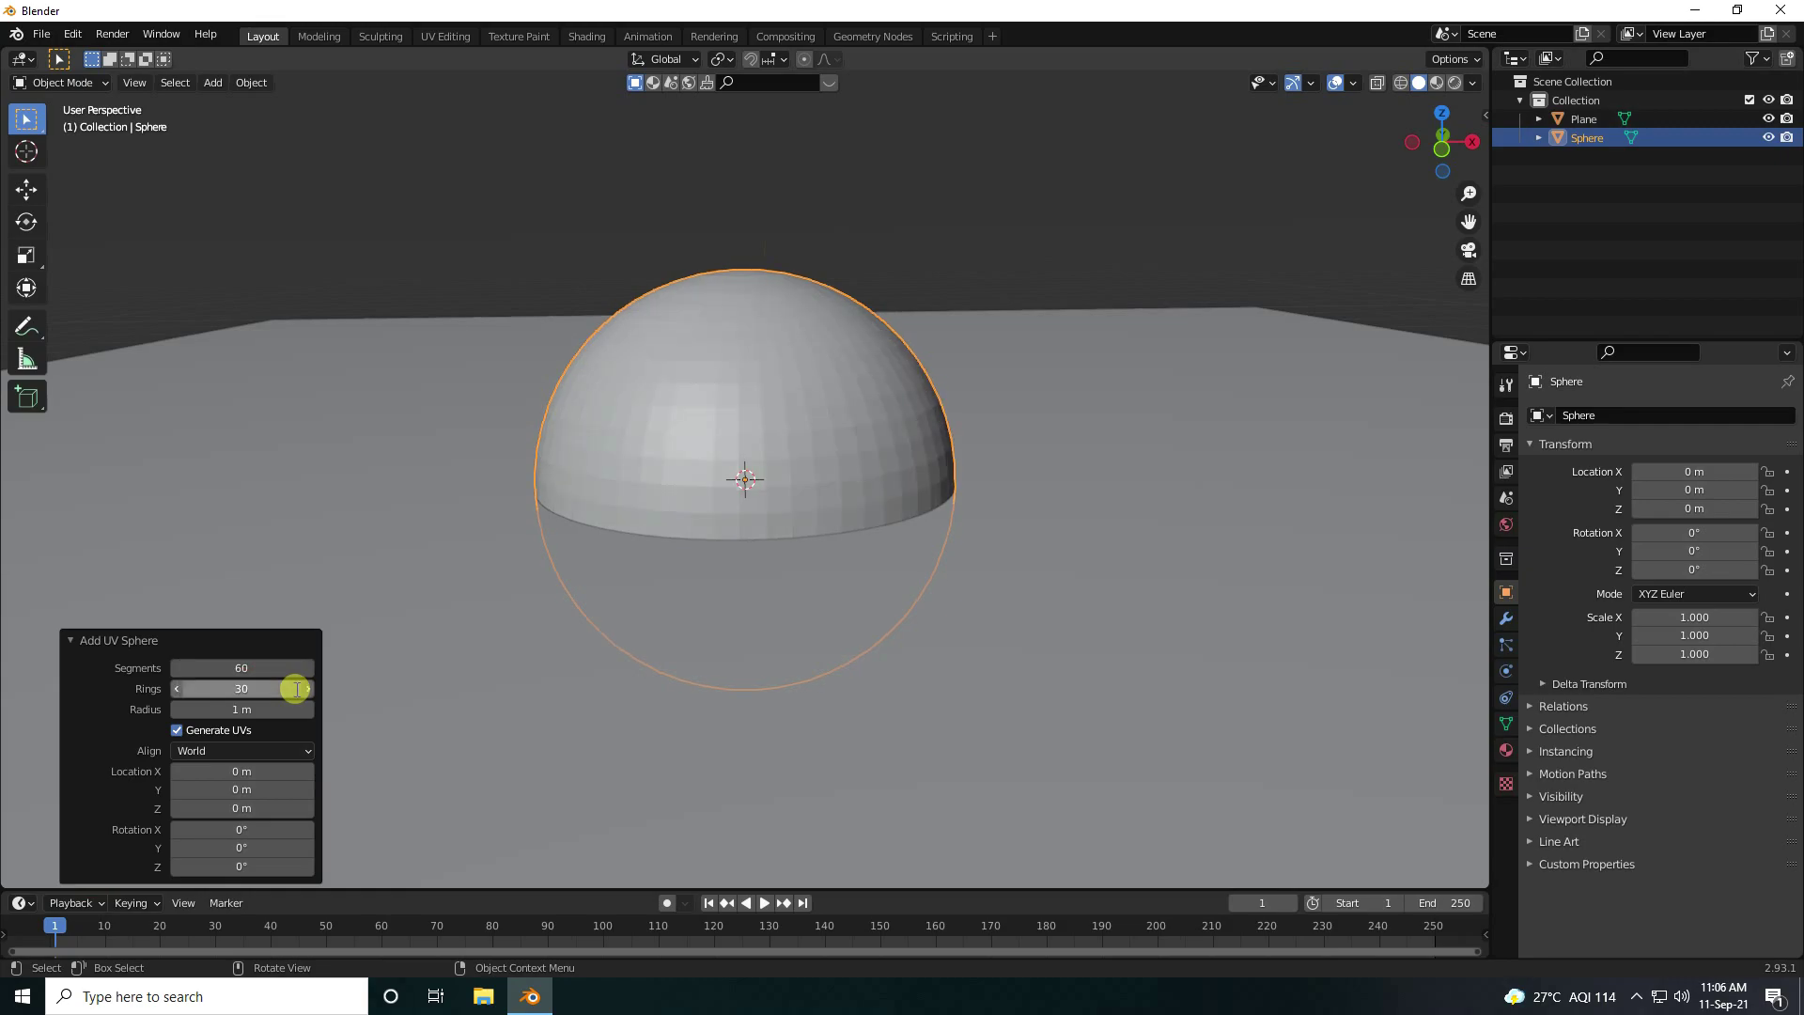
# Shade the sphere smooth and raise it to Z 1.6612 m above the plane
pyautogui.rightClick(641, 406)
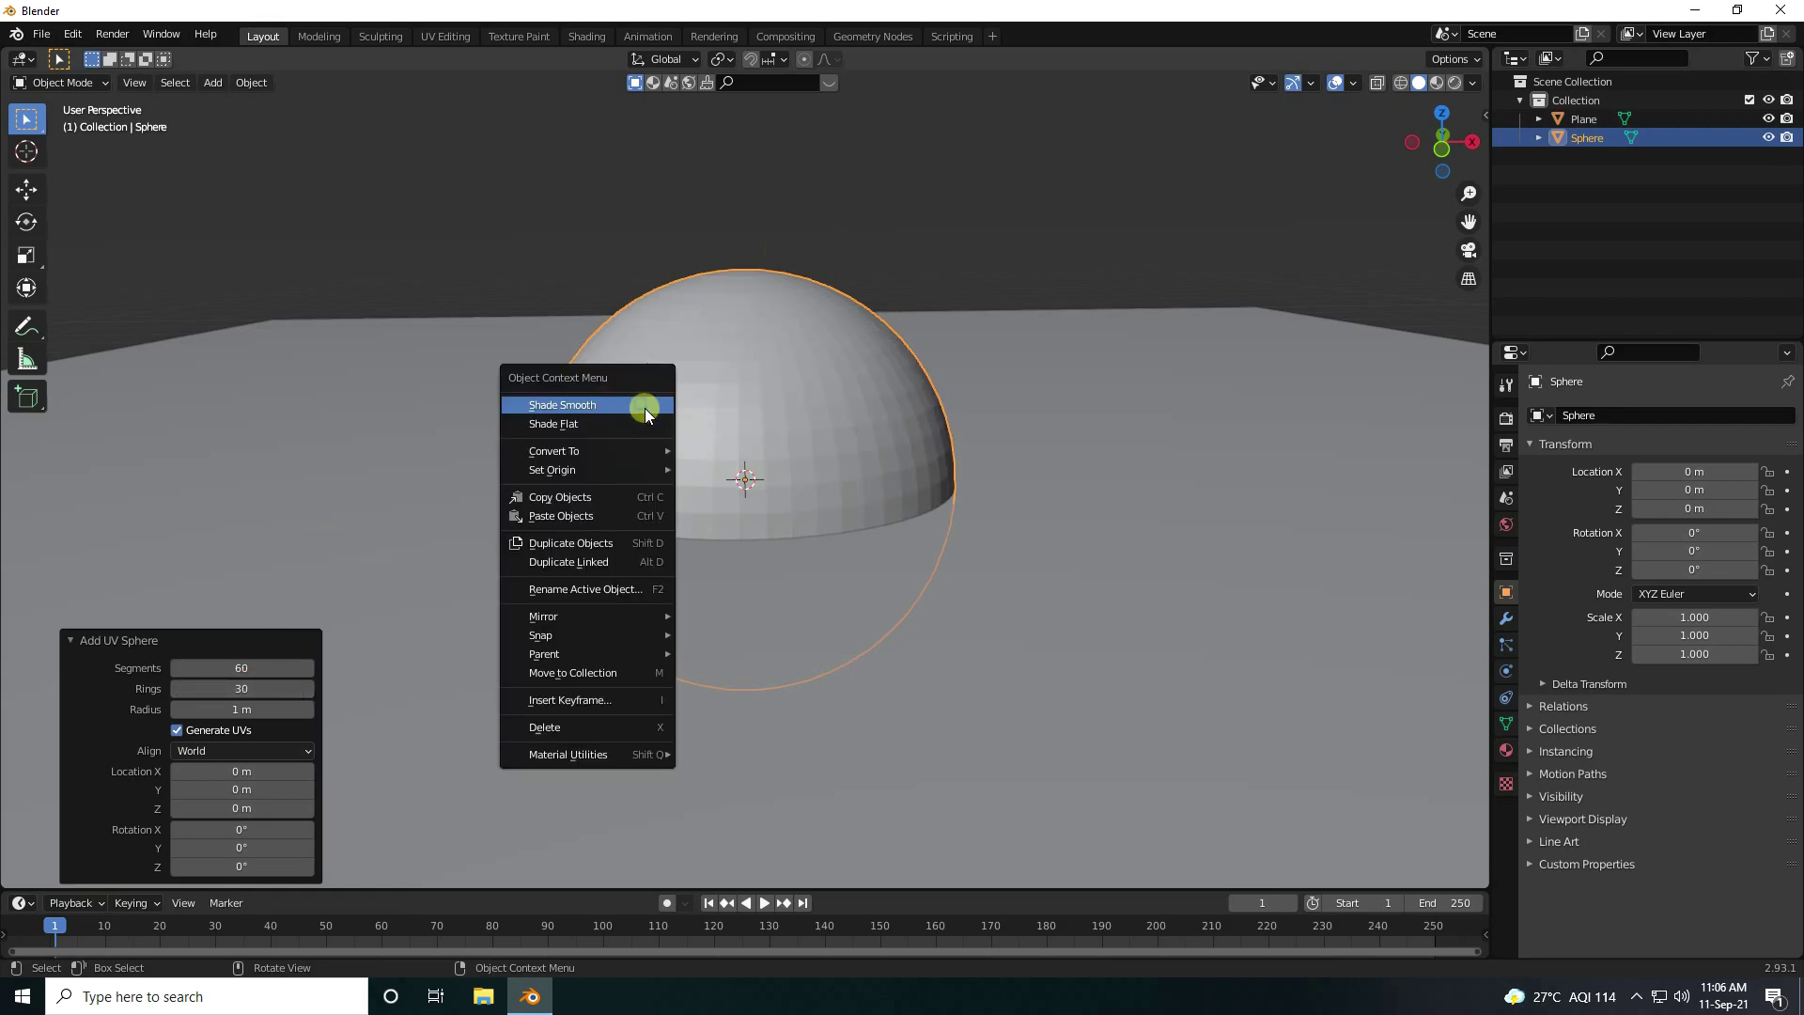
pyautogui.click(555, 411)
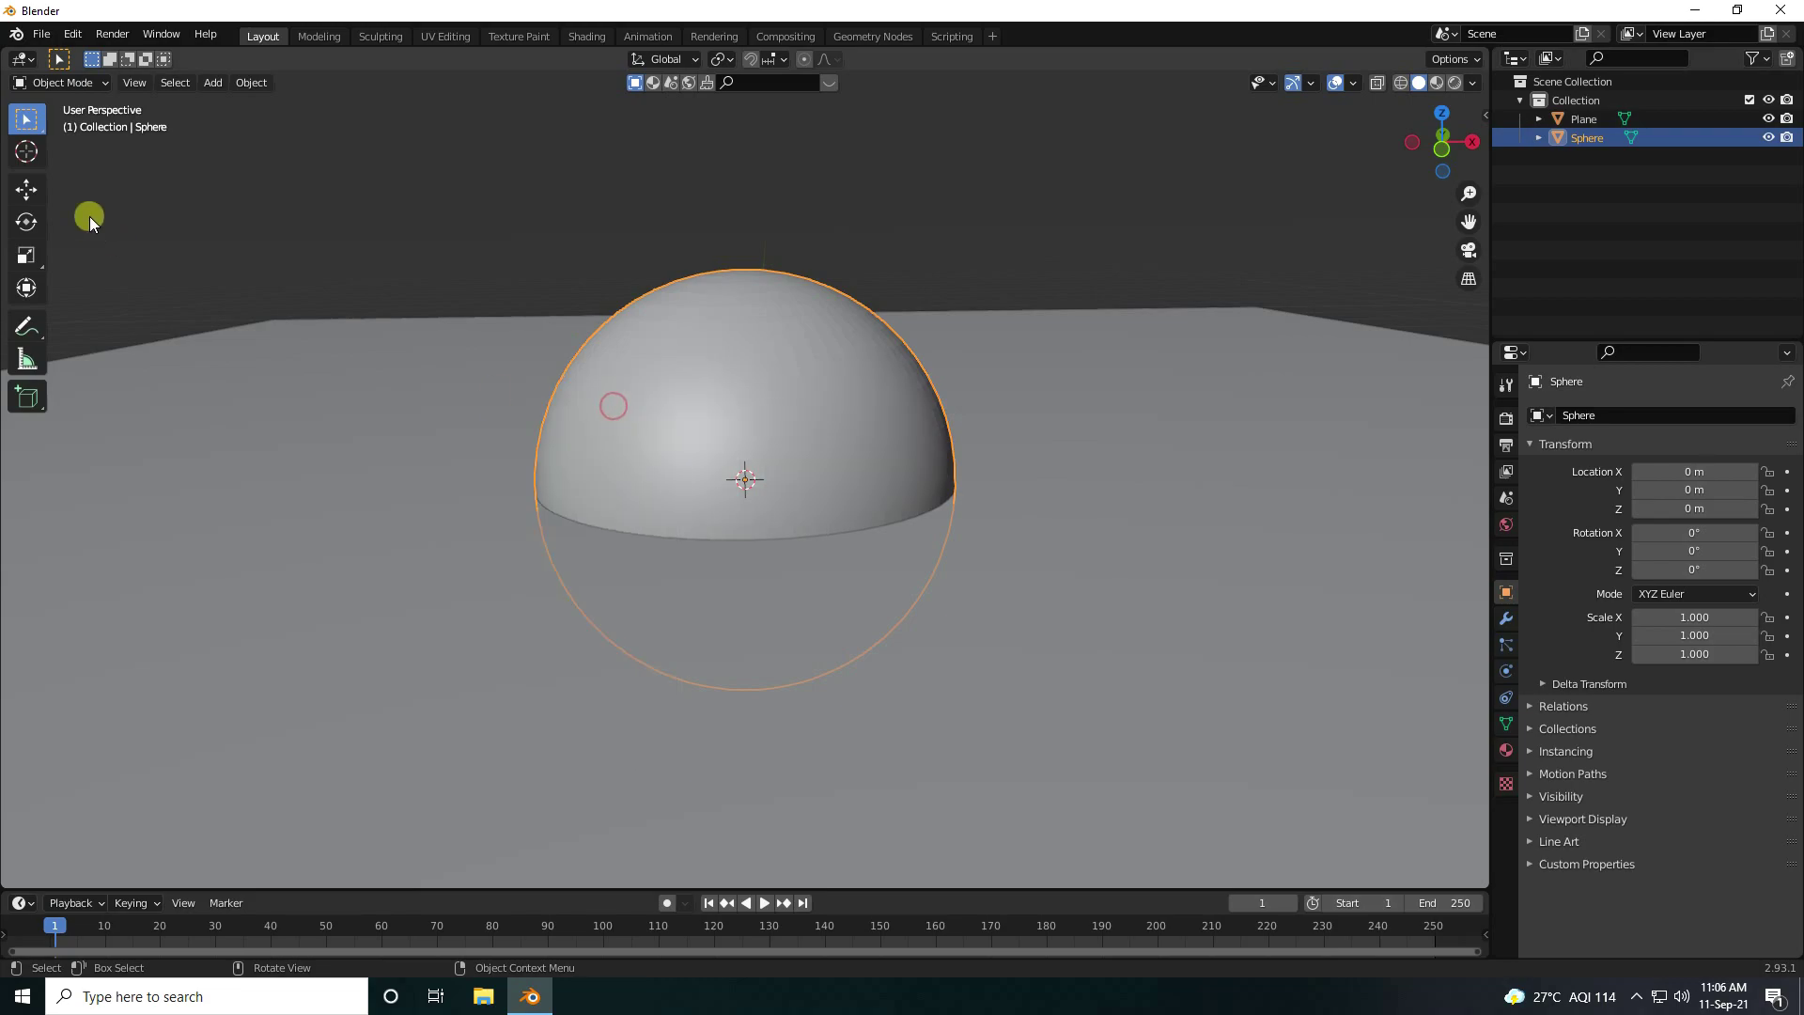
pyautogui.click(26, 189)
pyautogui.scroll(-2, 656, 336)
pyautogui.moveTo(740, 401); pyautogui.dragTo(763, 195)
pyautogui.moveTo(763, 195); pyautogui.dragTo(774, 423, button='middle')
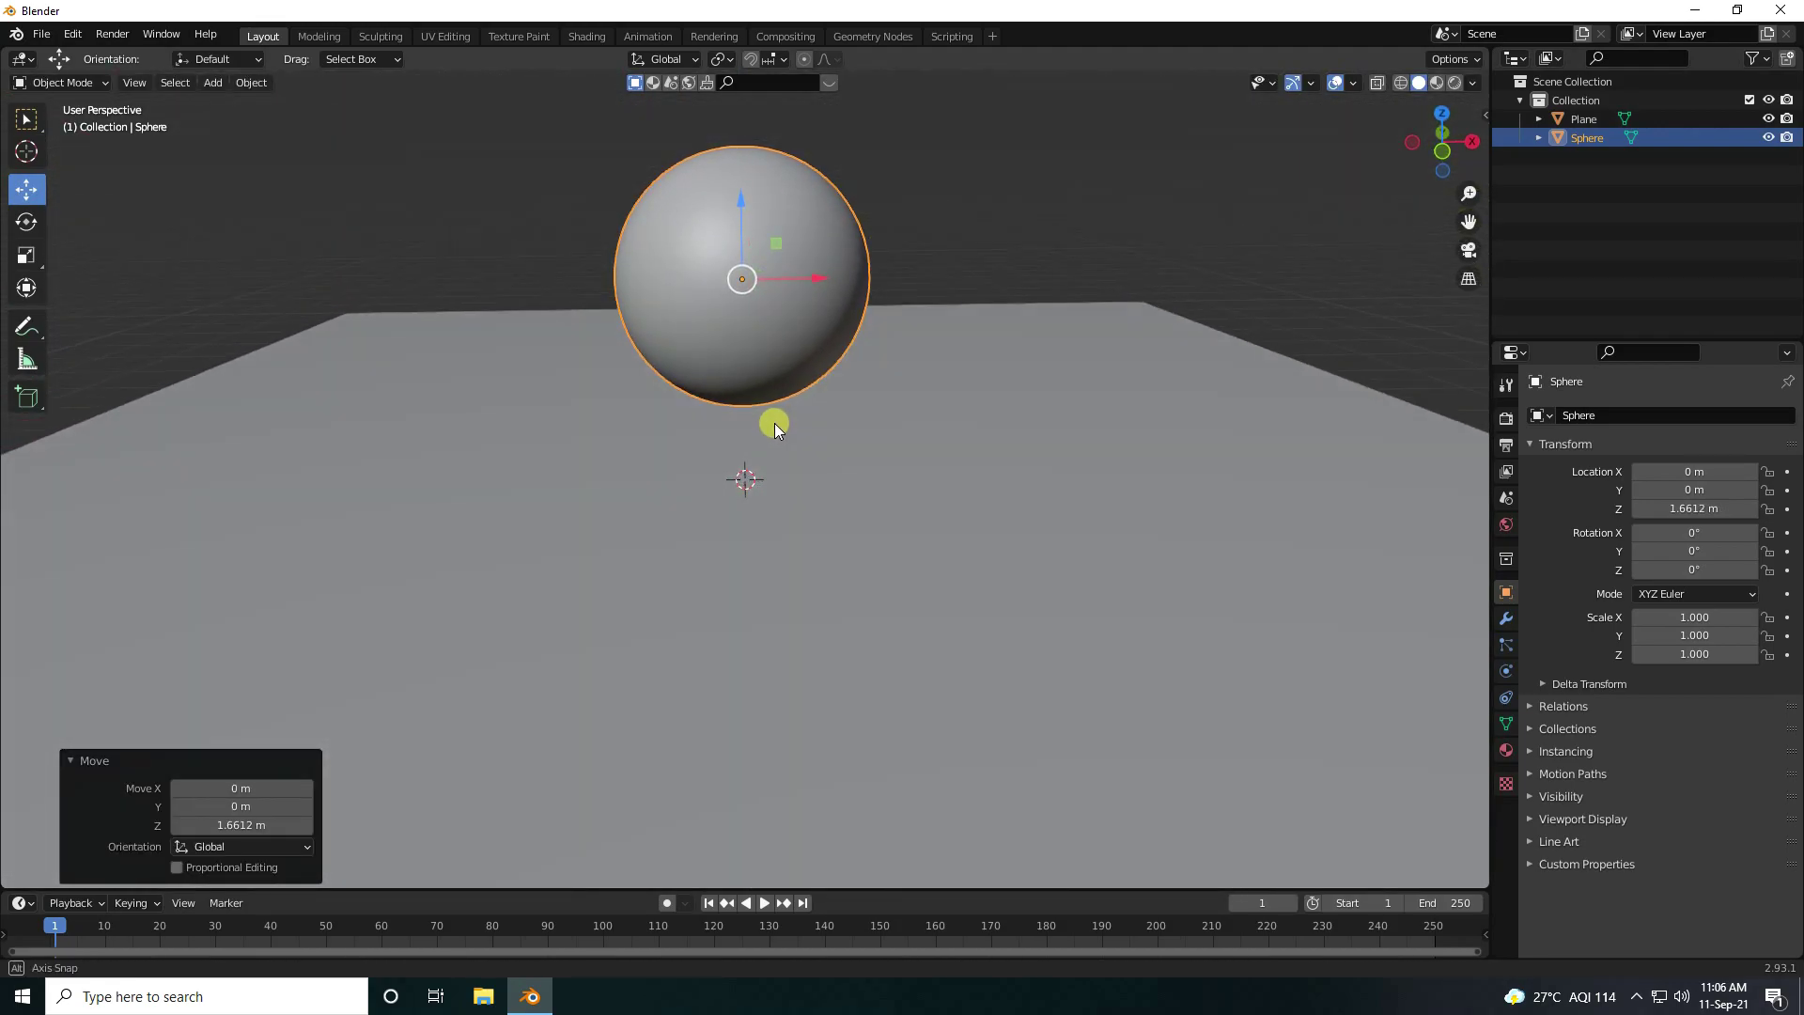
# Add a noise Landscape mesh with 256 X and 256 Y subdivisions
pyautogui.click(212, 85)
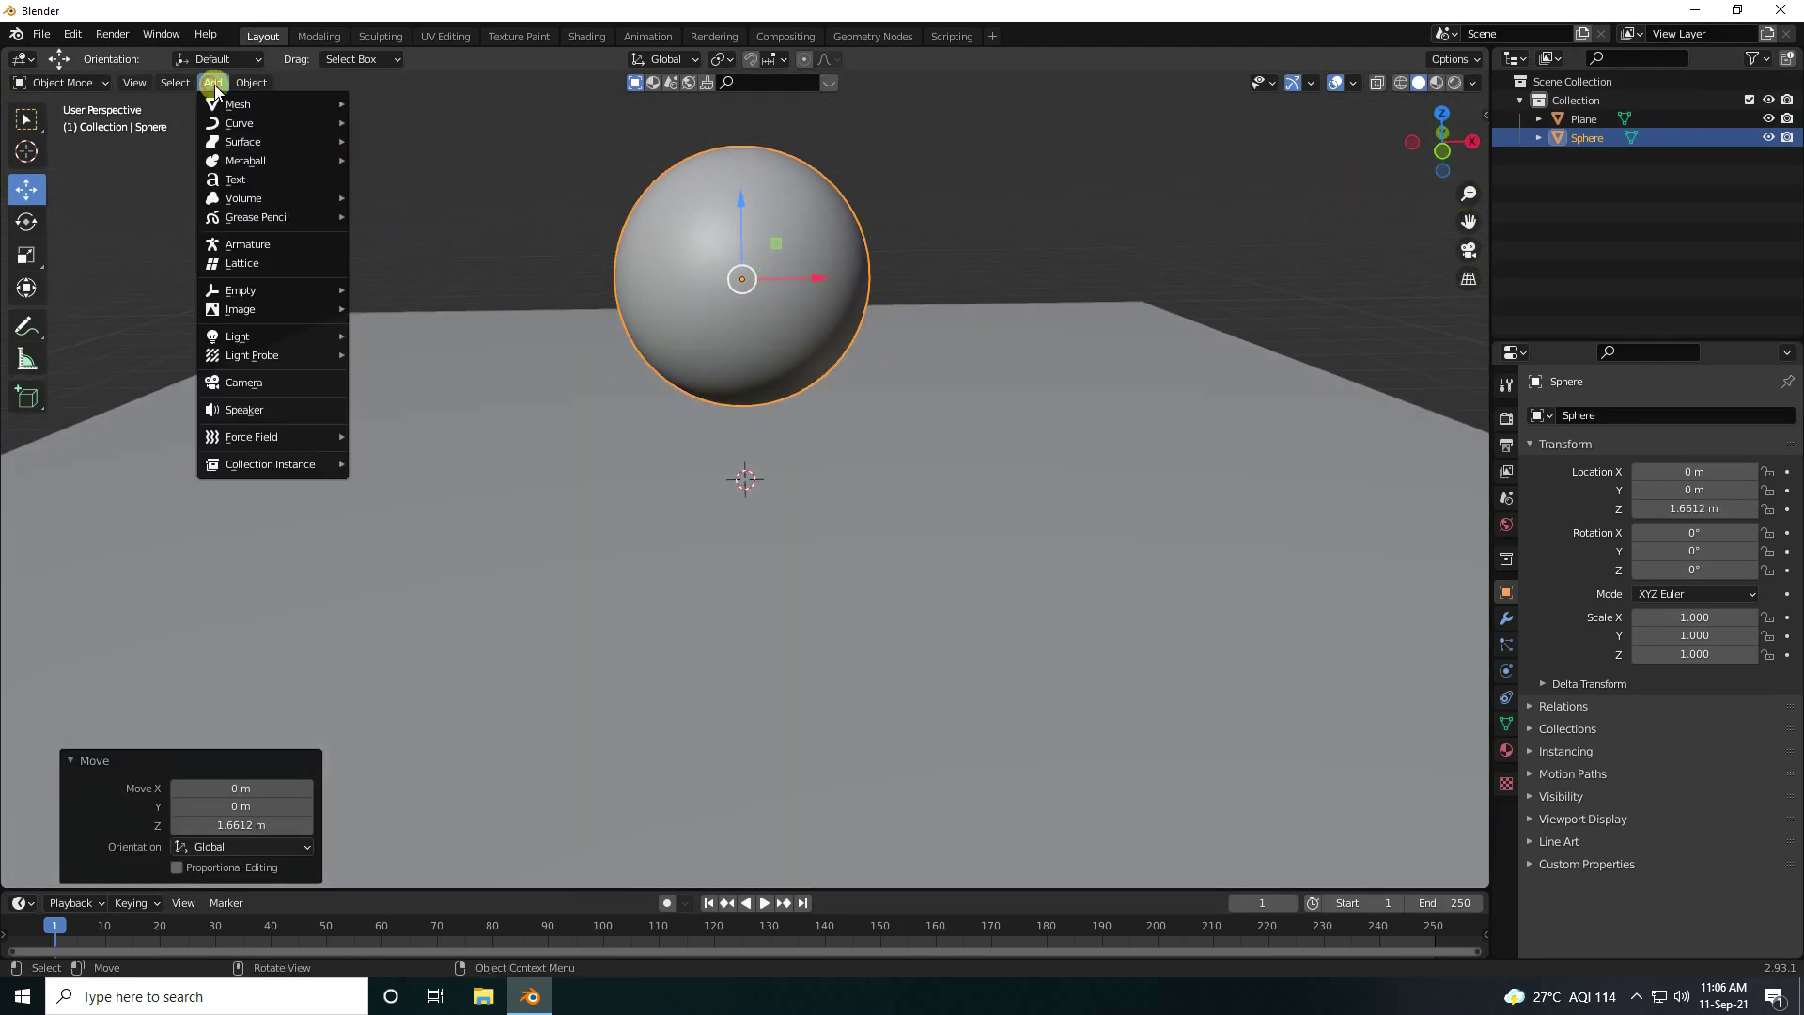
pyautogui.moveTo(282, 104)
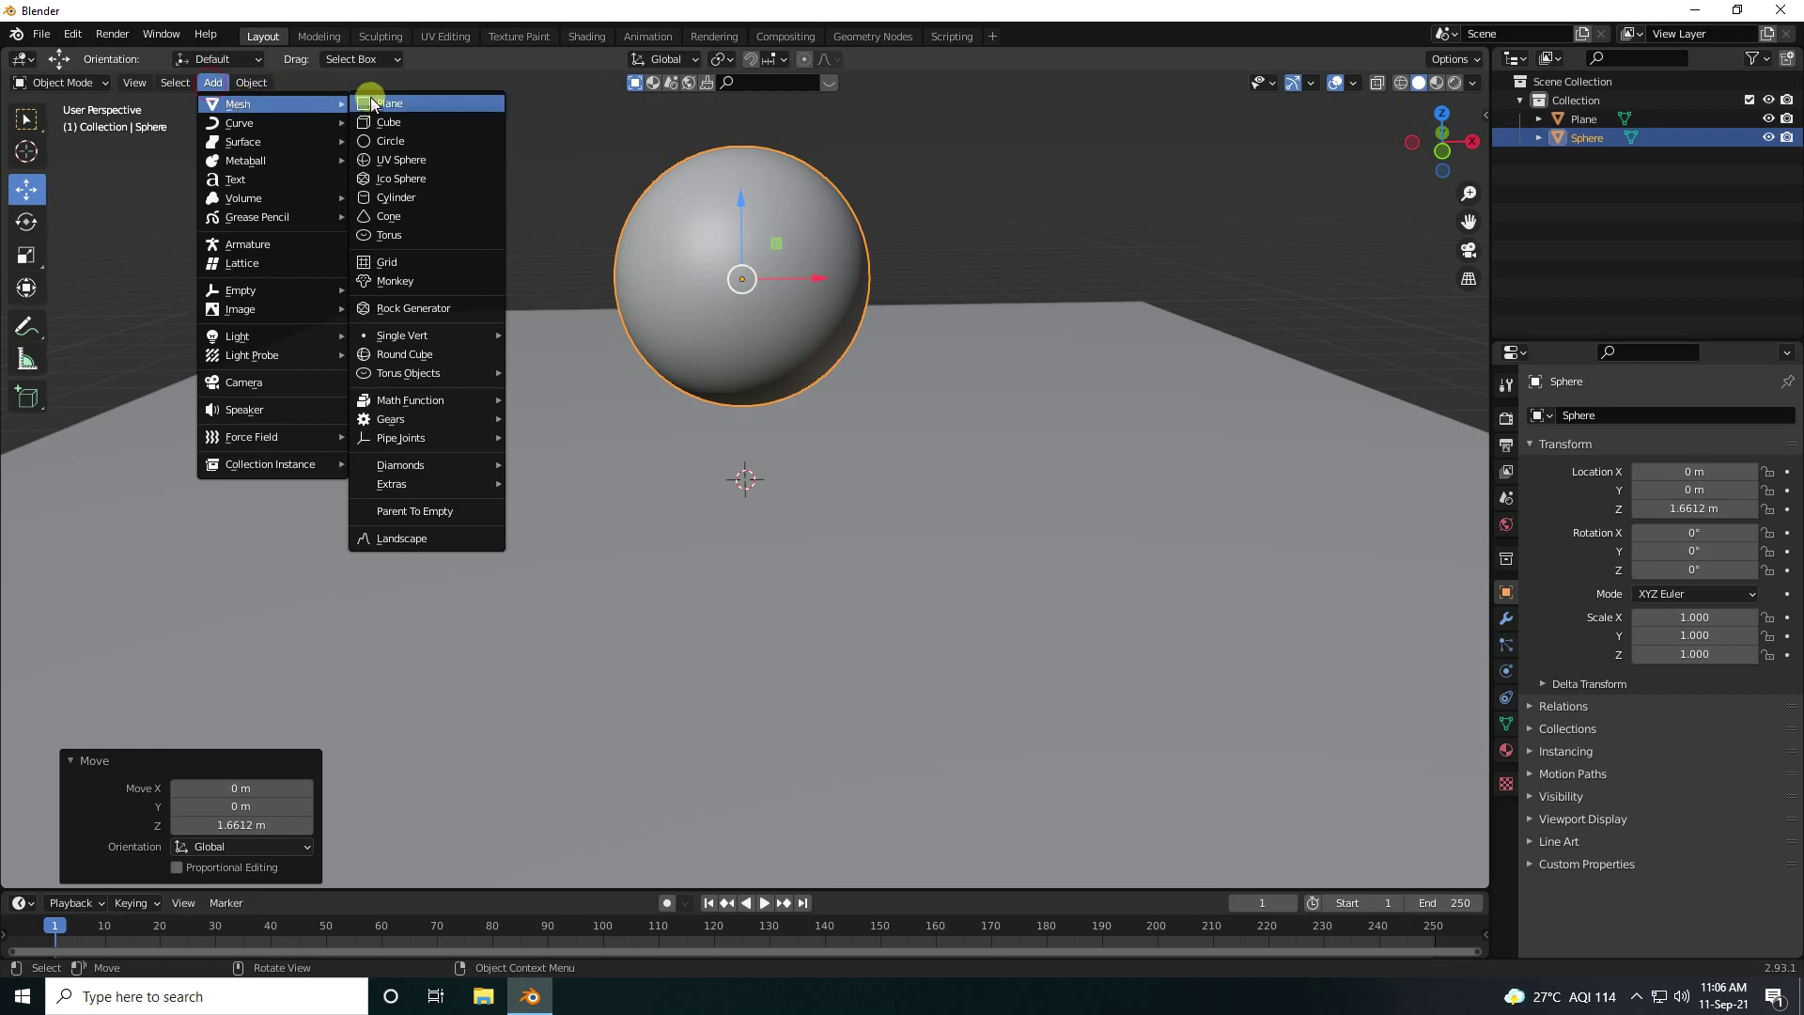
pyautogui.click(390, 539)
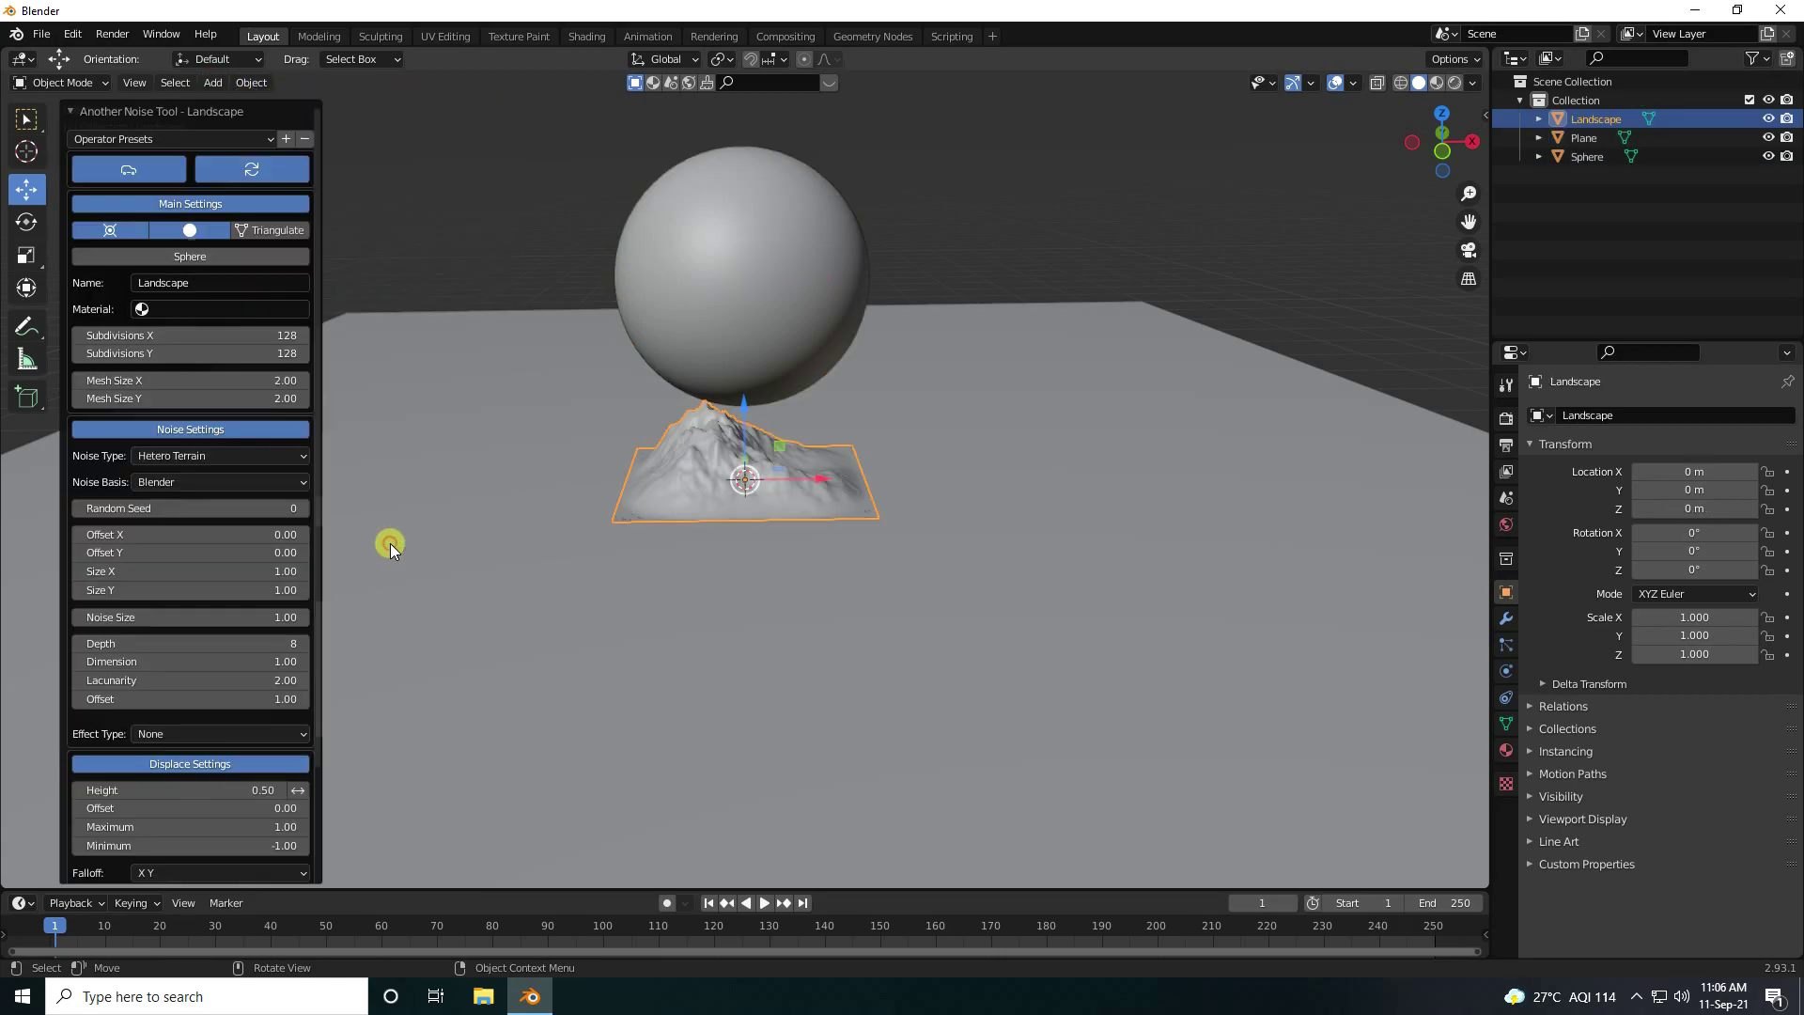
pyautogui.click(277, 338)
pyautogui.write('256')
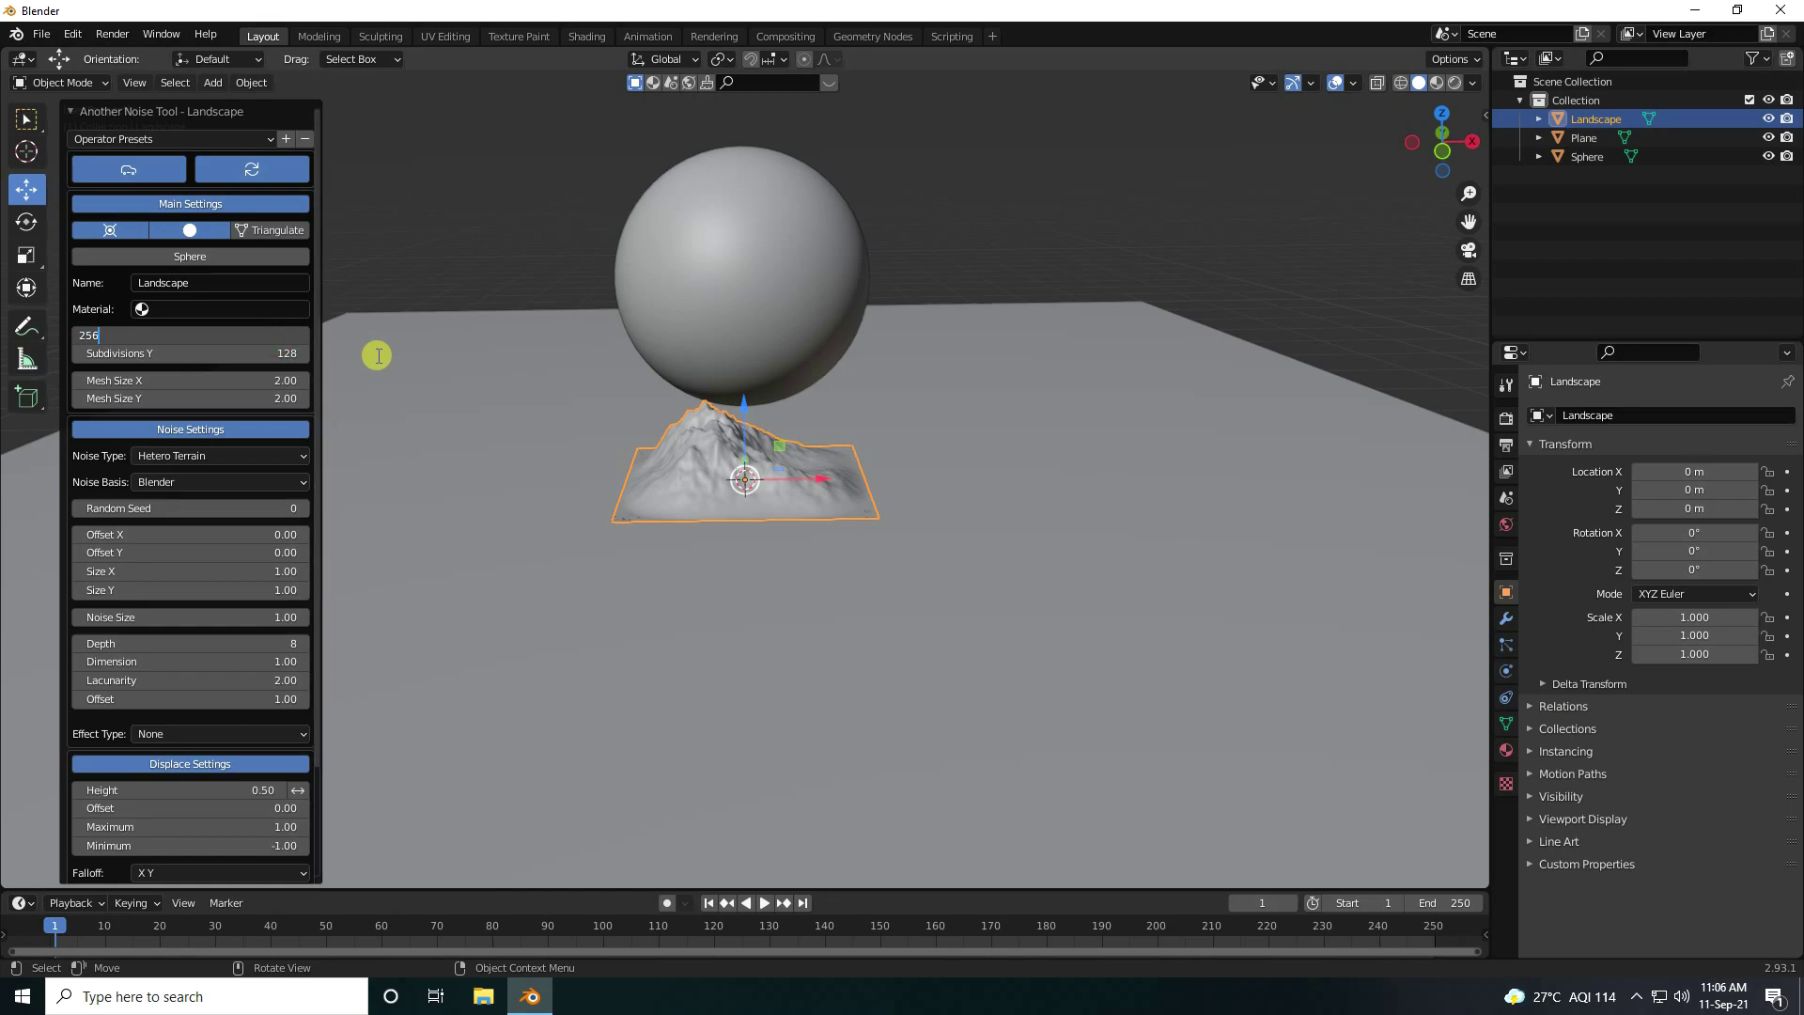
pyautogui.press('Tab')
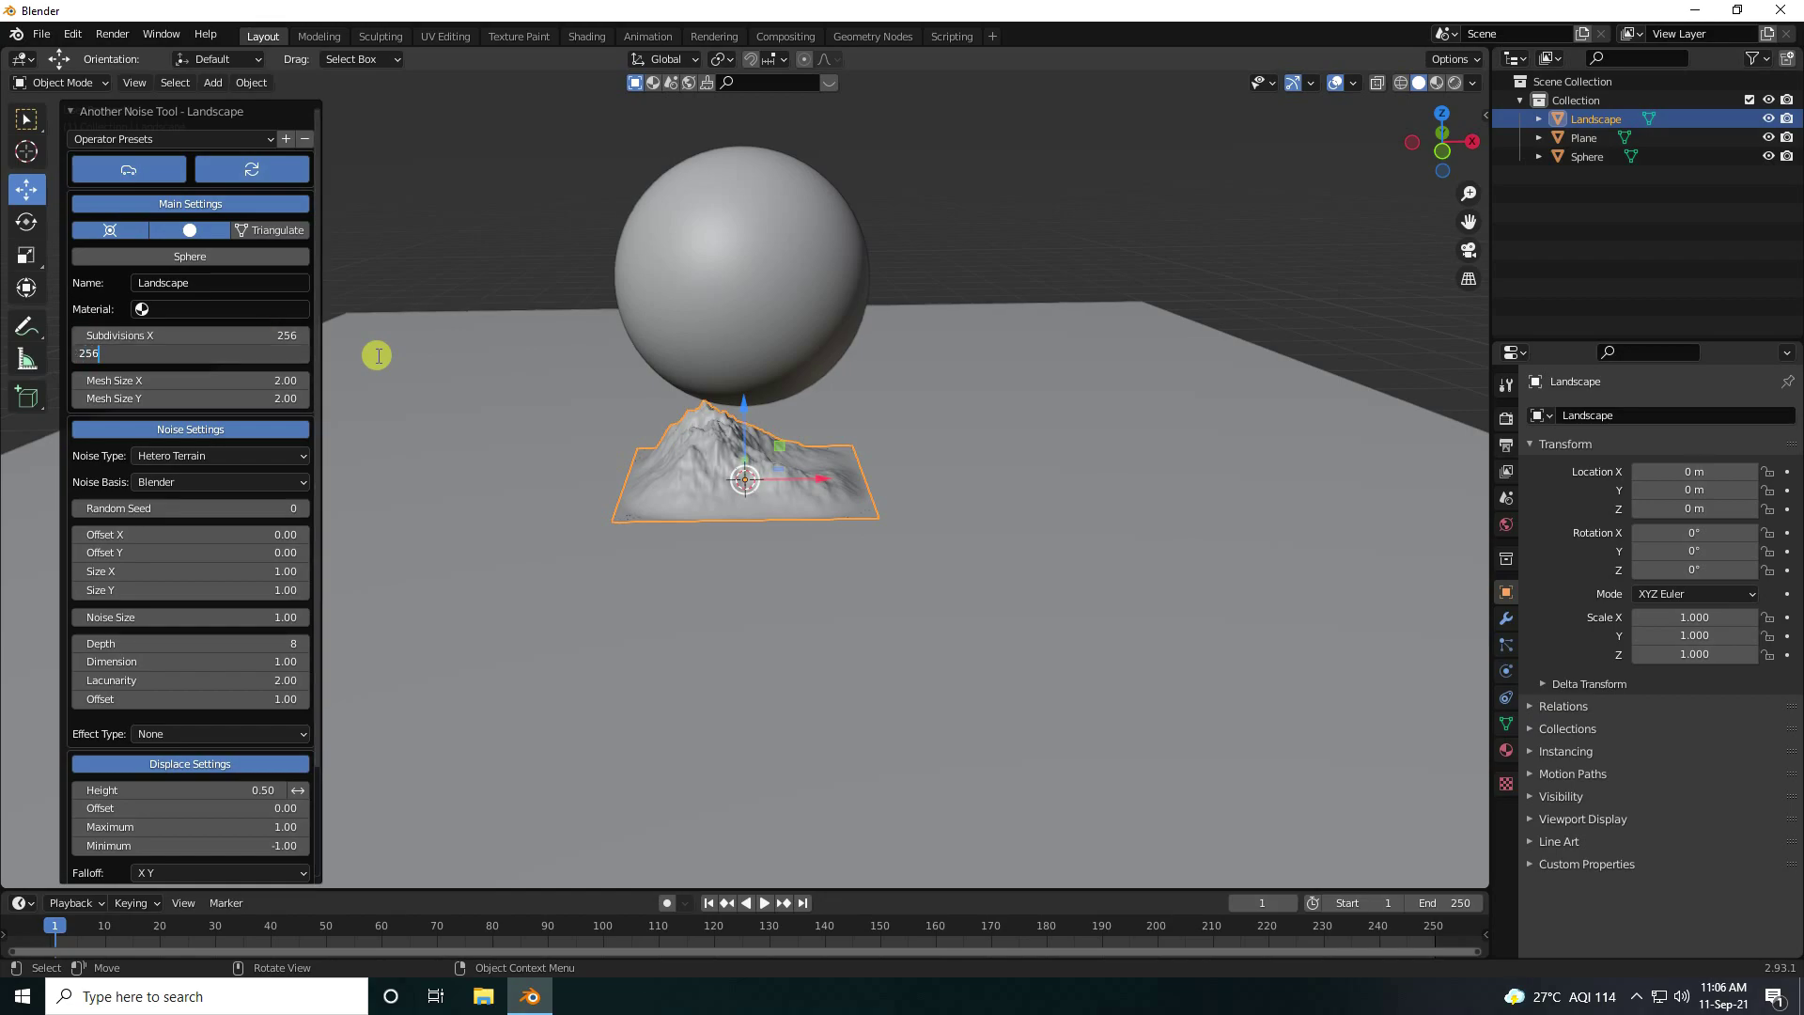
pyautogui.write('256')
pyautogui.press('Return')
pyautogui.click(500, 282)
# Scale the landscape to 1.224 and turn it around its vertical axis
pyautogui.click(742, 482)
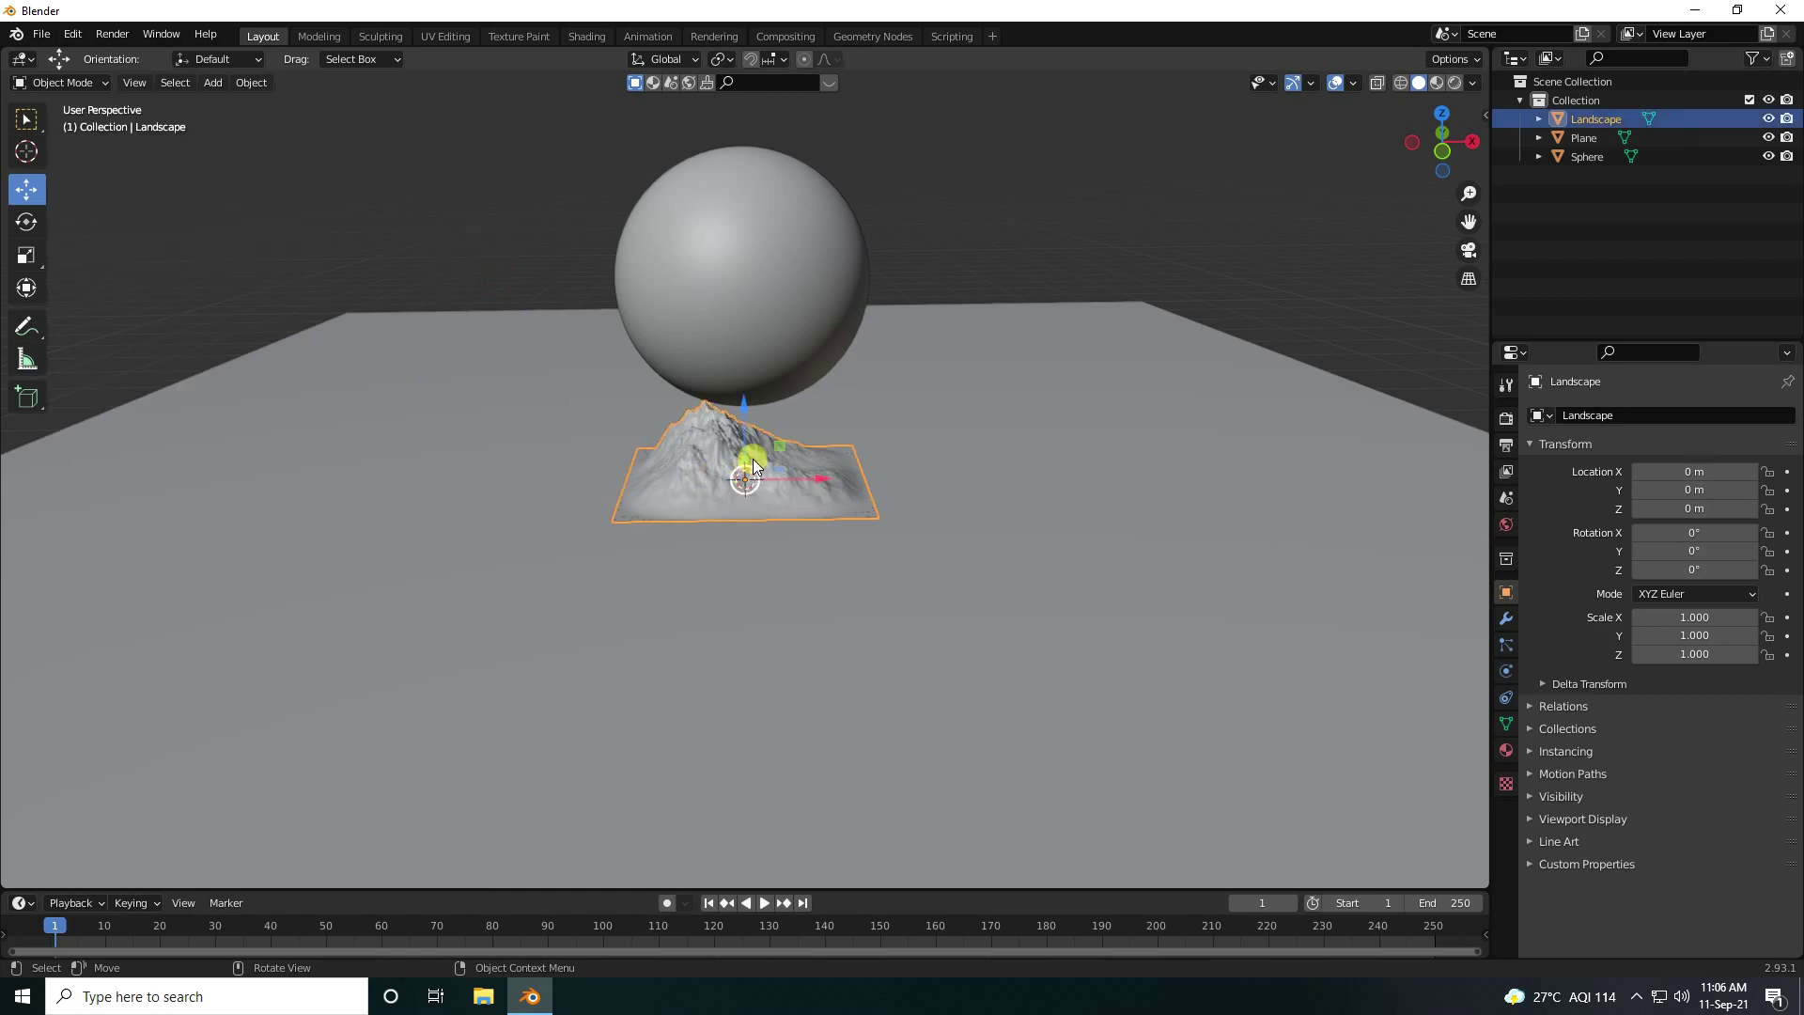
pyautogui.press('s')
pyautogui.click(769, 449)
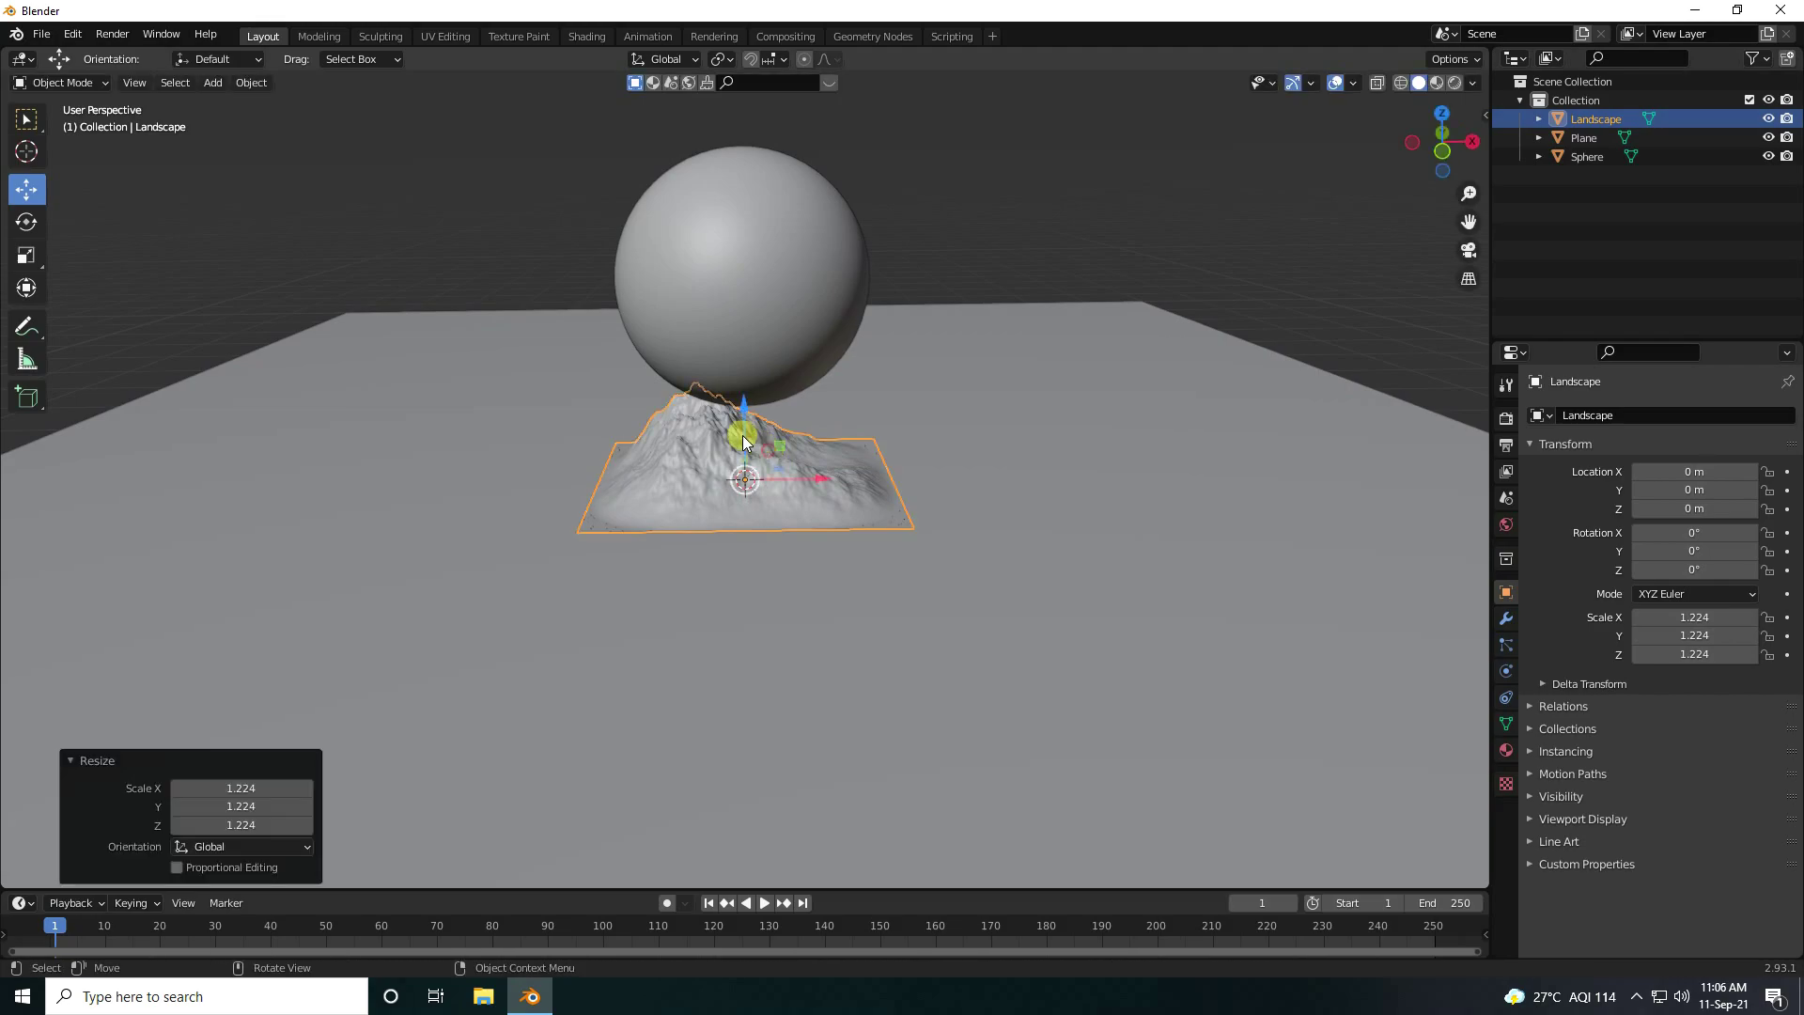
pyautogui.click(28, 223)
pyautogui.click(728, 479)
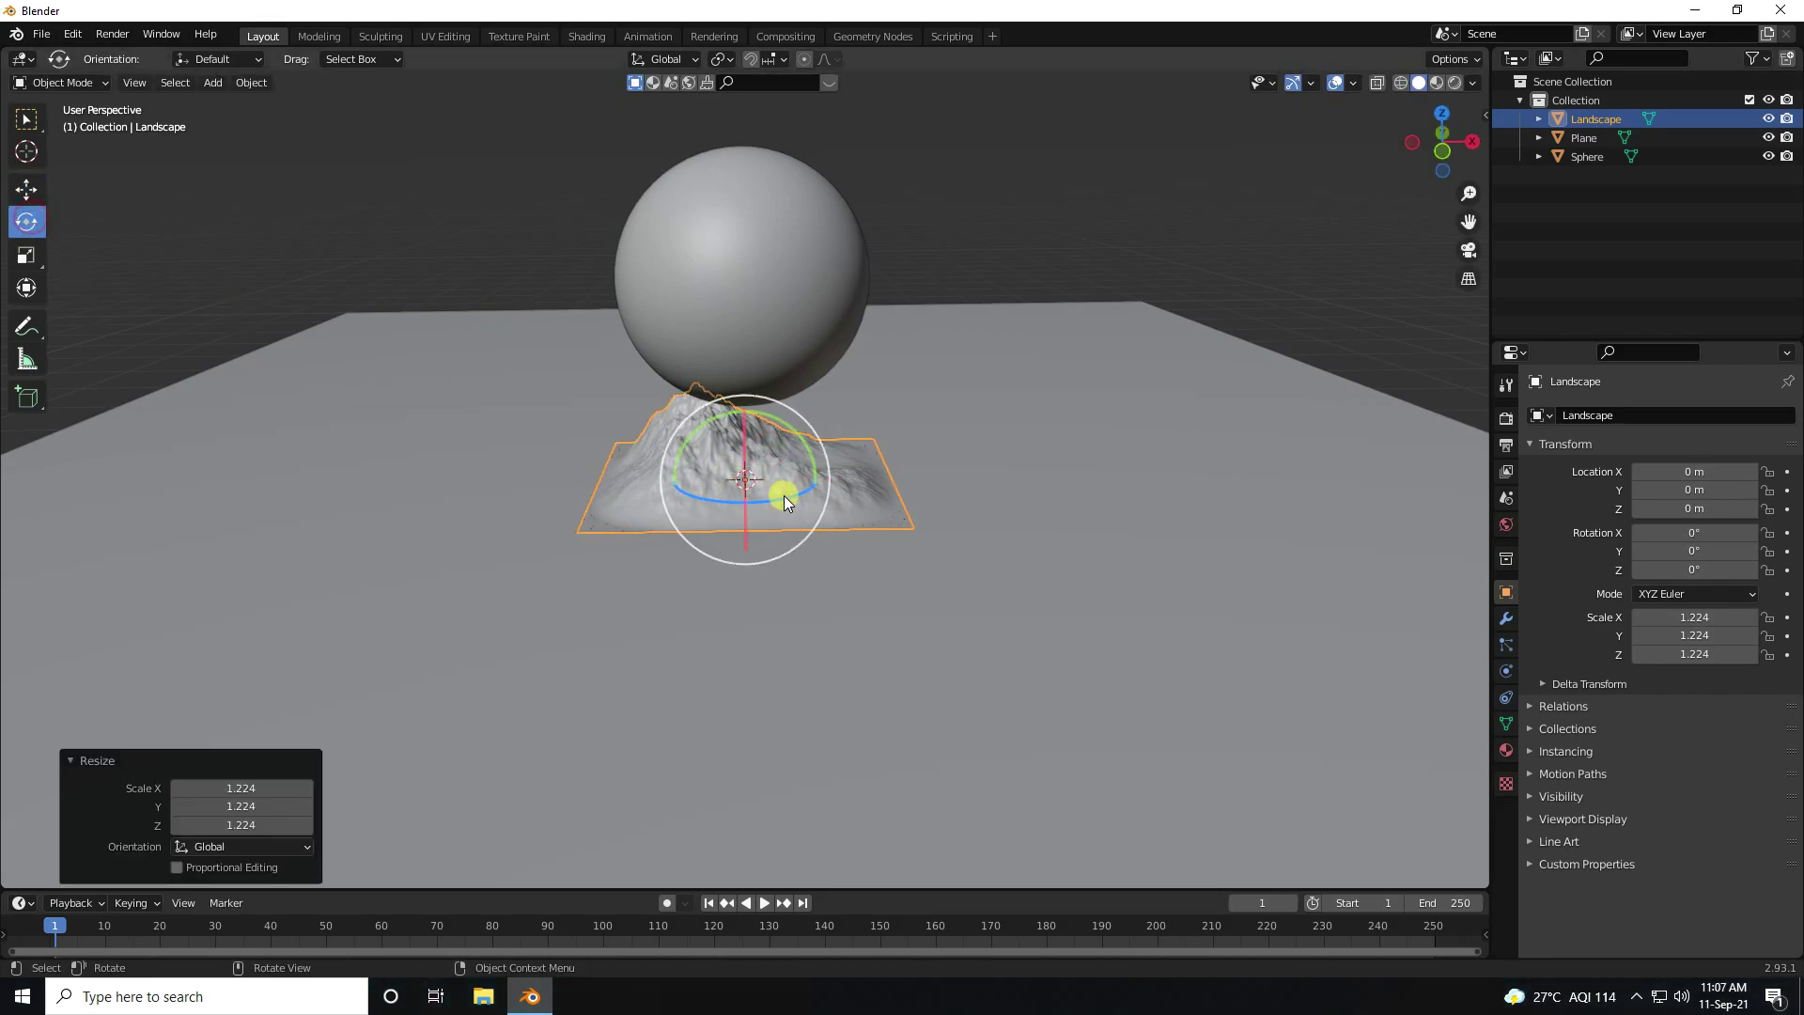
pyautogui.moveTo(784, 494); pyautogui.dragTo(752, 498)
# Raise the sphere to Z 2.4435 m
pyautogui.click(735, 282)
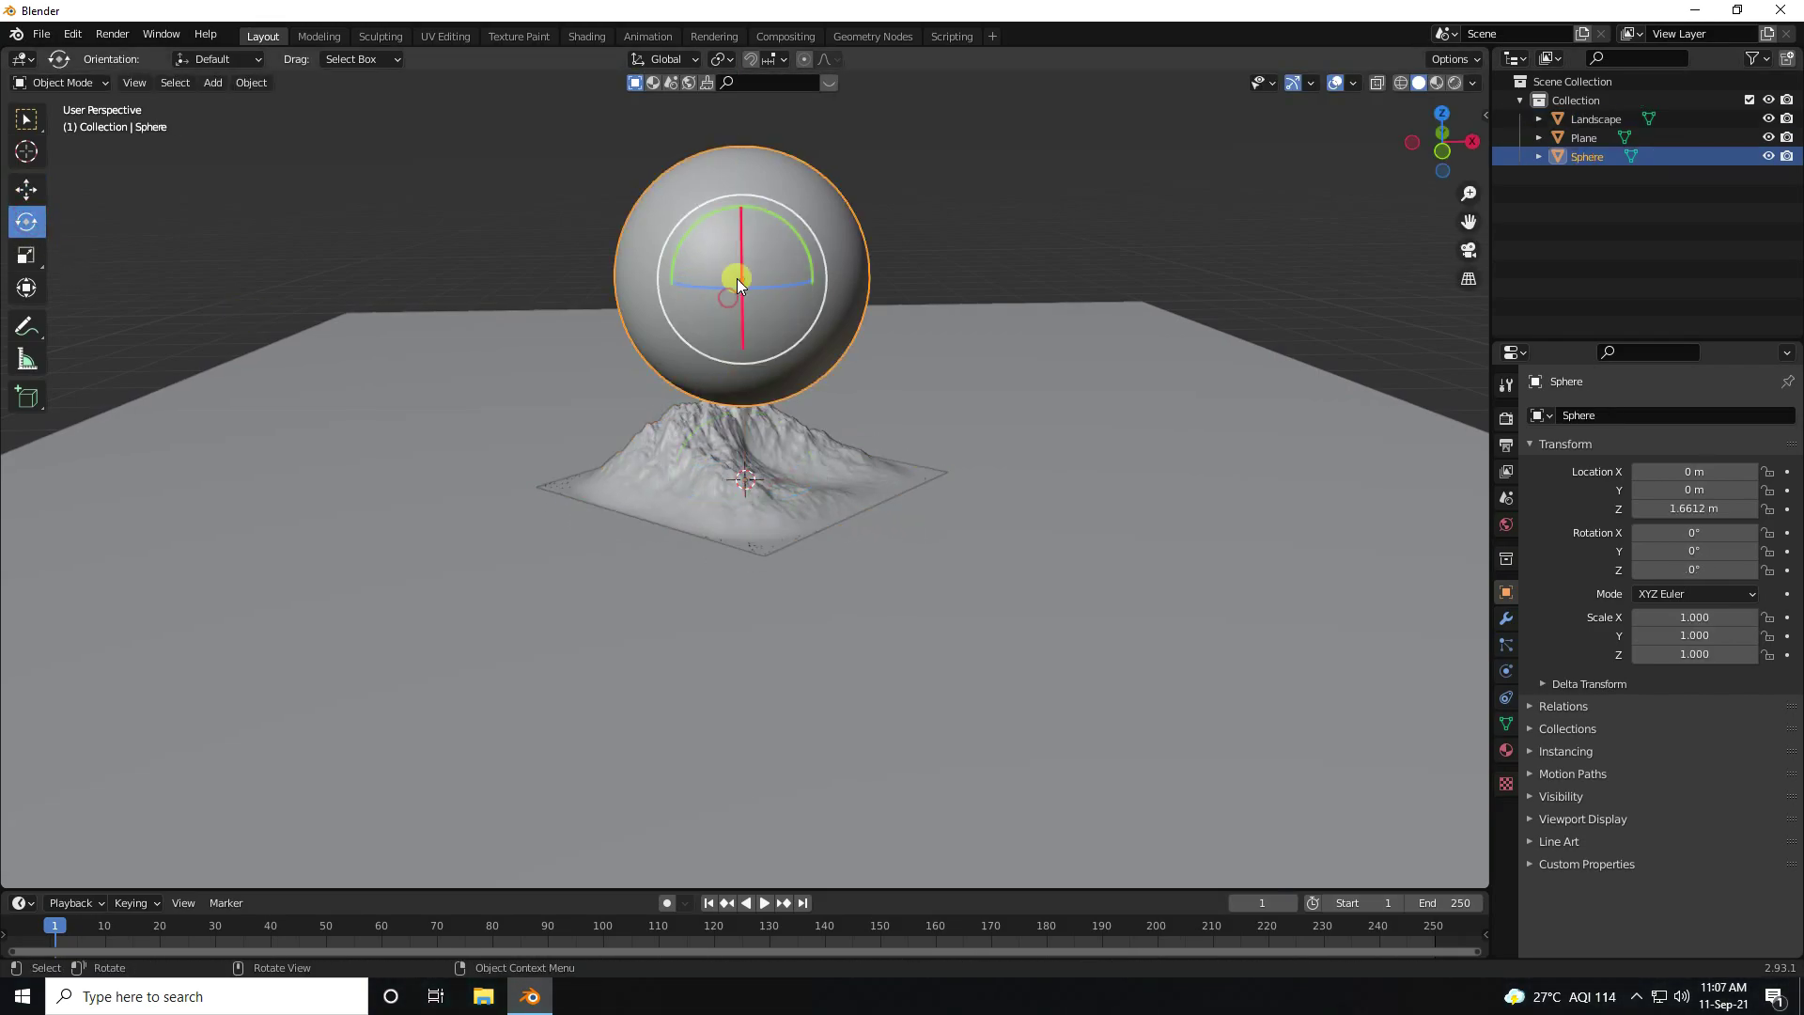
pyautogui.click(28, 189)
pyautogui.moveTo(739, 205); pyautogui.dragTo(740, 102)
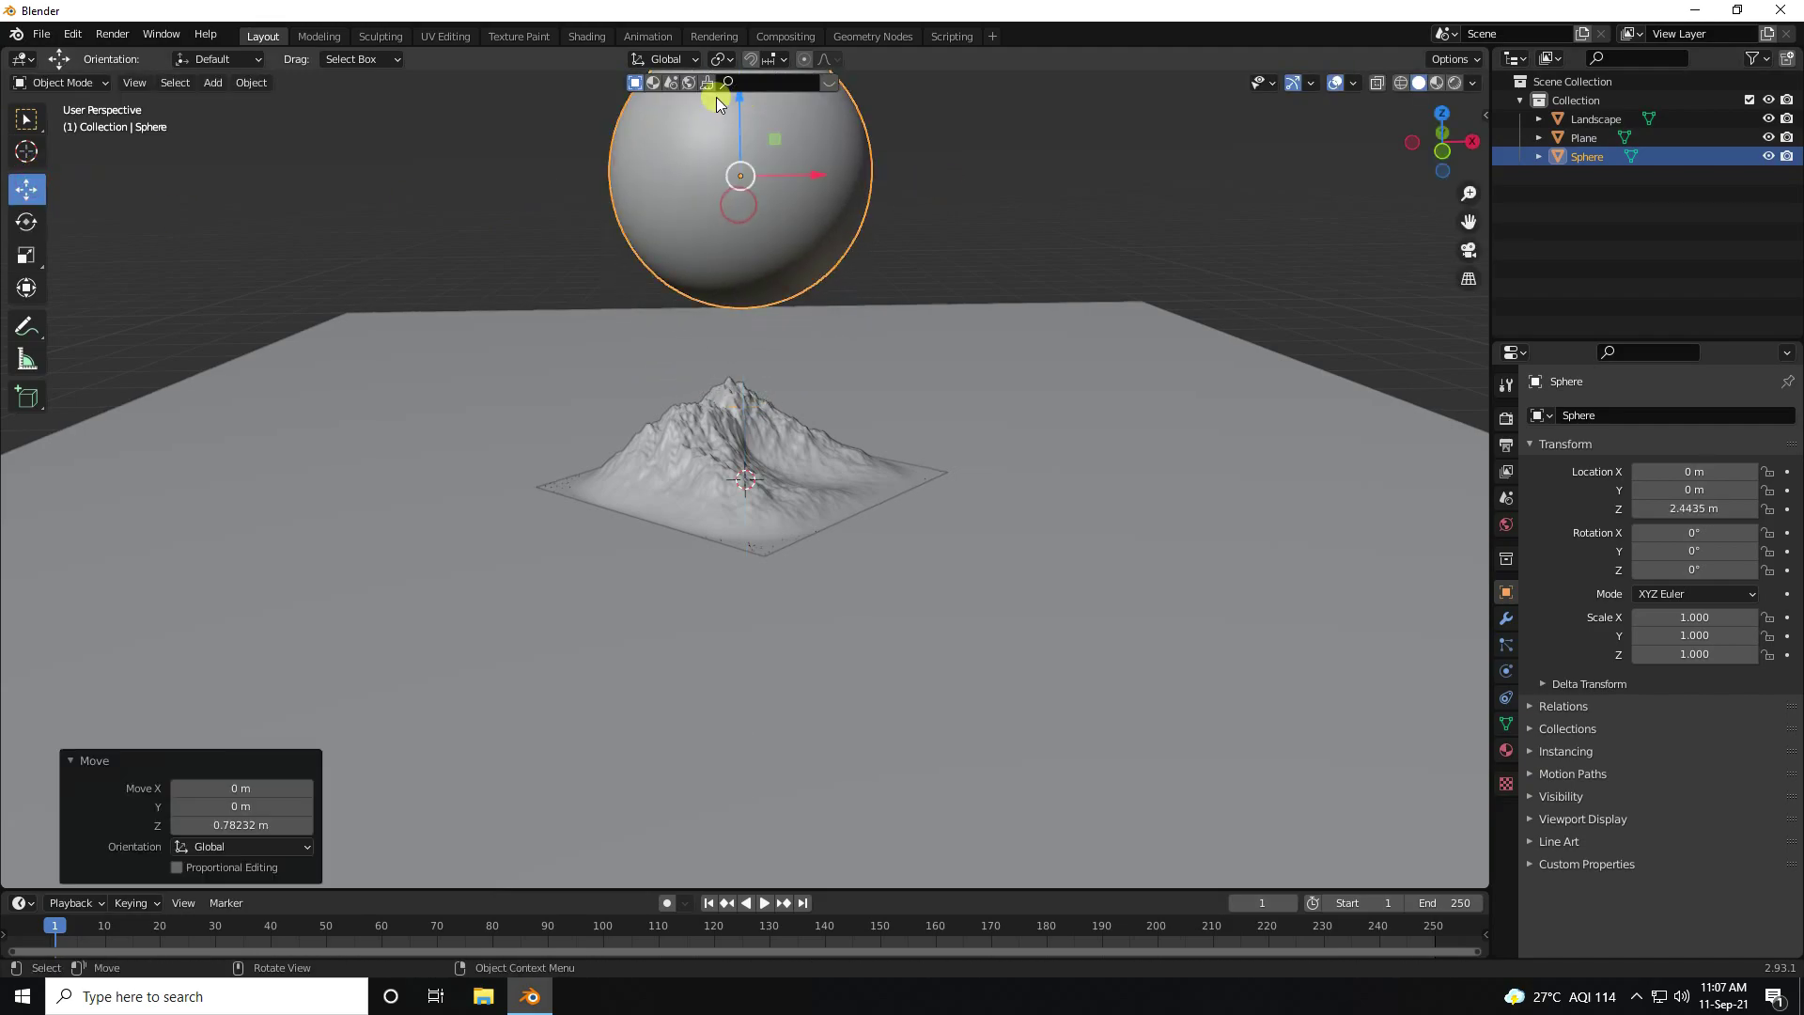
pyautogui.click(45, 34)
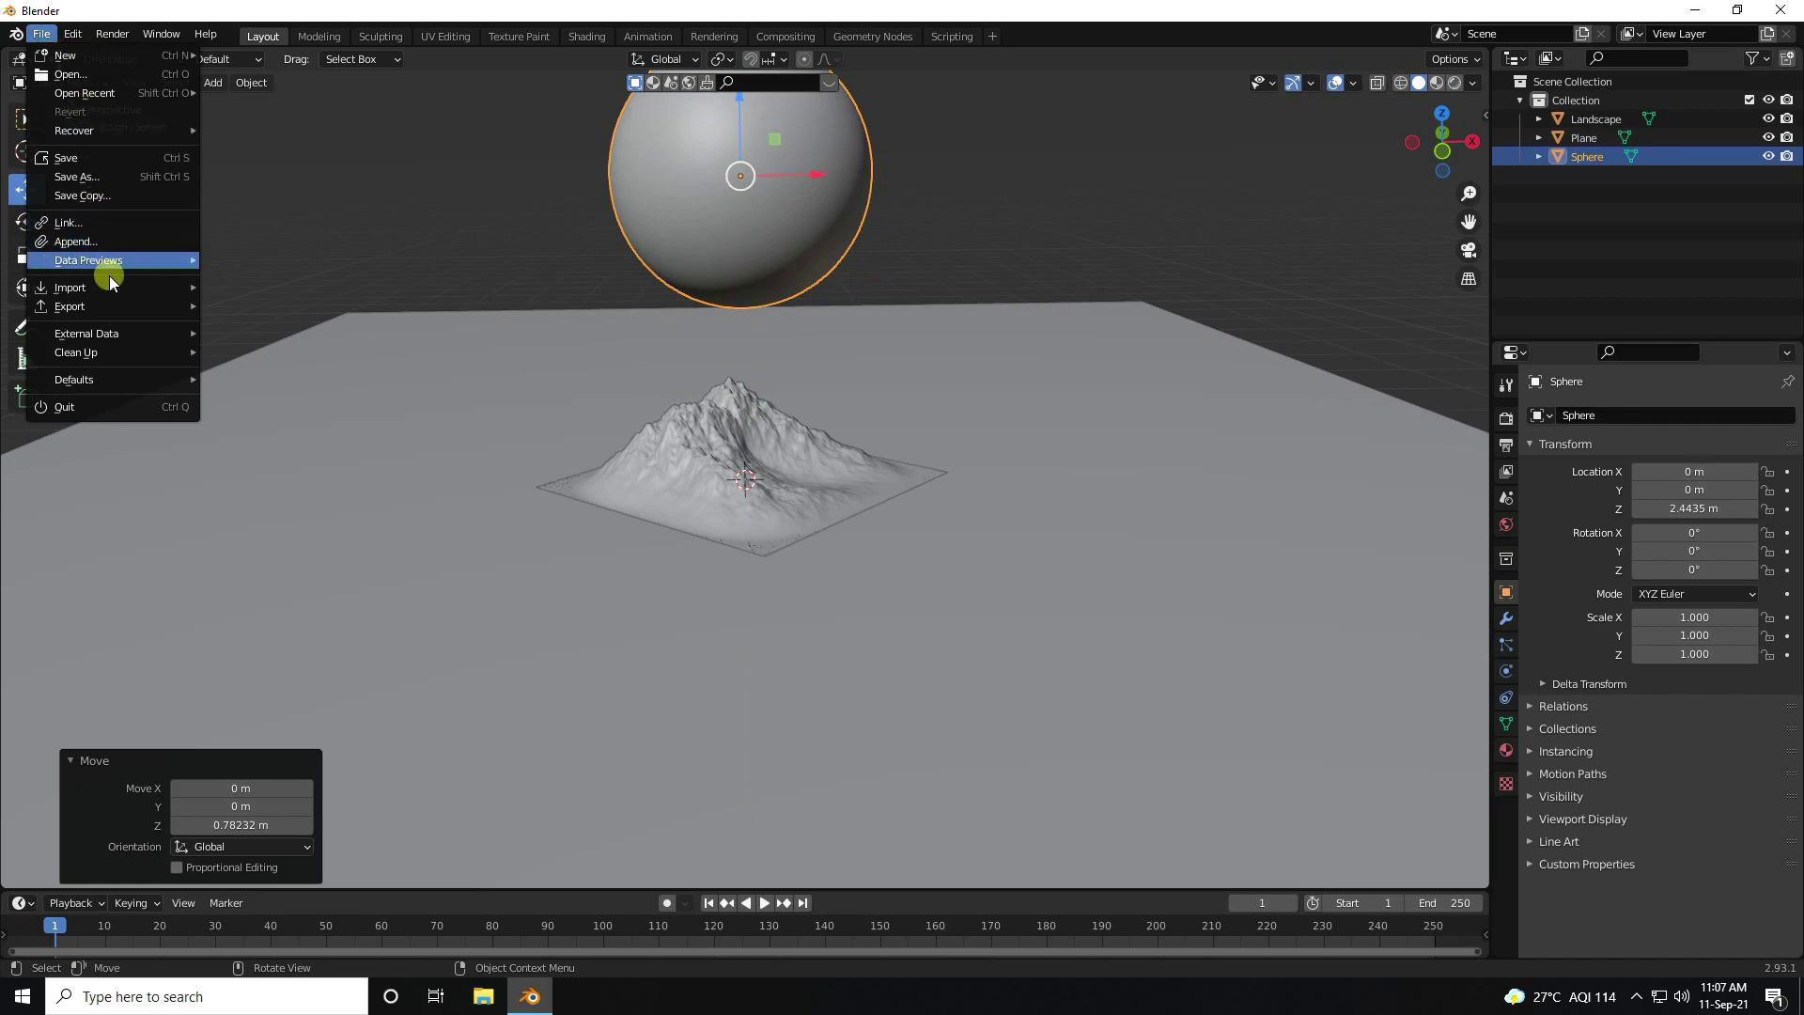
# Import EiffelTower.abc from the Moon folder as Alembic at 0.1 scale, creating EiffelTower_fixed
pyautogui.moveTo(113, 287)
pyautogui.click(236, 307)
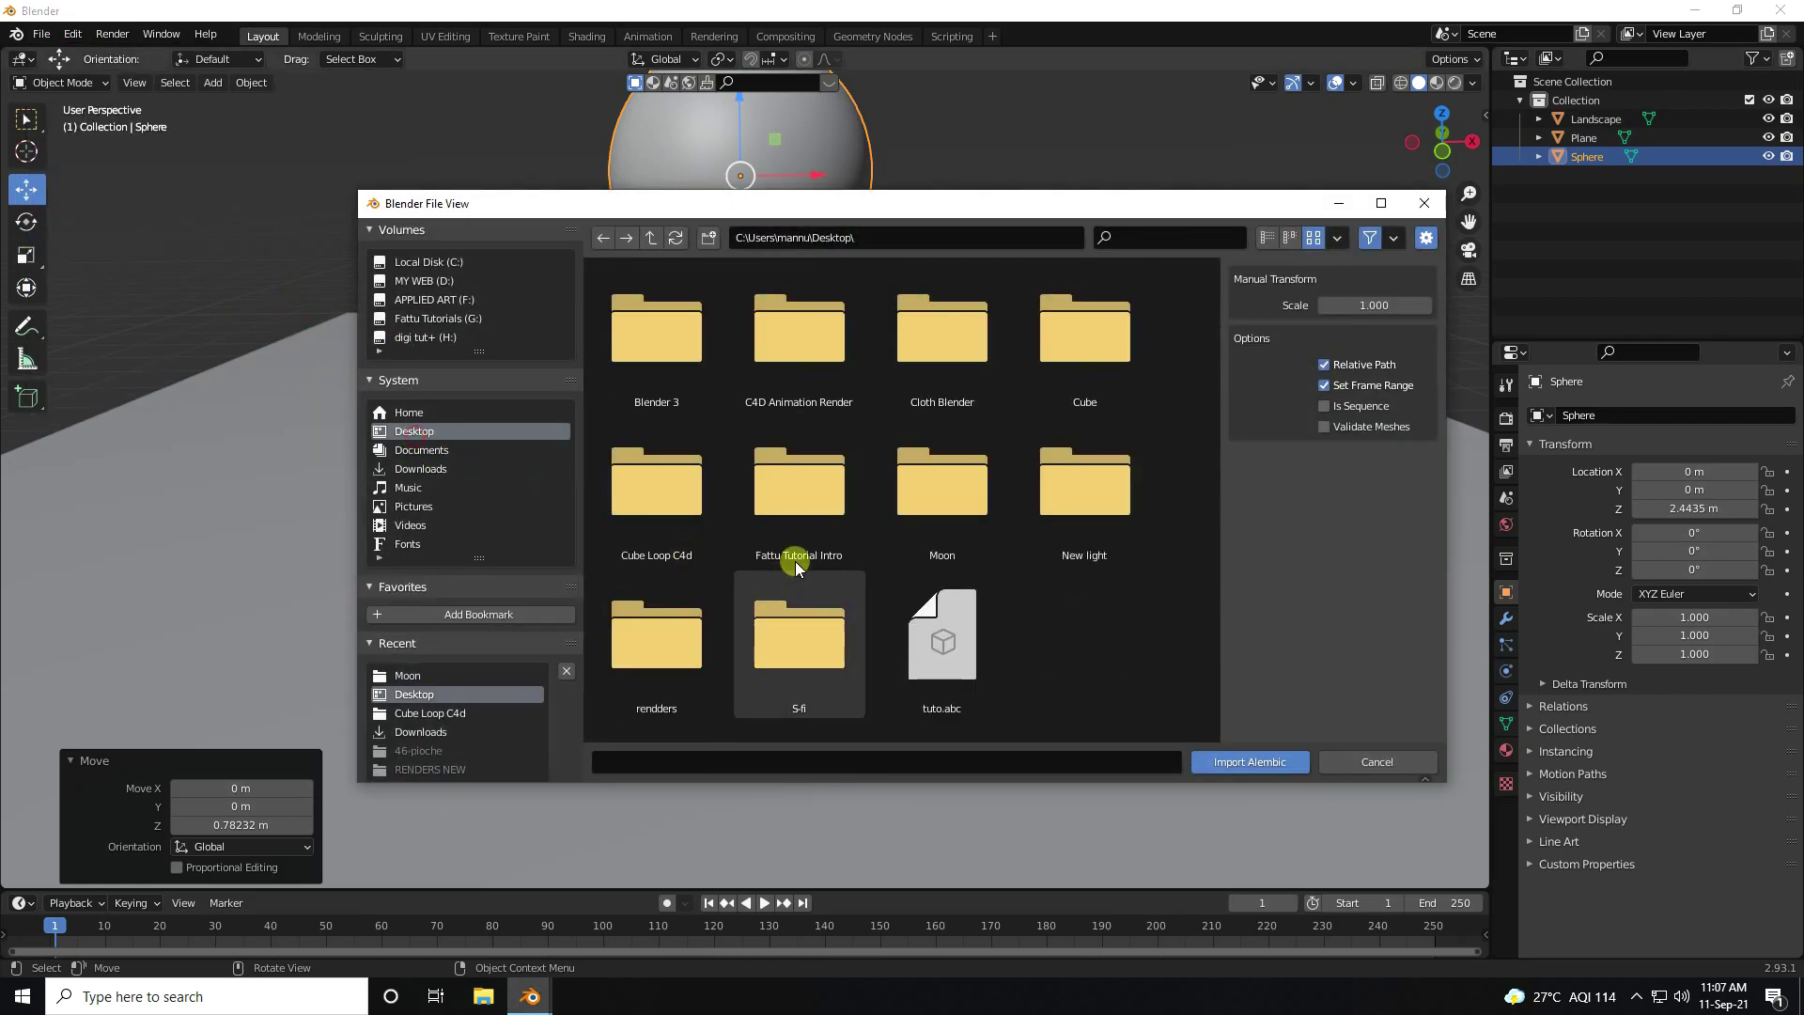
pyautogui.doubleClick(954, 488)
pyautogui.click(696, 373)
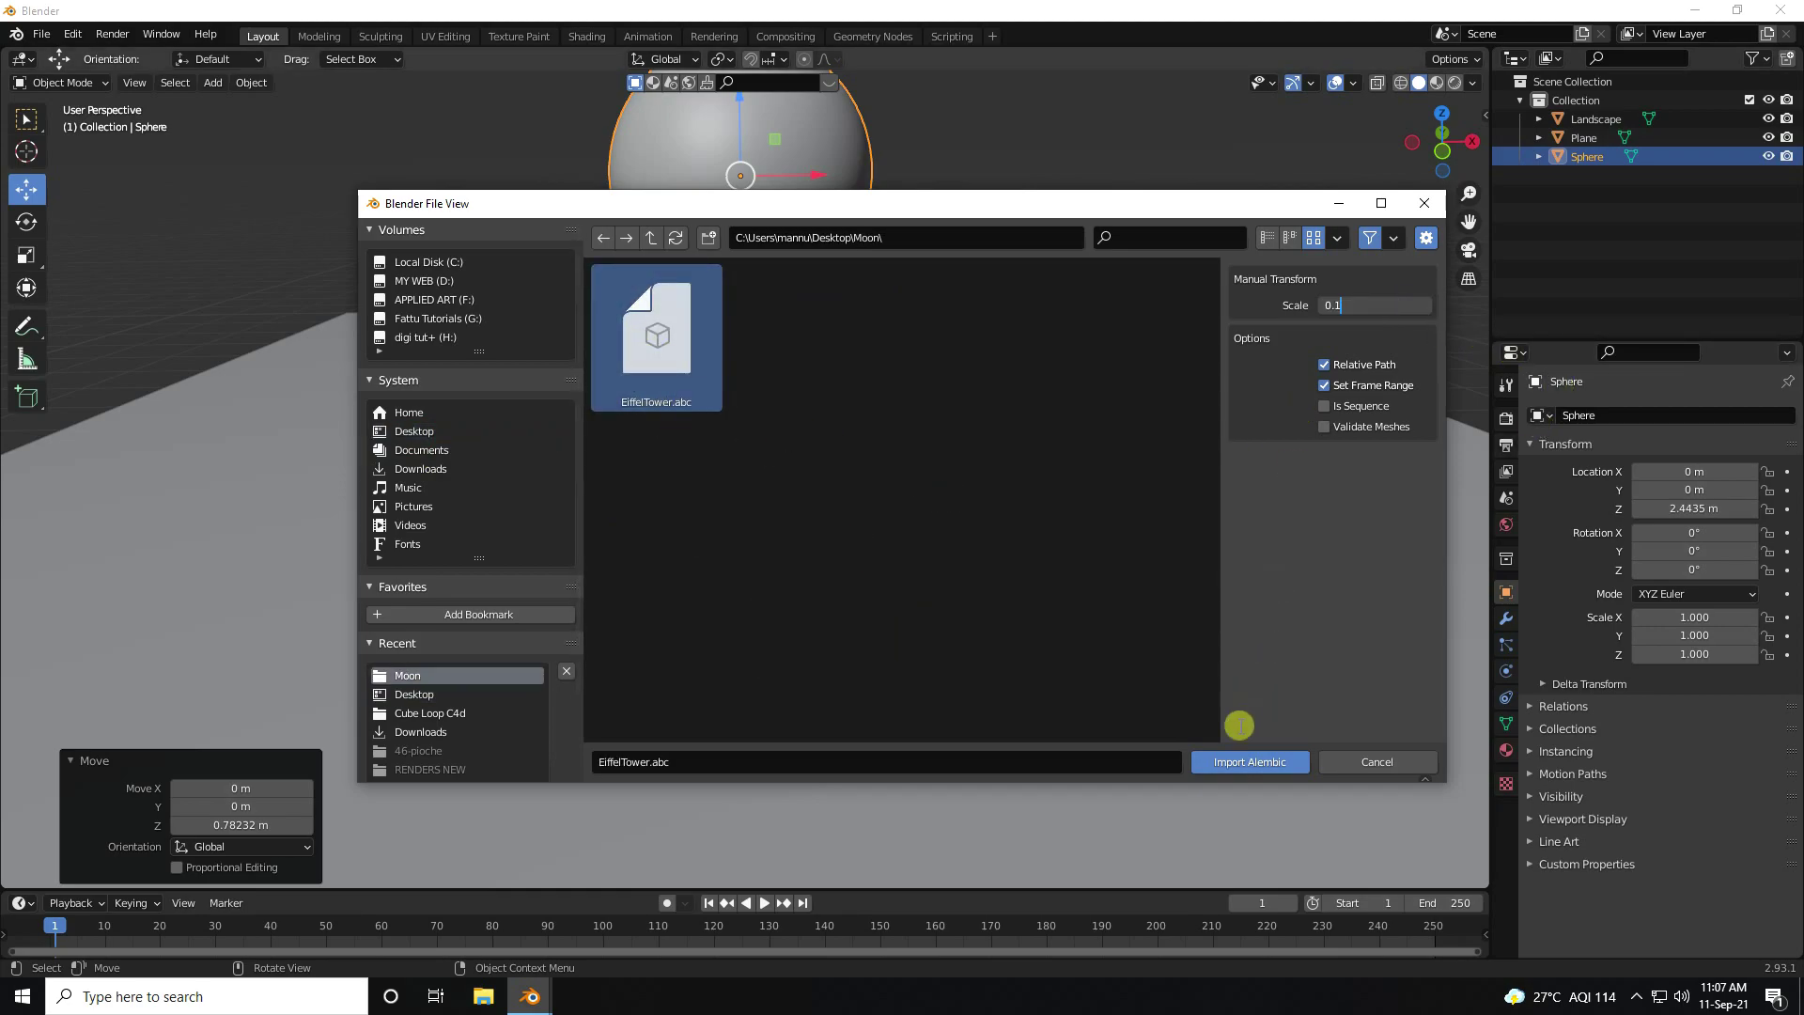
pyautogui.click(1239, 762)
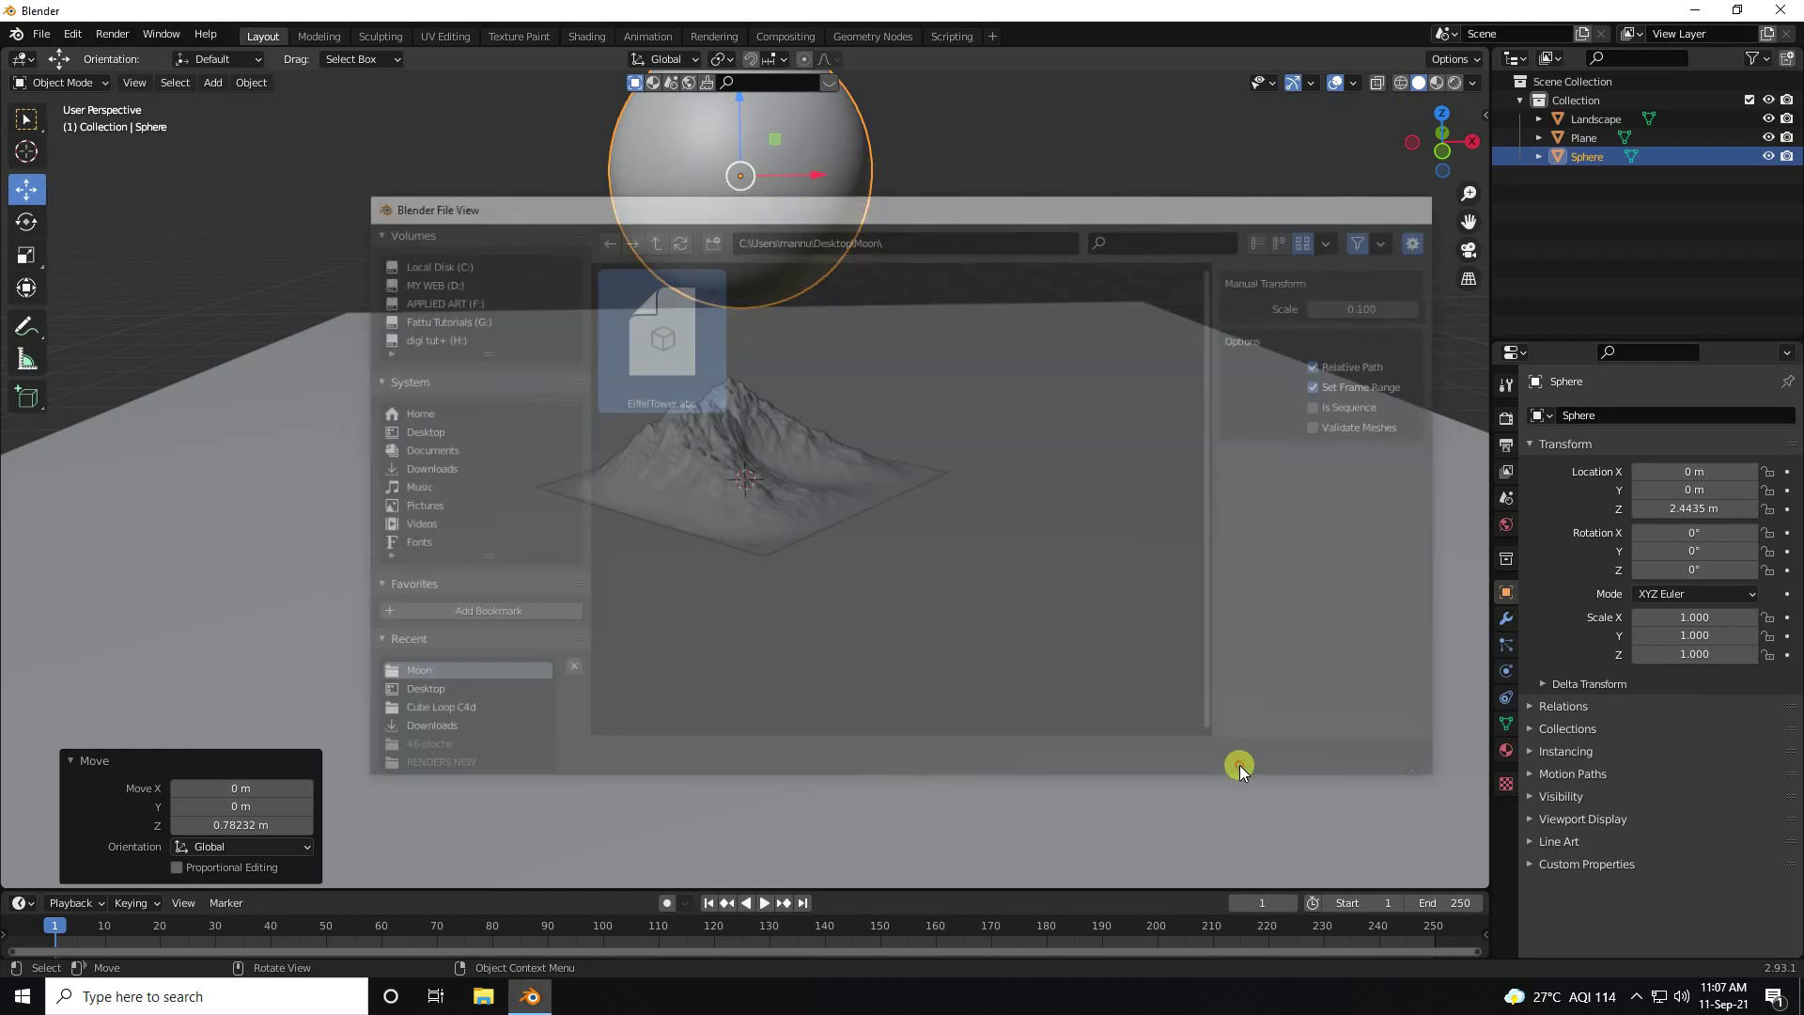
pyautogui.scroll(-5, 762, 512)
# Shrink the Eiffel Tower to about 0.52 so it sits on the landscape
pyautogui.scroll(5, 795, 376)
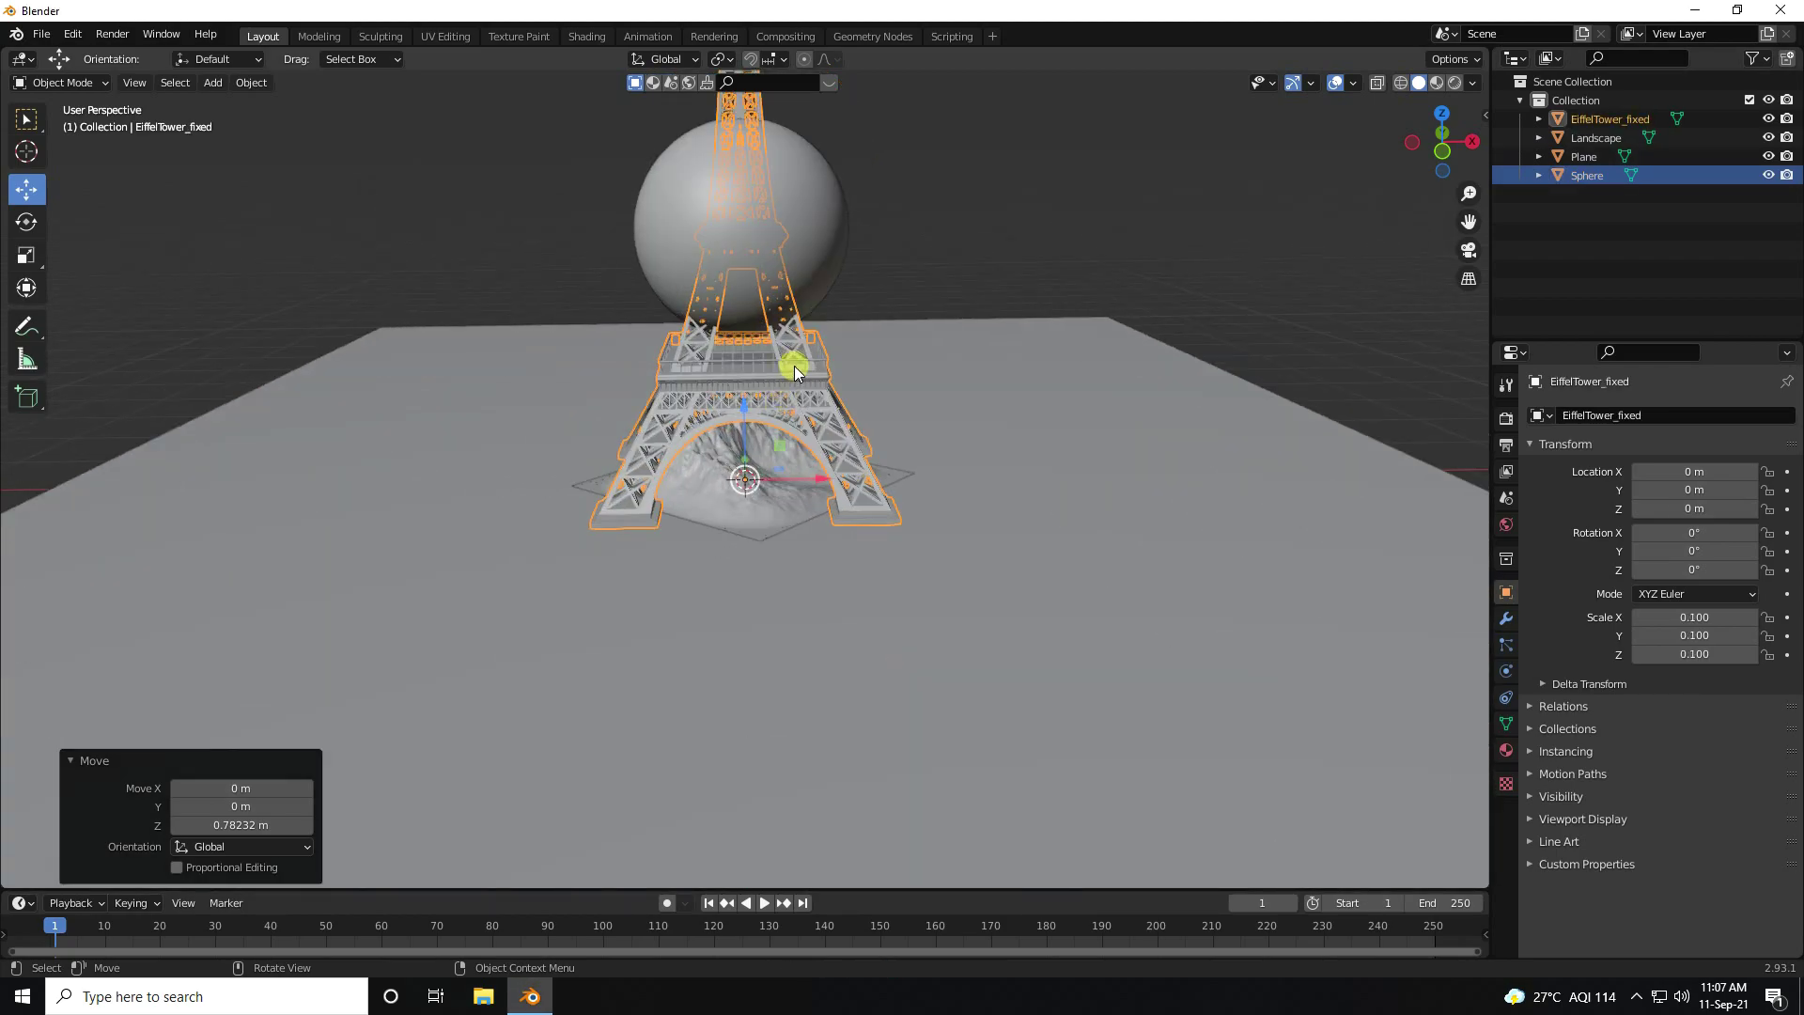
pyautogui.press('KP_8')
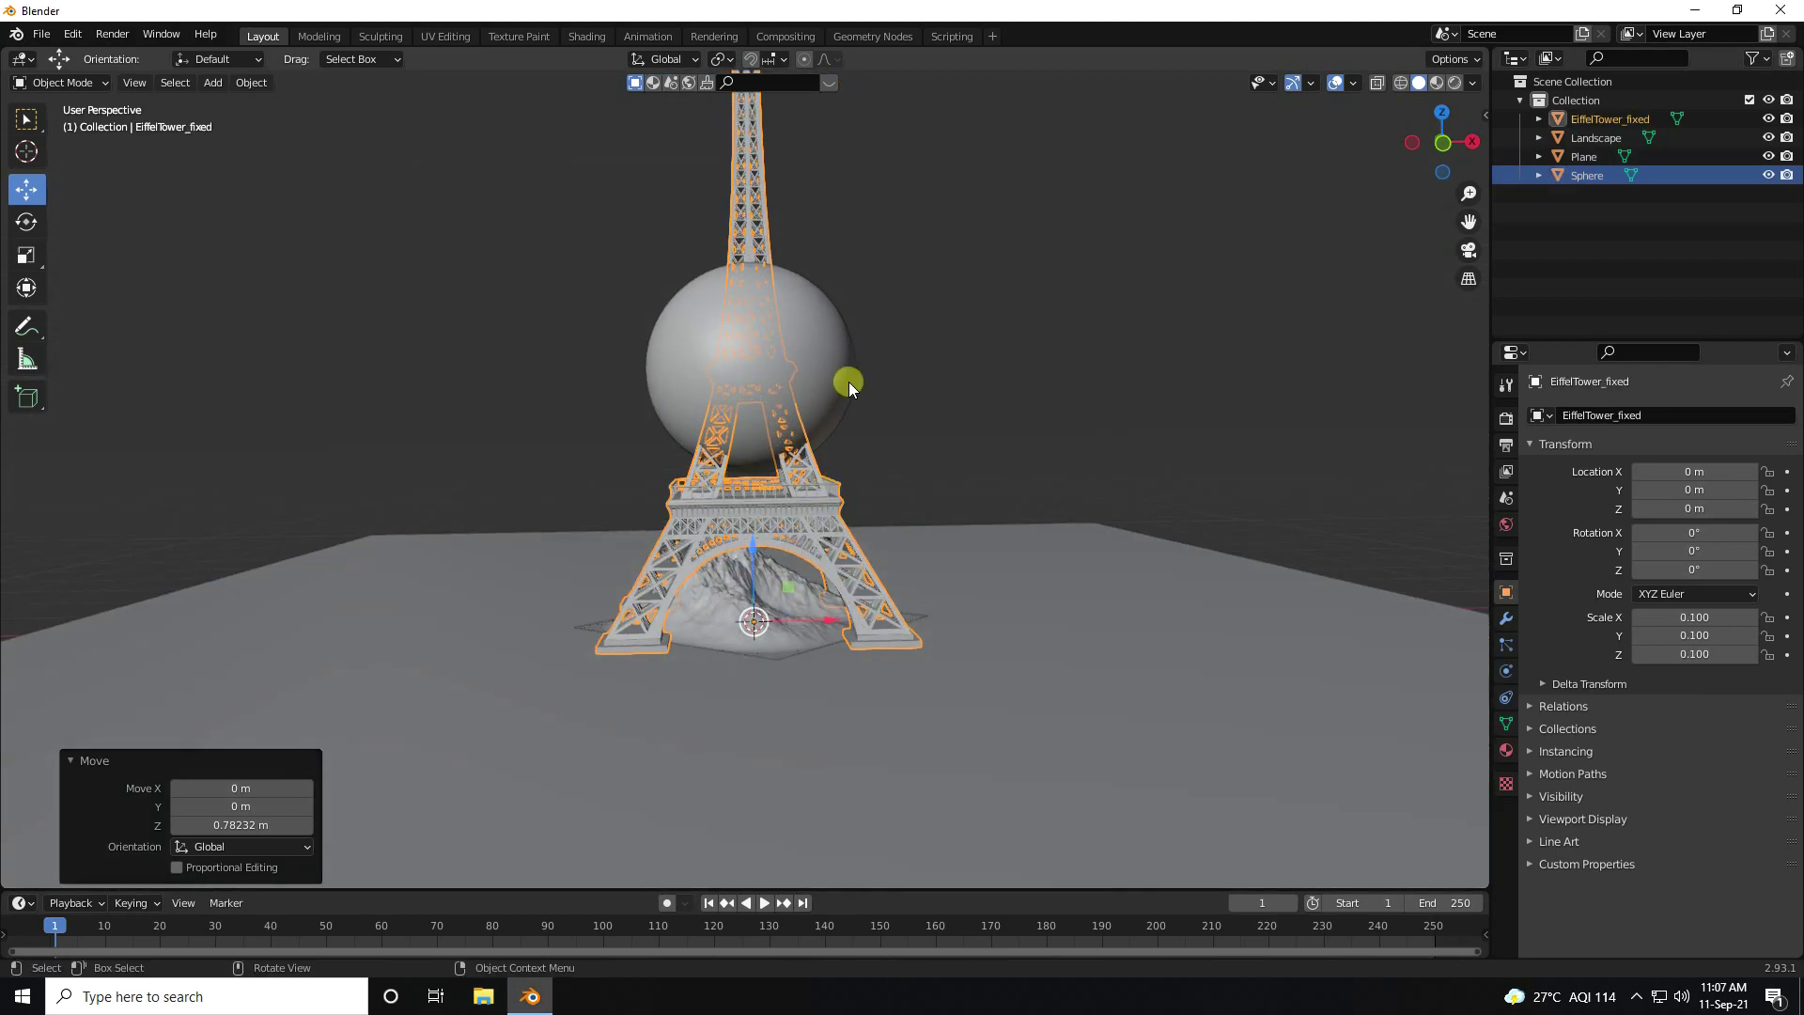
pyautogui.press('s')
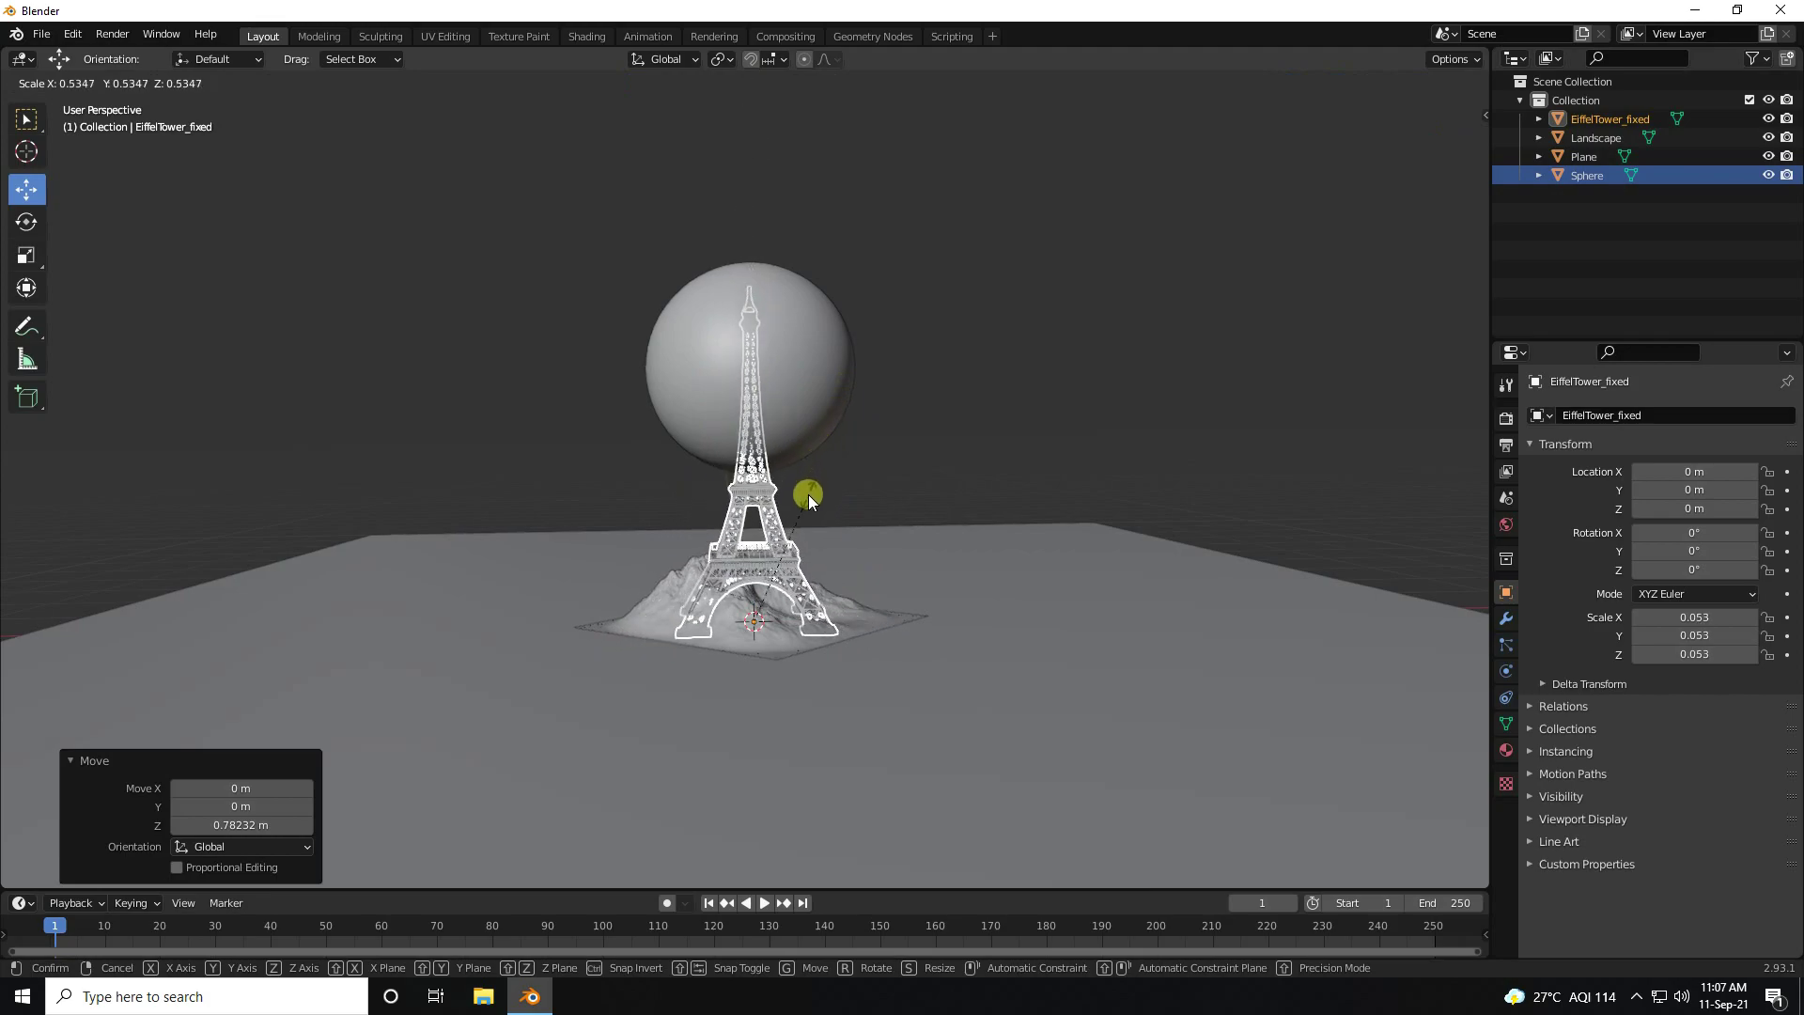
pyautogui.click(808, 498)
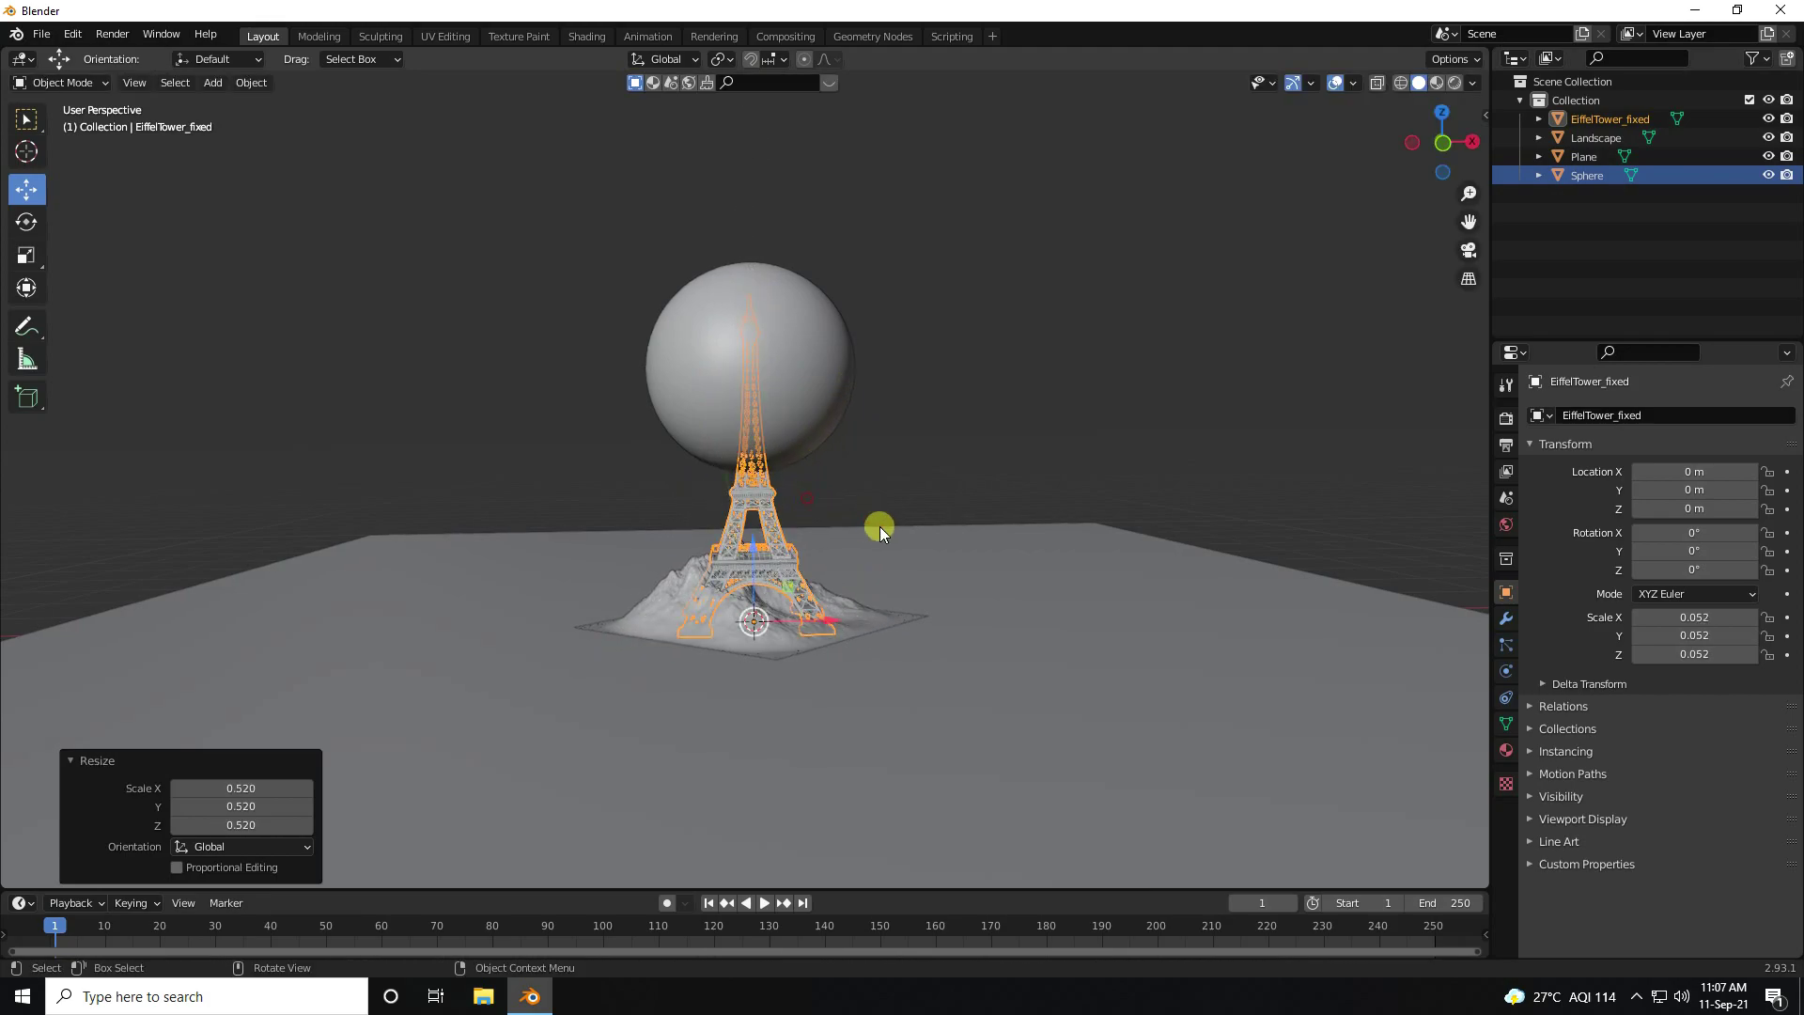
pyautogui.moveTo(879, 526); pyautogui.dragTo(758, 391, button='middle')
# Move the sphere back along Y behind the tower, scale it 1.311, and lower it to Z 2.2565 m
pyautogui.click(765, 391)
pyautogui.press('g')
pyautogui.press('y')
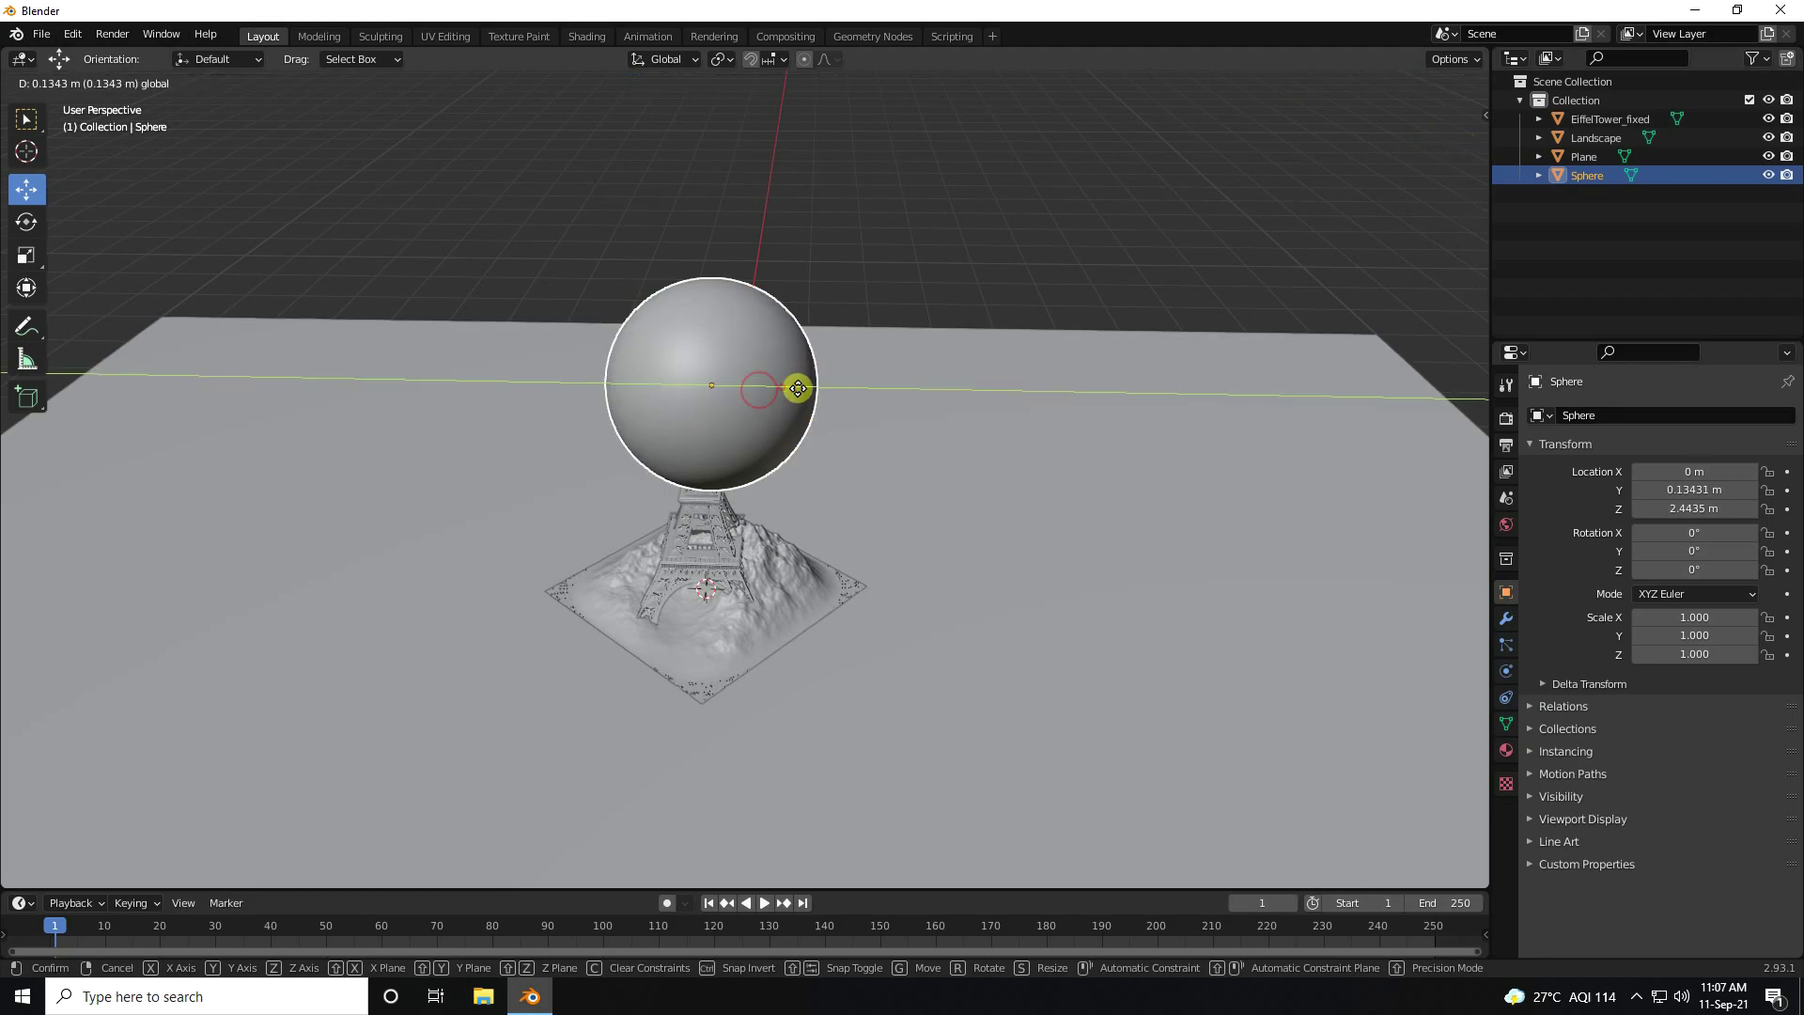
pyautogui.click(929, 409)
pyautogui.moveTo(646, 622); pyautogui.dragTo(799, 382, button='middle')
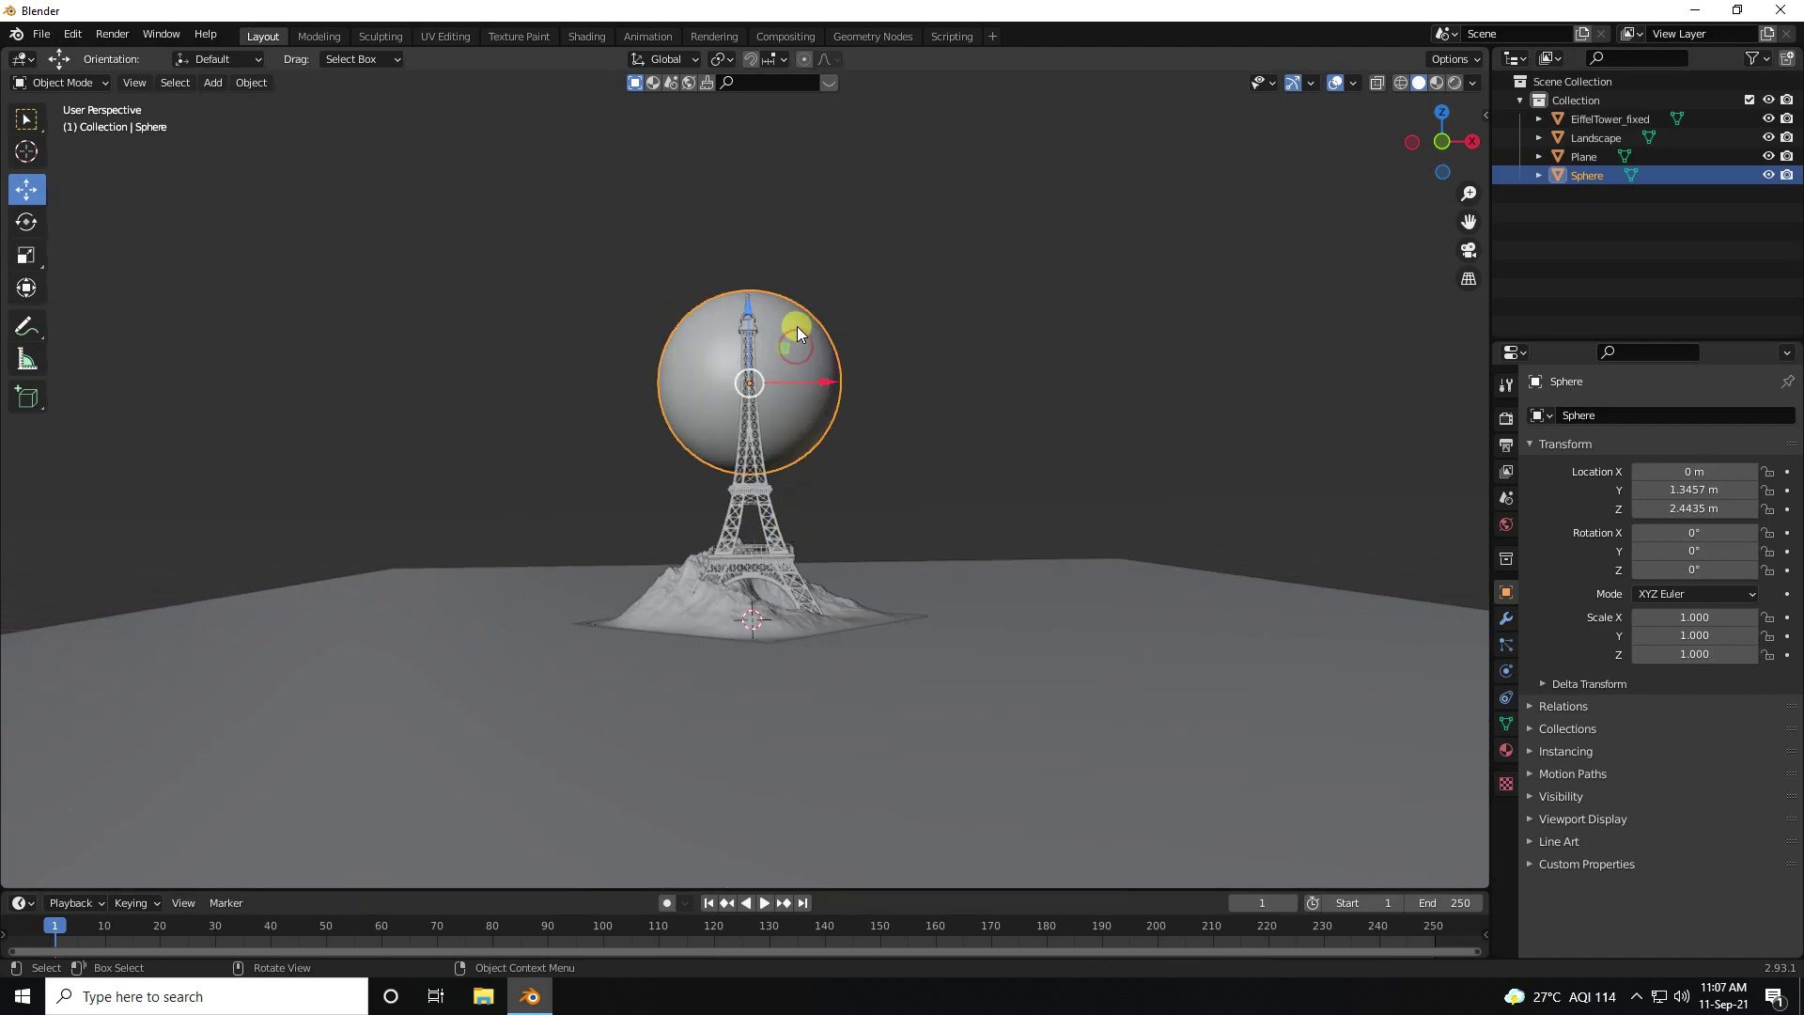
pyautogui.press('s')
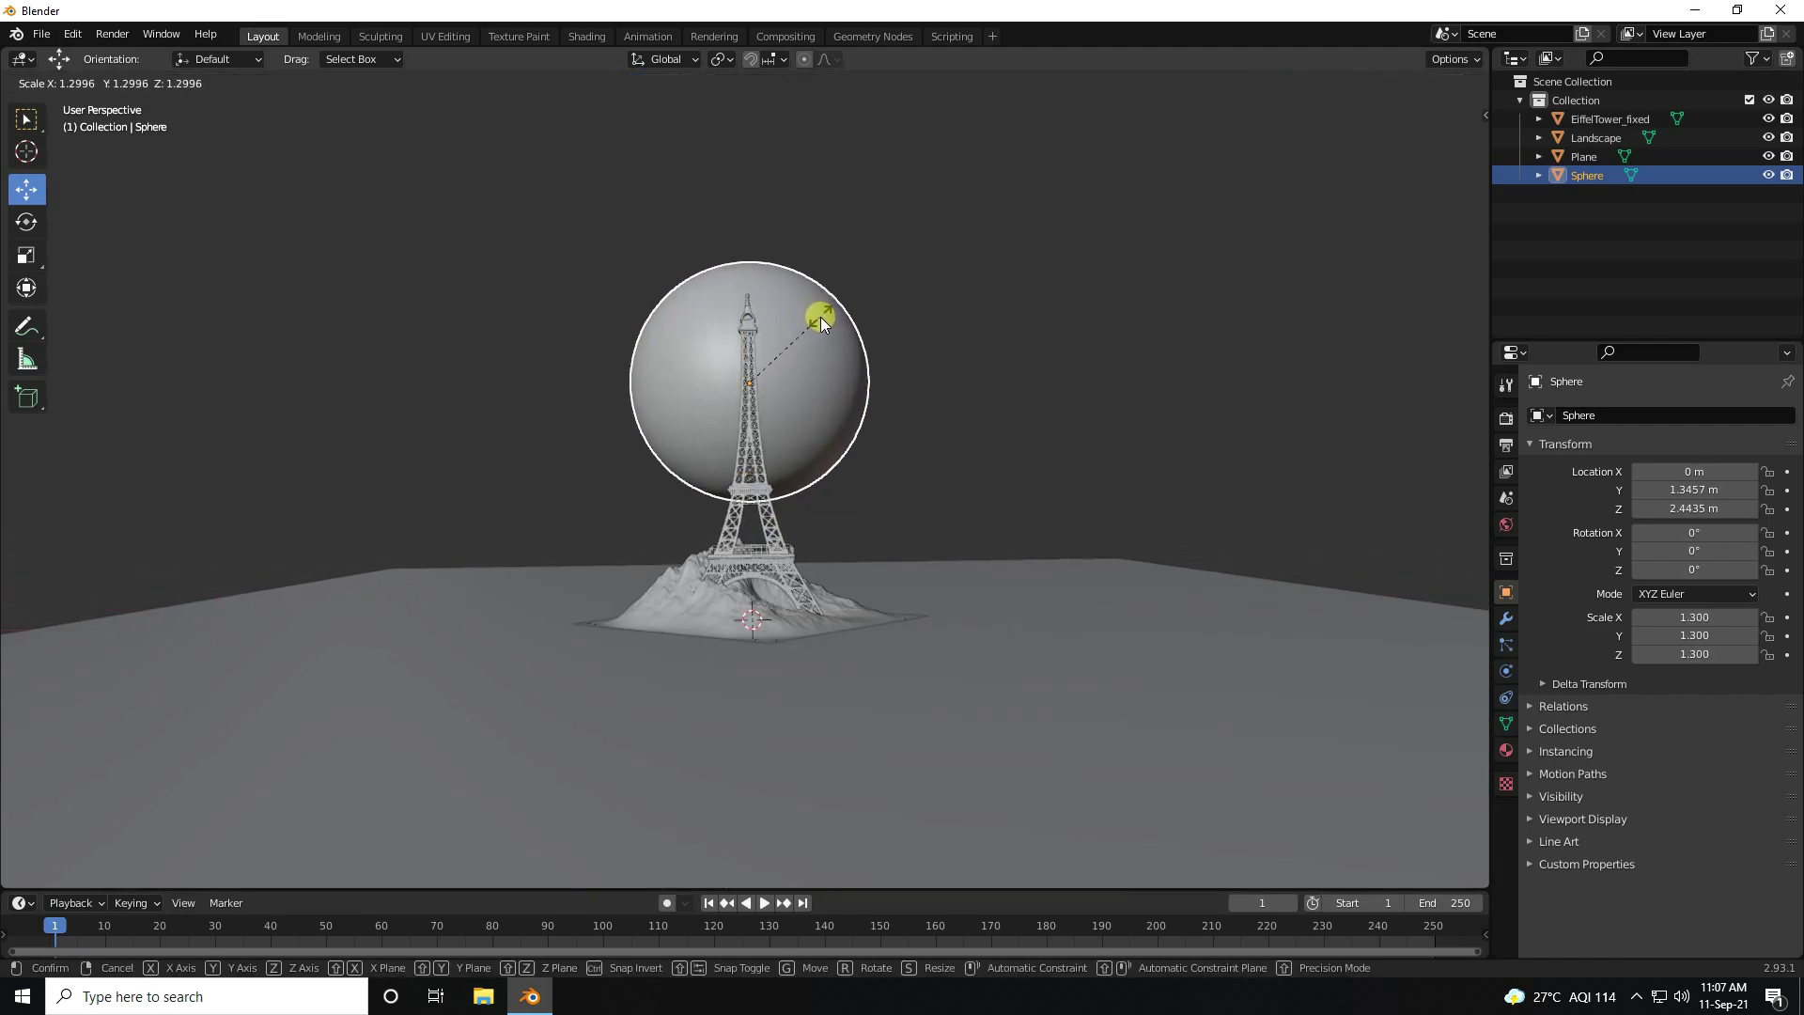
pyautogui.click(823, 318)
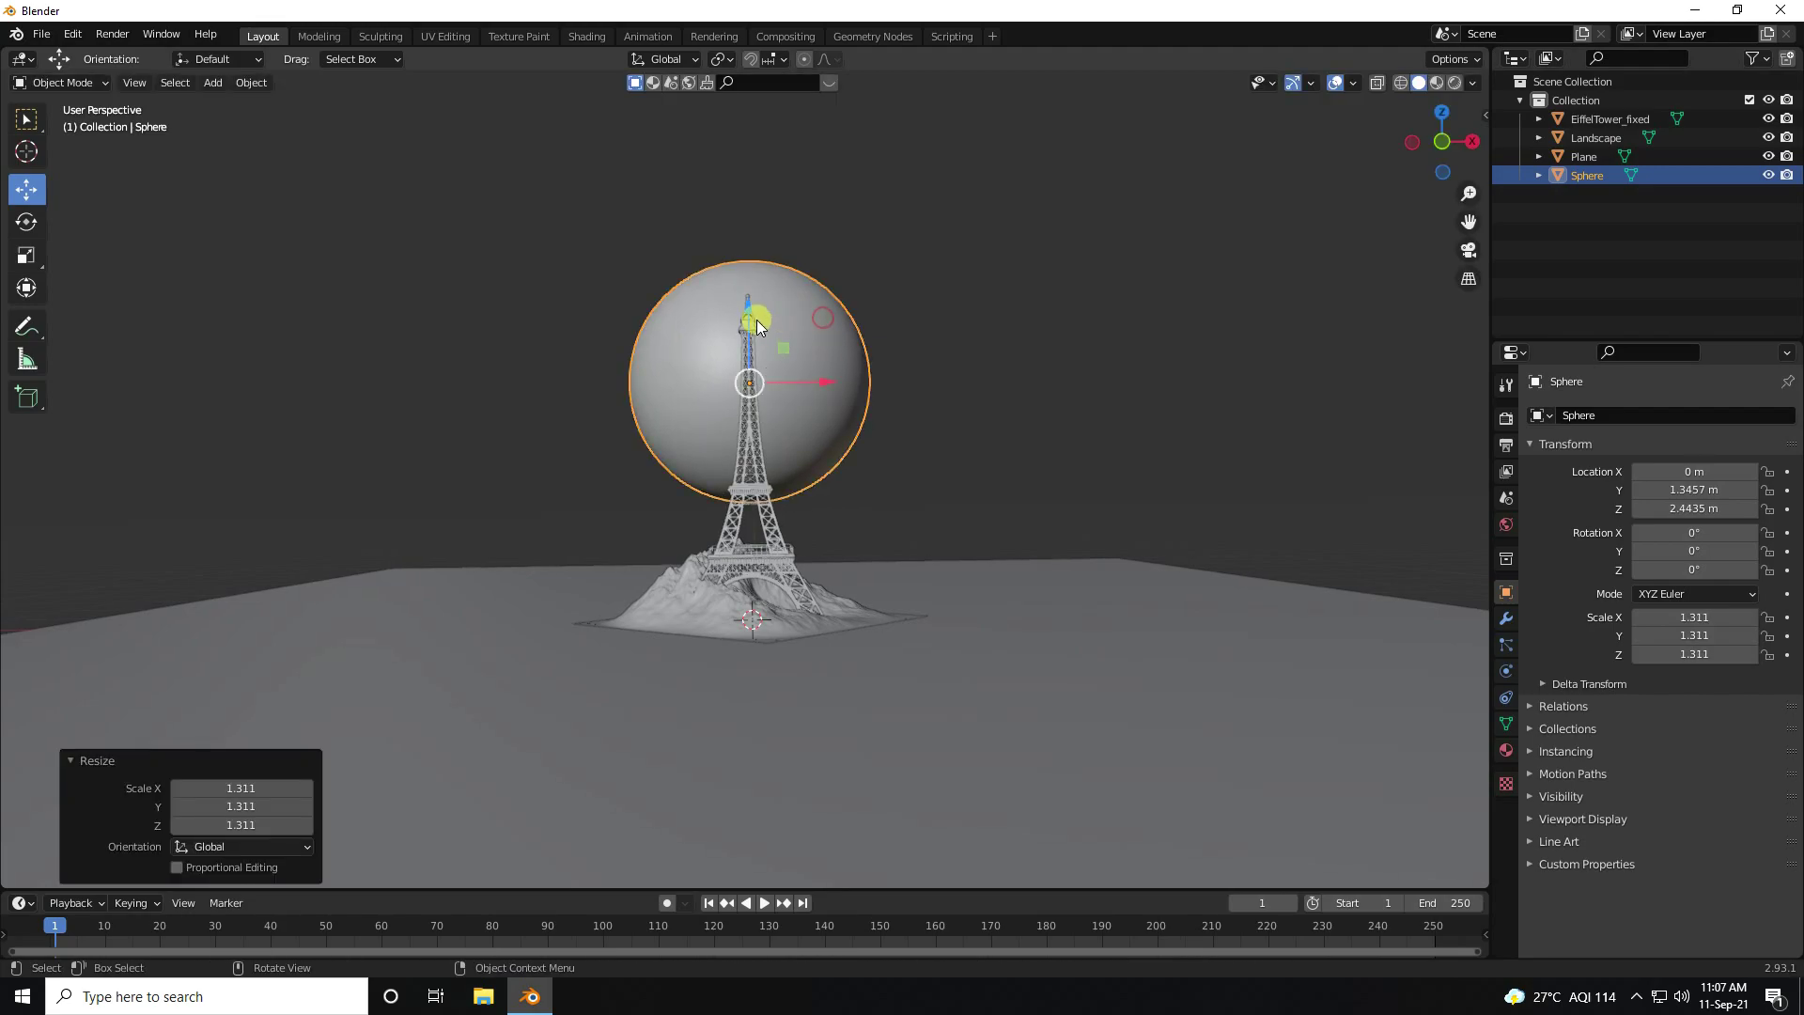
pyautogui.moveTo(759, 325); pyautogui.dragTo(752, 333)
# Slide the plane to Y -2.6322 m and sink the landscape to Z -0.029729 m
pyautogui.click(977, 325)
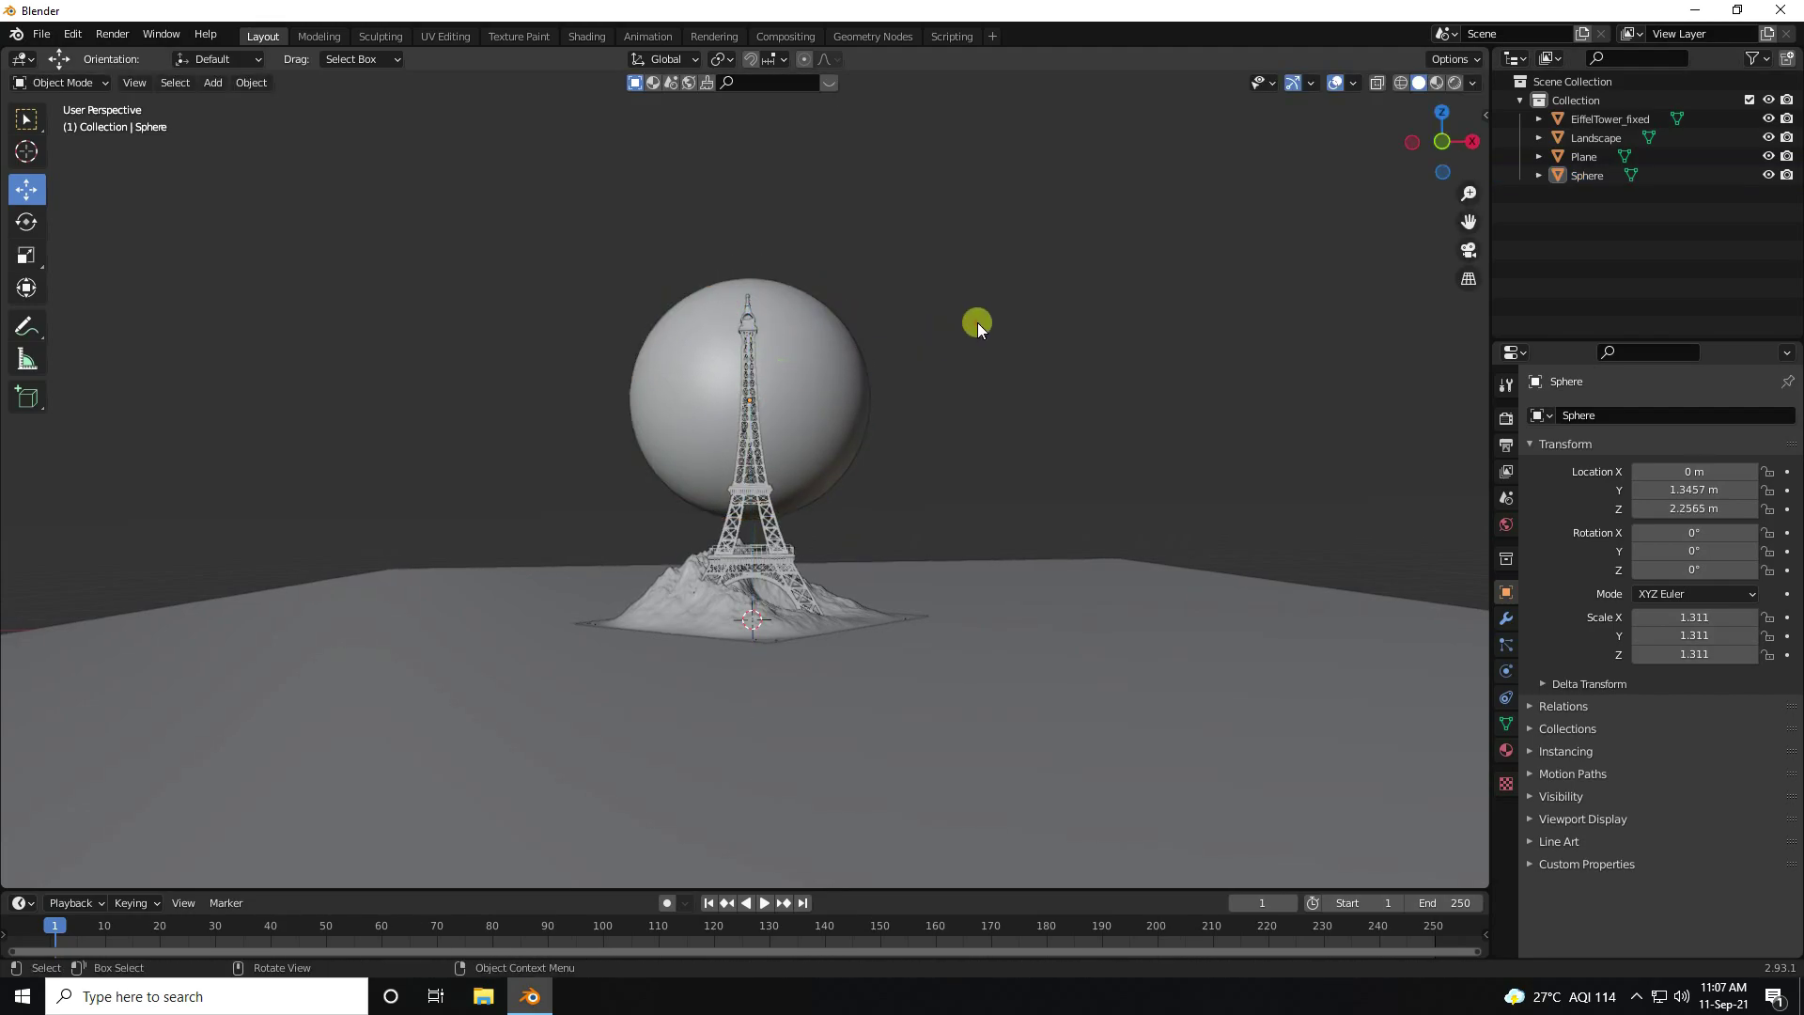
pyautogui.click(978, 663)
pyautogui.moveTo(928, 426); pyautogui.dragTo(788, 533, button='middle')
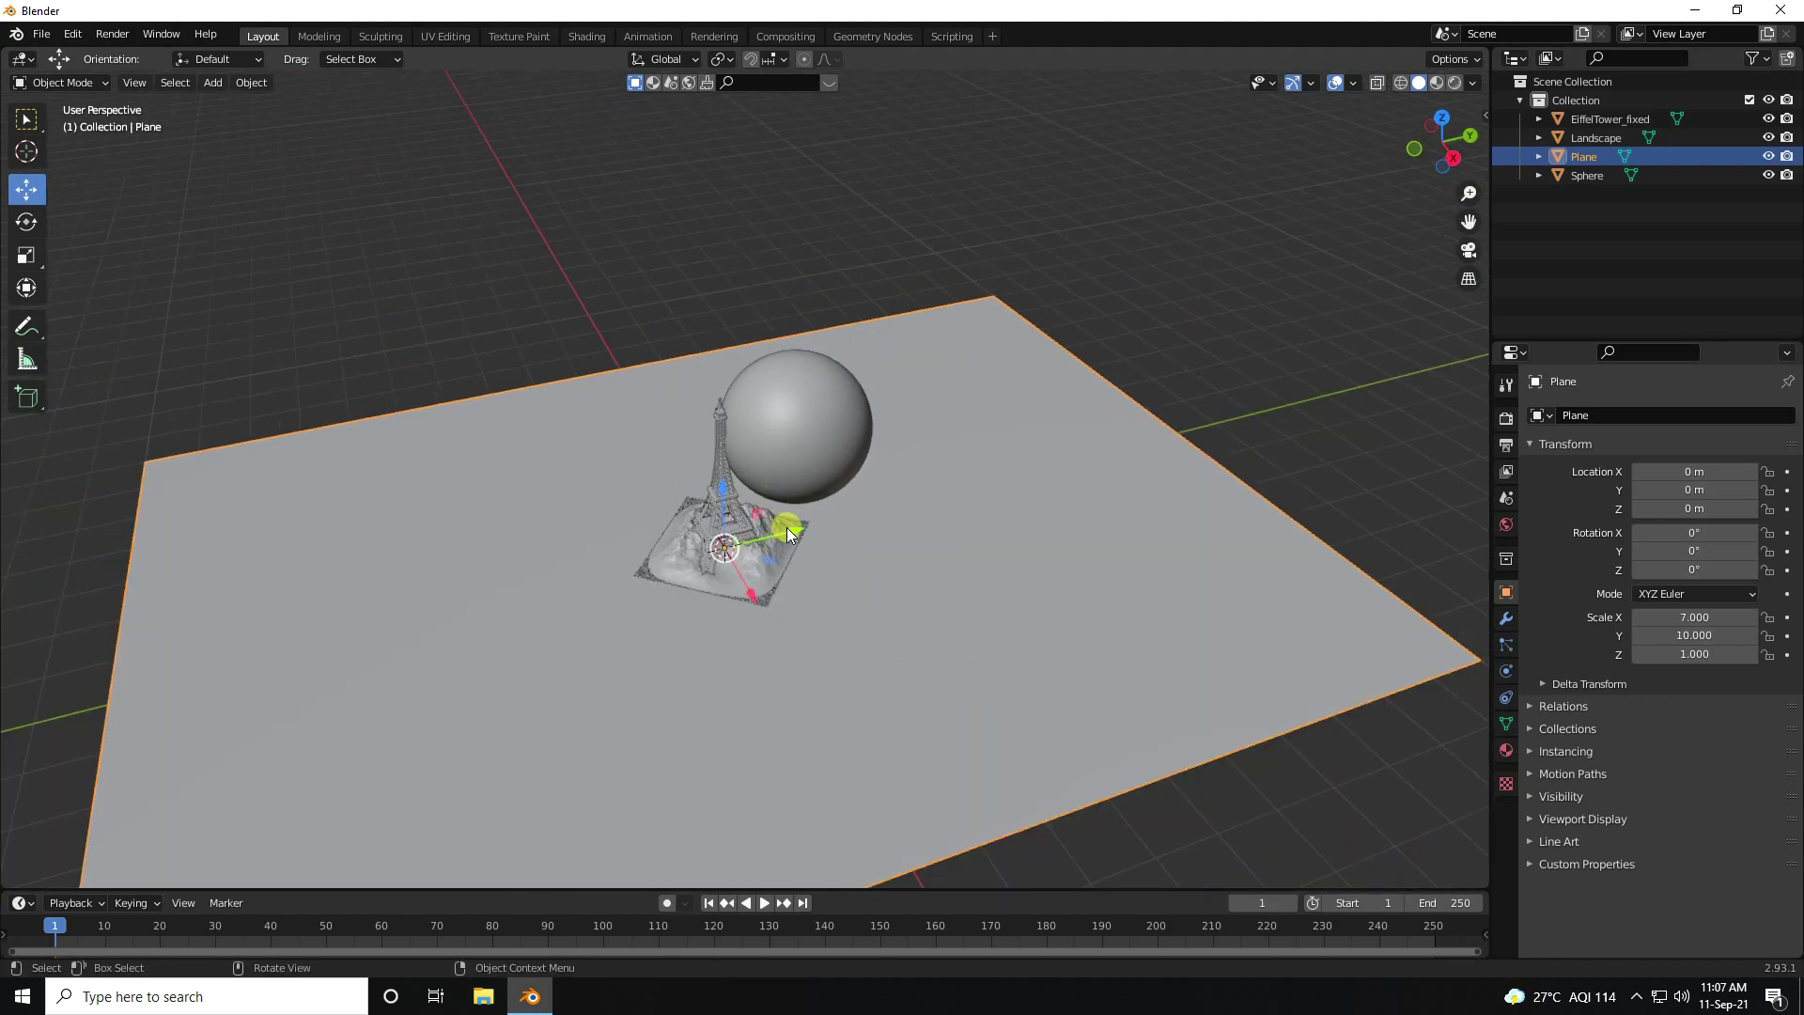
pyautogui.moveTo(787, 534); pyautogui.dragTo(685, 552)
pyautogui.moveTo(685, 551); pyautogui.dragTo(657, 601, button='middle')
pyautogui.click(657, 602)
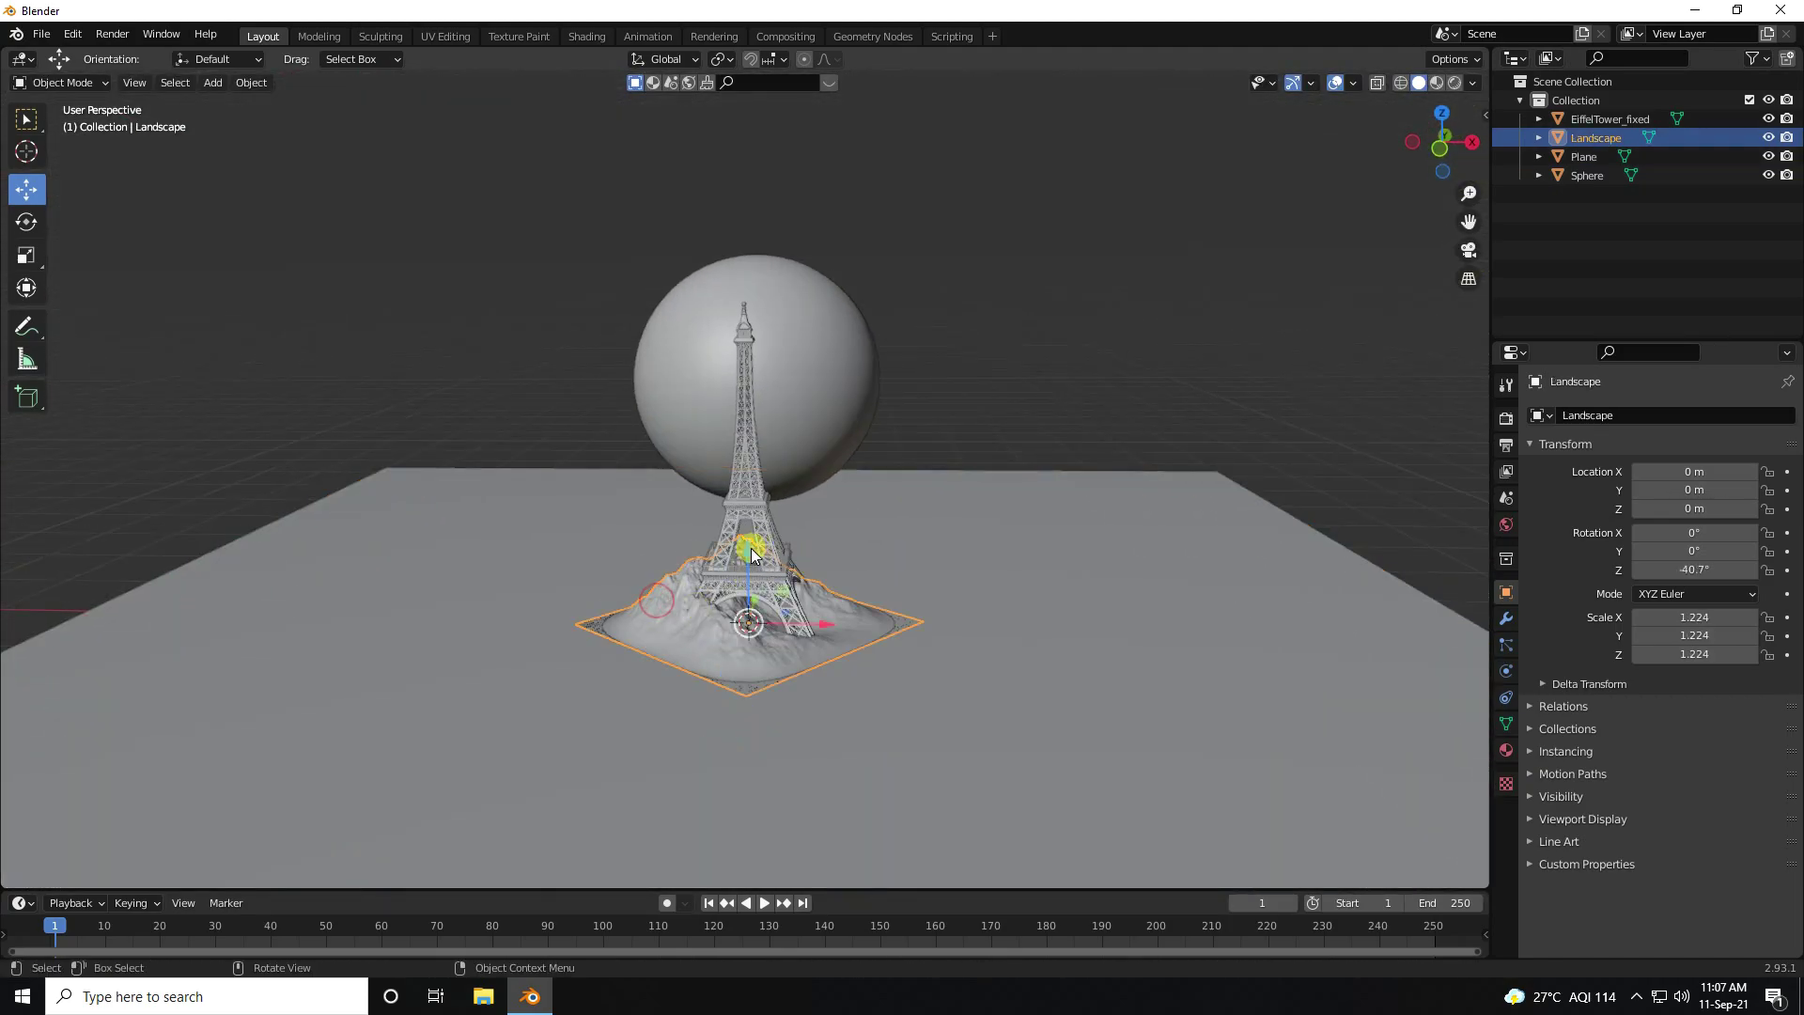
pyautogui.moveTo(751, 554); pyautogui.dragTo(750, 560)
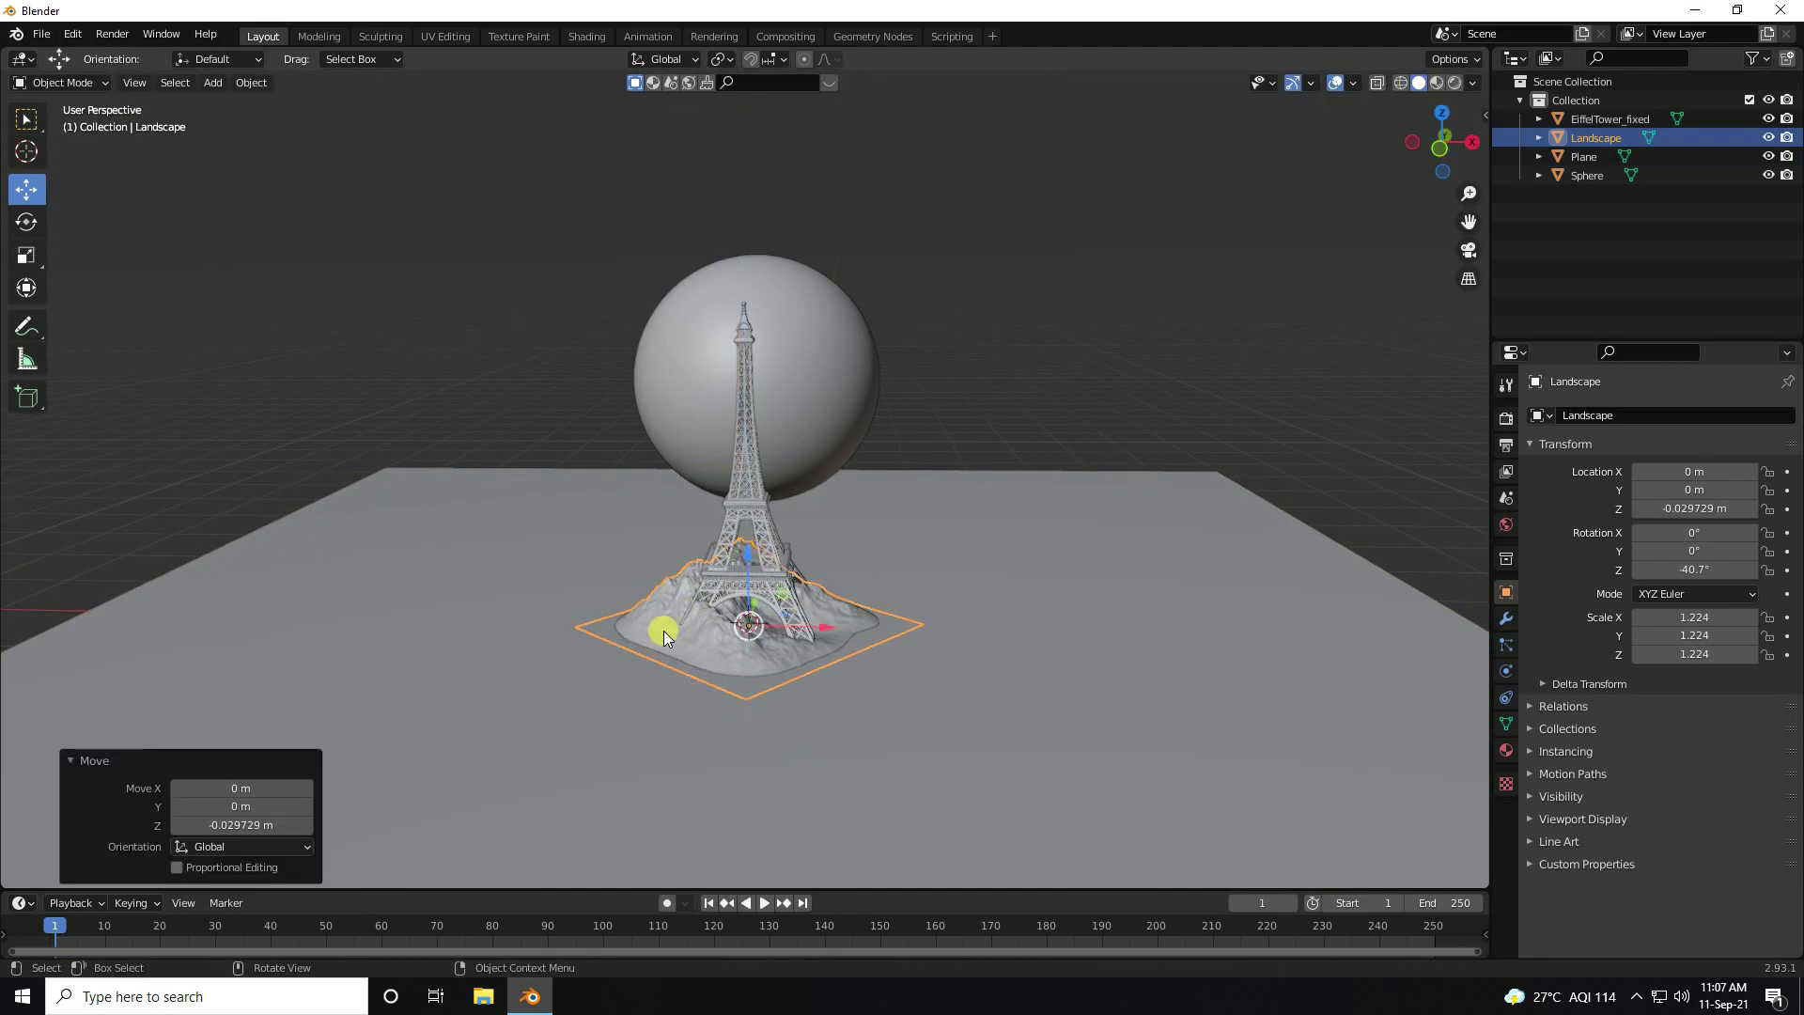
# Add a second Landscape mesh, Landscape.001, and start entering 256 X subdivisions
pyautogui.click(214, 84)
pyautogui.moveTo(273, 105)
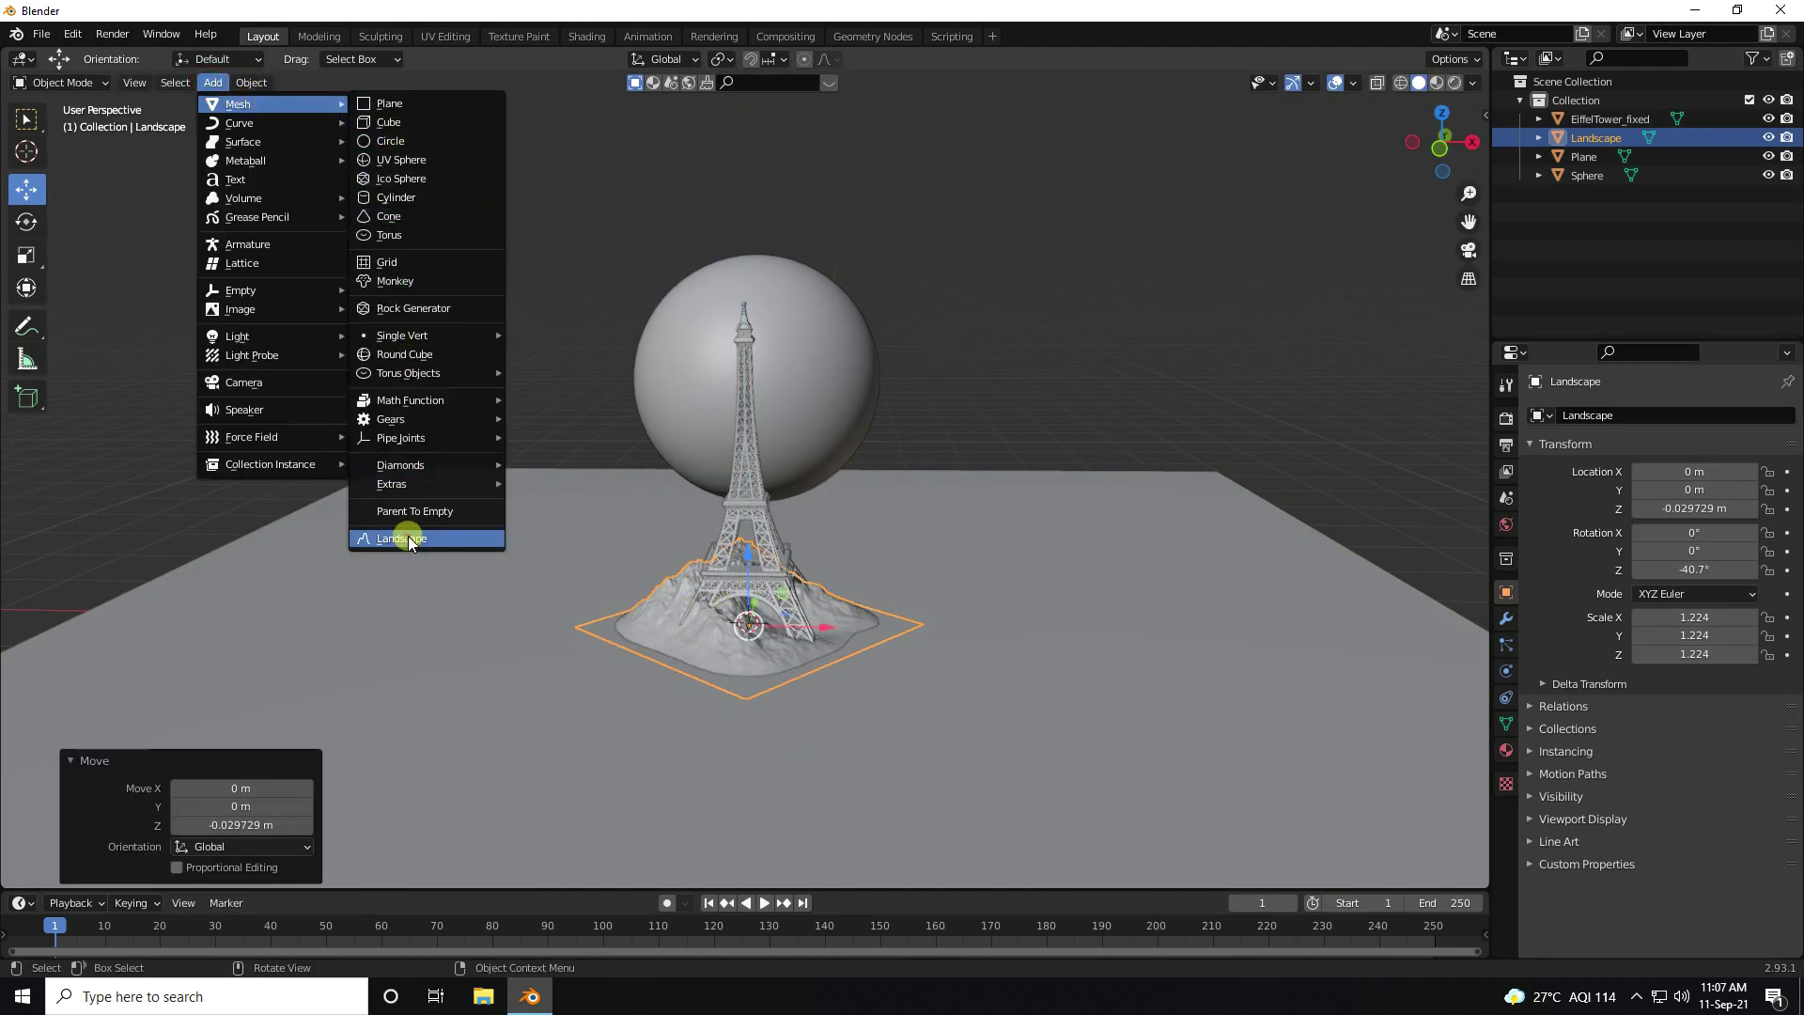
pyautogui.click(381, 538)
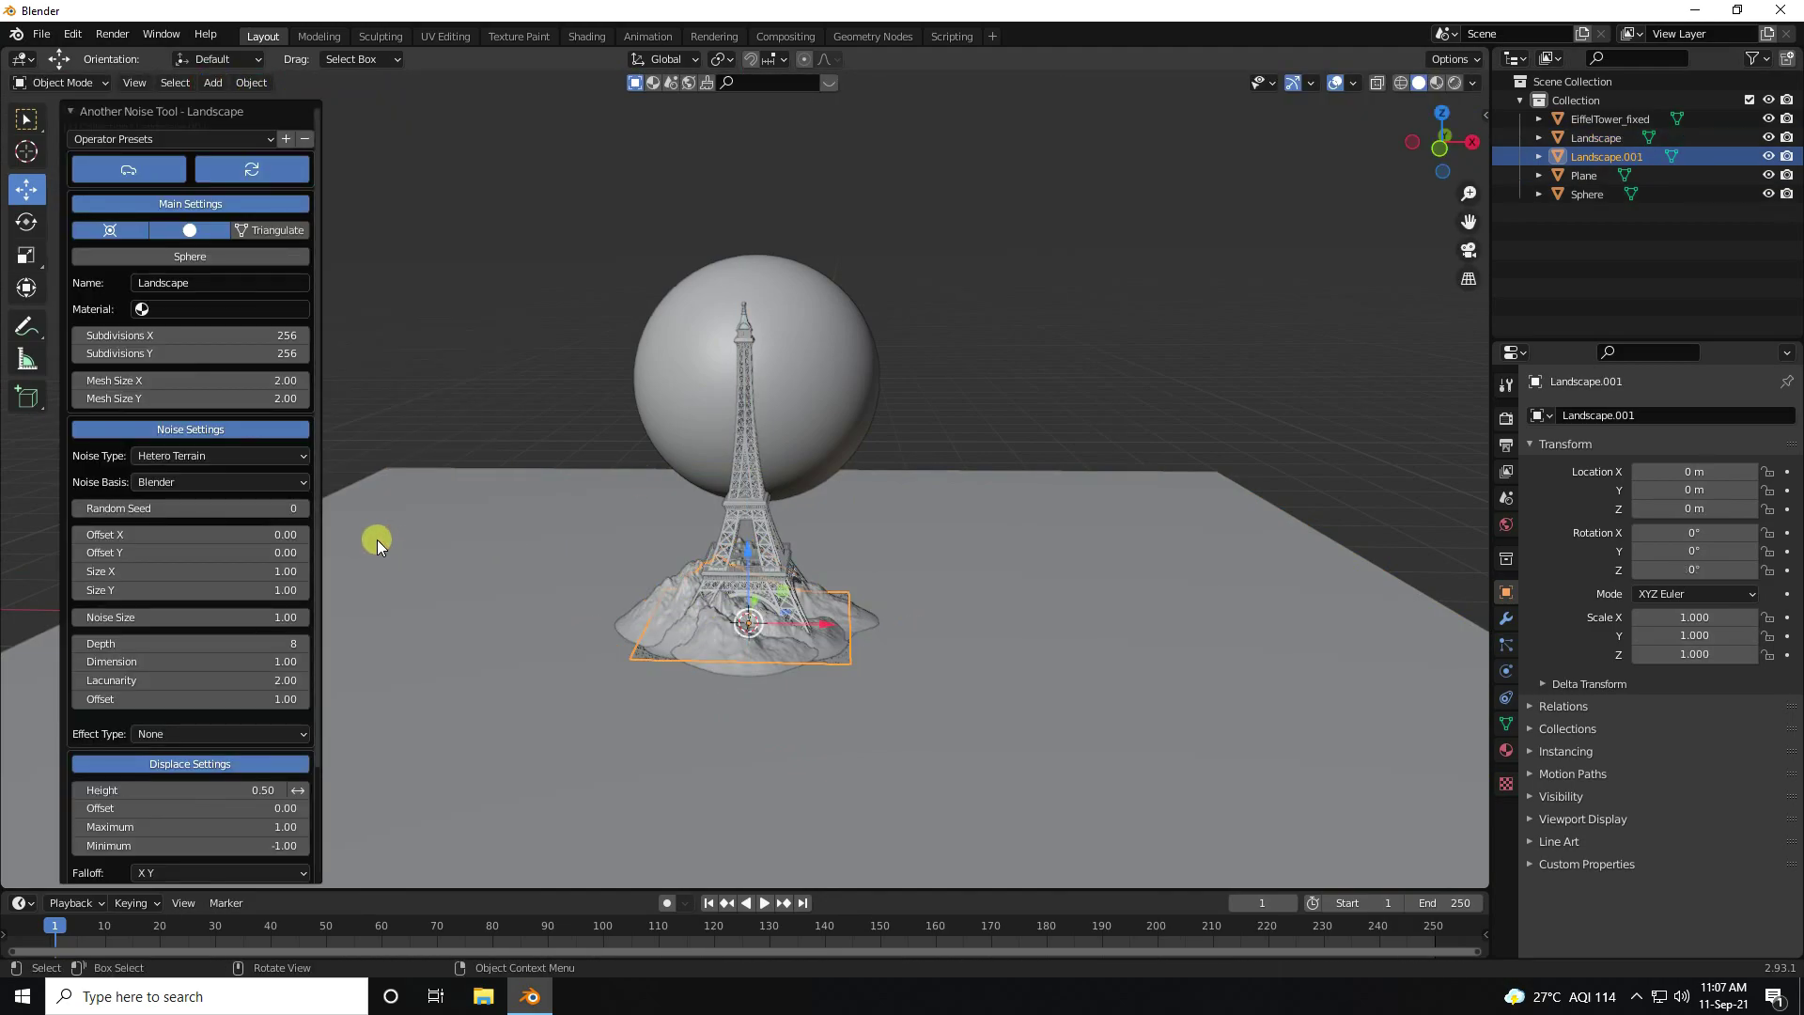
pyautogui.click(276, 329)
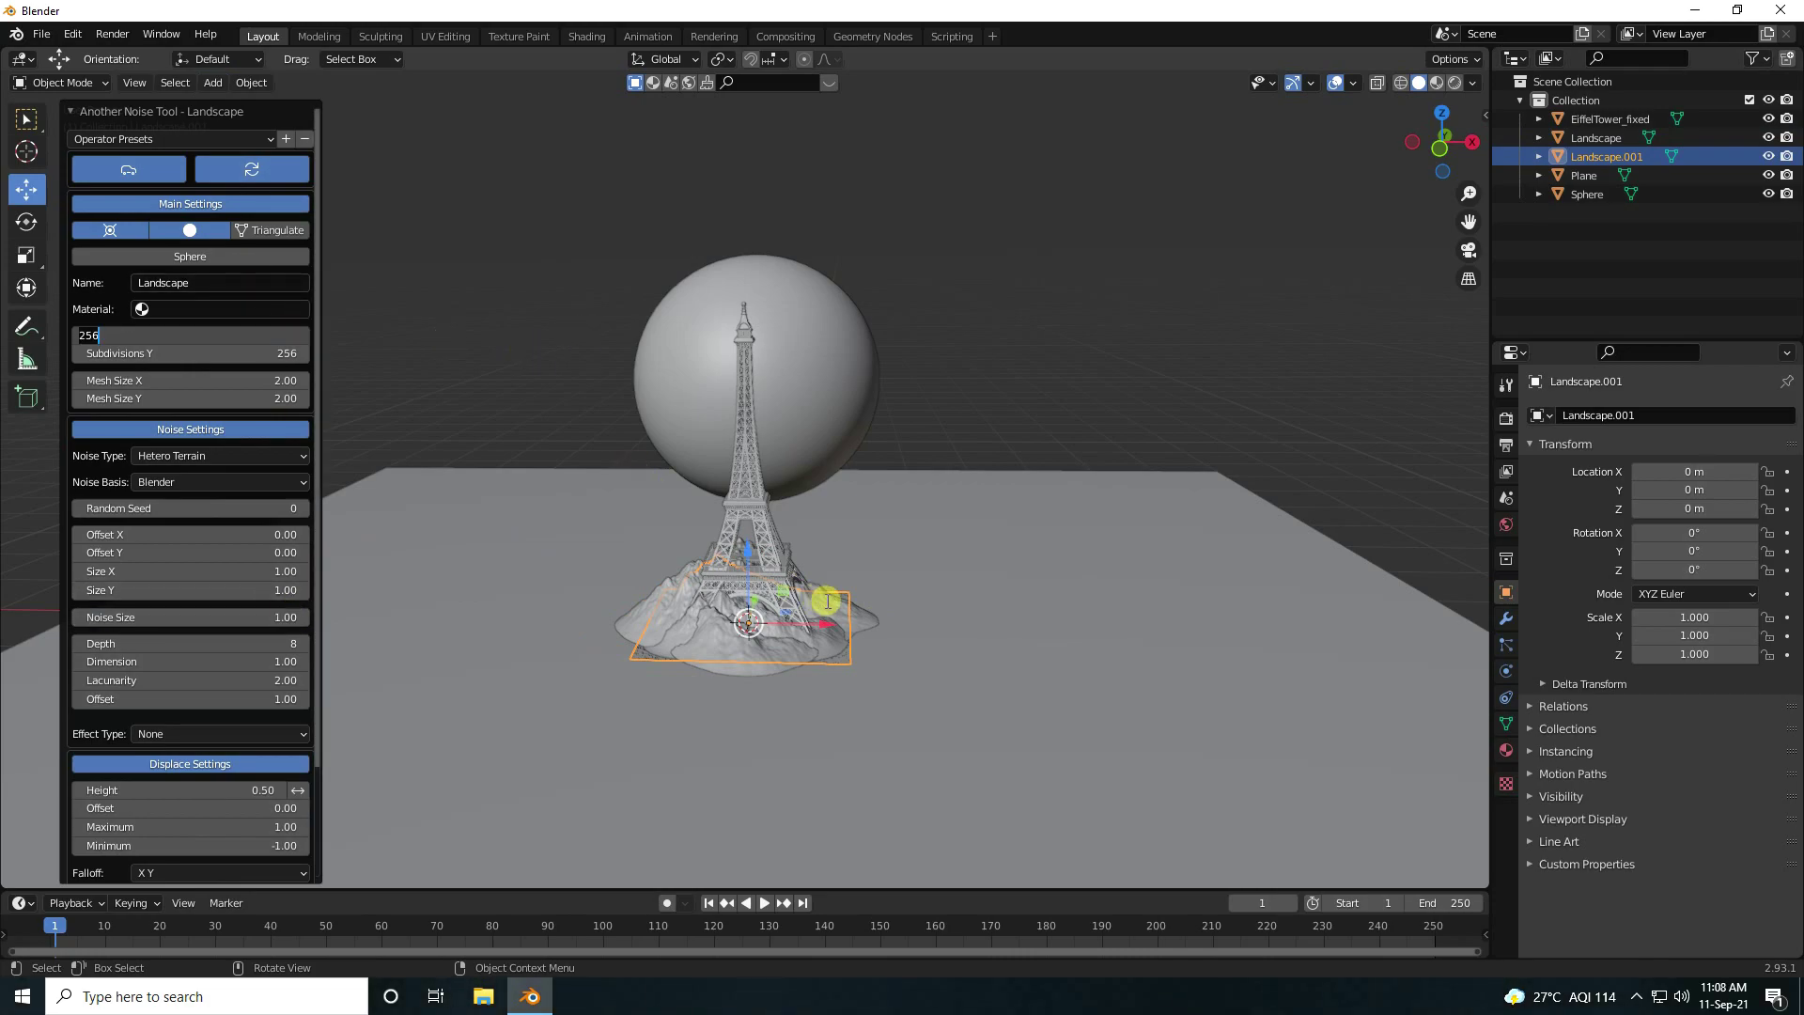
# Select Landscape.001, move it left of the tower, and scale it to 2.016
pyautogui.click(617, 491)
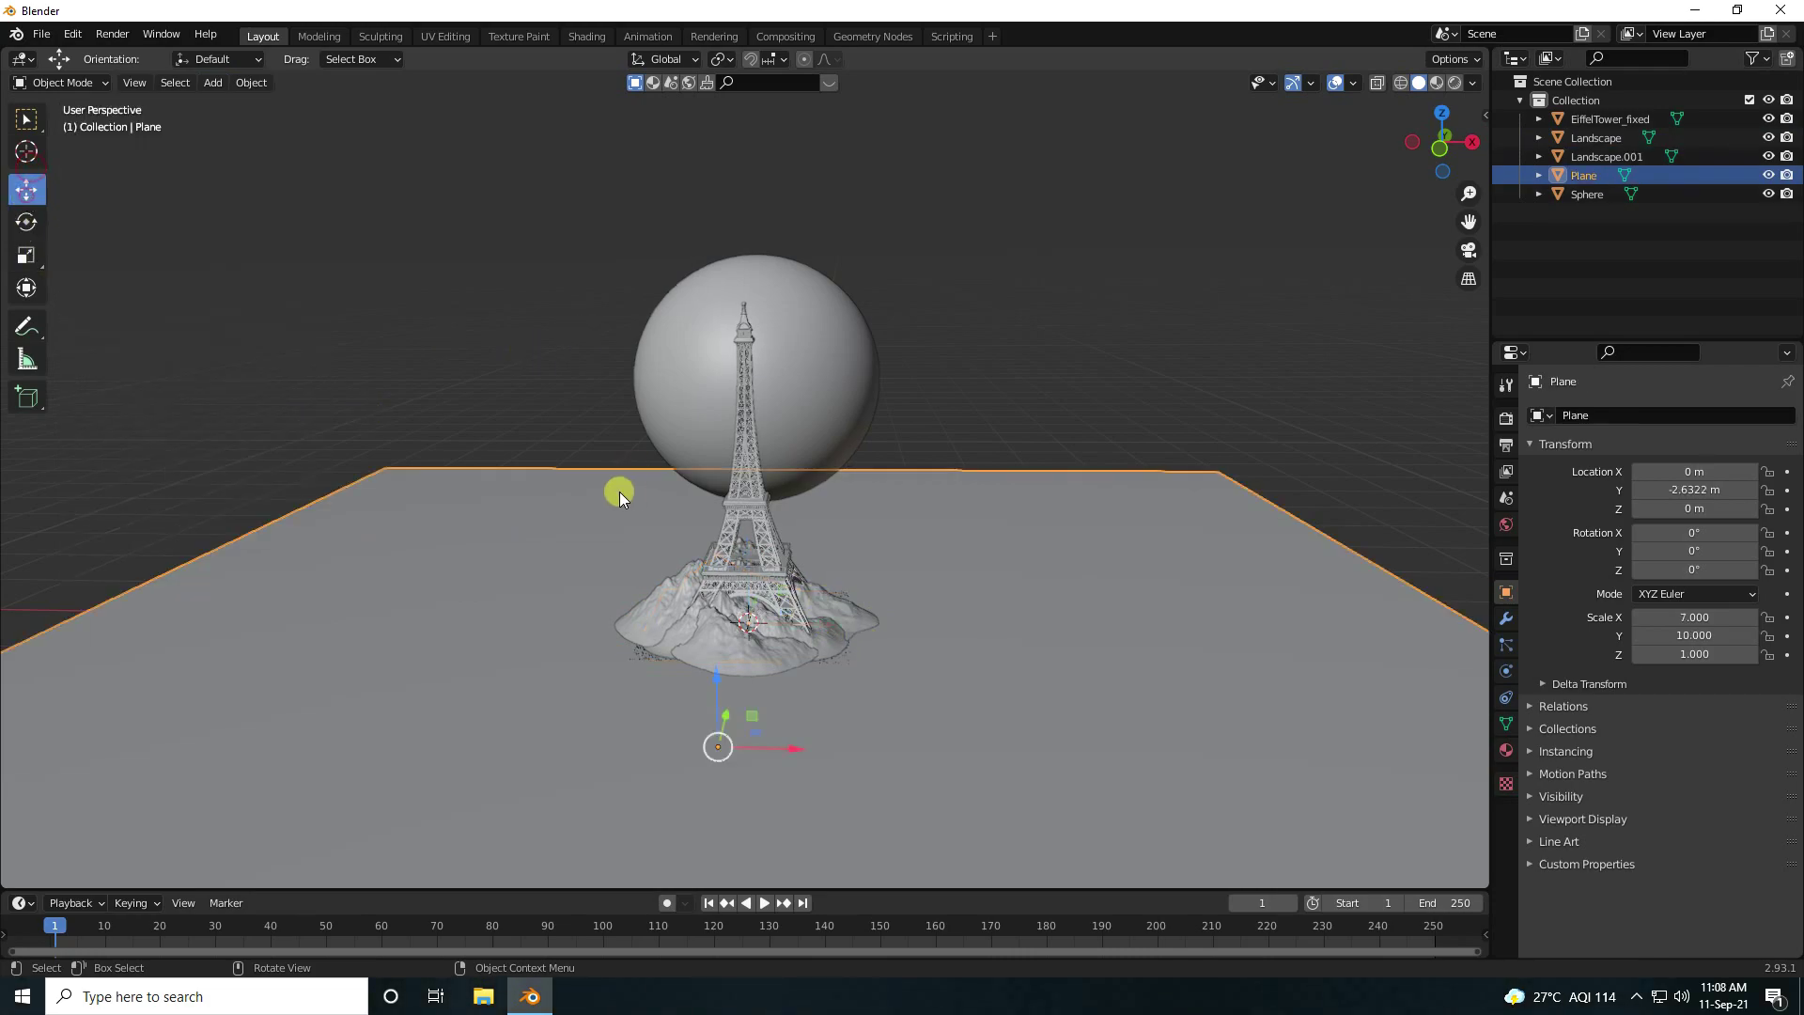
pyautogui.click(722, 532)
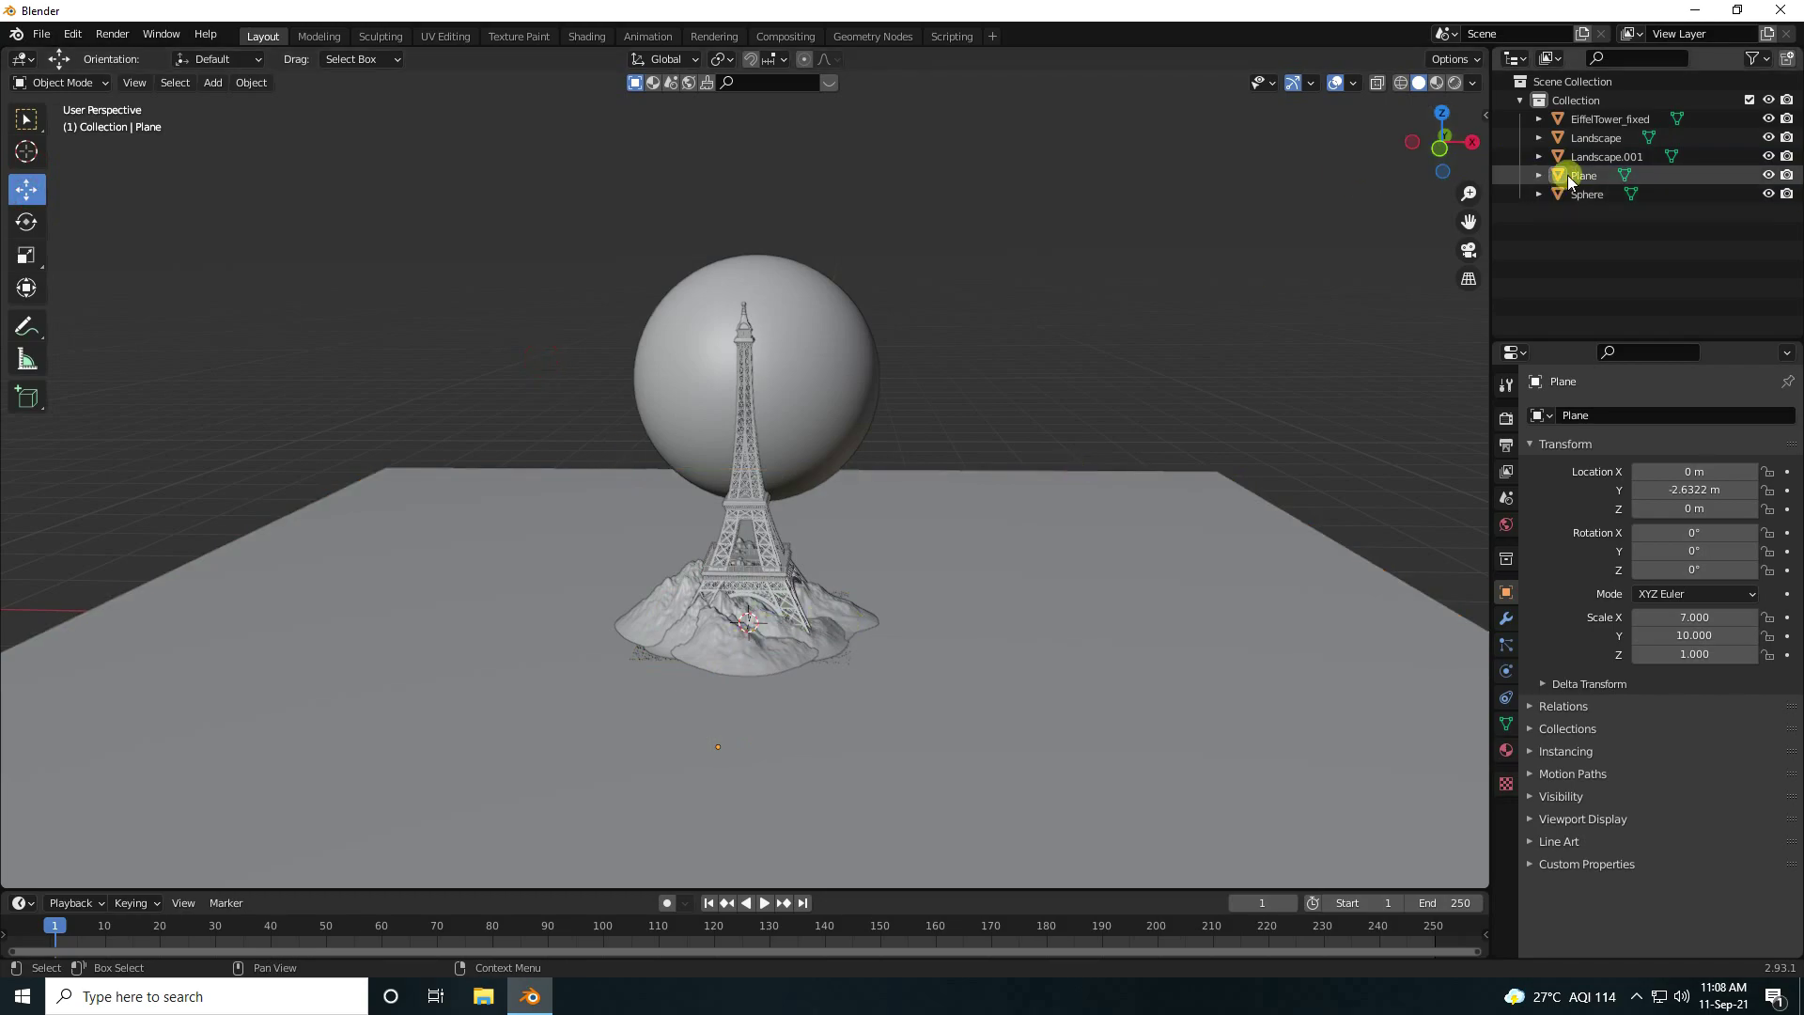
pyautogui.click(1602, 156)
pyautogui.moveTo(823, 636); pyautogui.dragTo(423, 584)
pyautogui.press('s')
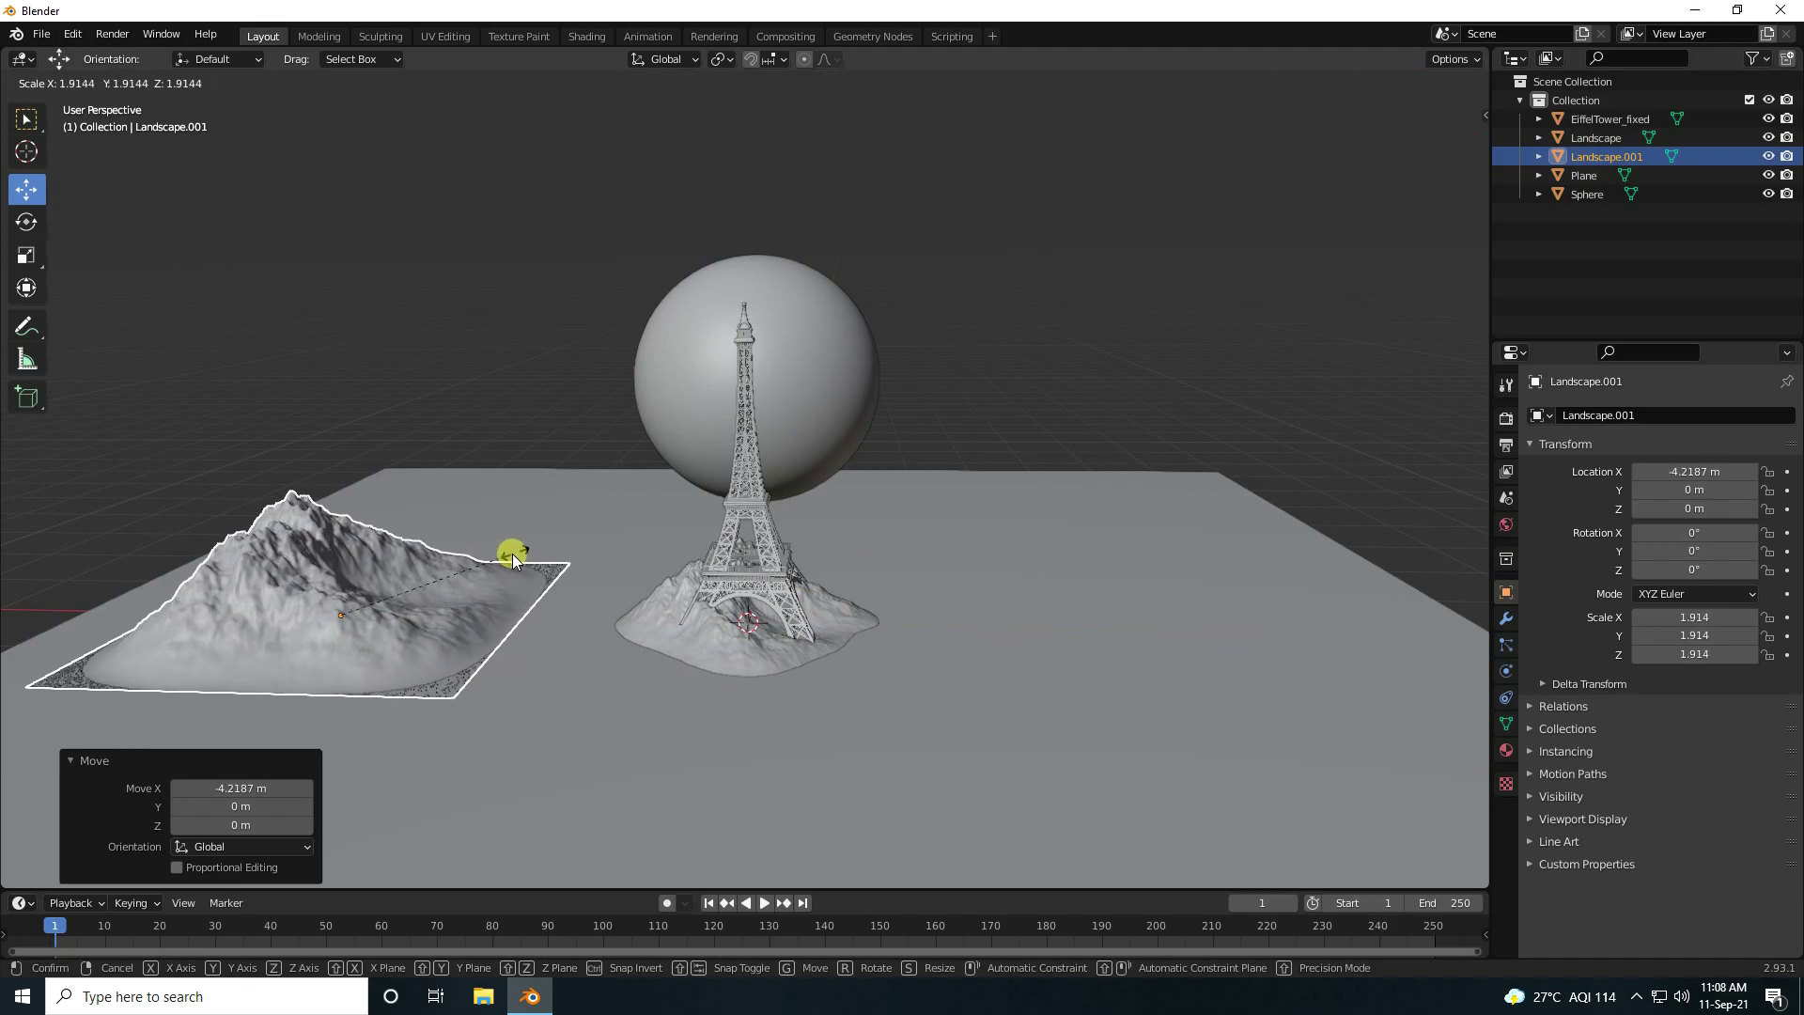
pyautogui.click(522, 550)
# Rotate Landscape.001 -57.2° on Z and place it at X -3.3822 m, Y 1.7417 m
pyautogui.click(26, 222)
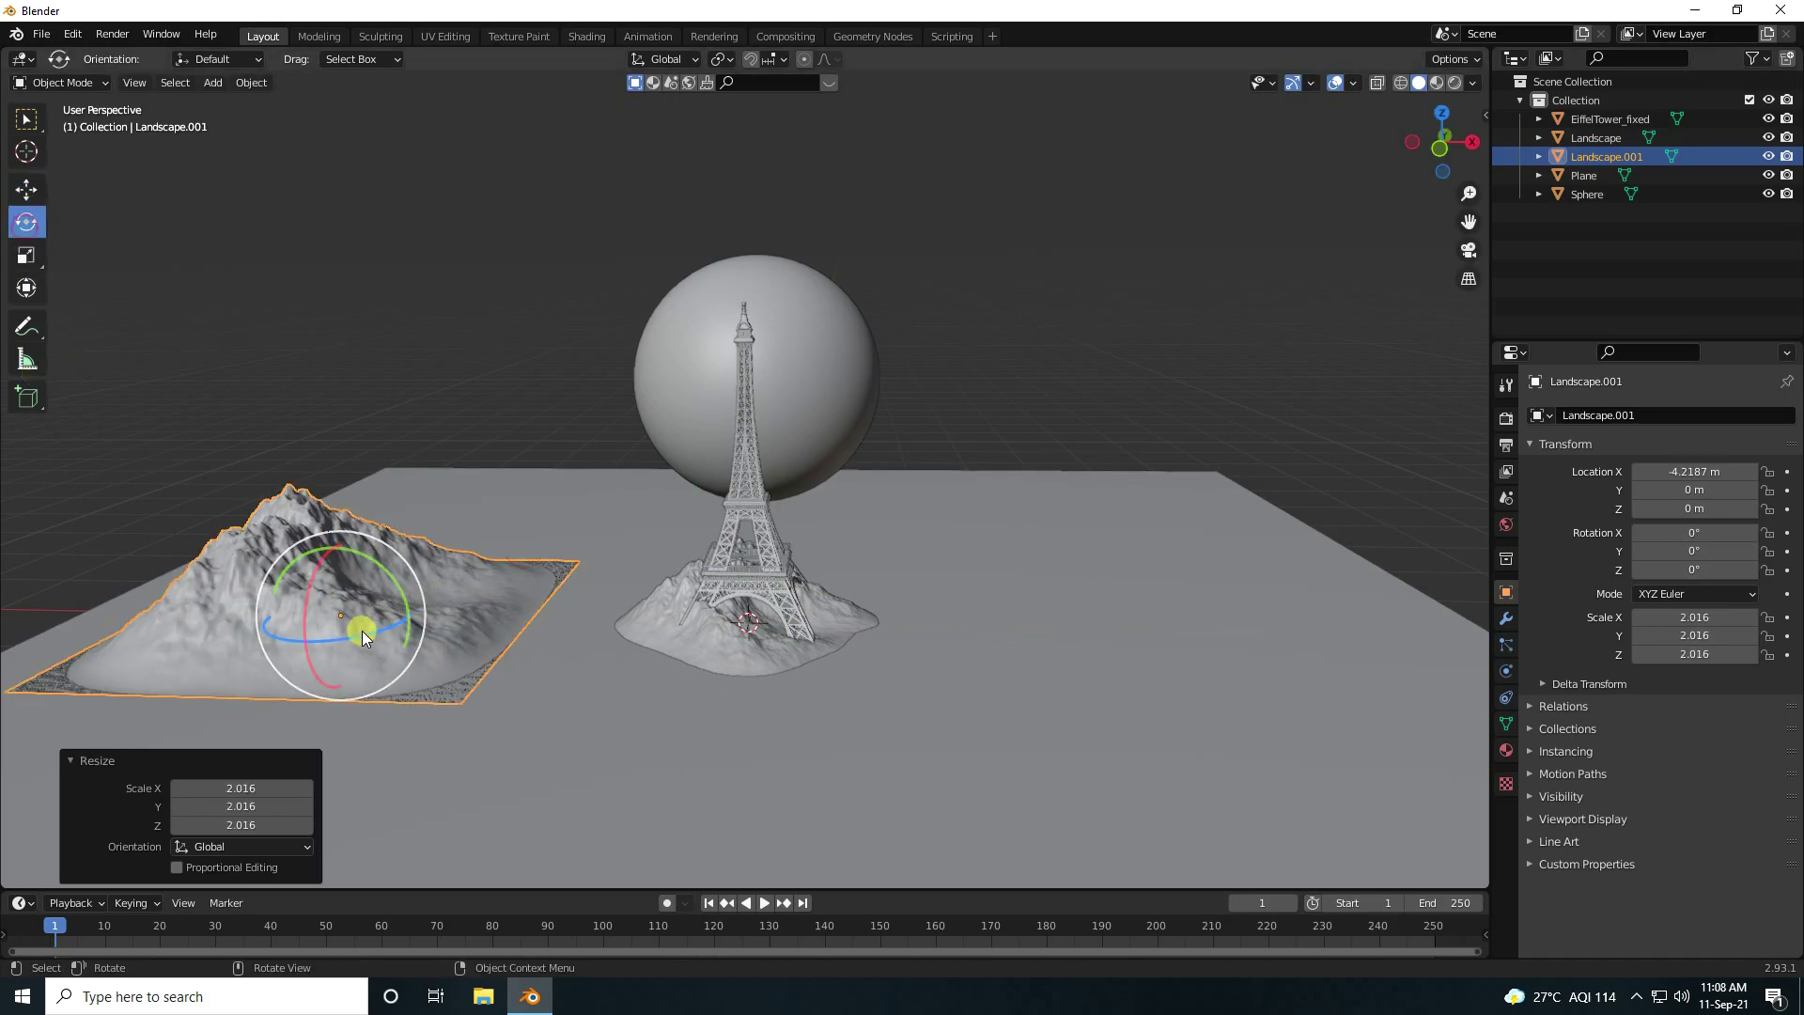
pyautogui.moveTo(362, 626); pyautogui.dragTo(346, 632)
pyautogui.click(25, 189)
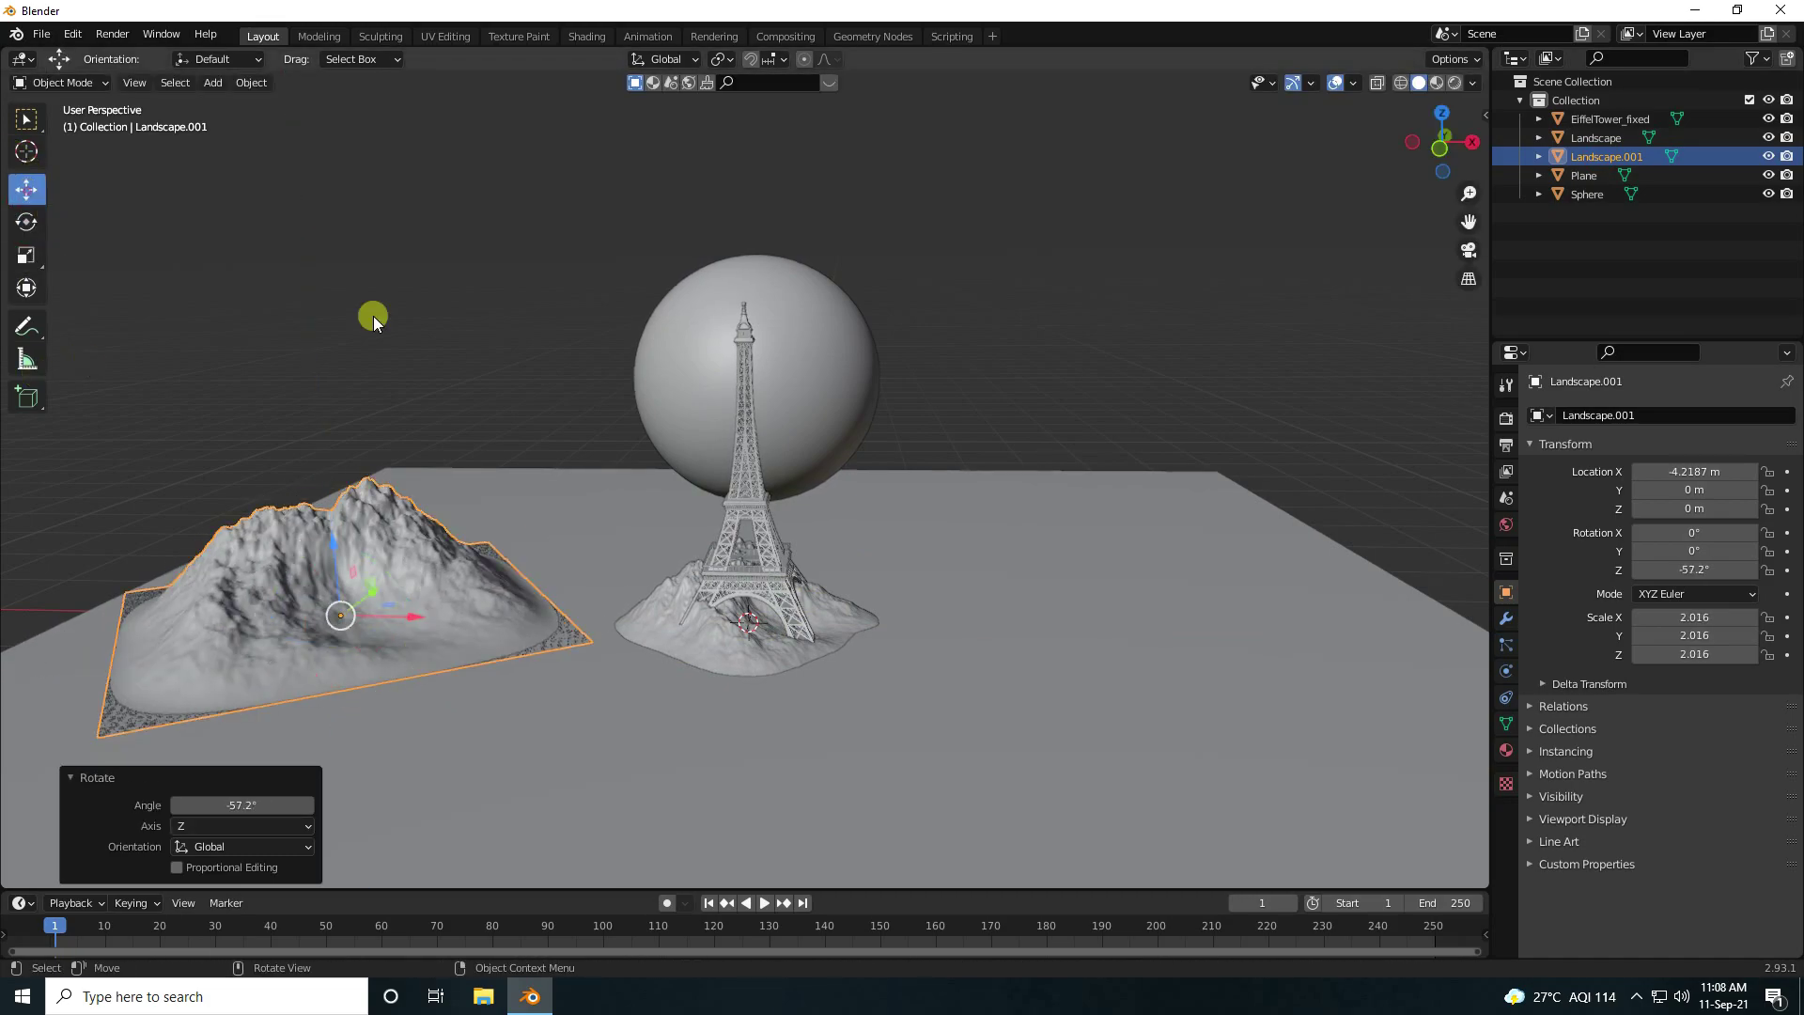
pyautogui.moveTo(370, 310); pyautogui.dragTo(524, 473, button='middle')
pyautogui.moveTo(665, 346); pyautogui.dragTo(793, 310)
pyautogui.moveTo(793, 311); pyautogui.dragTo(524, 421, button='middle')
pyautogui.moveTo(391, 517); pyautogui.dragTo(395, 523)
pyautogui.moveTo(477, 602); pyautogui.dragTo(523, 518)
# Copy Landscape.001 as Landscape.002 at X 3.4436 m, scaled 3.193 and turned -158°
pyautogui.click(523, 524)
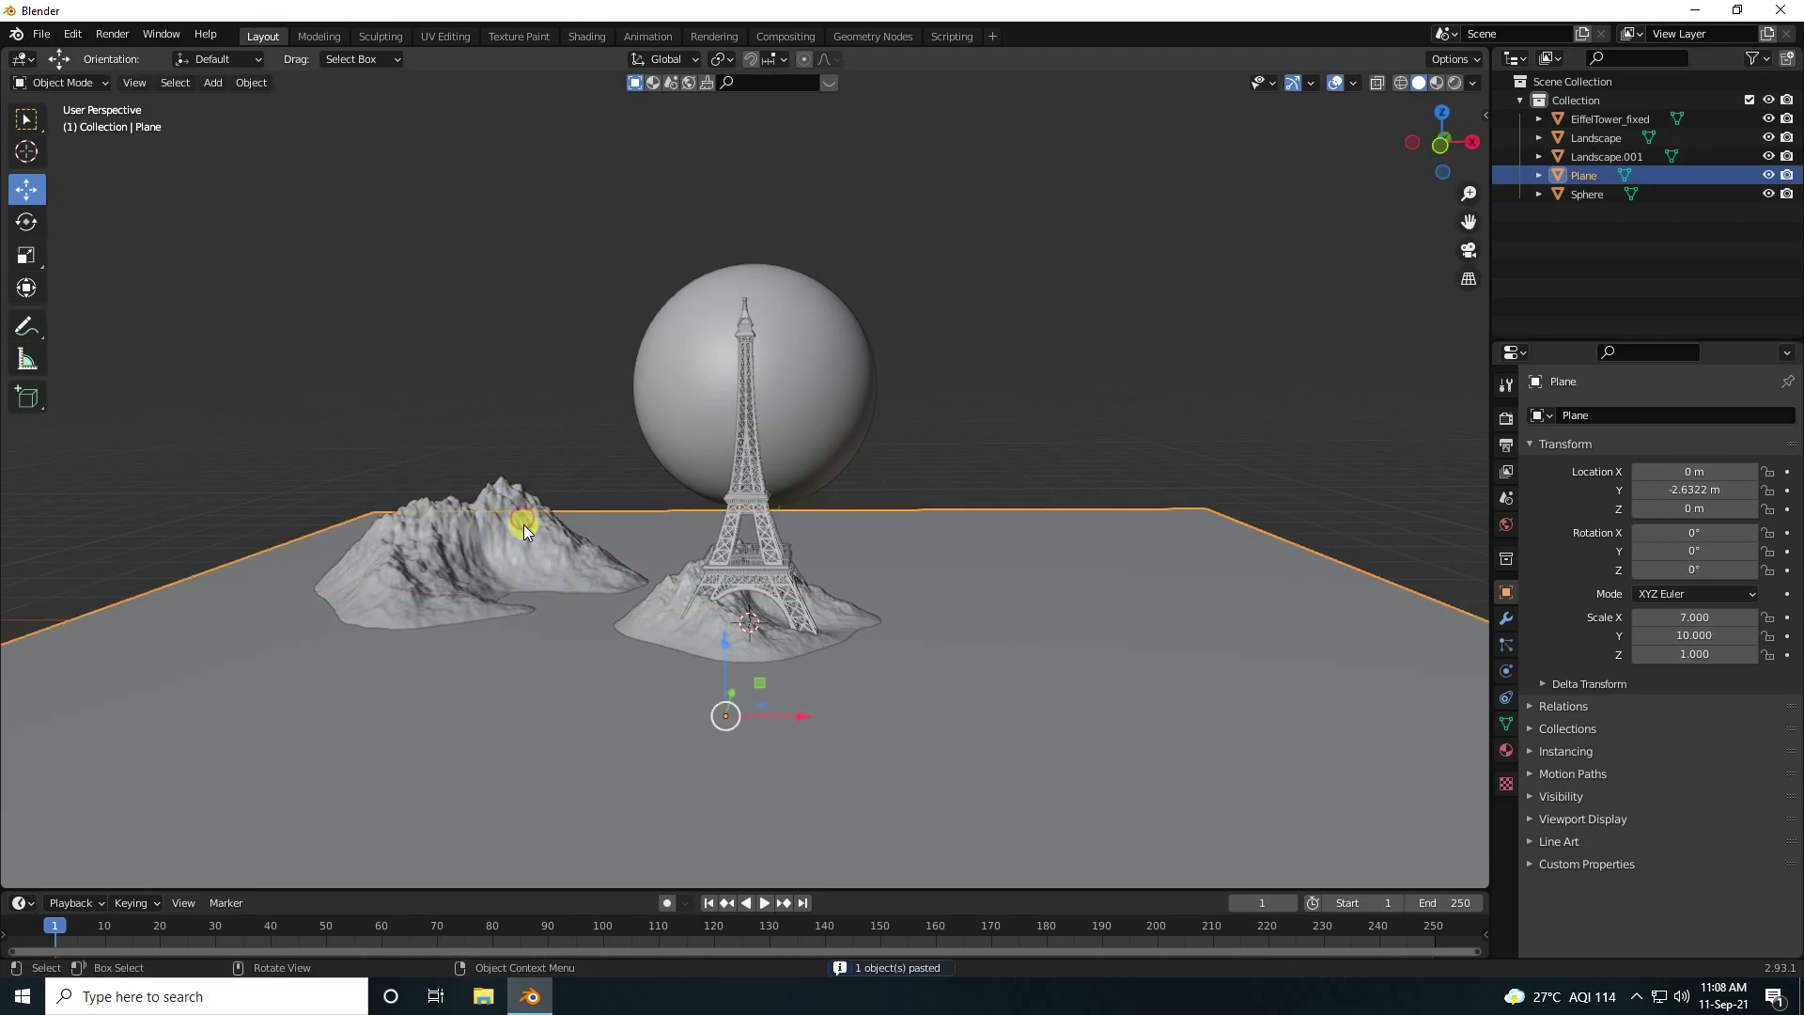
pyautogui.click(507, 496)
pyautogui.hotkey('ctrl', 'c')
pyautogui.hotkey('ctrl', 'v')
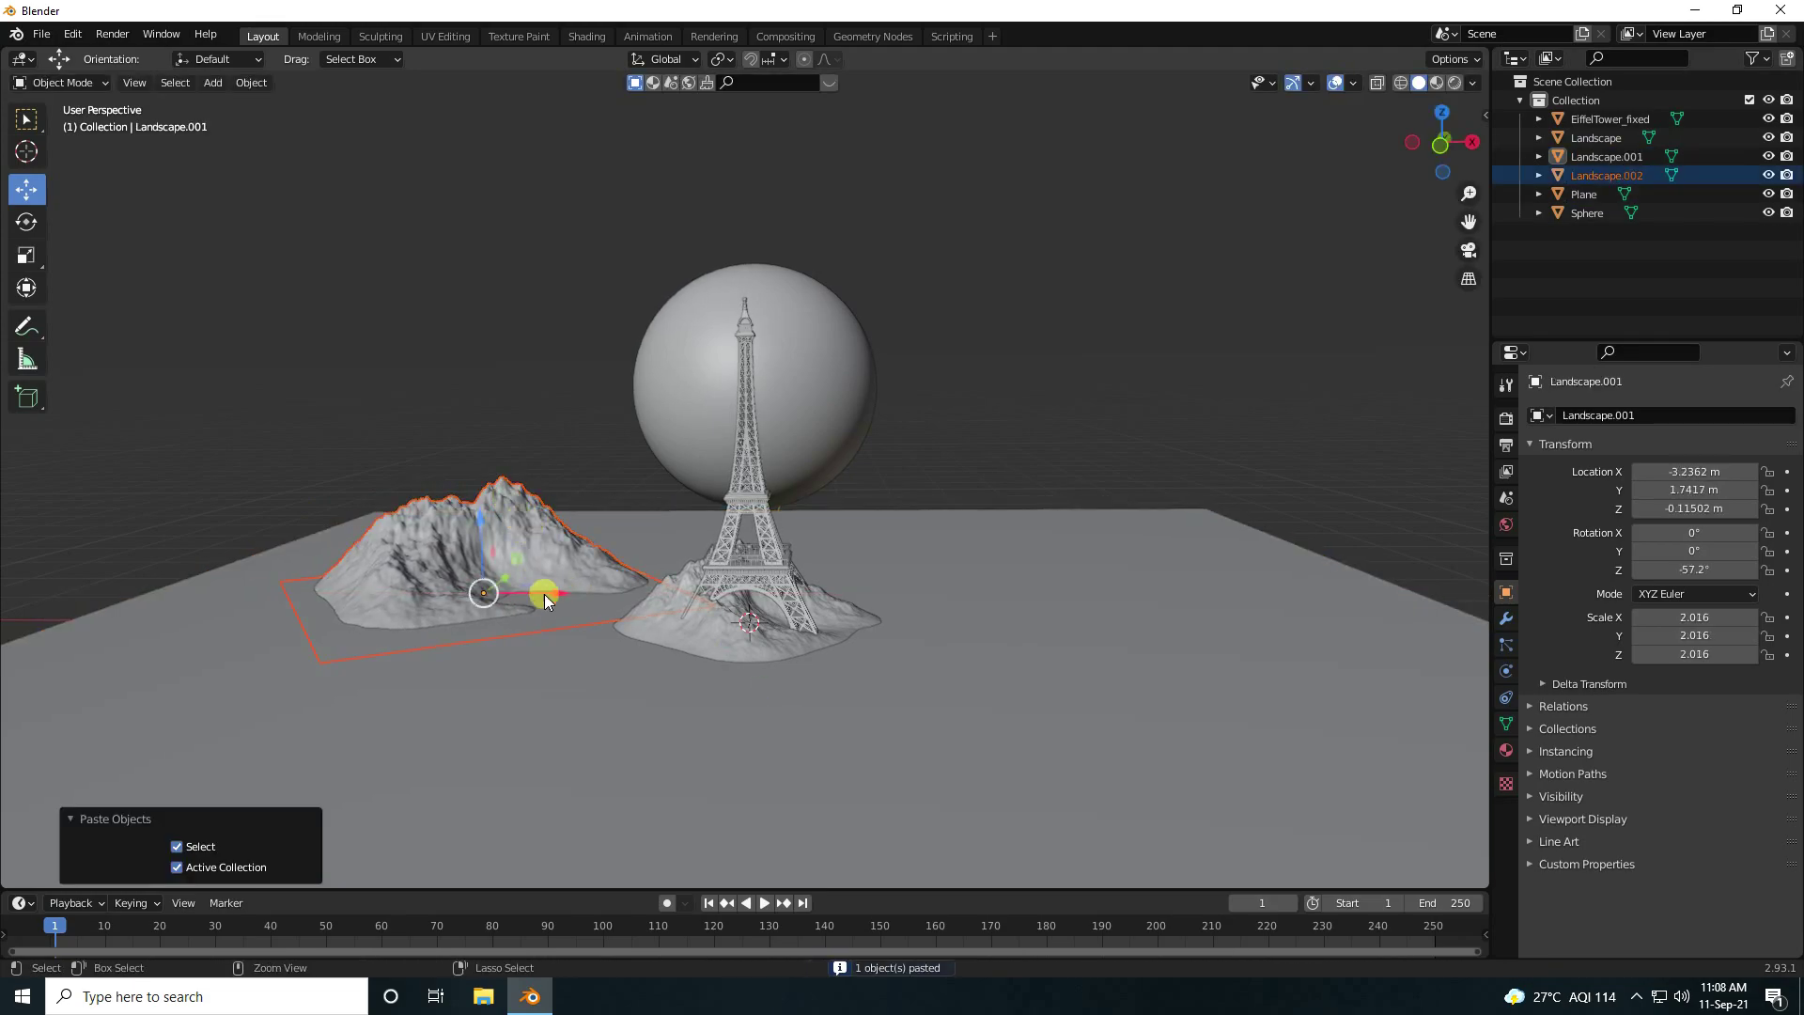
pyautogui.moveTo(544, 593); pyautogui.dragTo(1039, 588)
pyautogui.hotkey('shift', 'space')
pyautogui.press('r')
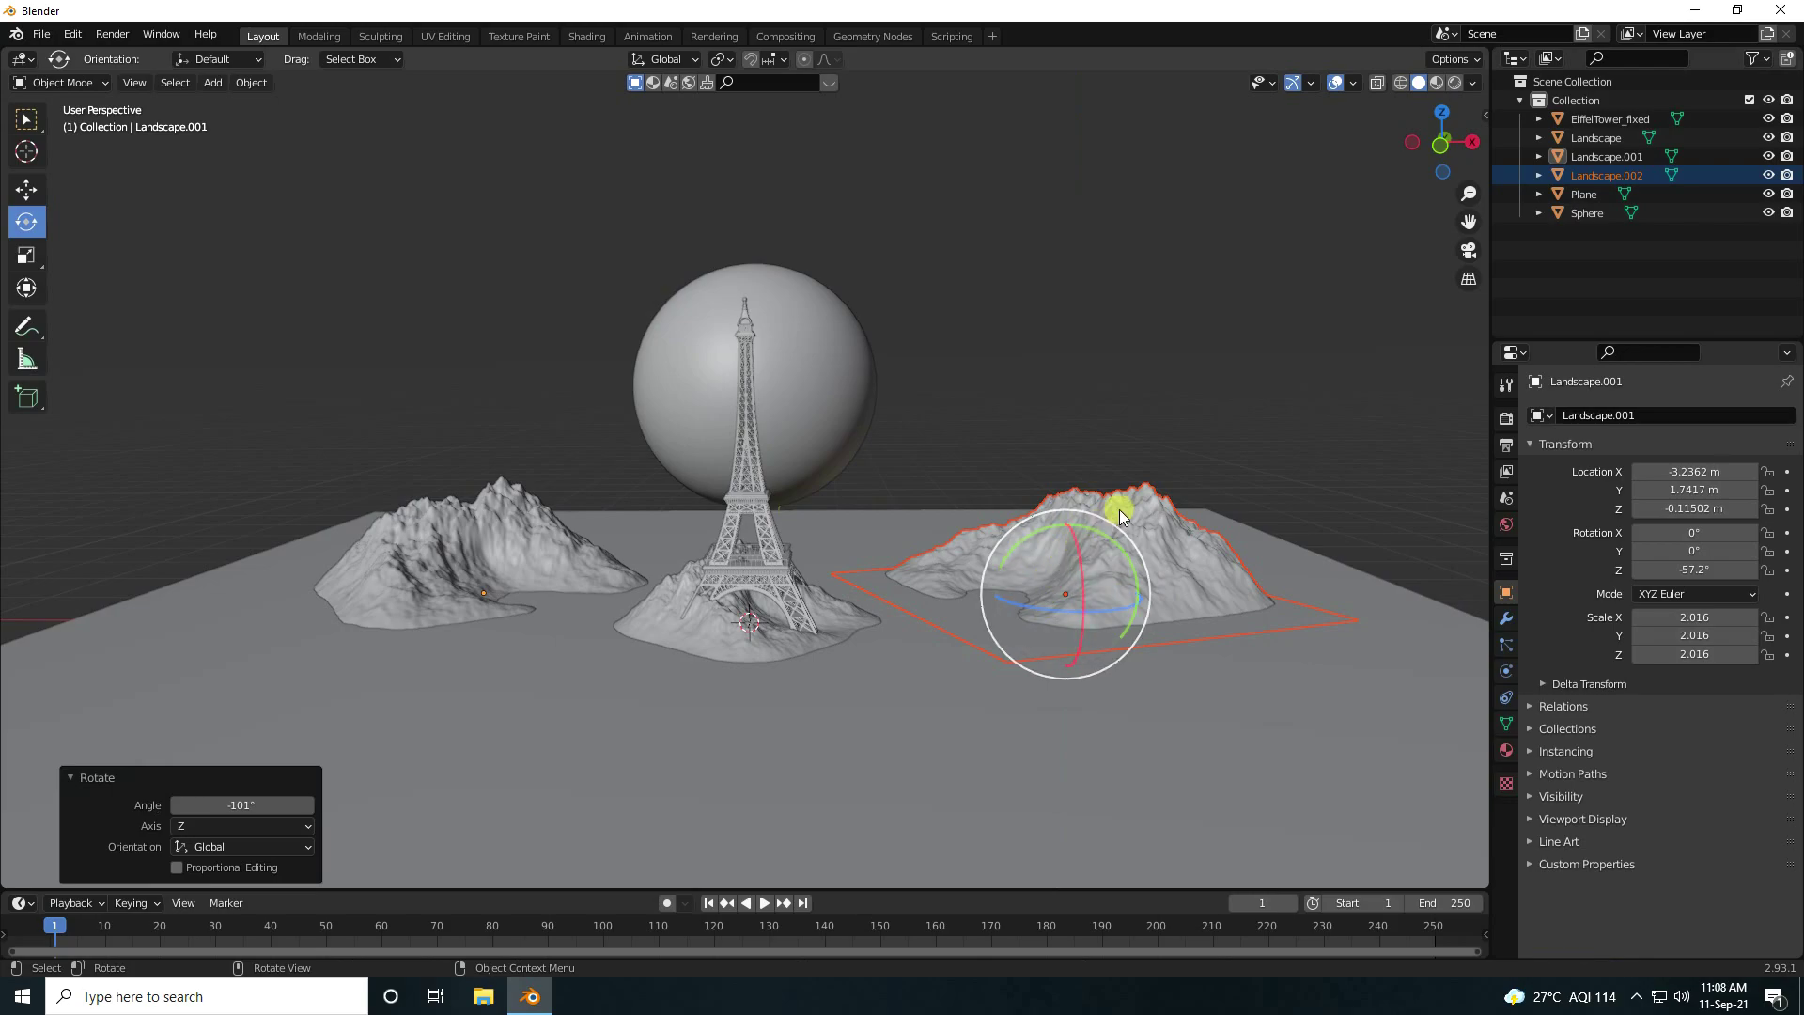
pyautogui.press('s')
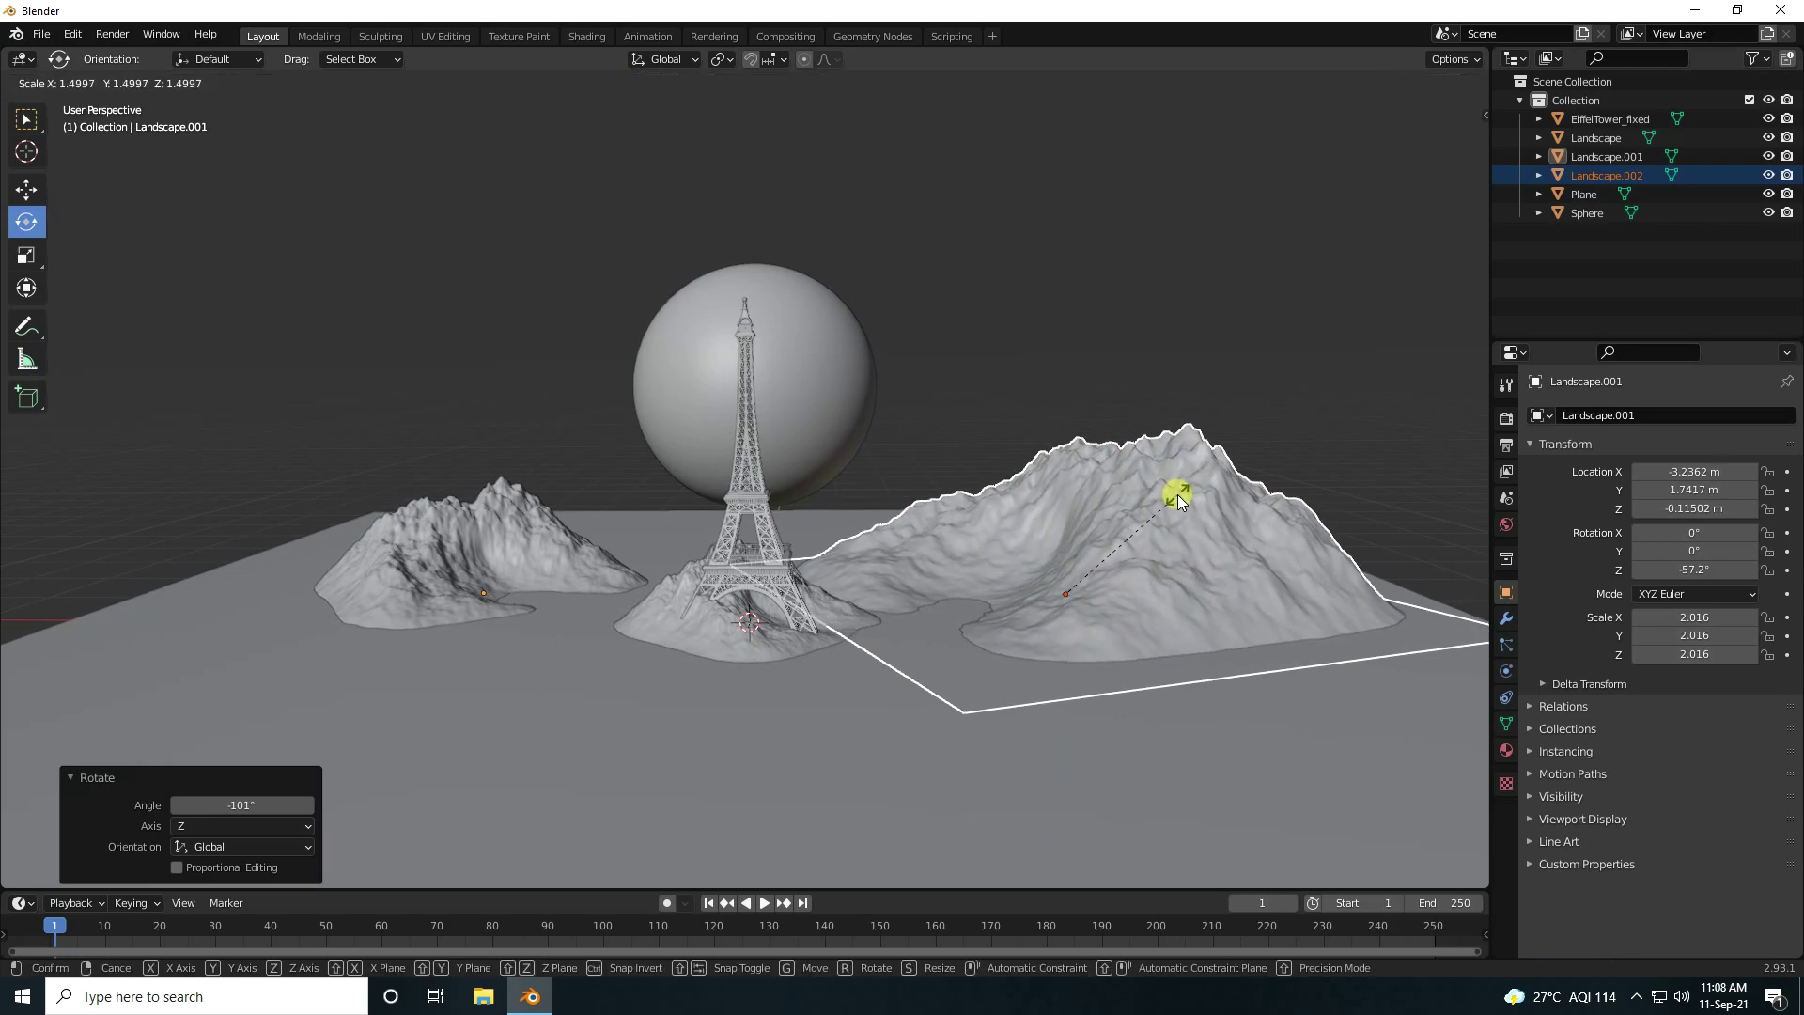
pyautogui.click(1187, 493)
pyautogui.click(24, 190)
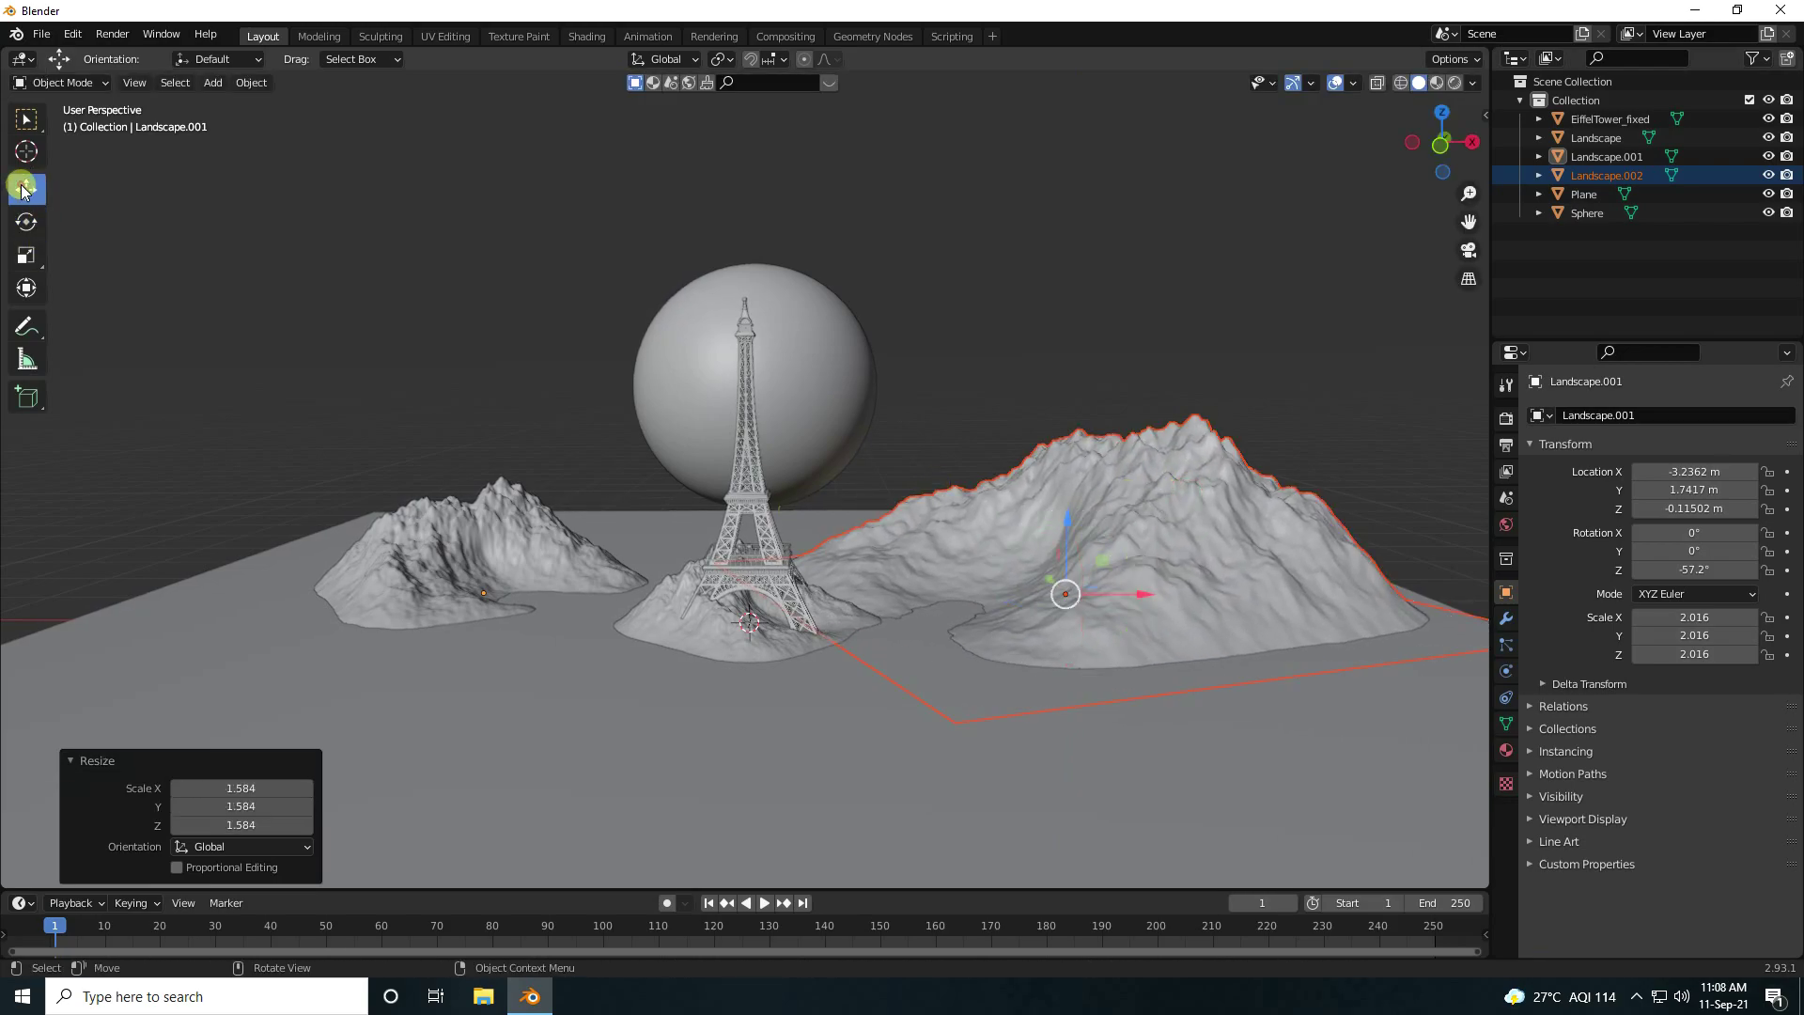
# Copy Landscape.002 as Landscape.003 and move it behind the tower
pyautogui.click(974, 470)
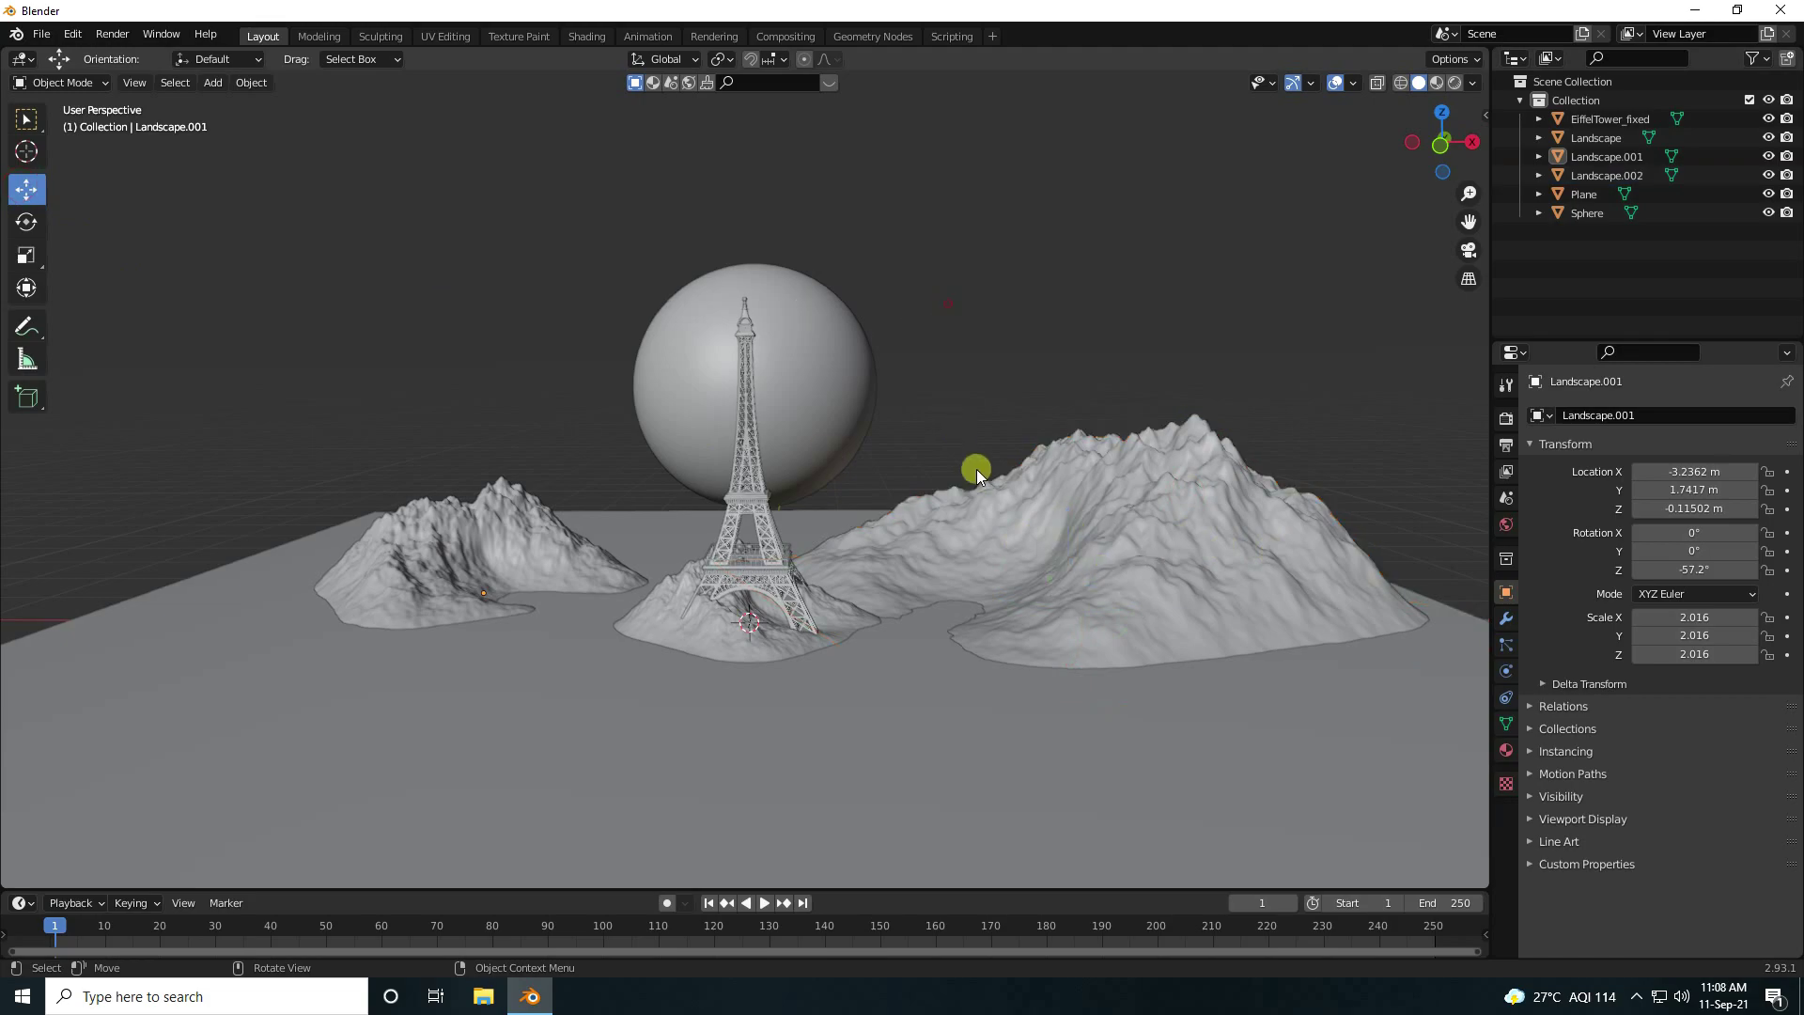
pyautogui.click(1062, 506)
pyautogui.hotkey('ctrl', 'c')
pyautogui.hotkey('ctrl', 'v')
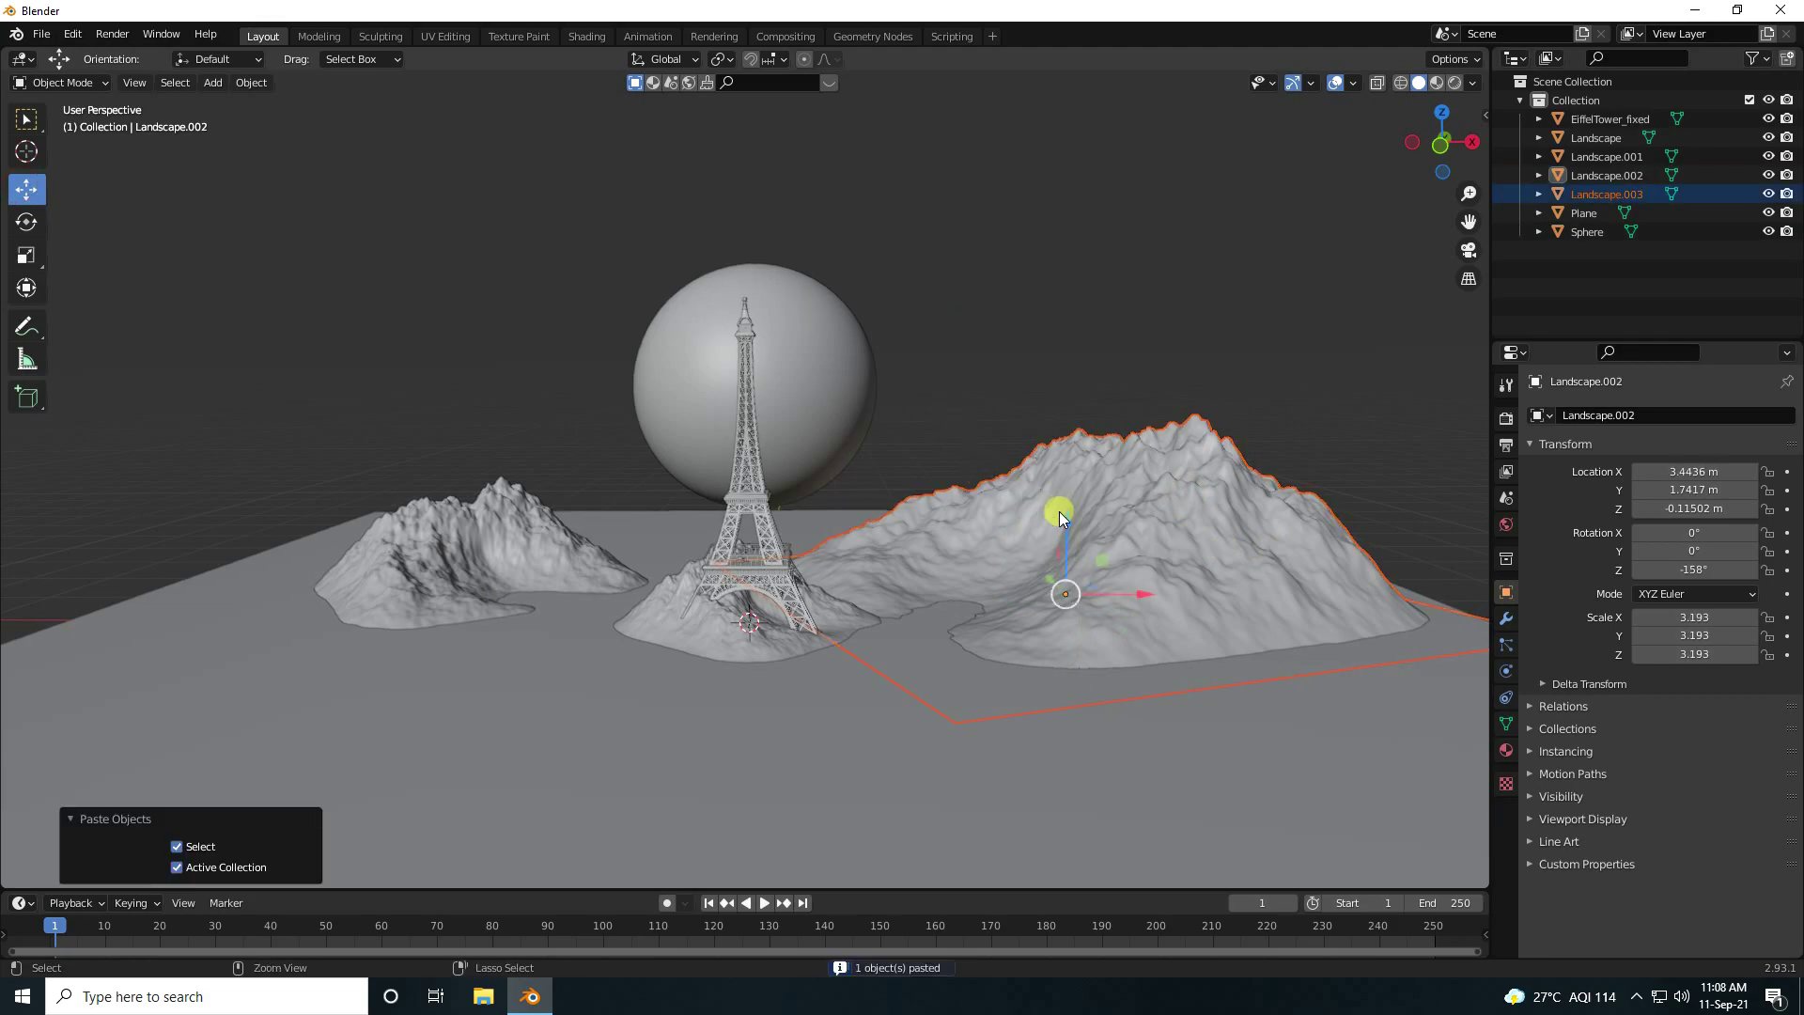
pyautogui.moveTo(1059, 511); pyautogui.dragTo(1108, 579, button='middle')
pyautogui.moveTo(684, 443); pyautogui.dragTo(511, 496)
# Turn Landscape.003 about 48 degrees and enlarge it
pyautogui.click(27, 223)
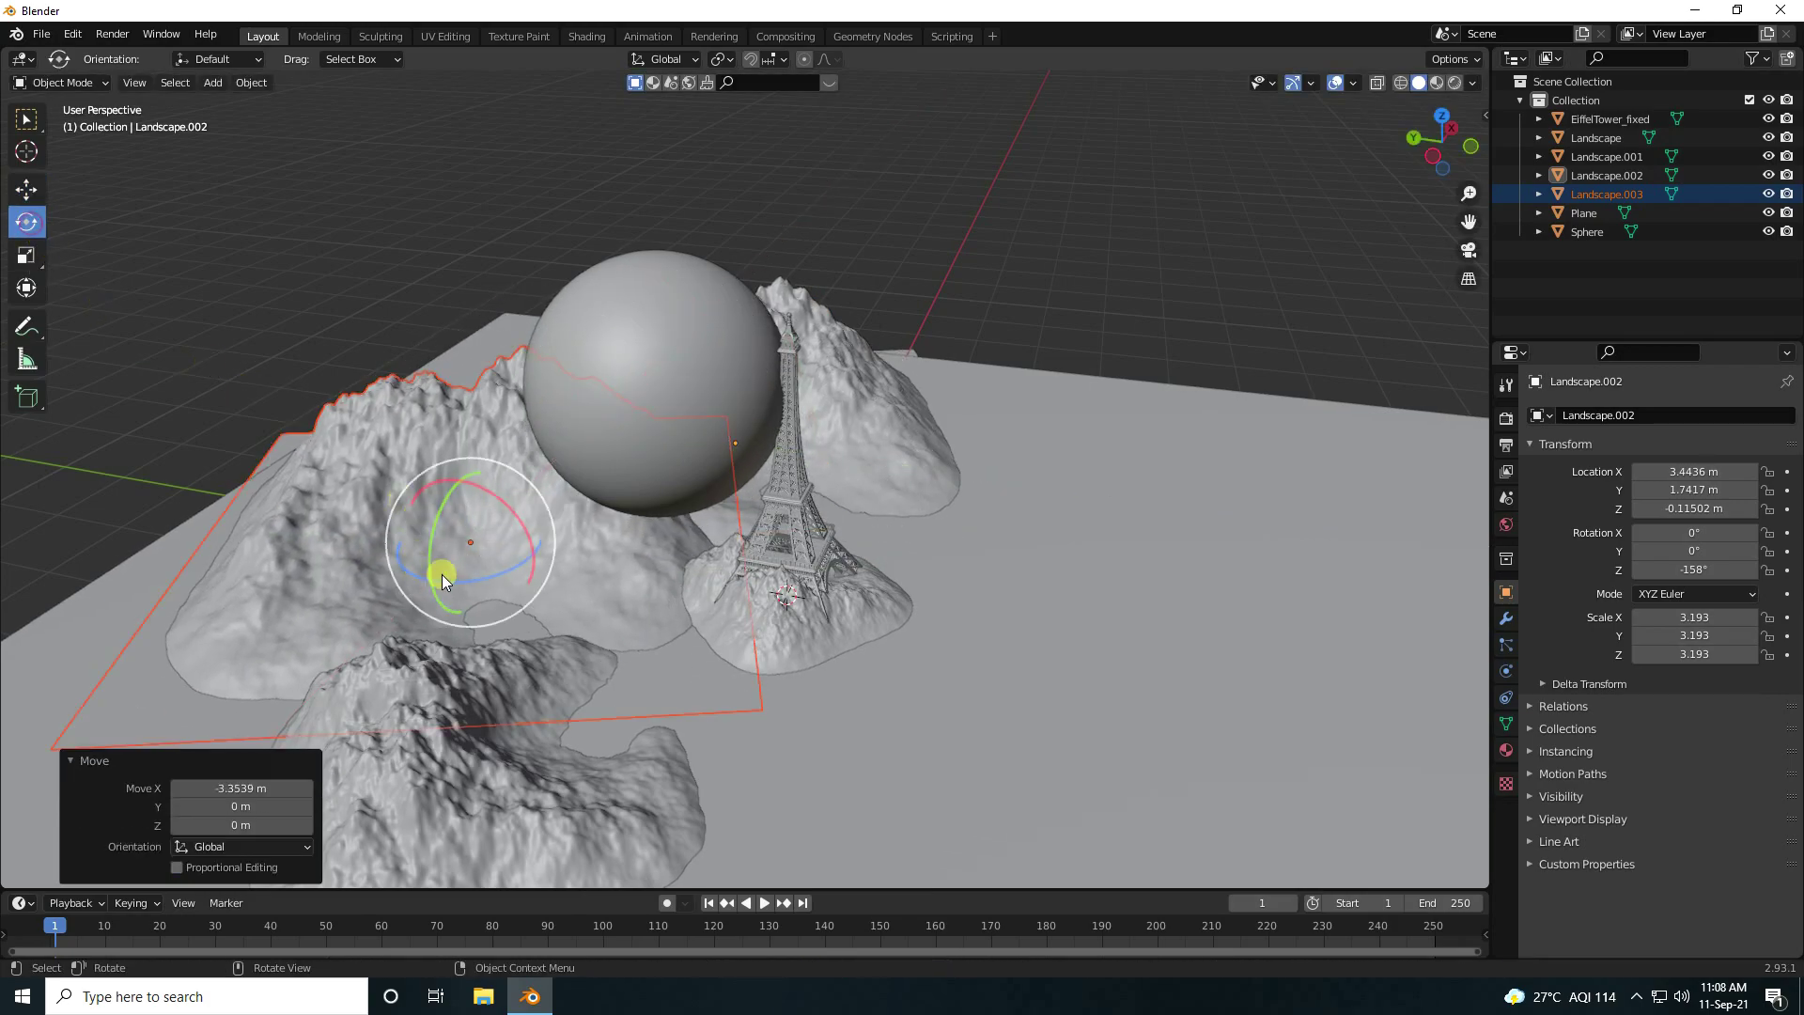
pyautogui.moveTo(443, 581); pyautogui.dragTo(523, 584)
pyautogui.moveTo(523, 584); pyautogui.dragTo(527, 506, button='middle')
pyautogui.press('s')
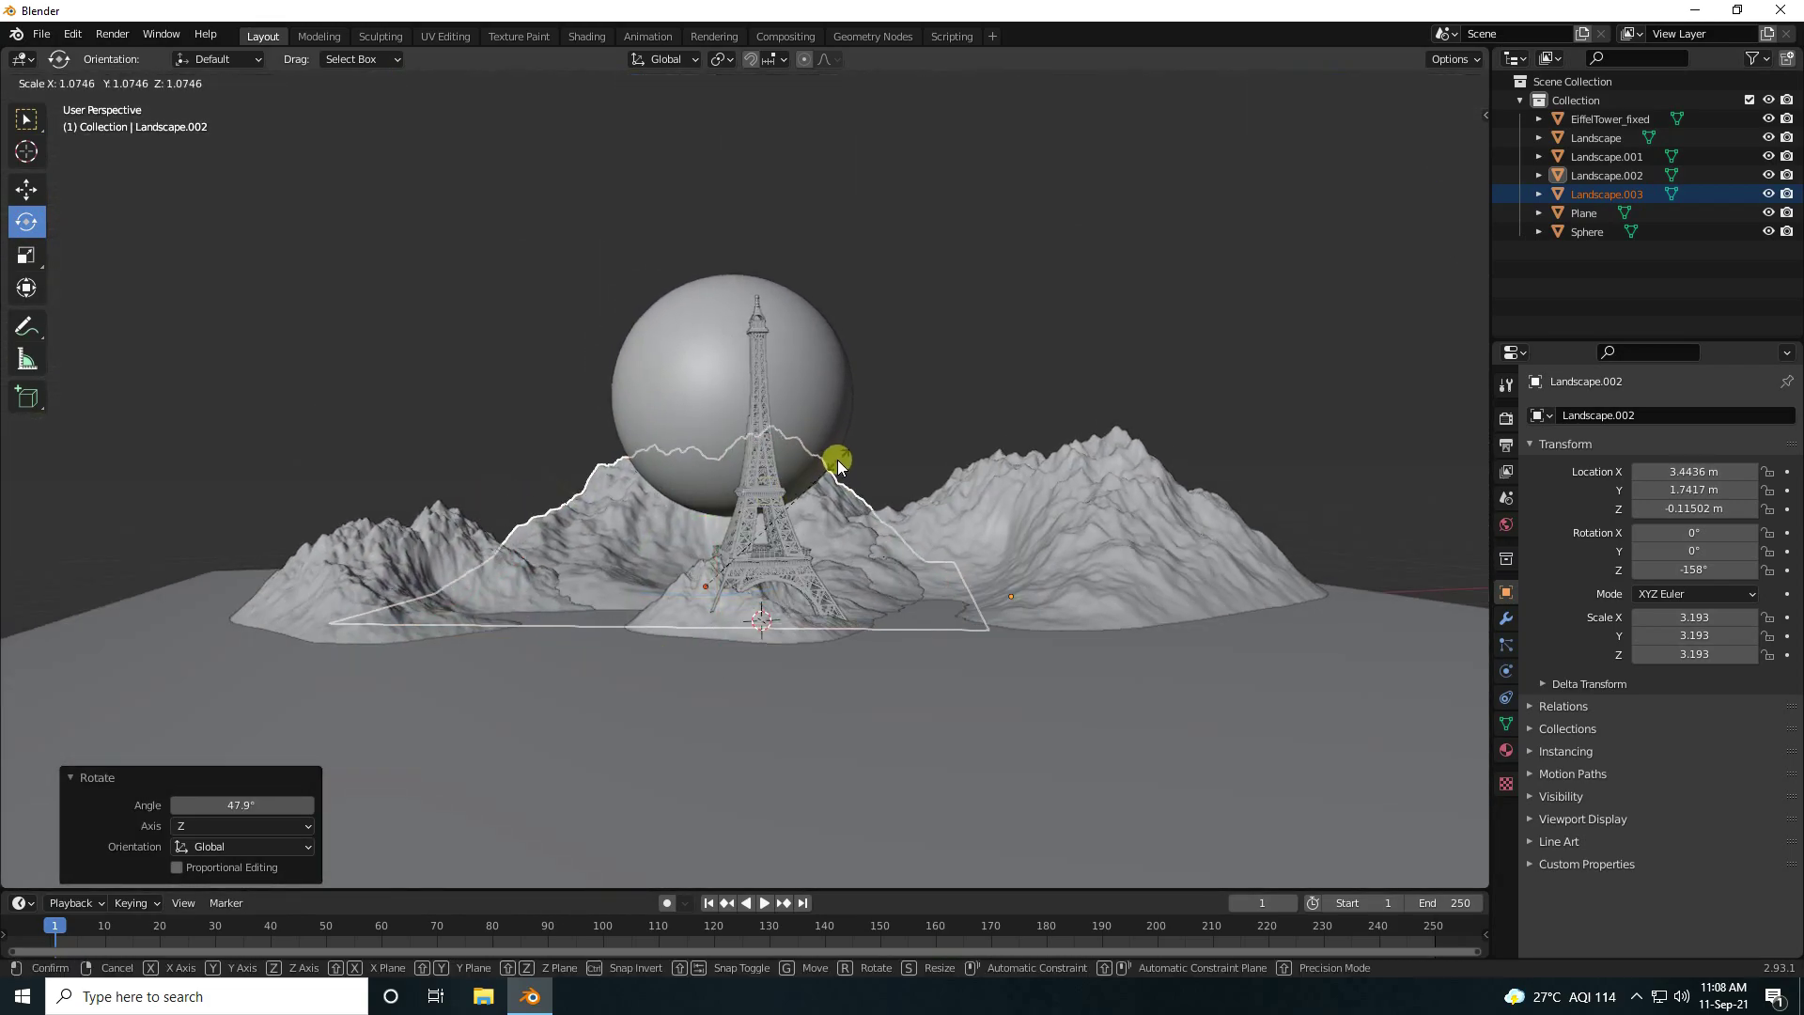
pyautogui.click(856, 454)
pyautogui.moveTo(855, 454); pyautogui.dragTo(780, 573, button='middle')
# Push Landscape.003 further back and stretch it taller on Z to 1.415
pyautogui.click(25, 191)
pyautogui.moveTo(388, 477); pyautogui.dragTo(352, 470)
pyautogui.moveTo(352, 470); pyautogui.dragTo(284, 380, button='middle')
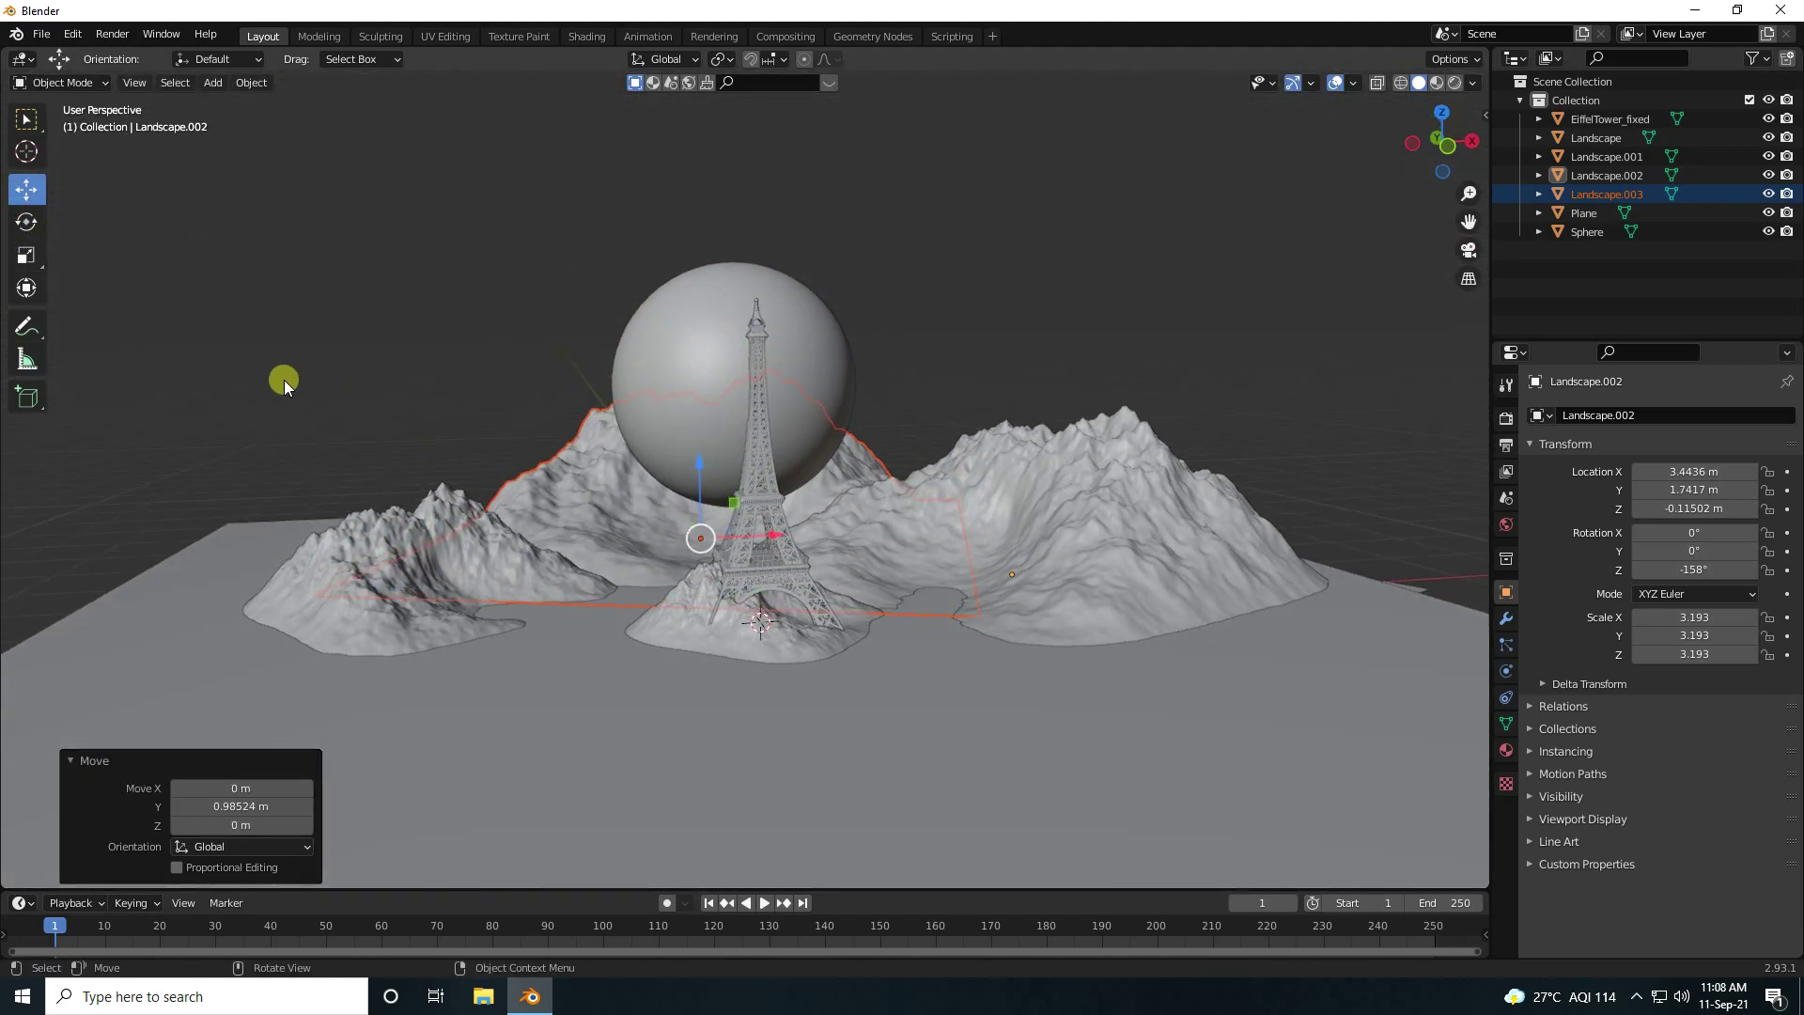
pyautogui.click(26, 255)
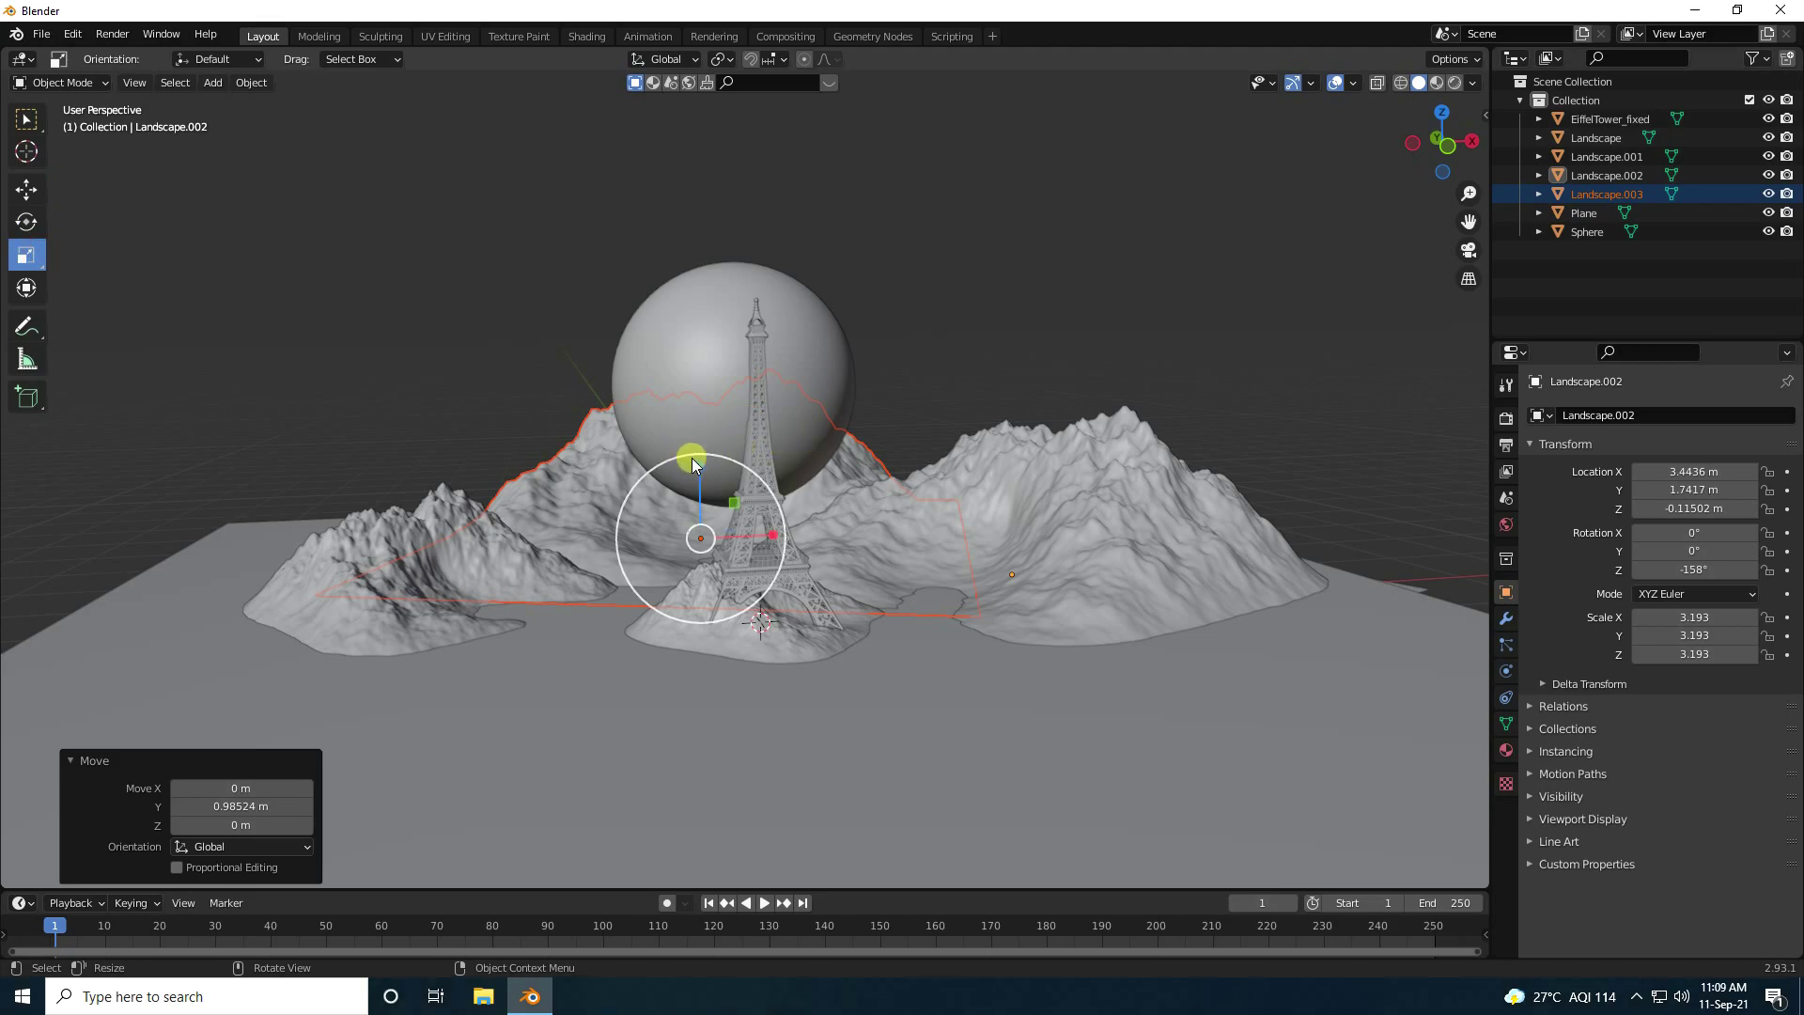
pyautogui.moveTo(692, 459); pyautogui.dragTo(710, 427)
pyautogui.click(26, 188)
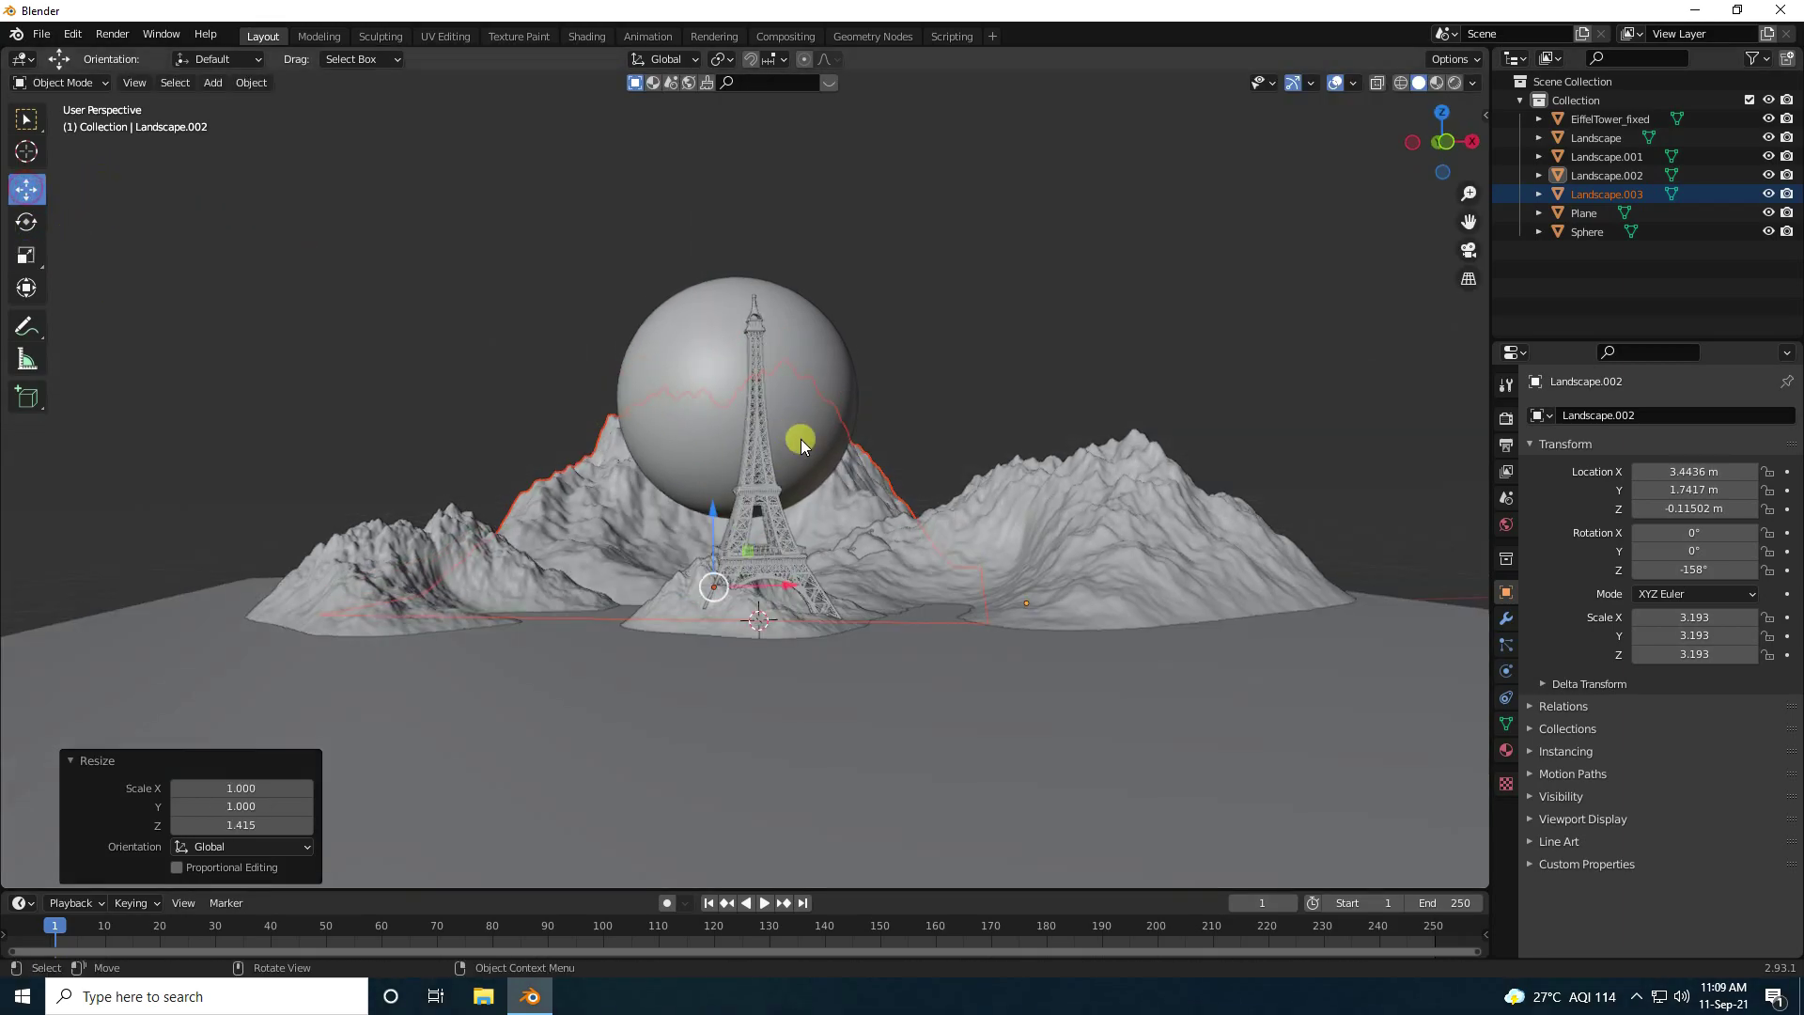
pyautogui.moveTo(801, 445)
pyautogui.mouseDown(button='middle')
pyautogui.moveTo(780, 419)
pyautogui.moveTo(775, 461)
pyautogui.mouseUp(button='middle')
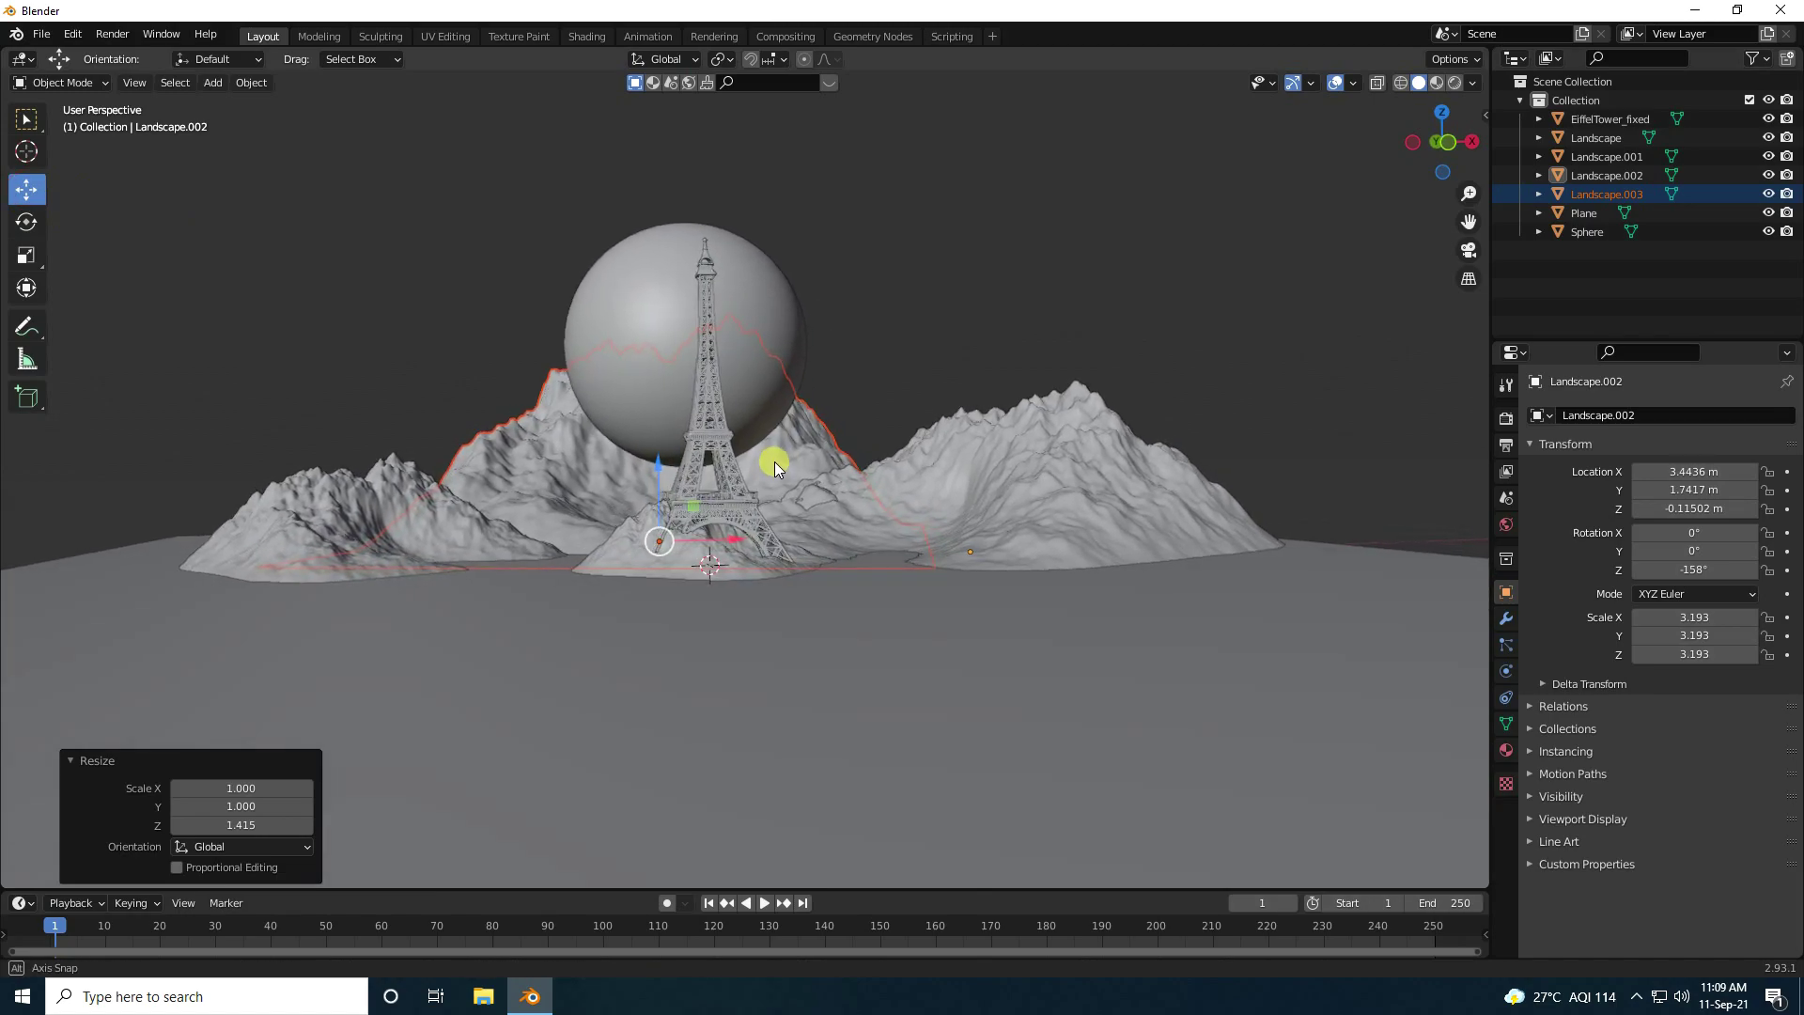
pyautogui.click(212, 82)
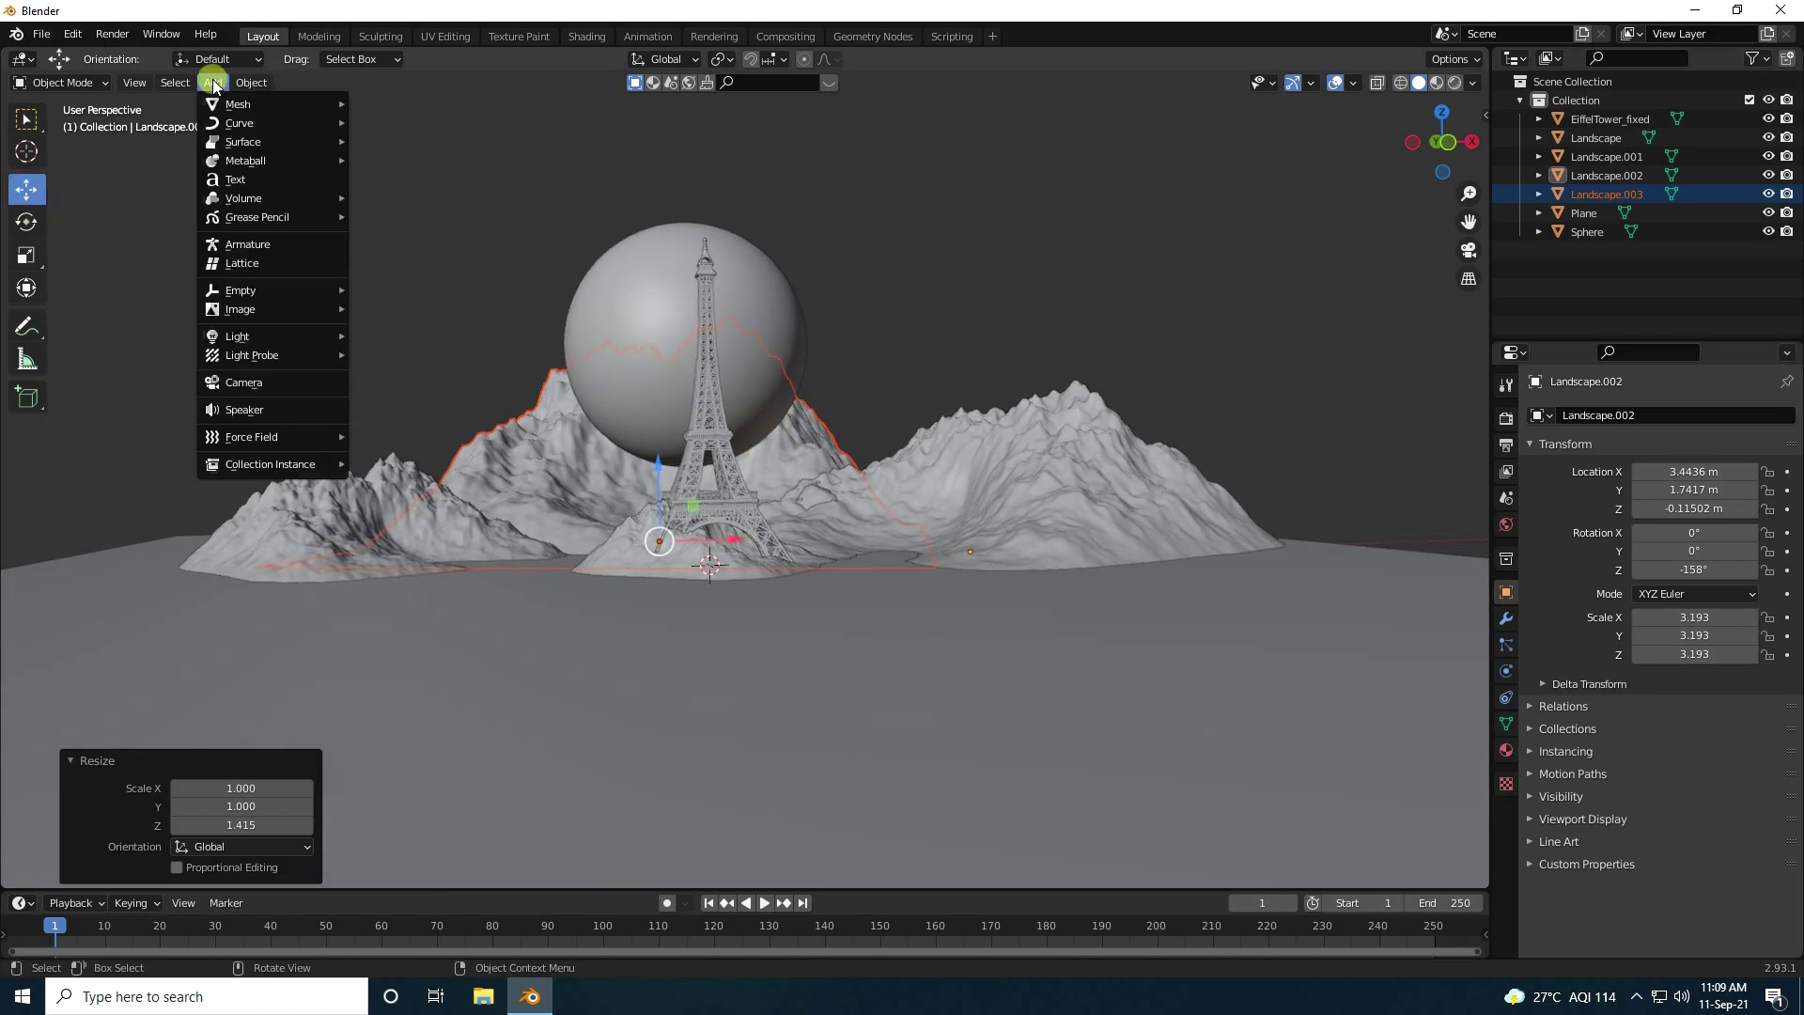
# Add a camera, move it back along Y to -11.71 m, and view through it
pyautogui.click(243, 382)
pyautogui.moveTo(658, 441); pyautogui.dragTo(714, 526, button='middle')
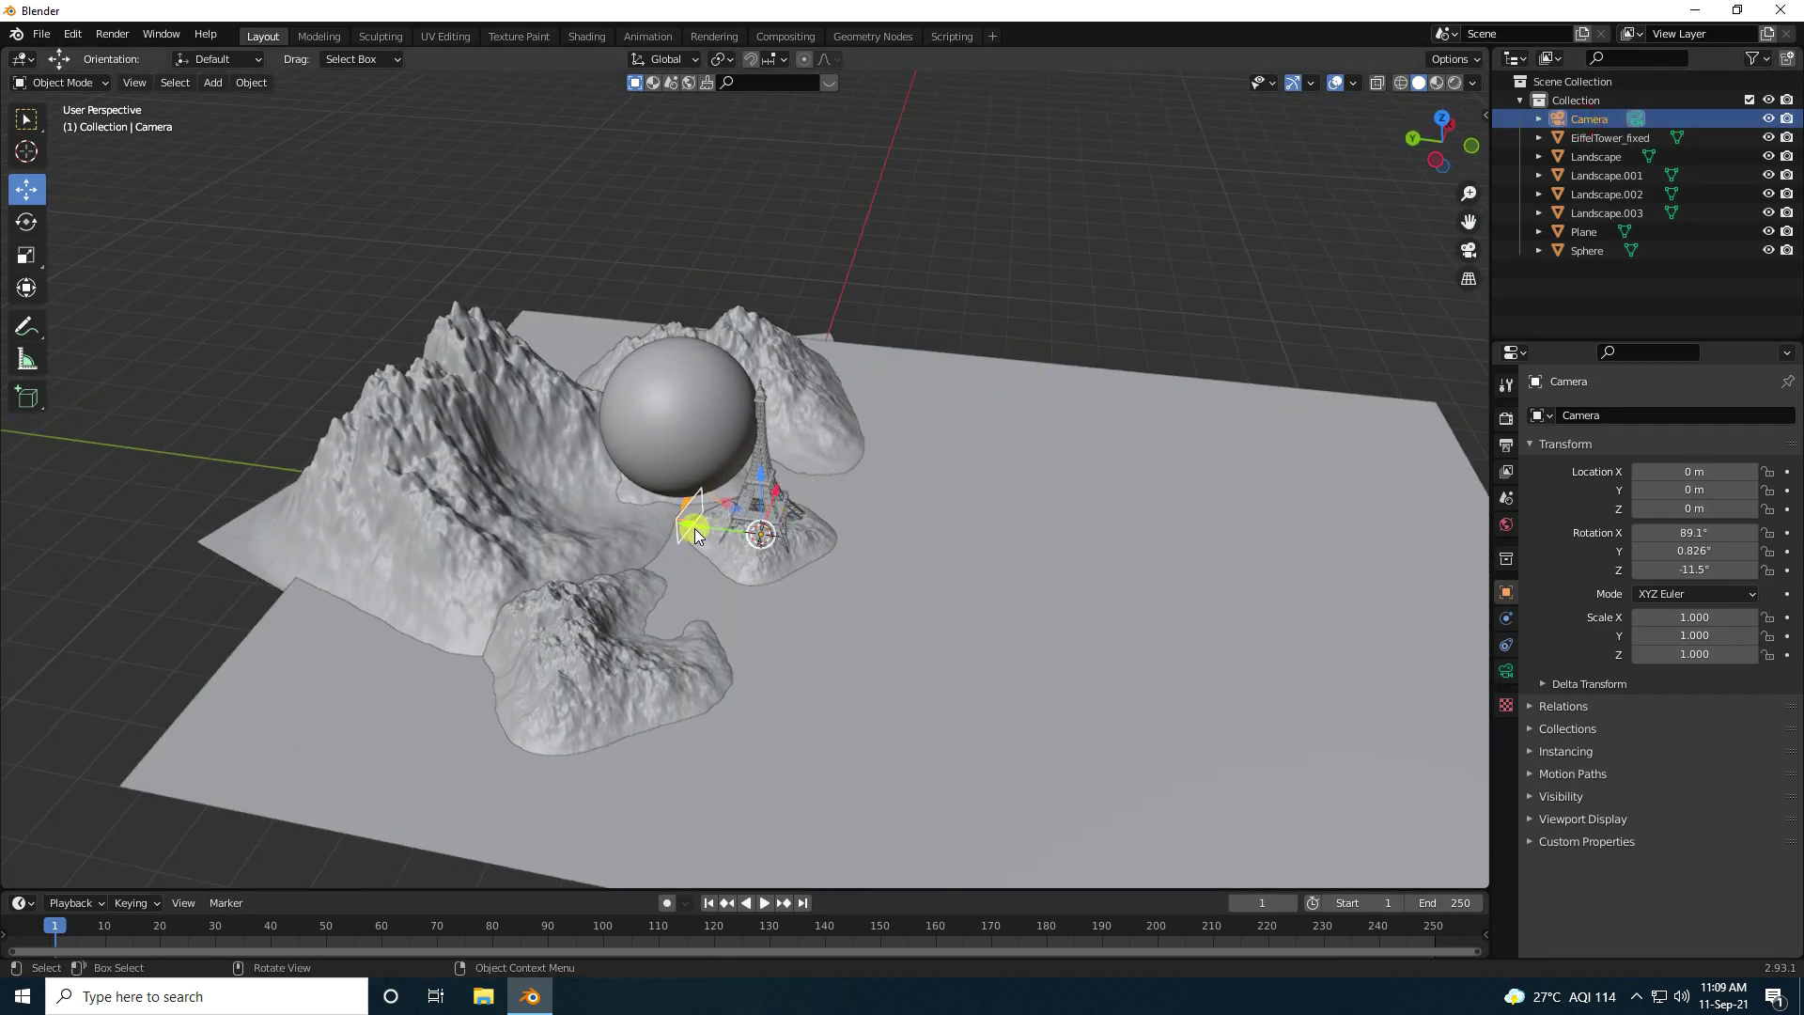
pyautogui.moveTo(700, 534); pyautogui.dragTo(1259, 592)
pyautogui.press('KP_0')
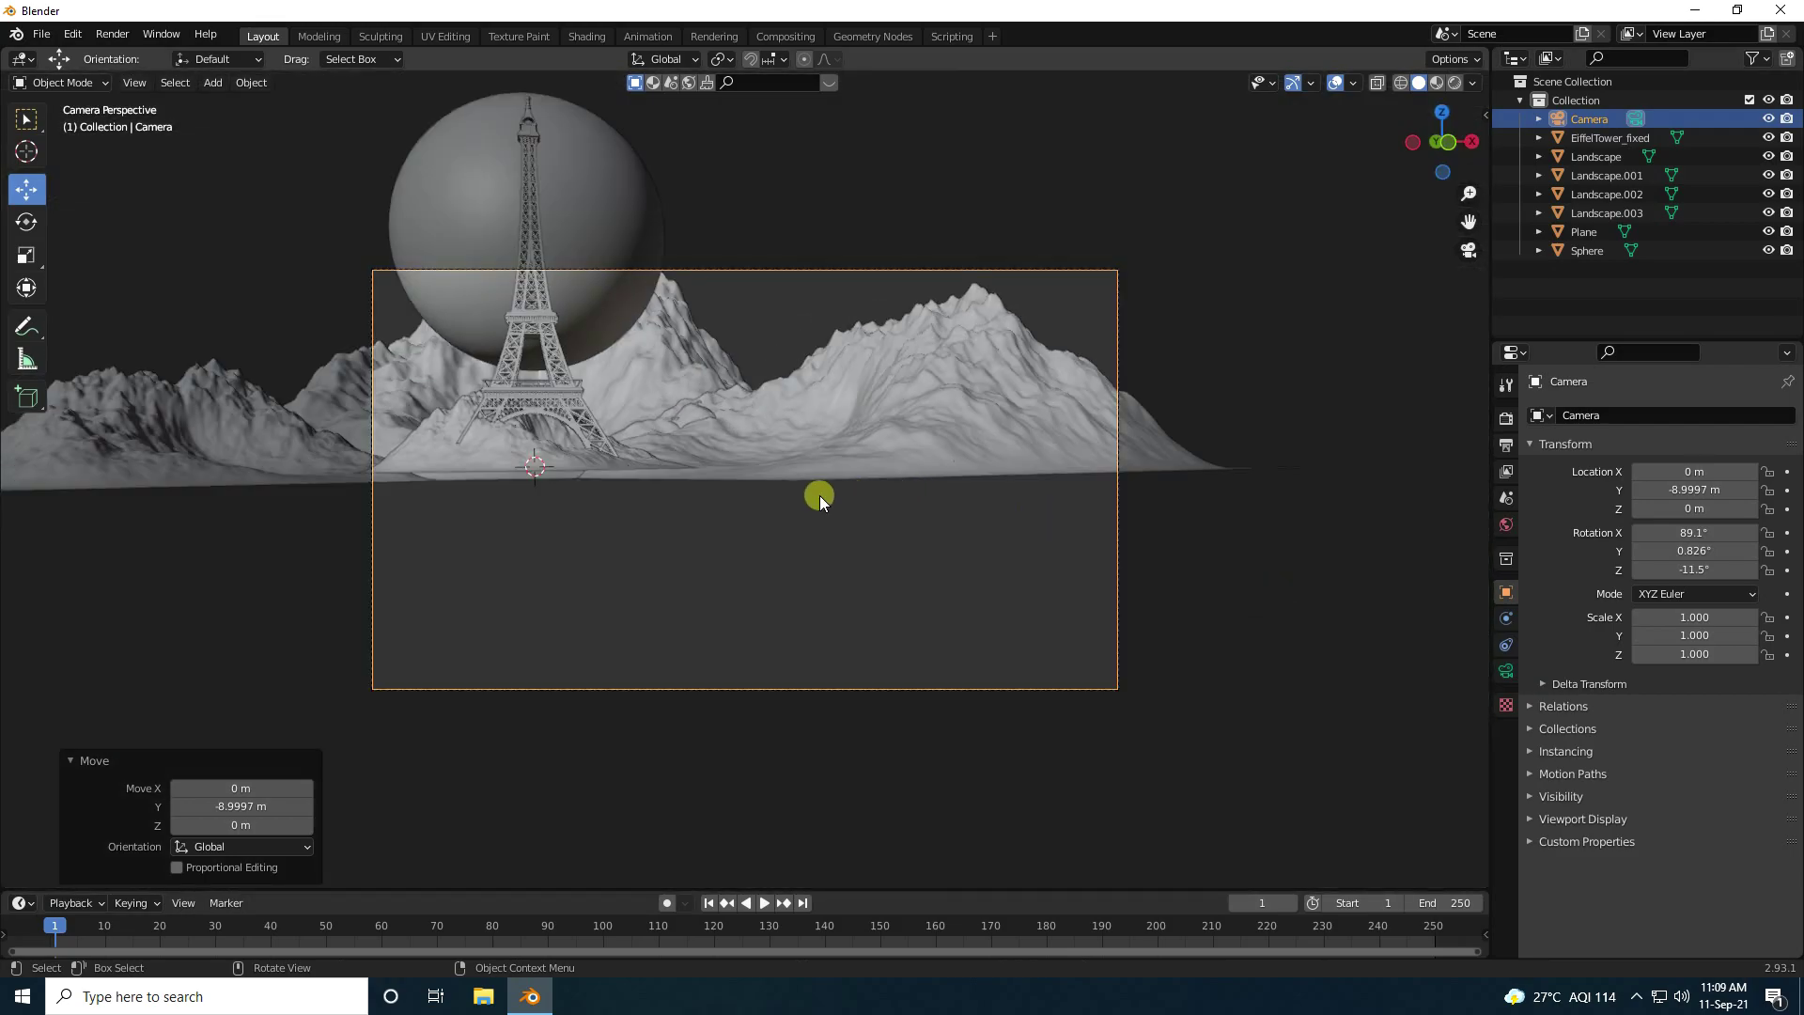
# Set the camera rotation to 90°, 0°, 0° and its height to Z 1 m
pyautogui.click(1683, 533)
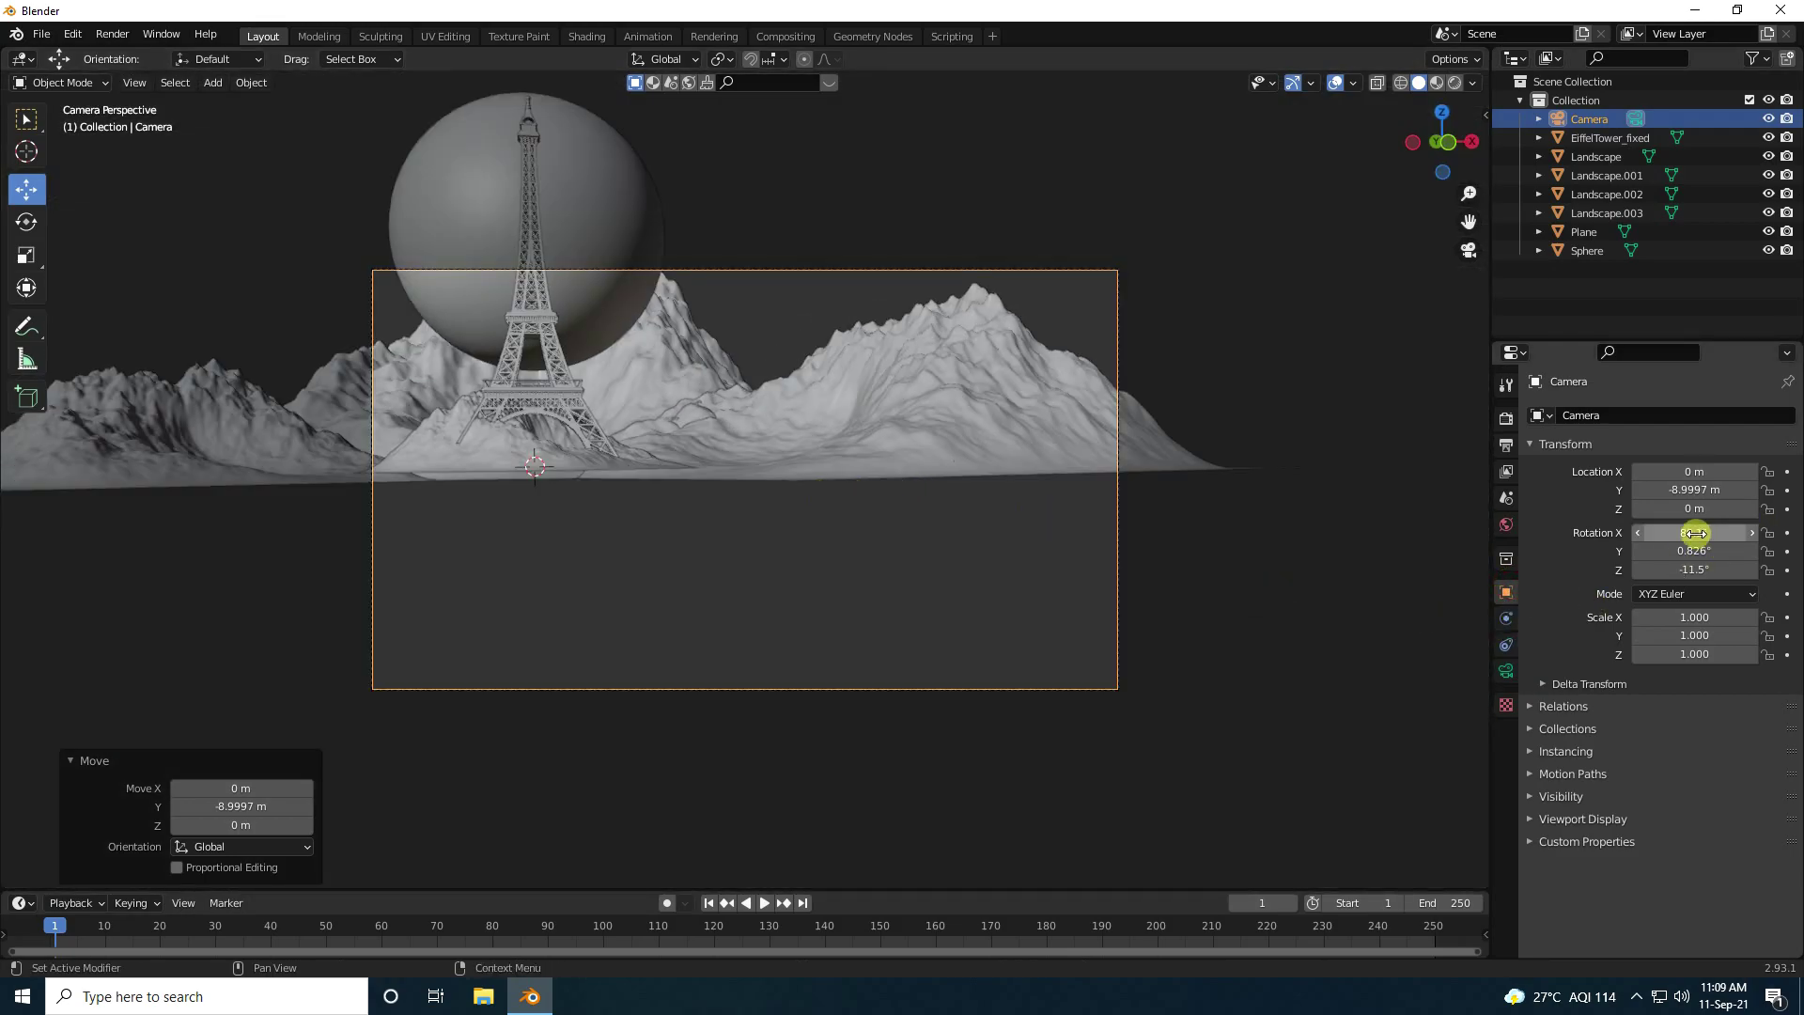
pyautogui.write('90')
pyautogui.press('Tab')
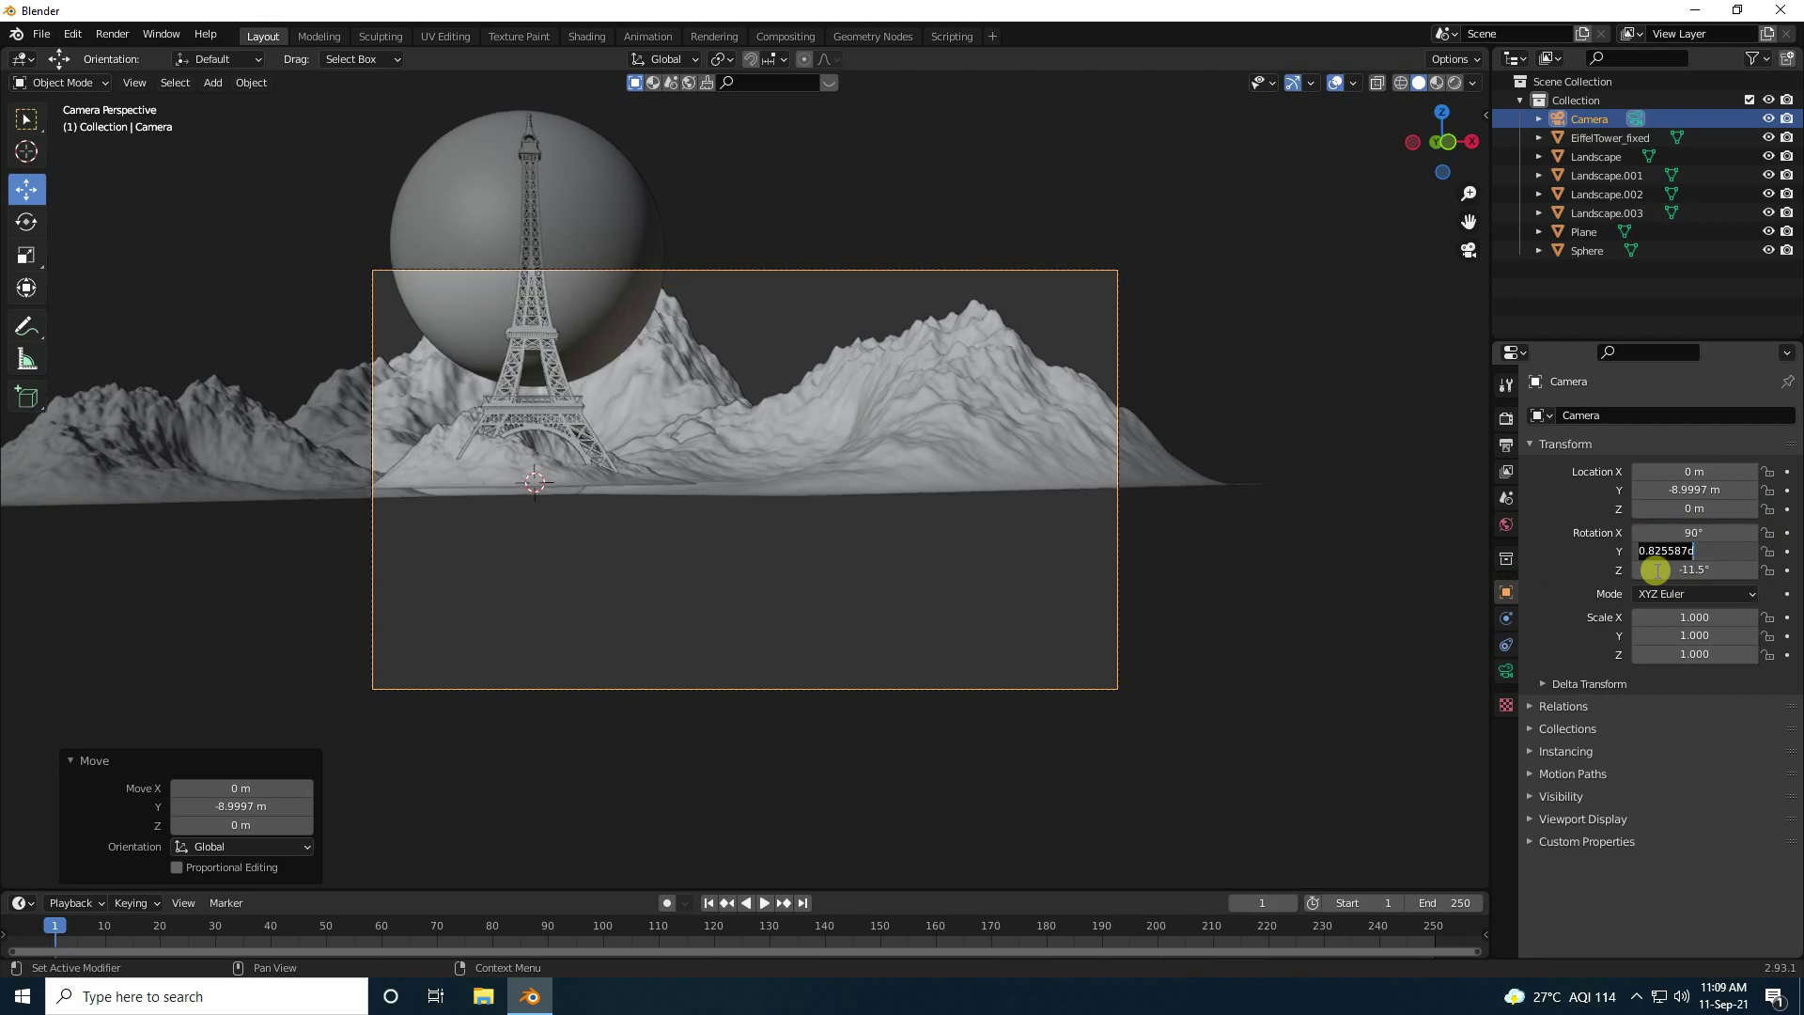
pyautogui.write('0')
pyautogui.press('Tab')
pyautogui.write('0')
pyautogui.press('Return')
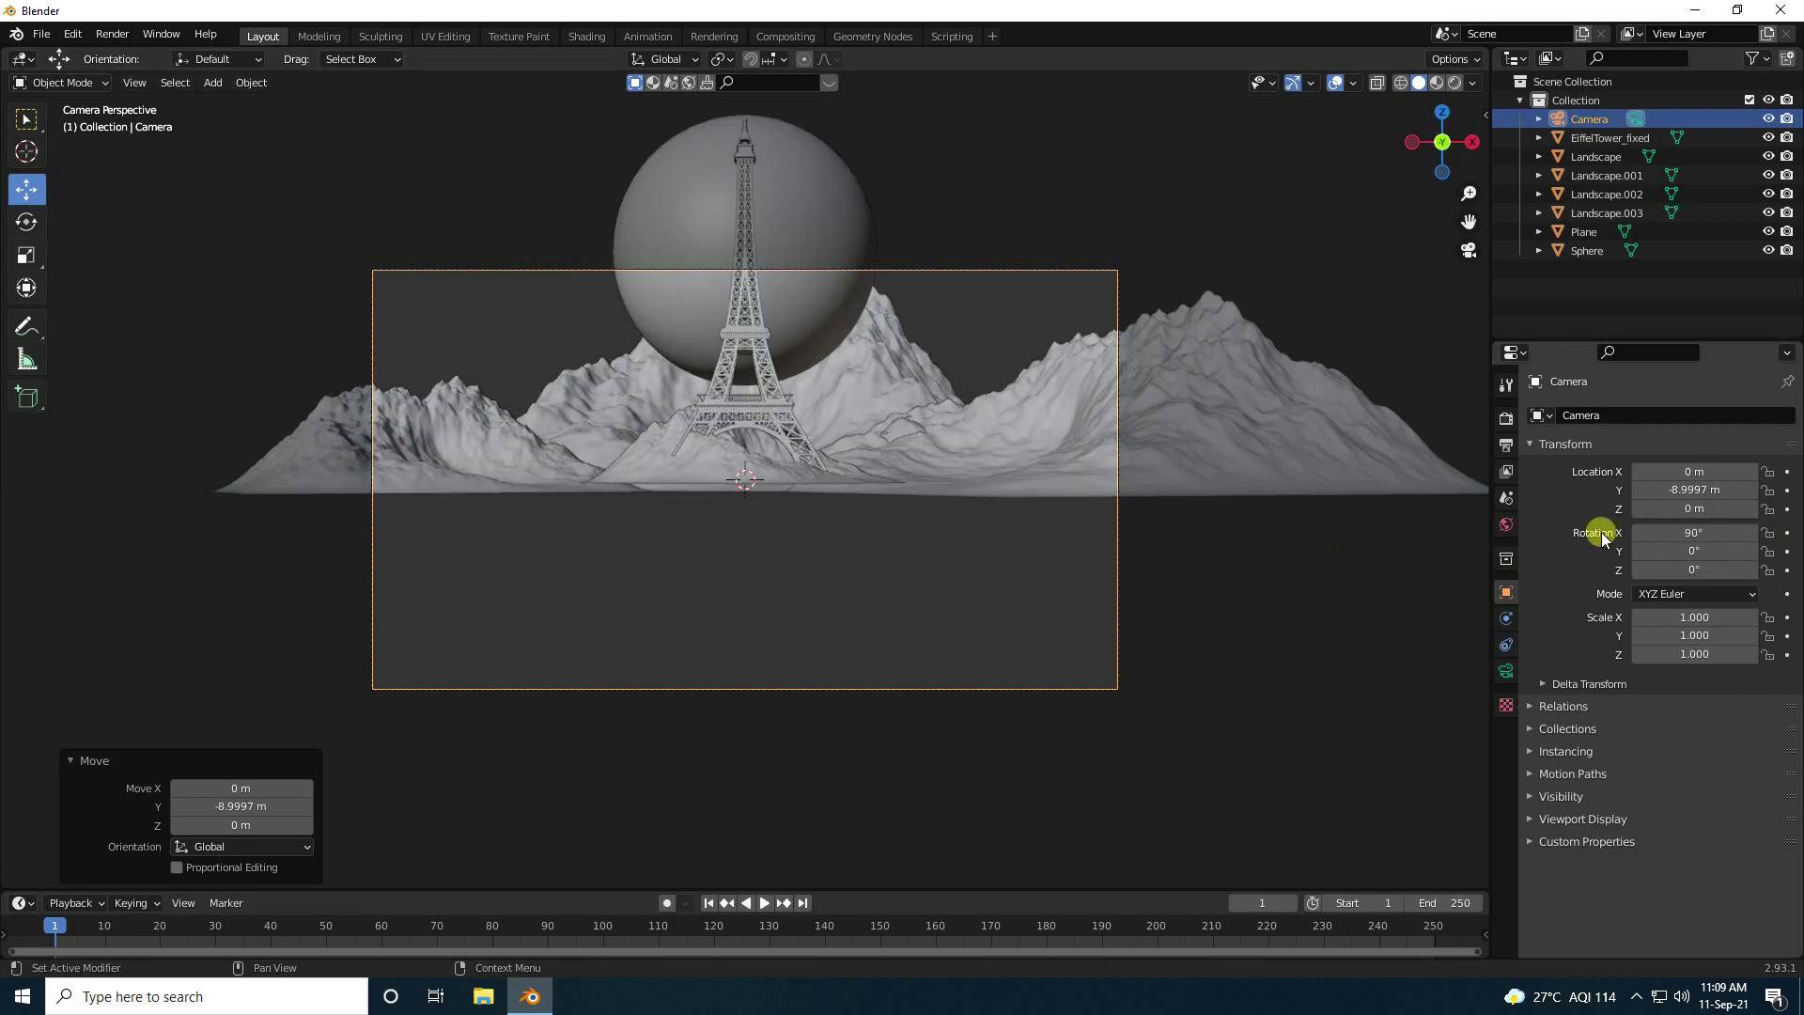
pyautogui.moveTo(1687, 510)
pyautogui.mouseDown()
pyautogui.moveTo(1789, 532)
pyautogui.moveTo(1728, 508)
pyautogui.moveTo(1531, 527)
pyautogui.moveTo(1430, 564)
pyautogui.moveTo(1700, 491)
pyautogui.moveTo(1668, 492)
pyautogui.mouseUp()
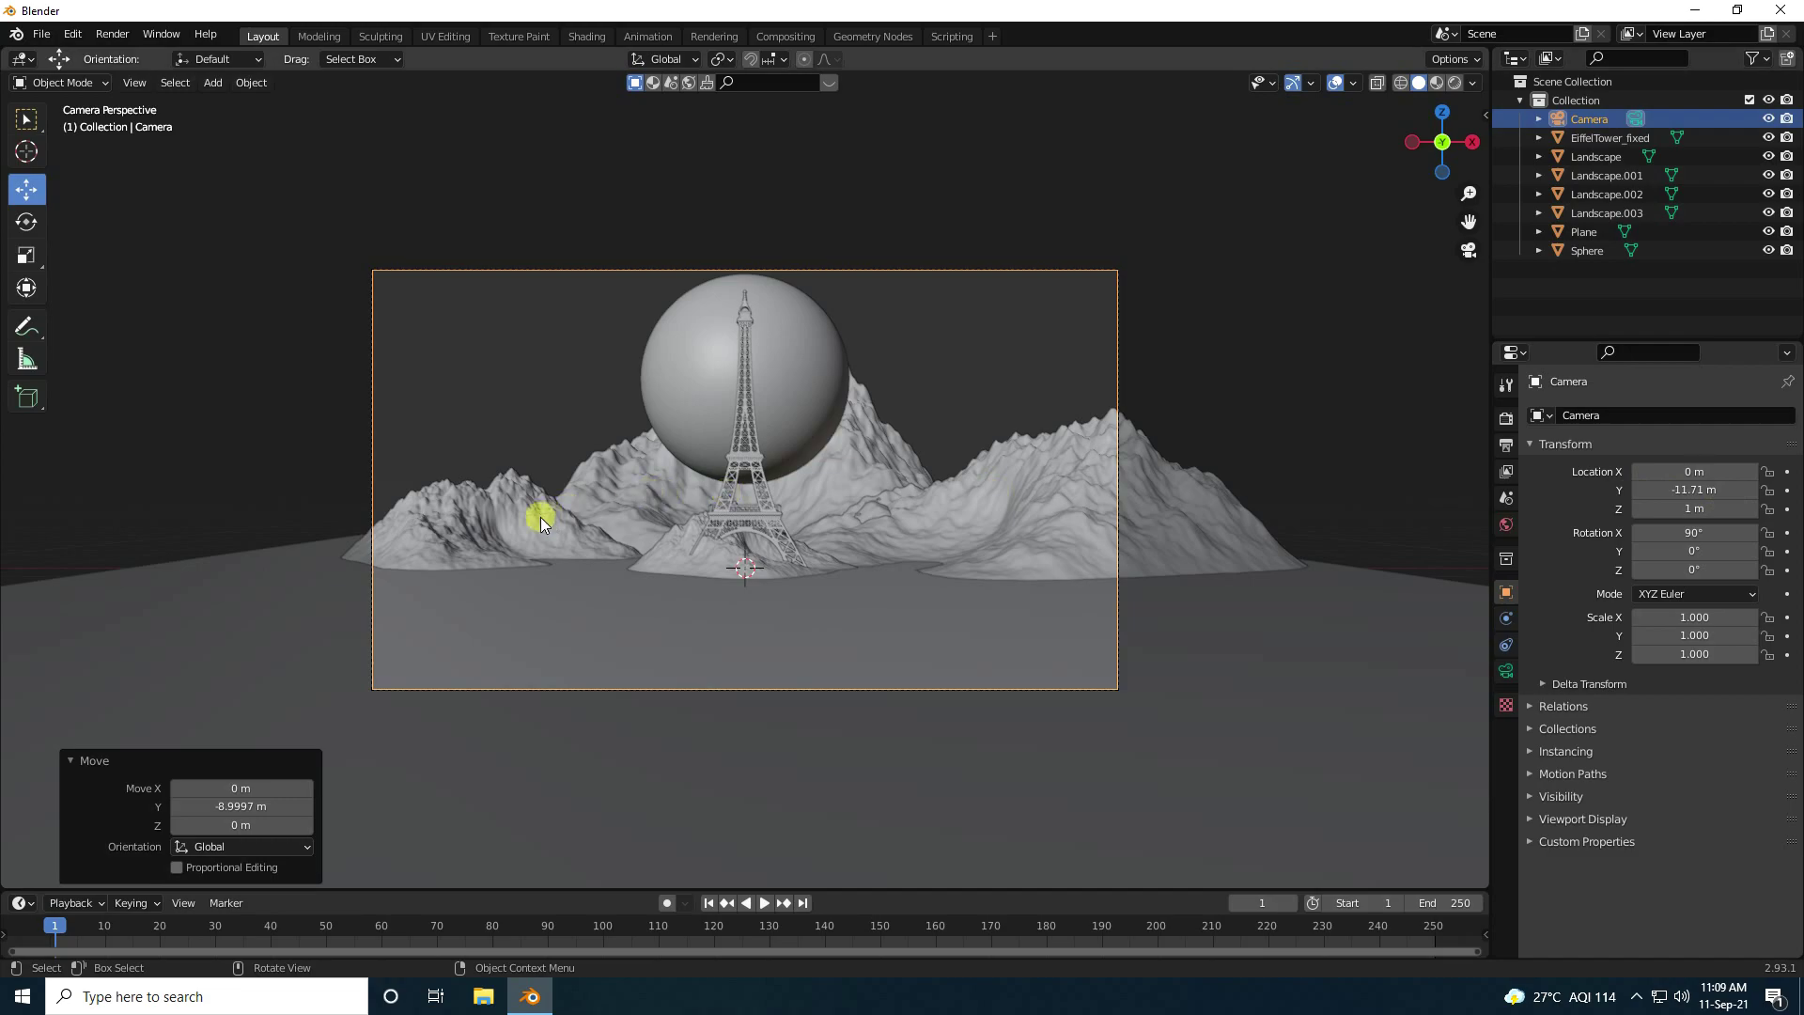
# Slide the side mountains Landscape.001, .002 and .003 together along X
pyautogui.click(512, 526)
pyautogui.keyDown('shift'); pyautogui.click(613, 474); pyautogui.keyUp('shift')
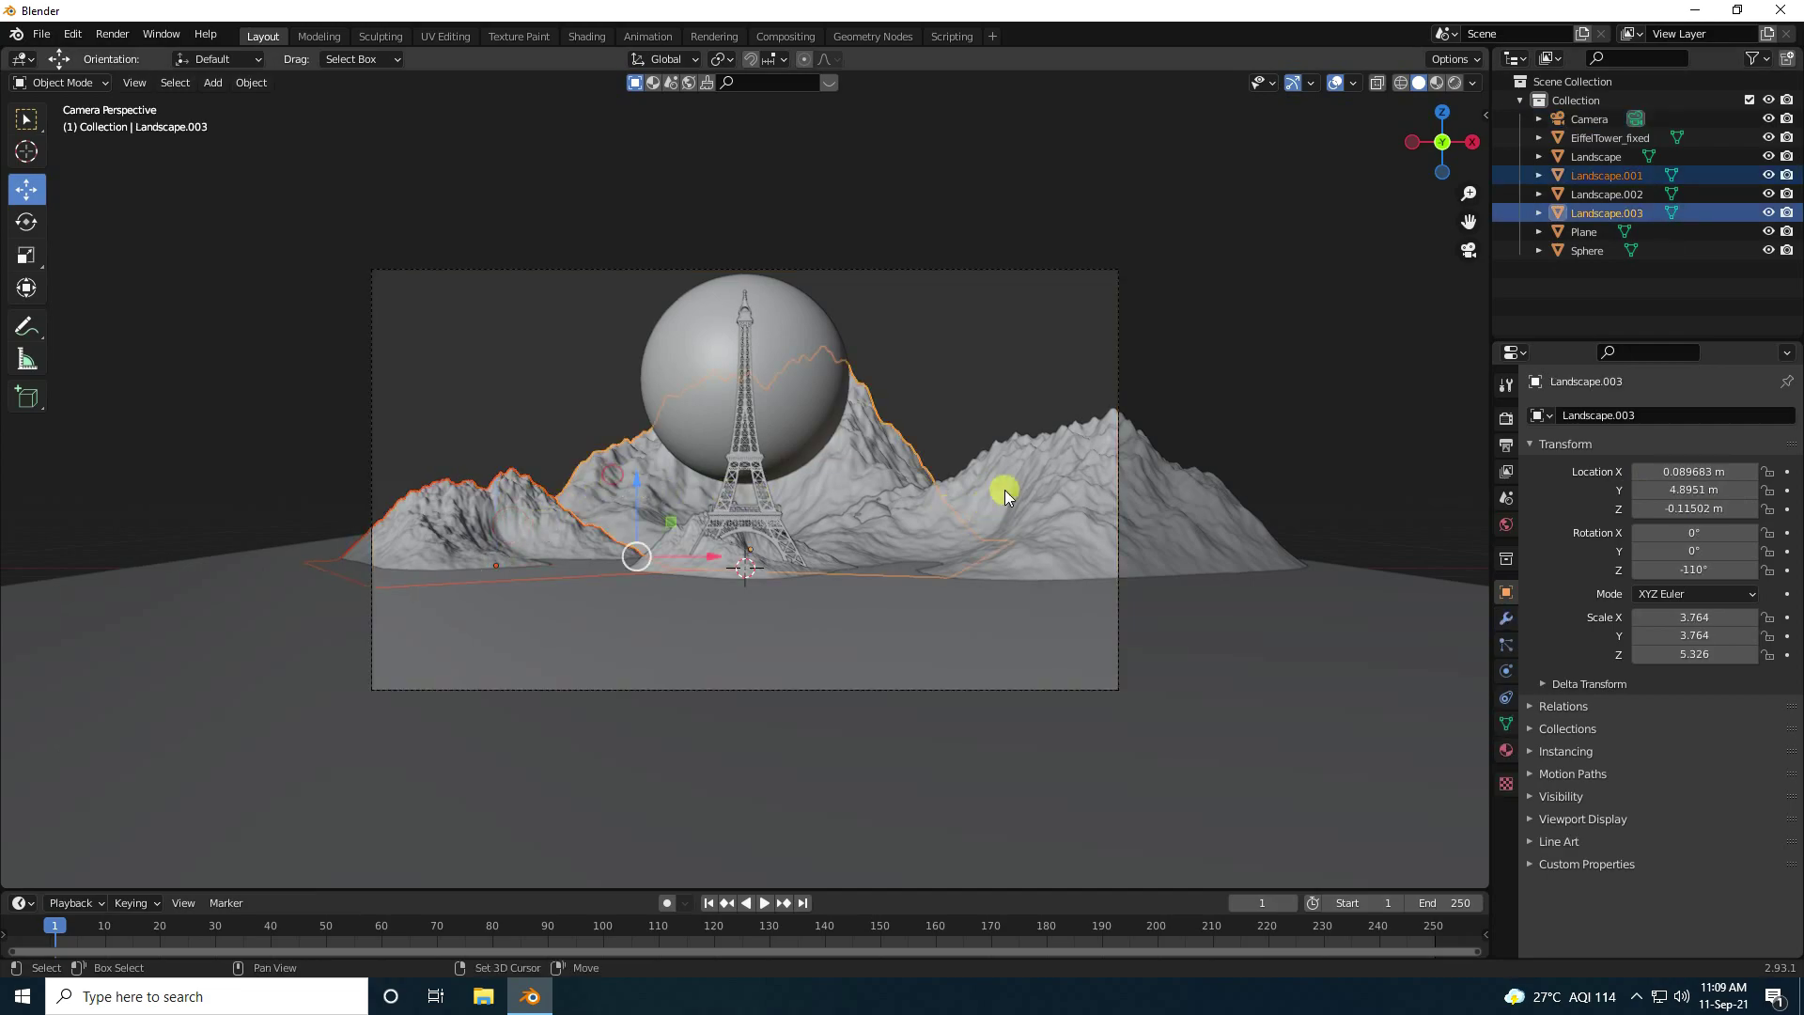
pyautogui.keyDown('shift'); pyautogui.click(1005, 489); pyautogui.keyUp('shift')
pyautogui.moveTo(825, 559); pyautogui.dragTo(774, 561)
# Pull the camera further back along Y to -12.45 m
pyautogui.click(773, 561)
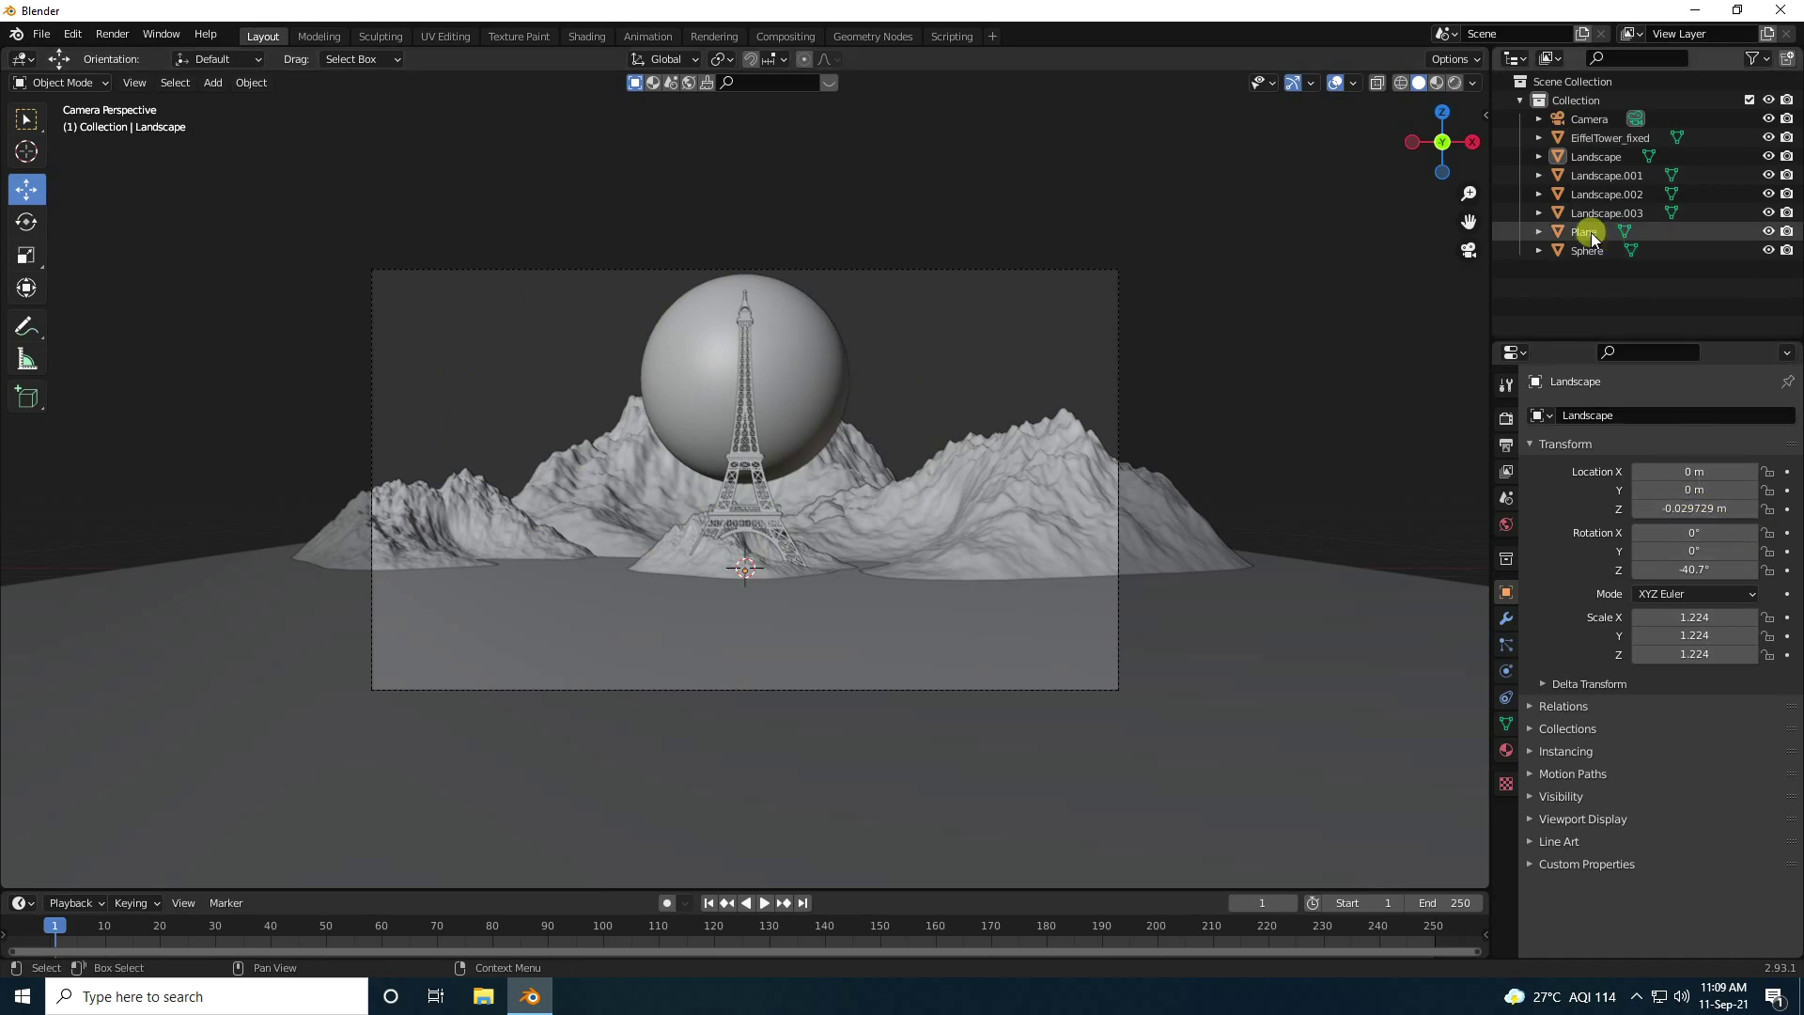
pyautogui.click(1588, 125)
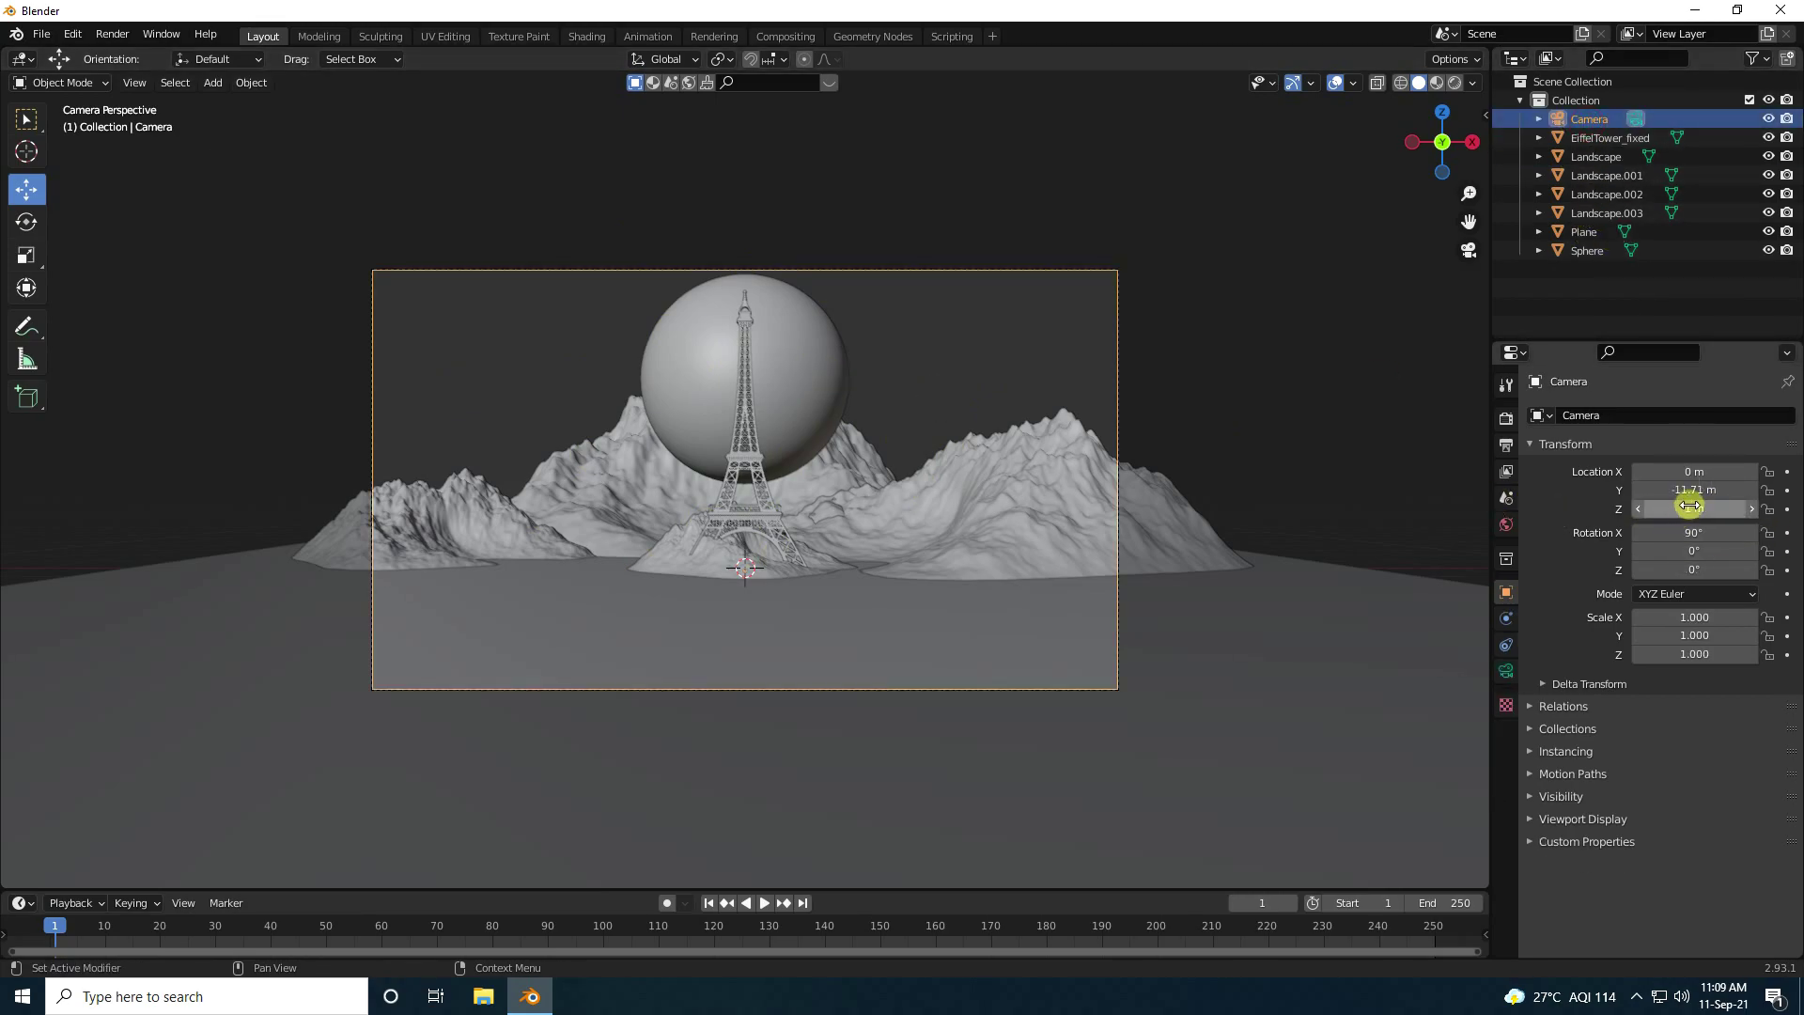
pyautogui.moveTo(1692, 487); pyautogui.dragTo(1598, 540)
# Scale the moon sphere down to 1.258
pyautogui.click(801, 388)
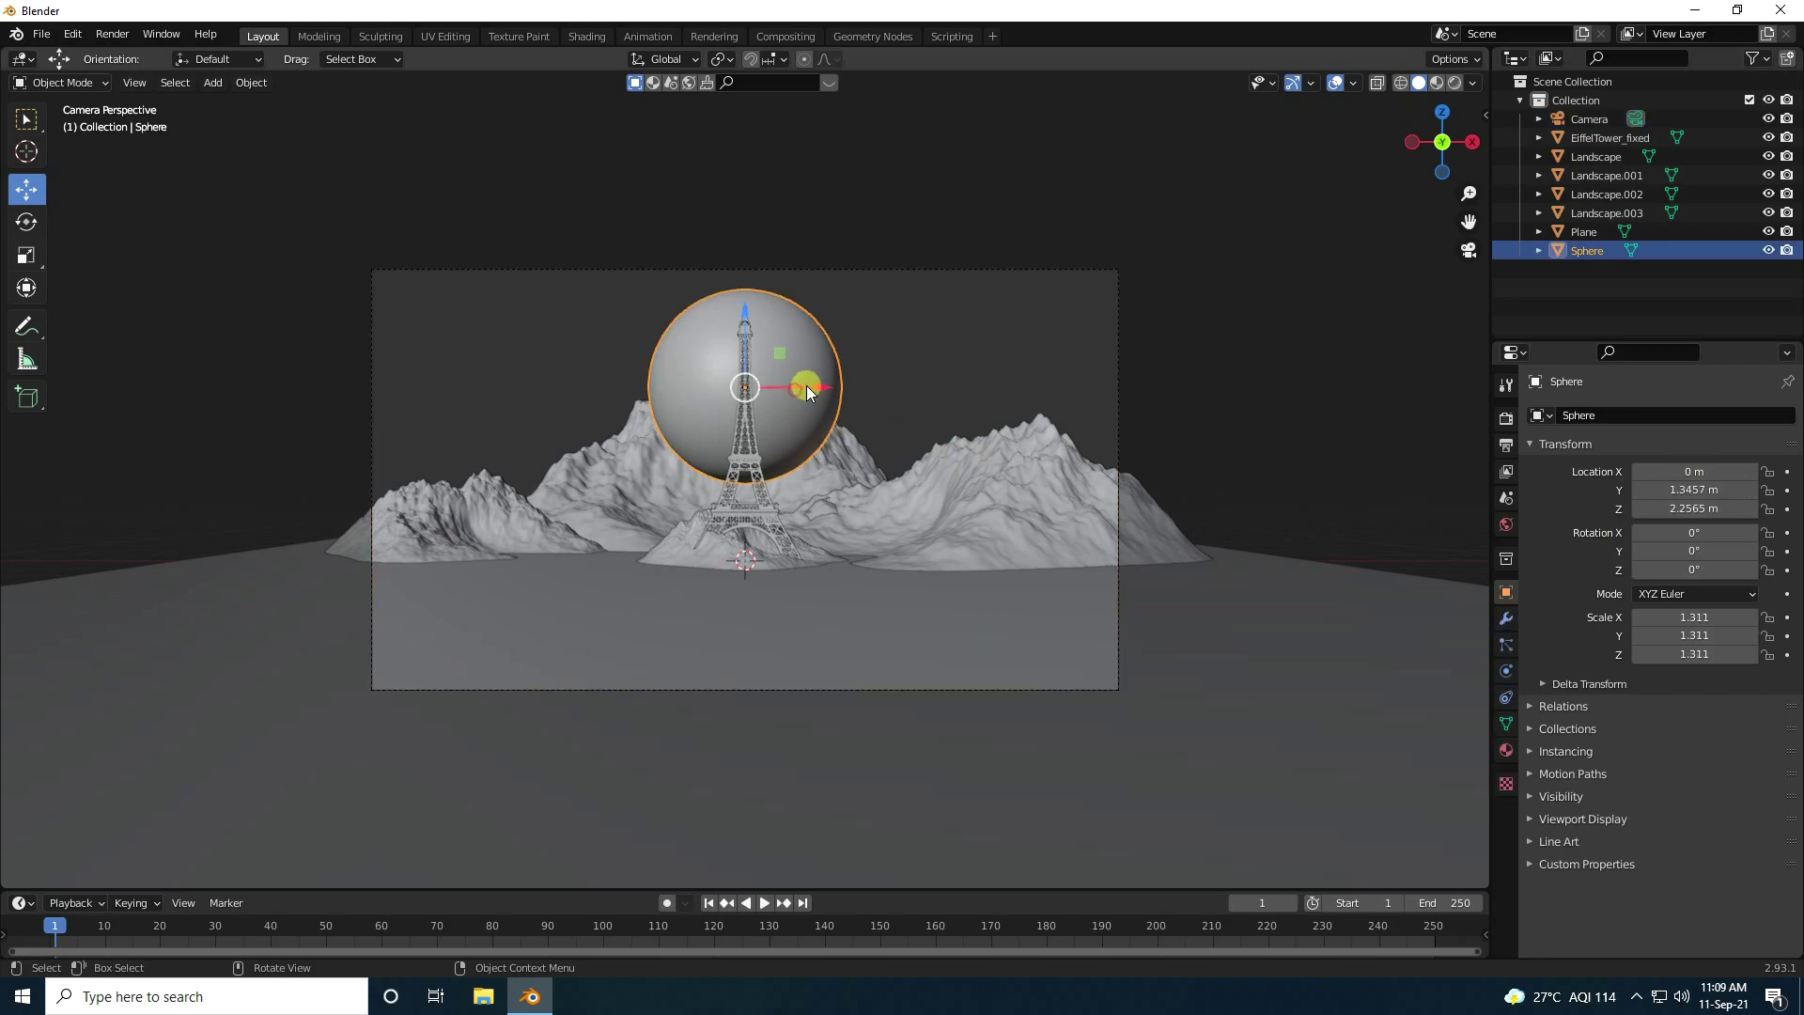
pyautogui.press('s')
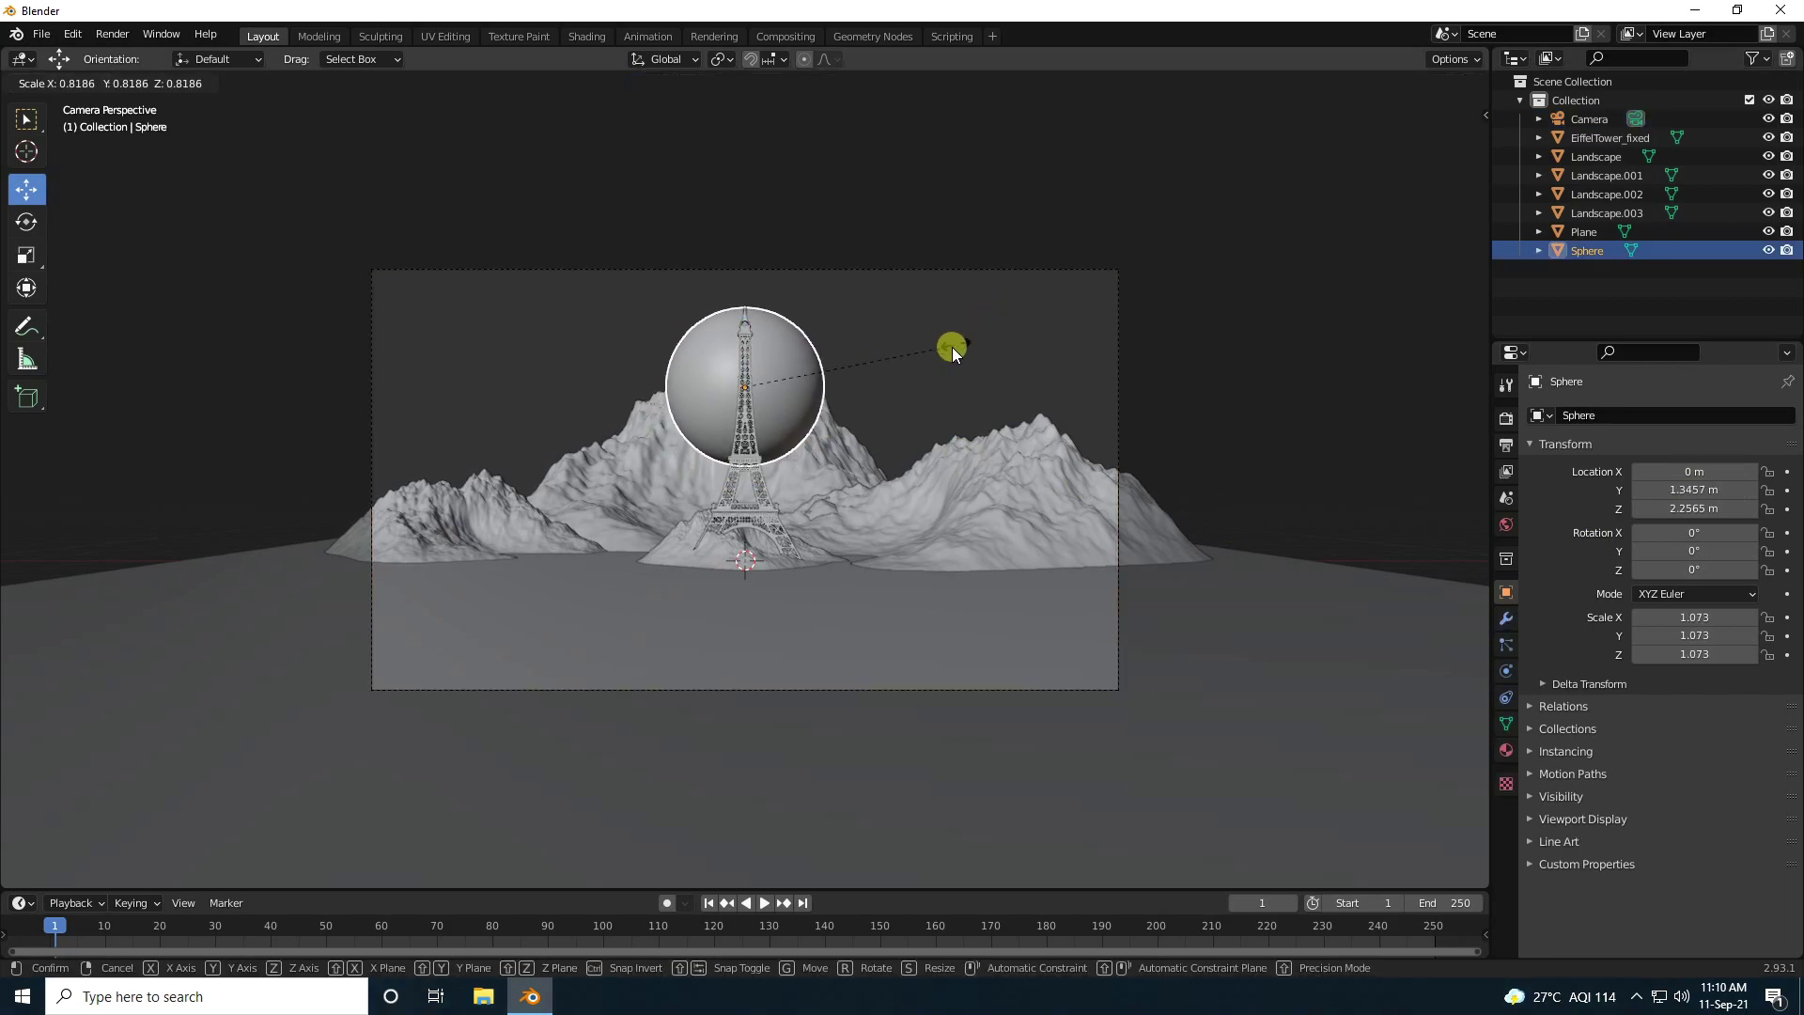
pyautogui.click(985, 318)
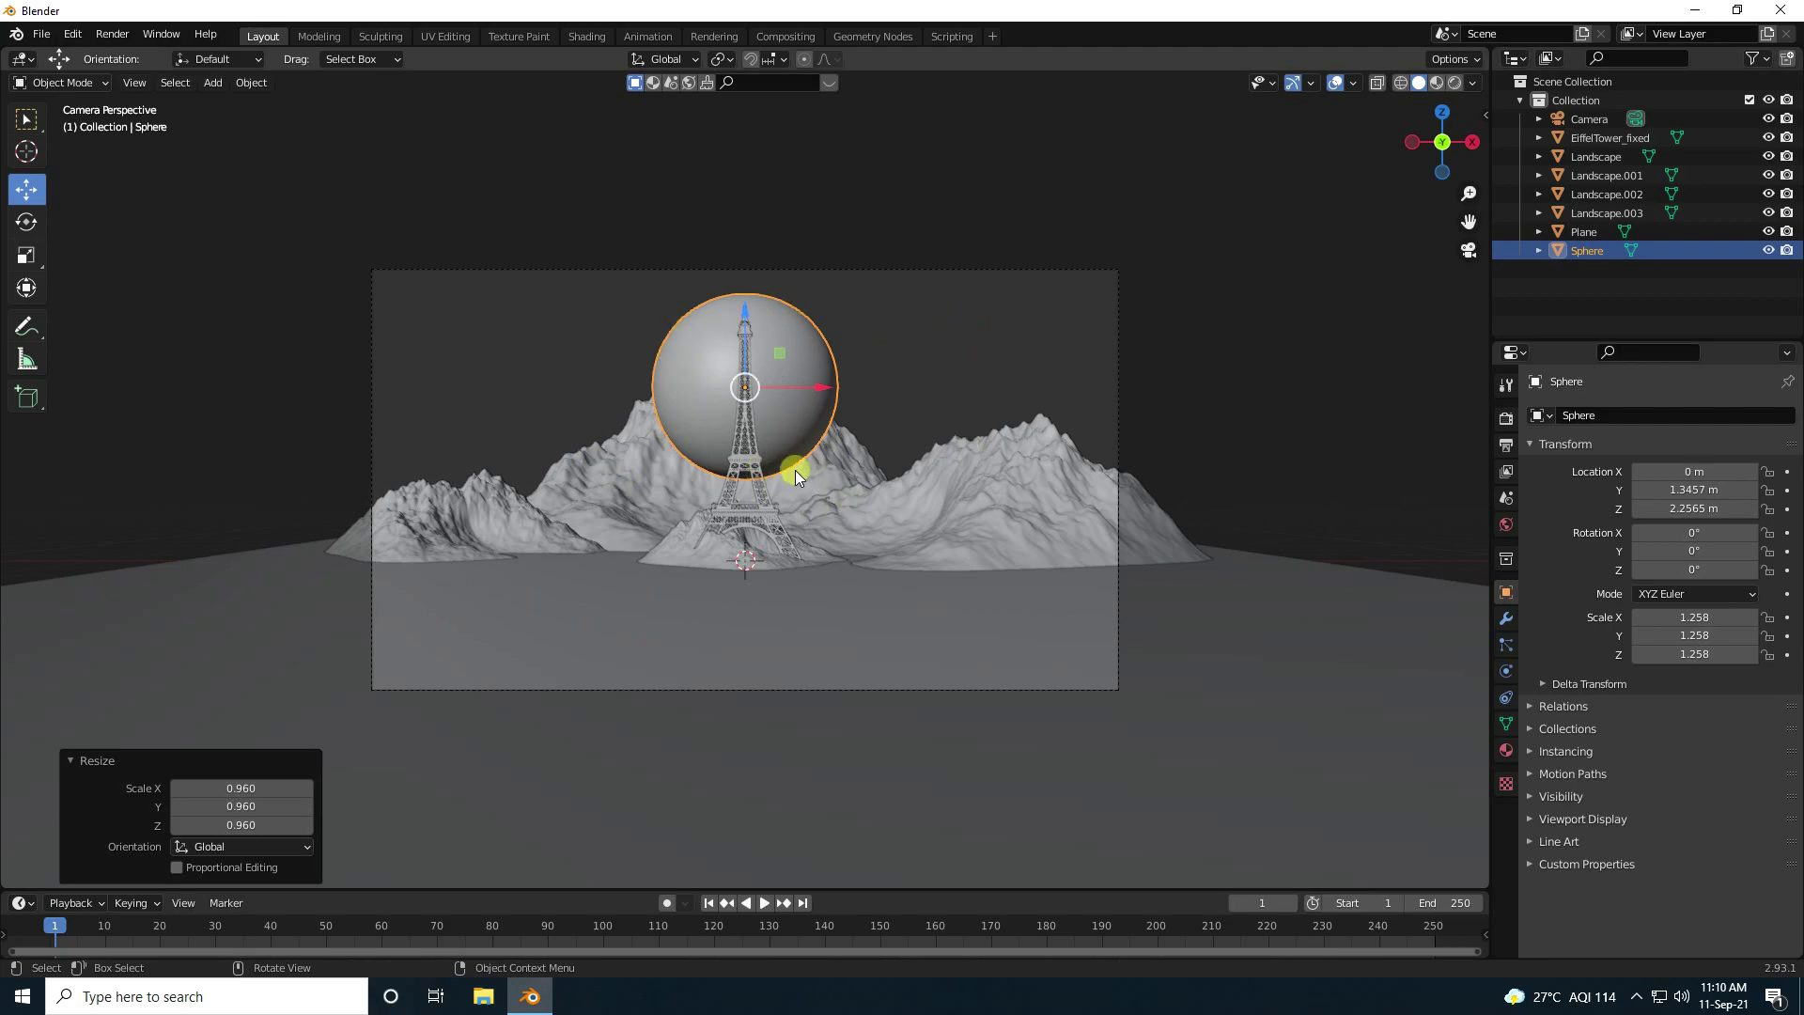
# Save the Blender scene from the File menu under the name v.blend on the Desktop
pyautogui.click(41, 37)
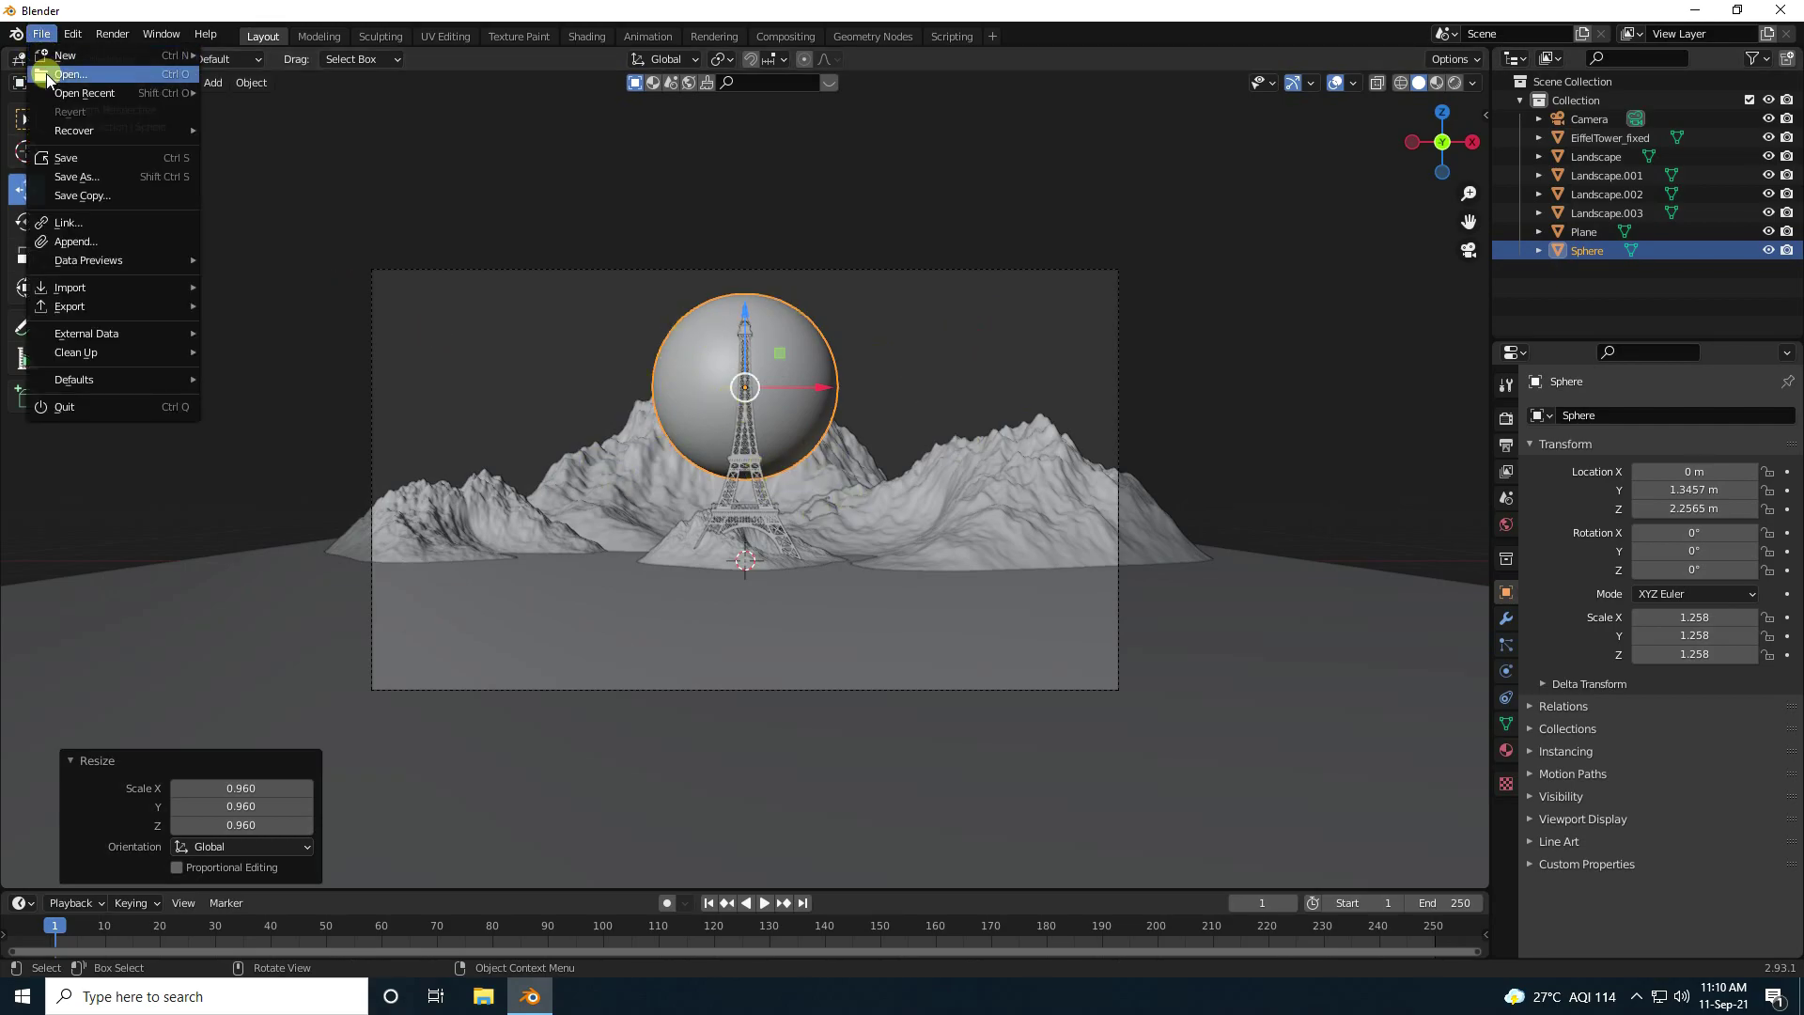
pyautogui.click(73, 155)
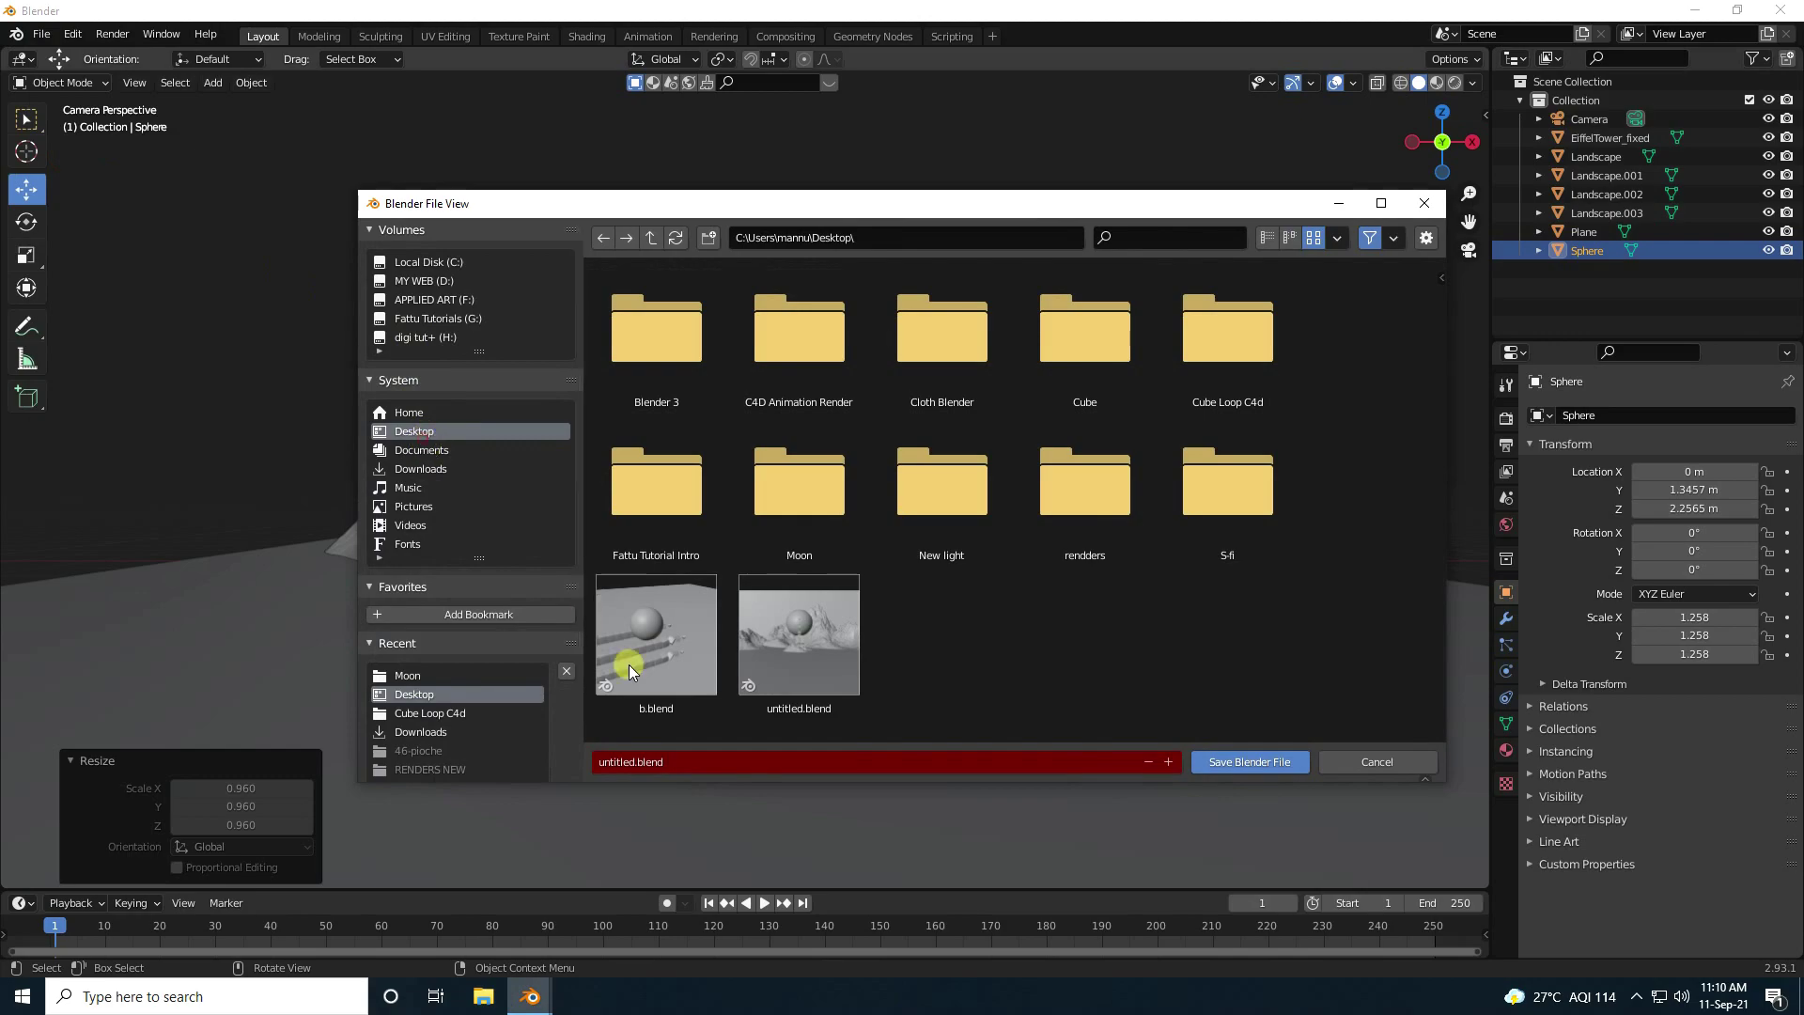
pyautogui.click(693, 763)
pyautogui.write('v')
pyautogui.click(1210, 762)
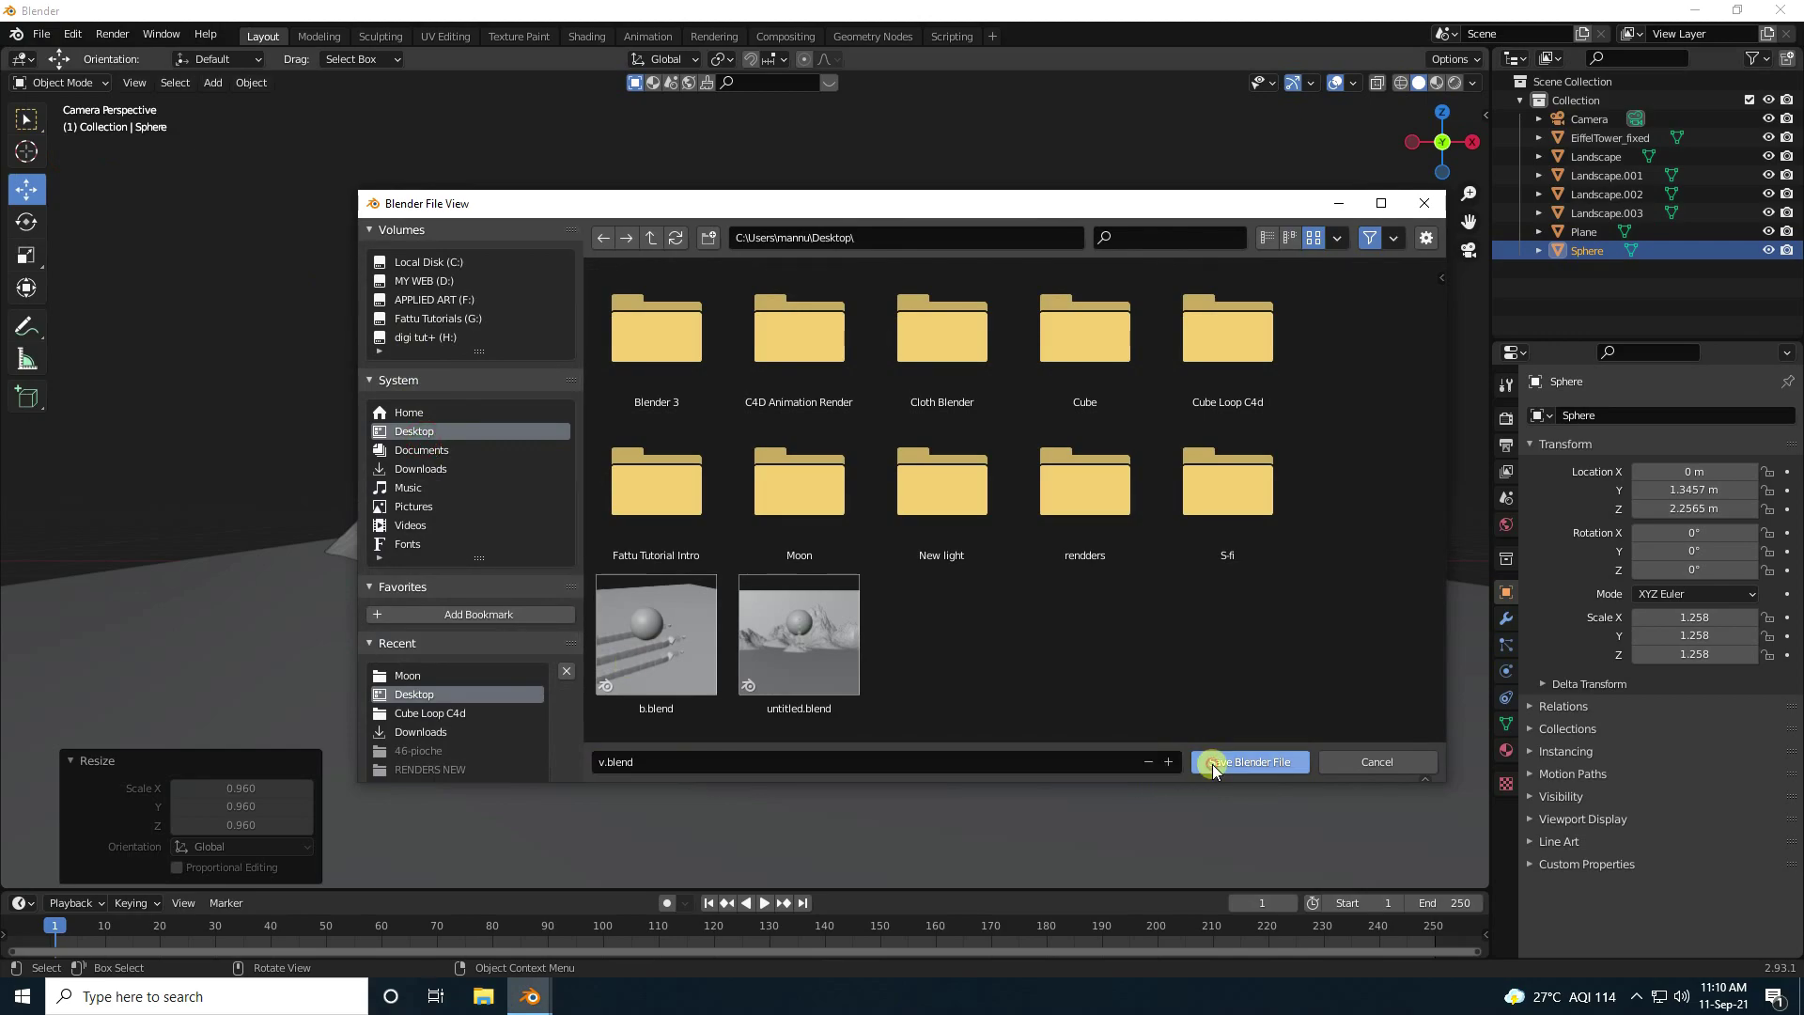
pyautogui.click(1212, 762)
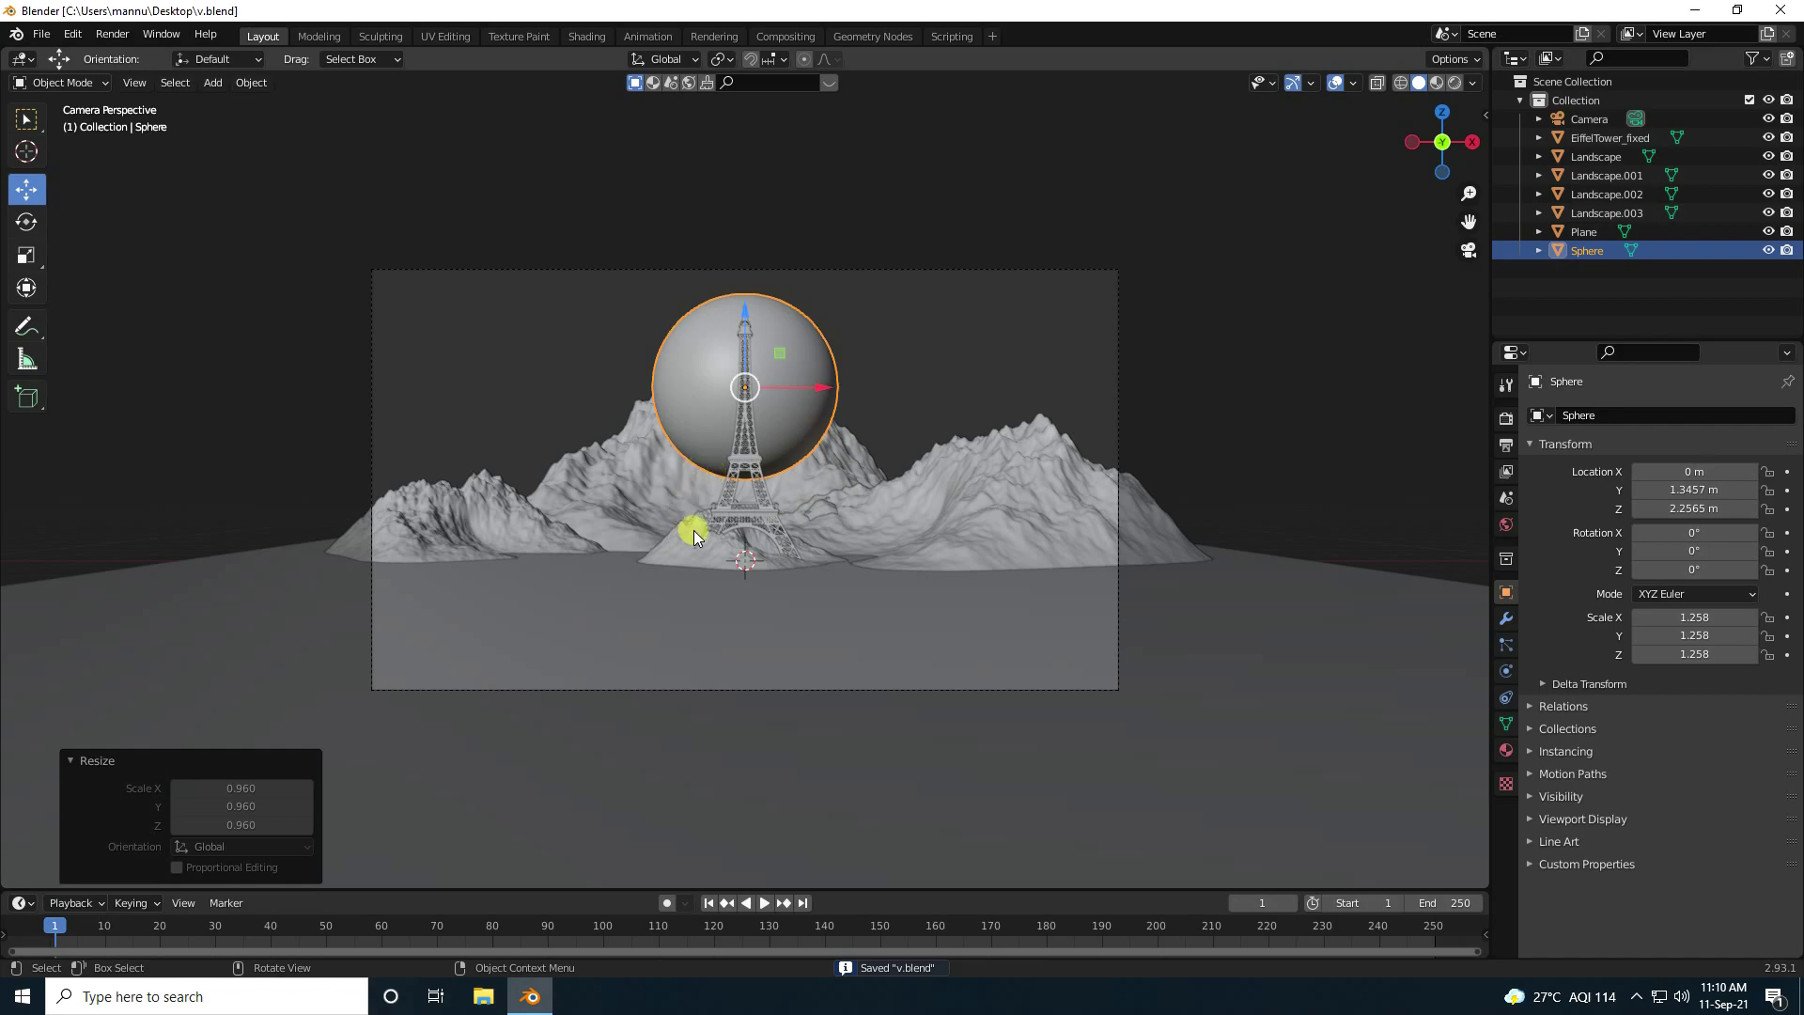
# Turn the enlarged timeline into a Shader Editor and add a new material to the moon sphere
pyautogui.click(697, 350)
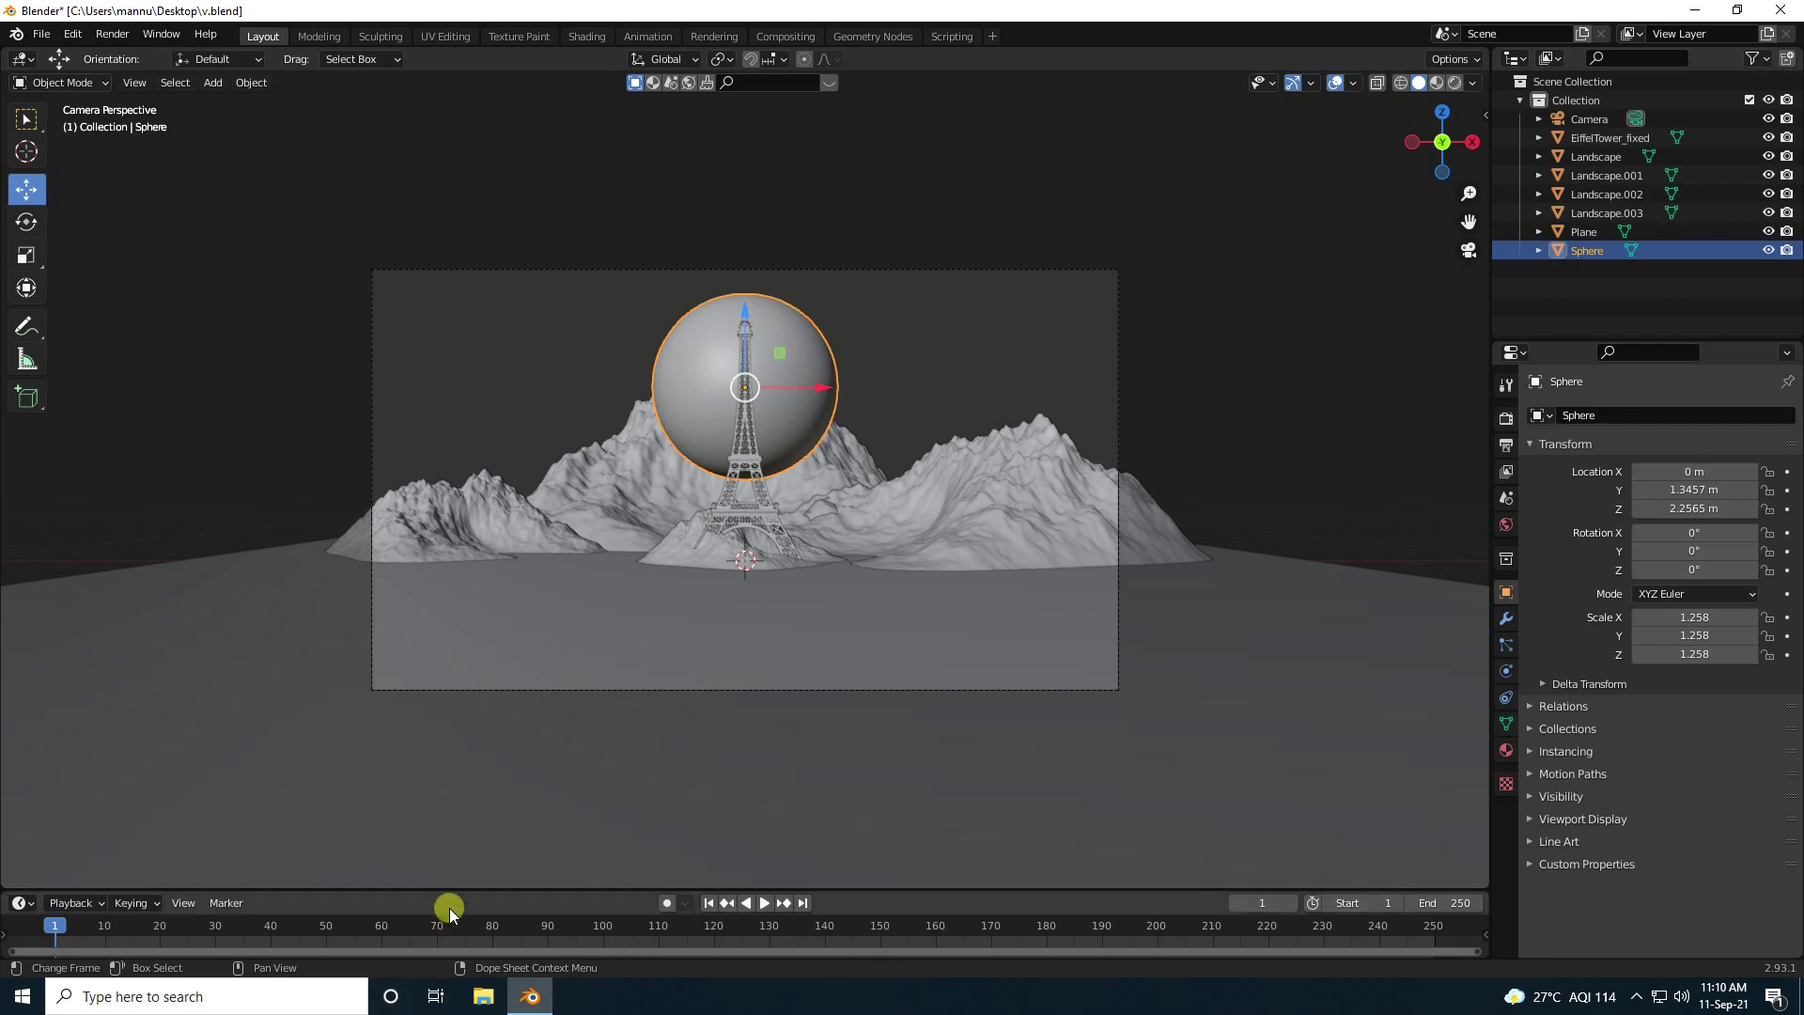
pyautogui.moveTo(458, 890); pyautogui.dragTo(516, 629)
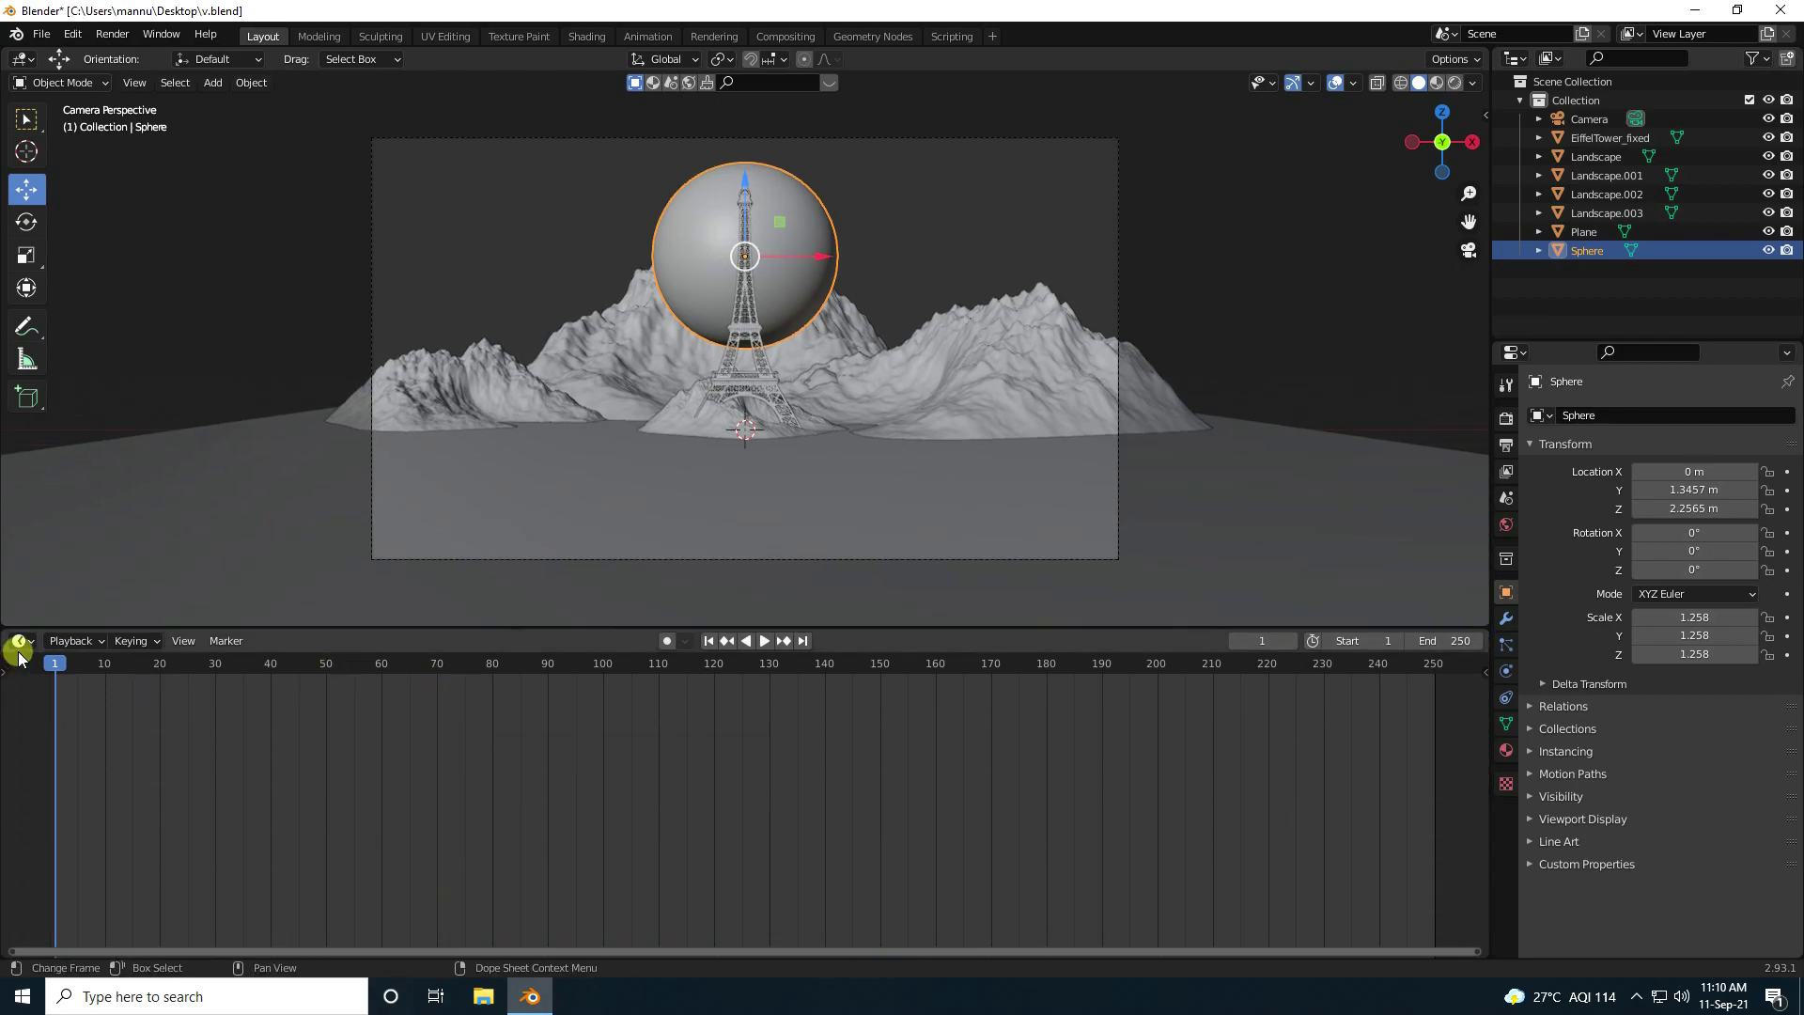
pyautogui.click(21, 640)
pyautogui.click(67, 839)
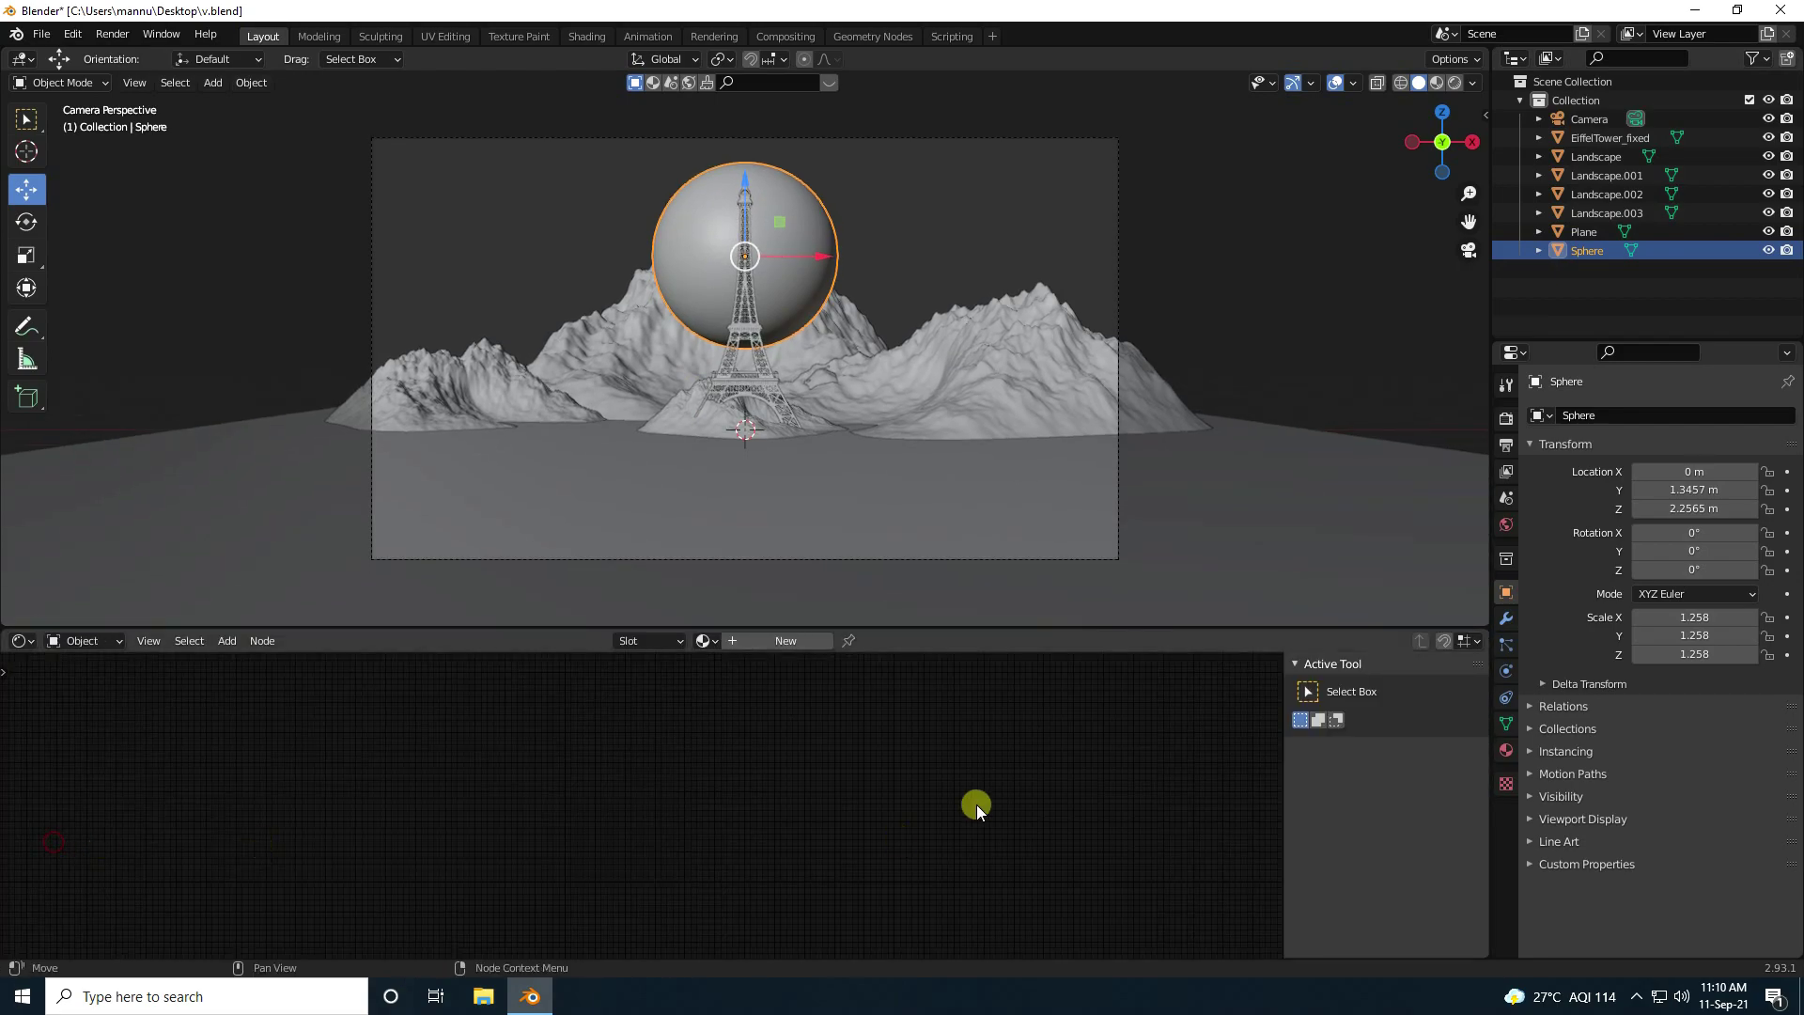
pyautogui.click(735, 644)
pyautogui.scroll(4, 624, 737)
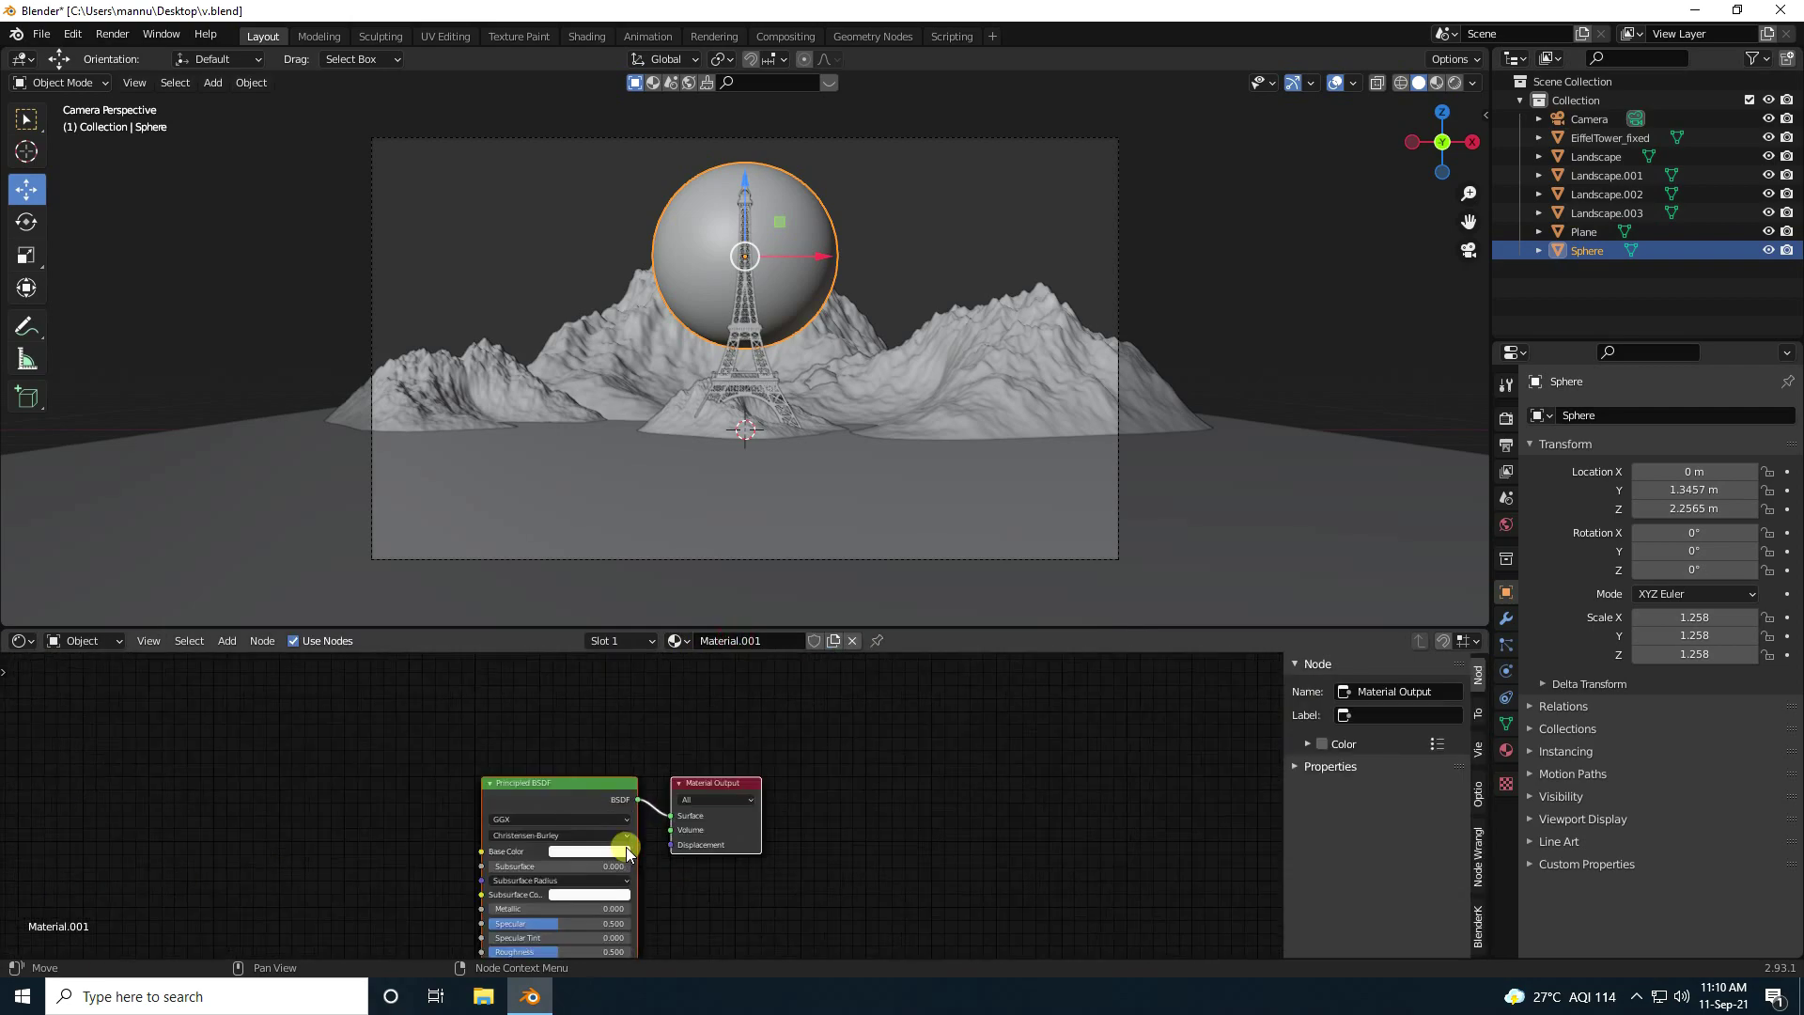
pyautogui.moveTo(624, 737); pyautogui.dragTo(984, 792, button='middle')
pyautogui.scroll(-1, 940, 757)
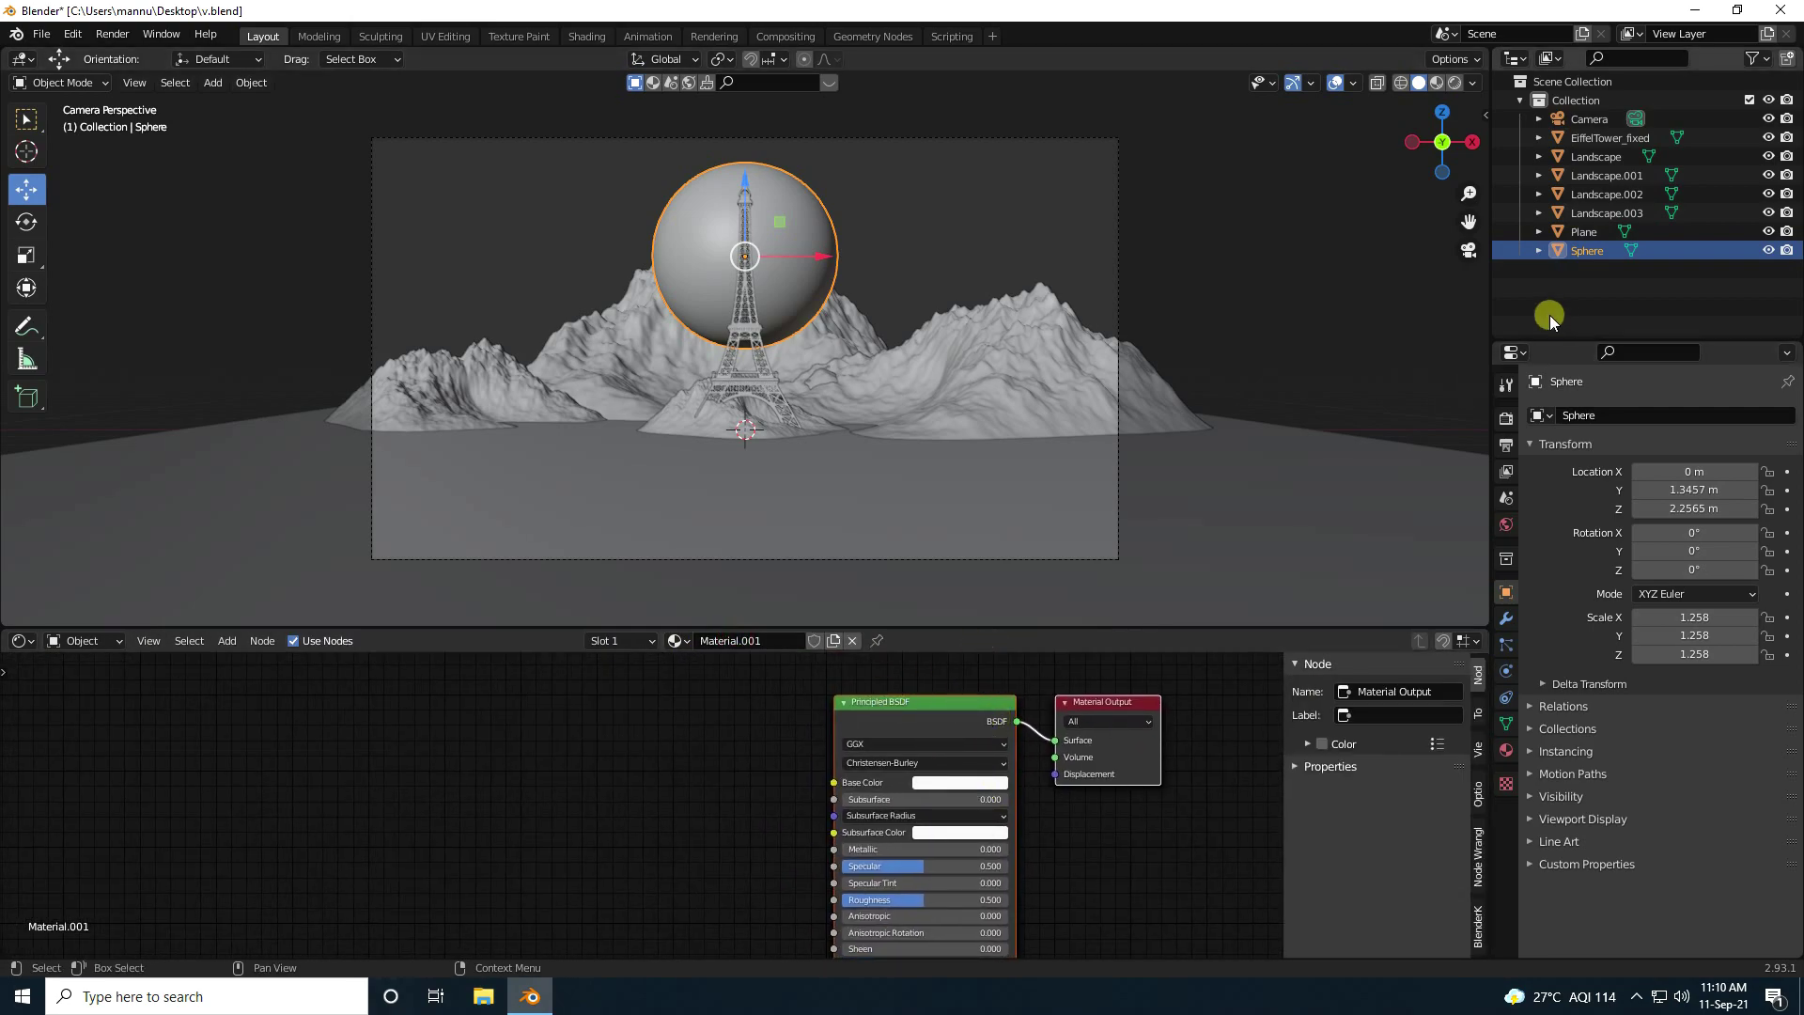
# Change the sphere material's surface shader to Emission
pyautogui.click(930, 706)
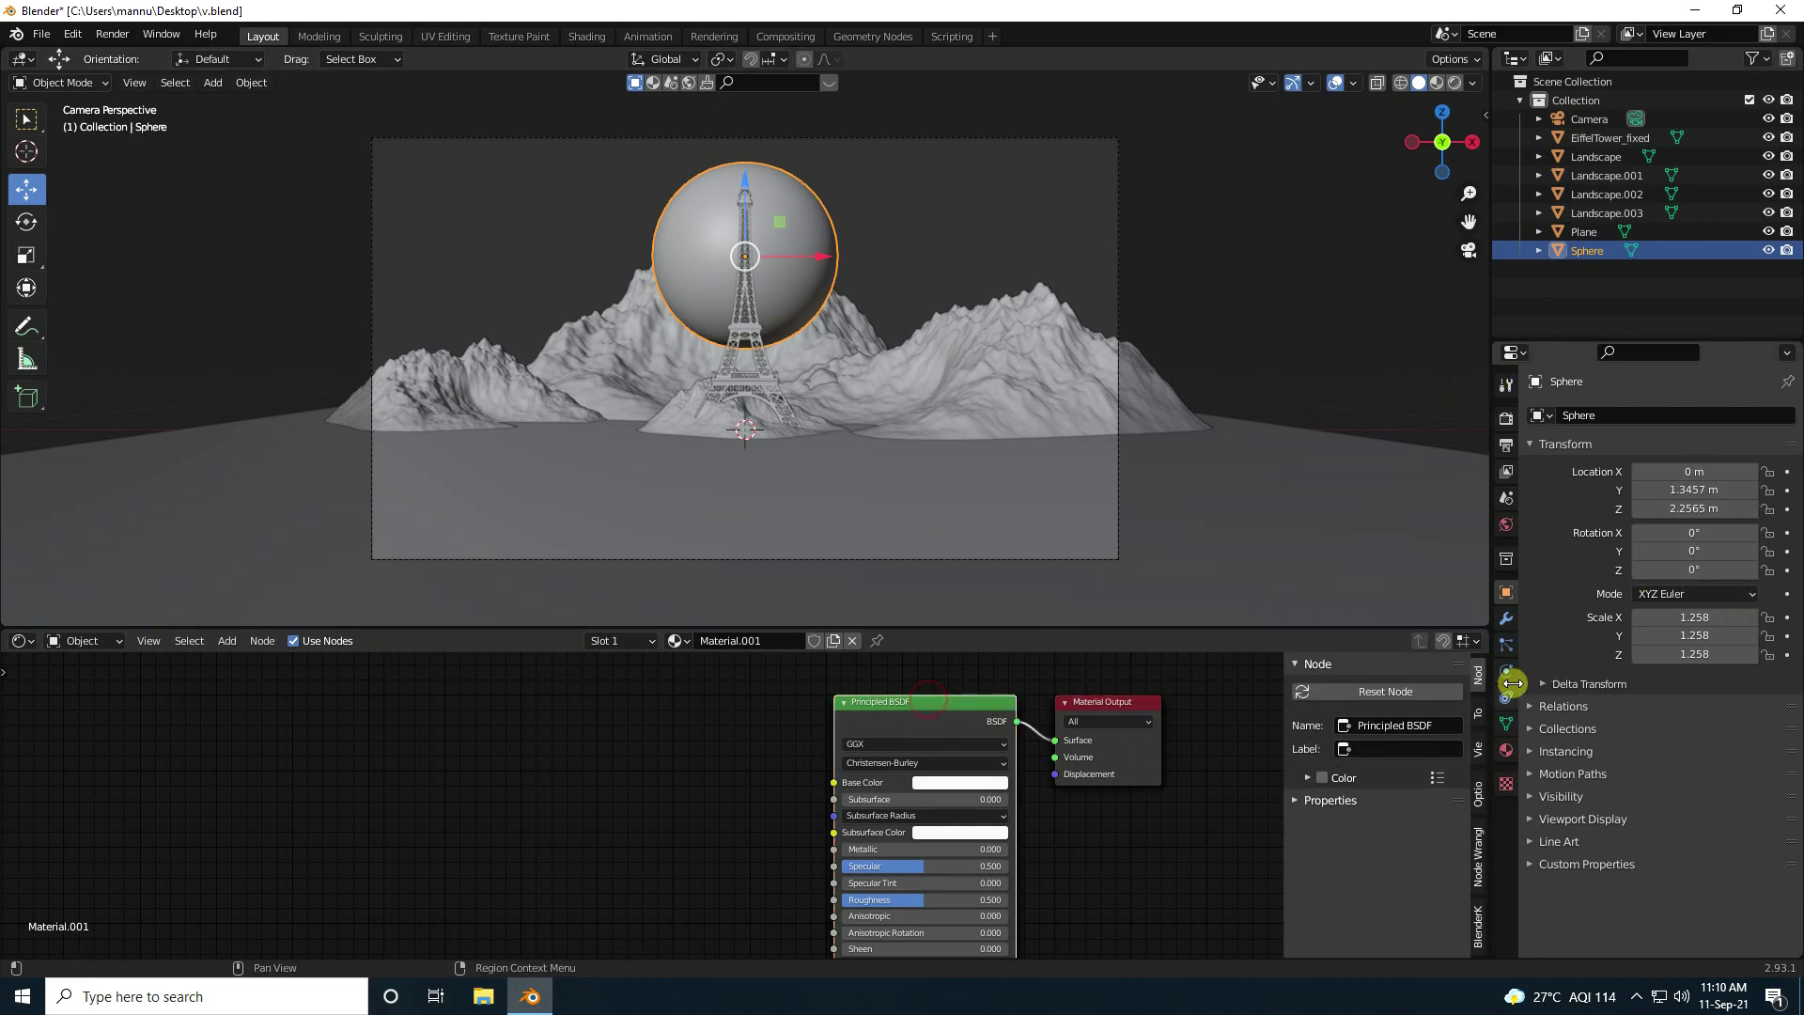
pyautogui.click(1506, 750)
pyautogui.click(1658, 608)
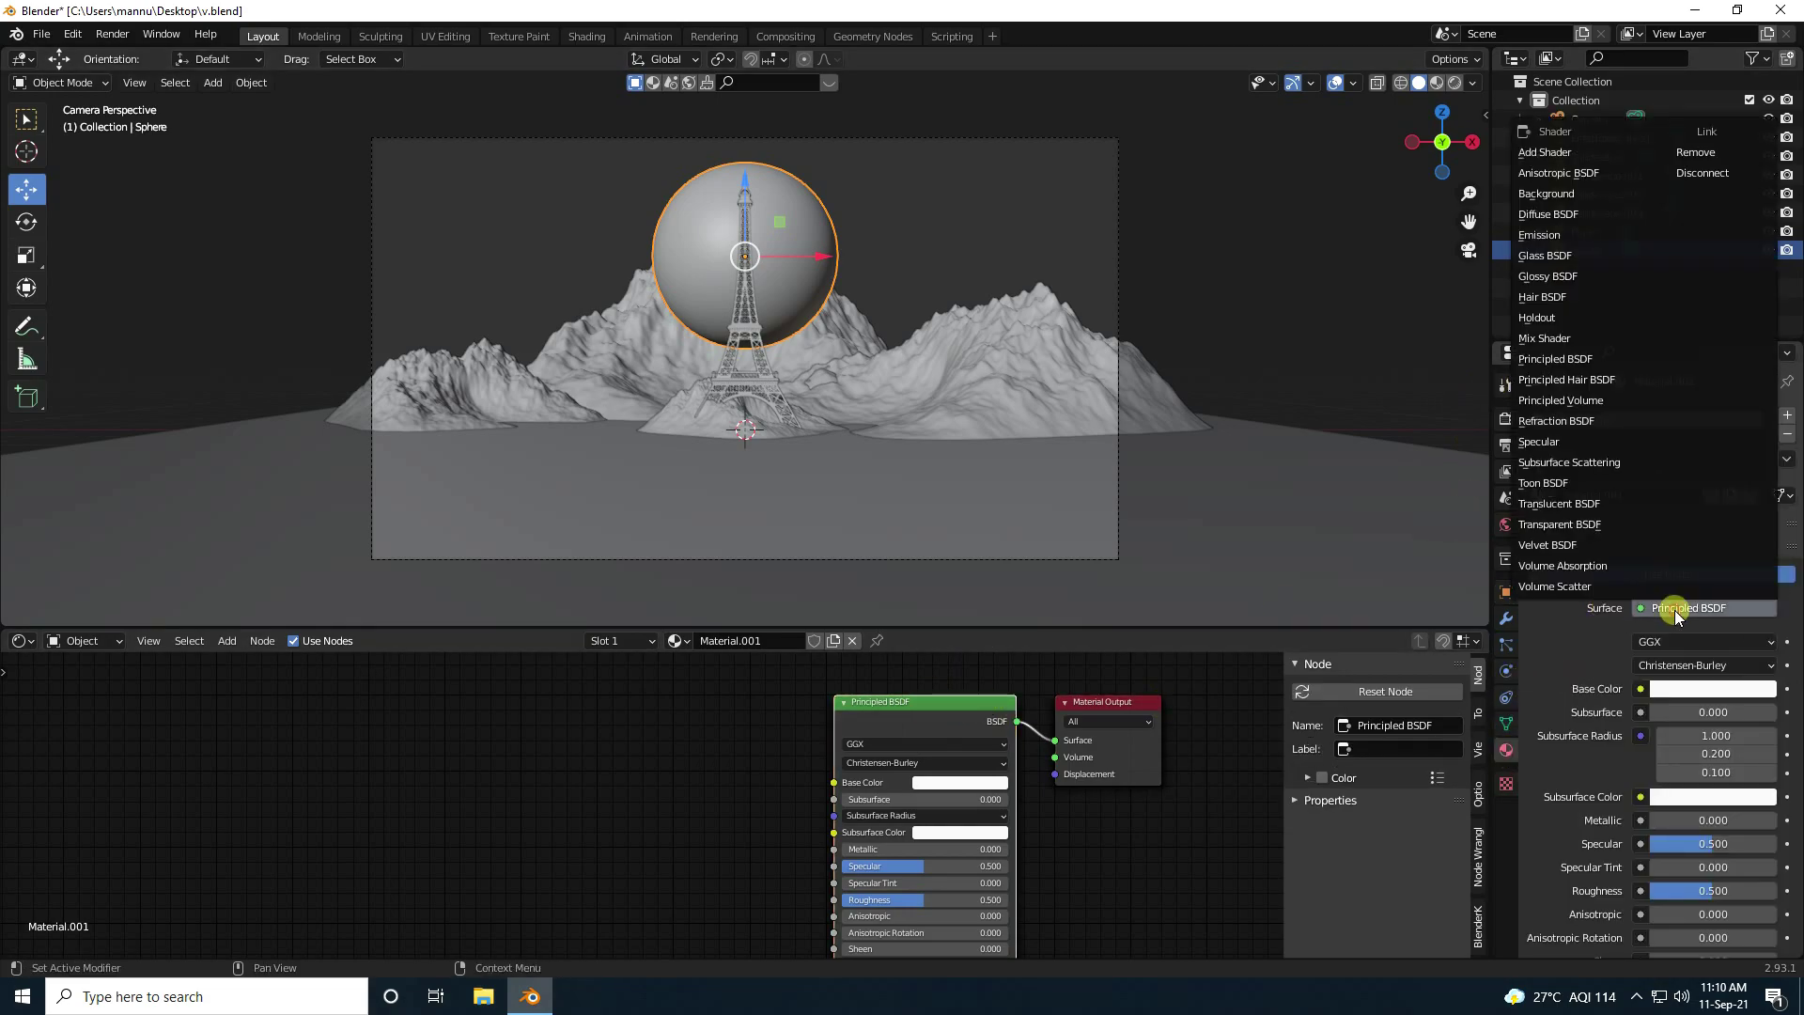
pyautogui.click(1549, 235)
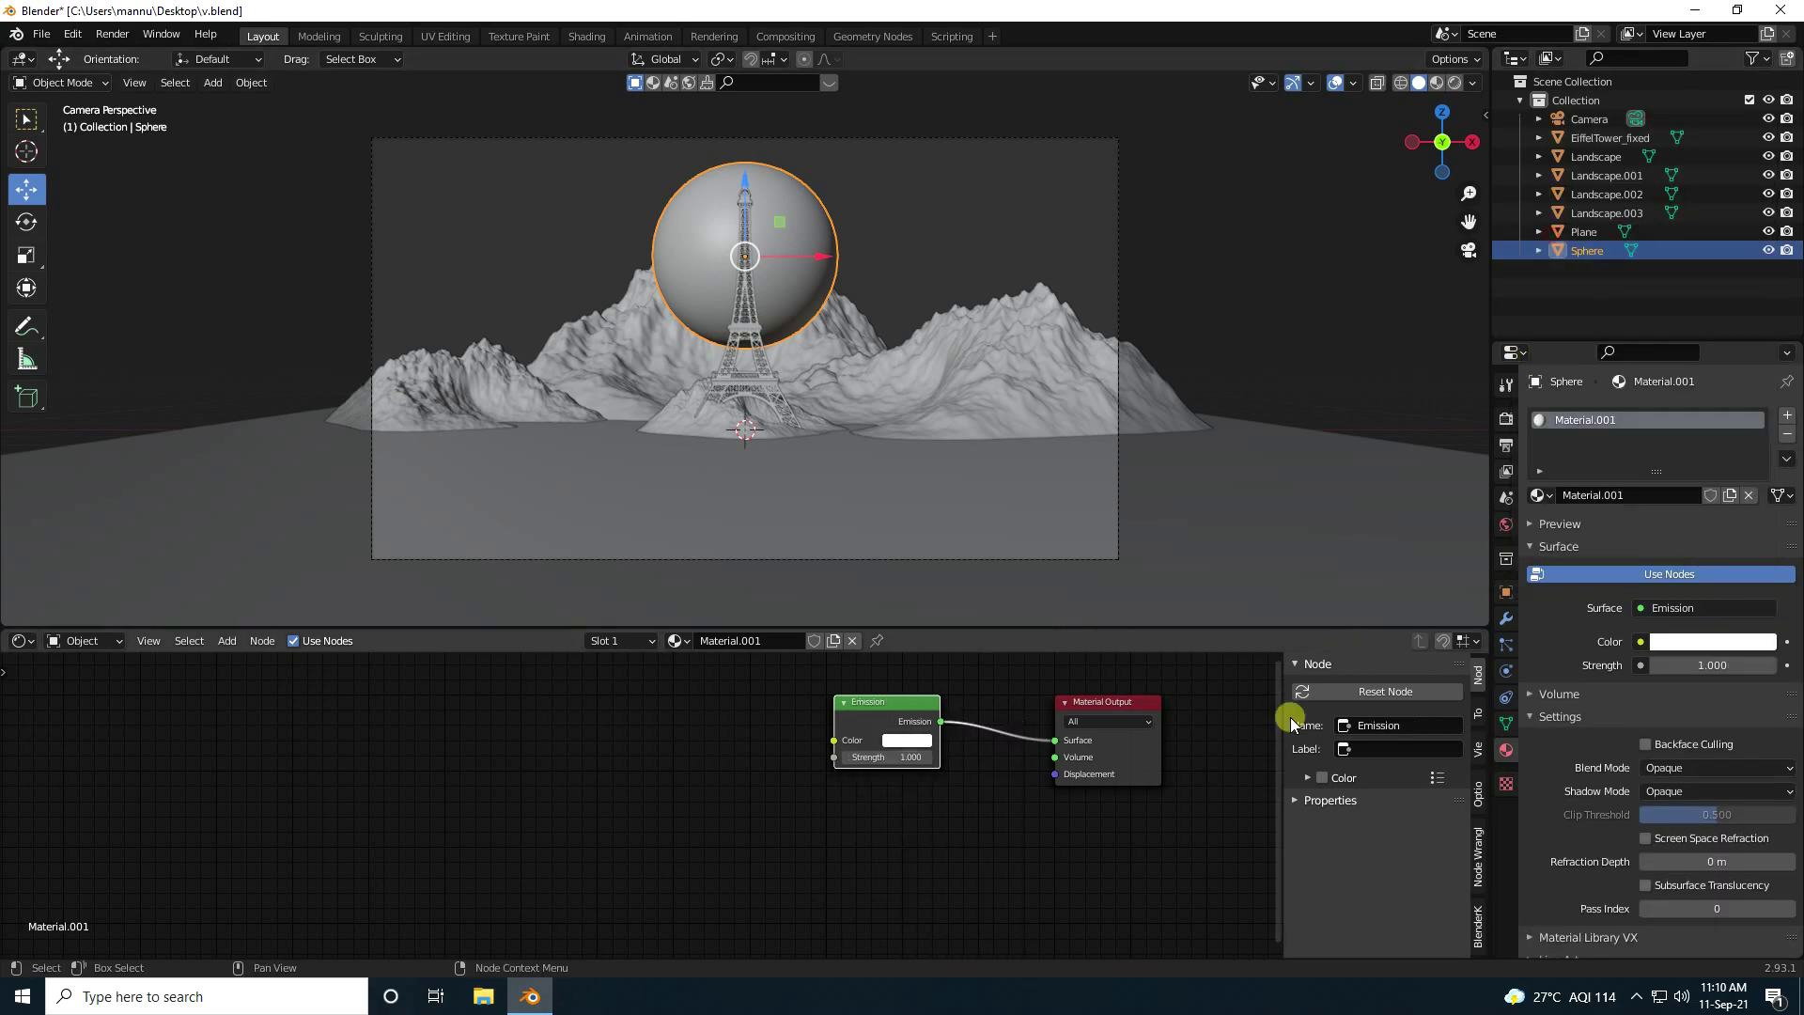
# Add Image Texture, Mapping and Texture Coordinate nodes feeding the Emission colour with Ctrl+T
pyautogui.click(785, 733)
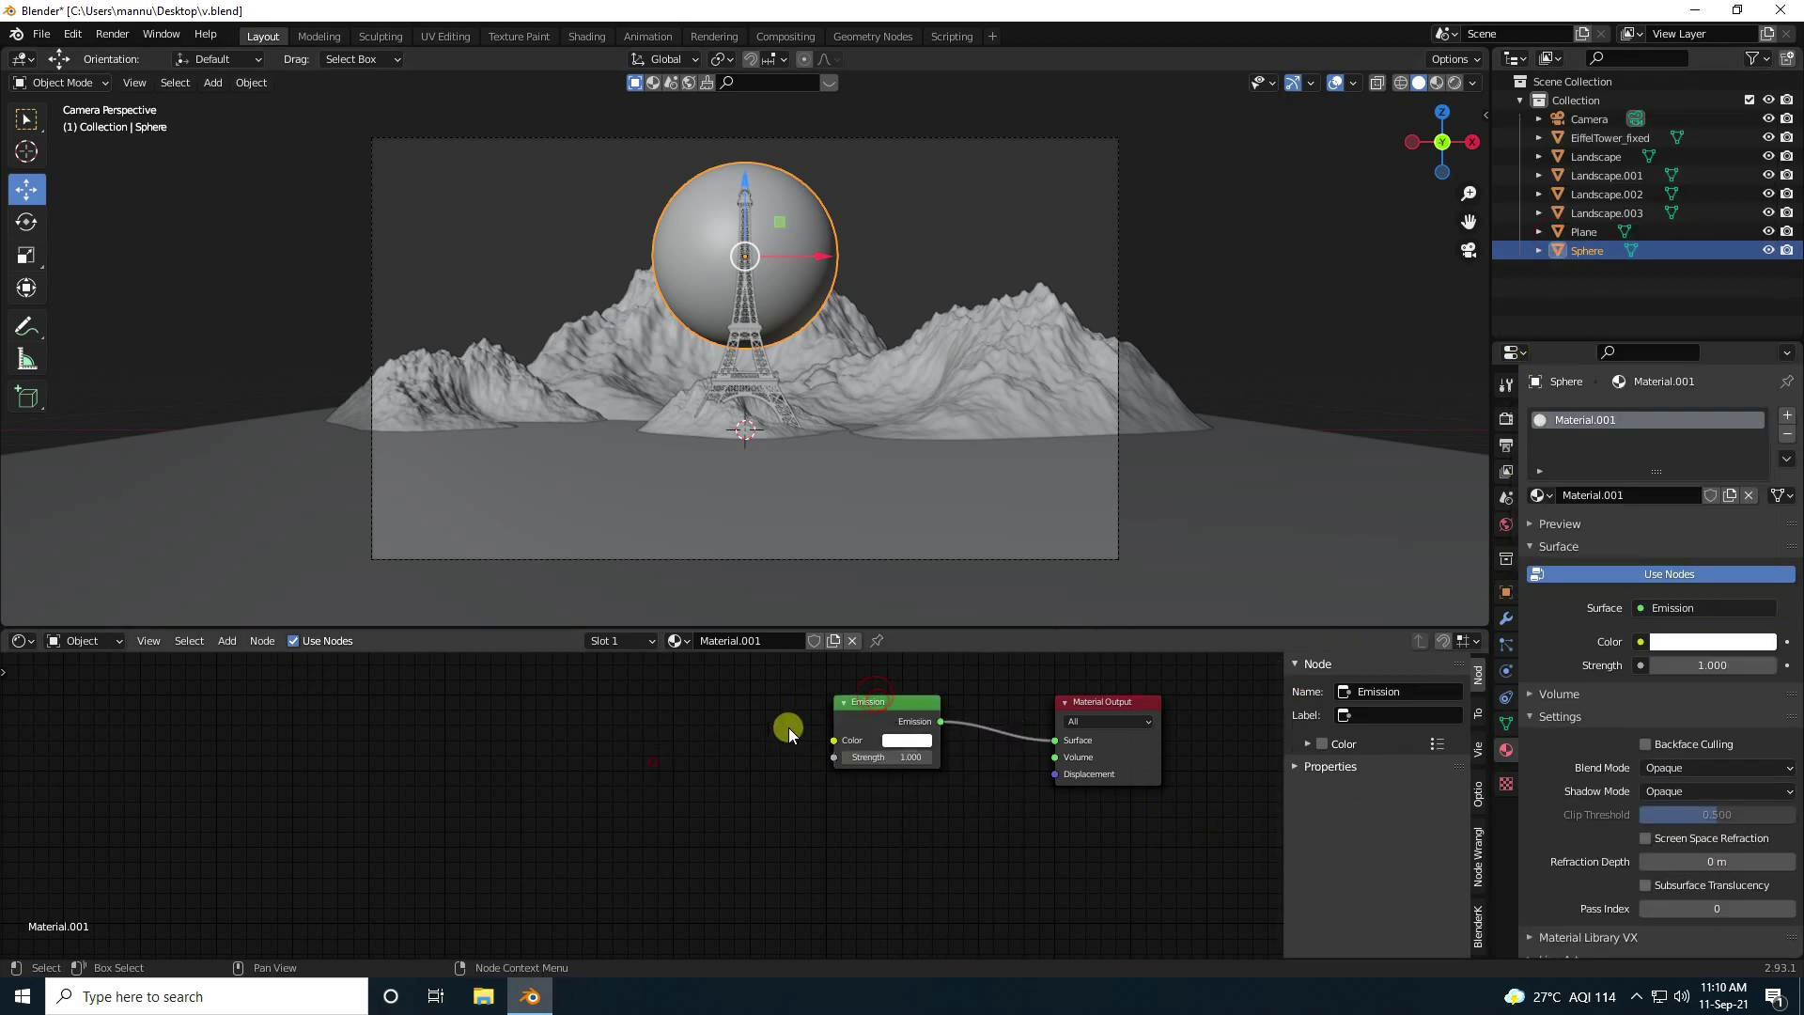
pyautogui.click(866, 713)
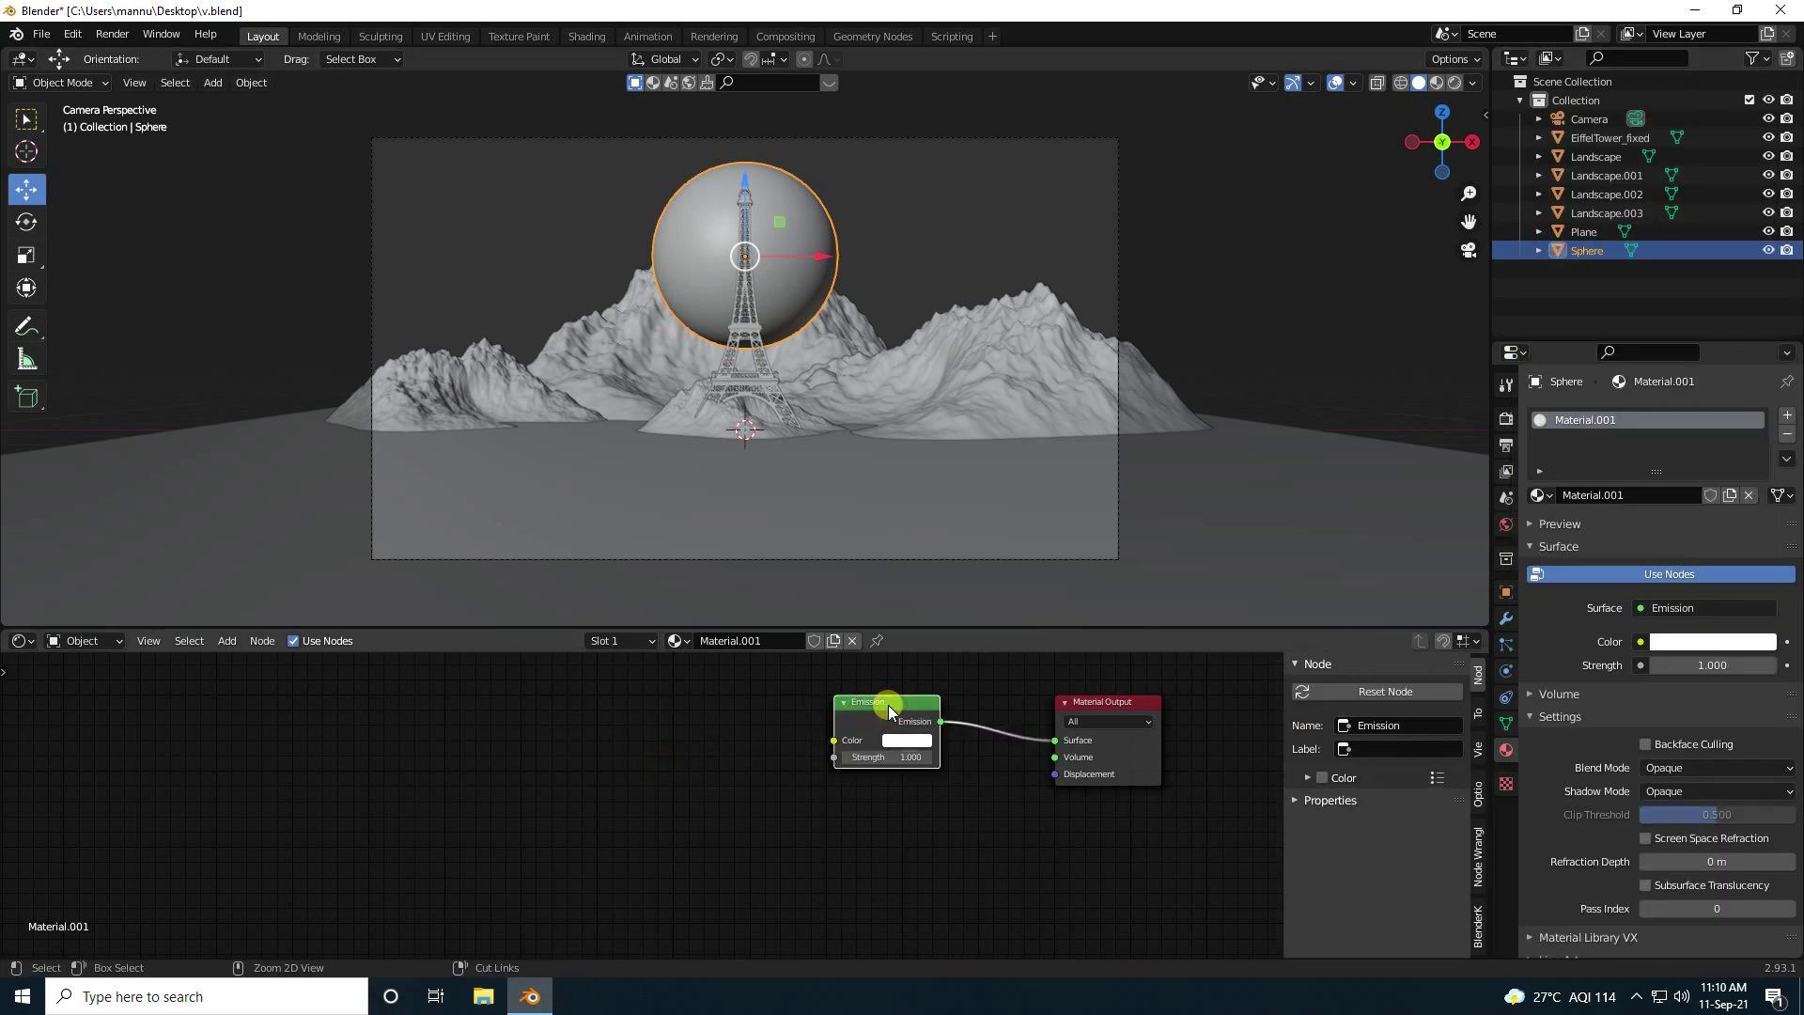
pyautogui.hotkey('ctrl', 't')
pyautogui.moveTo(709, 849); pyautogui.dragTo(737, 906, button='middle')
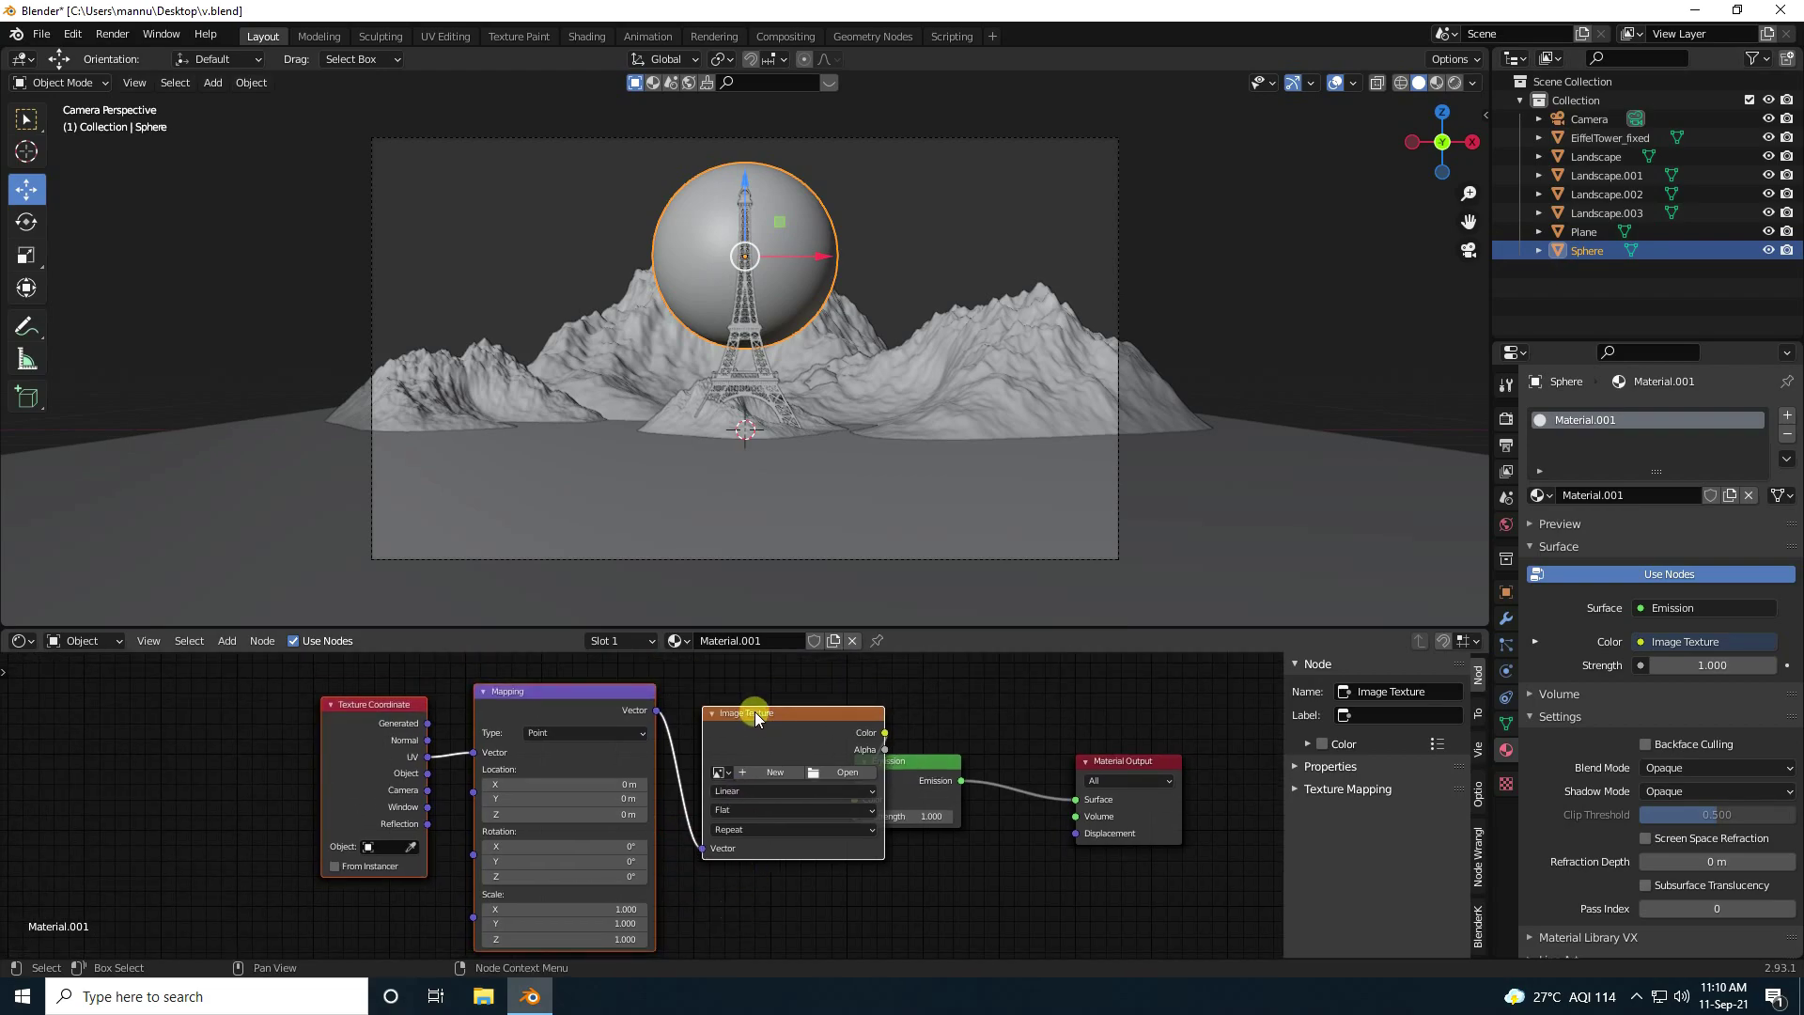
pyautogui.moveTo(756, 717); pyautogui.dragTo(628, 720)
# Load 8k_mercury.jpg from the Desktop's Moon folder into the Image Texture node
pyautogui.click(568, 683)
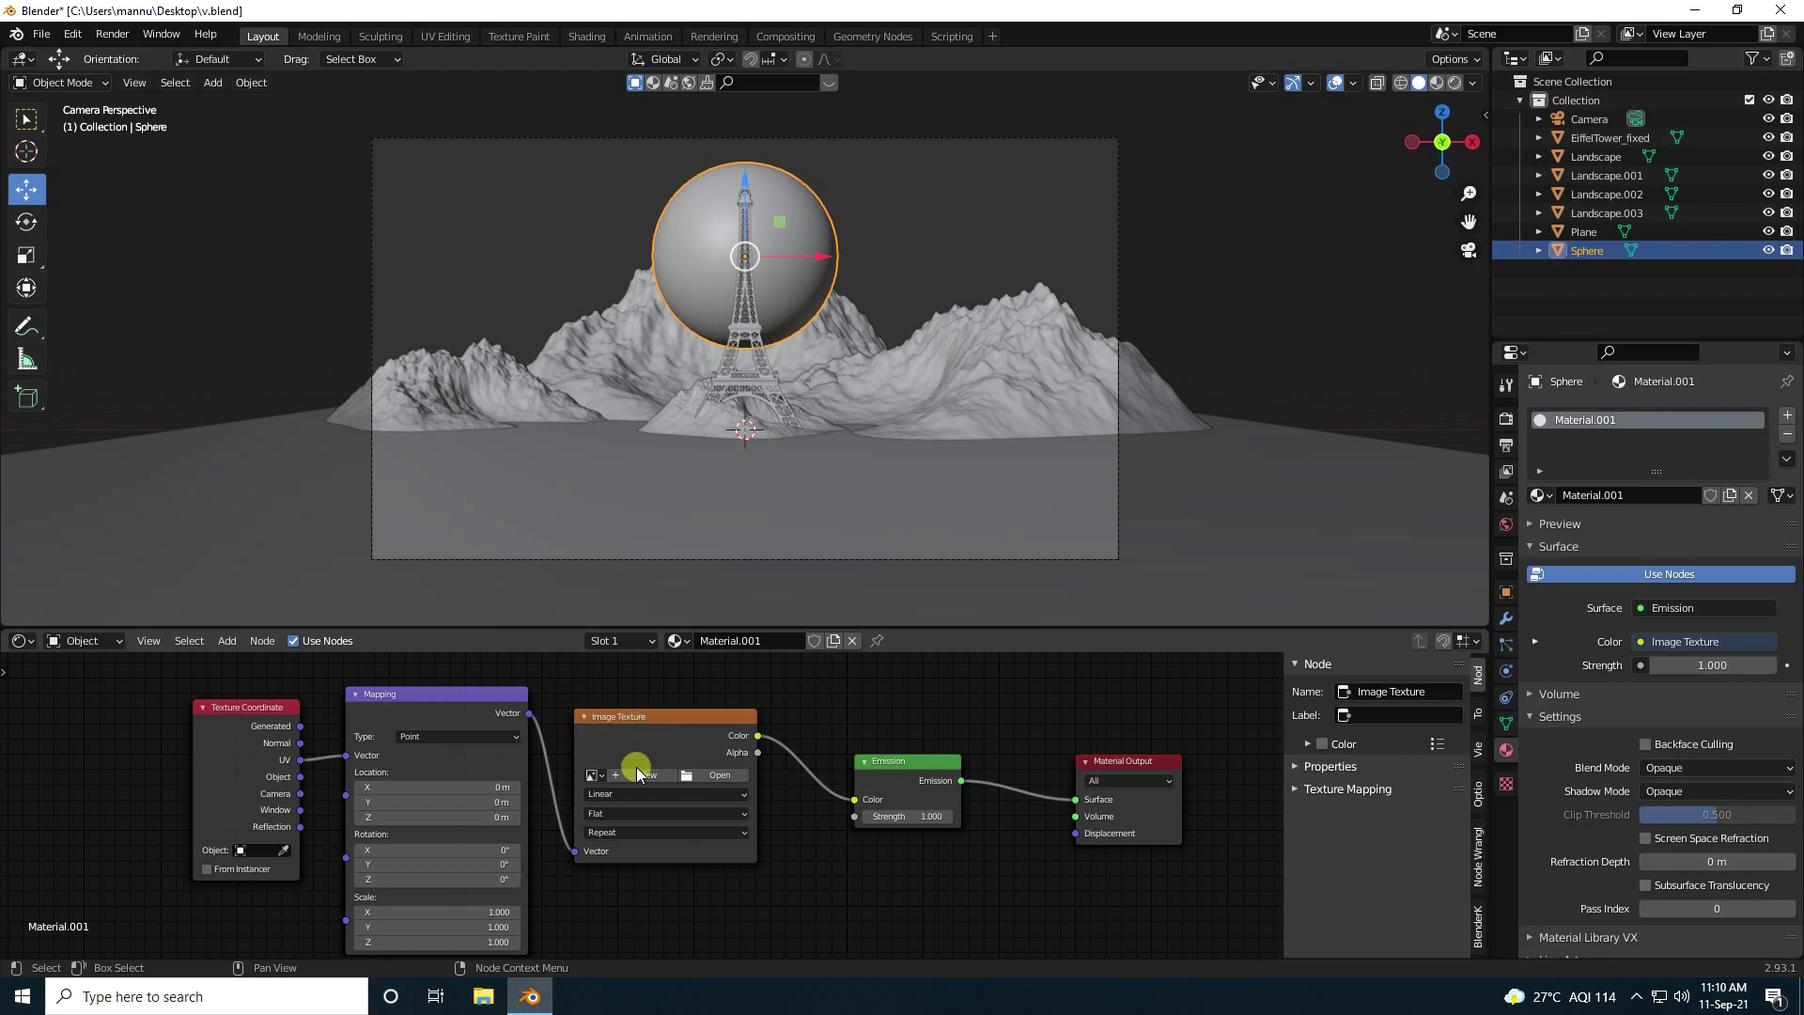
pyautogui.click(700, 783)
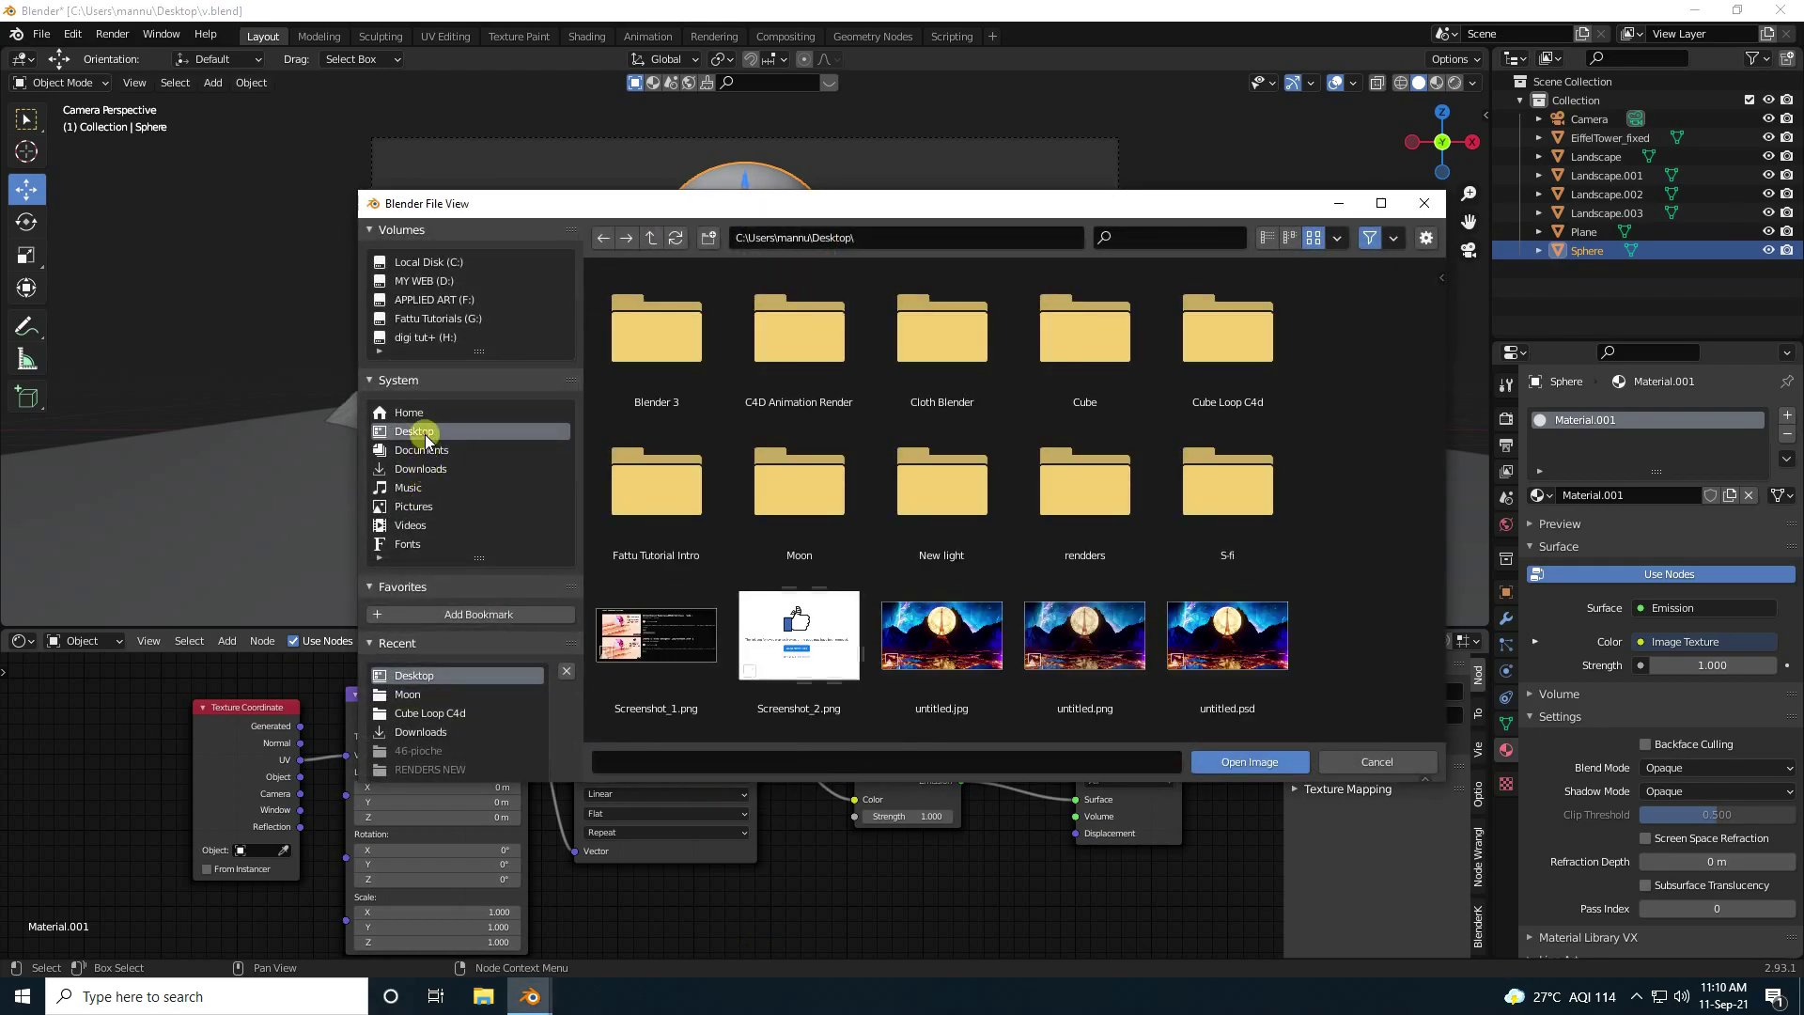
pyautogui.doubleClick(778, 483)
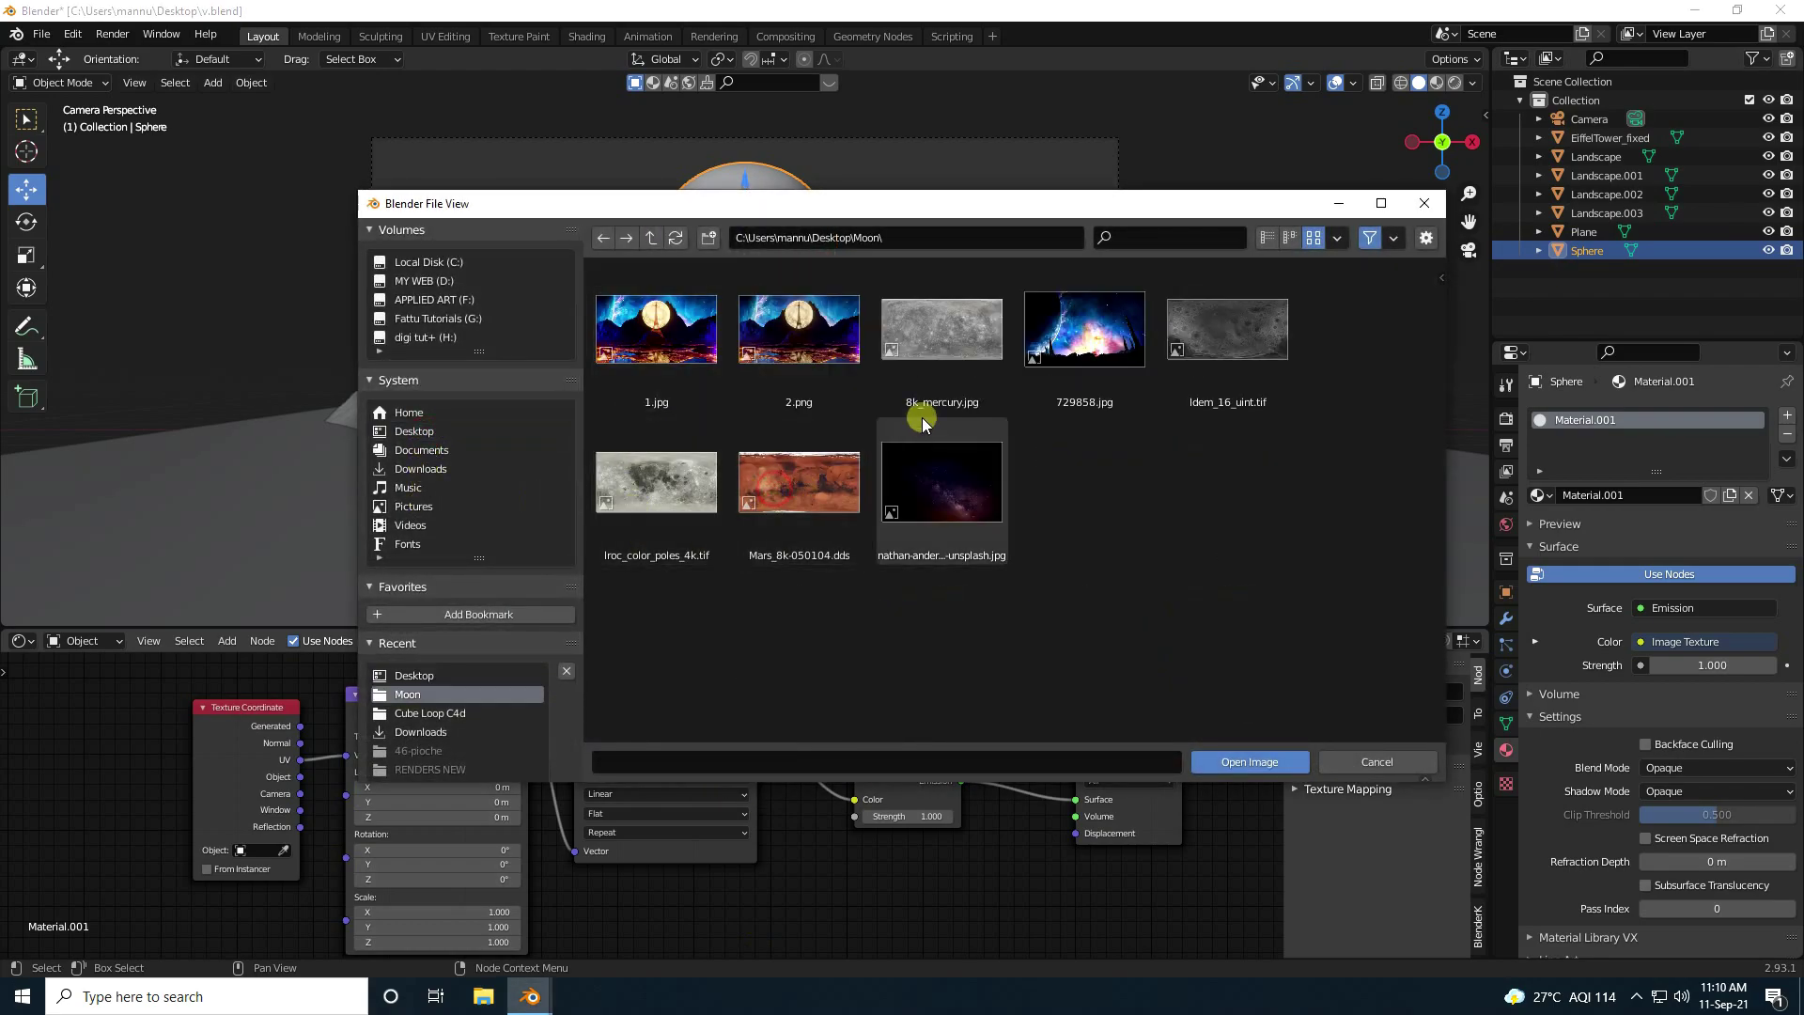
pyautogui.click(973, 379)
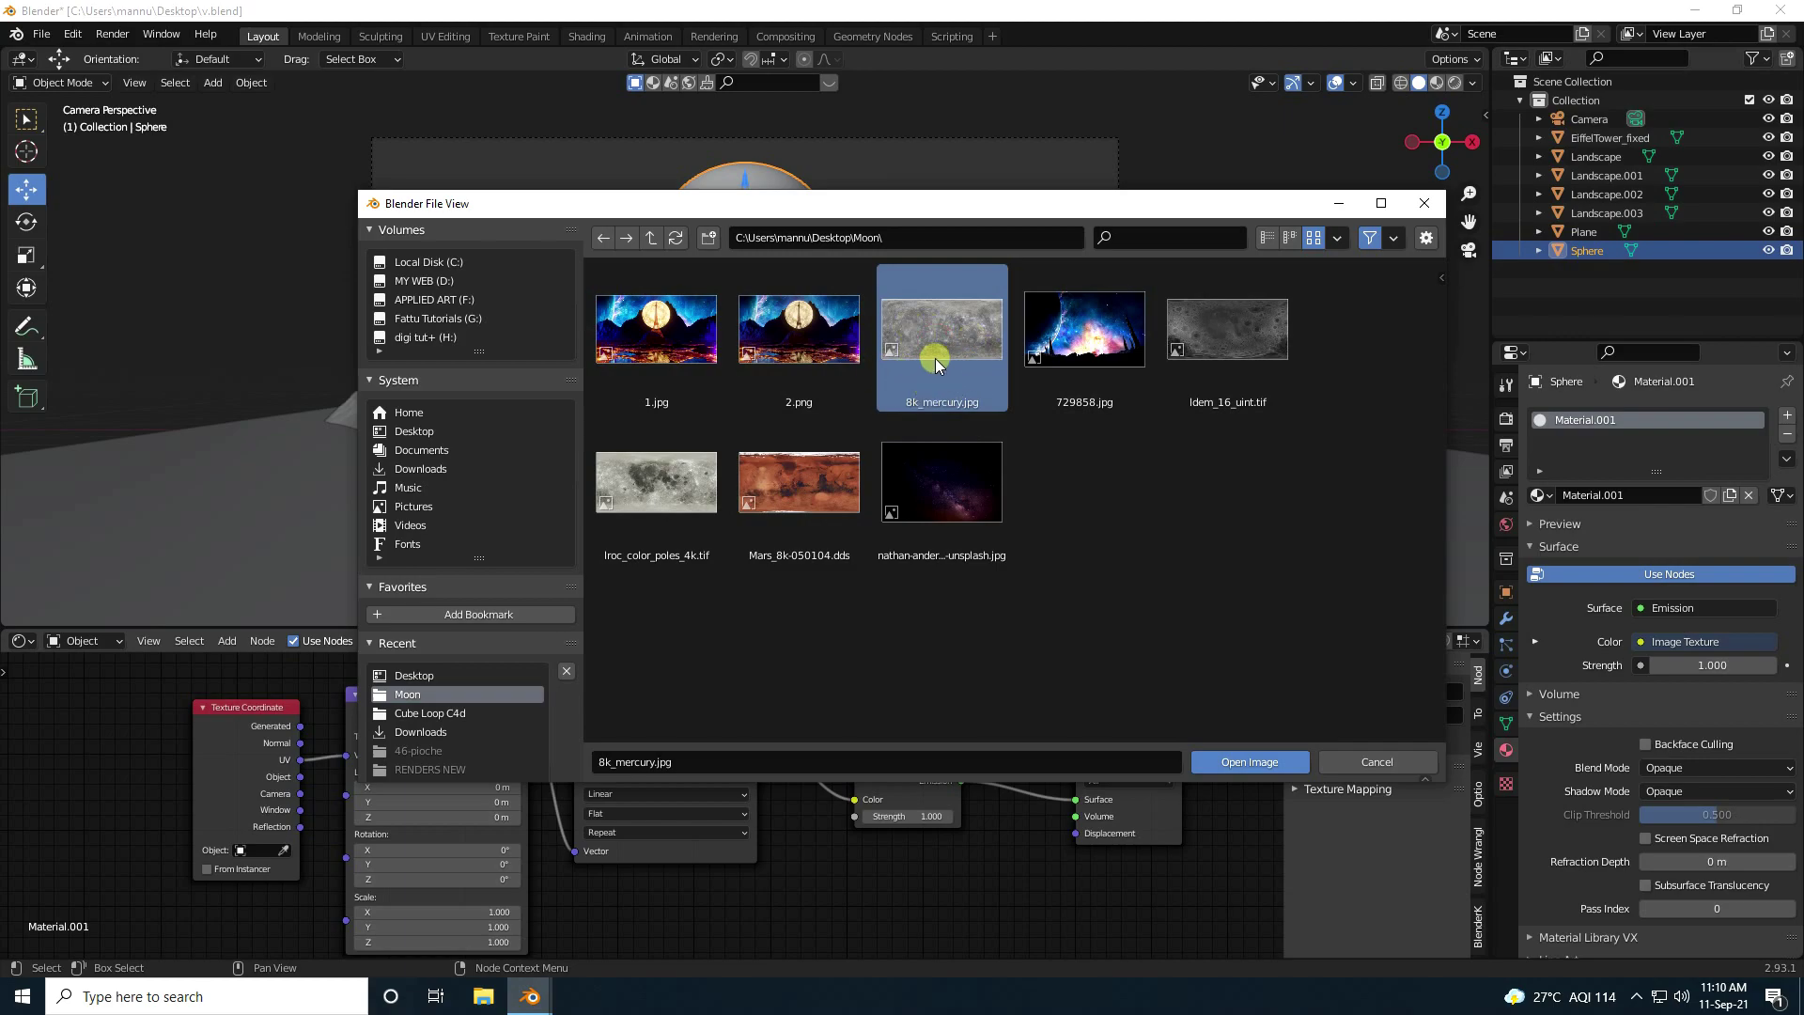
pyautogui.click(1253, 762)
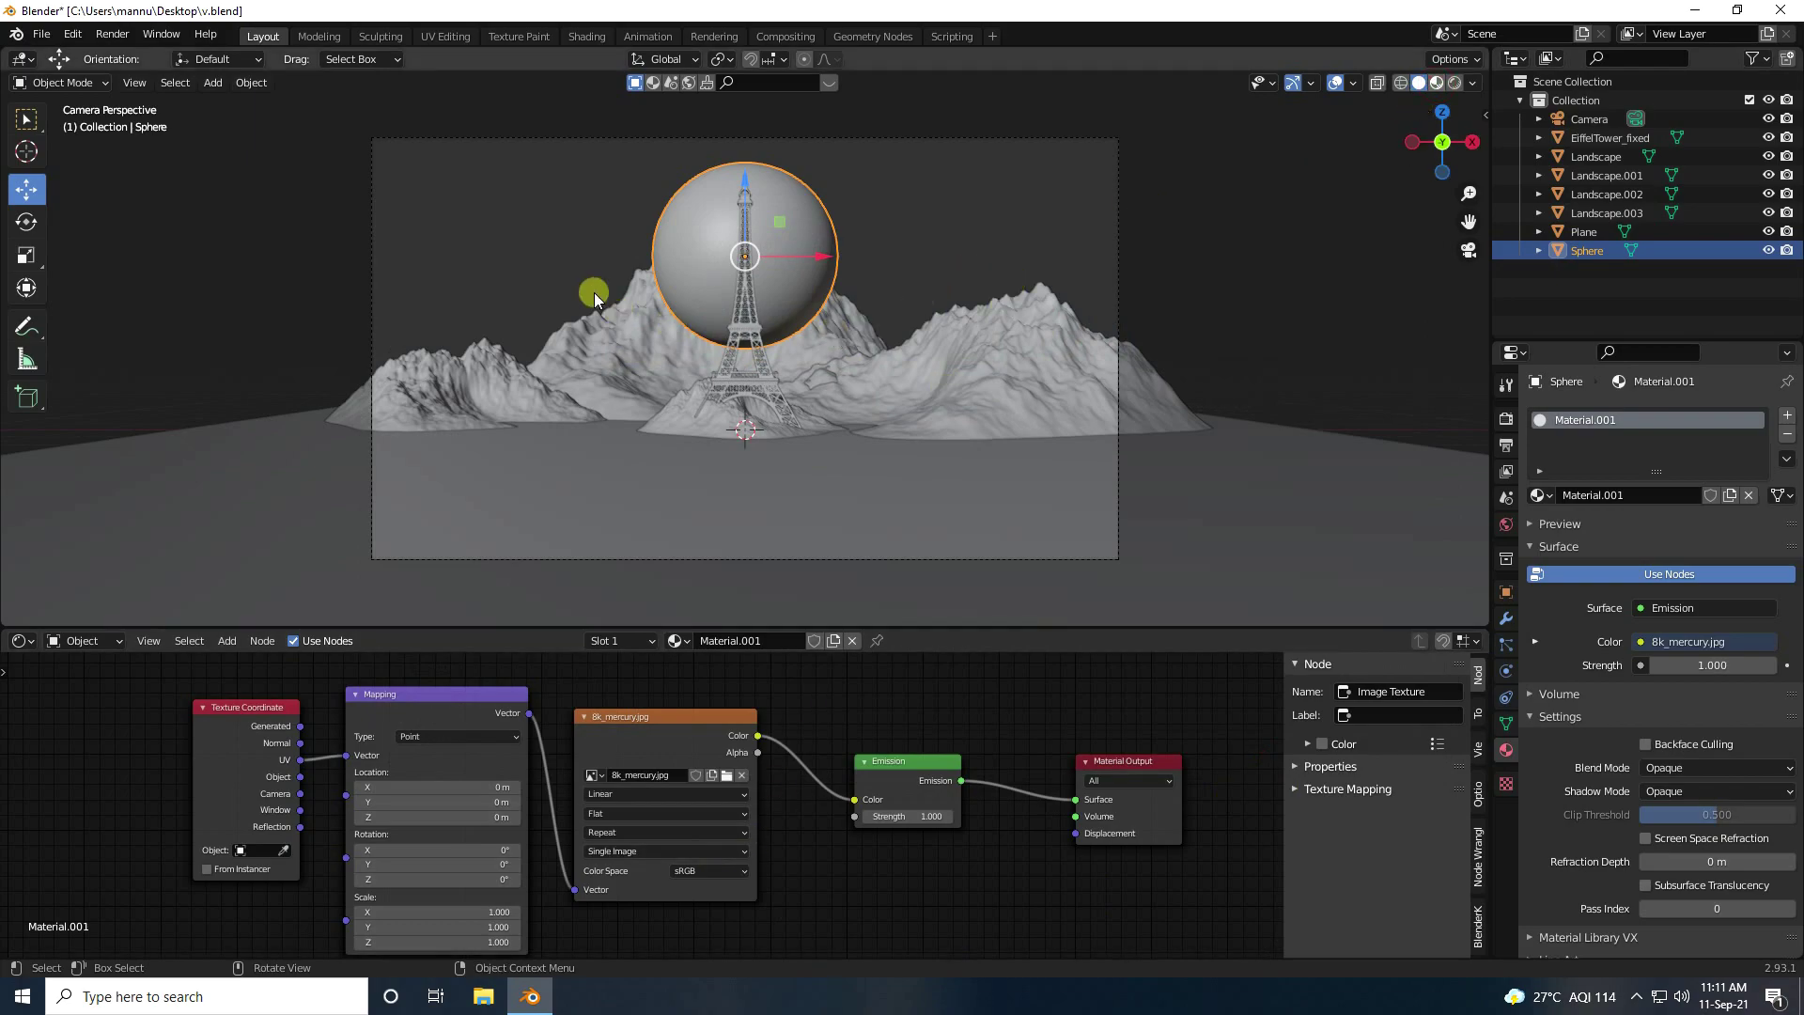
# Switch to Material Preview shading and zoom in on the Mercury-textured sphere behind the tower
pyautogui.click(1436, 83)
pyautogui.scroll(3, 751, 243)
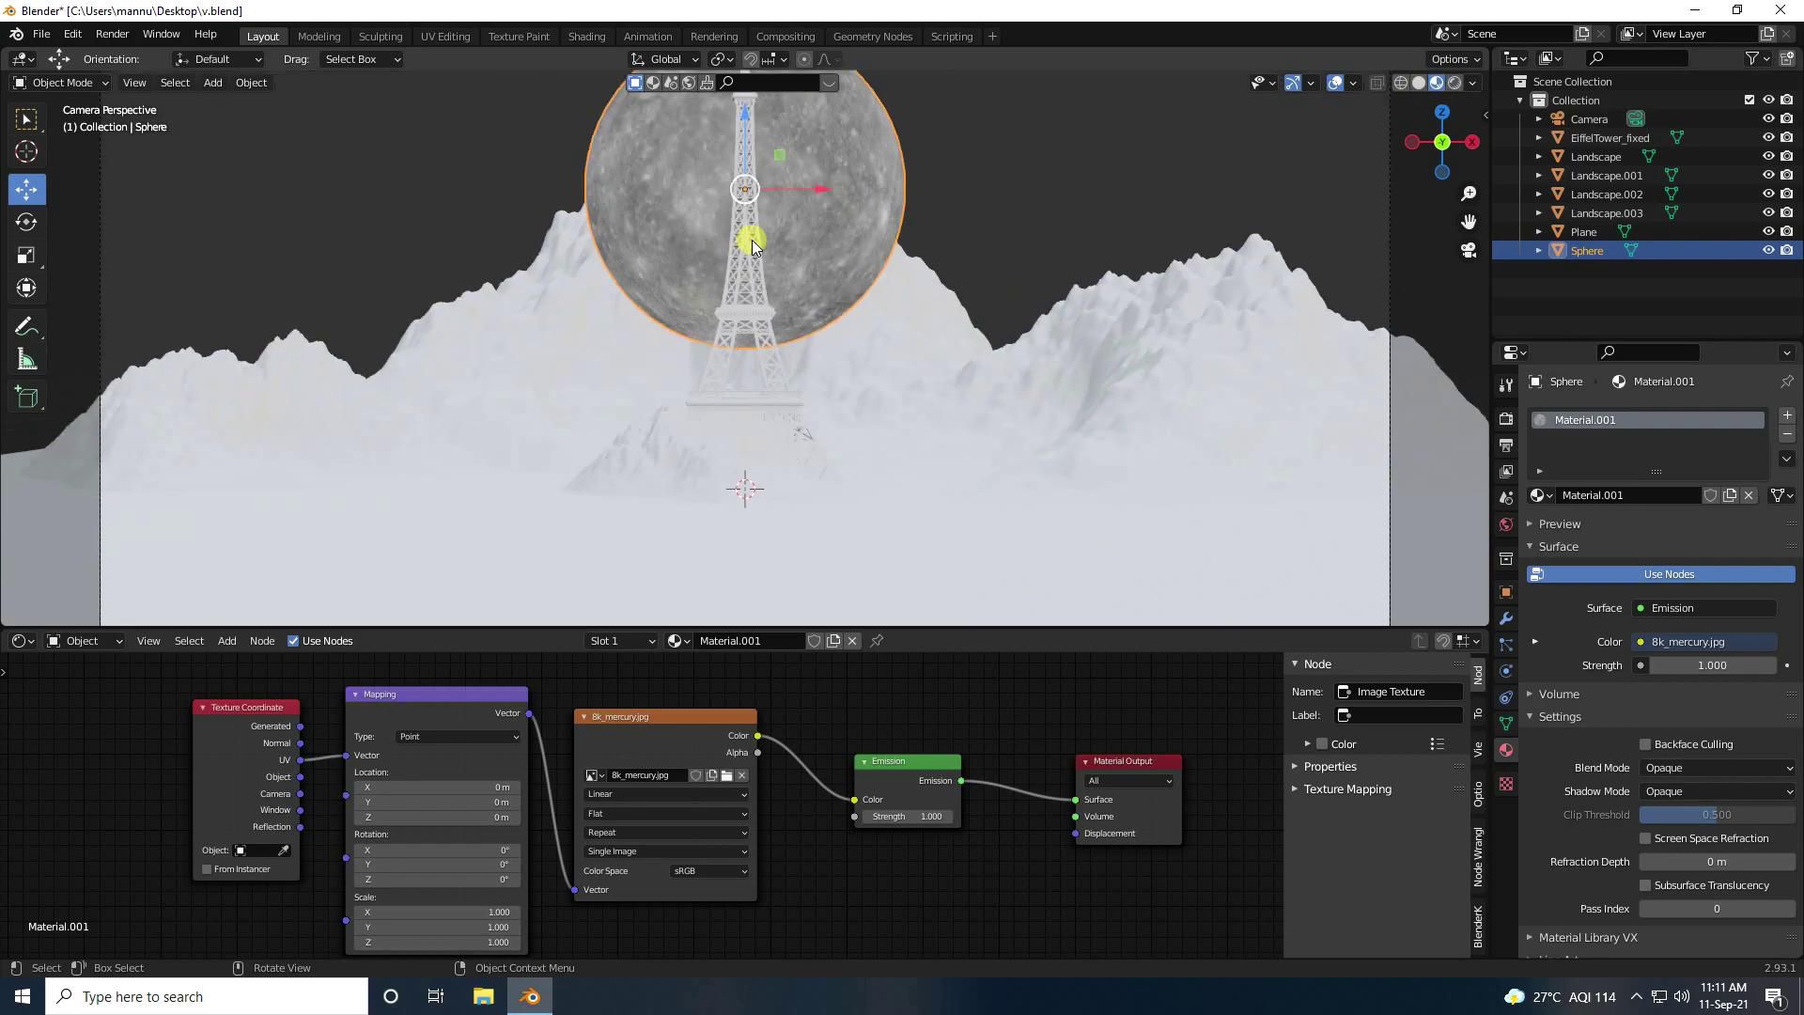
pyautogui.moveTo(1469, 223); pyautogui.dragTo(776, 327)
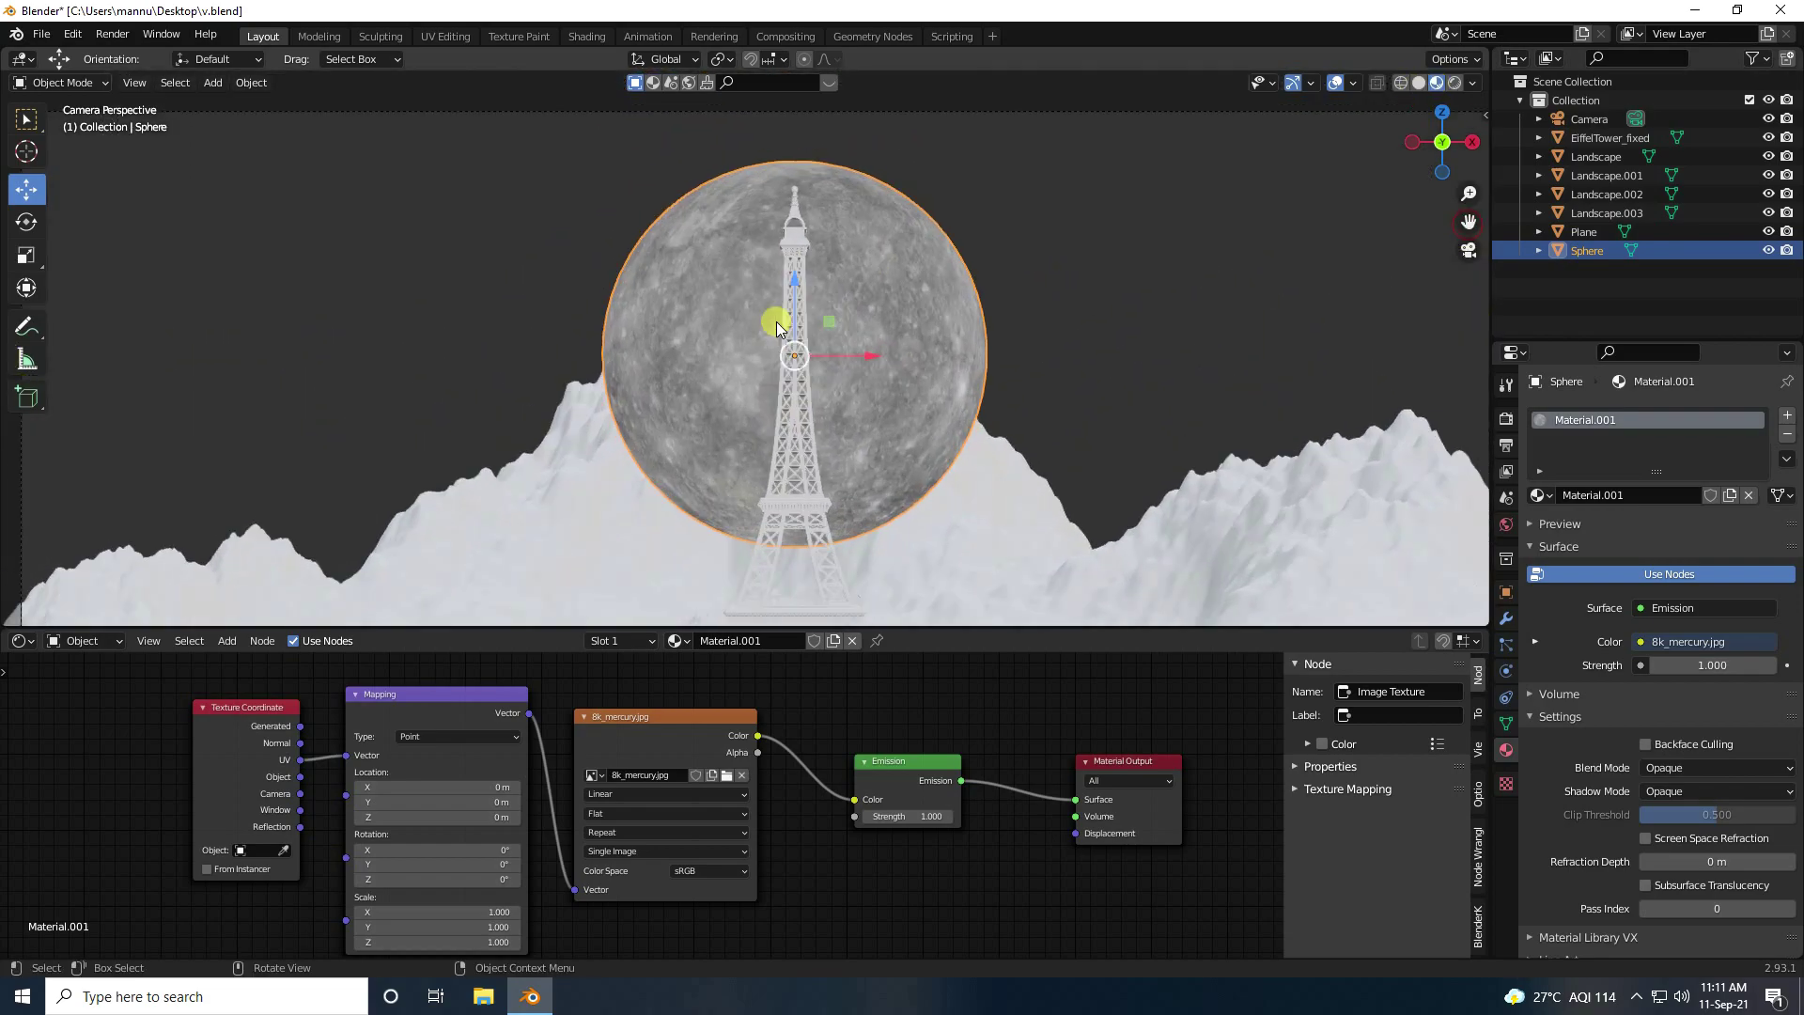
pyautogui.scroll(2, 777, 327)
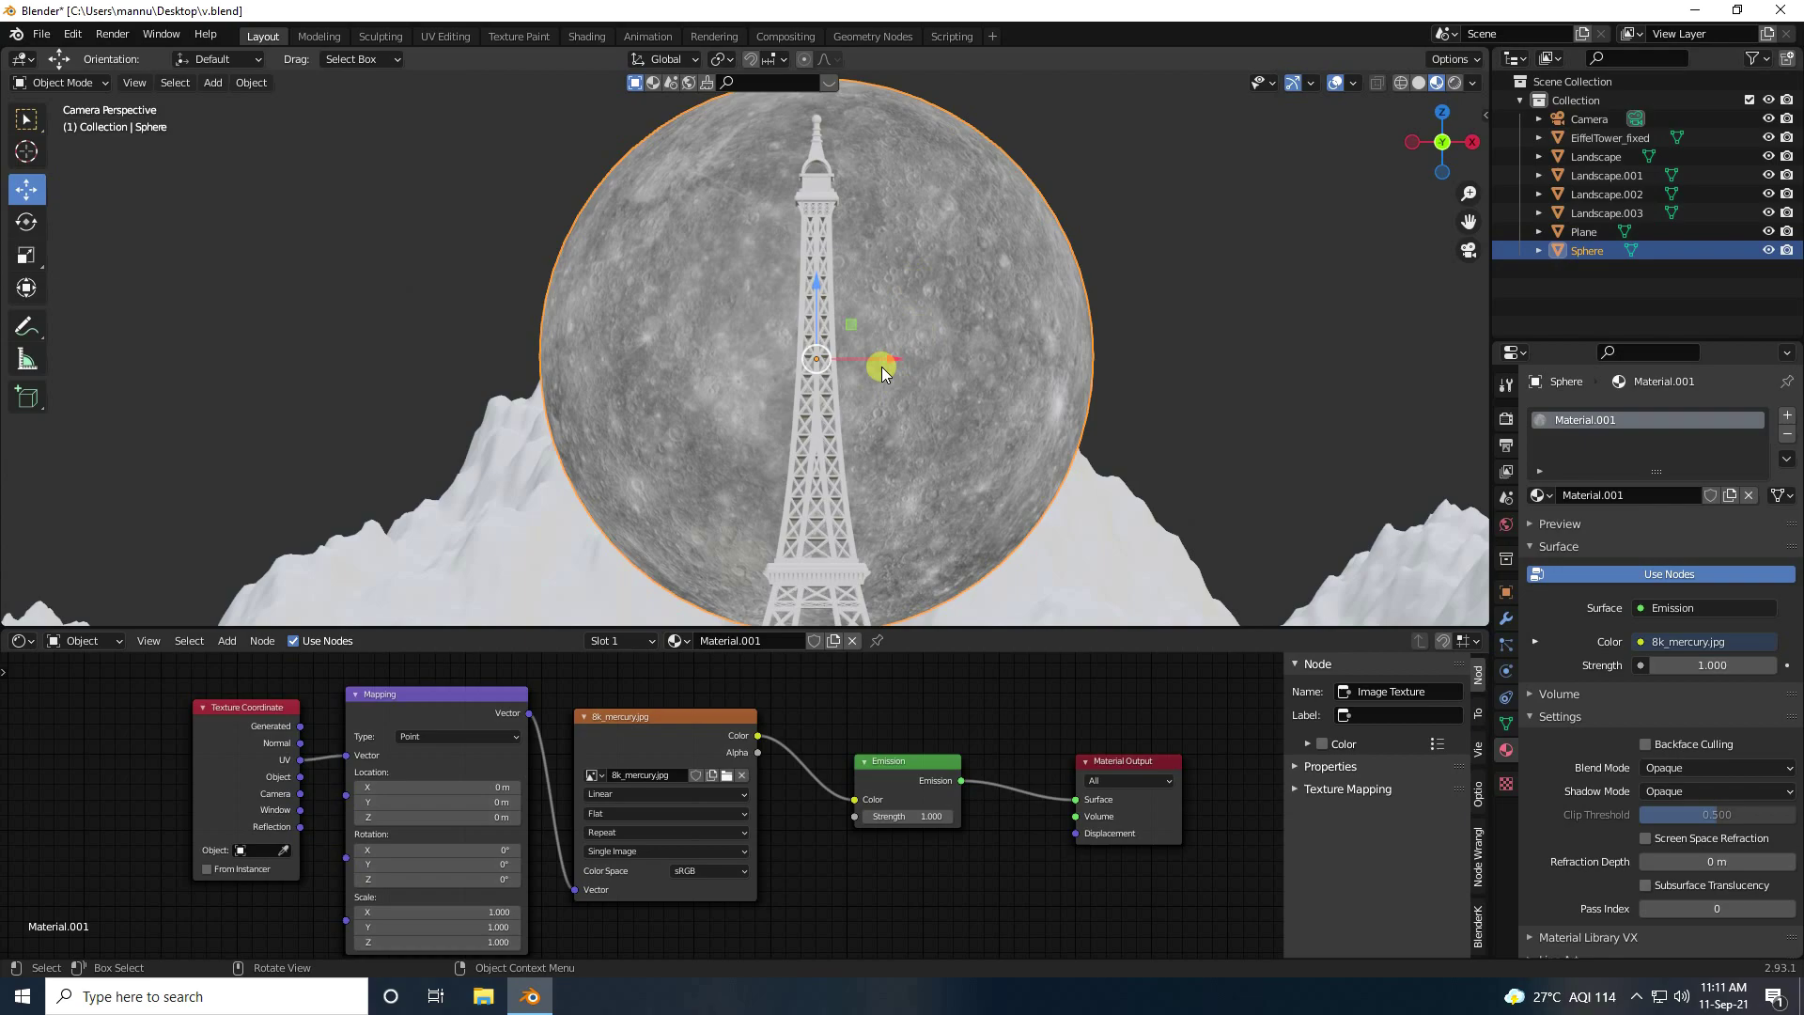
pyautogui.scroll(1, 879, 357)
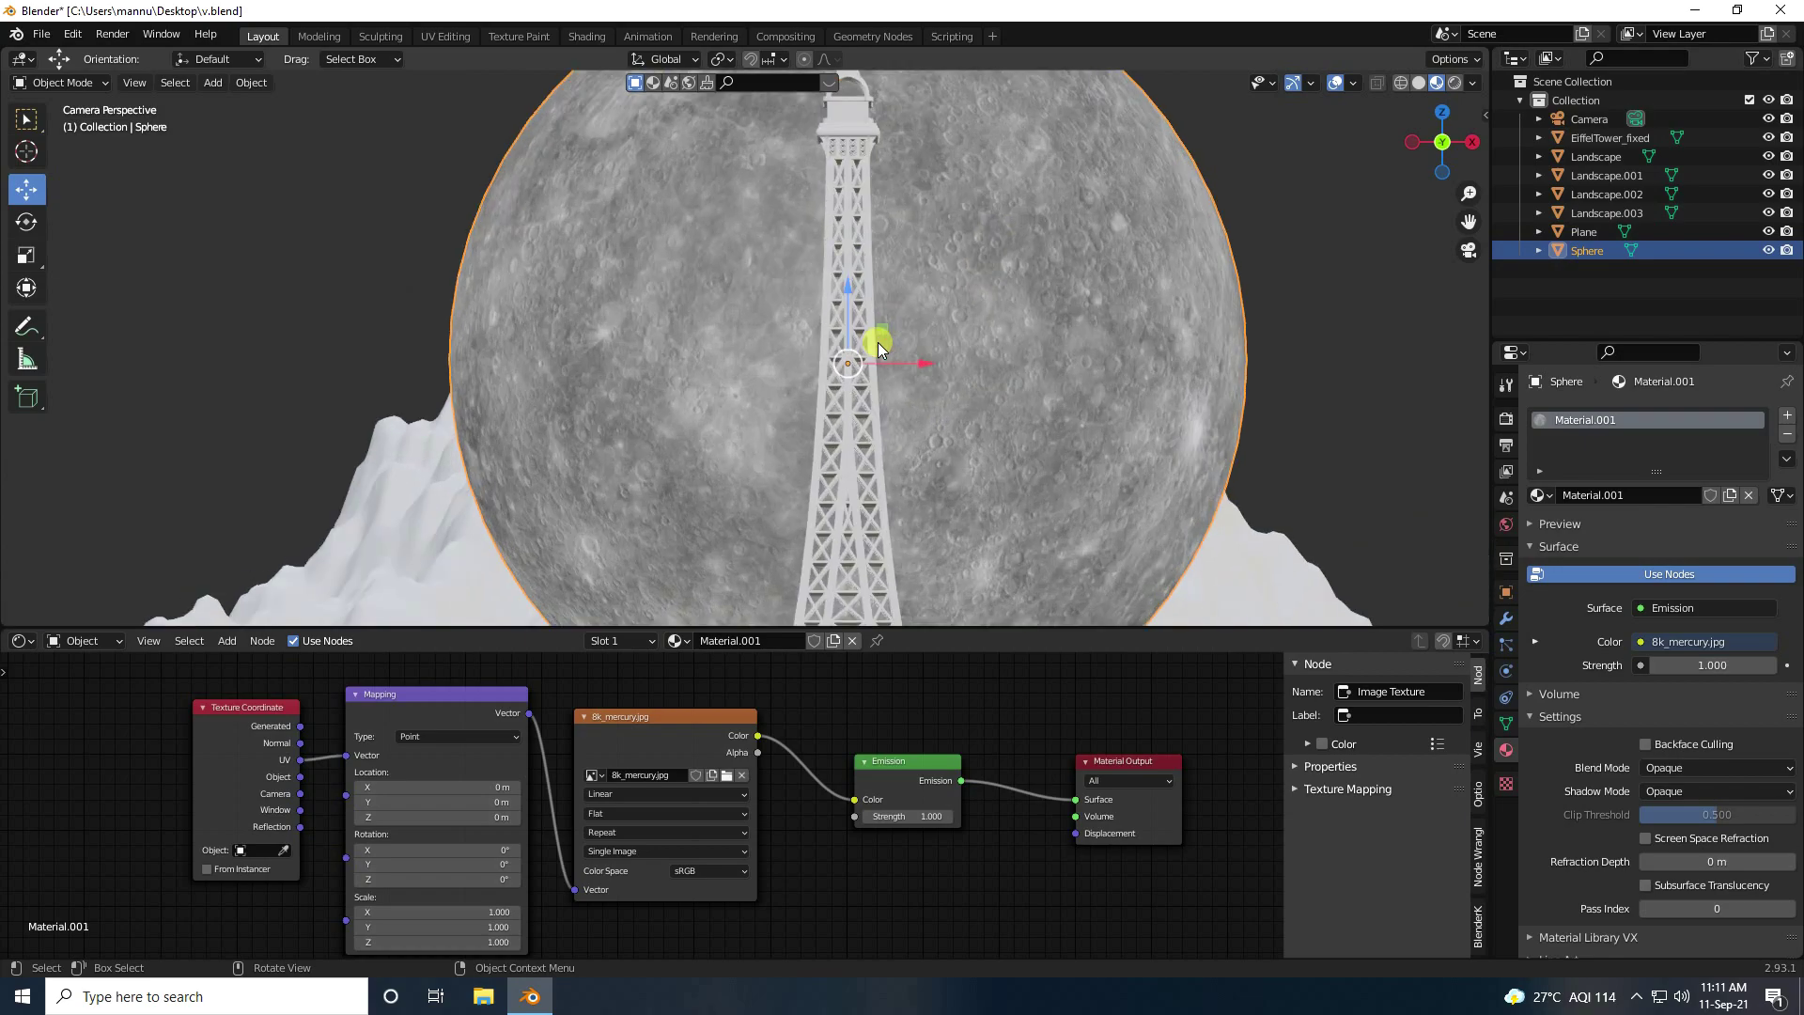
pyautogui.scroll(-1, 808, 352)
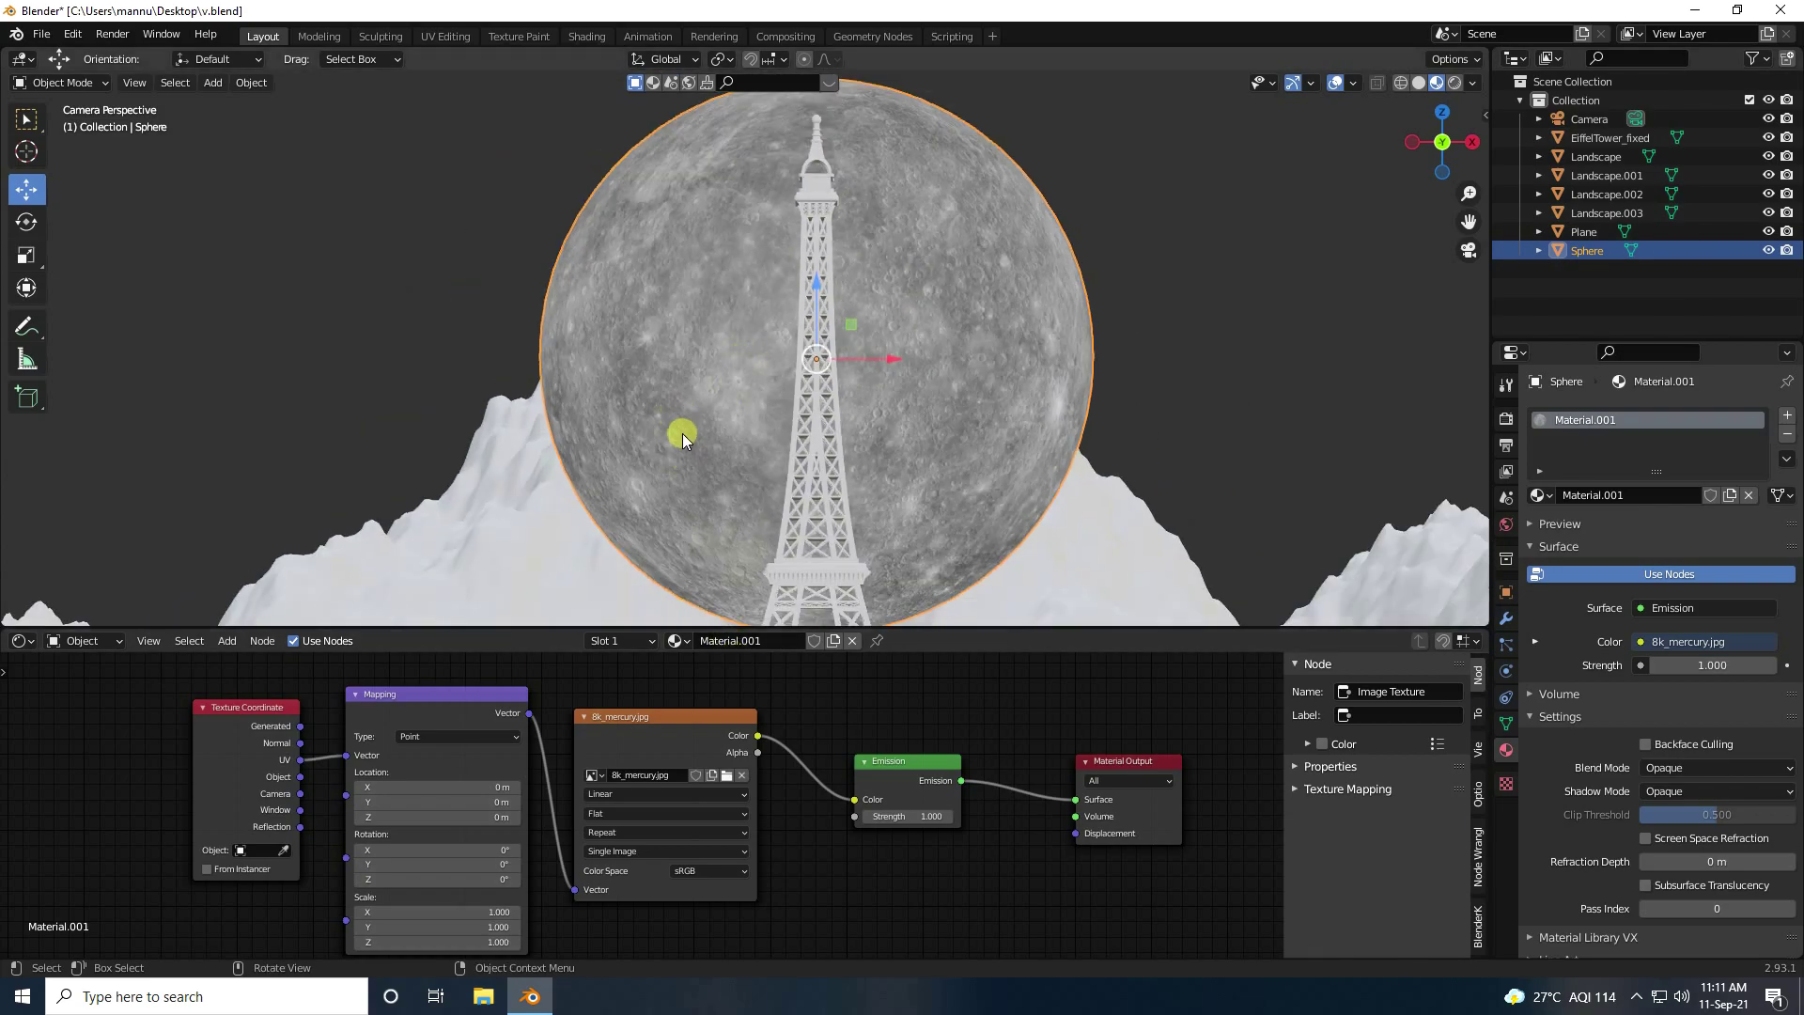
# Insert a ColorRamp node between the Image Texture and Emission nodes
pyautogui.click(226, 640)
pyautogui.click(248, 668)
pyautogui.write('colo')
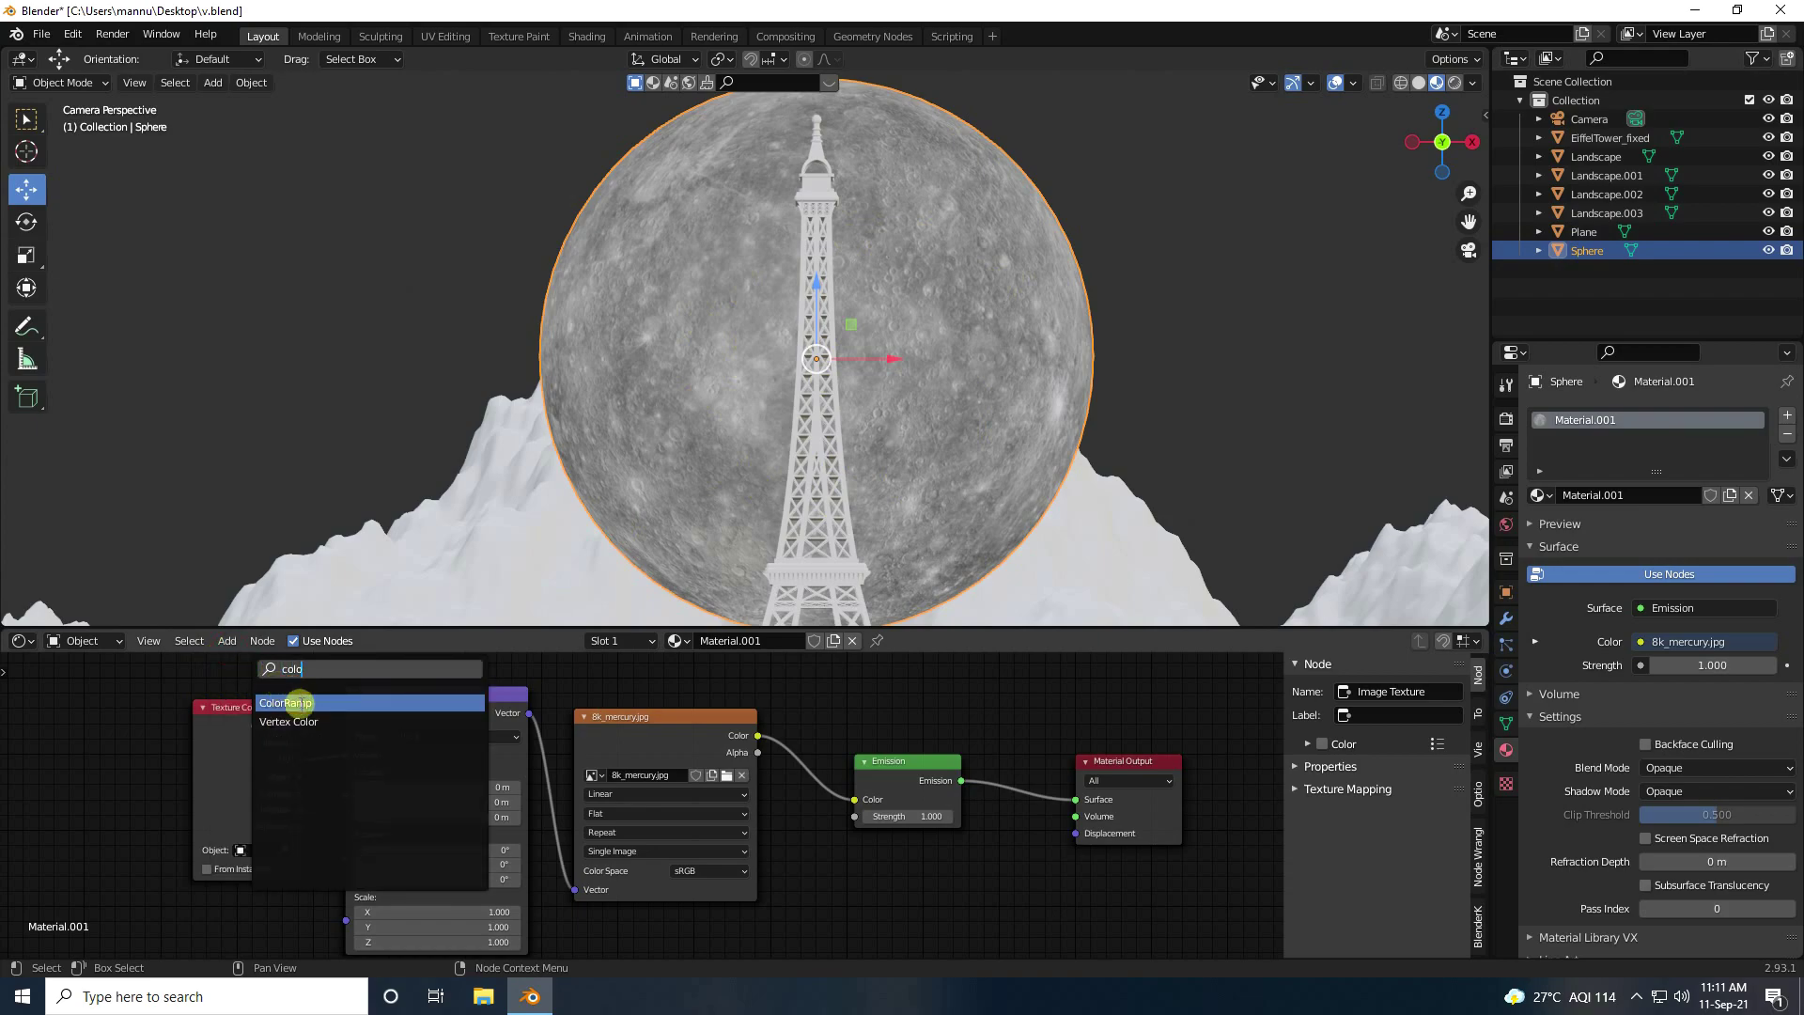
pyautogui.click(278, 701)
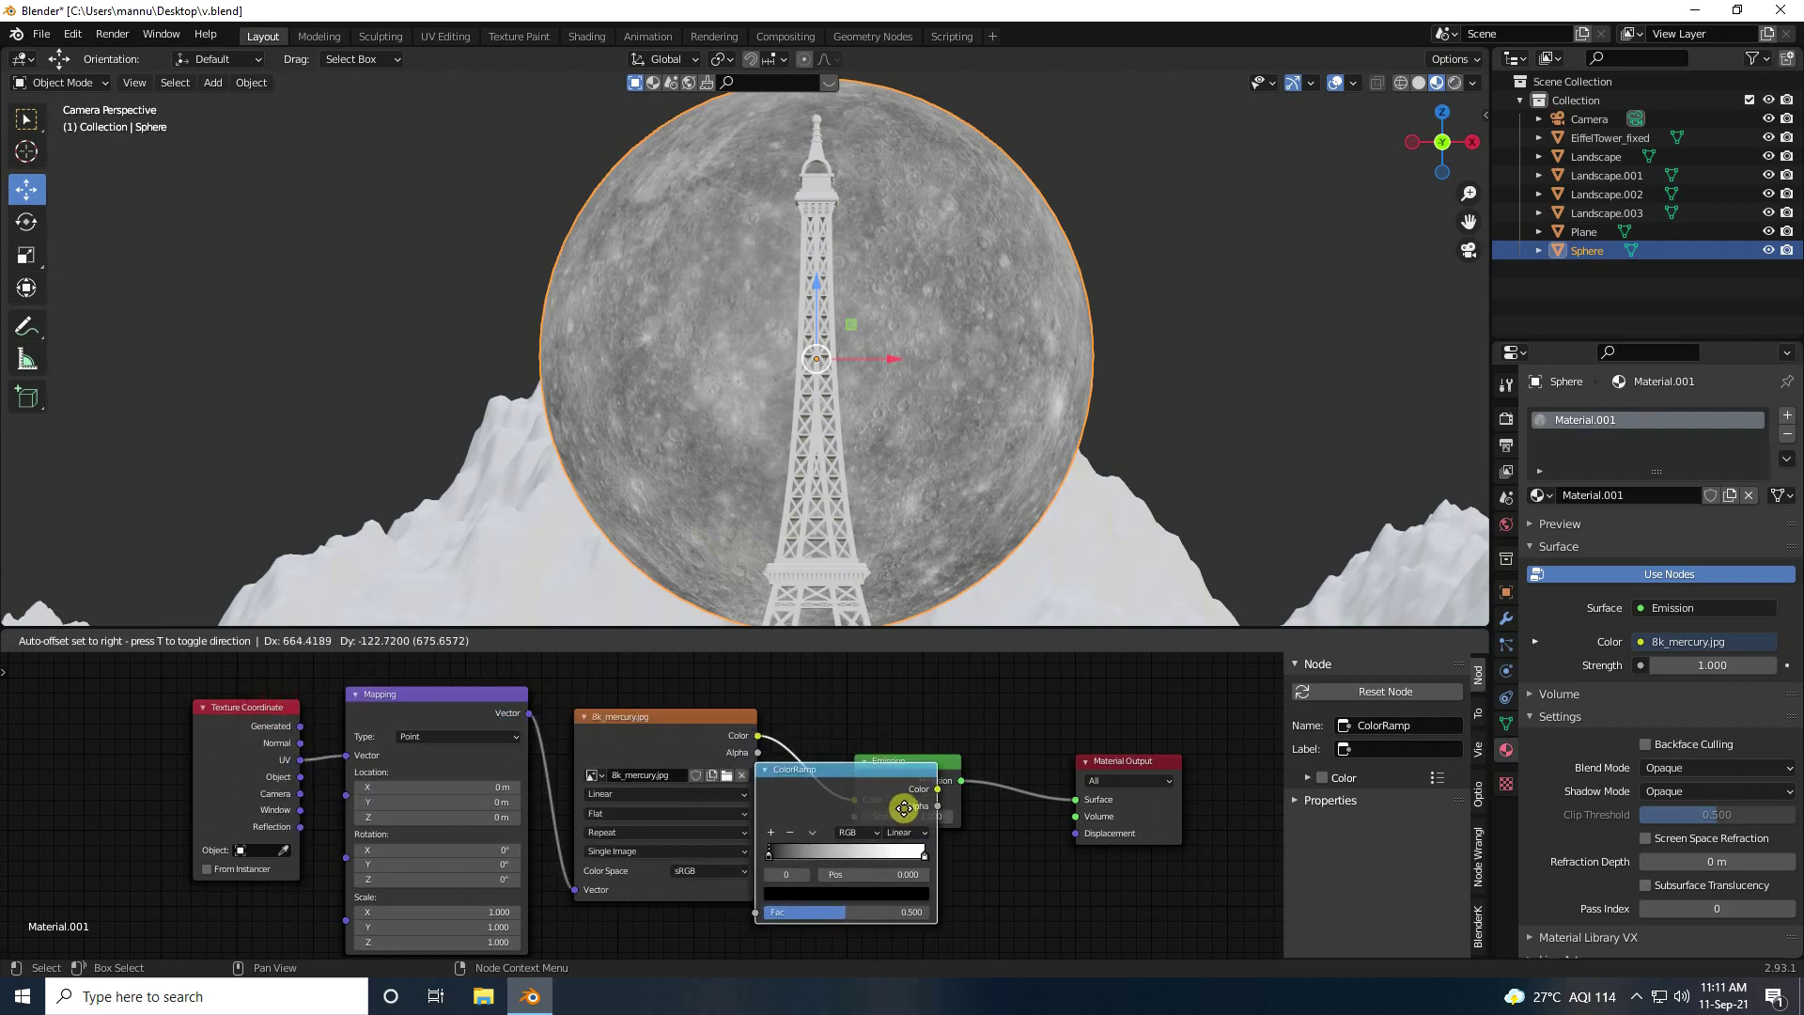
pyautogui.click(904, 806)
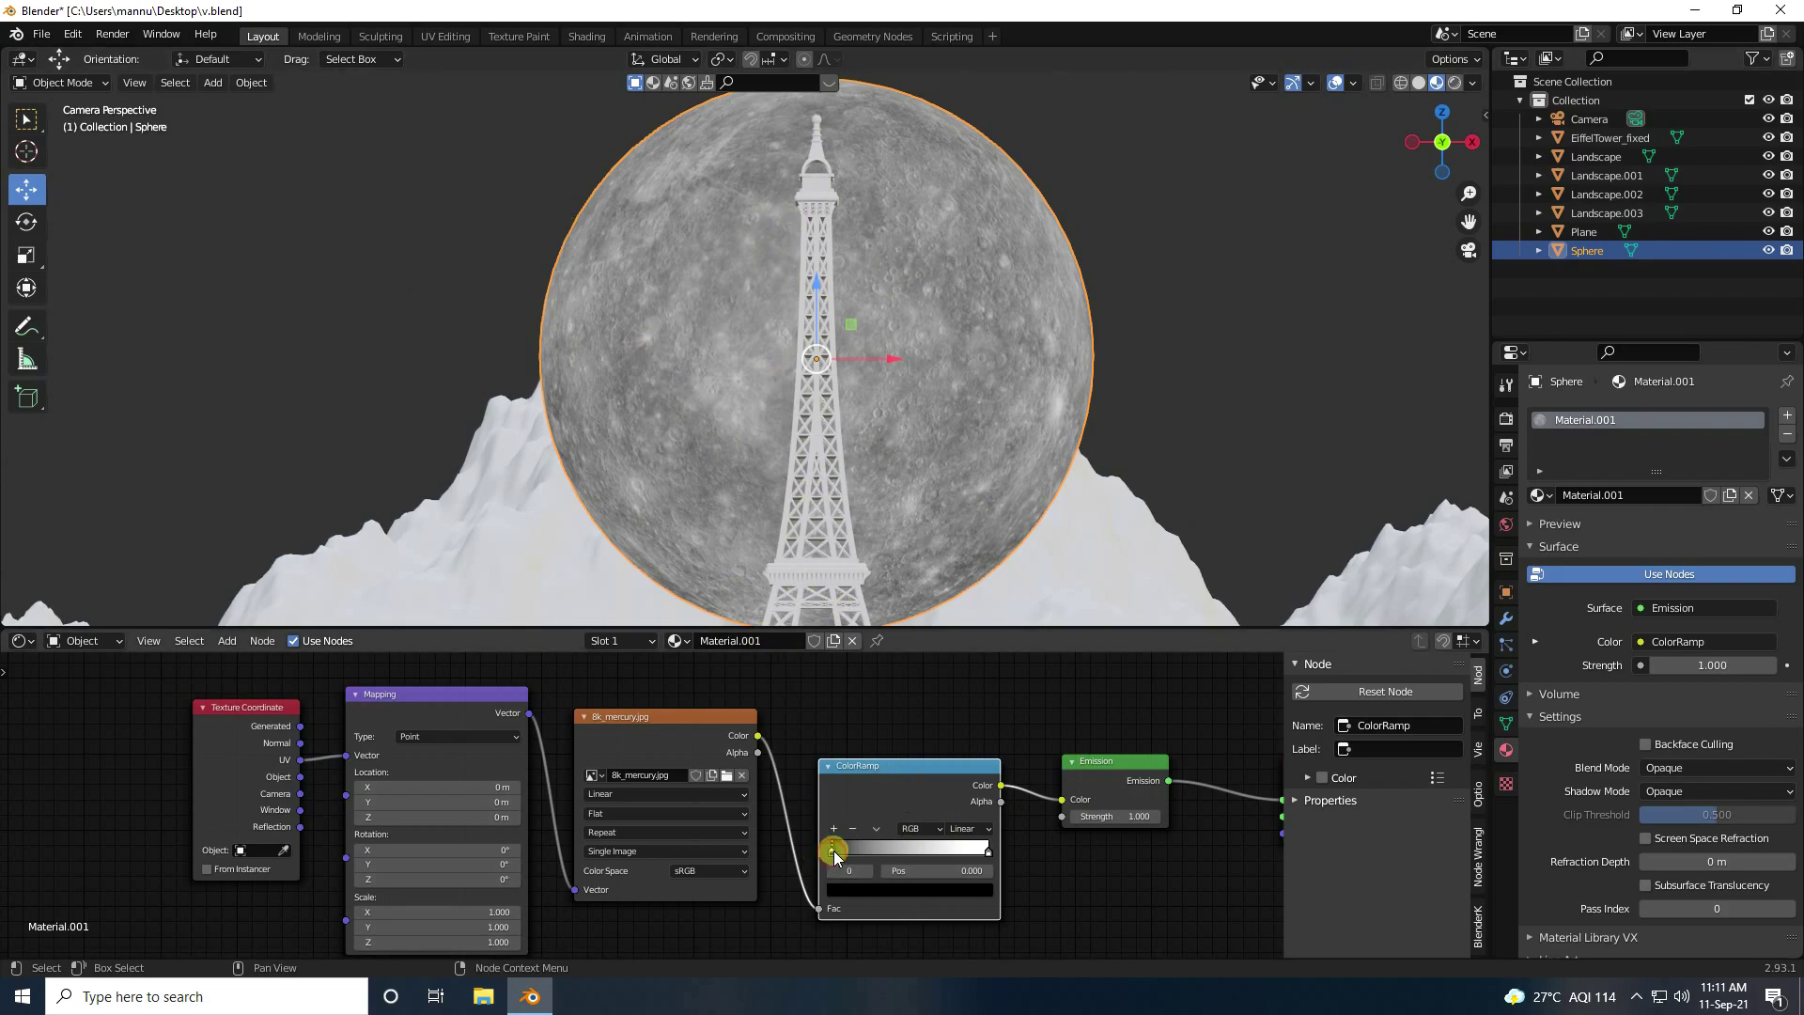
# Set the ramp's left stop to dark brown 473118 and nudge it right
pyautogui.click(857, 889)
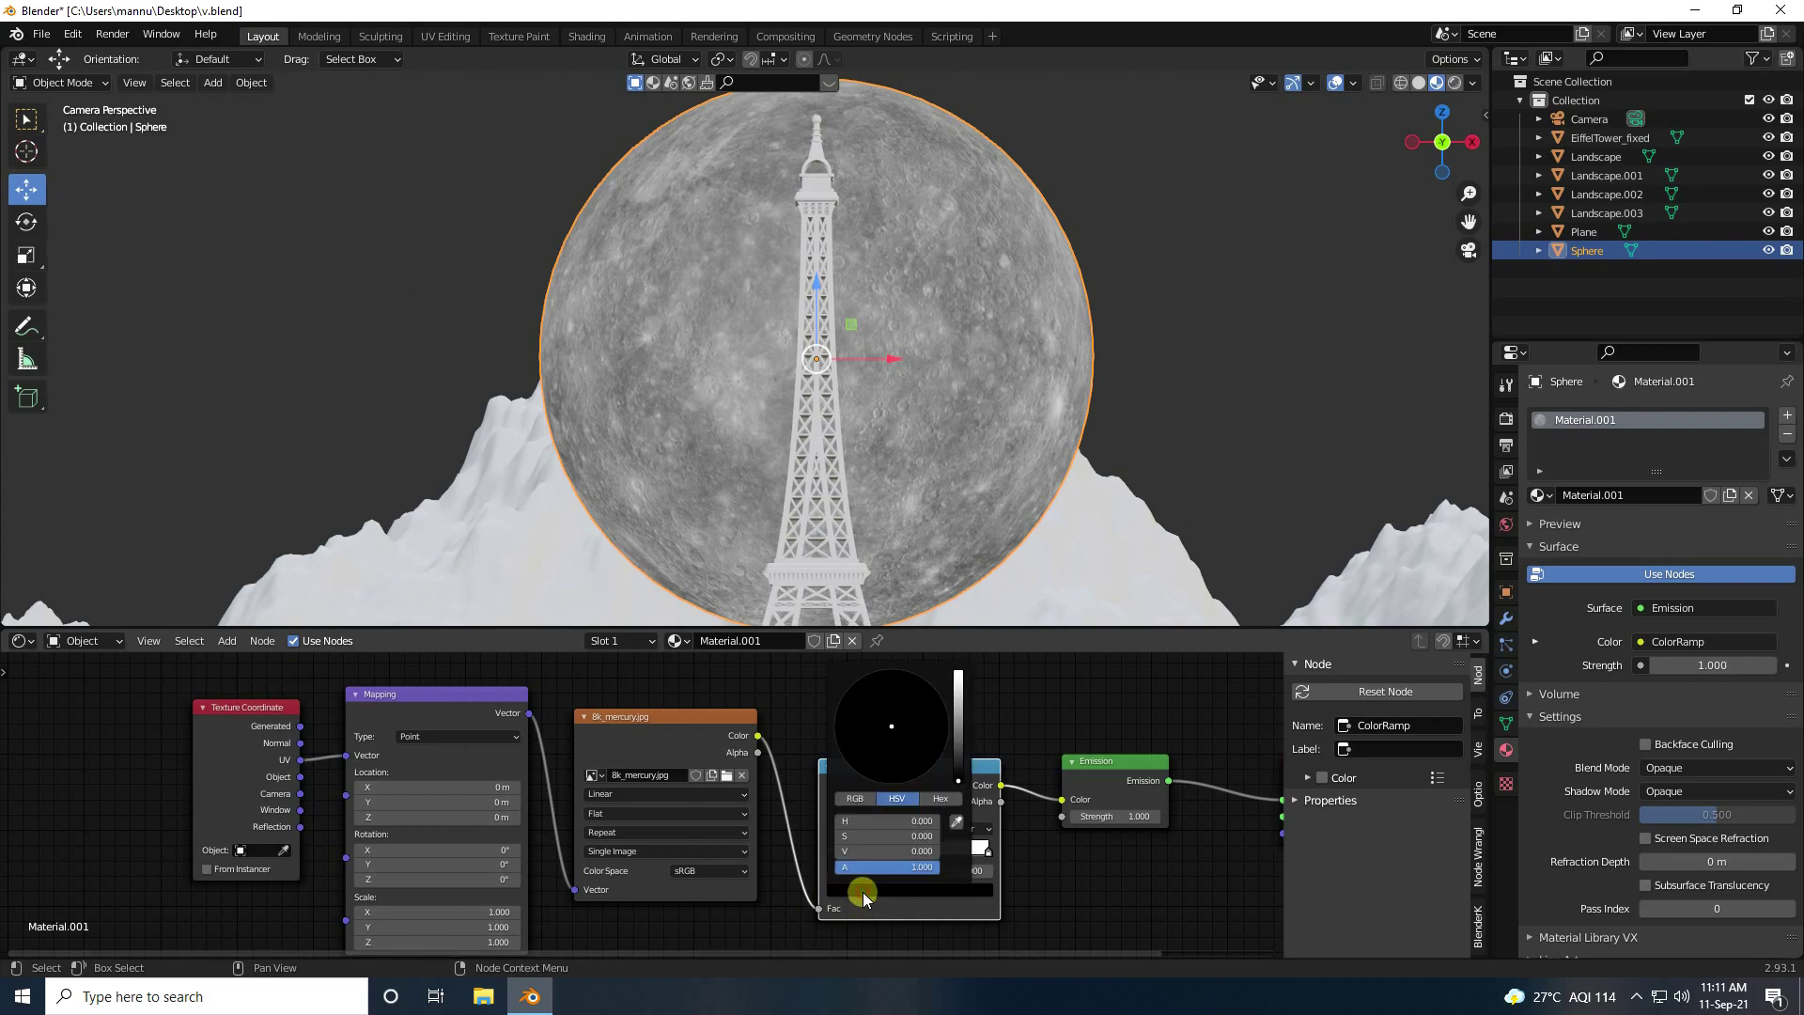
pyautogui.click(939, 802)
pyautogui.click(957, 822)
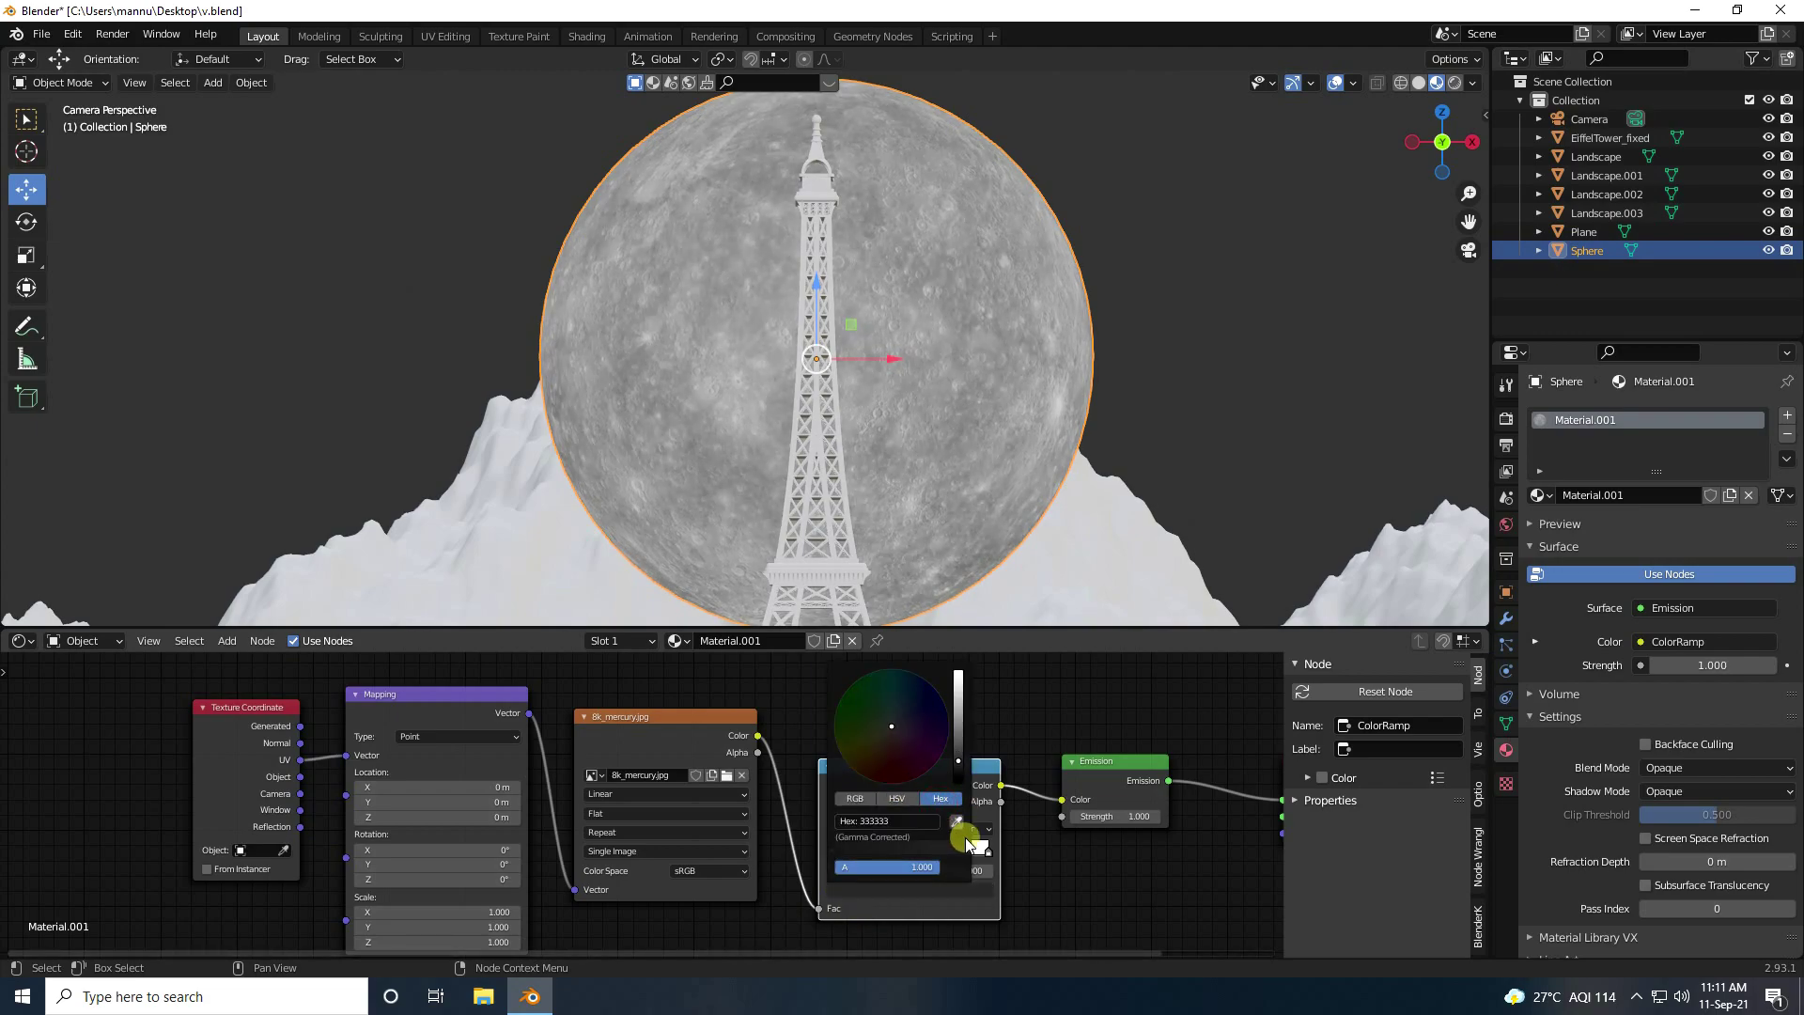
pyautogui.press('Escape')
pyautogui.click(1102, 860)
pyautogui.click(835, 852)
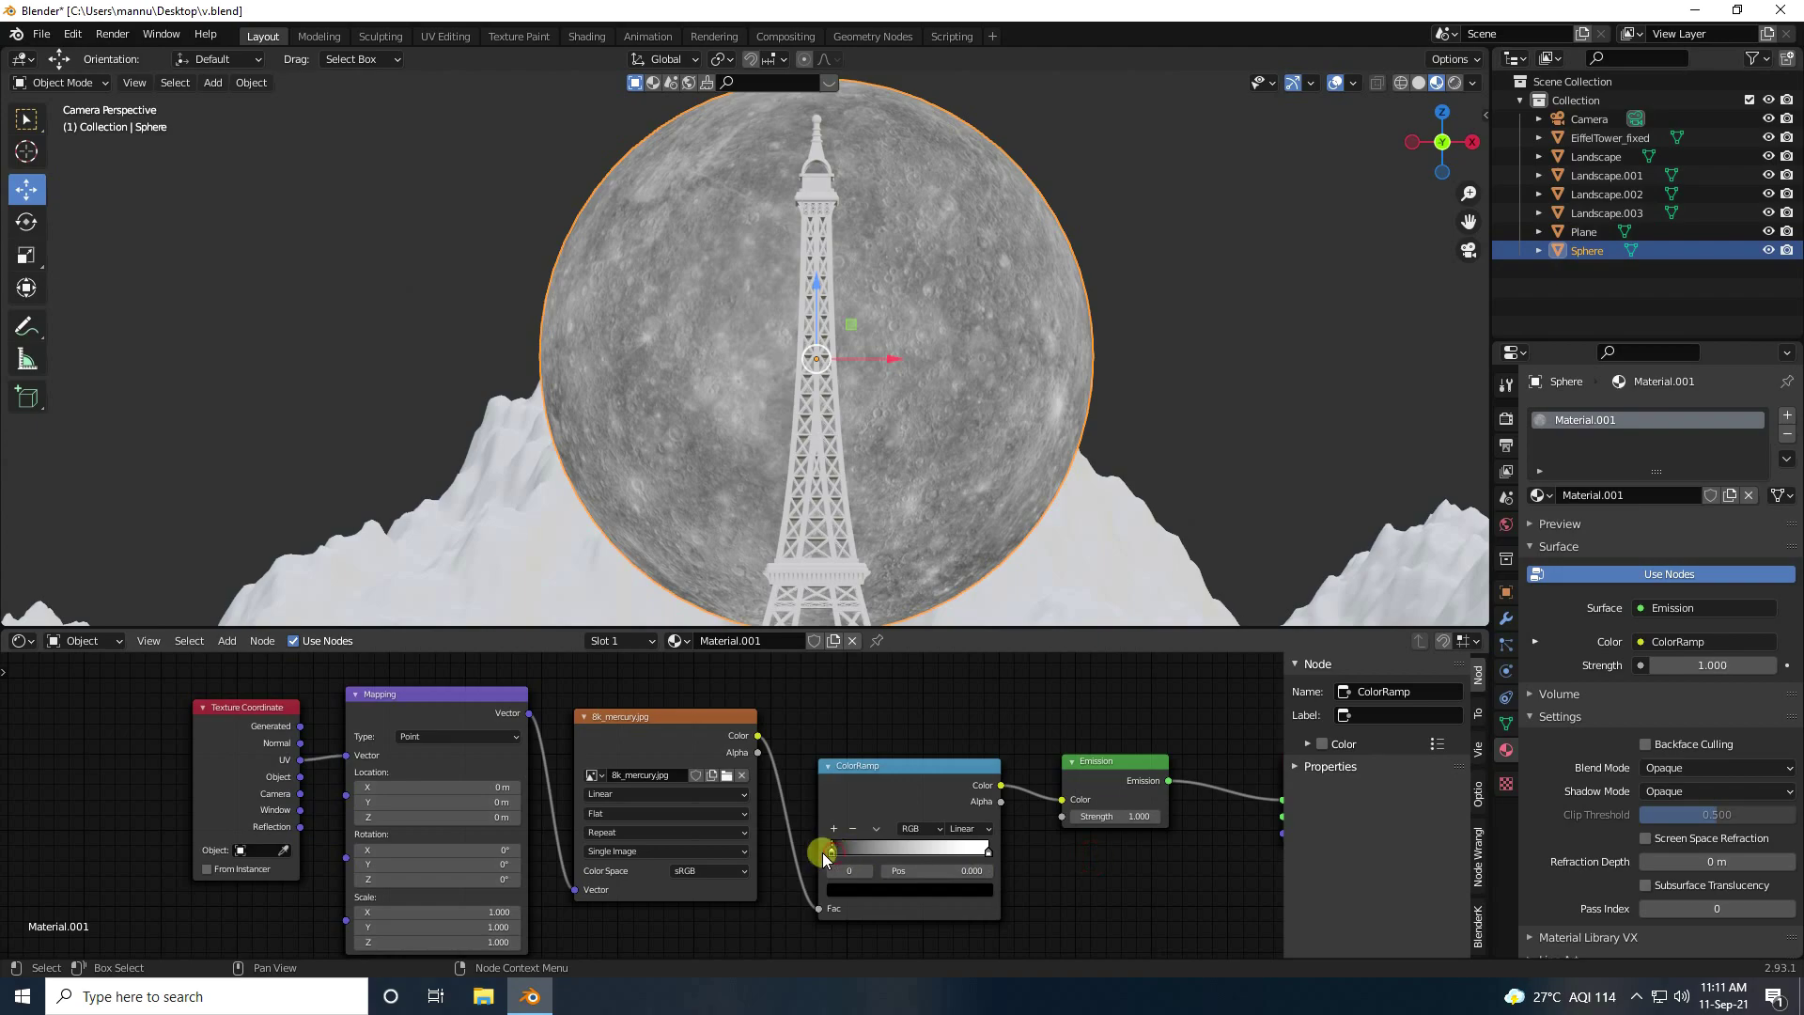
pyautogui.click(875, 890)
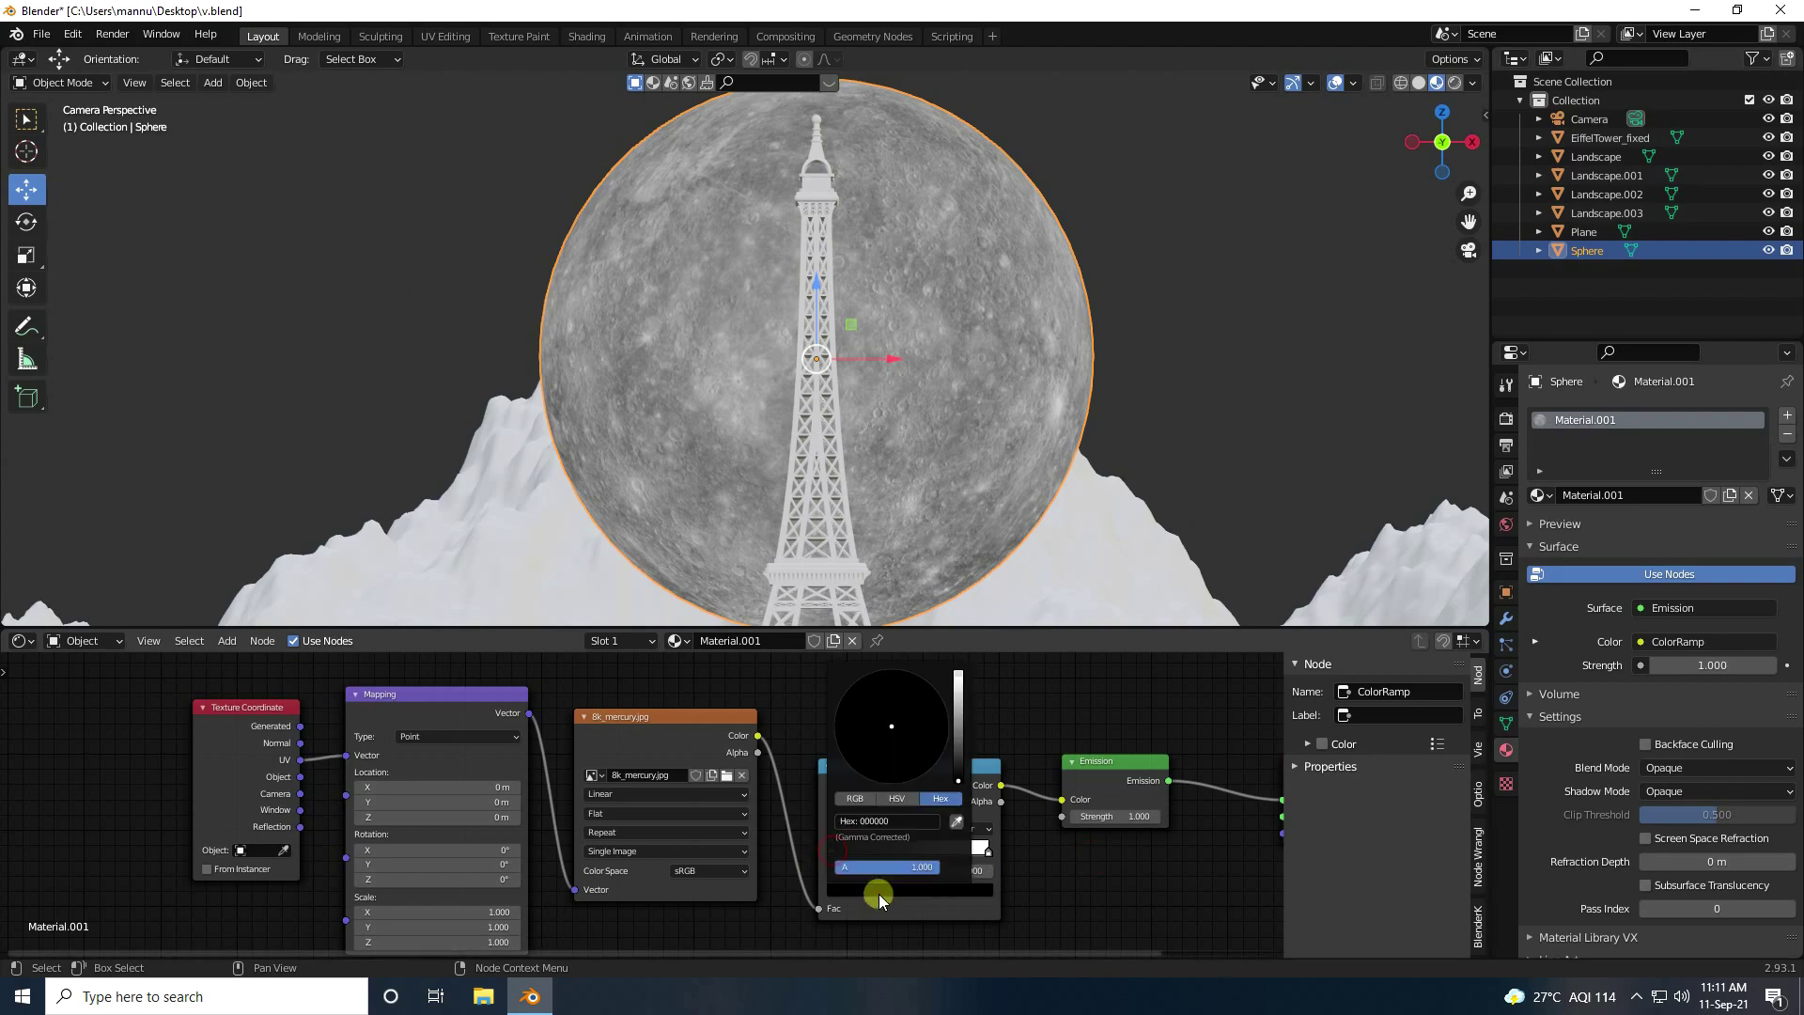
pyautogui.click(908, 819)
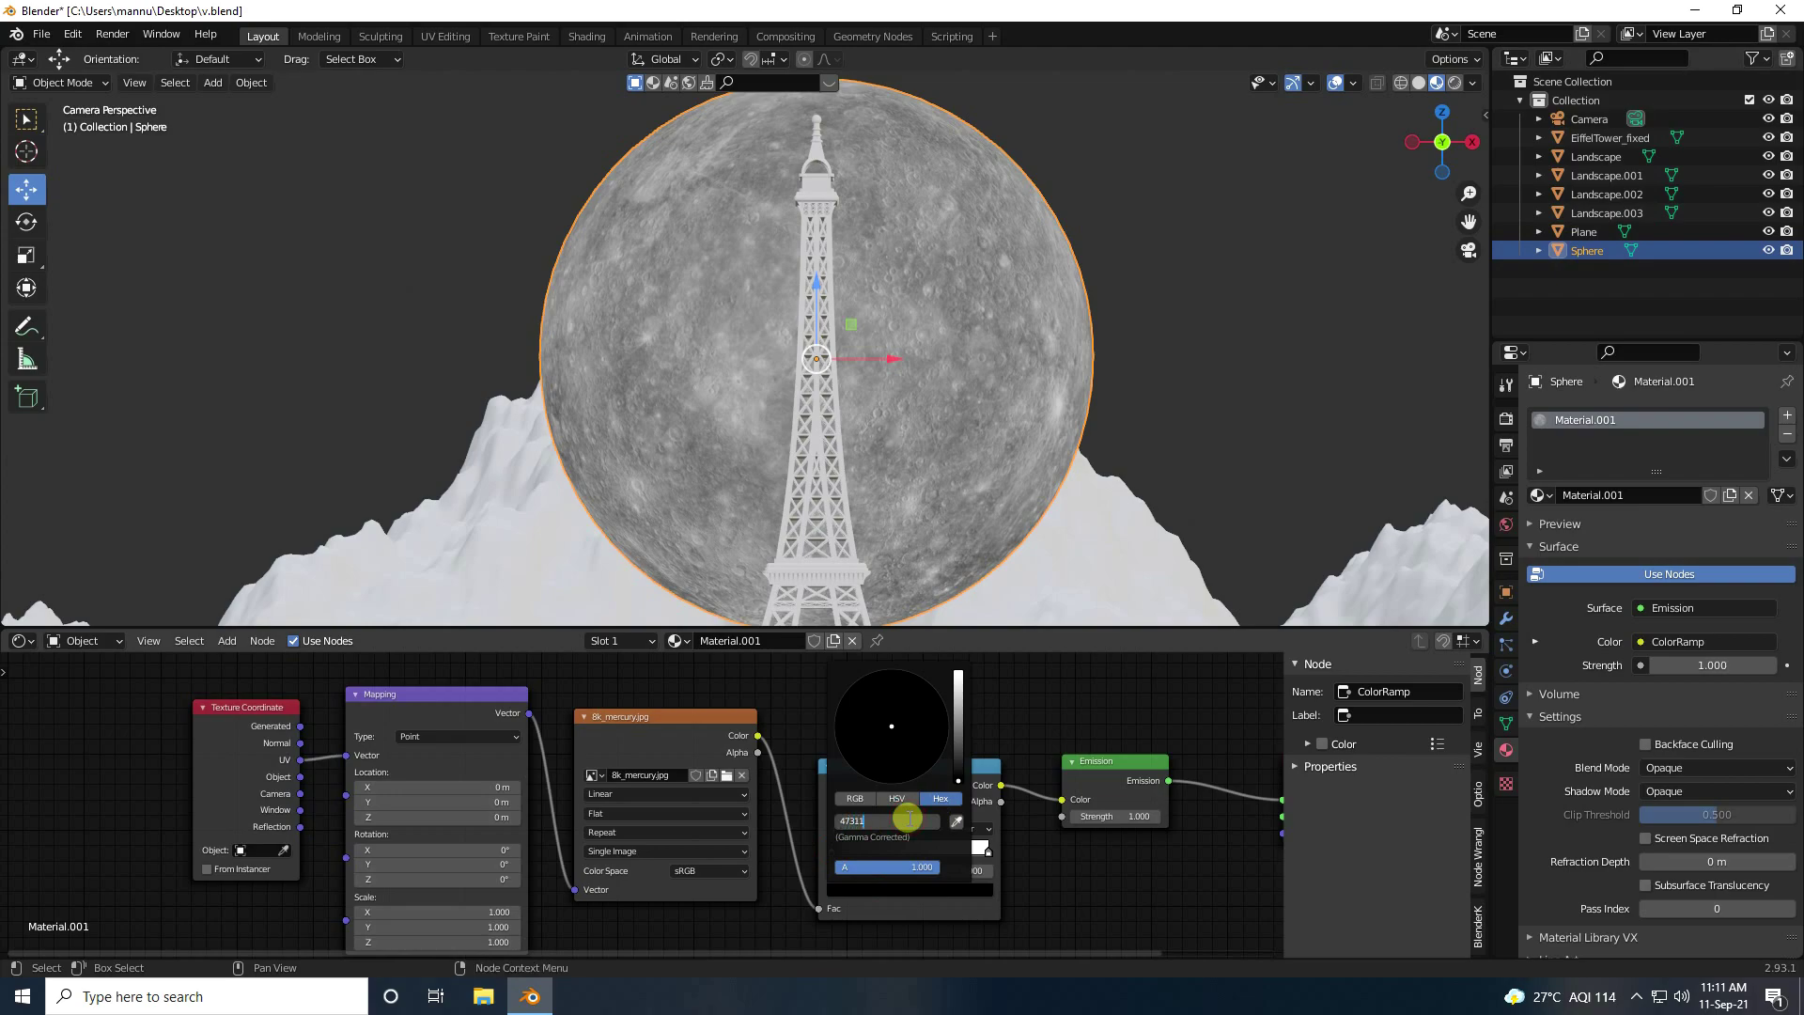
pyautogui.press('Return')
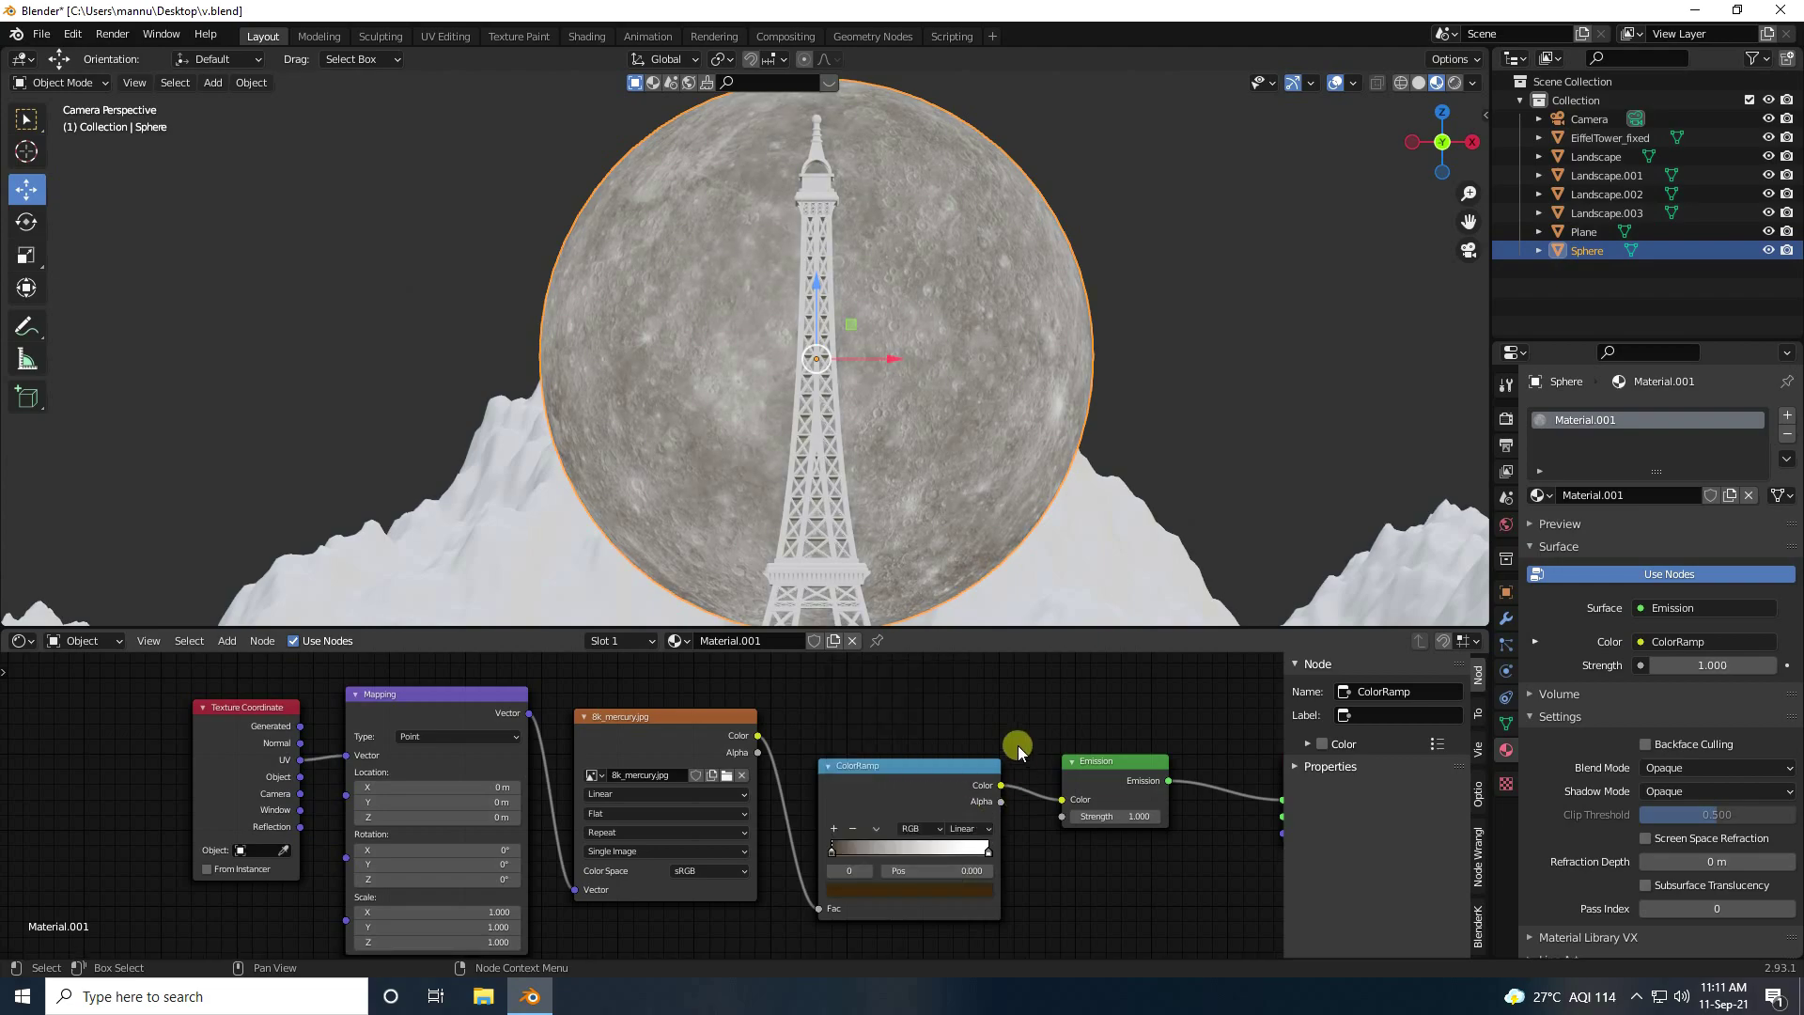
pyautogui.moveTo(839, 857); pyautogui.dragTo(856, 858)
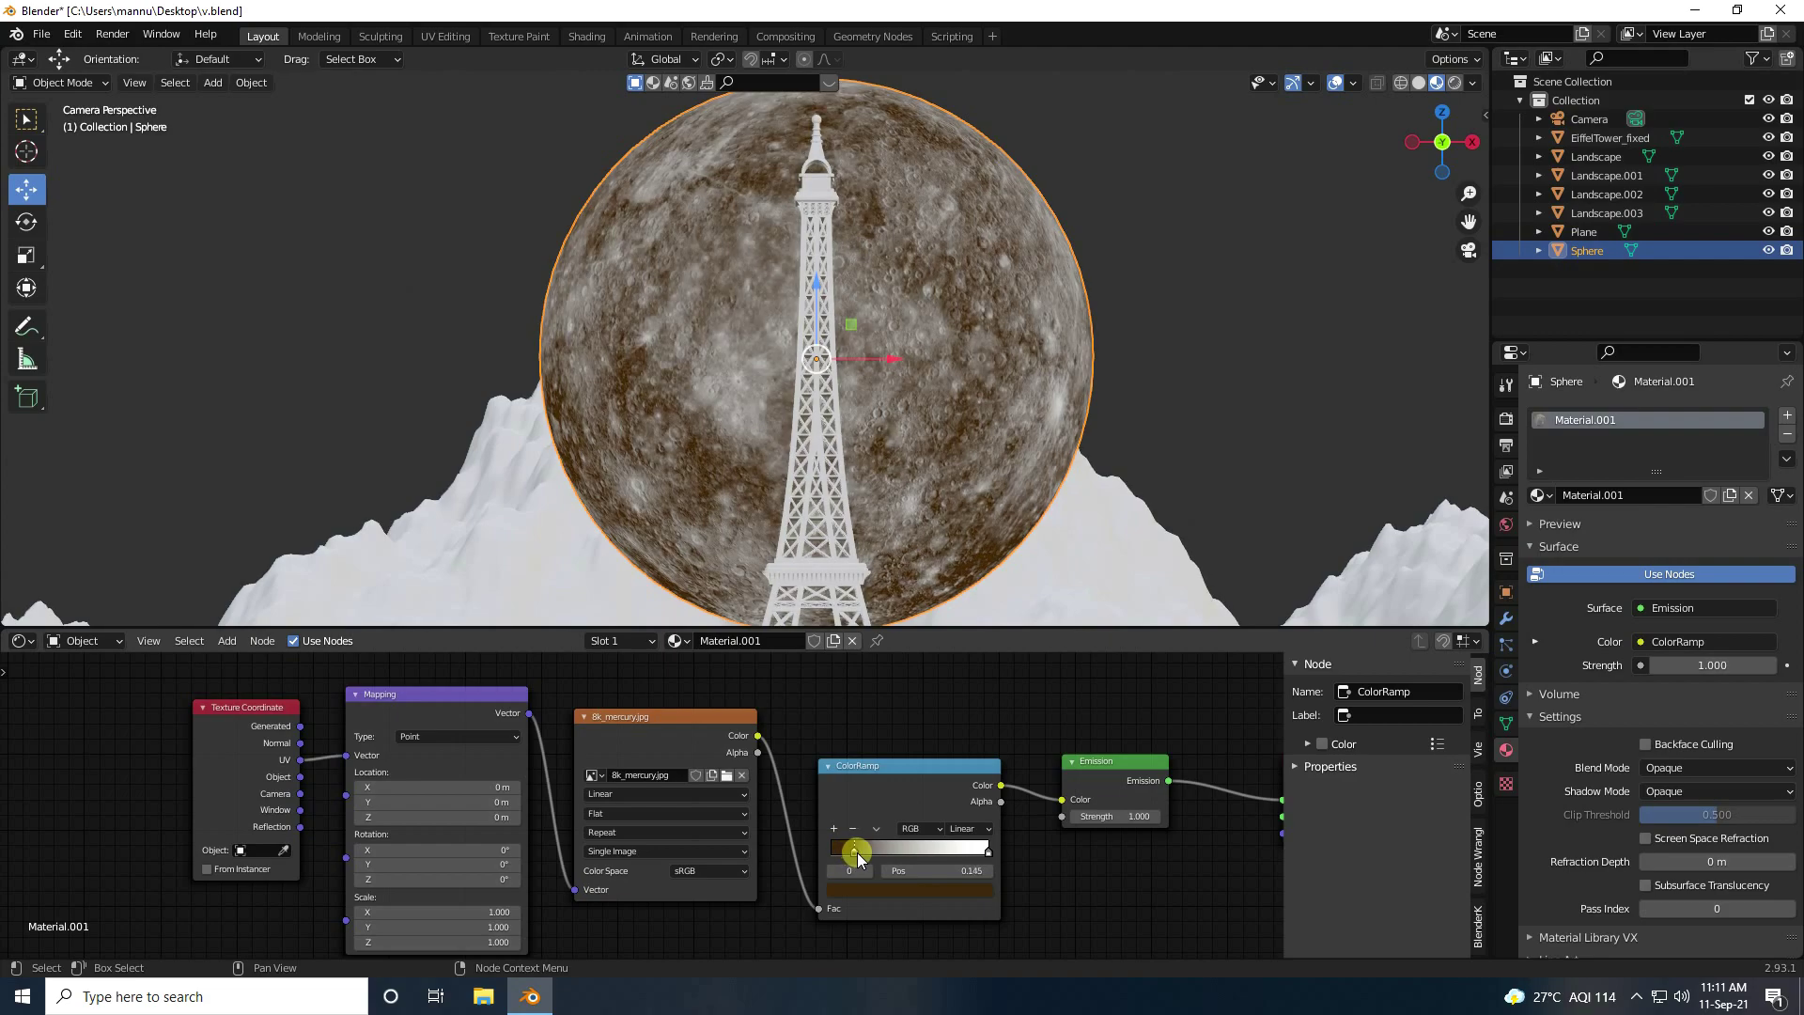
# Make the right stop warm orange FFC480 at position 0.5, and set Emission strength to 5
pyautogui.click(988, 850)
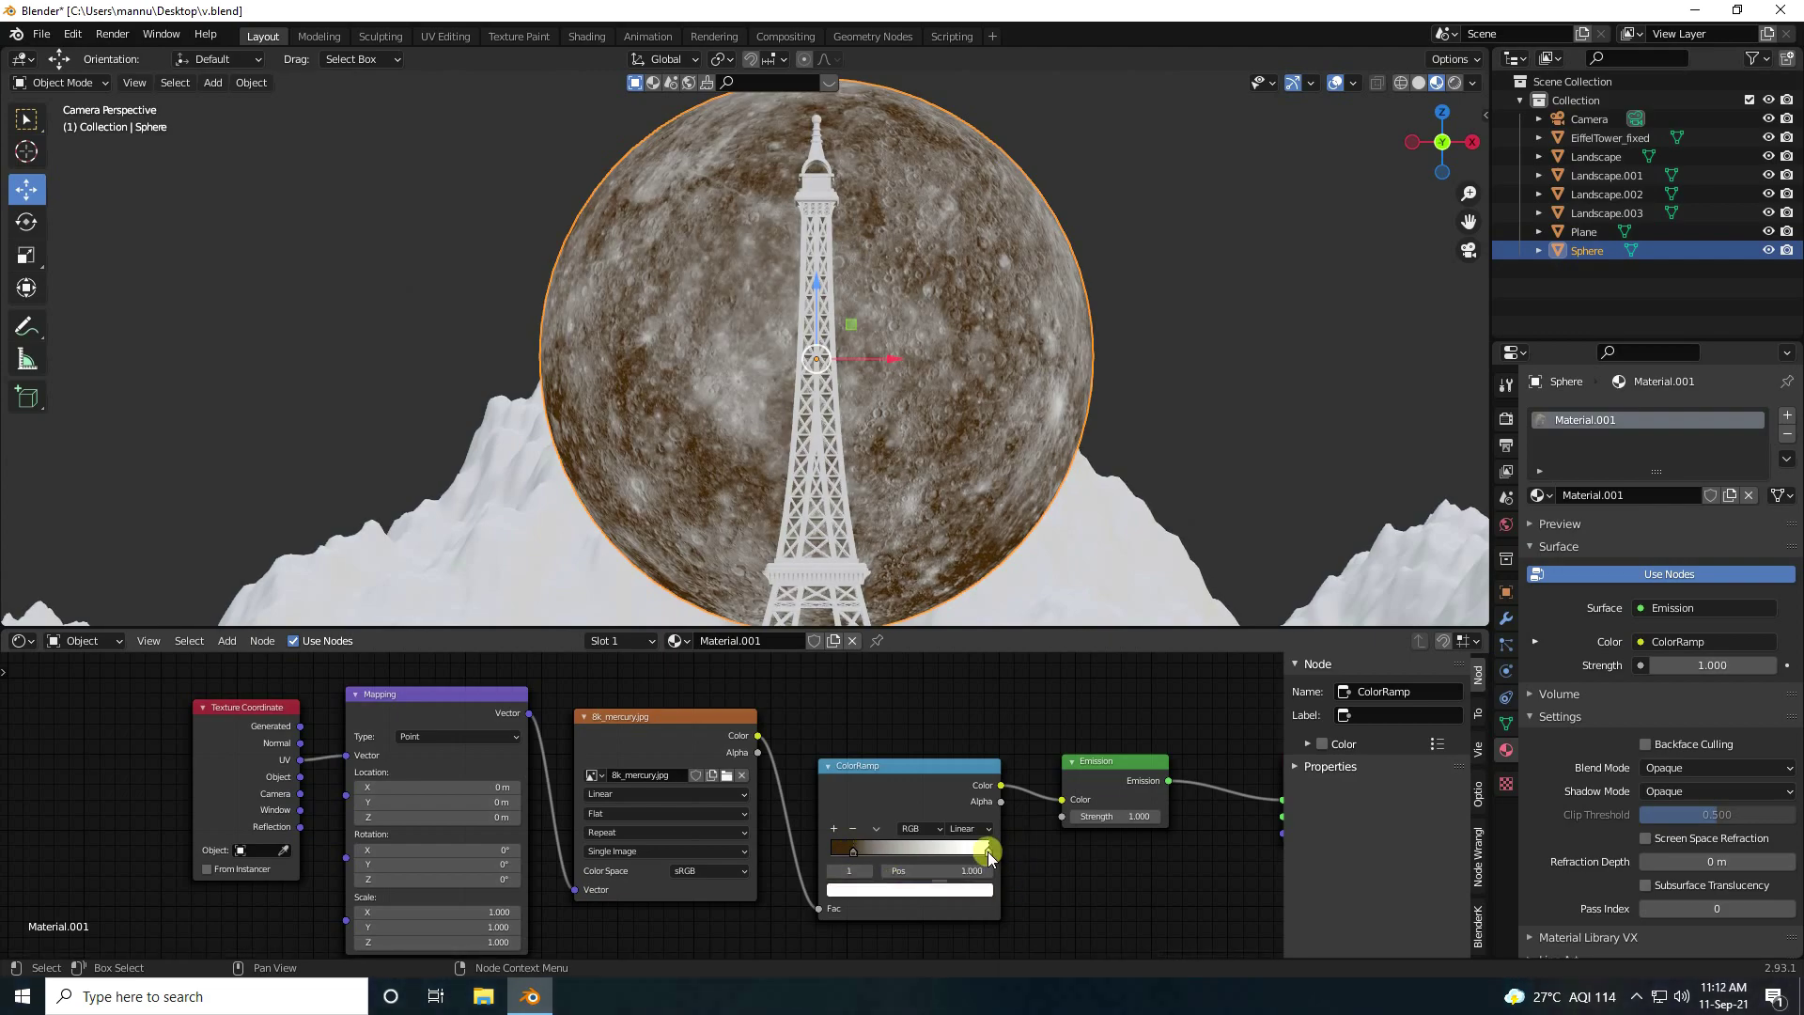
pyautogui.click(918, 894)
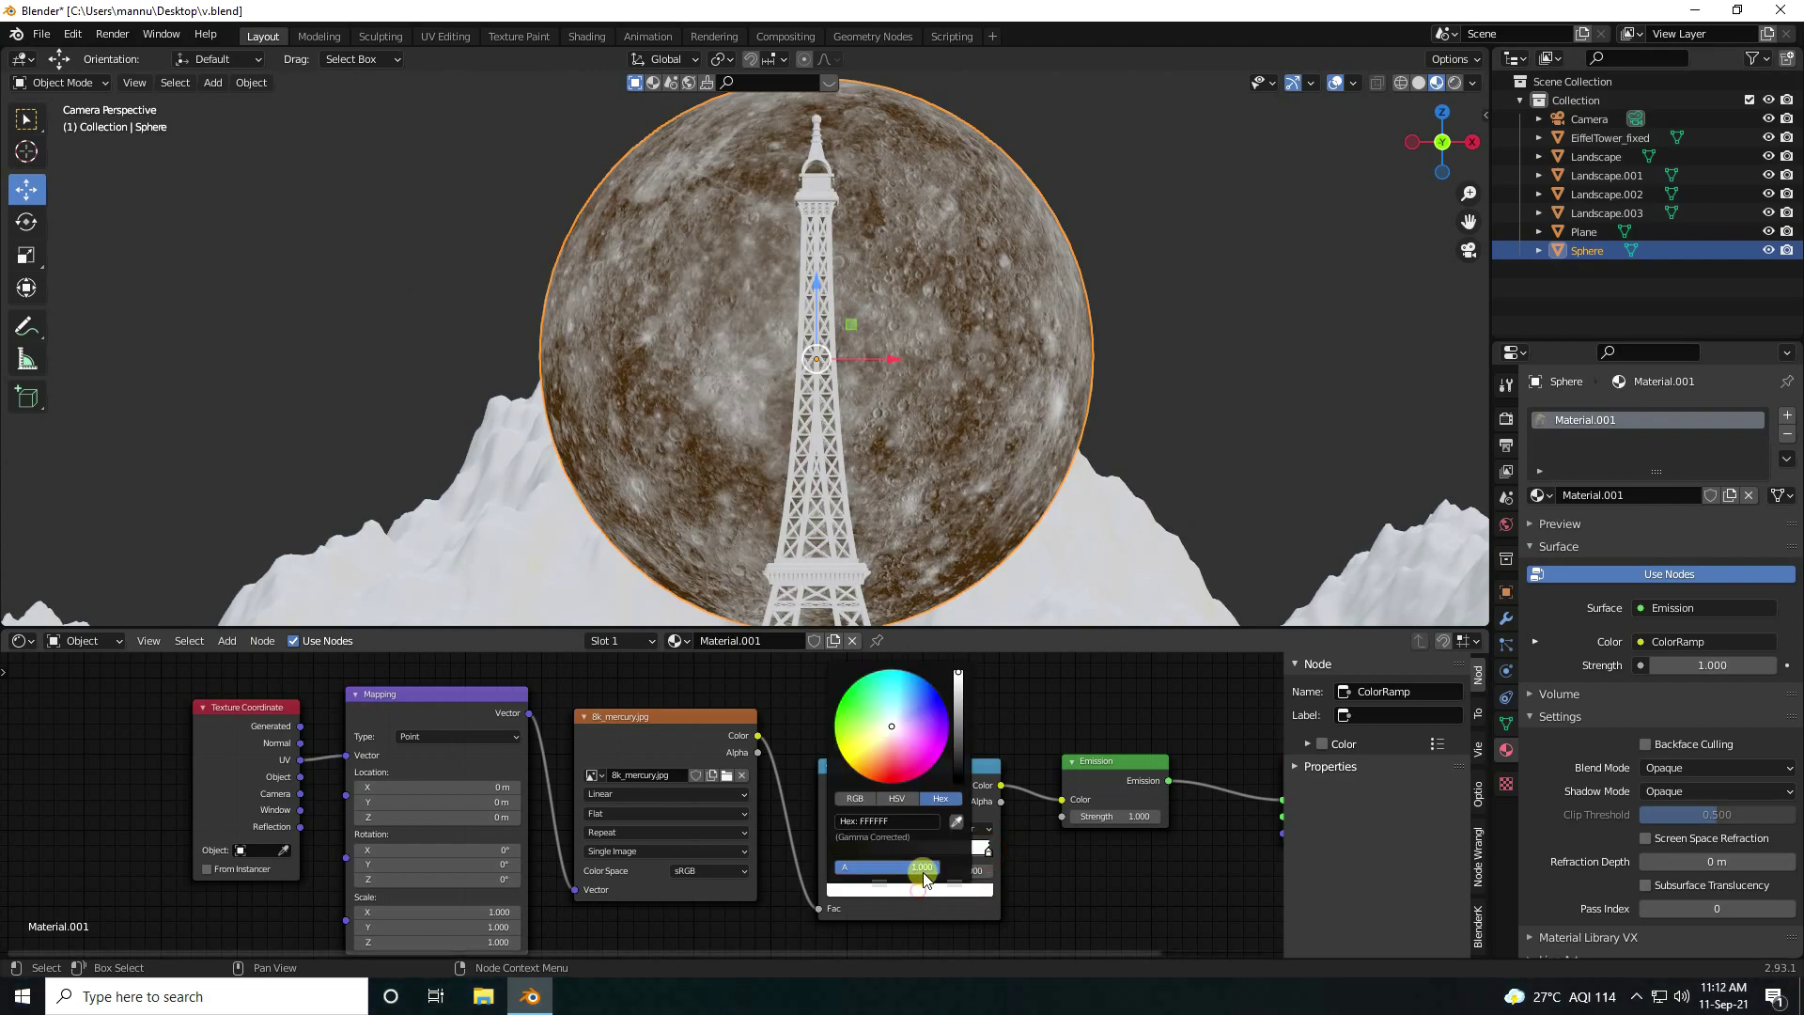
pyautogui.click(907, 822)
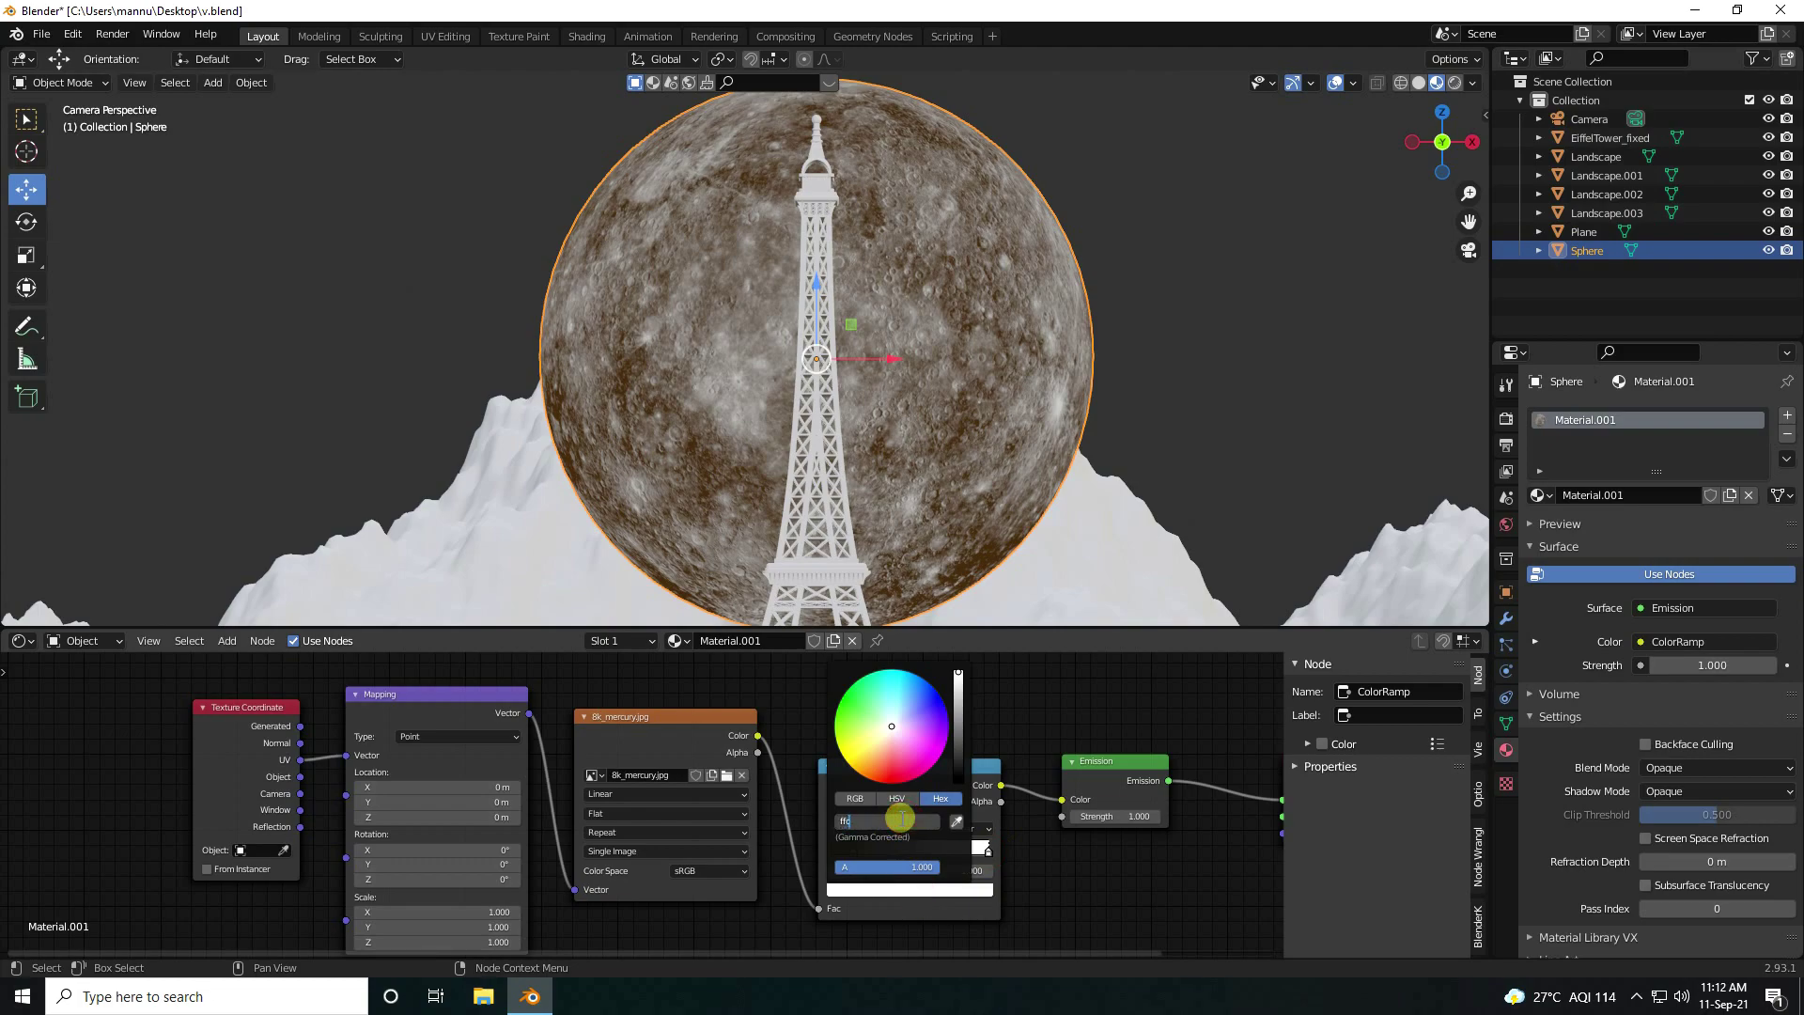
pyautogui.write('ffc480')
pyautogui.press('Return')
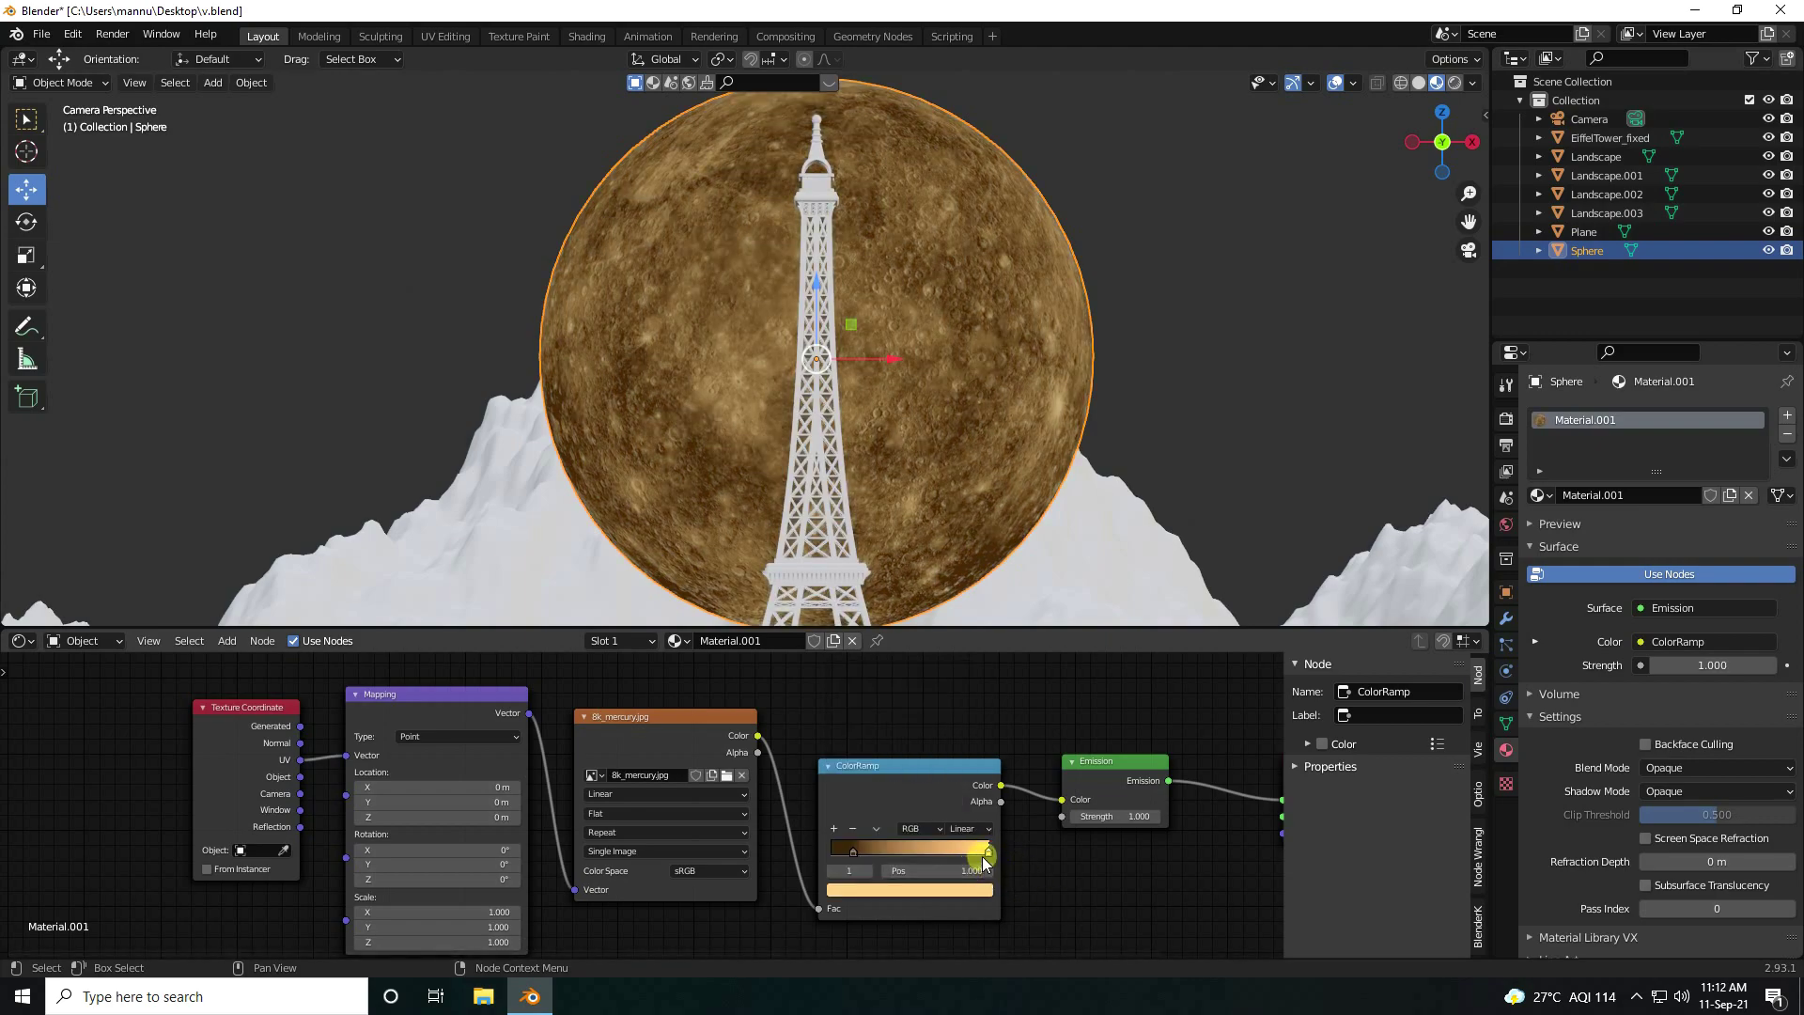
pyautogui.moveTo(986, 857); pyautogui.dragTo(937, 853)
pyautogui.click(968, 872)
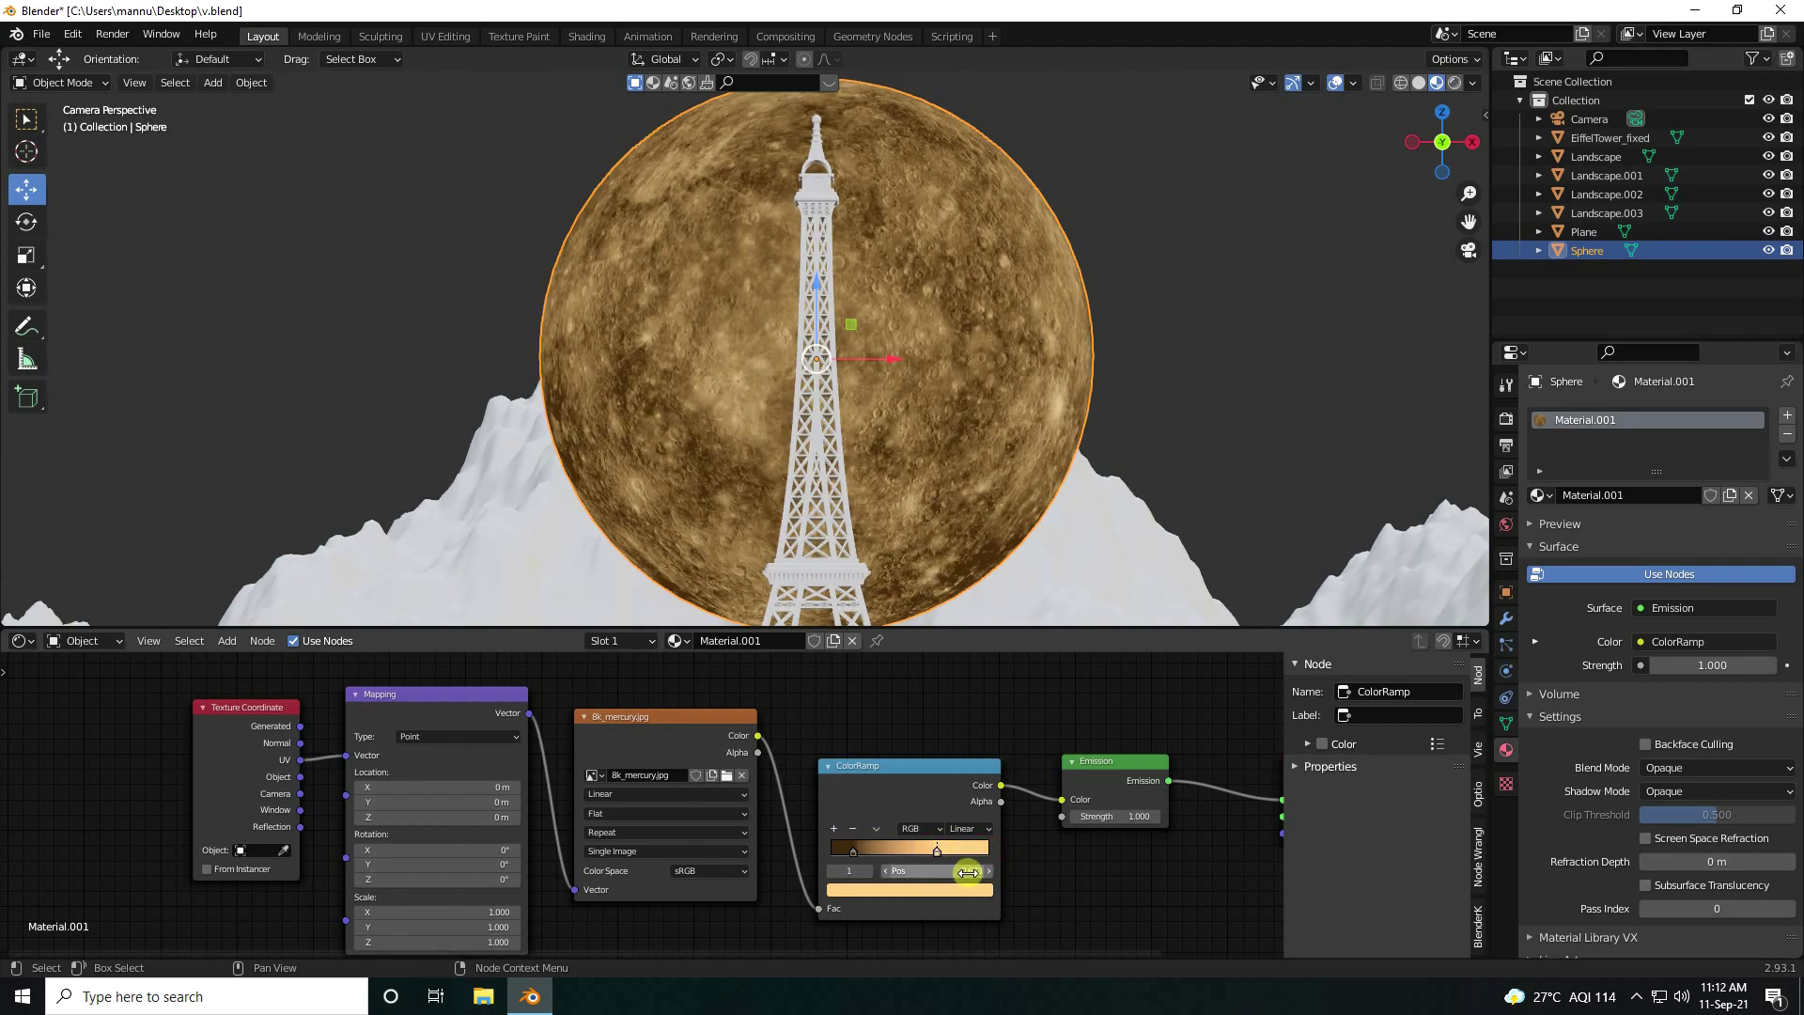
pyautogui.write('0.5')
pyautogui.press('Return')
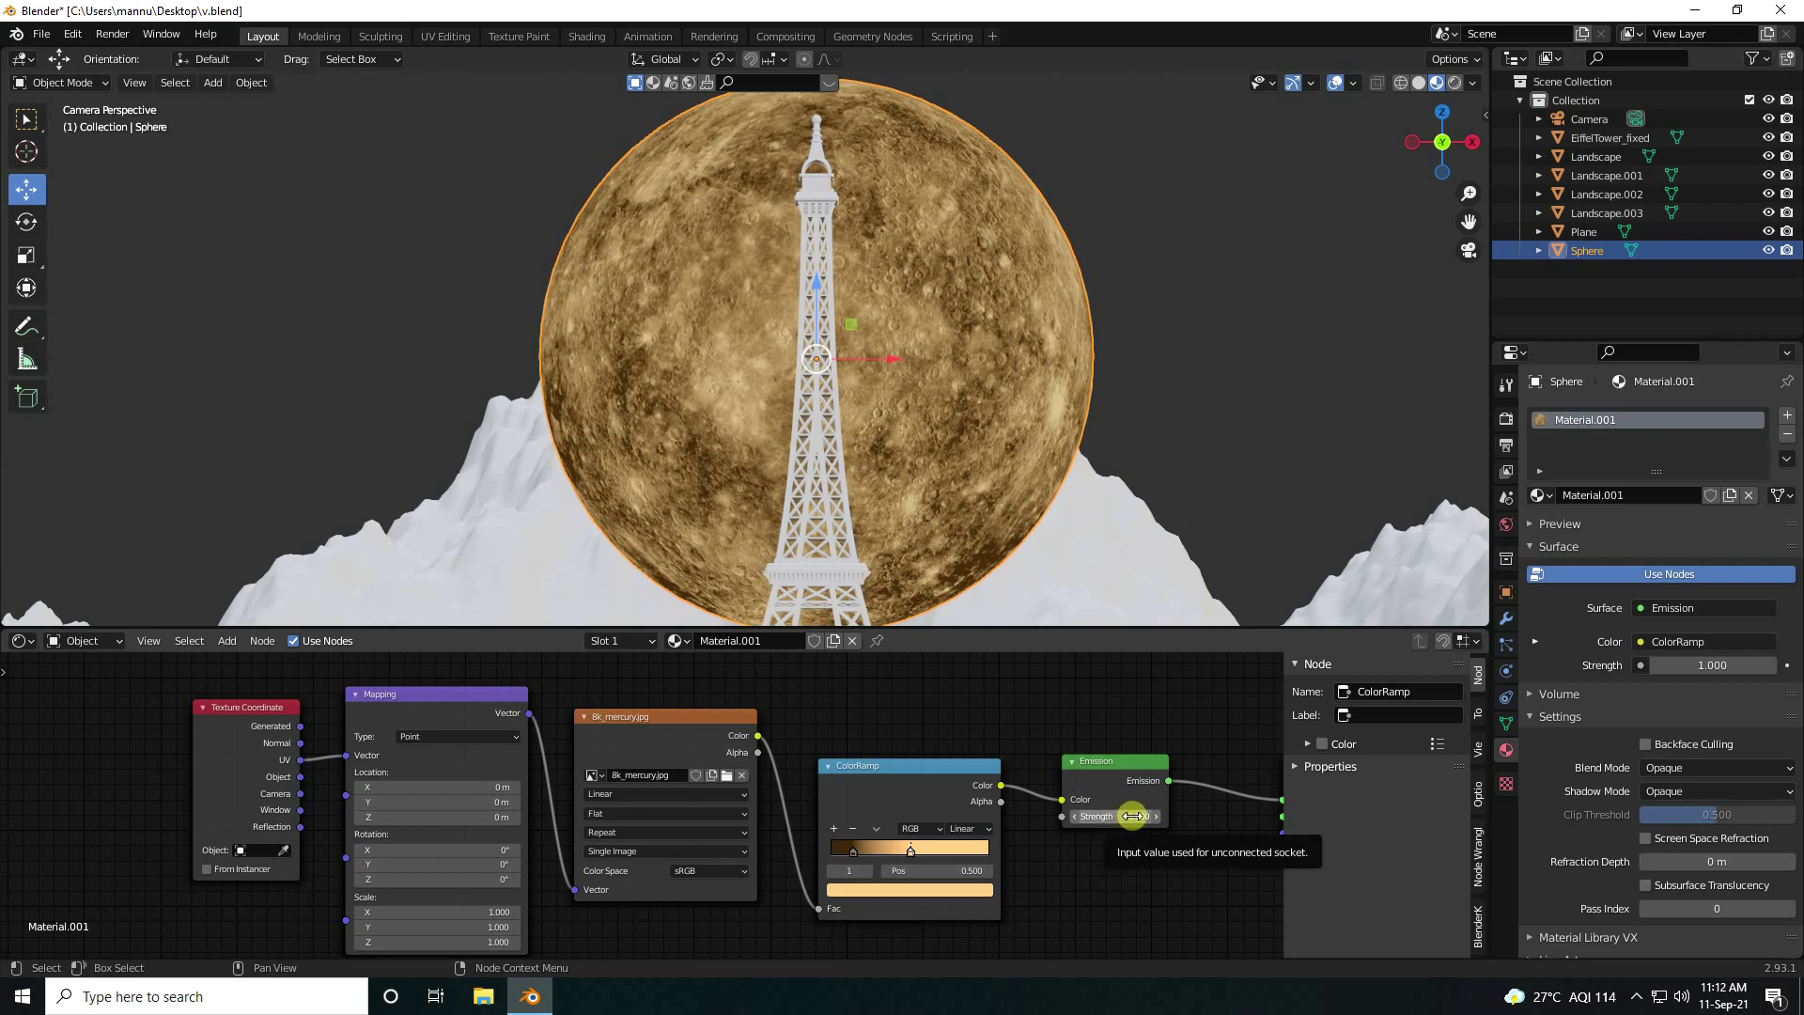
pyautogui.click(1132, 816)
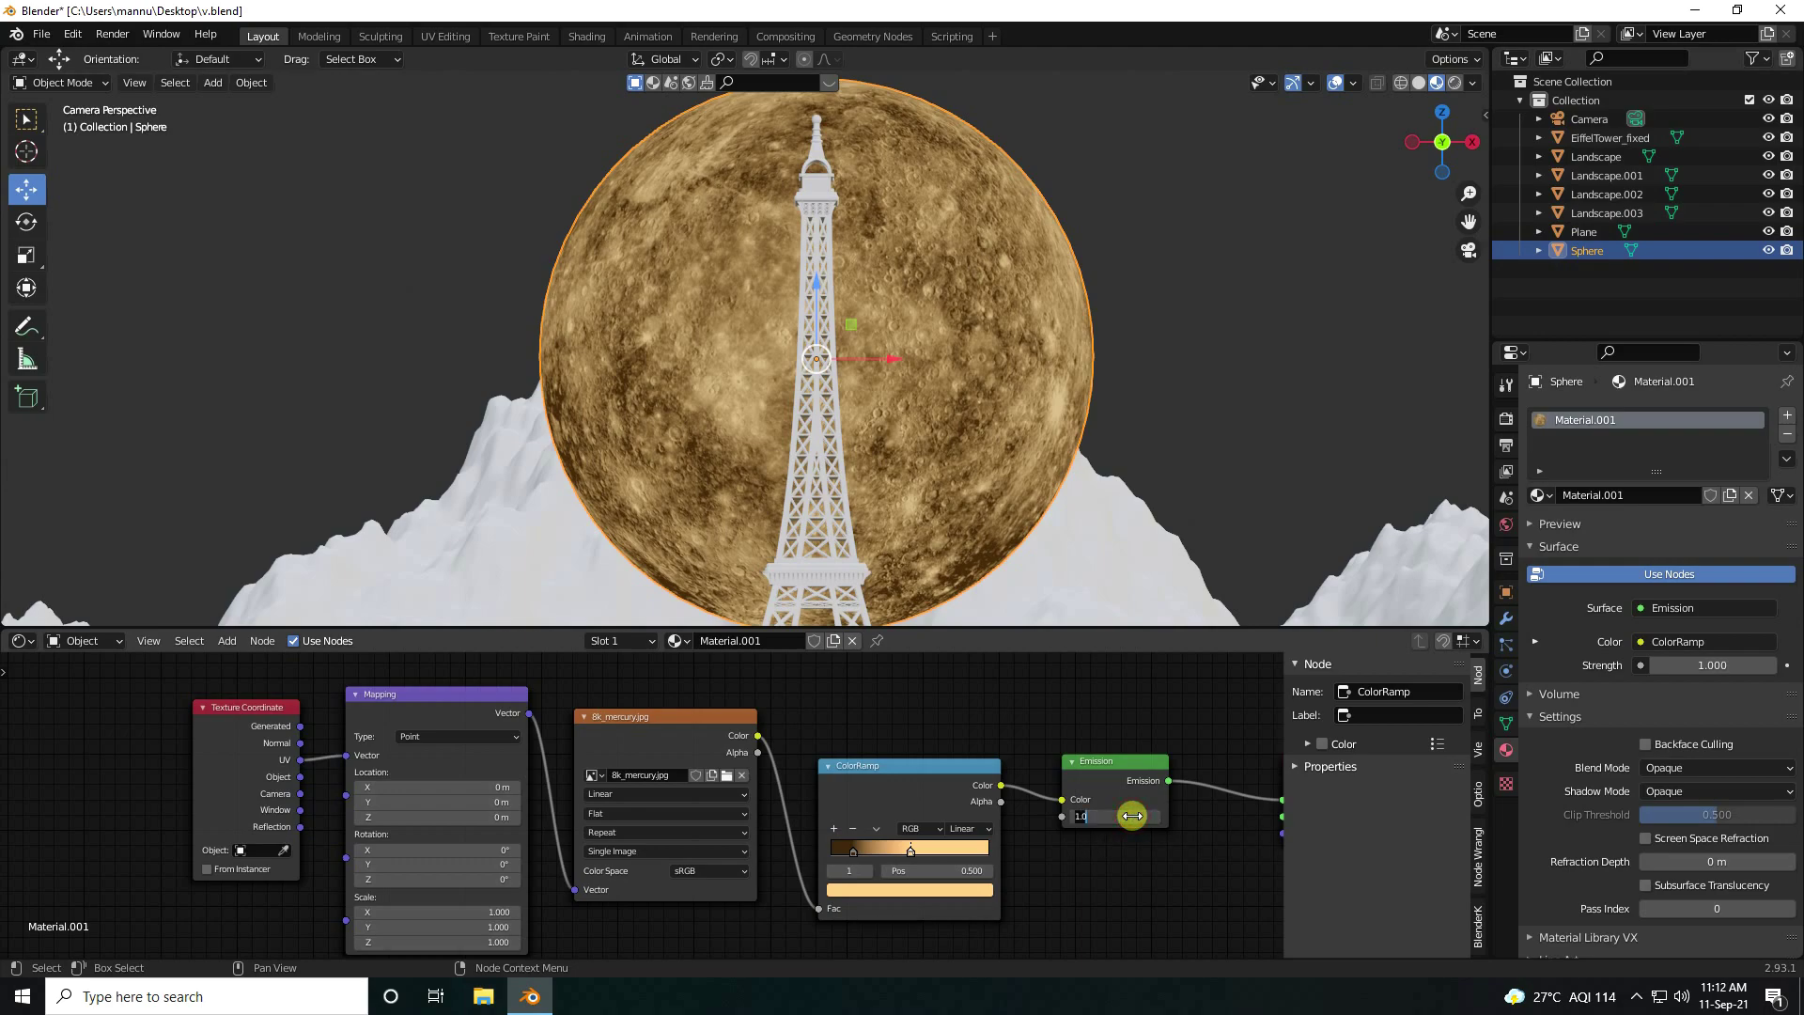
pyautogui.press('Return')
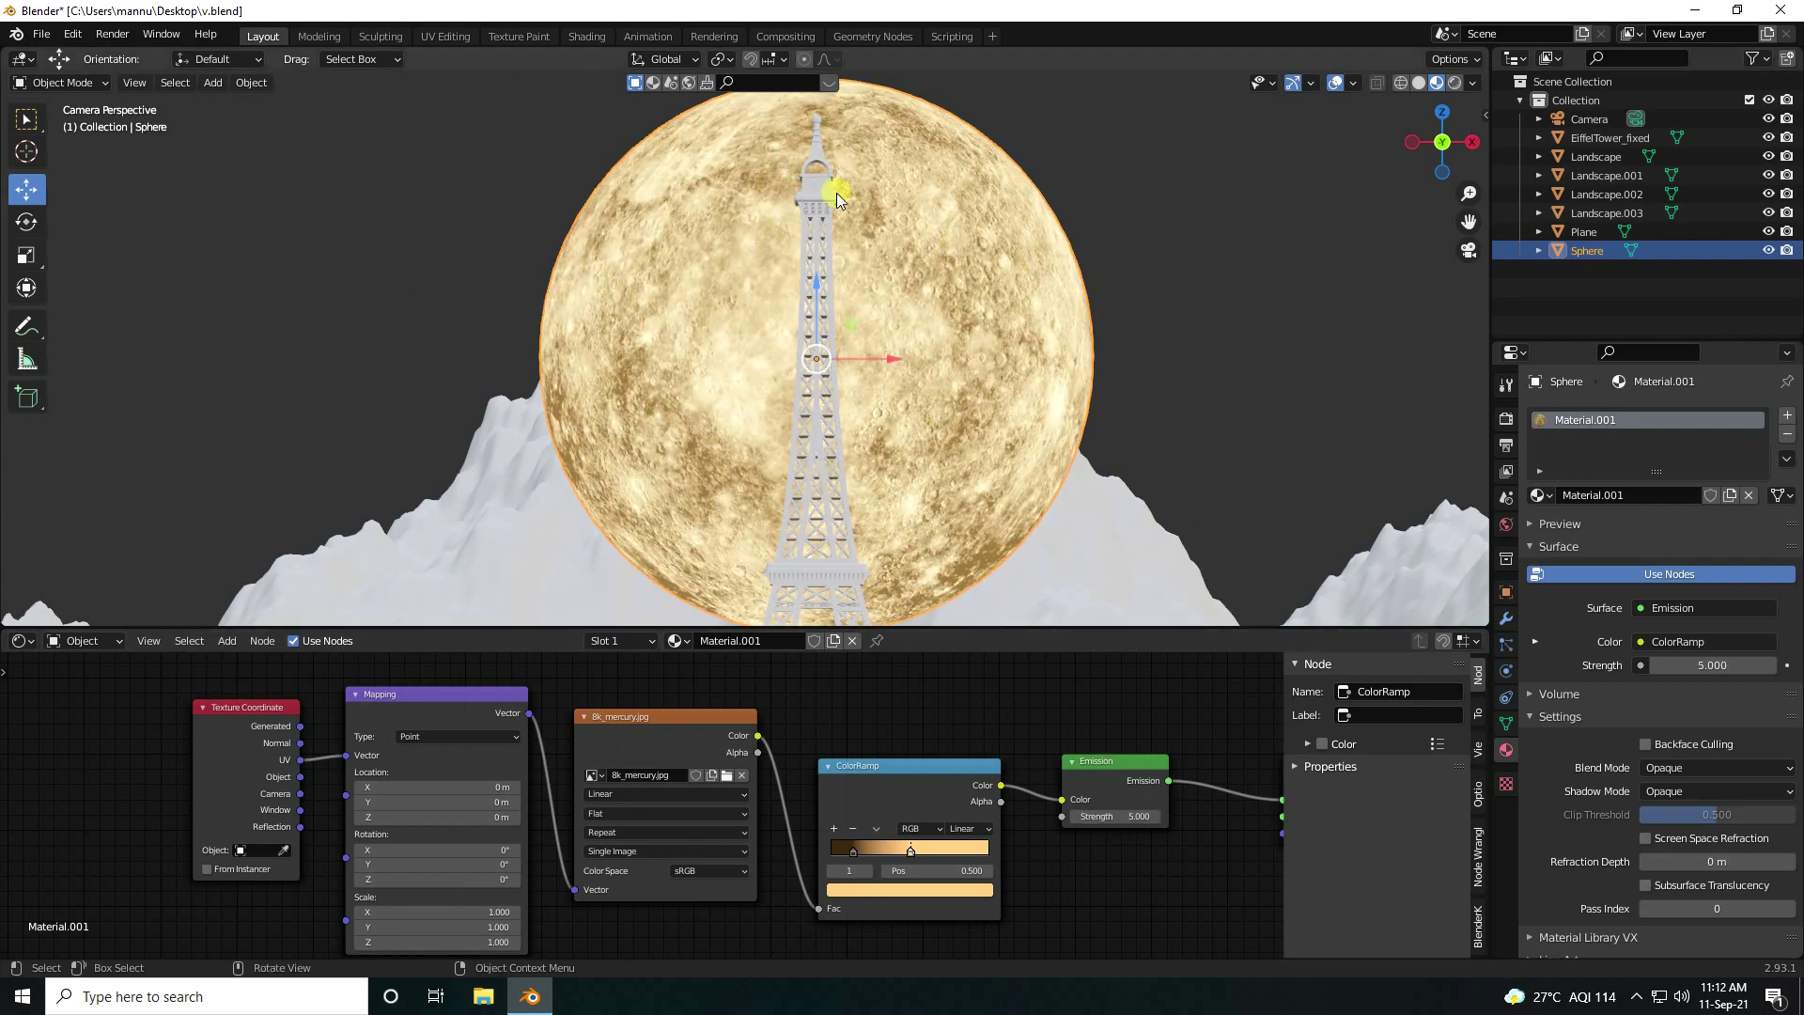
# Enable Bloom and Screen Space Reflections and set render and viewport samples to 512
pyautogui.click(1506, 420)
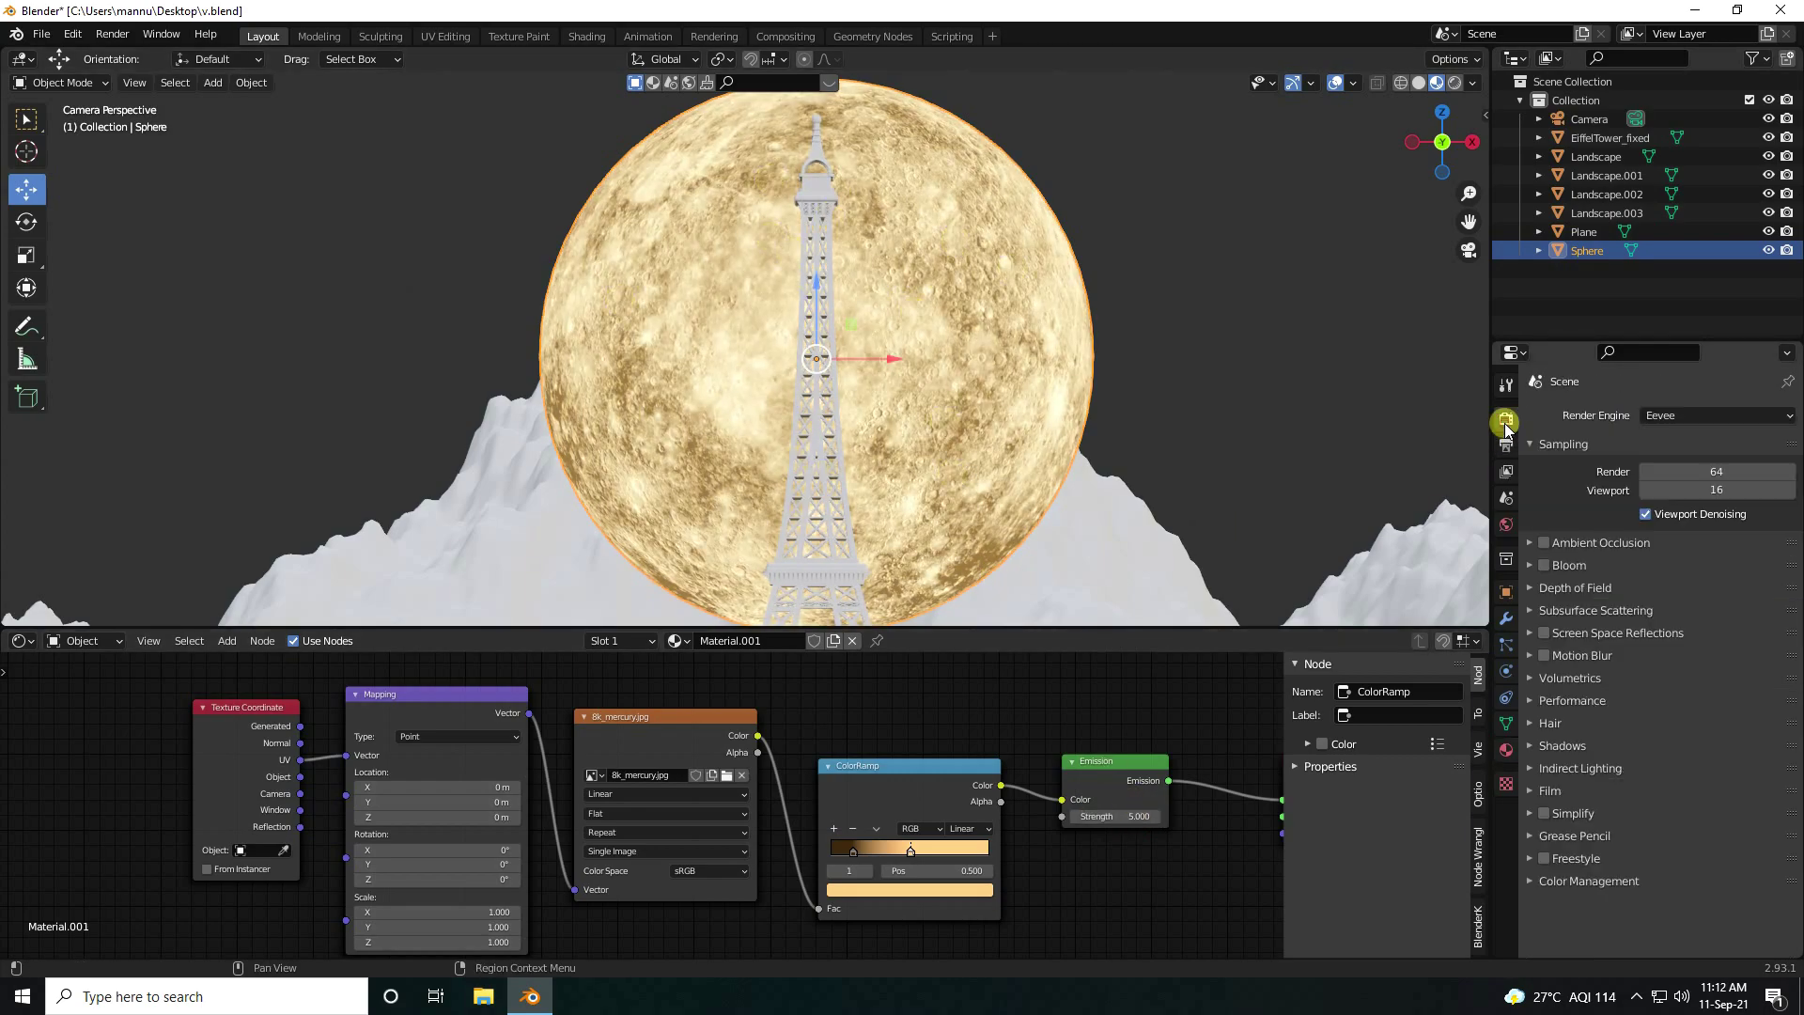
pyautogui.click(1544, 567)
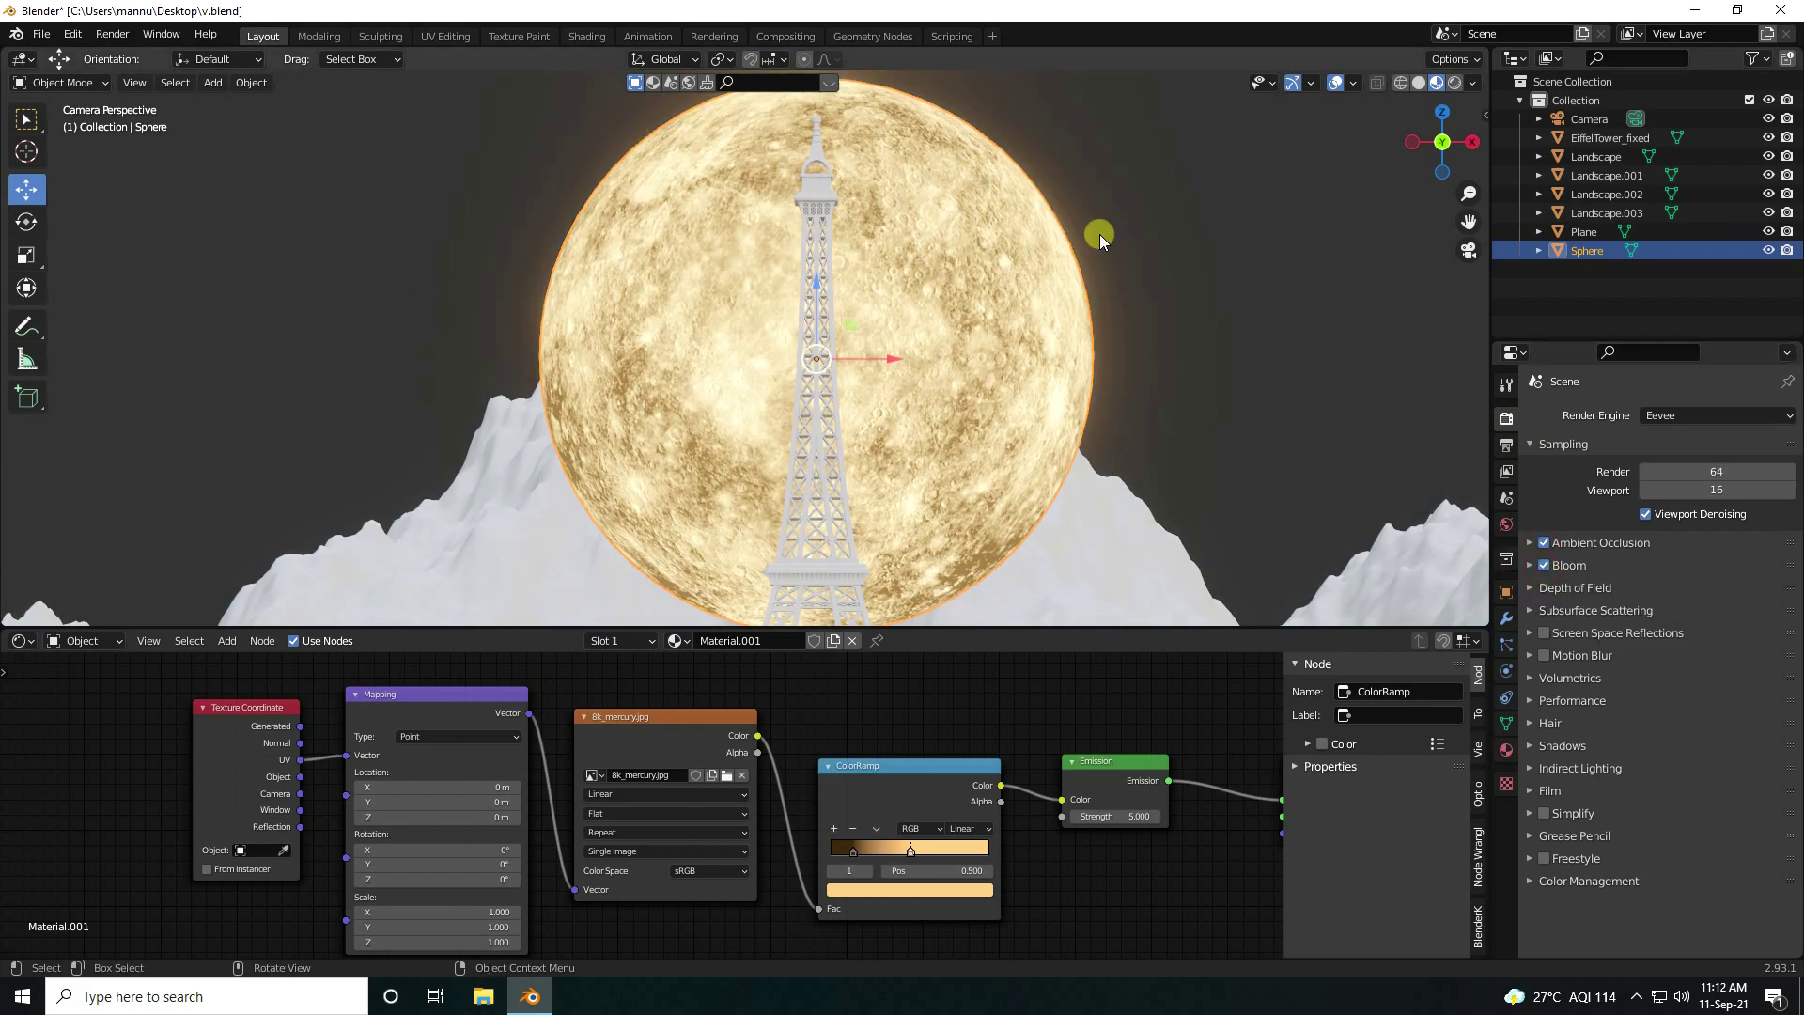
pyautogui.click(1546, 634)
pyautogui.click(1713, 472)
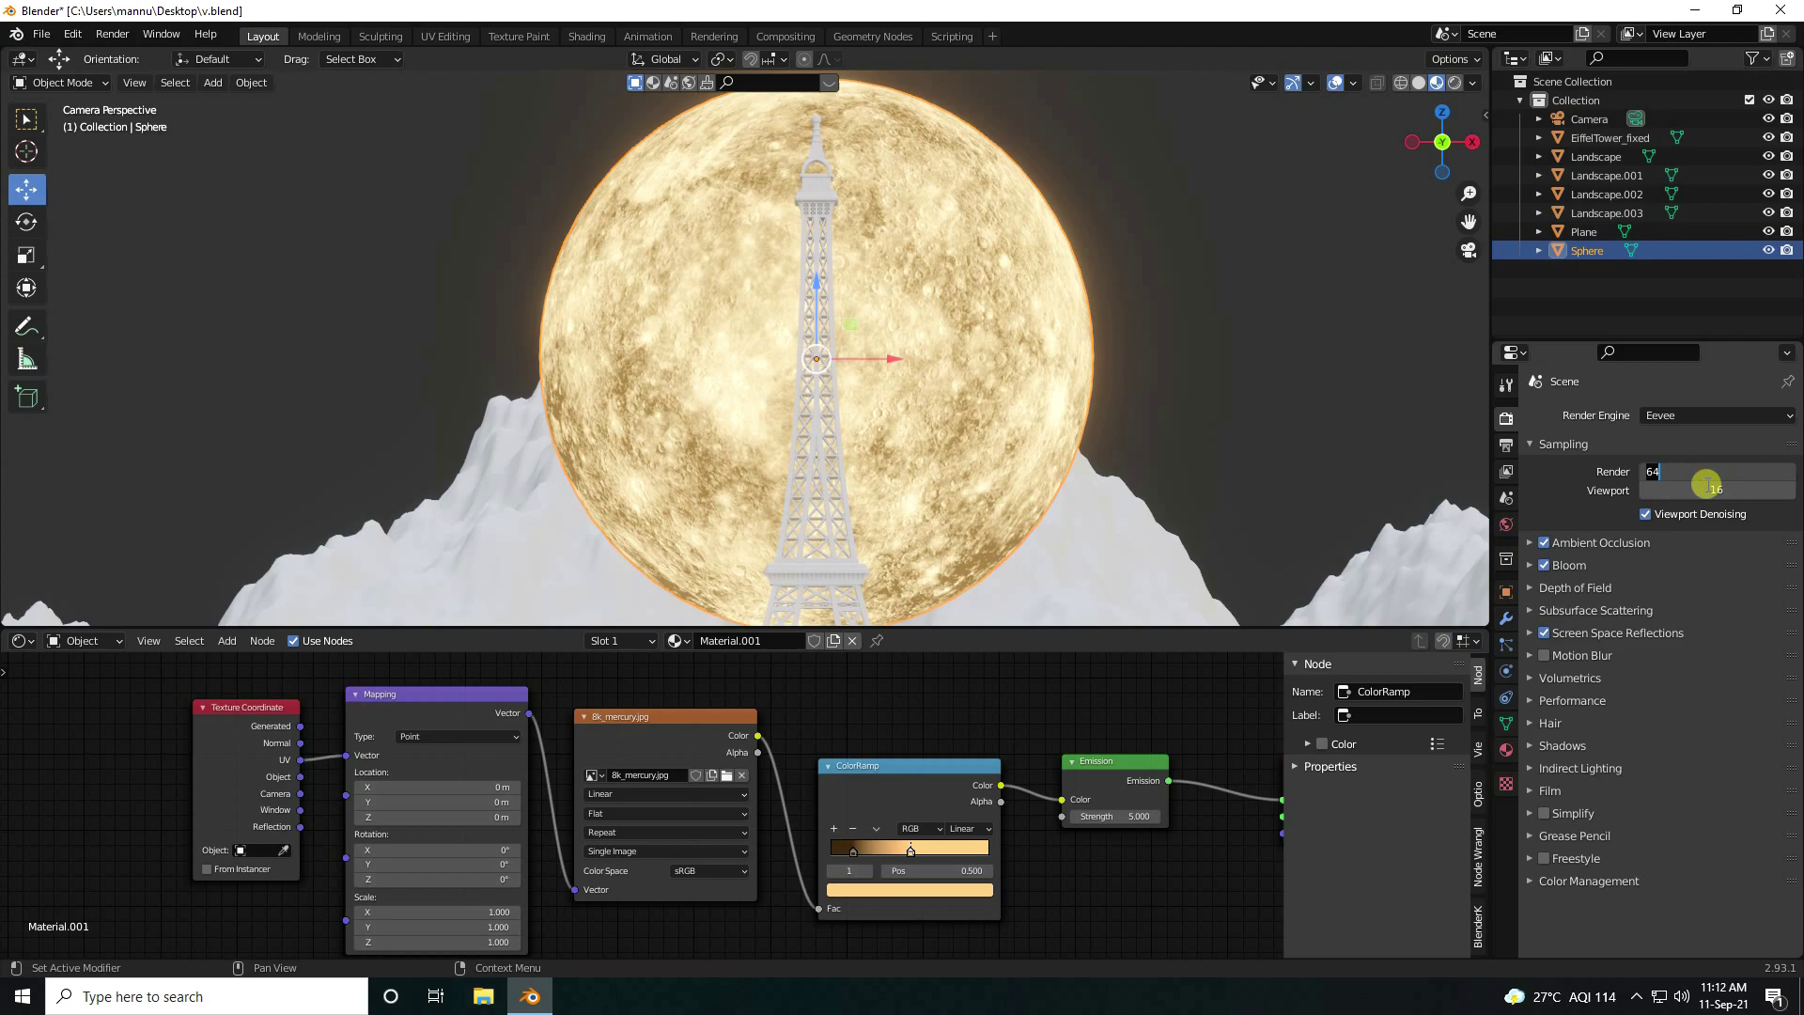
pyautogui.click(1707, 484)
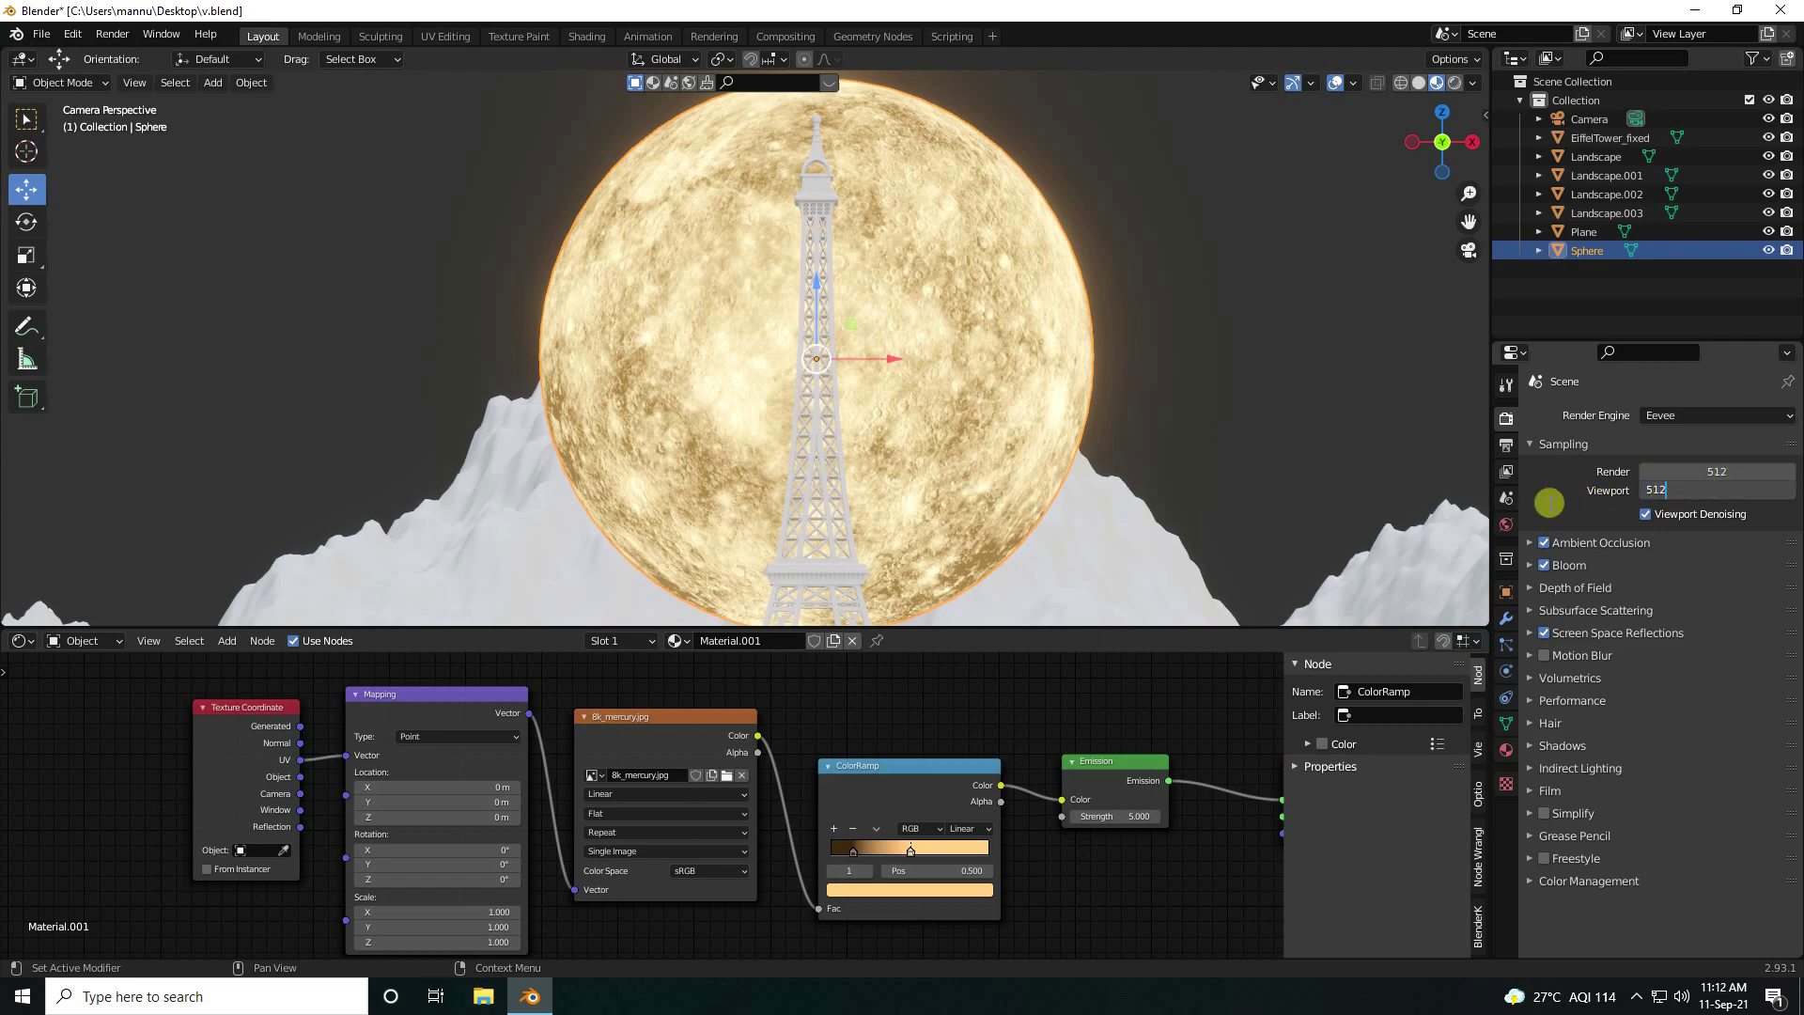
pyautogui.press('Return')
# Select the ground plane in front of the mountains
pyautogui.scroll(-5, 567, 350)
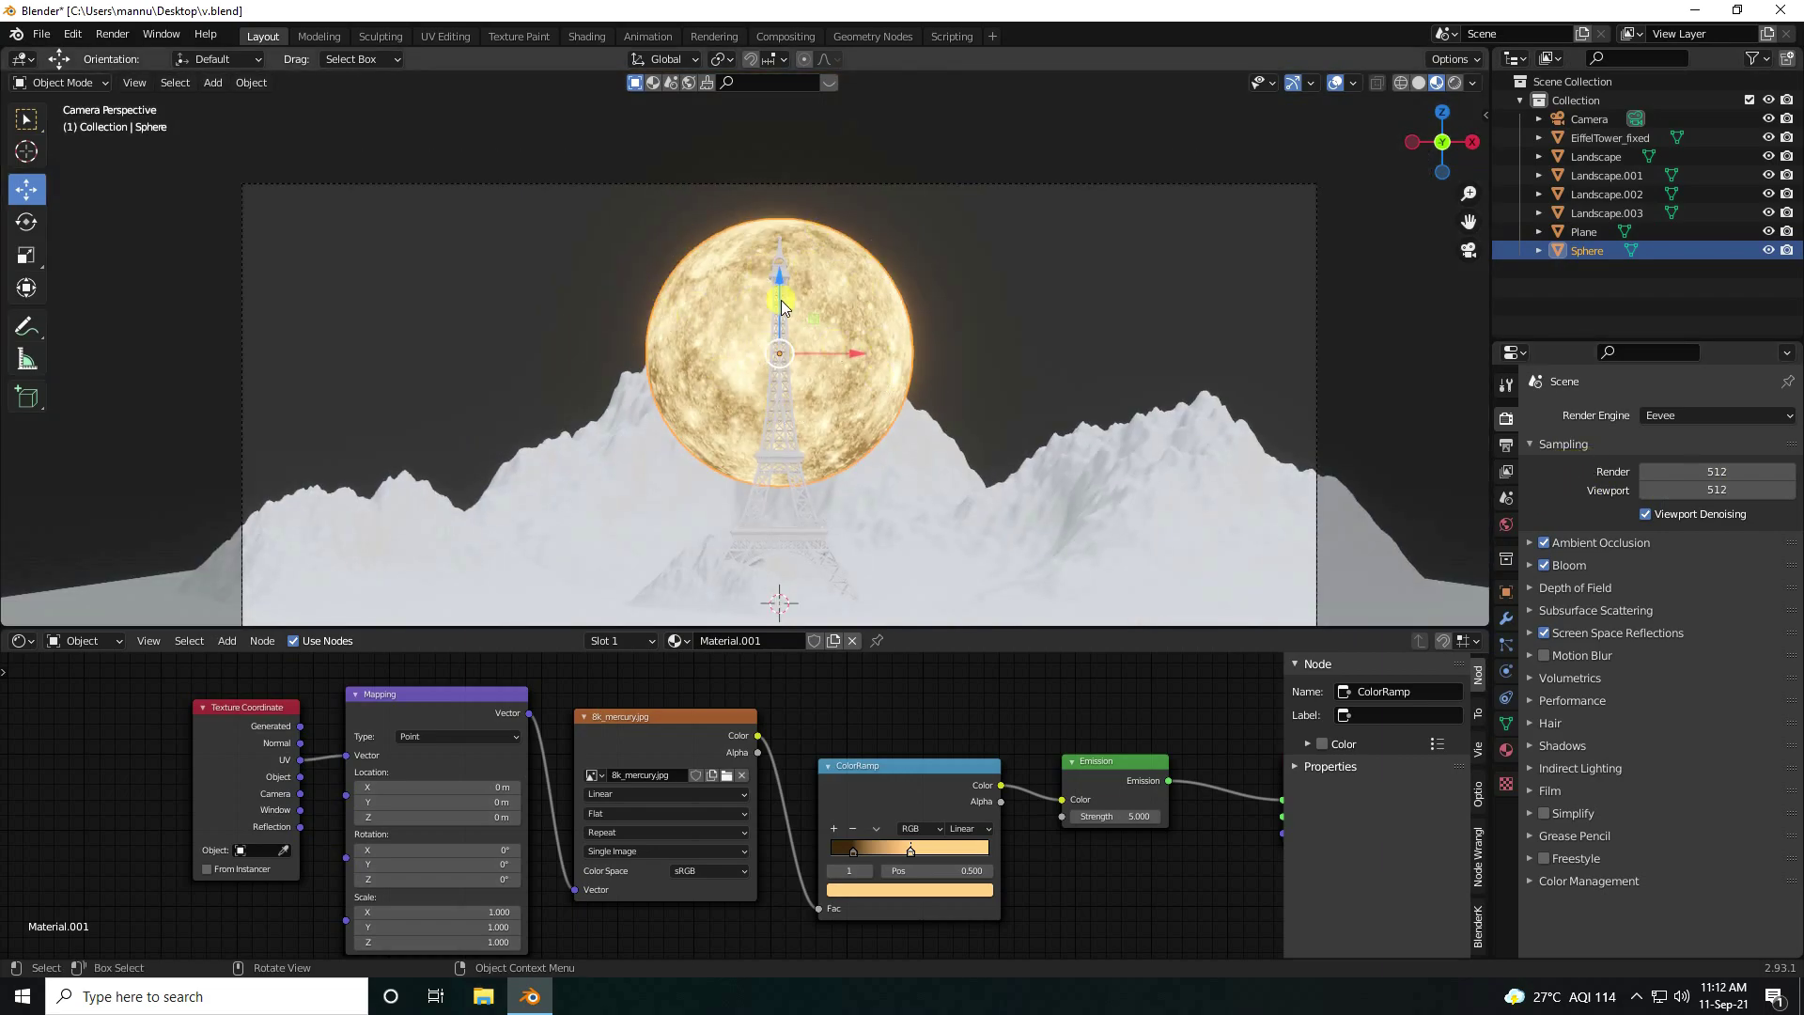
pyautogui.scroll(-3, 781, 301)
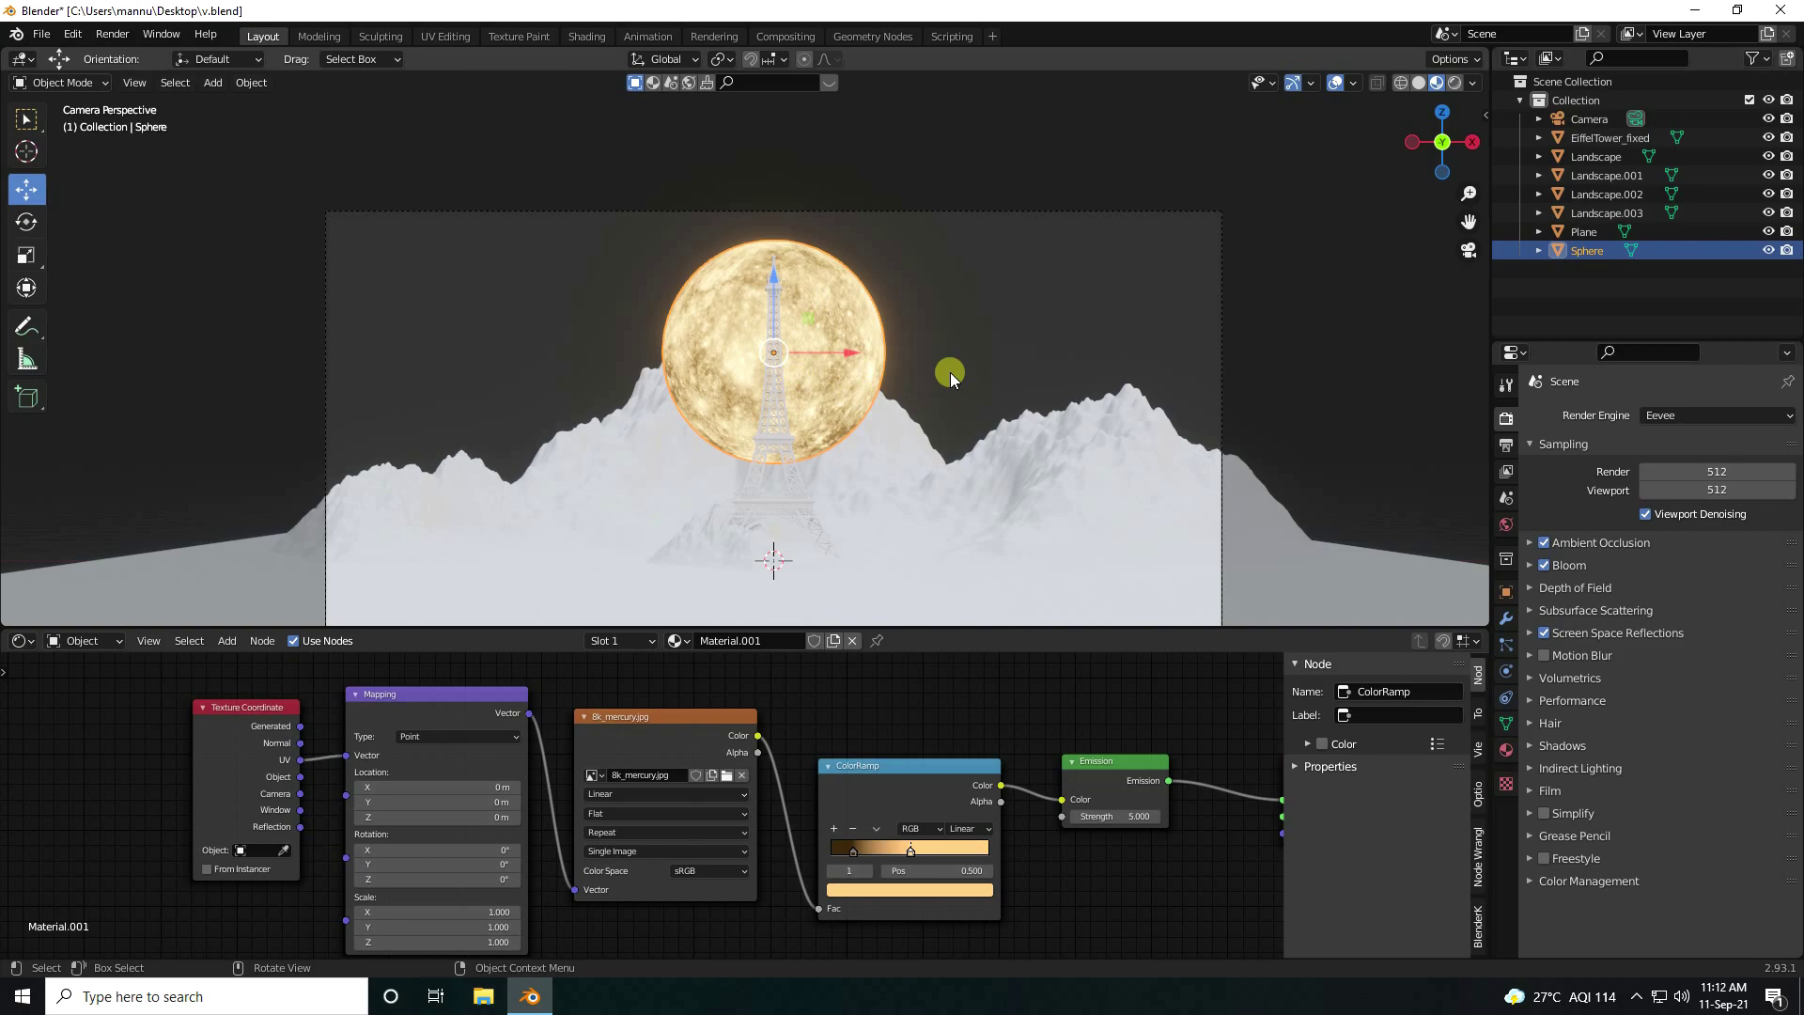
pyautogui.keyDown('shift'); pyautogui.moveTo(955, 443); pyautogui.dragTo(953, 279, button='middle'); pyautogui.keyUp('shift')
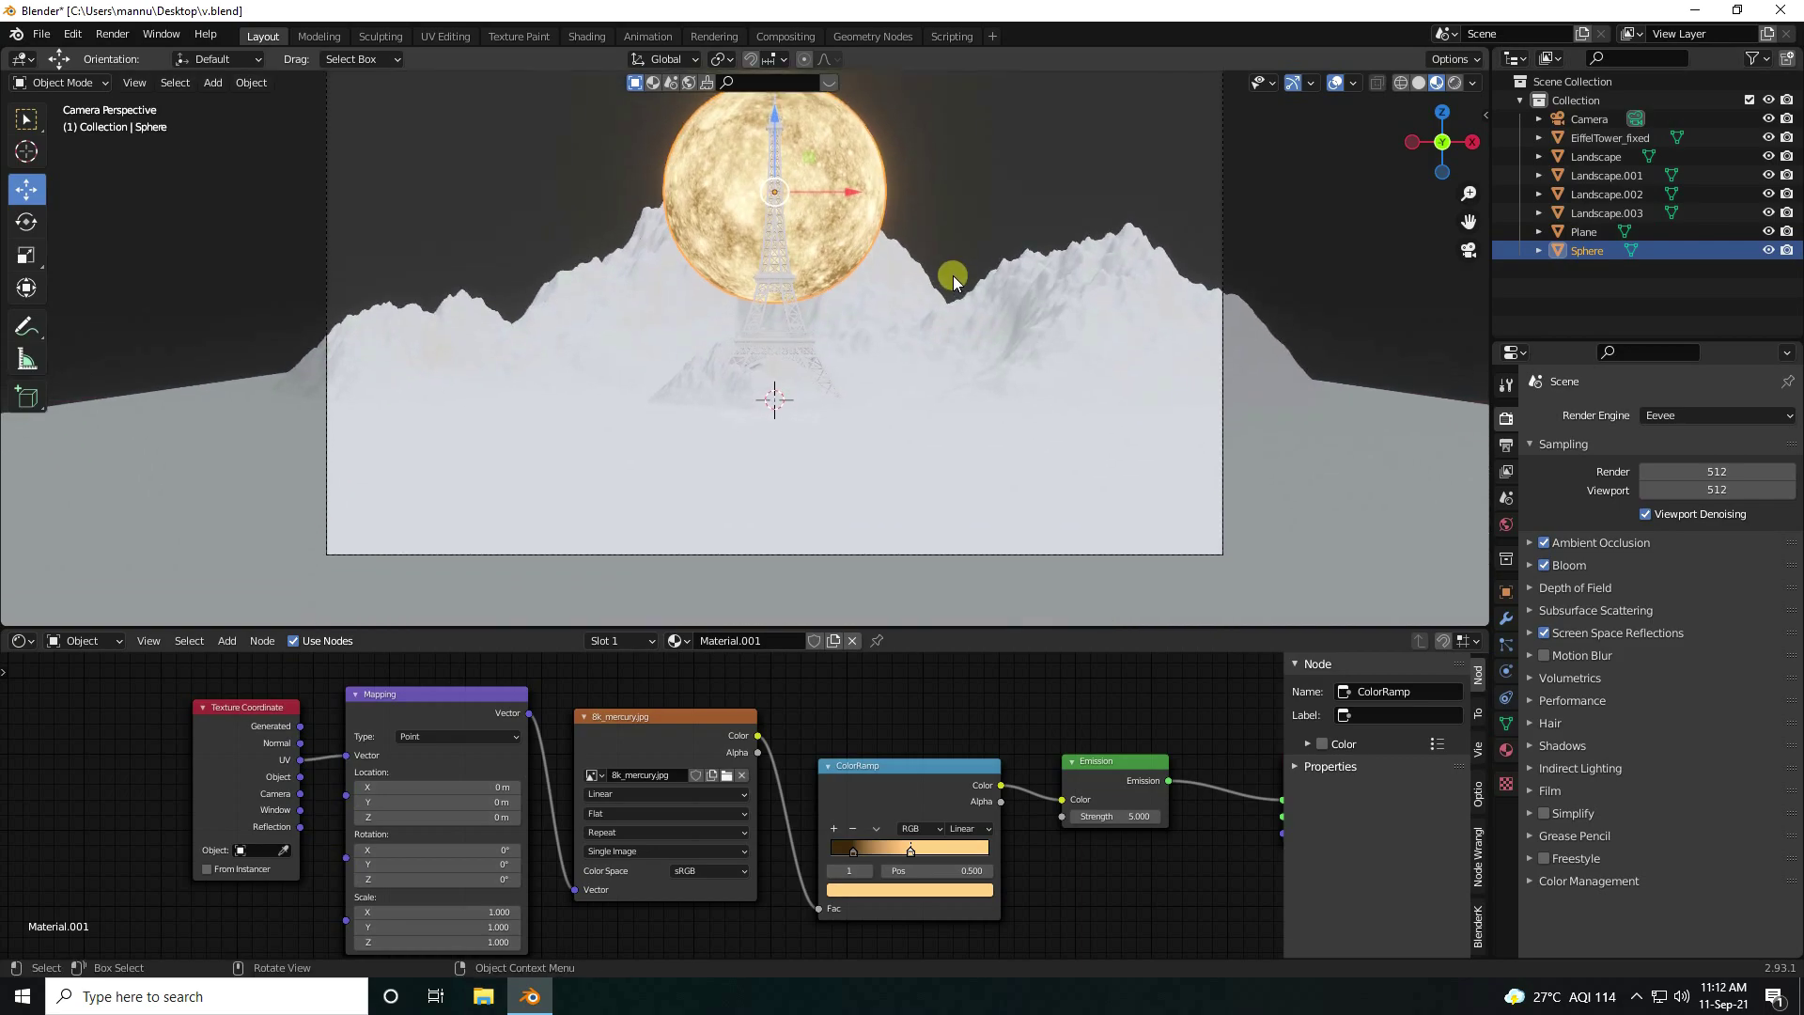
pyautogui.click(712, 460)
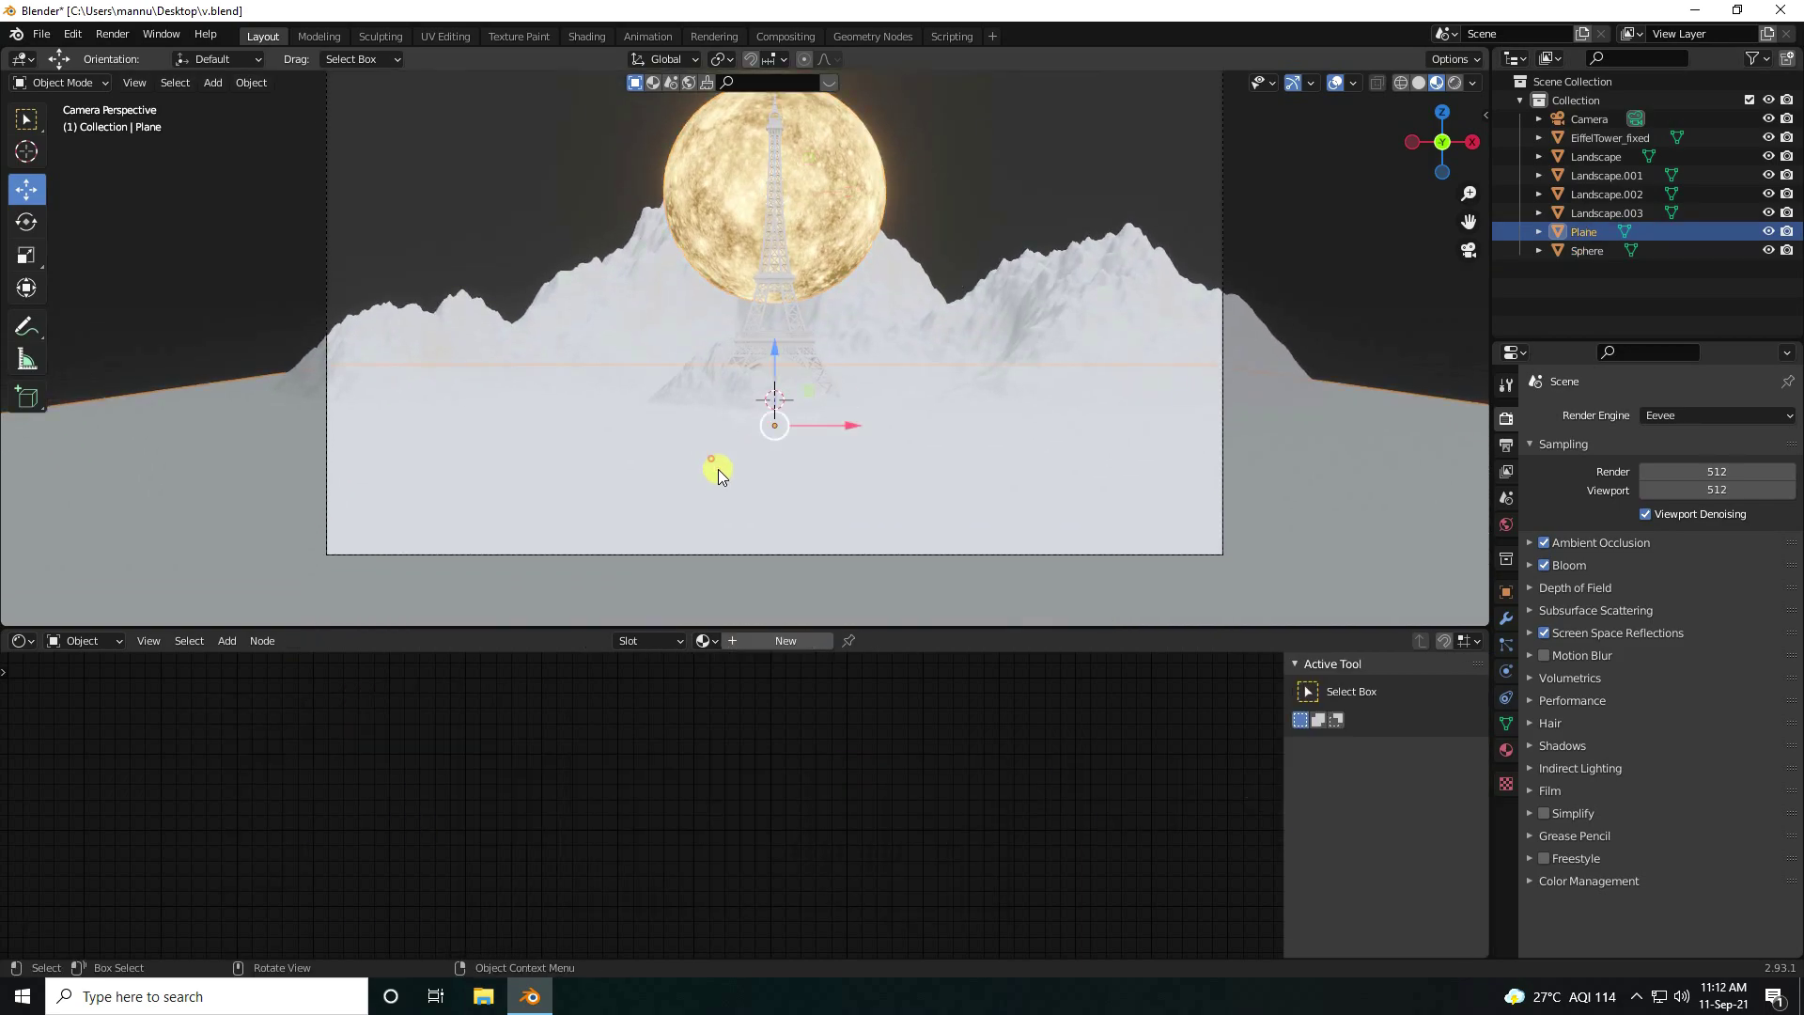
# Create Material.002 for the plane and add a Noise Texture node
pyautogui.click(725, 646)
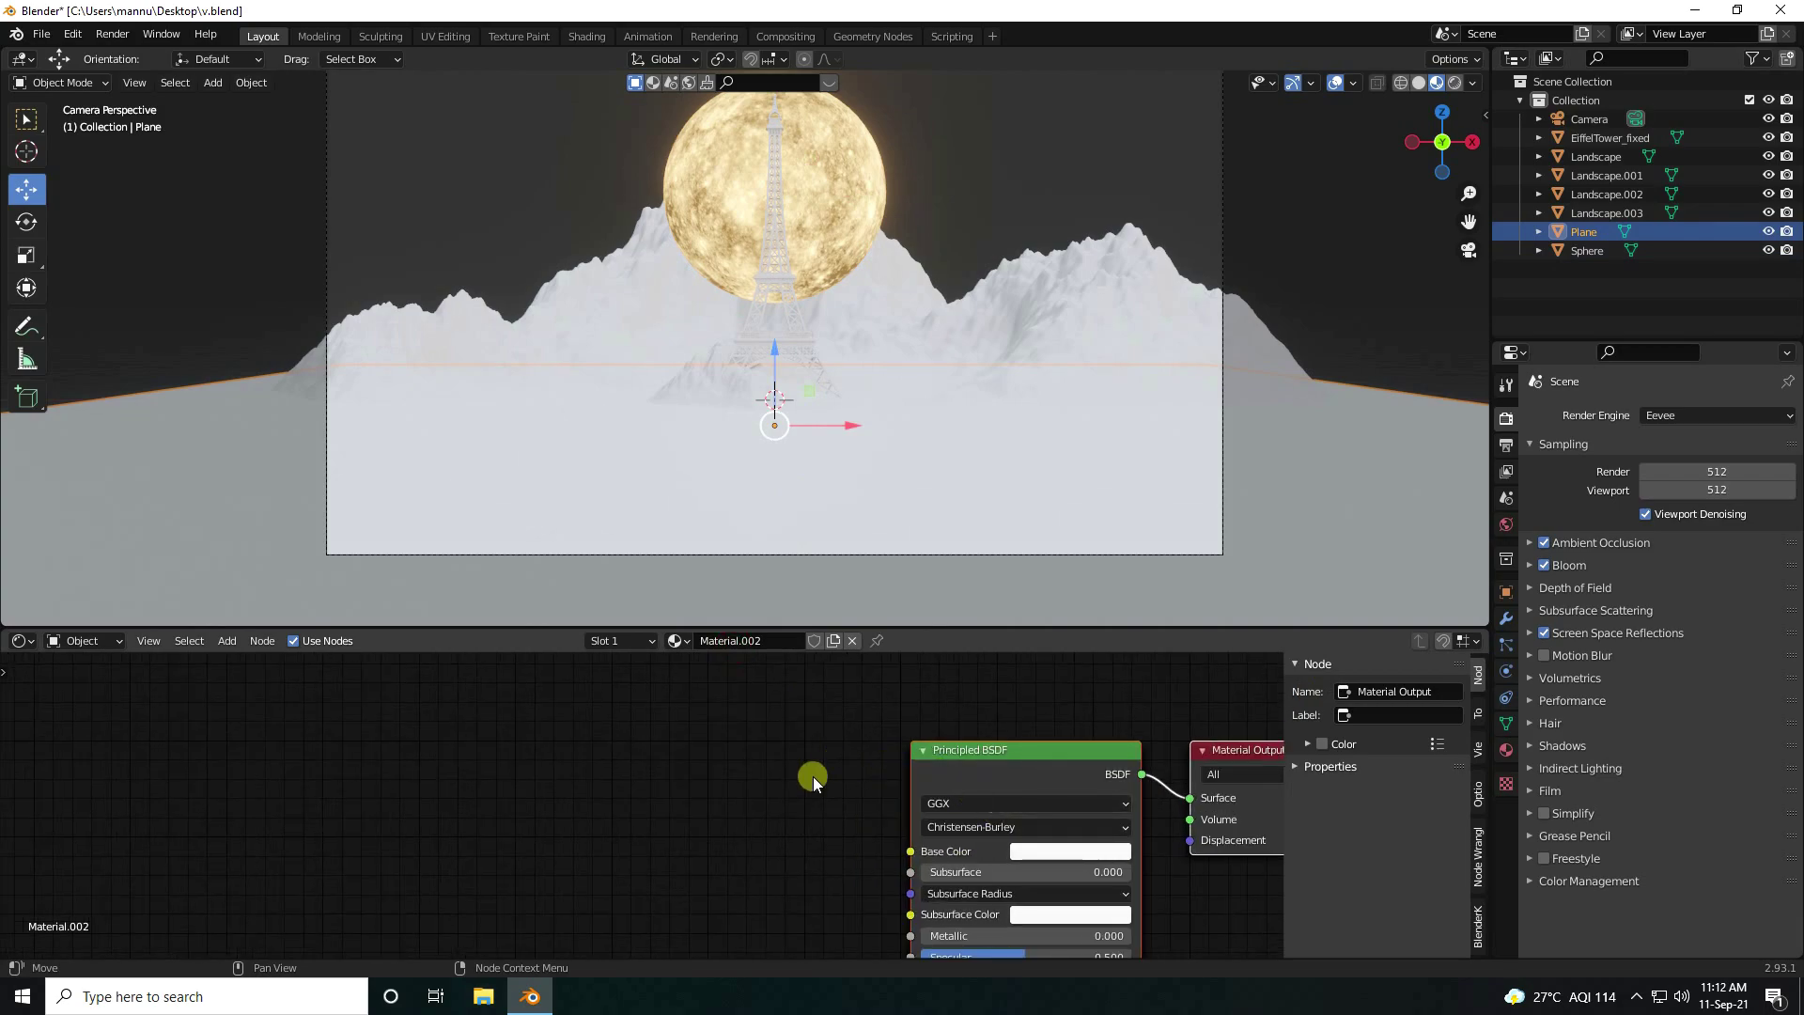
pyautogui.click(1032, 748)
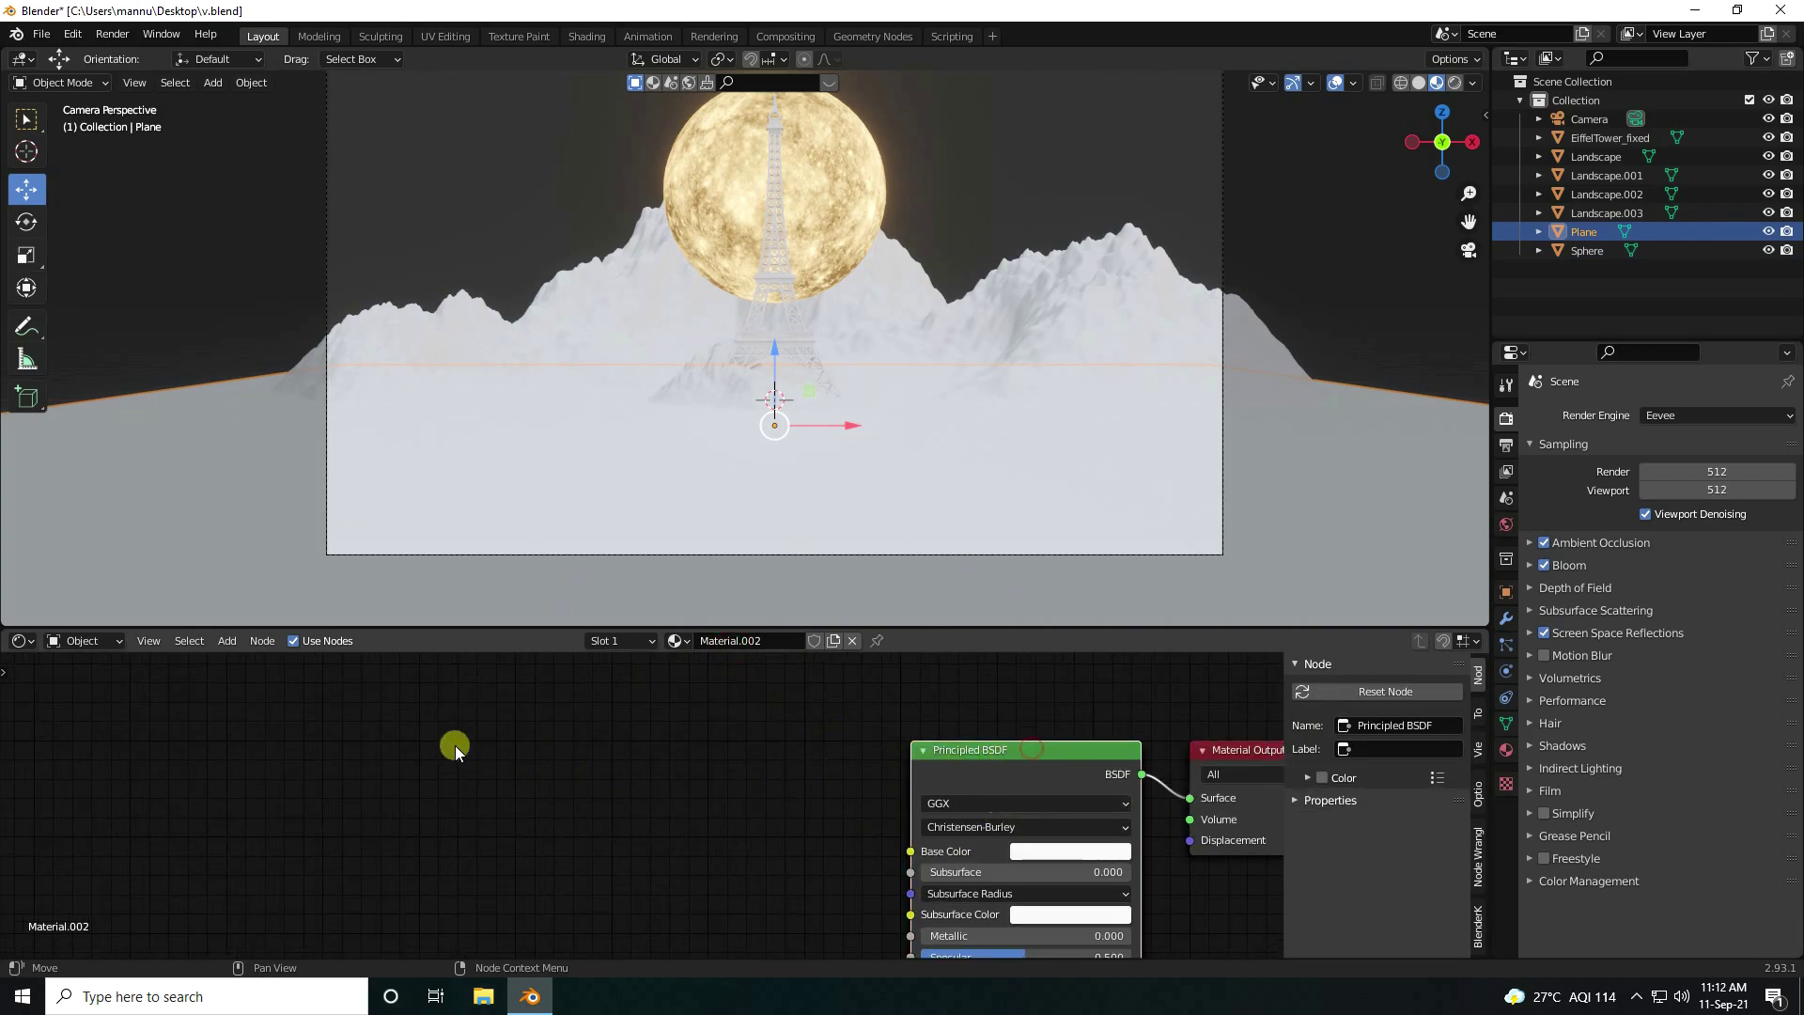
pyautogui.click(232, 643)
pyautogui.click(259, 665)
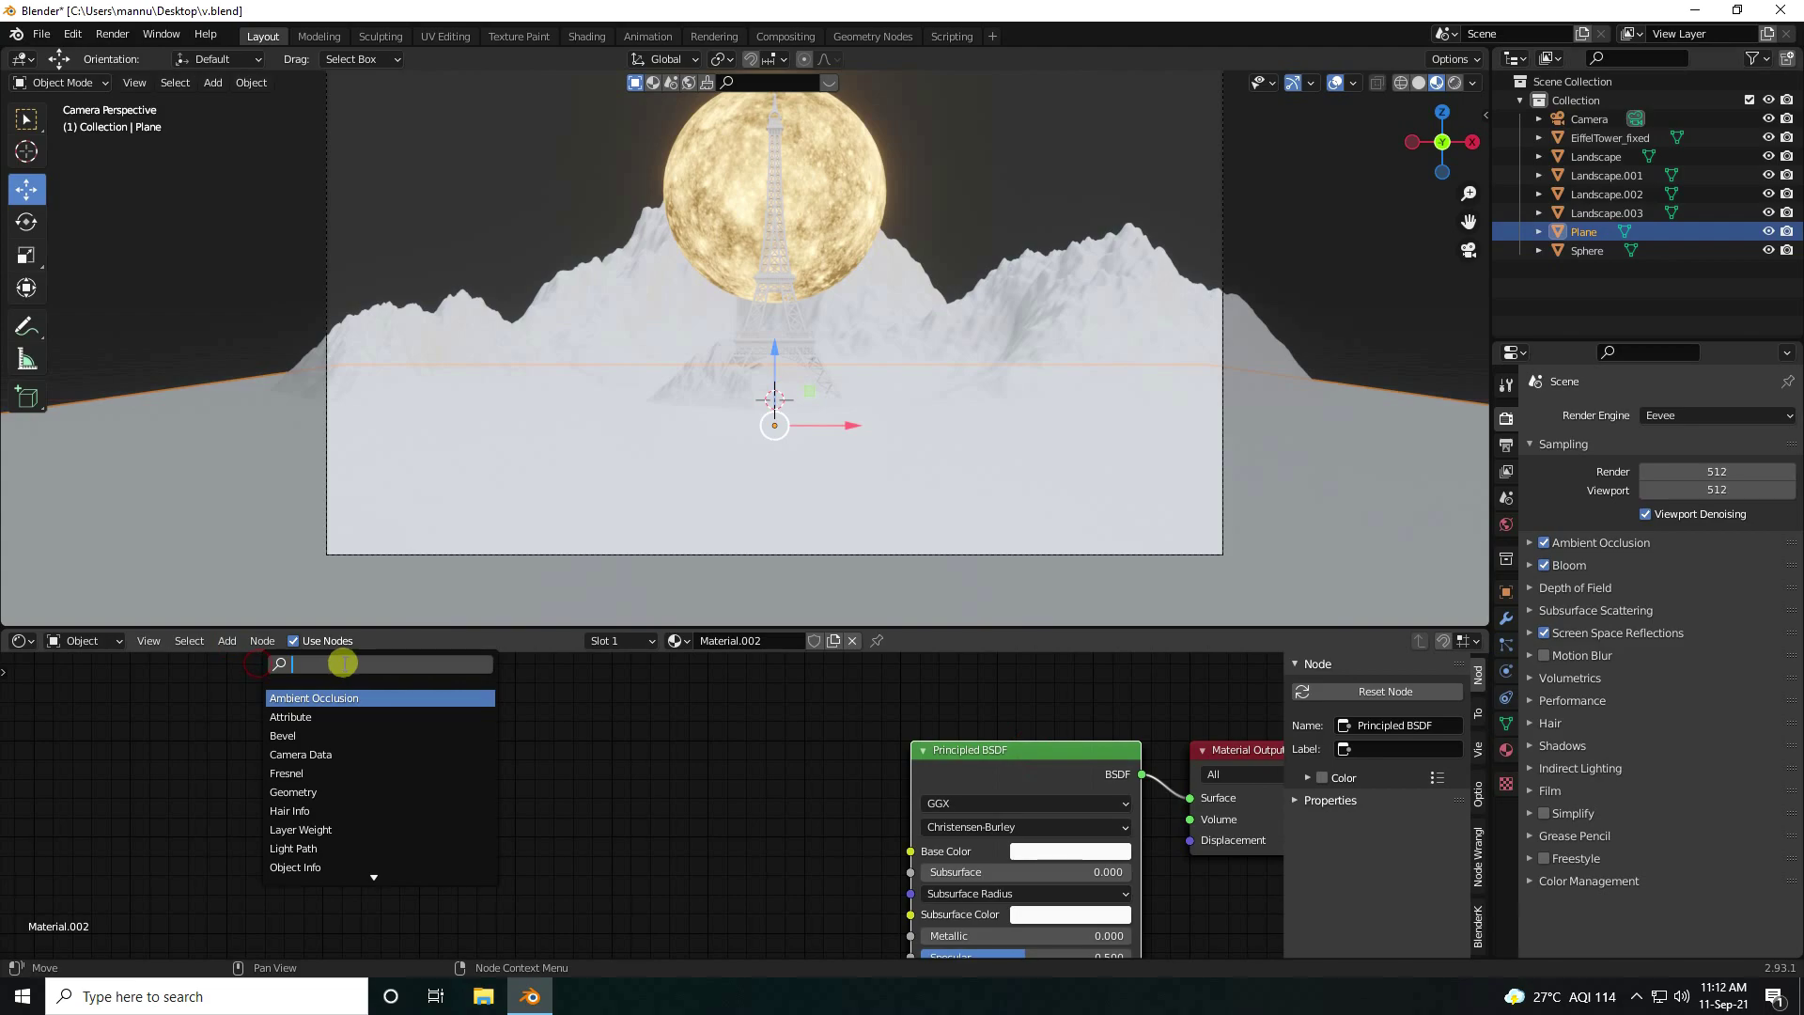
pyautogui.write('n')
pyautogui.click(302, 754)
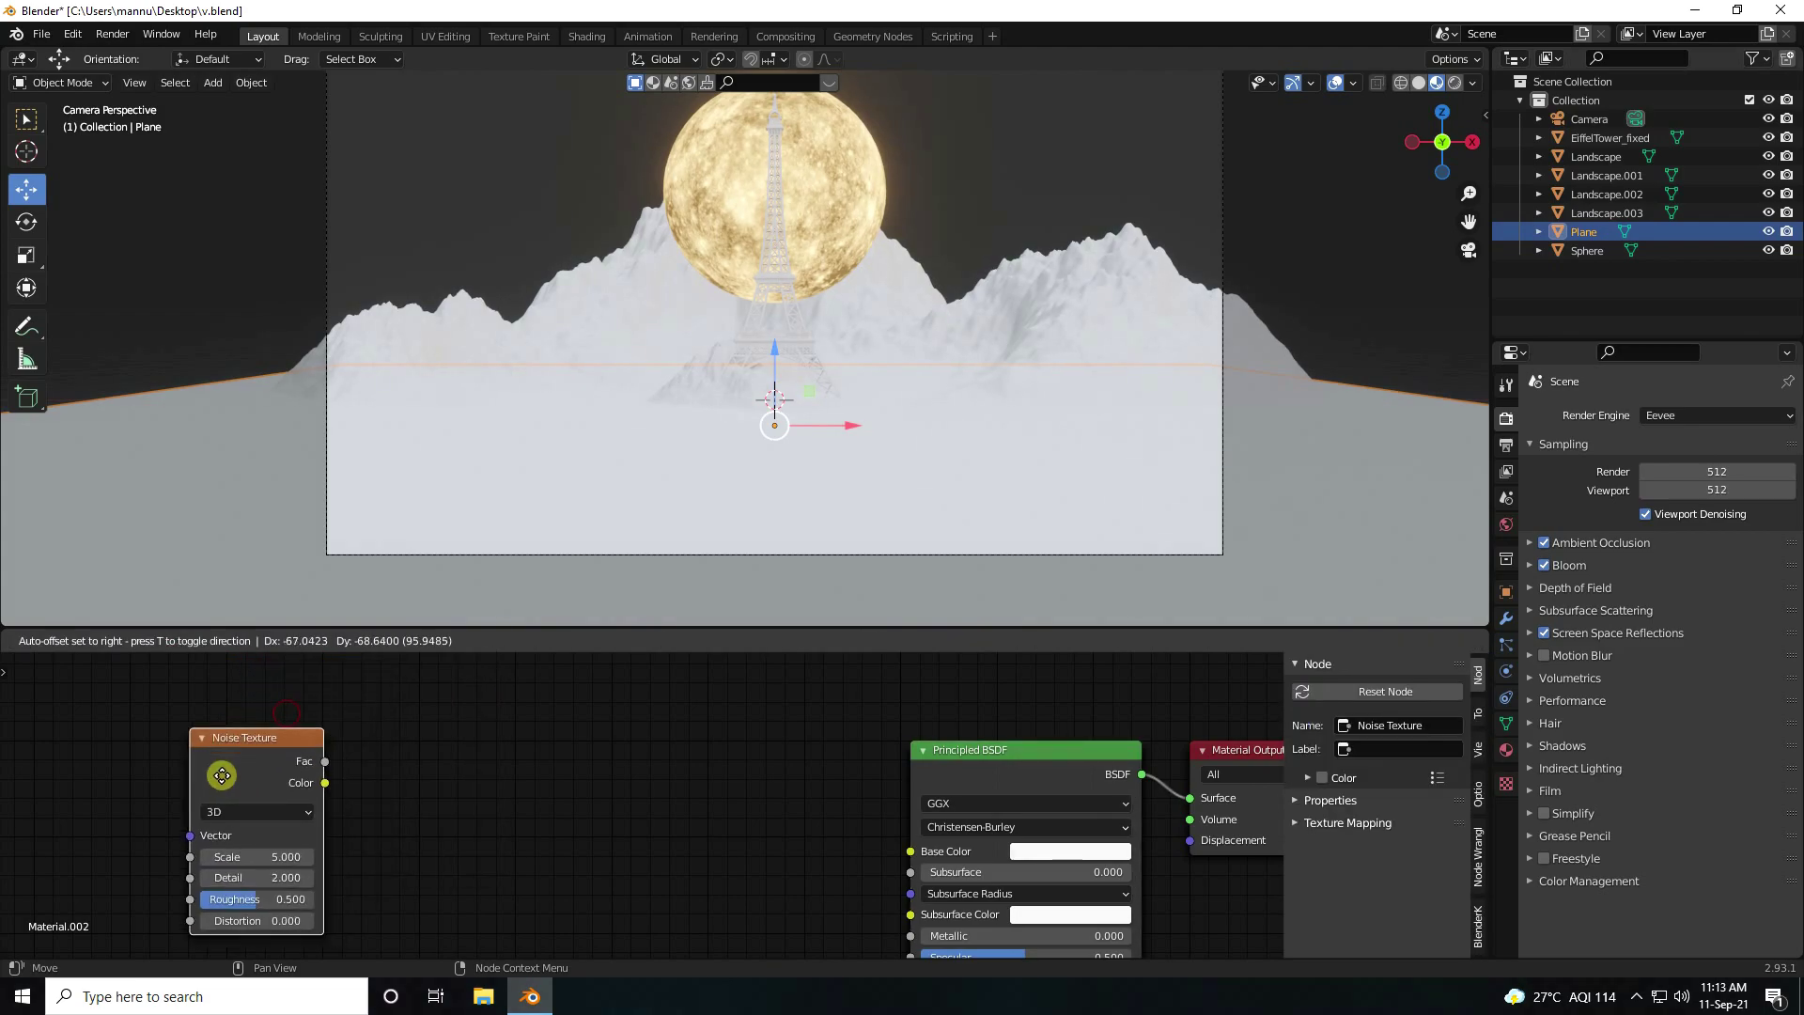
pyautogui.click(229, 703)
# Add a ColorRamp beside the noise texture and duplicate it below
pyautogui.click(227, 641)
pyautogui.click(240, 660)
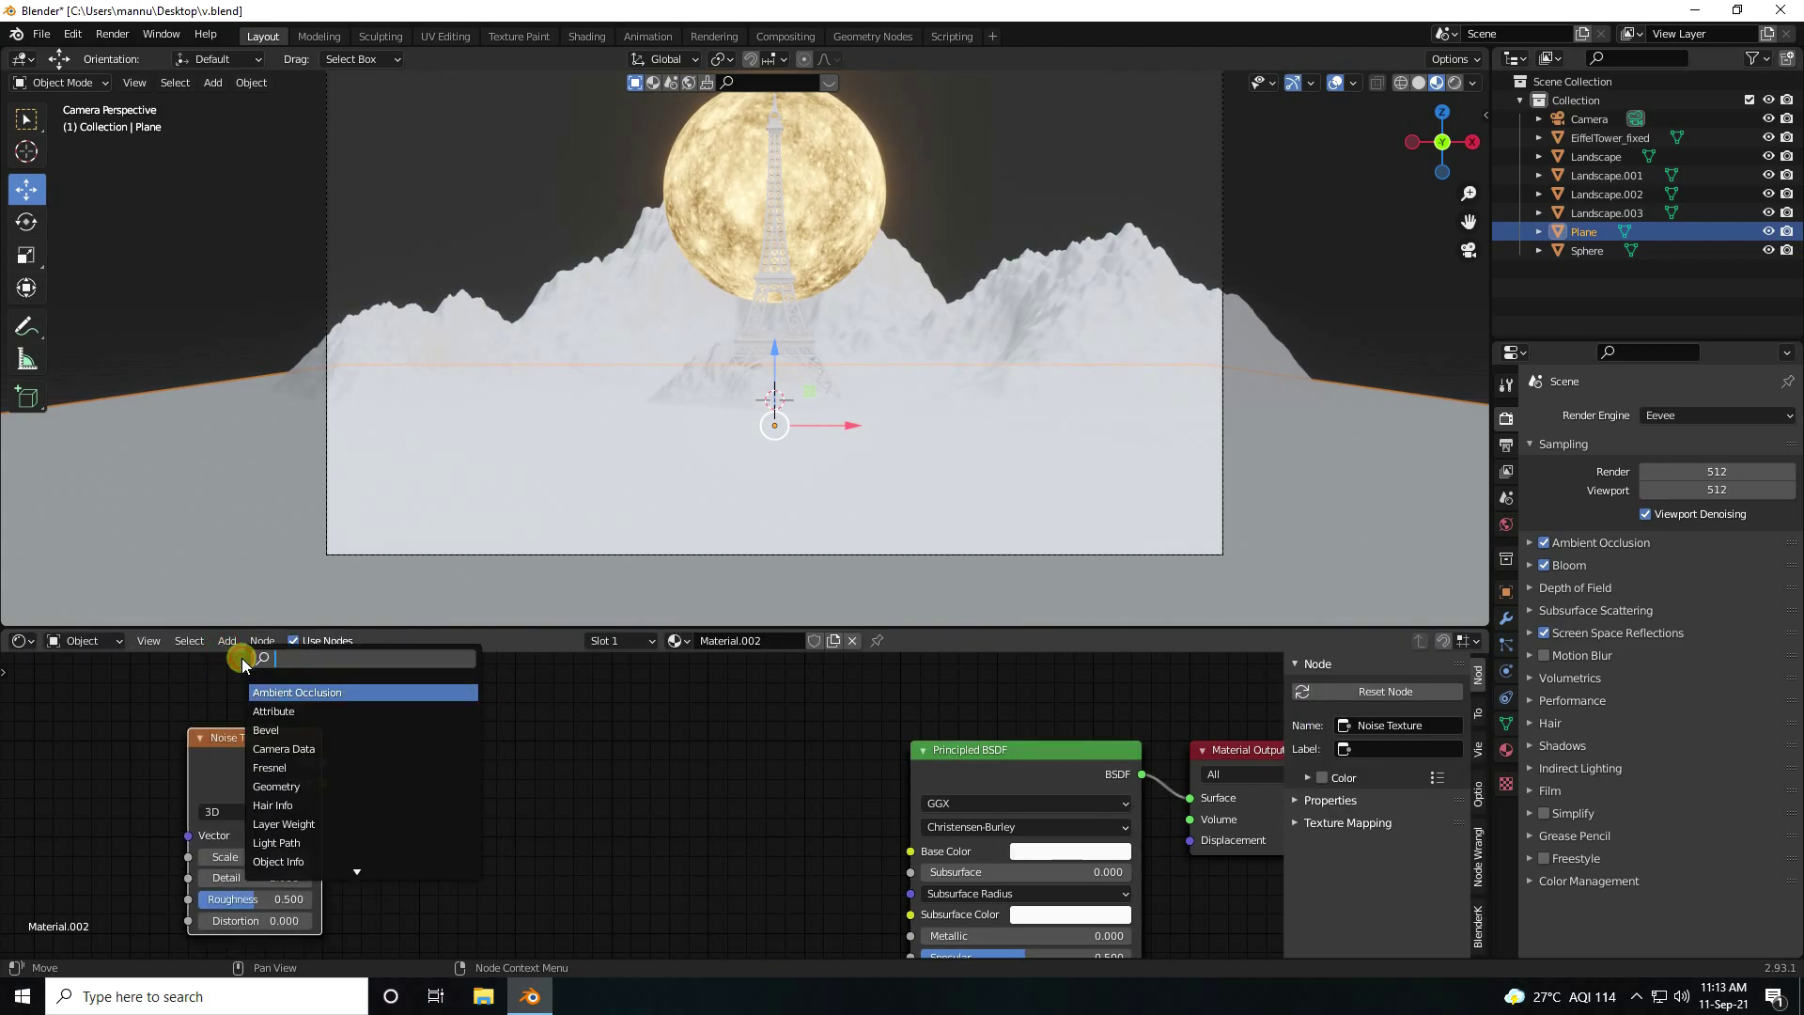
pyautogui.write('colo')
pyautogui.press('Return')
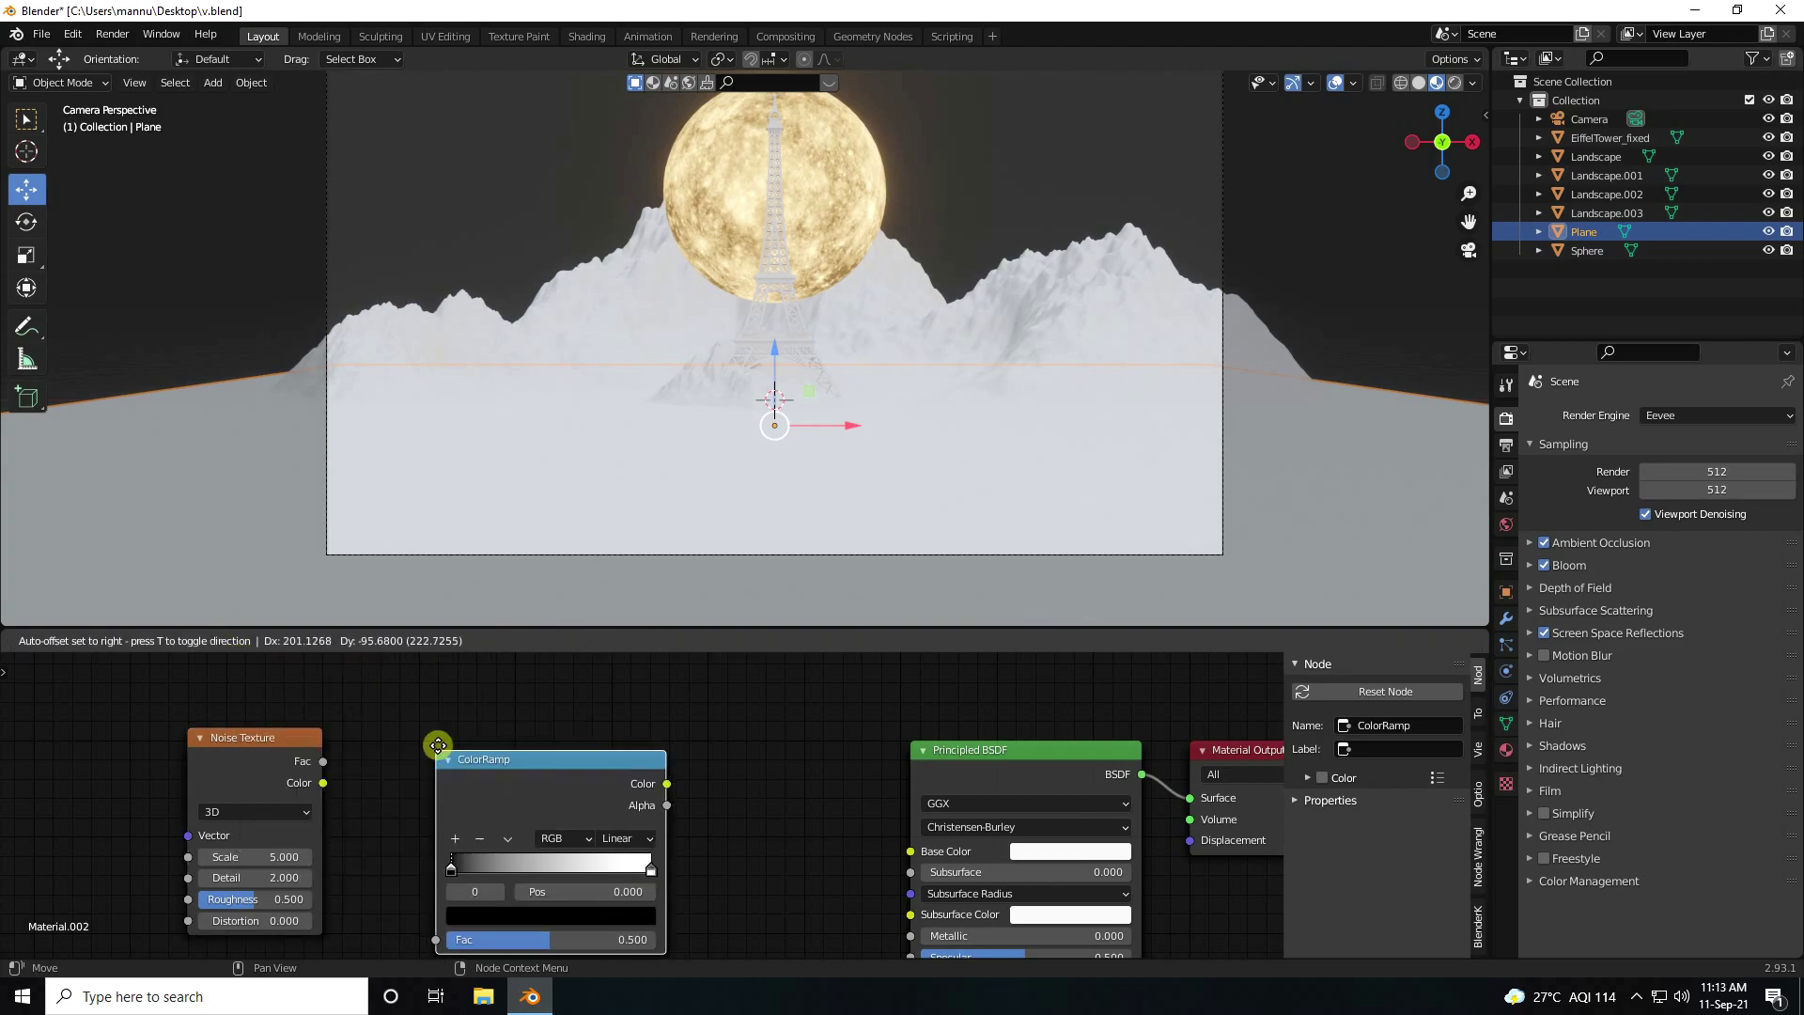
pyautogui.click(433, 691)
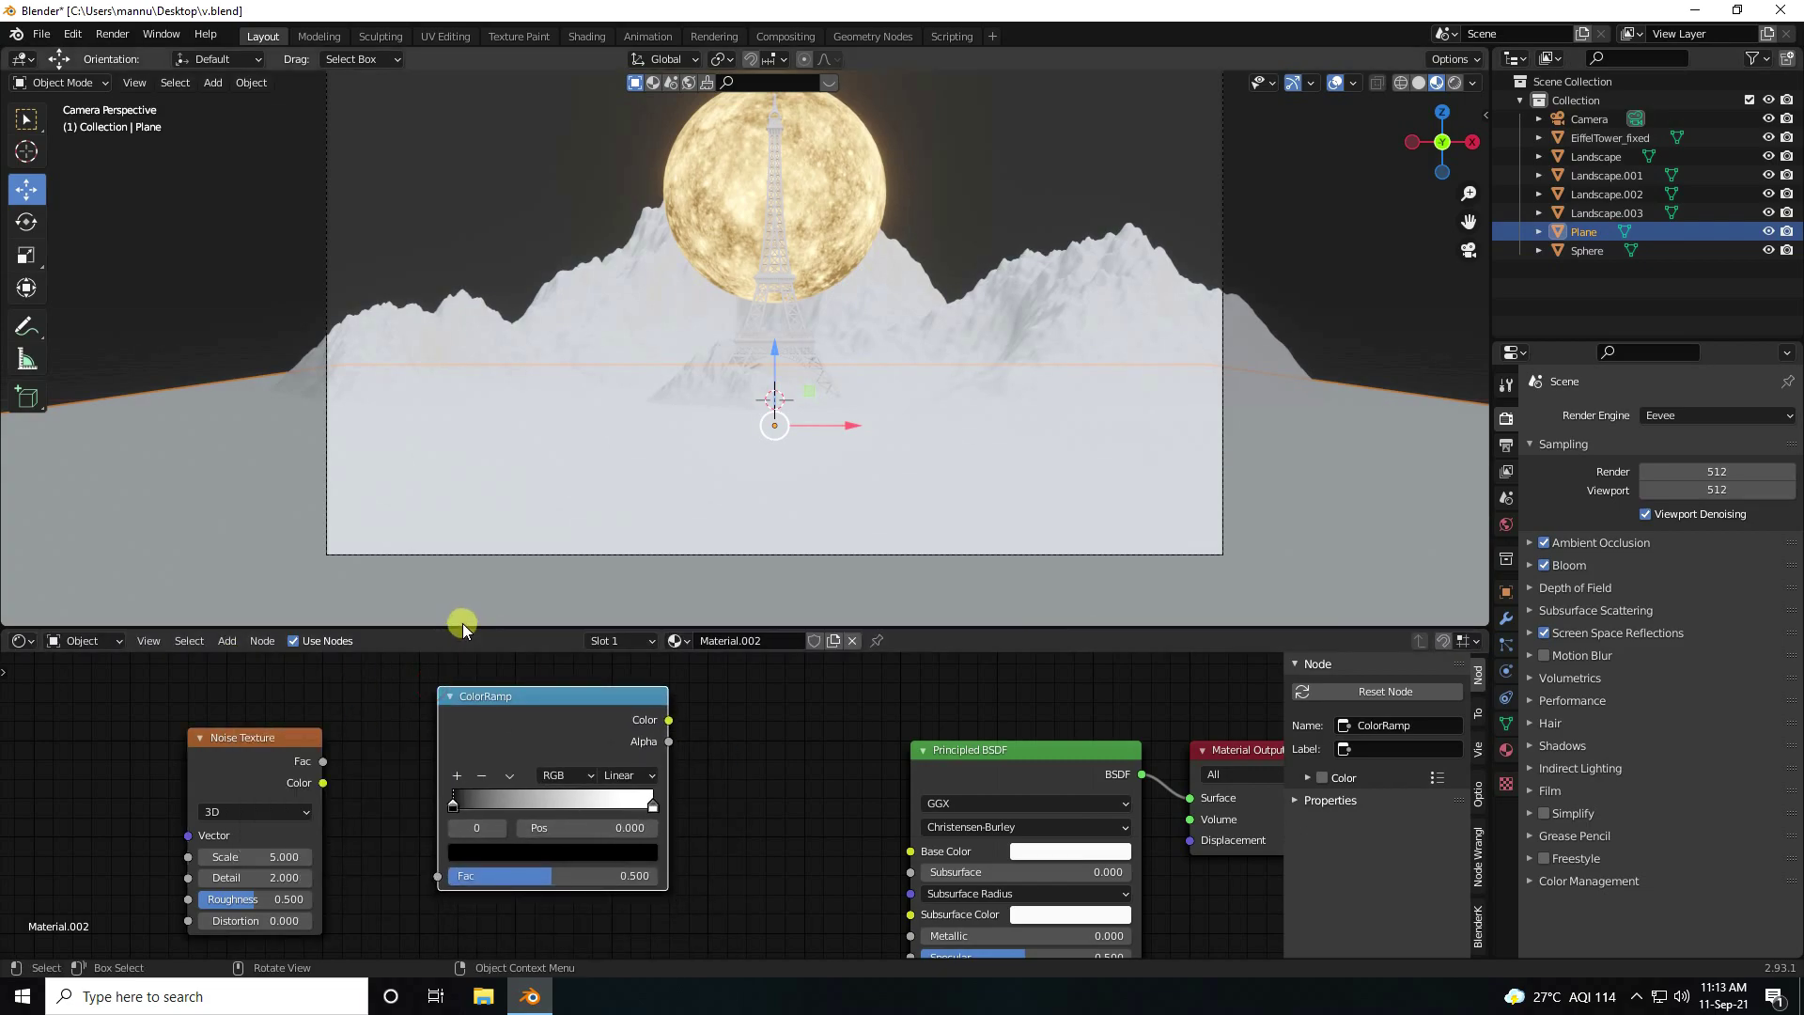
pyautogui.moveTo(459, 626); pyautogui.dragTo(462, 582)
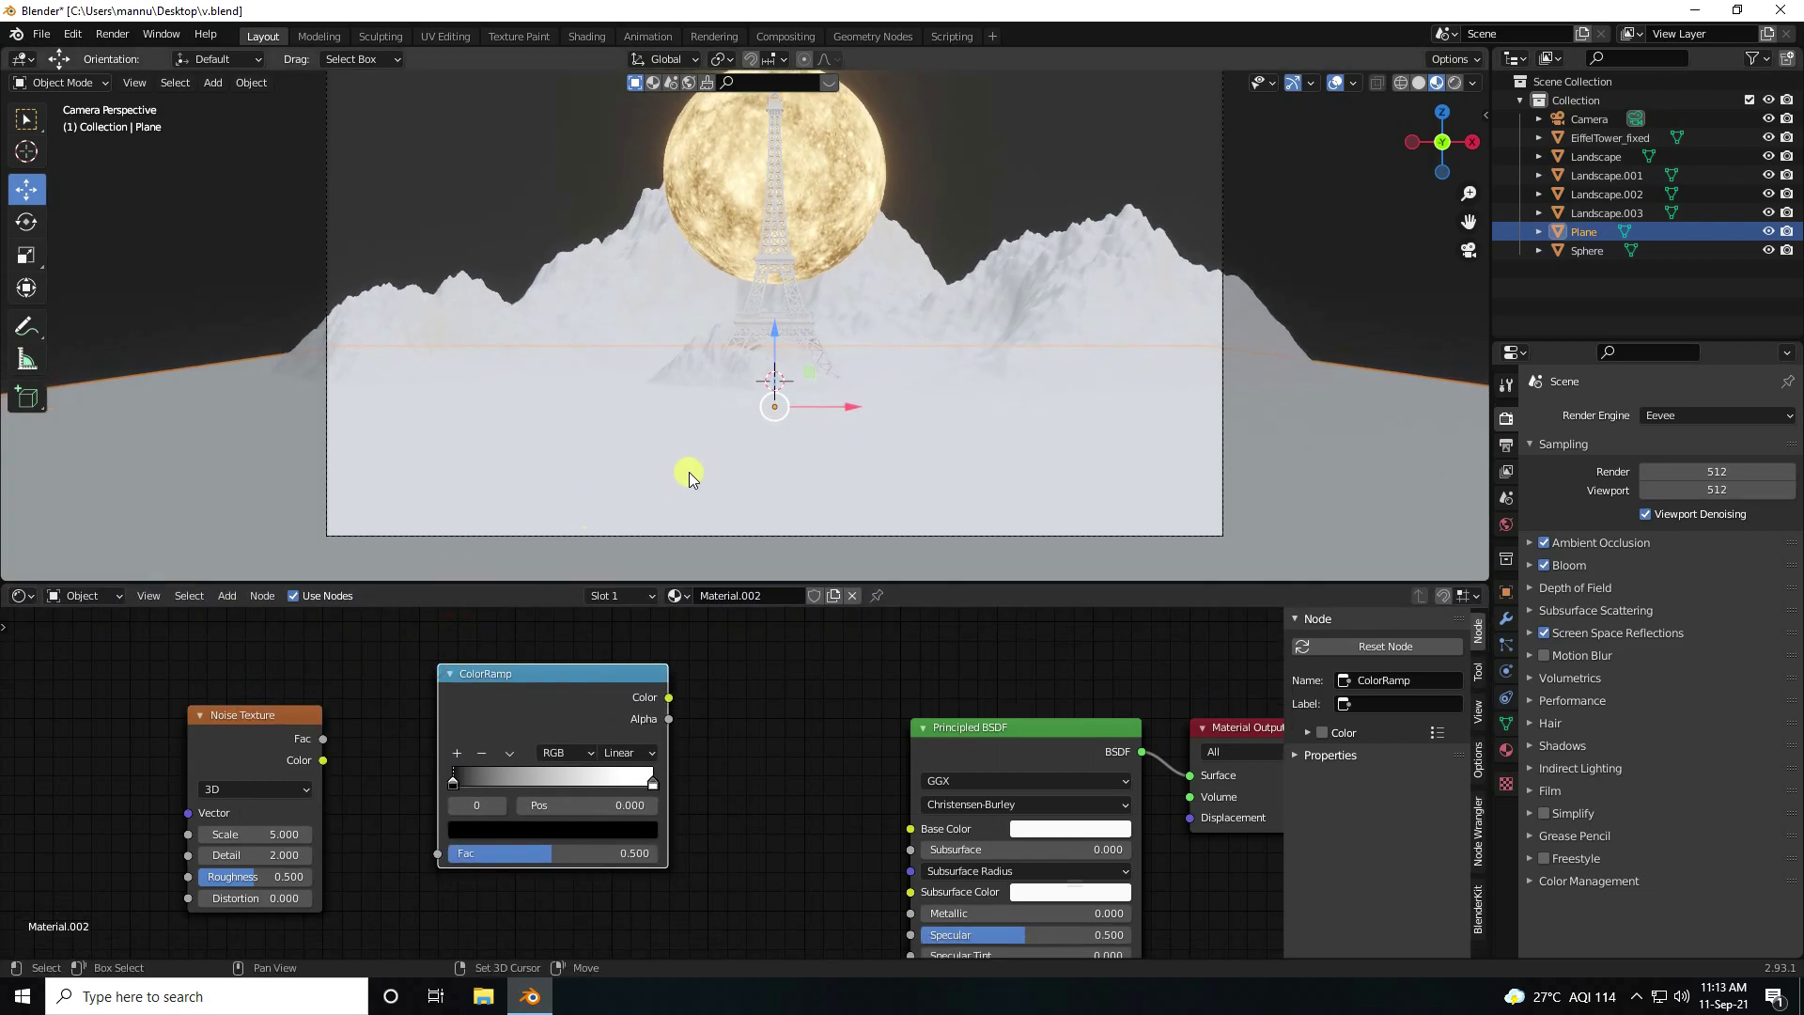
pyautogui.keyDown('shift'); pyautogui.moveTo(690, 472); pyautogui.dragTo(695, 359, button='middle'); pyautogui.keyUp('shift')
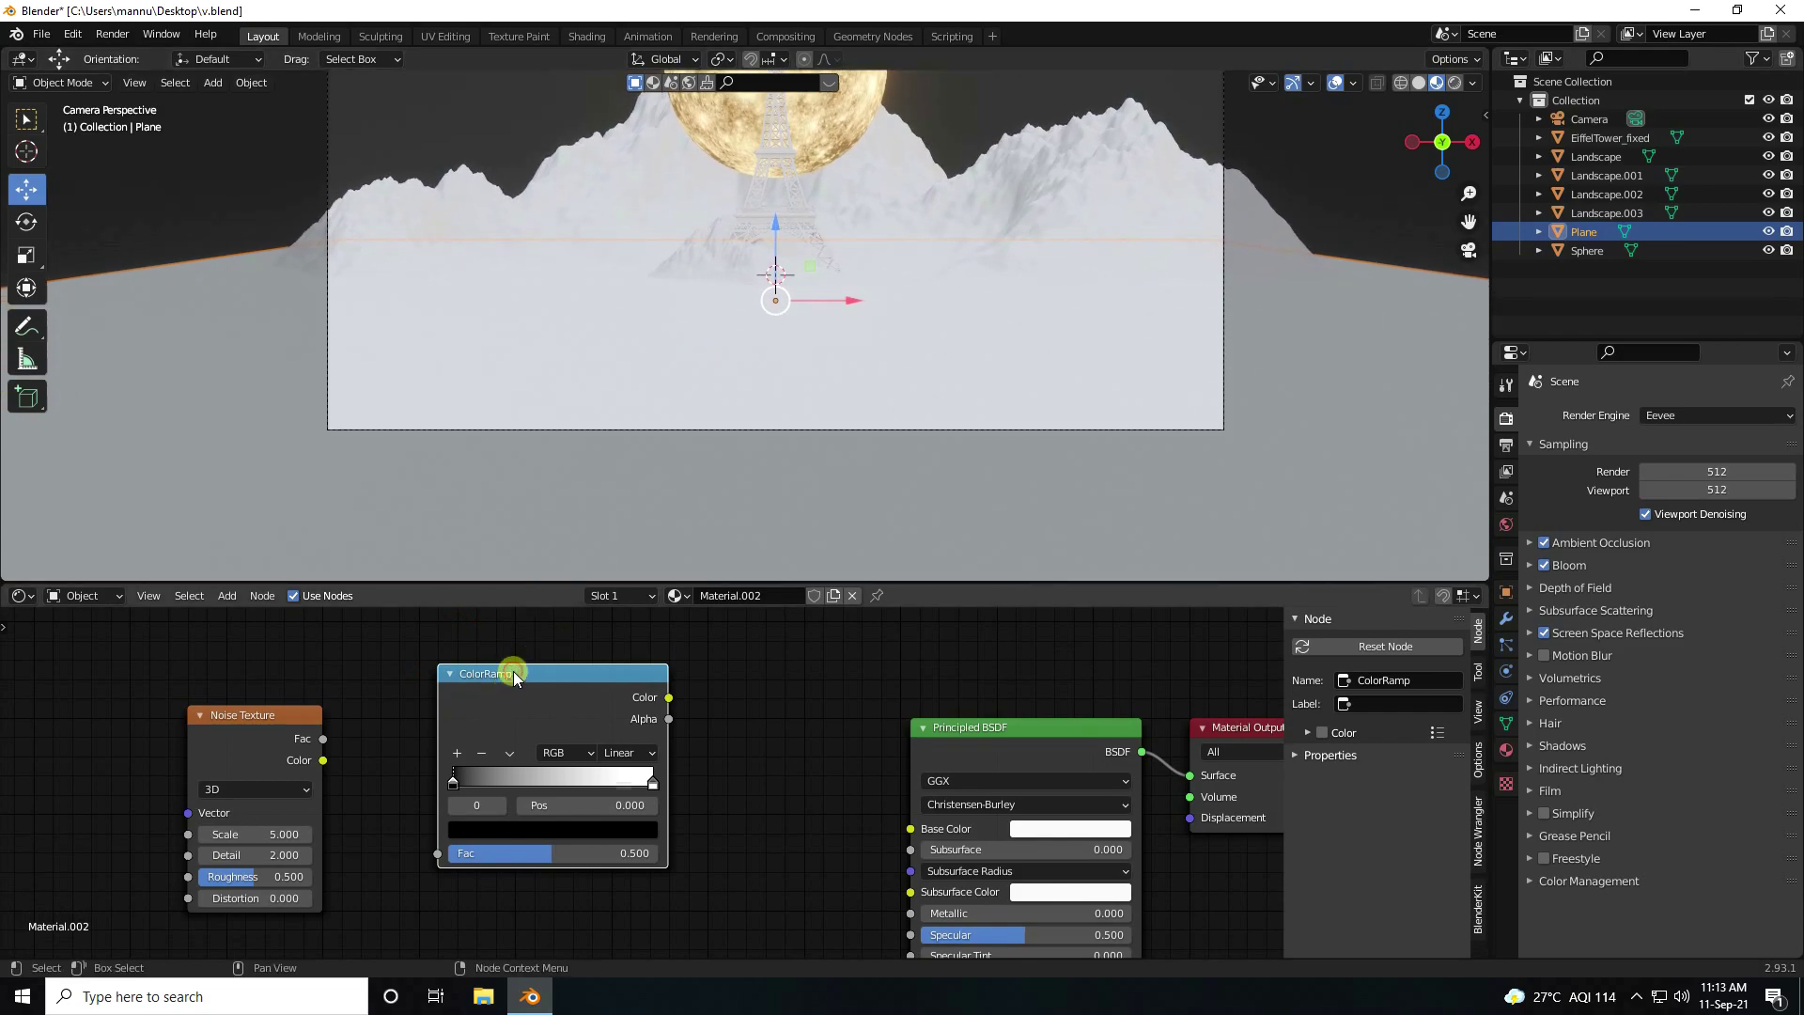
pyautogui.hotkey('shift', 'd')
pyautogui.click(512, 896)
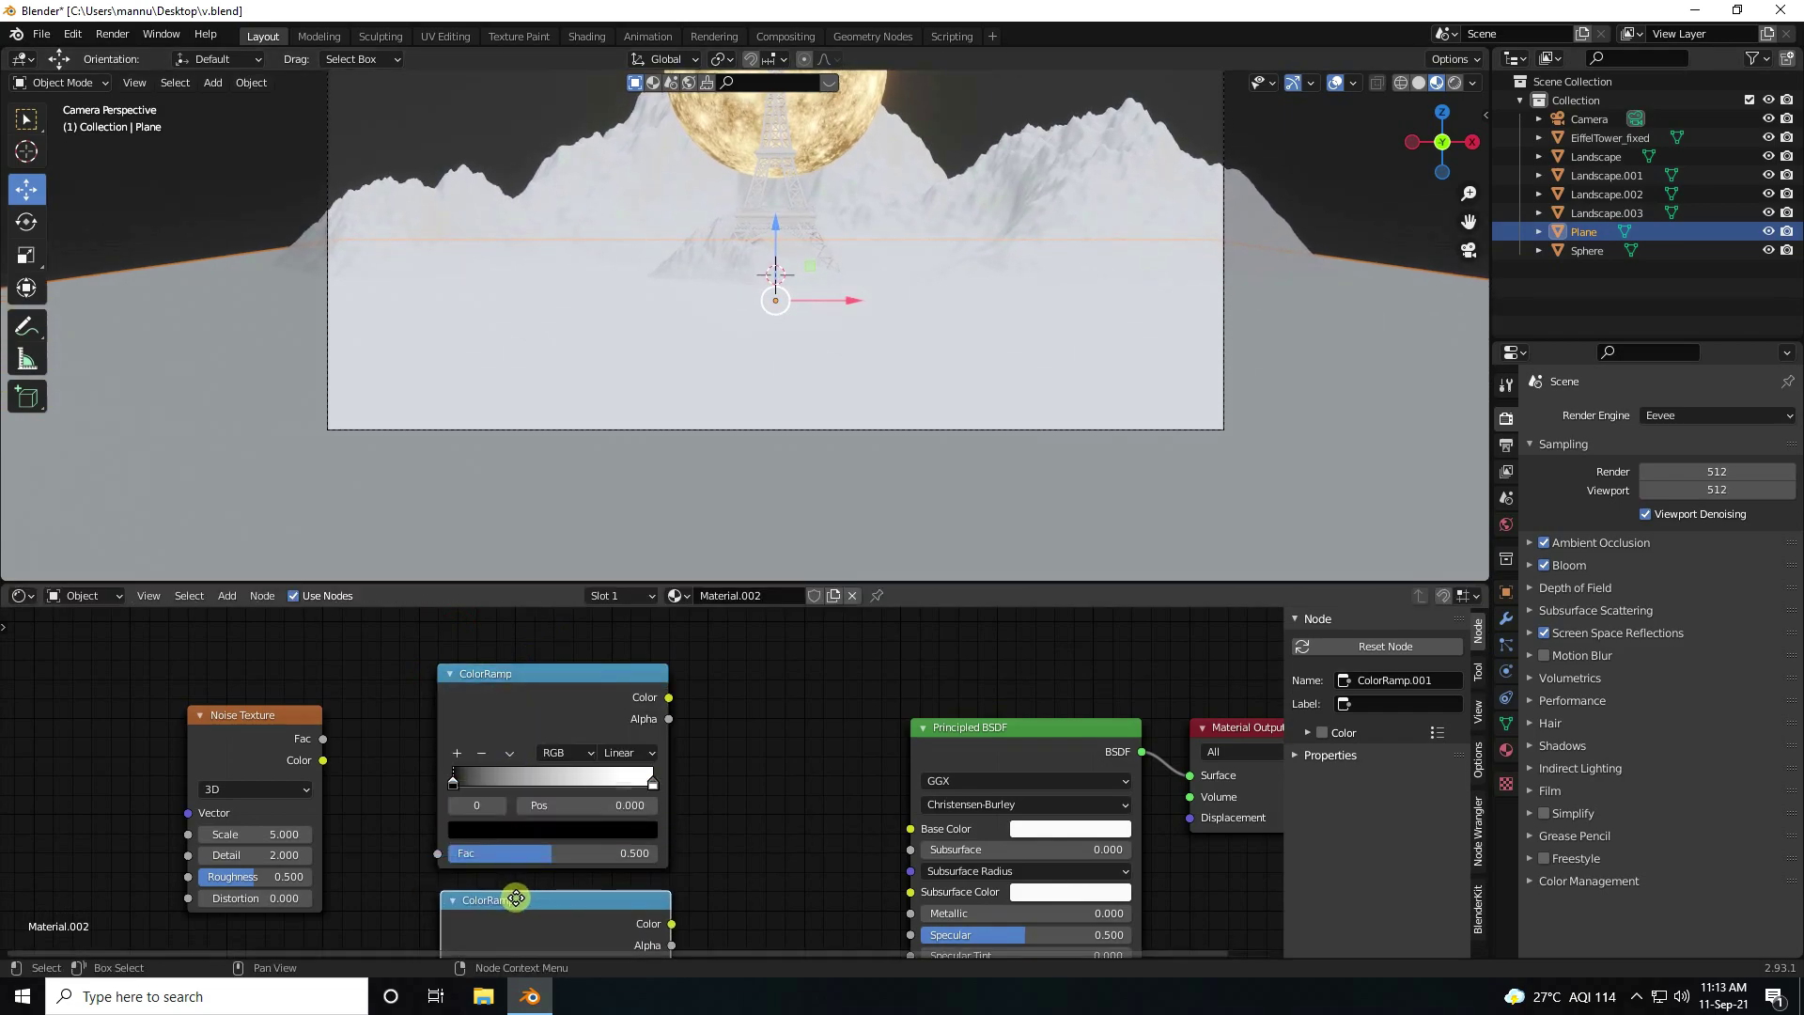
# Link Noise Fac into both ColorRamps and the top ramp's Color into Roughness
pyautogui.moveTo(697, 880); pyautogui.dragTo(664, 820, button='middle')
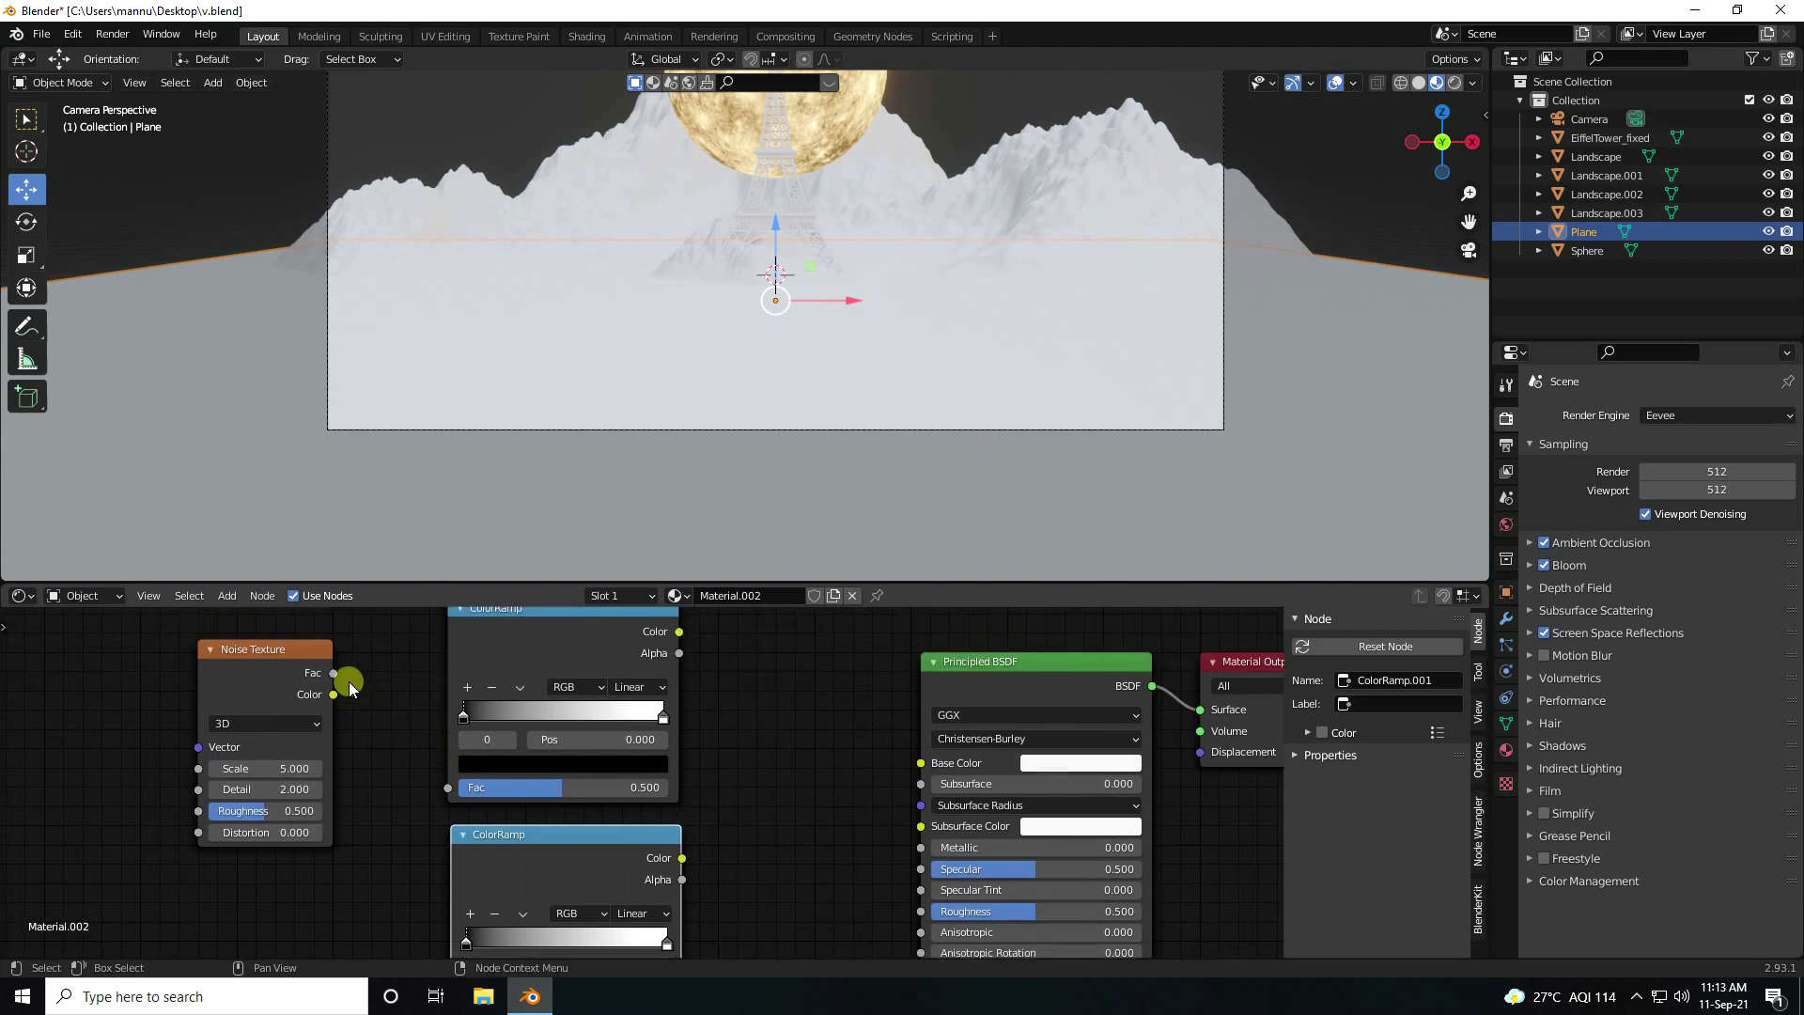
pyautogui.moveTo(333, 673); pyautogui.dragTo(450, 797)
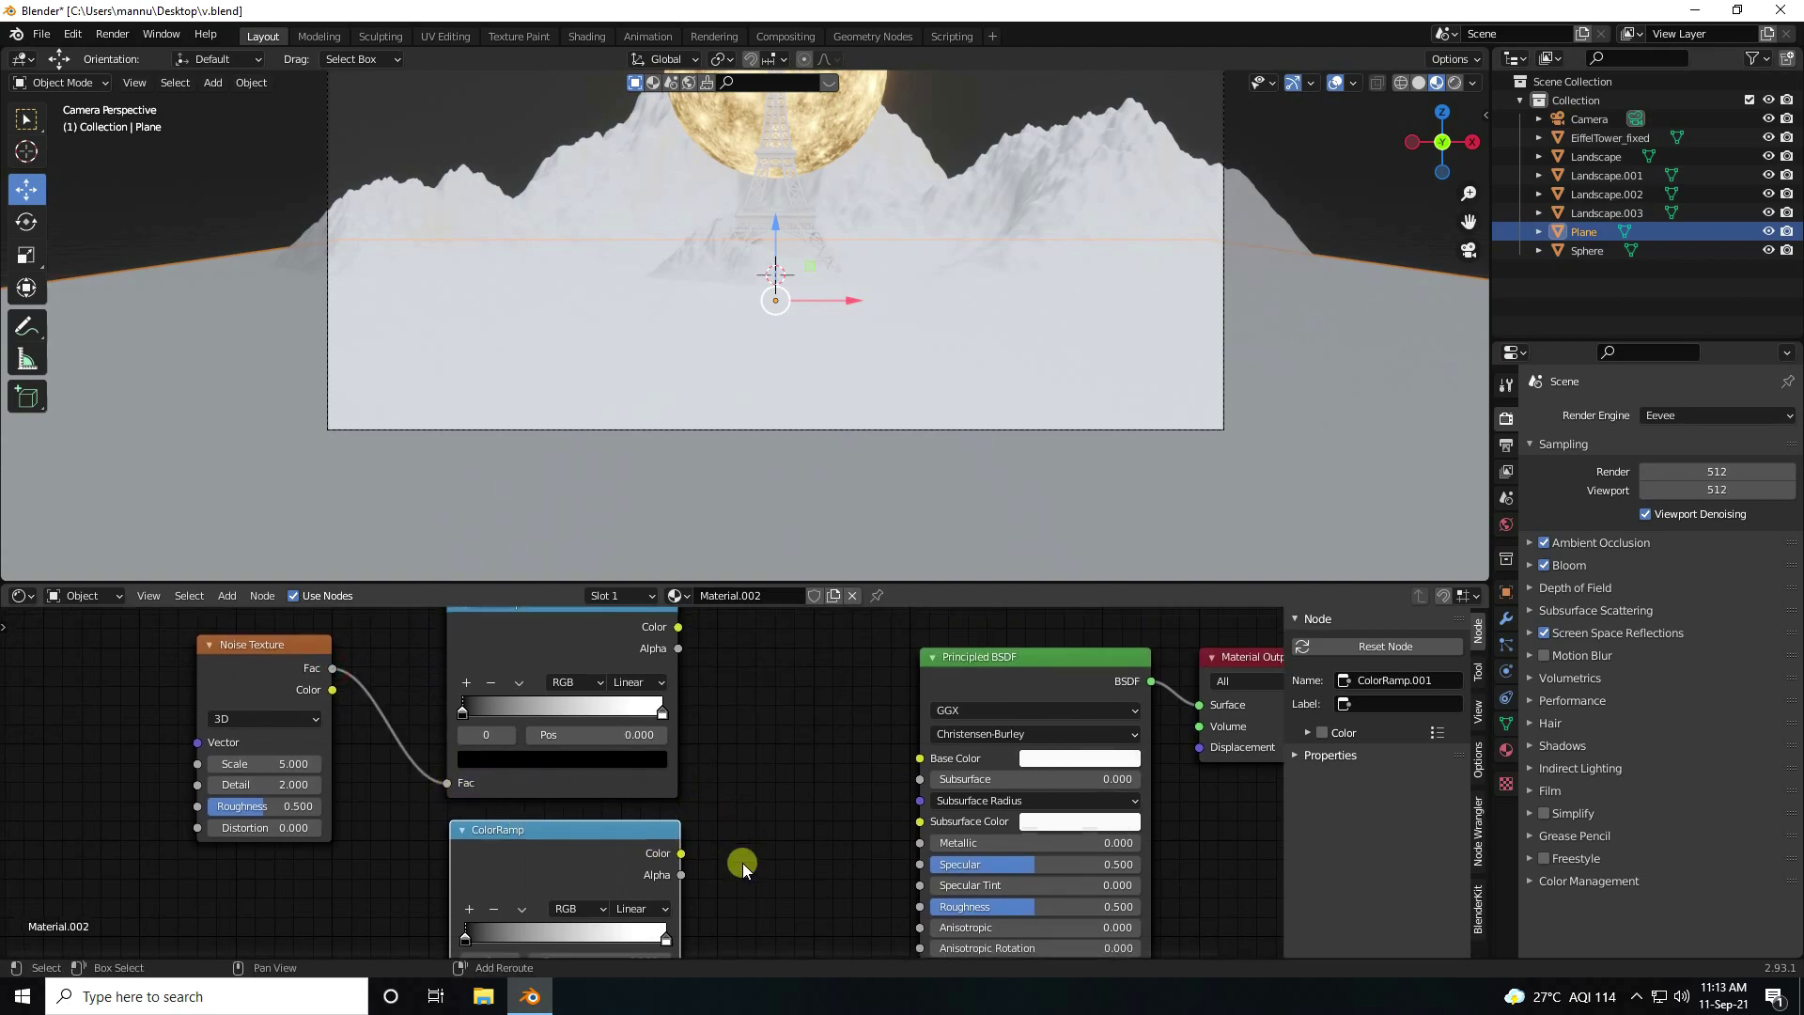
pyautogui.moveTo(737, 861); pyautogui.dragTo(737, 757, button='middle')
pyautogui.scroll(-1, 658, 747)
pyautogui.moveTo(373, 642); pyautogui.dragTo(476, 924)
pyautogui.moveTo(738, 742); pyautogui.dragTo(680, 776, button='middle')
pyautogui.click(470, 624)
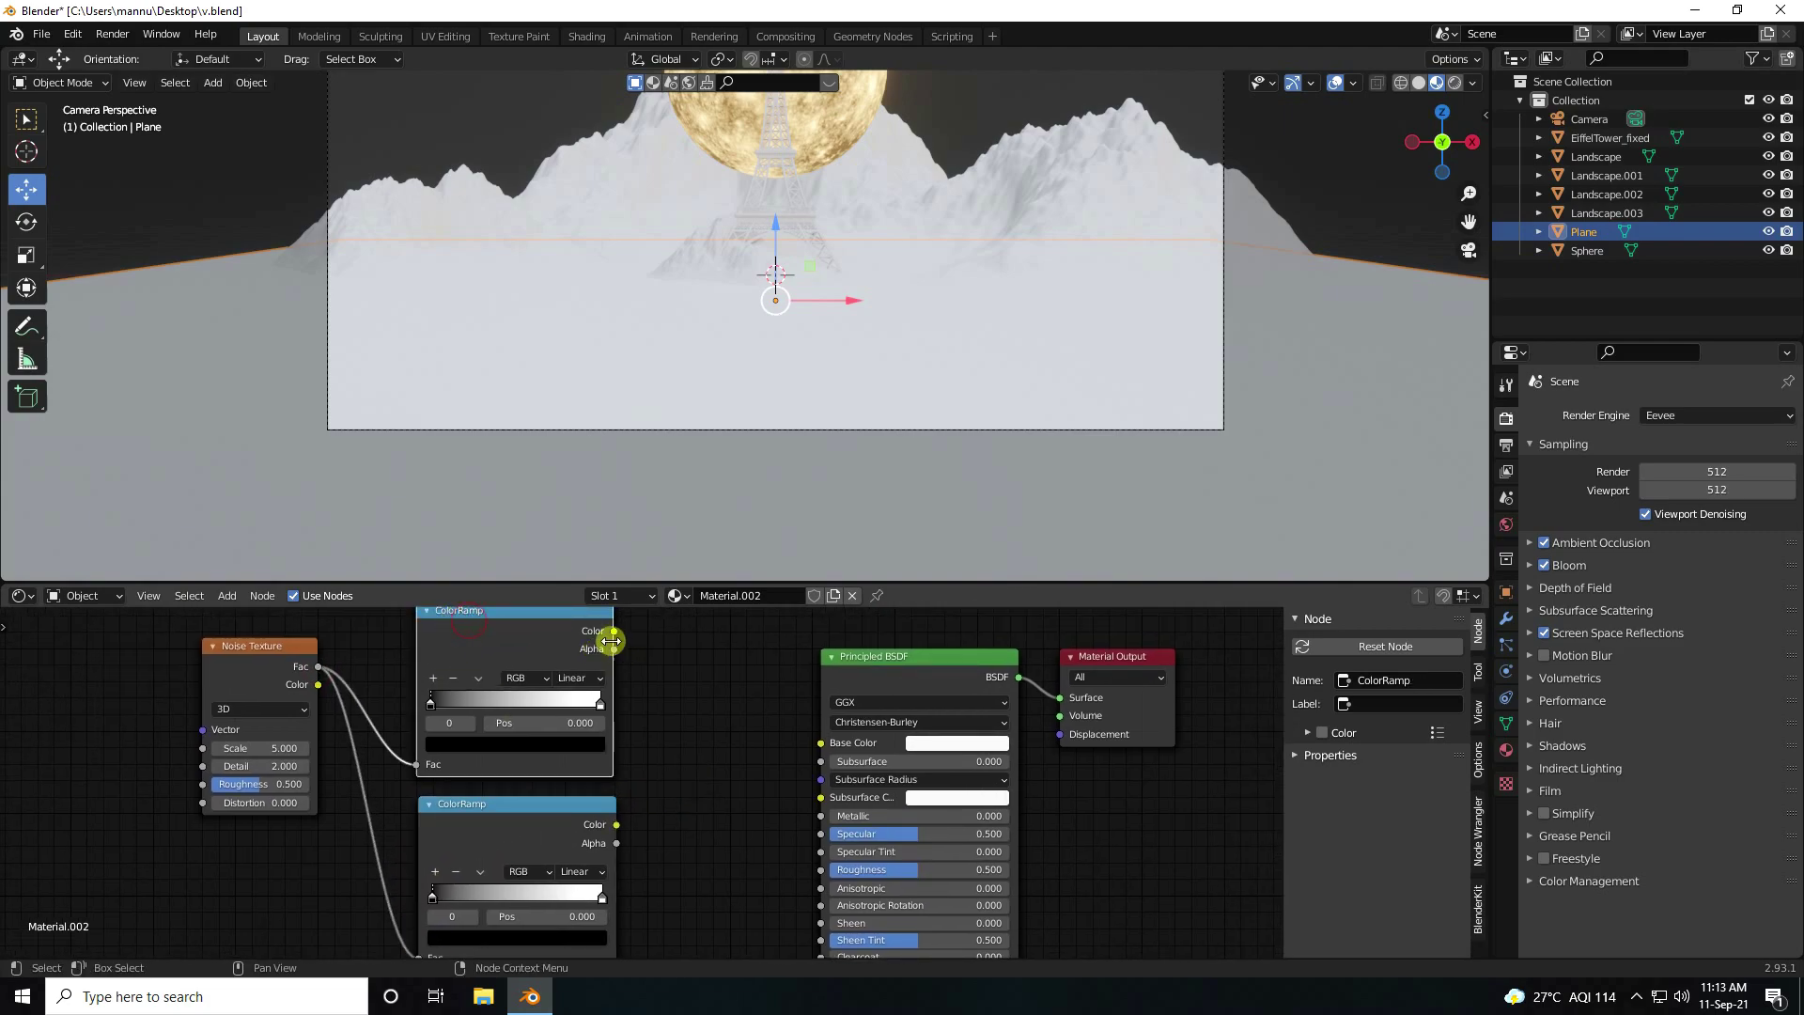
pyautogui.moveTo(614, 631); pyautogui.dragTo(820, 869)
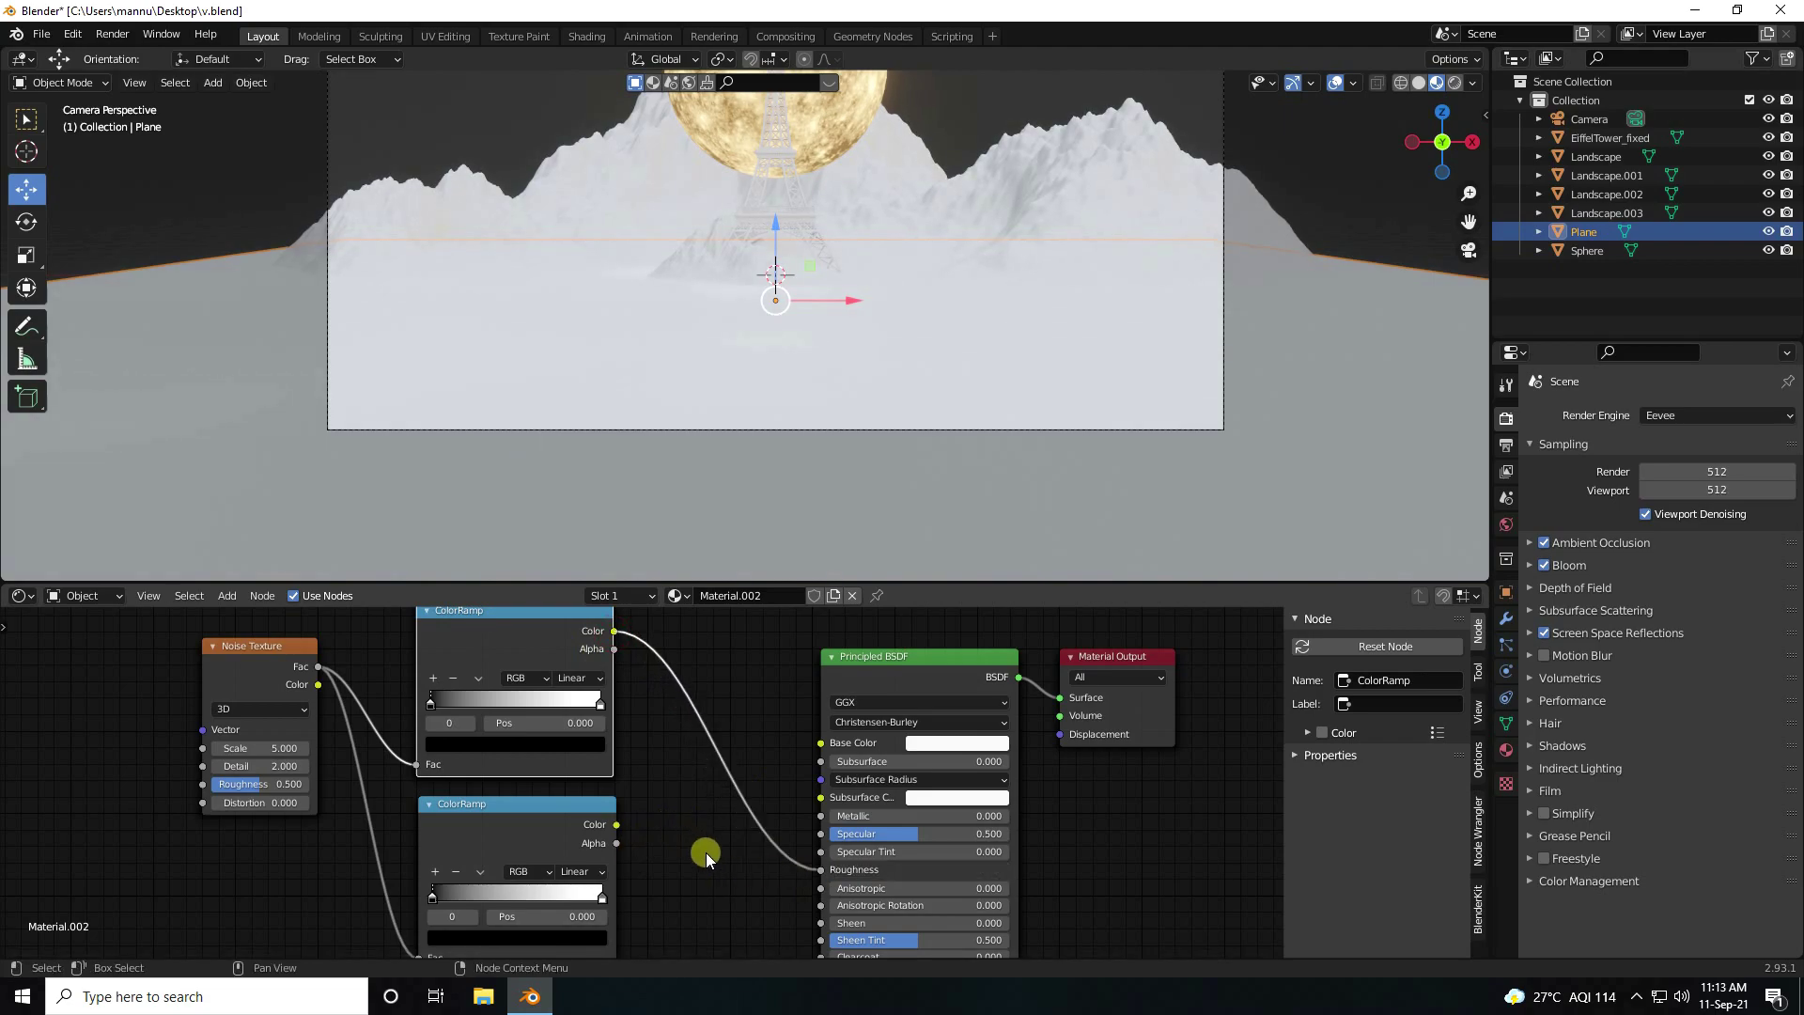
pyautogui.moveTo(706, 853); pyautogui.dragTo(684, 752, button='middle')
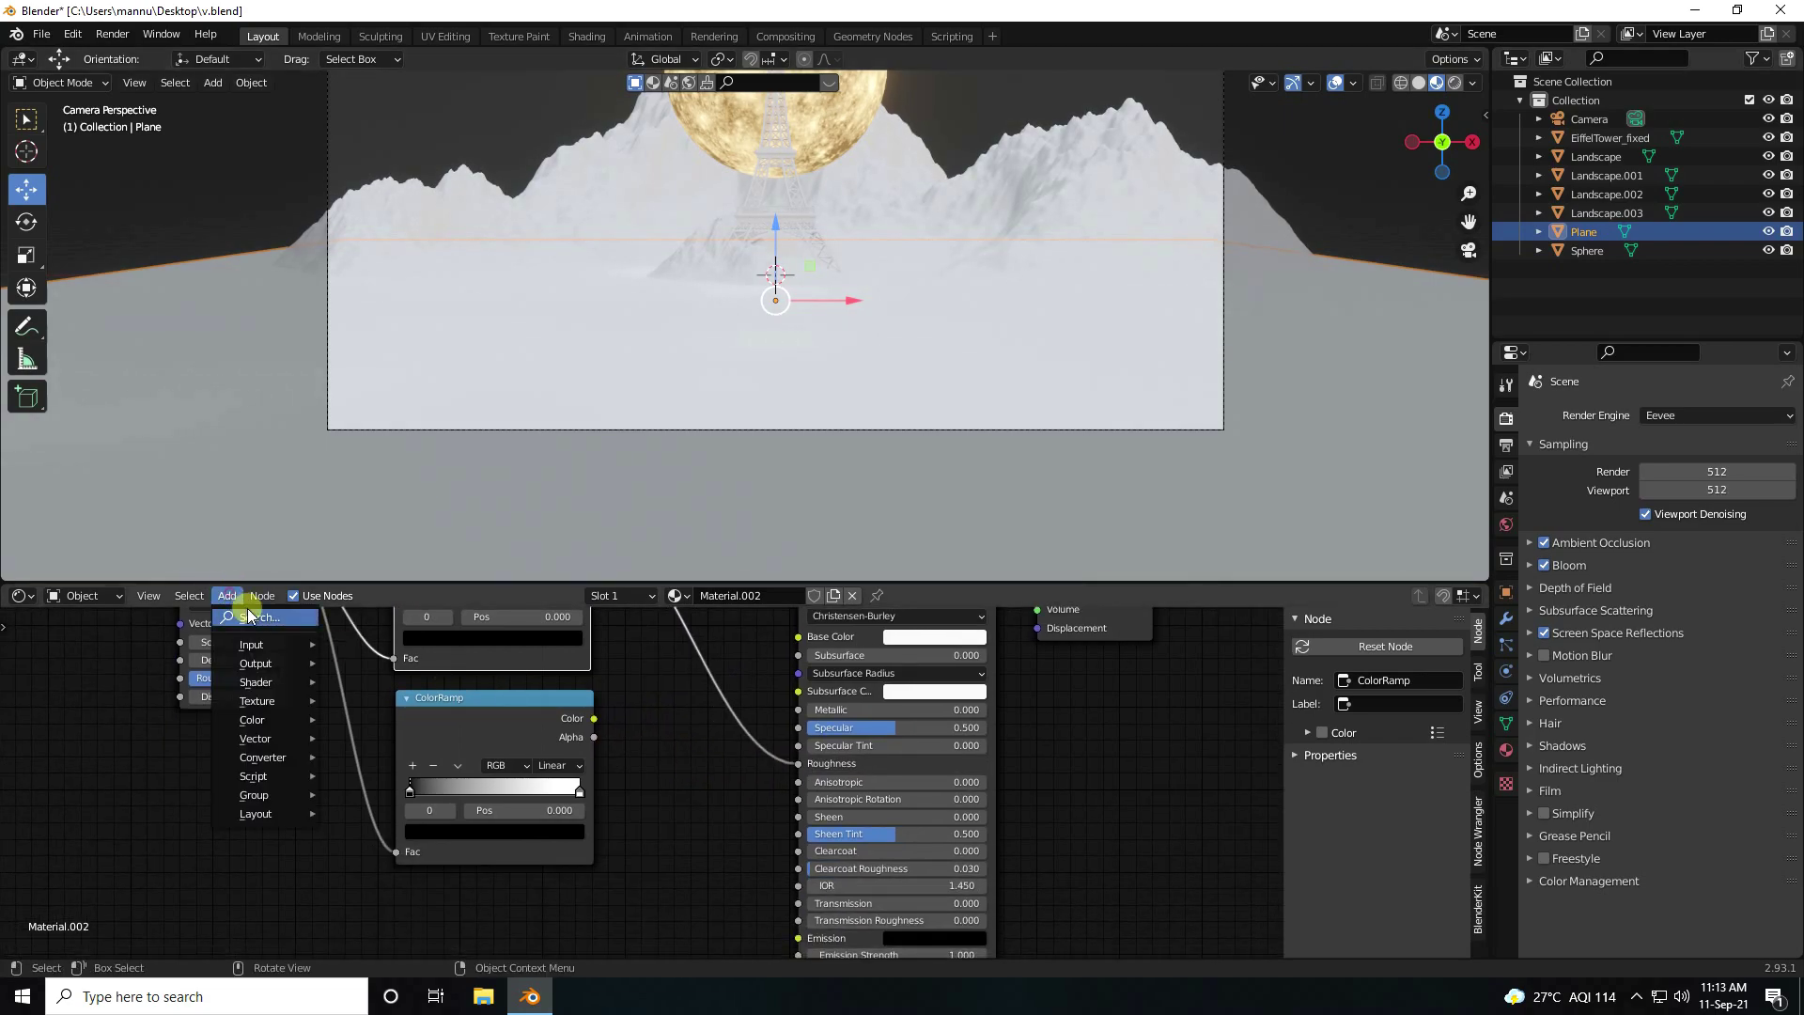
# Add a Bump node fed by the lower ColorRamp, linked to the shader's Normal input
pyautogui.hotkey('shift', 'a')
pyautogui.write('bump')
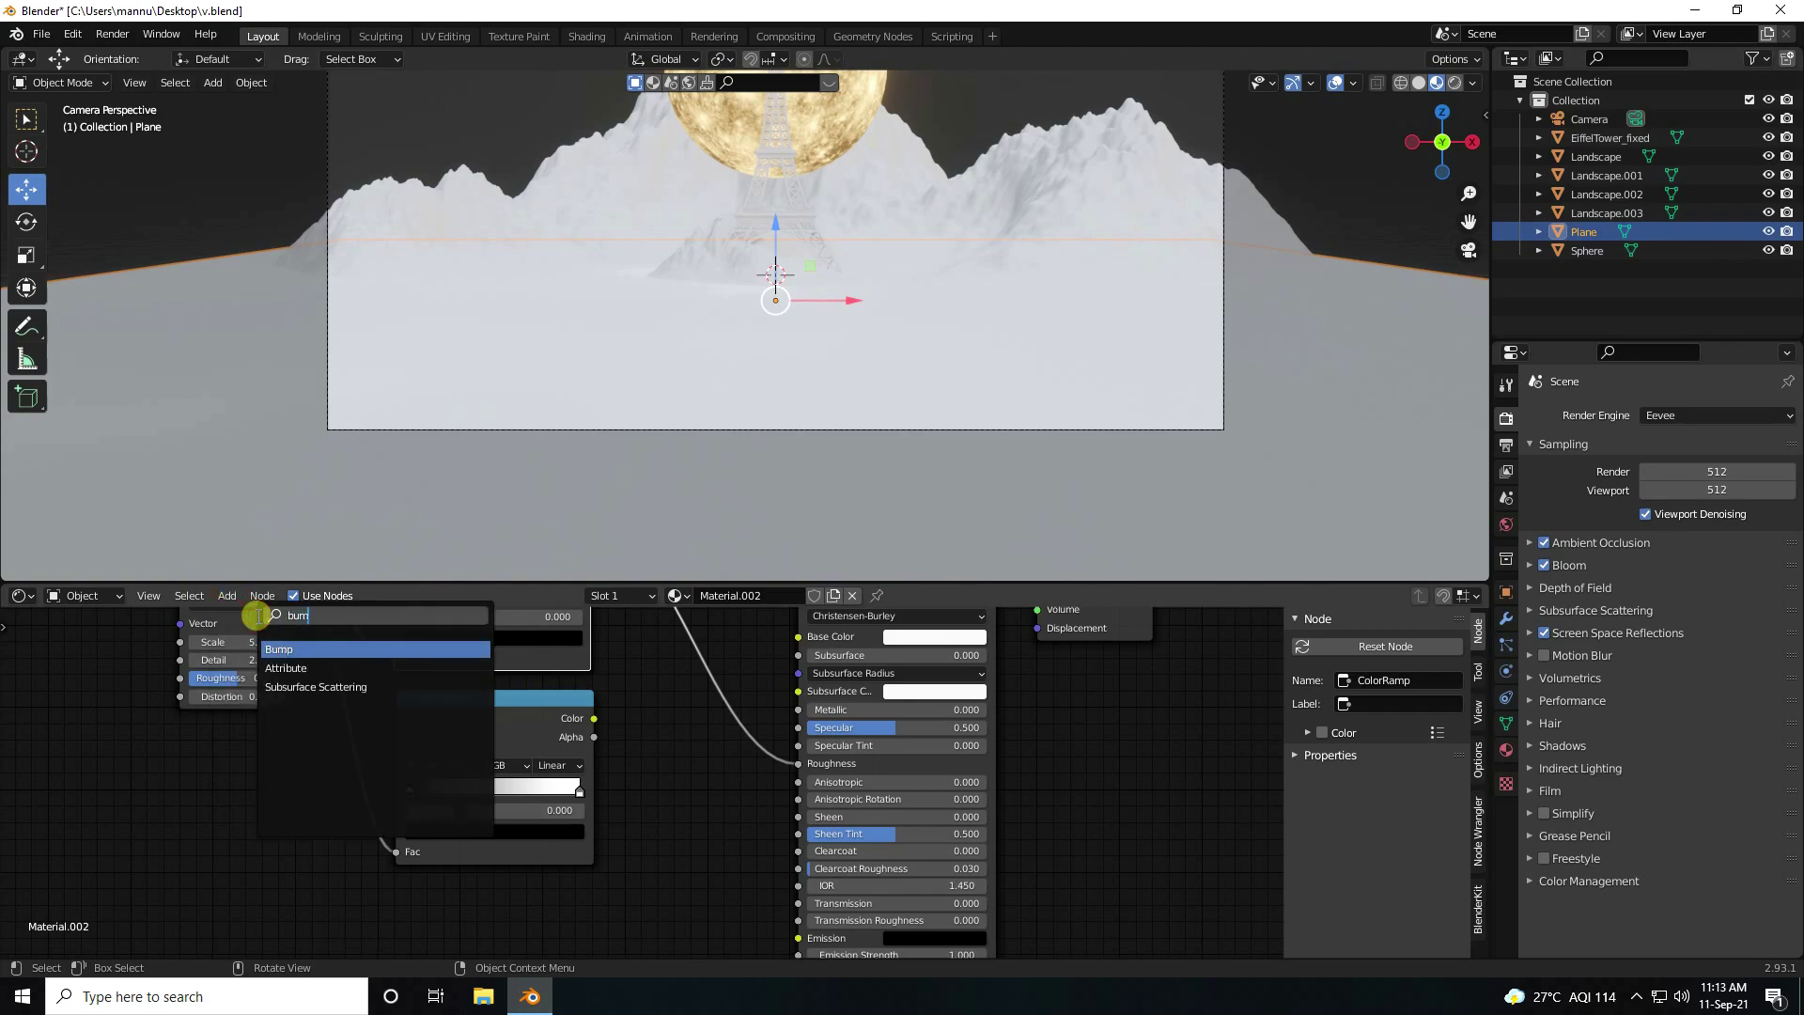
pyautogui.press('Return')
pyautogui.click(628, 769)
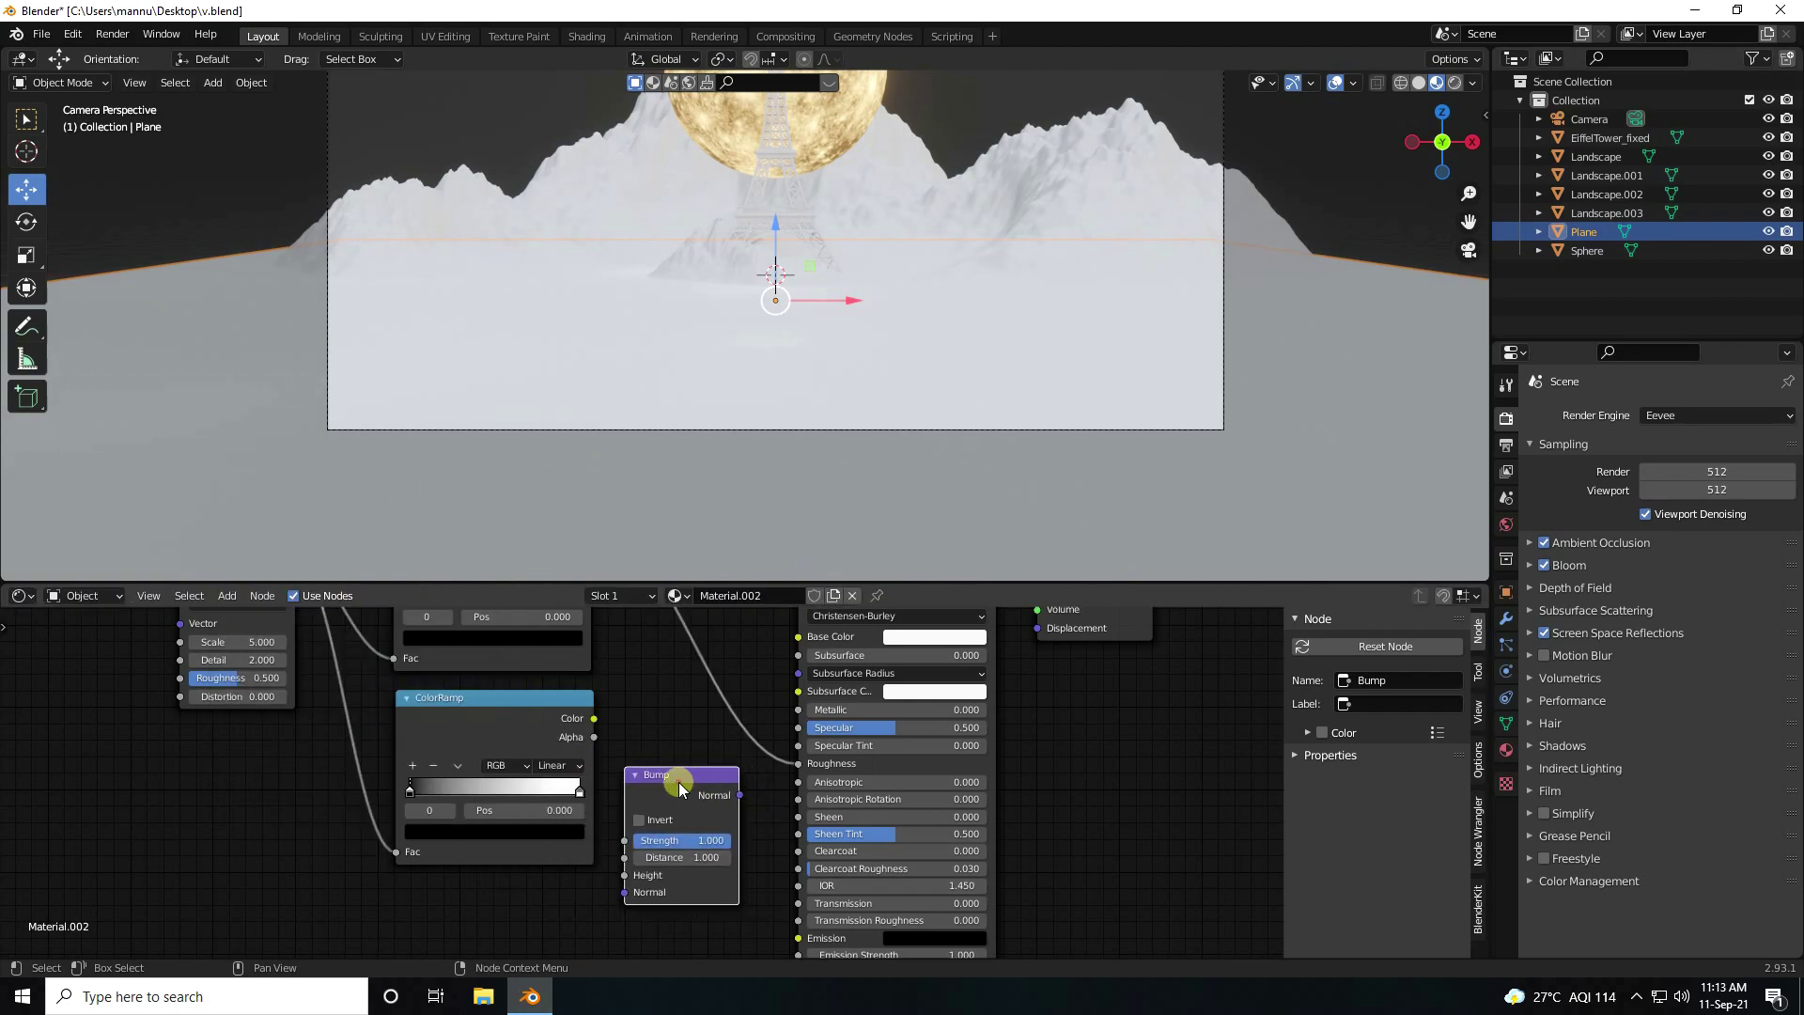
pyautogui.moveTo(594, 718); pyautogui.dragTo(625, 875)
pyautogui.moveTo(741, 795); pyautogui.dragTo(786, 917)
pyautogui.moveTo(786, 917); pyautogui.dragTo(753, 805, button='middle')
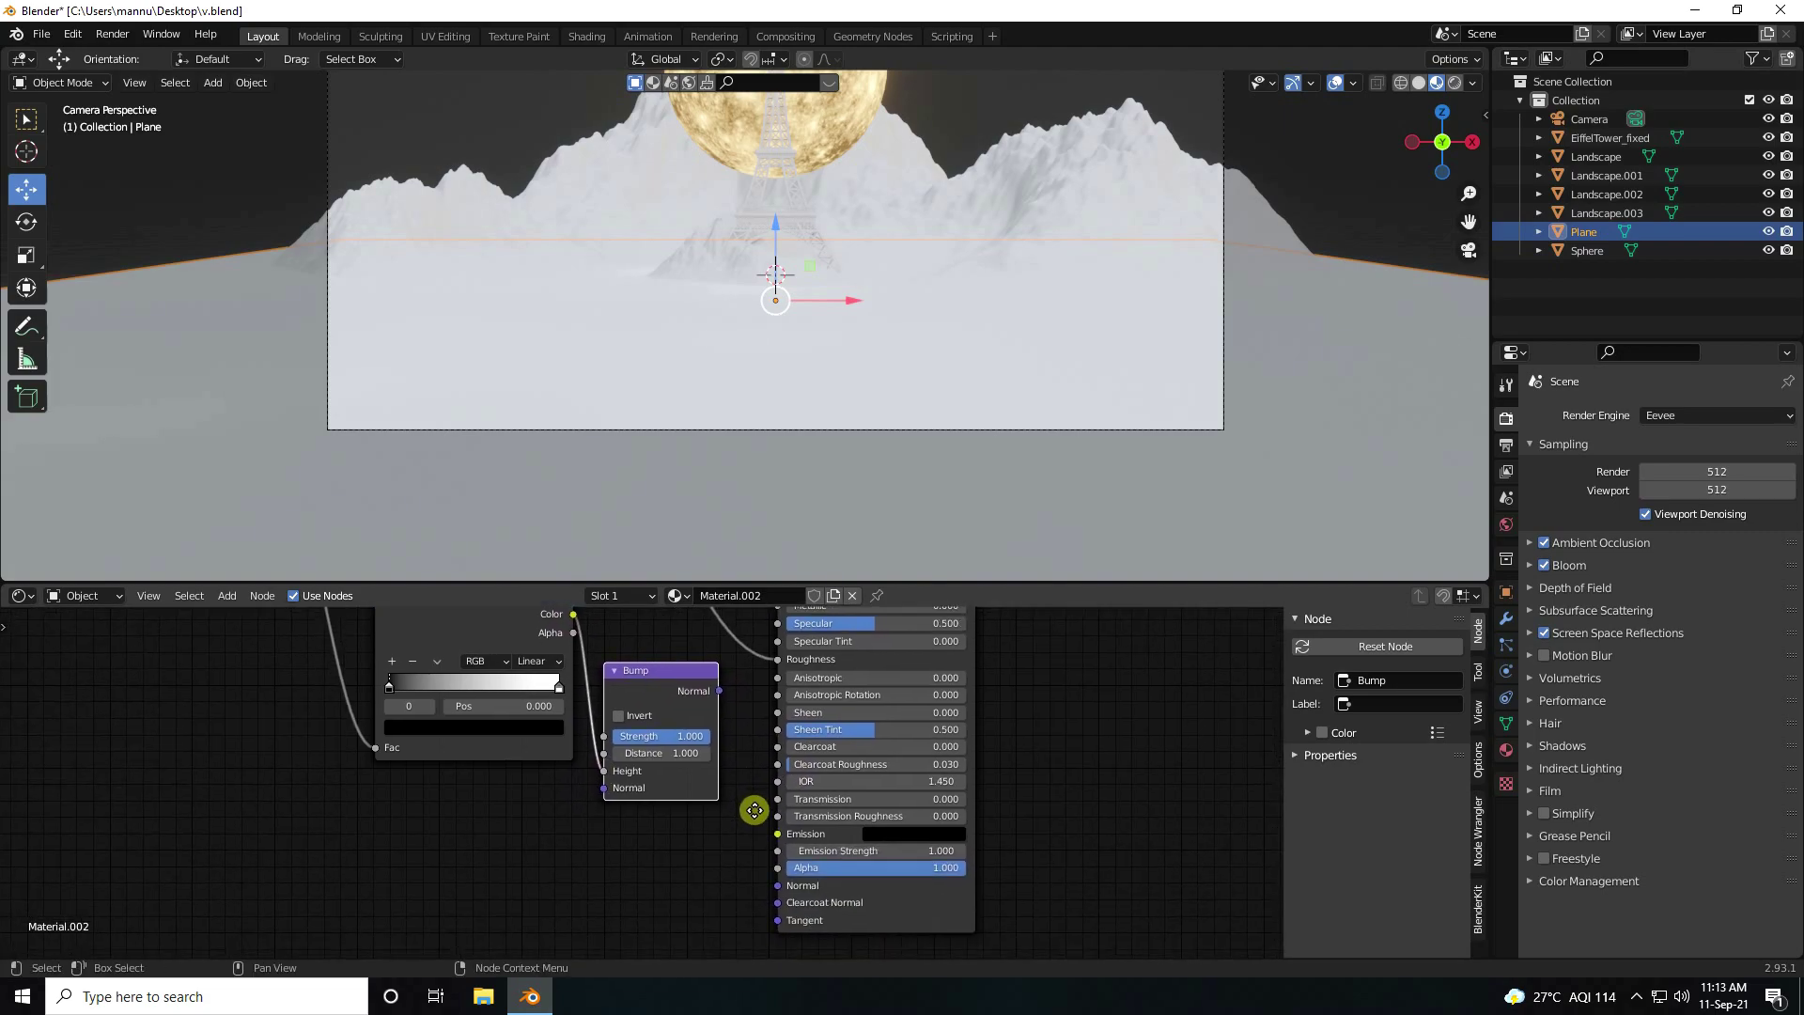
pyautogui.moveTo(719, 690); pyautogui.dragTo(771, 889)
pyautogui.moveTo(568, 771); pyautogui.dragTo(651, 893, button='middle')
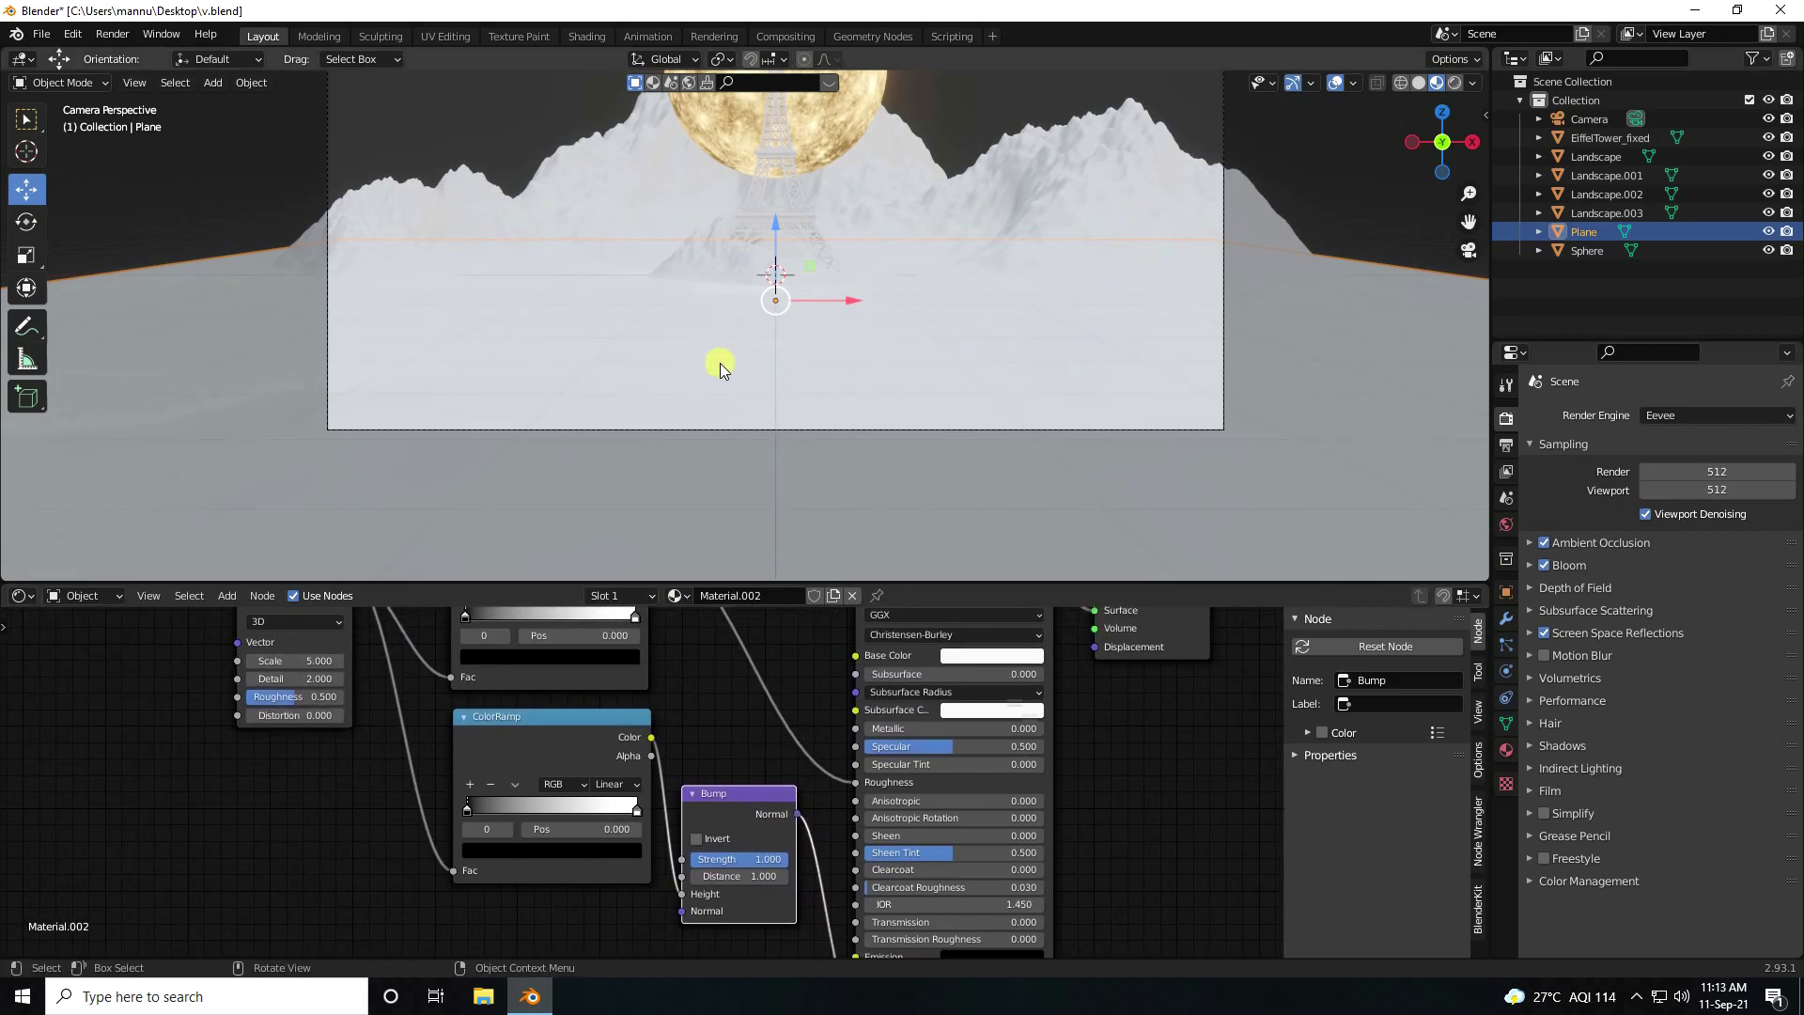
pyautogui.moveTo(777, 724); pyautogui.dragTo(727, 818, button='middle')
# Make the base colour black and set the top ramp's stops to 0.5 and 0.7
pyautogui.click(935, 751)
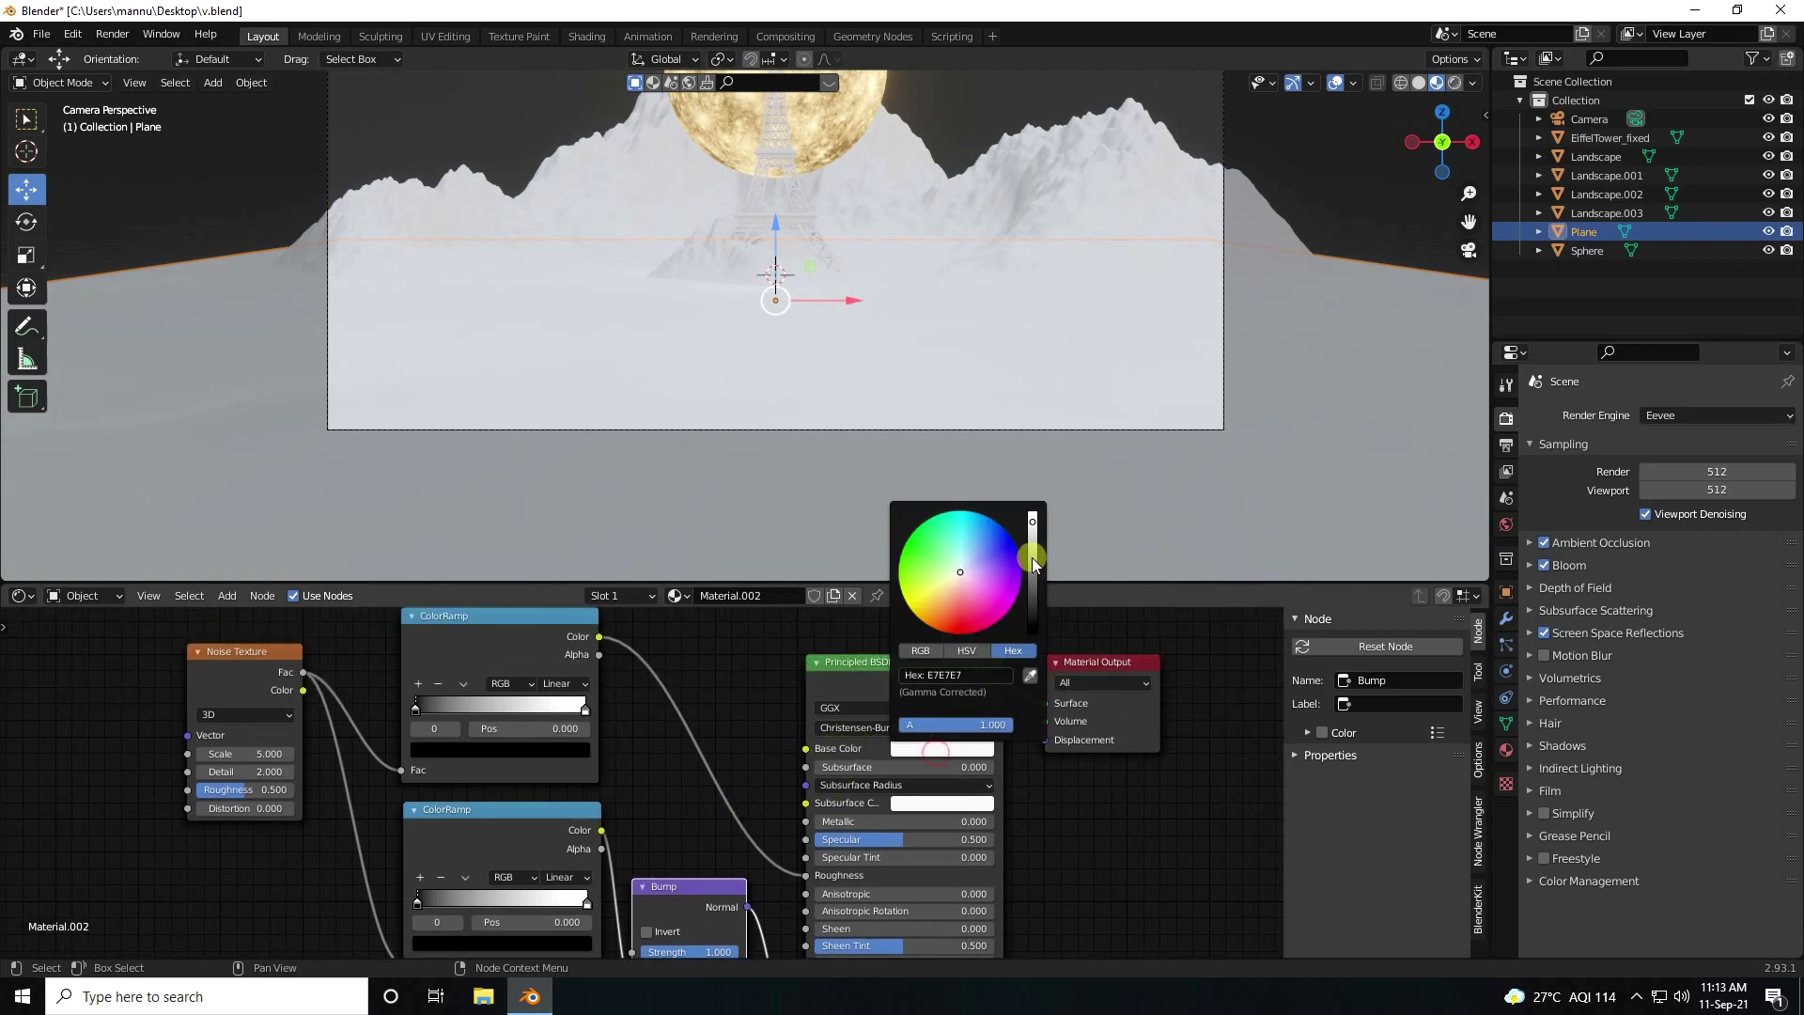
pyautogui.moveTo(1032, 557); pyautogui.dragTo(1033, 624)
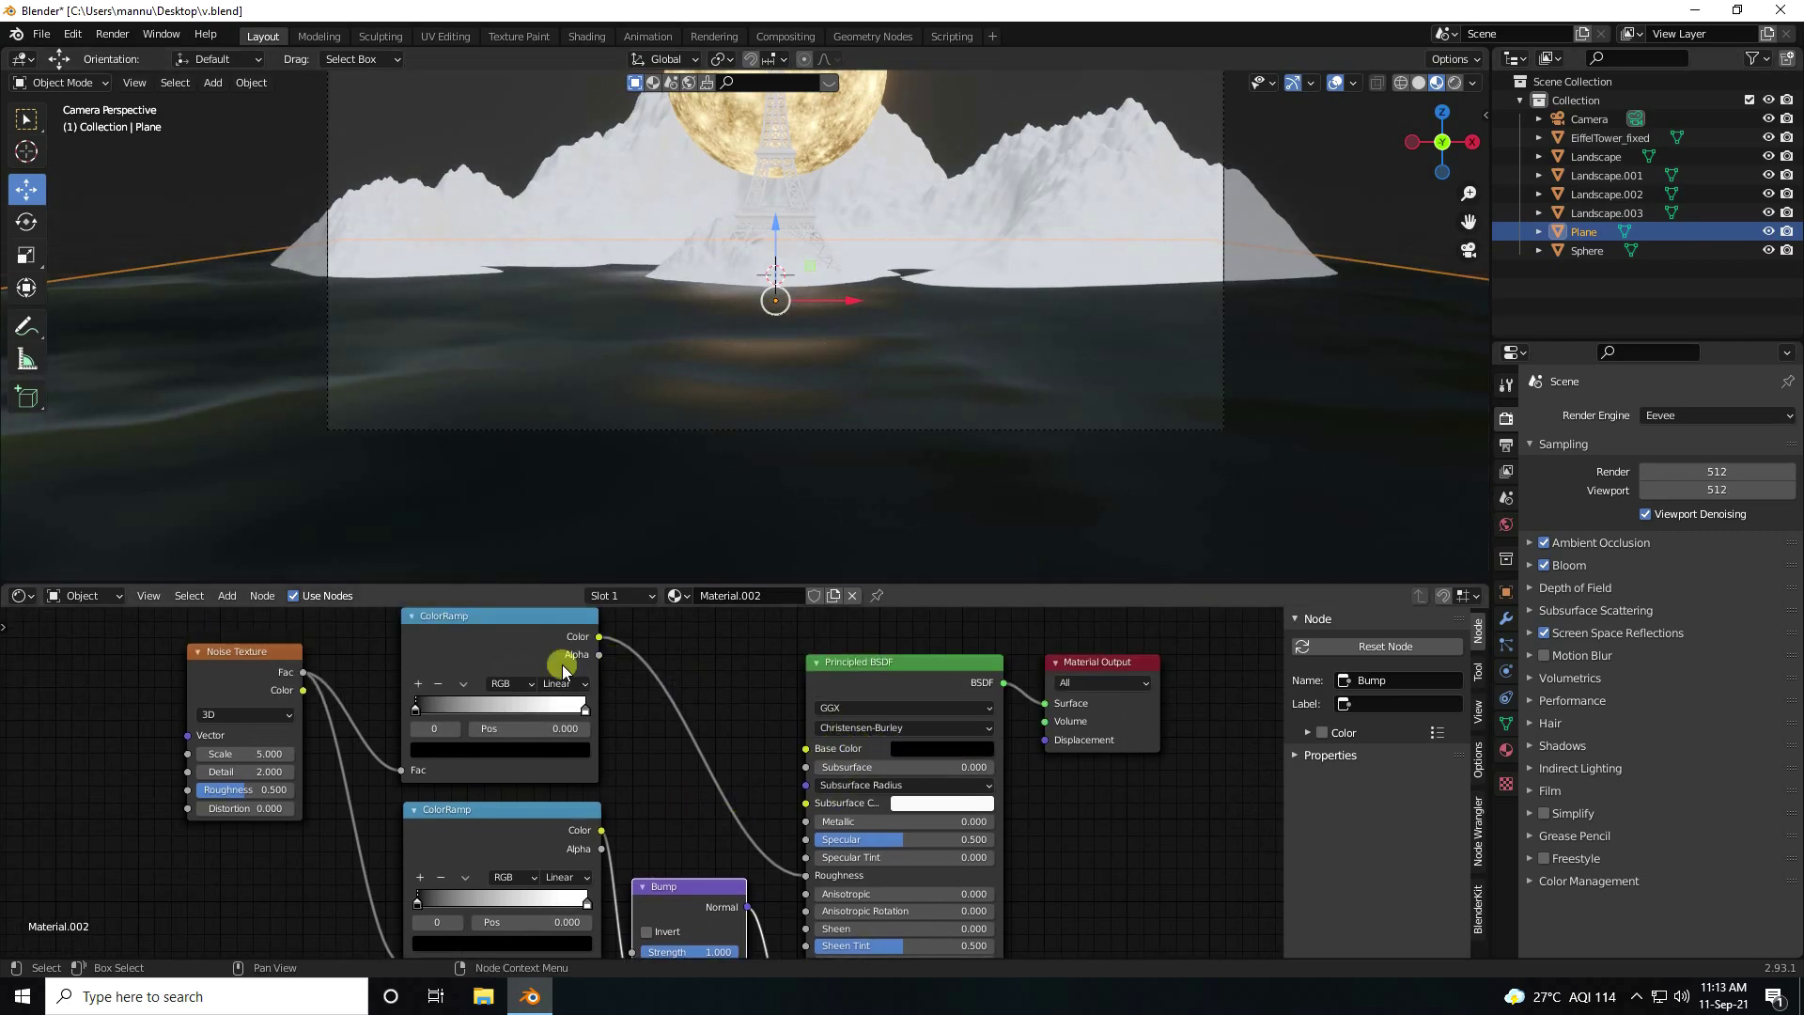
pyautogui.moveTo(414, 724)
pyautogui.mouseDown()
pyautogui.moveTo(498, 707)
pyautogui.moveTo(415, 712)
pyautogui.mouseUp()
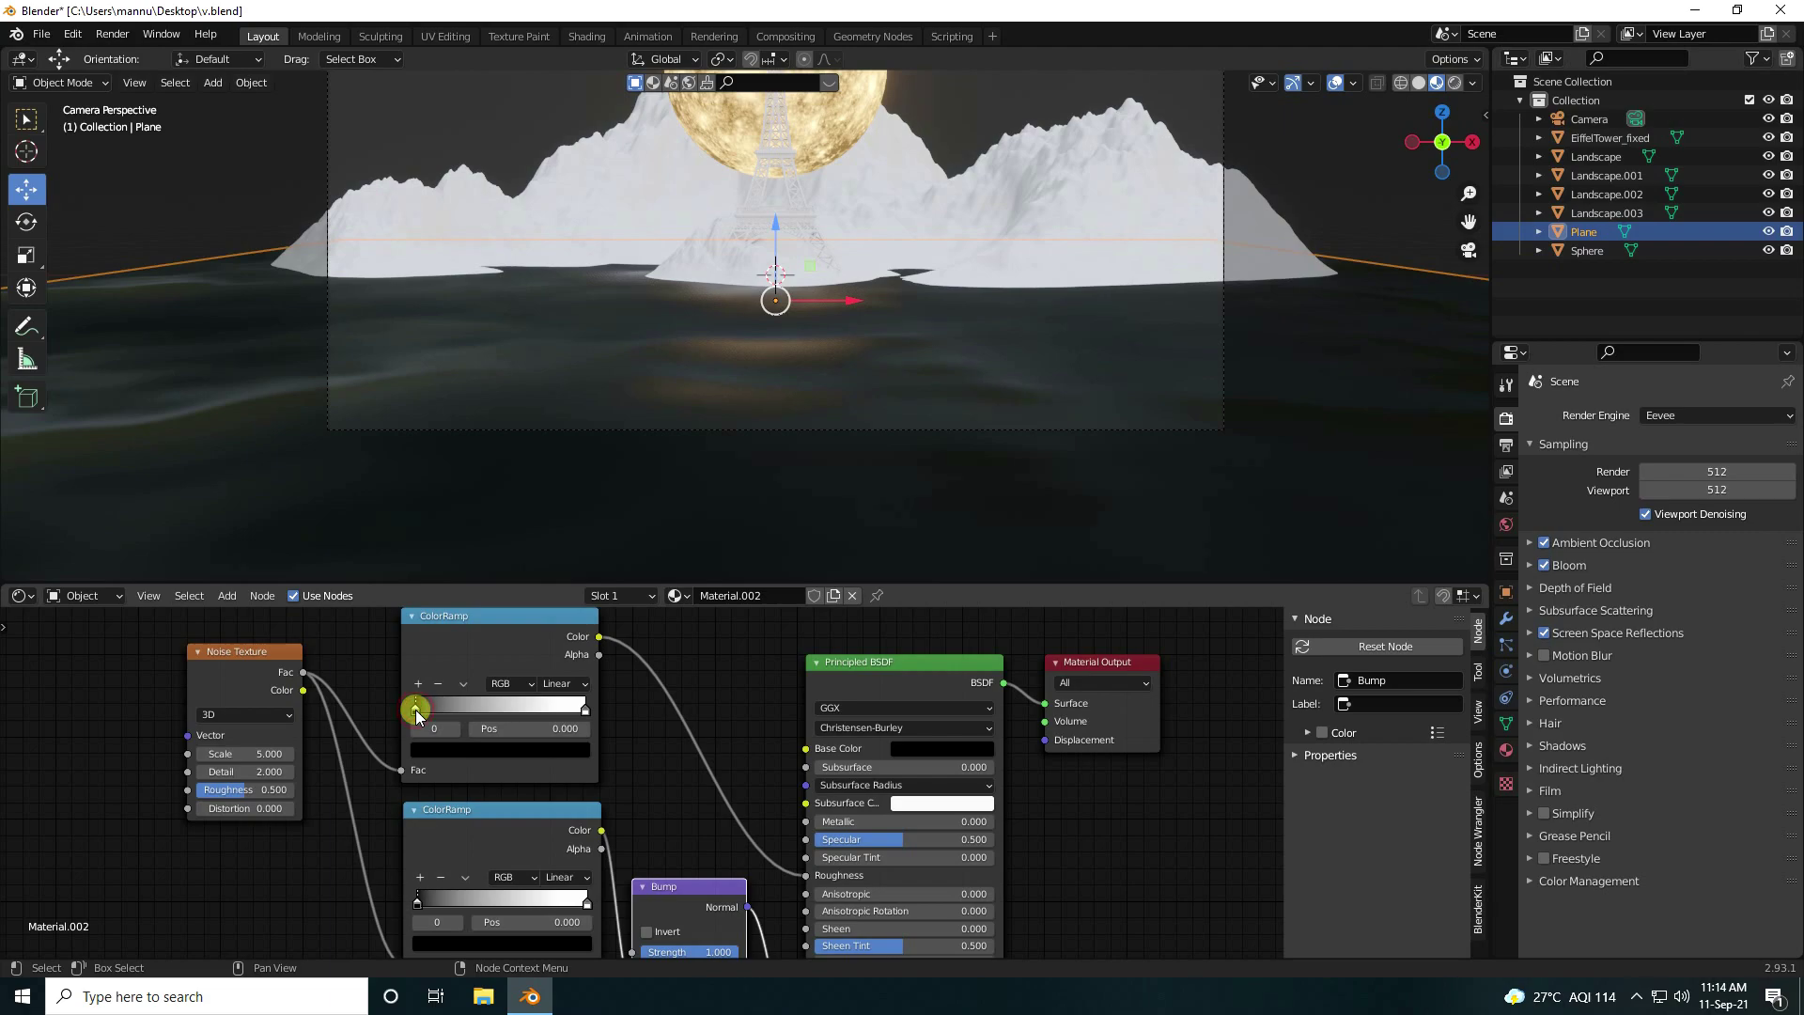
pyautogui.click(557, 729)
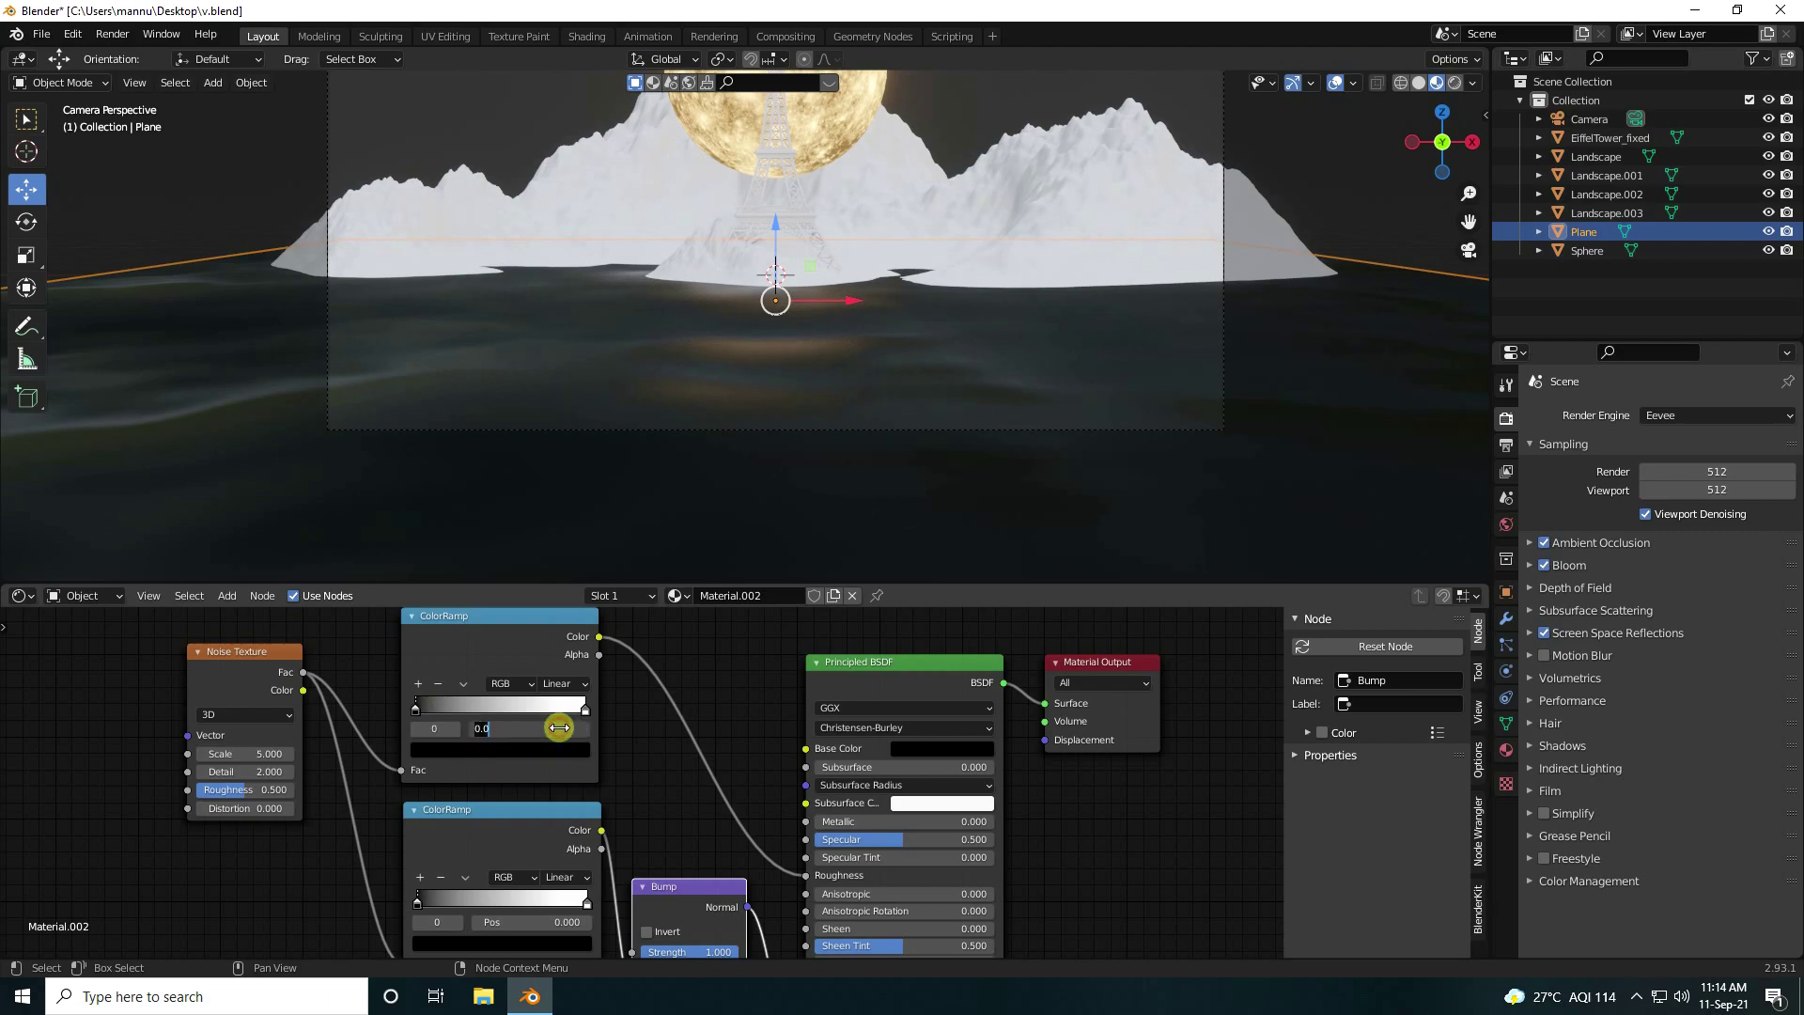
pyautogui.write('0.5')
pyautogui.press('Return')
pyautogui.click(586, 709)
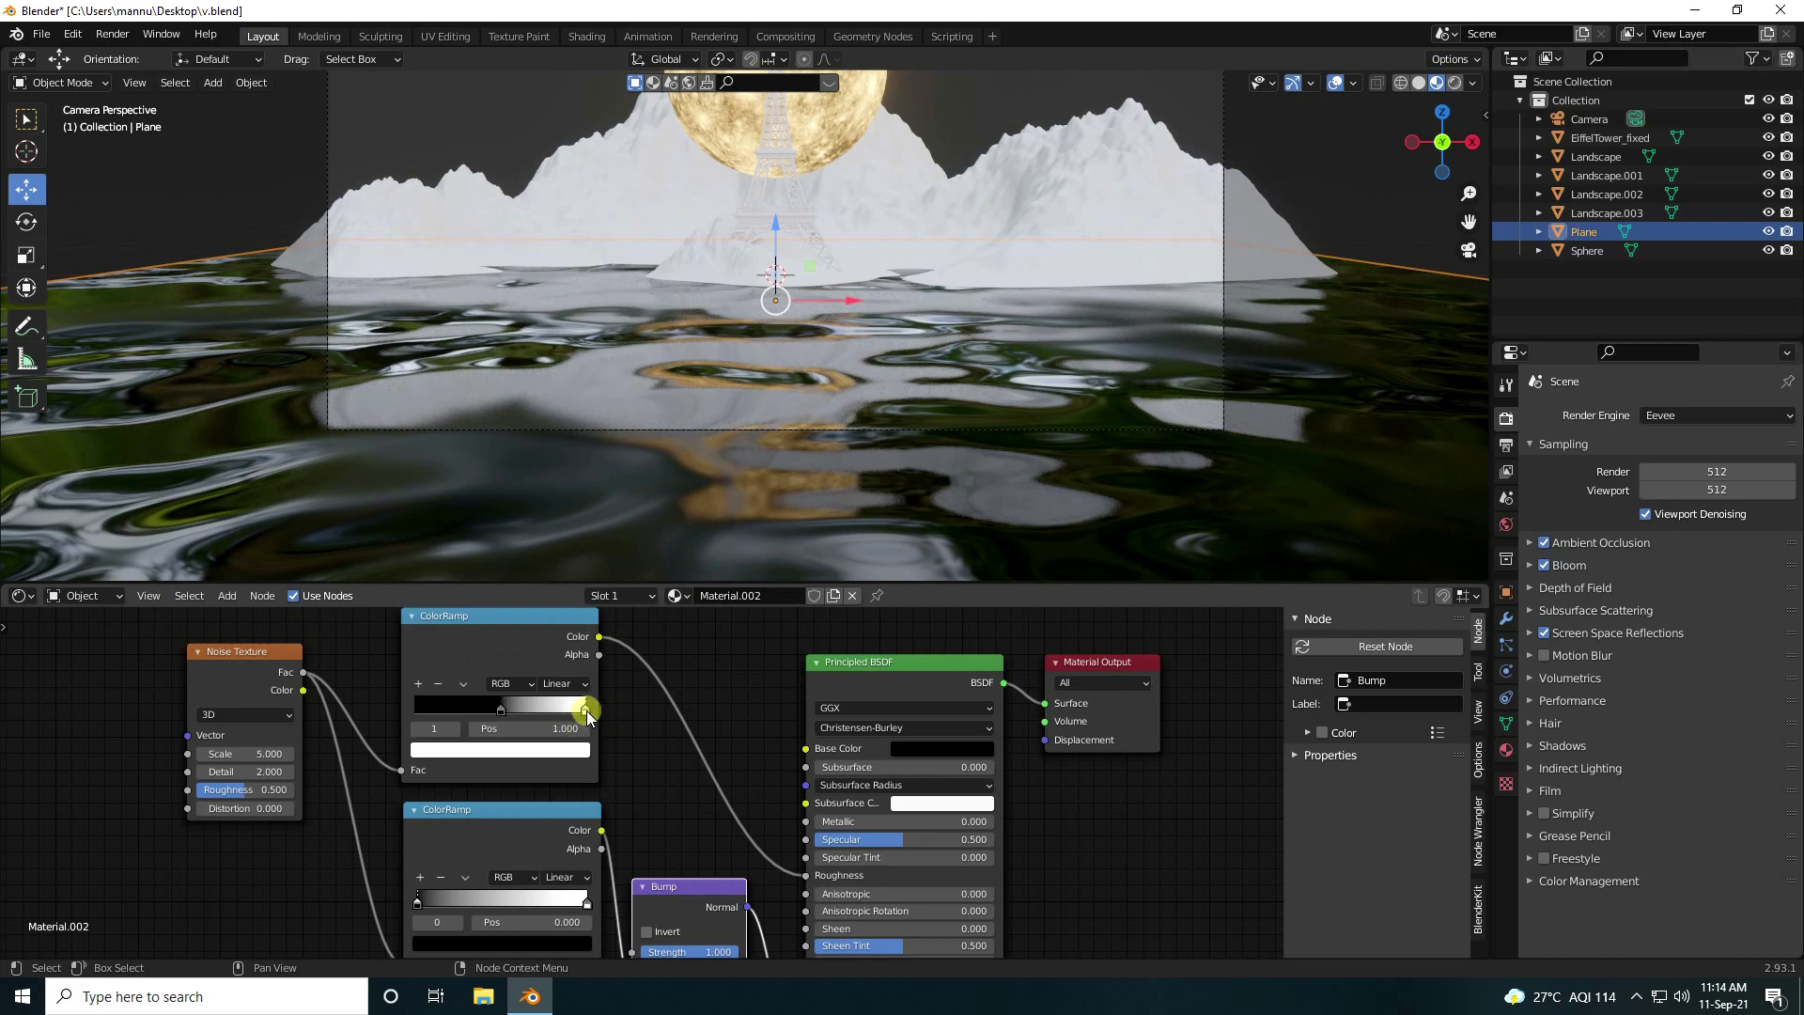
pyautogui.click(547, 728)
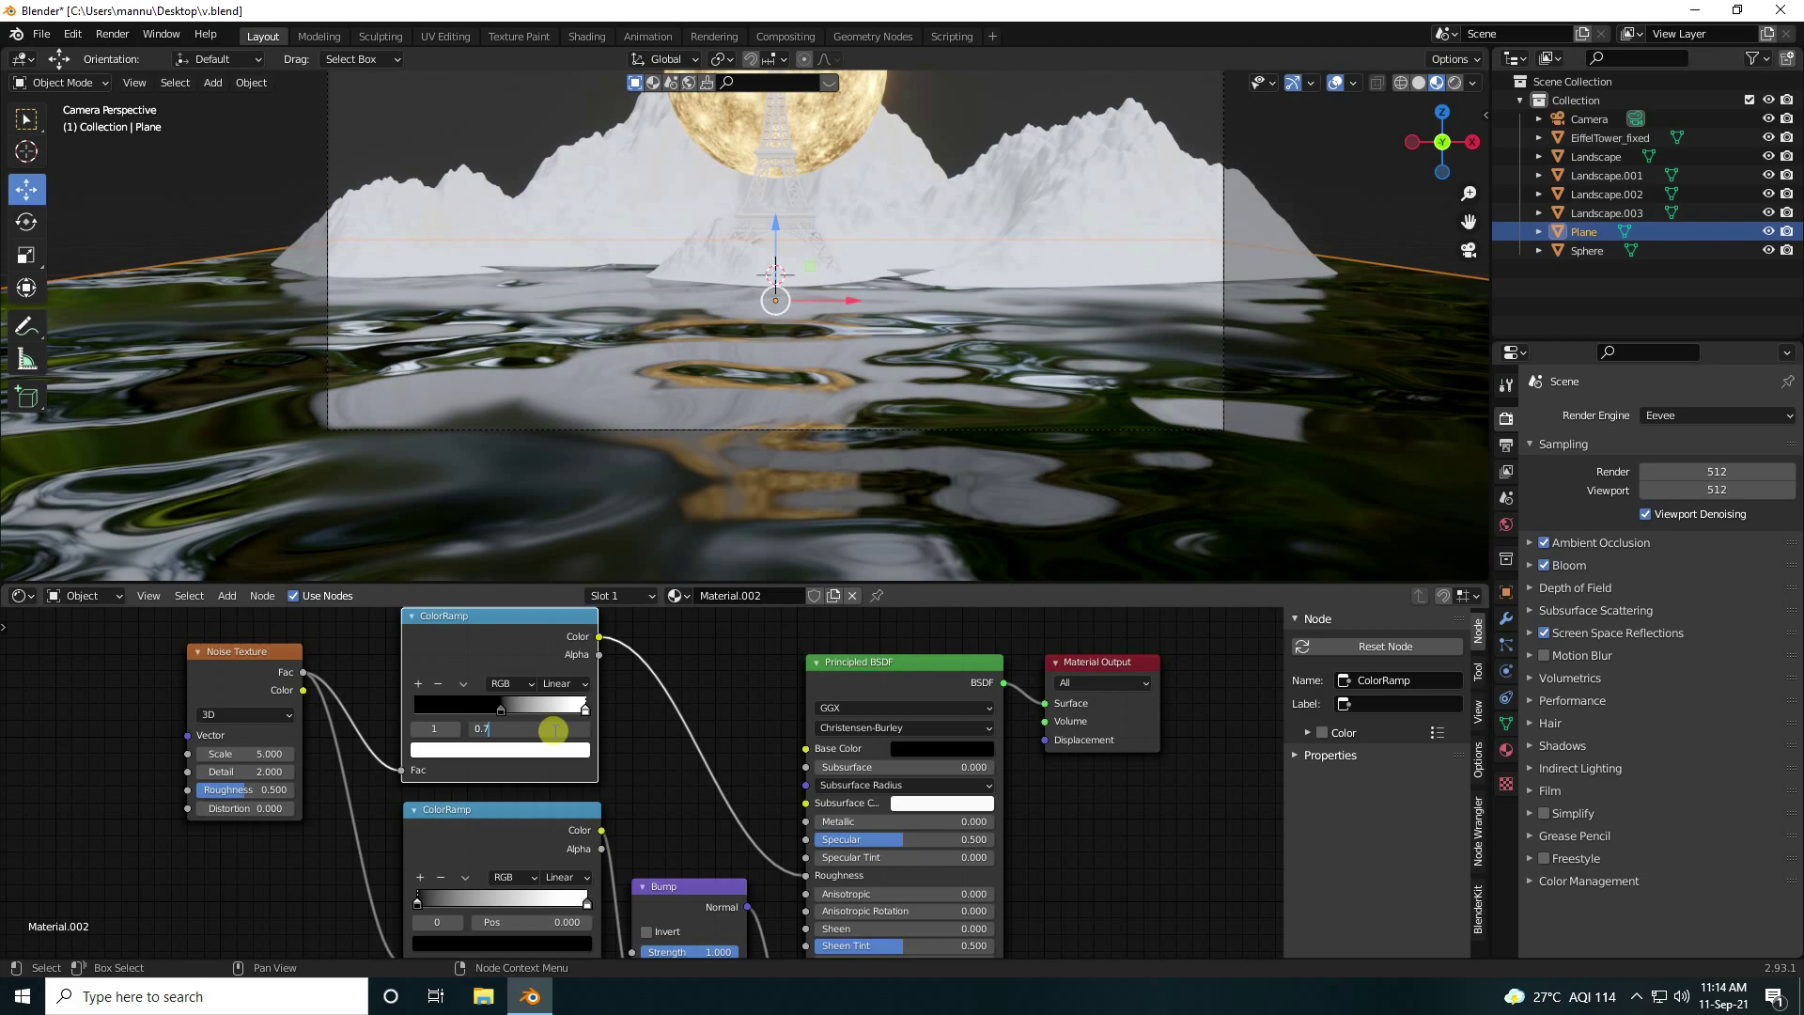
pyautogui.write('0.7')
pyautogui.press('Return')
# Set the lower ColorRamp's black stop position to 0.5
pyautogui.moveTo(553, 731); pyautogui.dragTo(665, 635, button='middle')
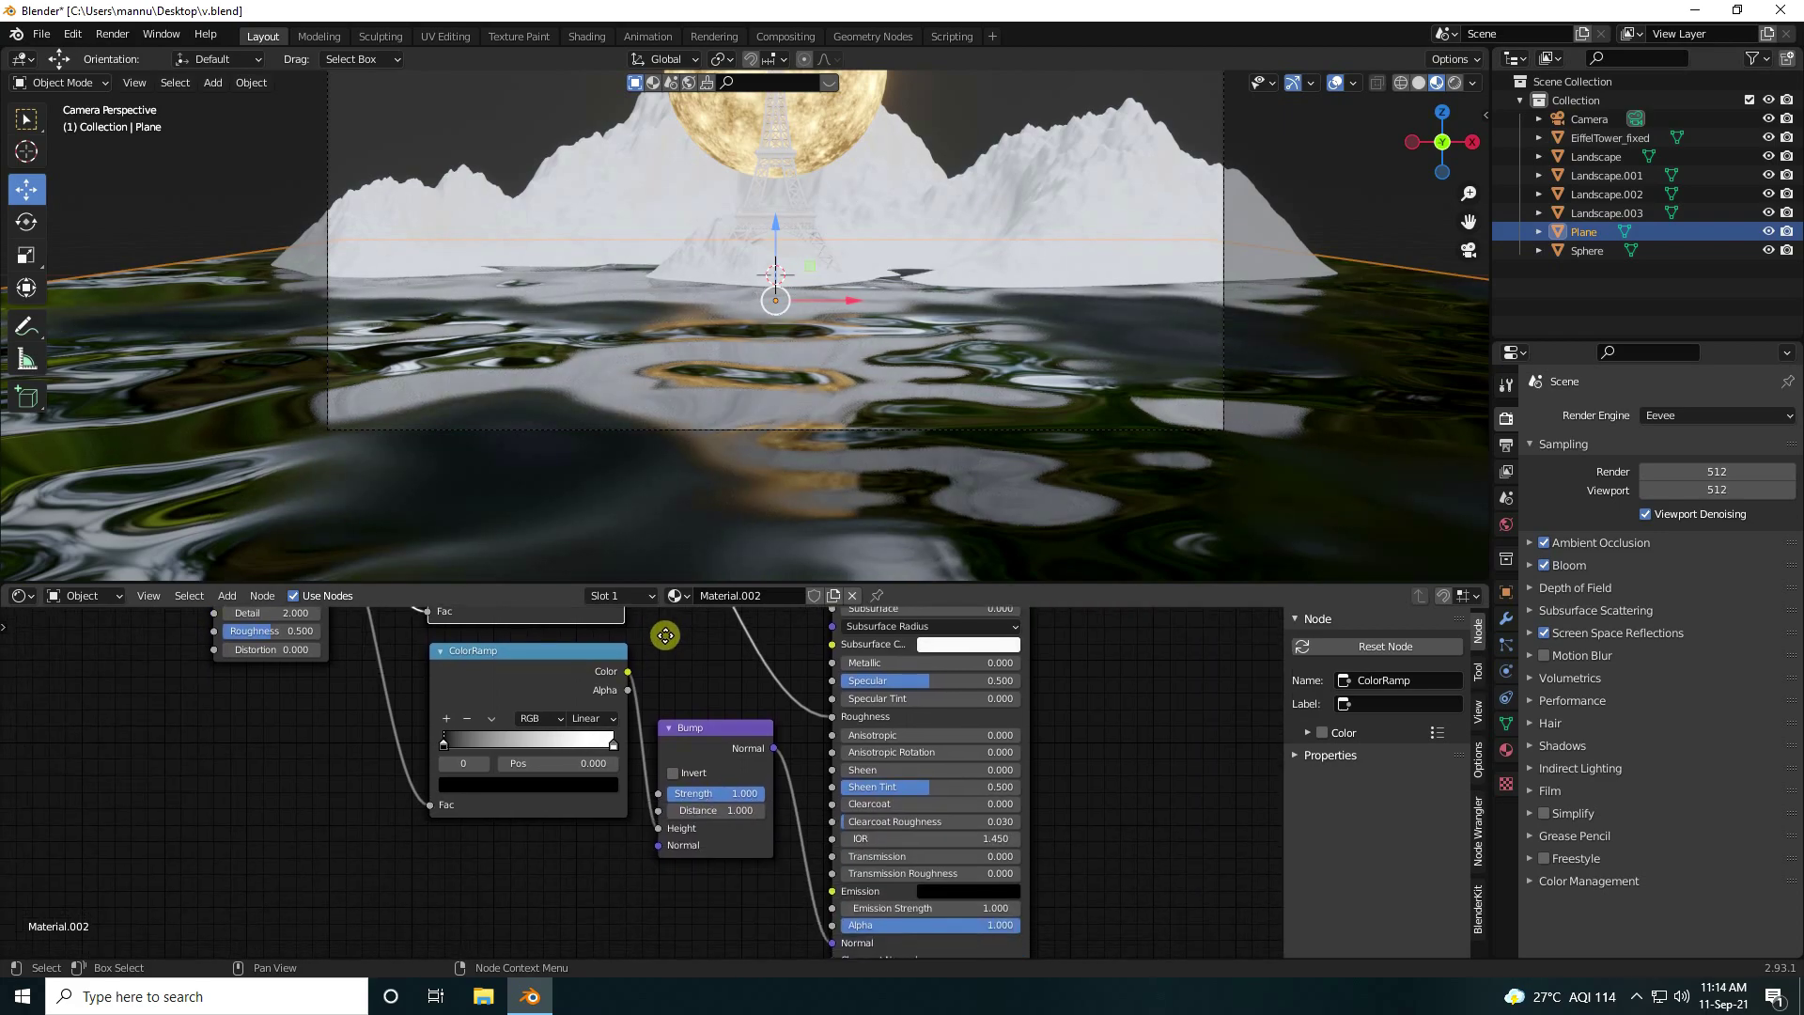
pyautogui.click(444, 748)
pyautogui.click(555, 763)
pyautogui.write('0.5')
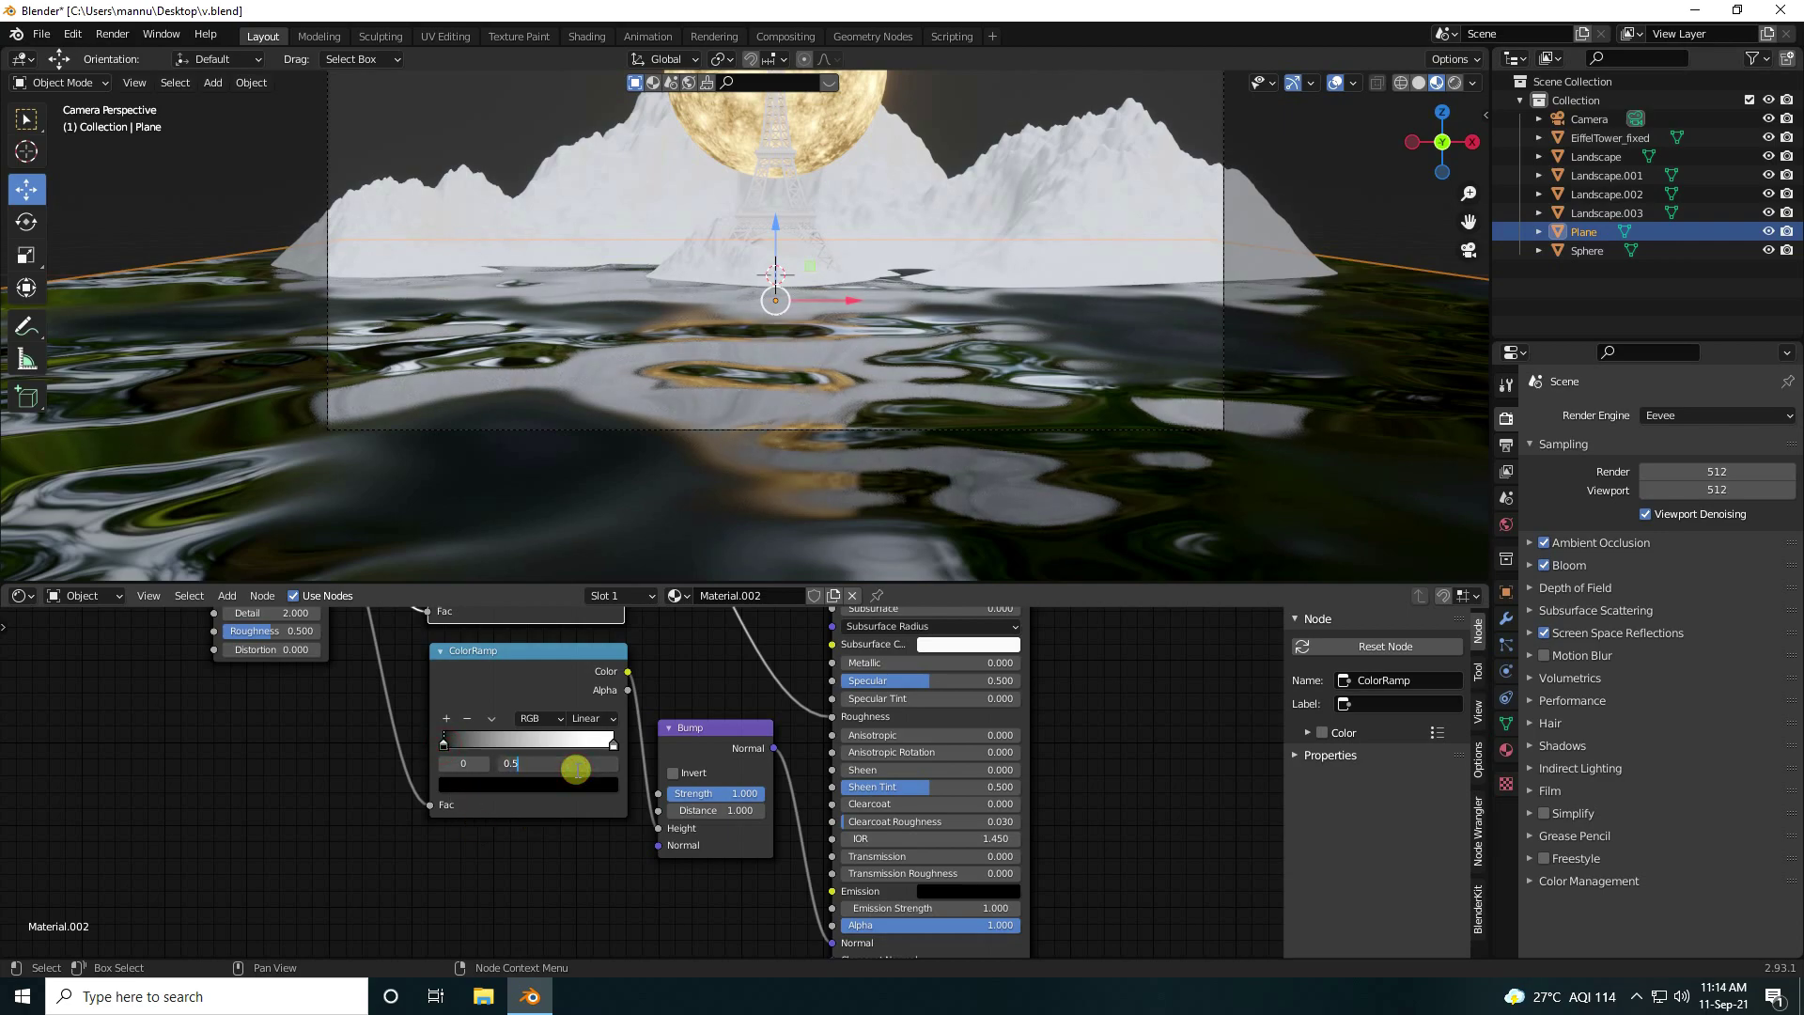
pyautogui.press('Return')
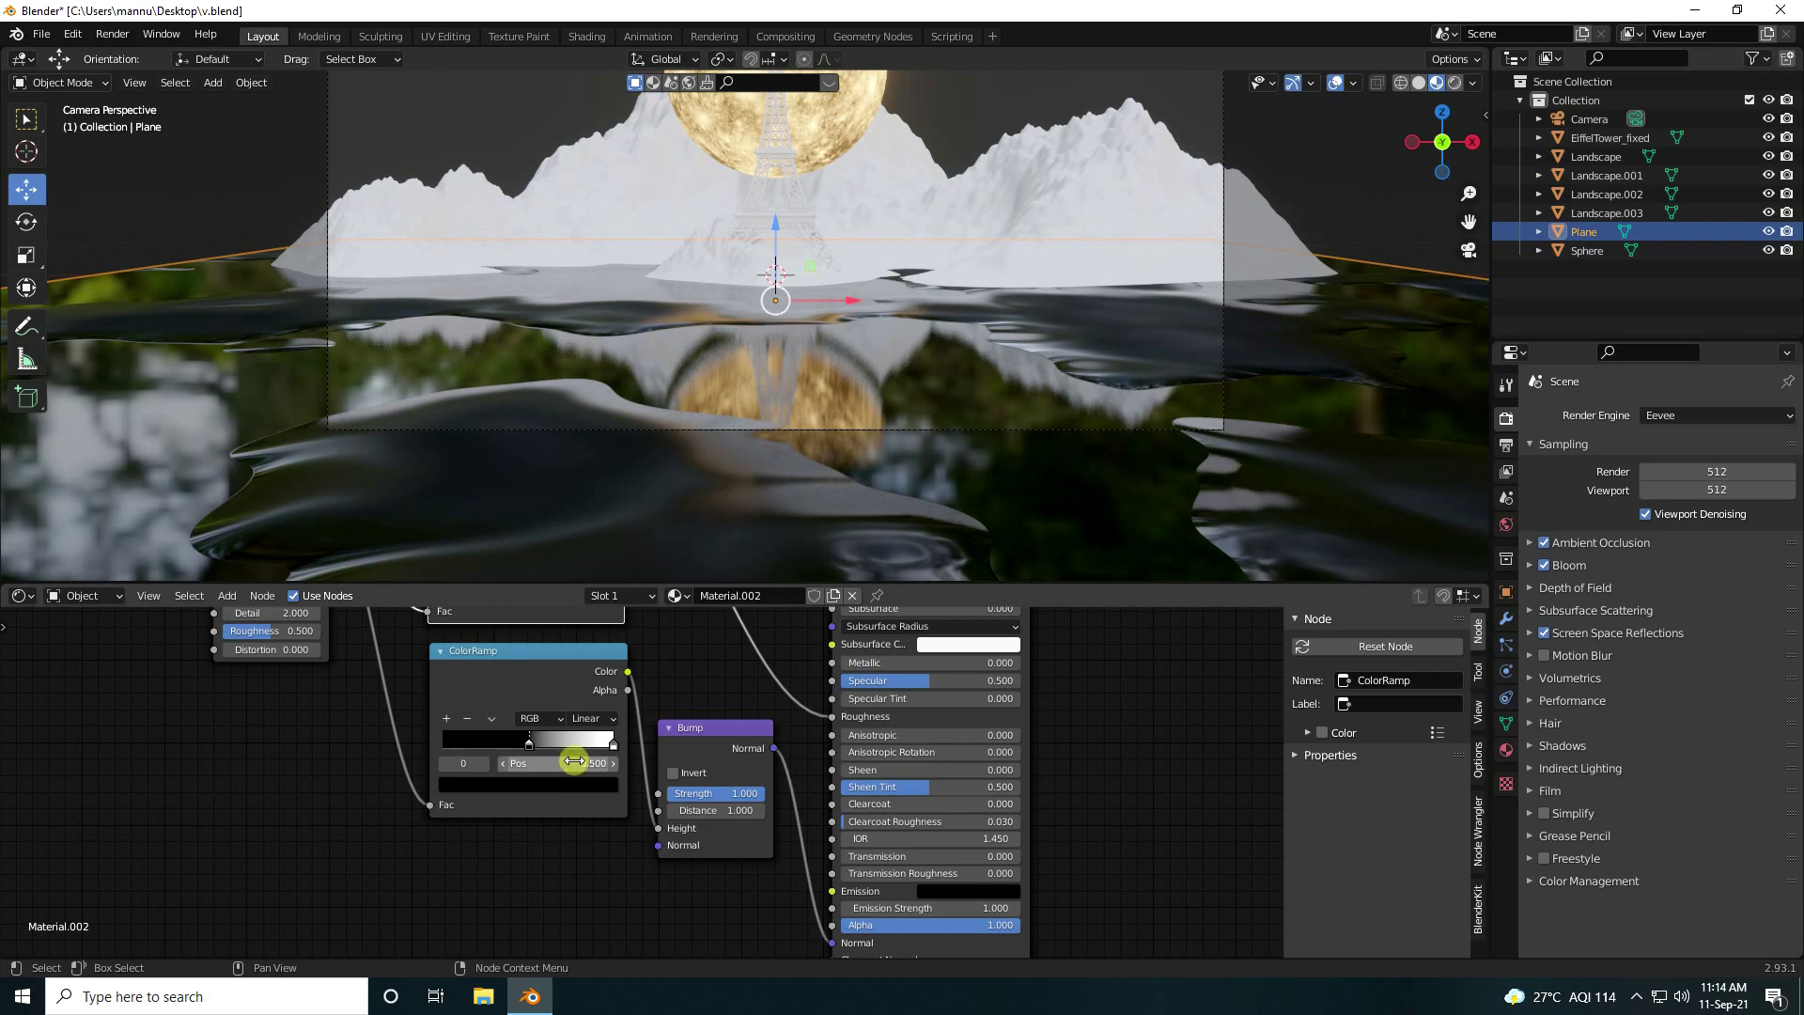
pyautogui.moveTo(677, 656); pyautogui.dragTo(814, 790, button='middle')
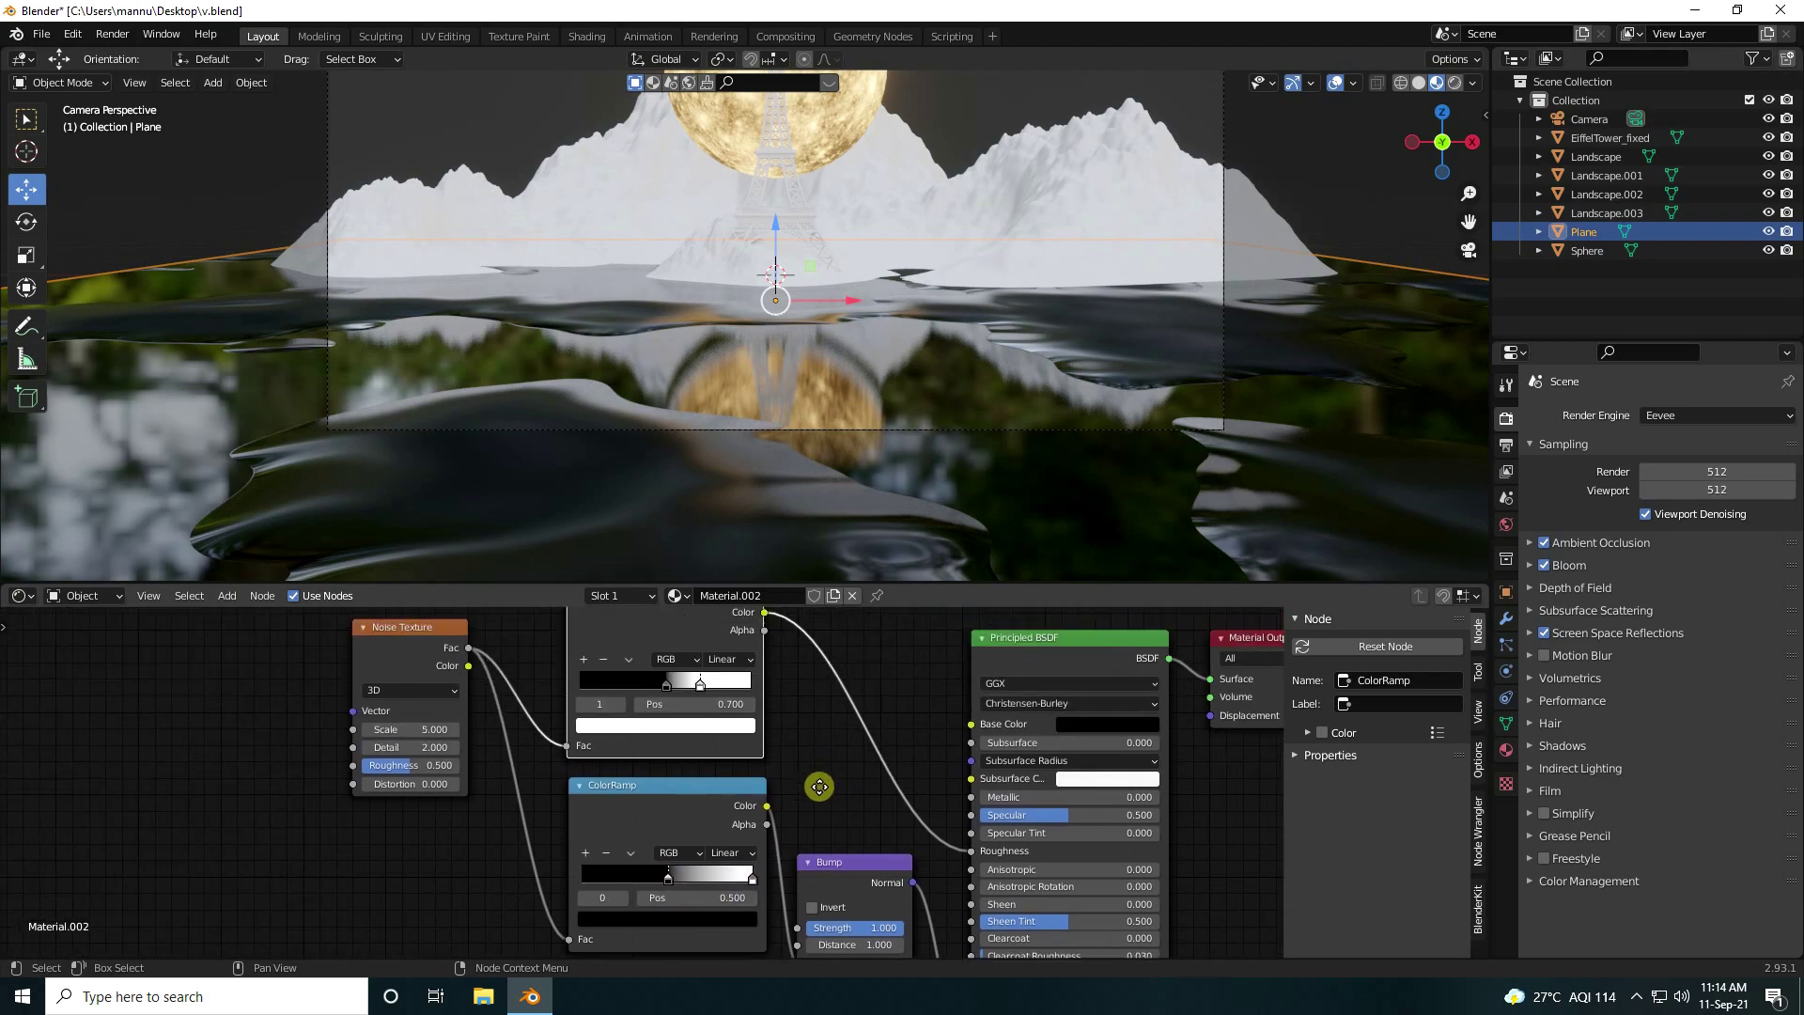
# Set the Noise Texture Scale to 10 and Detail to 20
pyautogui.click(408, 726)
pyautogui.write('1')
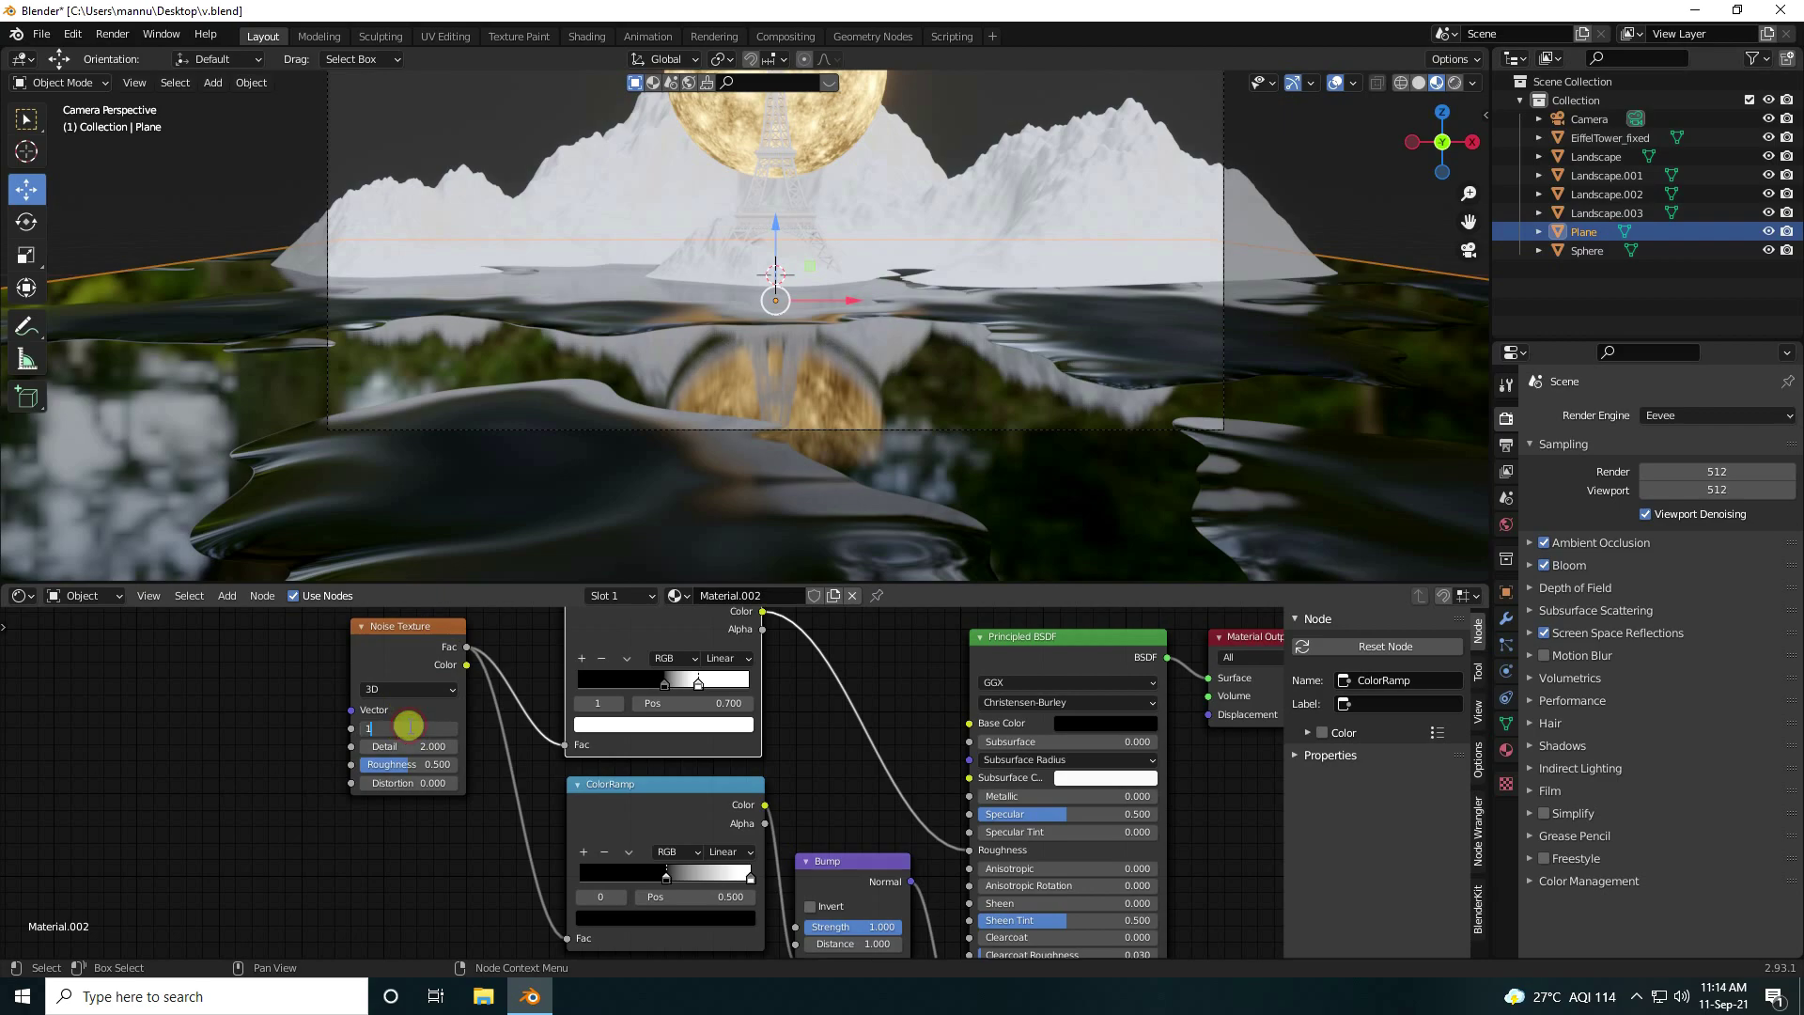
pyautogui.write('0')
pyautogui.press('Return')
pyautogui.click(395, 745)
pyautogui.write('2.0')
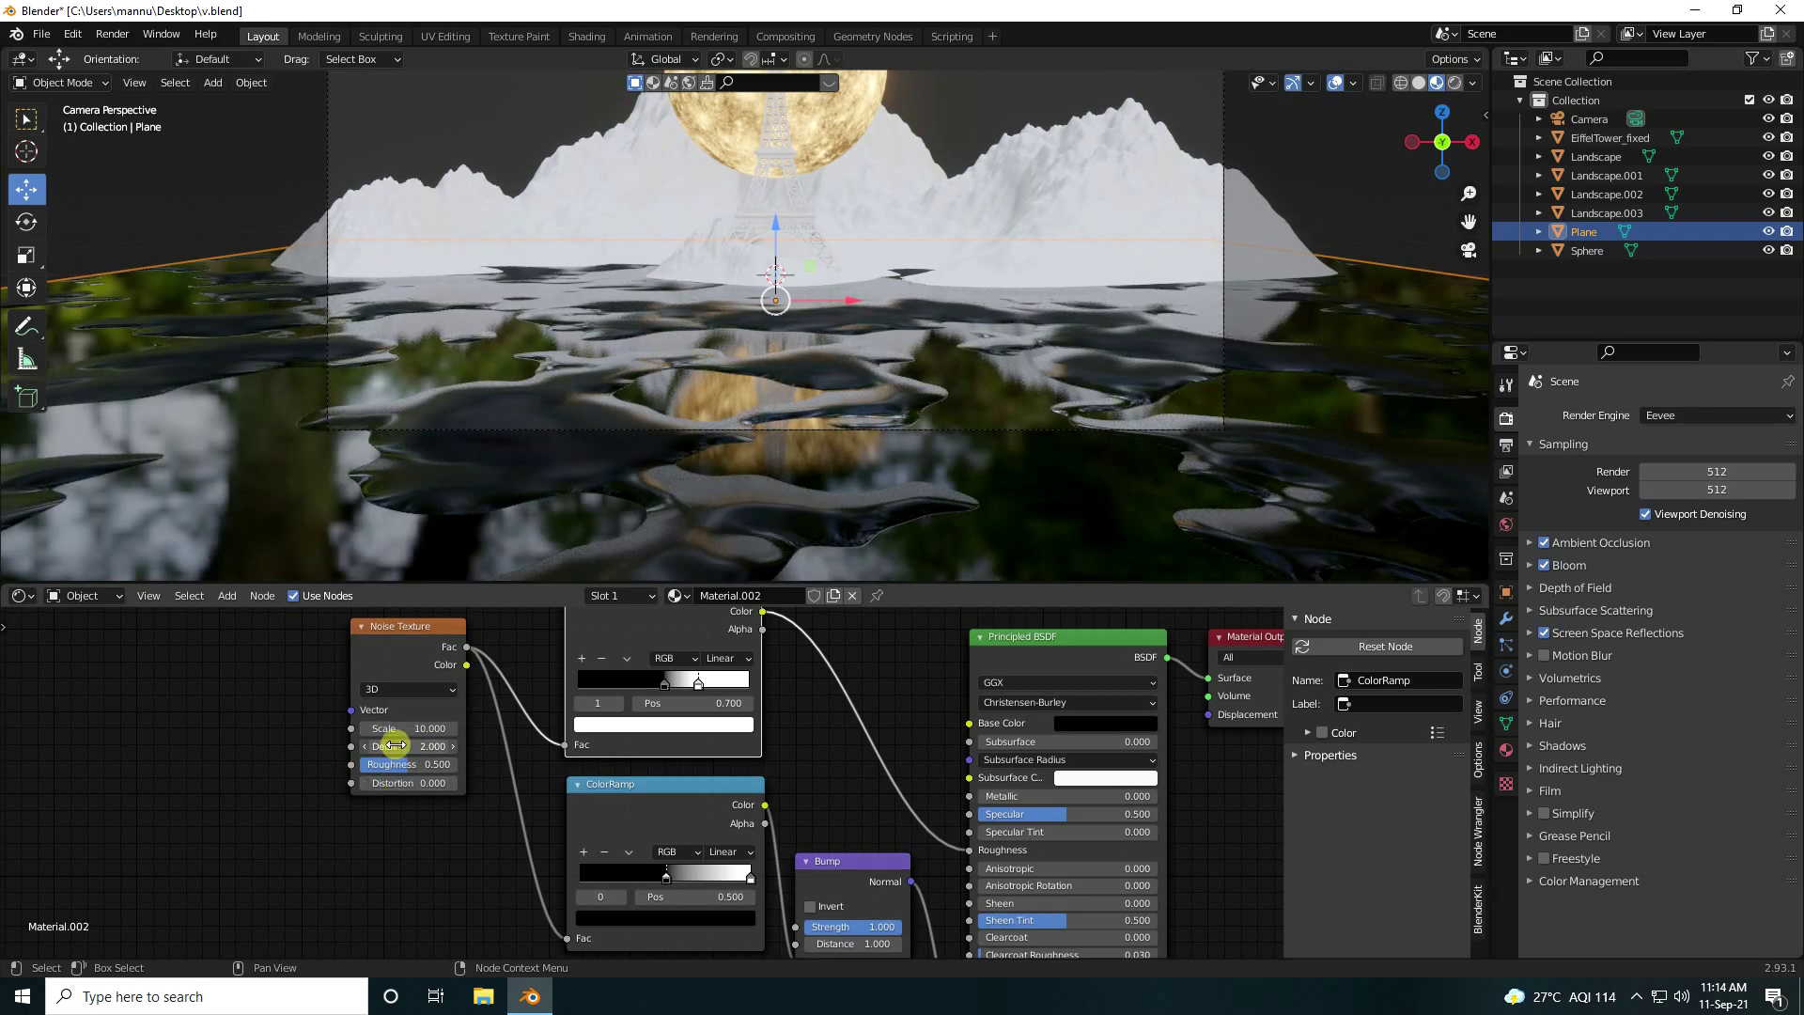
pyautogui.press('Return')
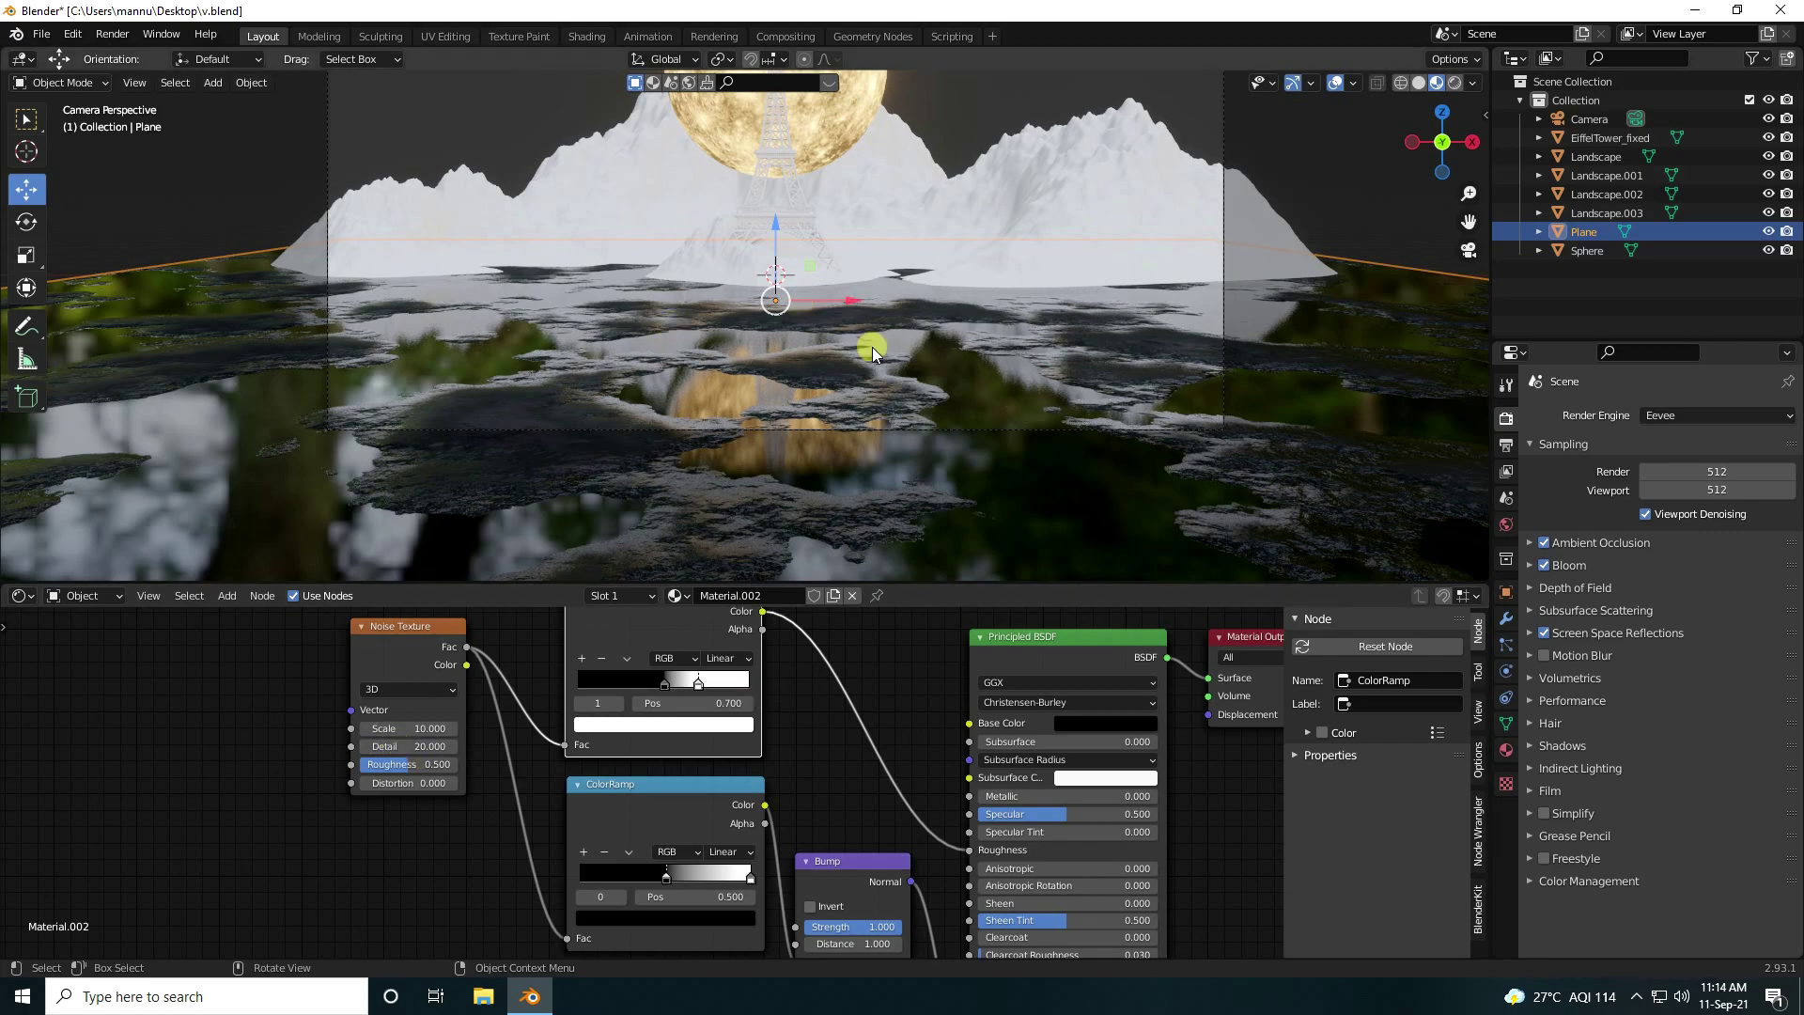
# Raise the Bump node Strength to 5 to deepen the water ripples
pyautogui.scroll(2, 735, 384)
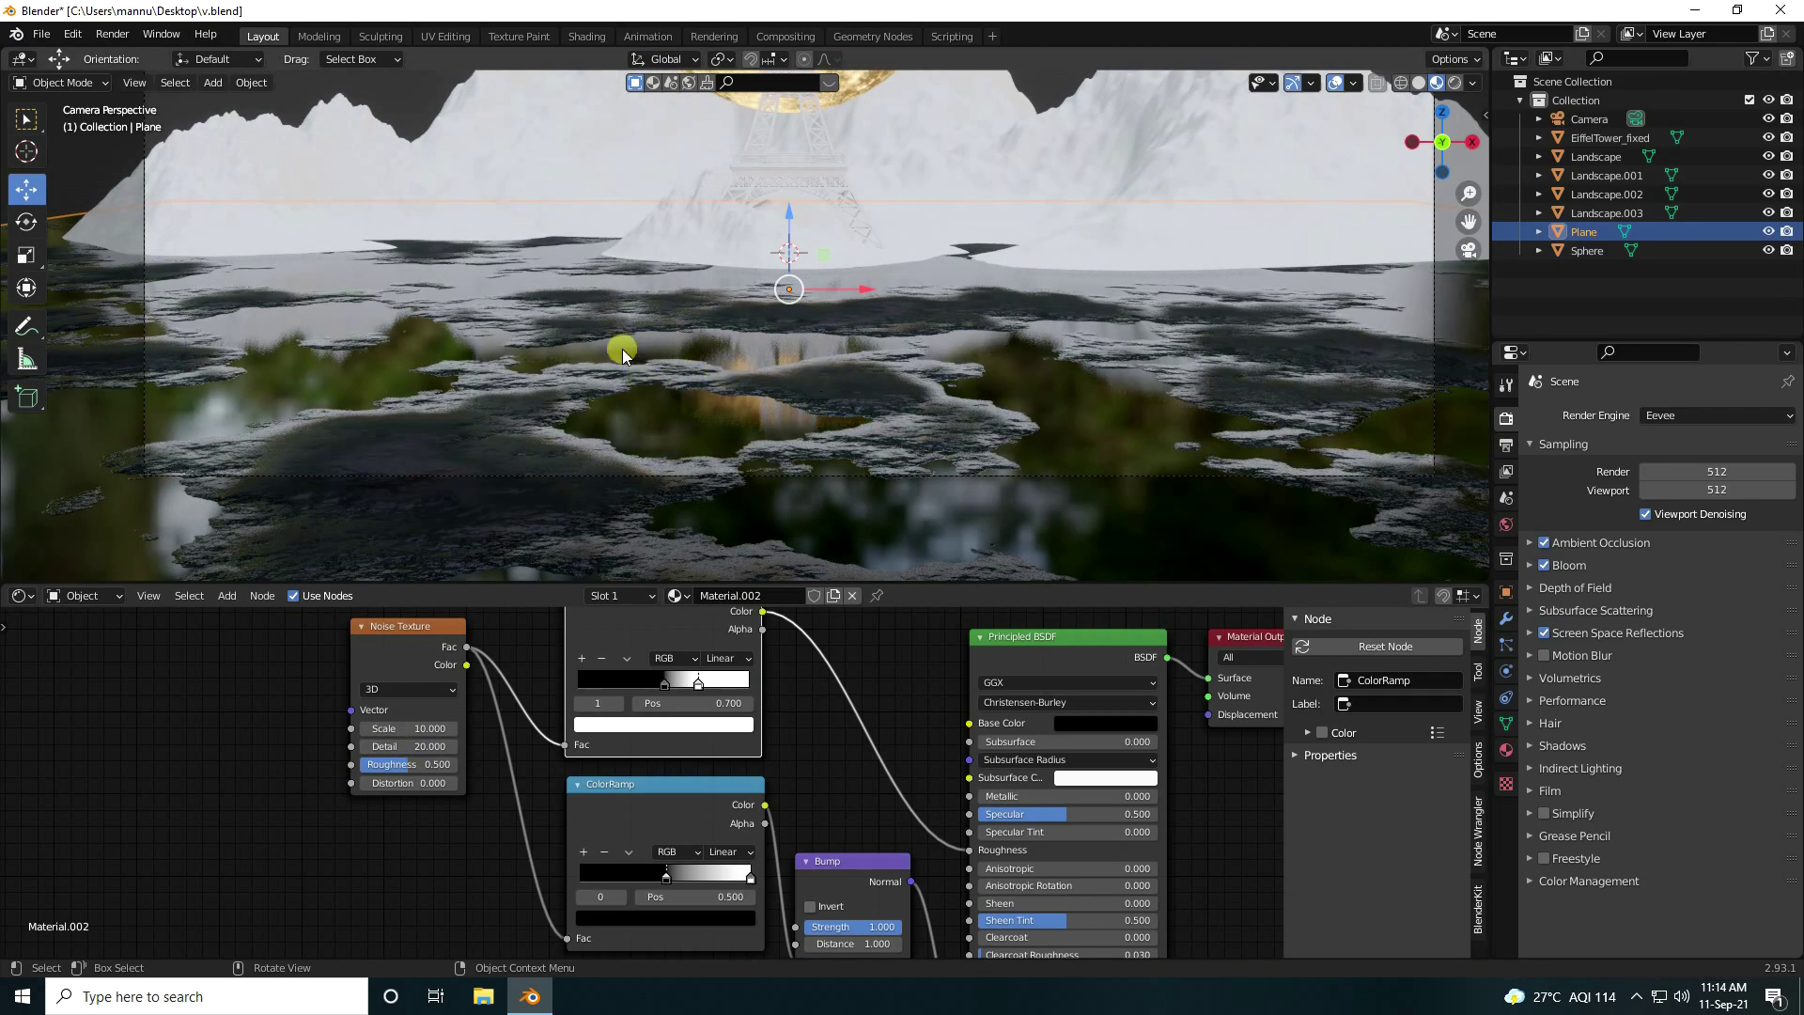
pyautogui.scroll(-2, 624, 345)
pyautogui.scroll(-1, 835, 790)
pyautogui.moveTo(835, 789); pyautogui.dragTo(536, 742, button='middle')
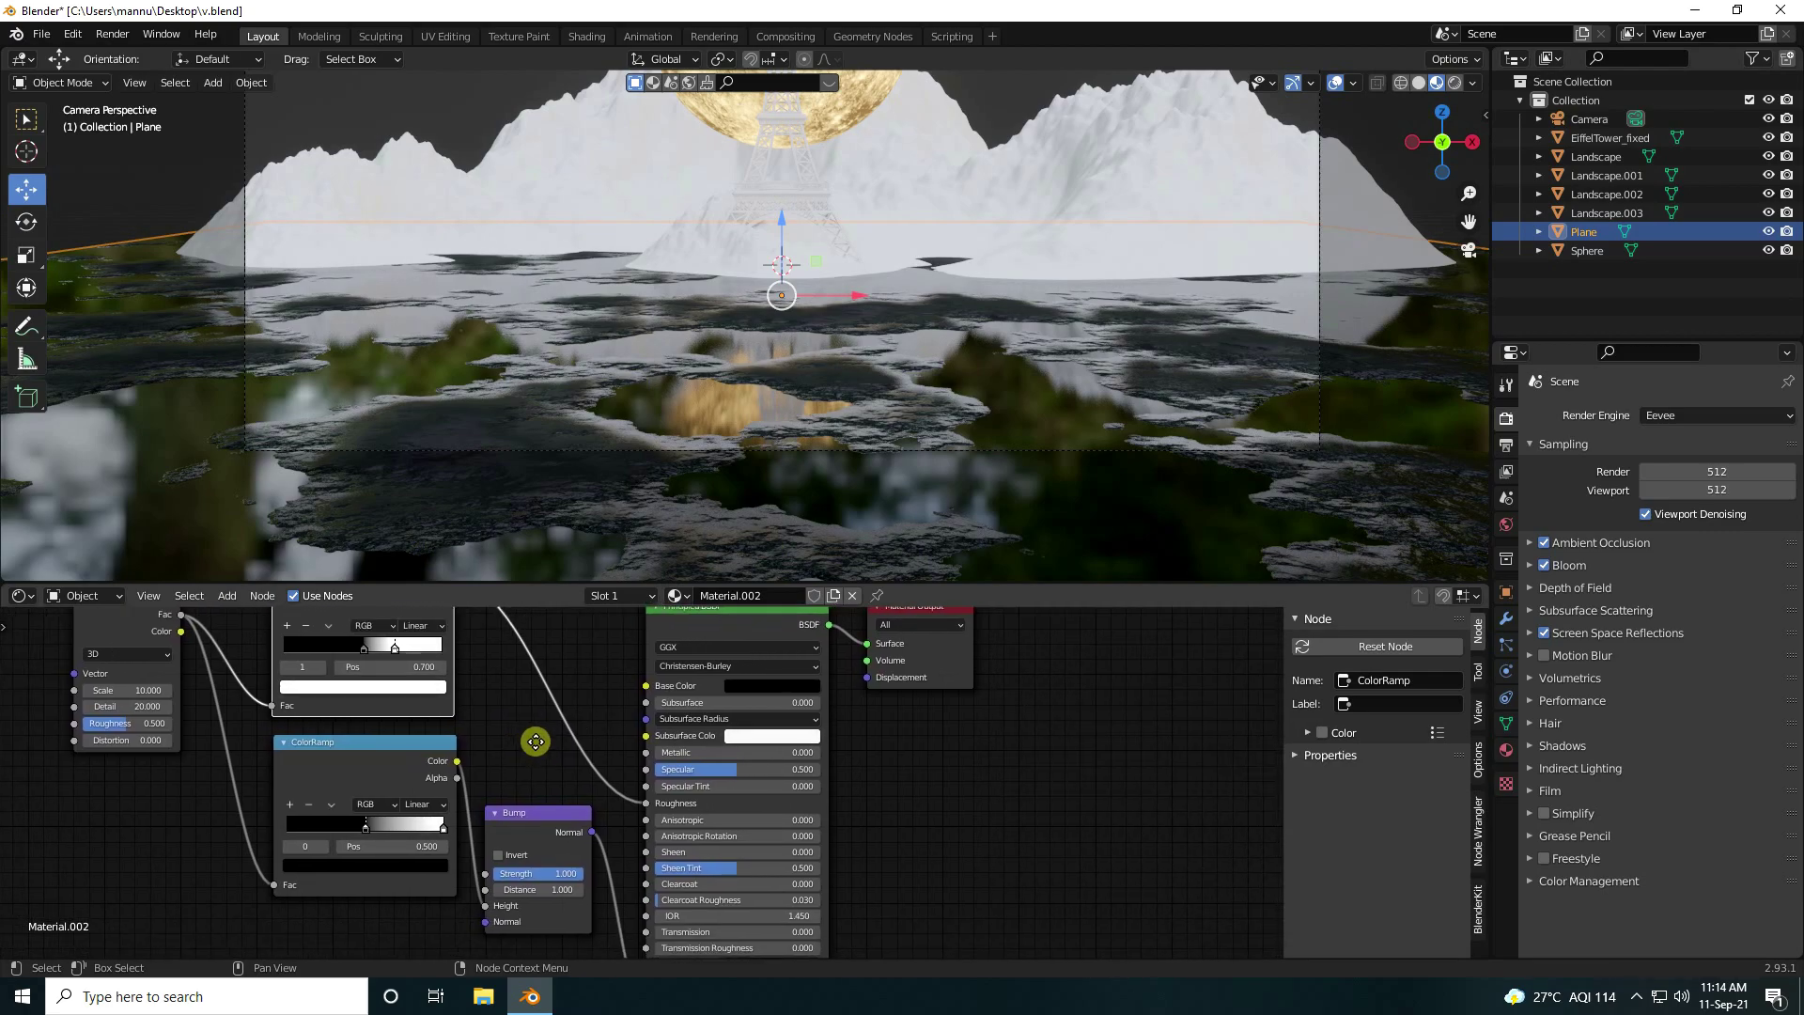
pyautogui.click(543, 873)
pyautogui.write('2')
pyautogui.press('Return')
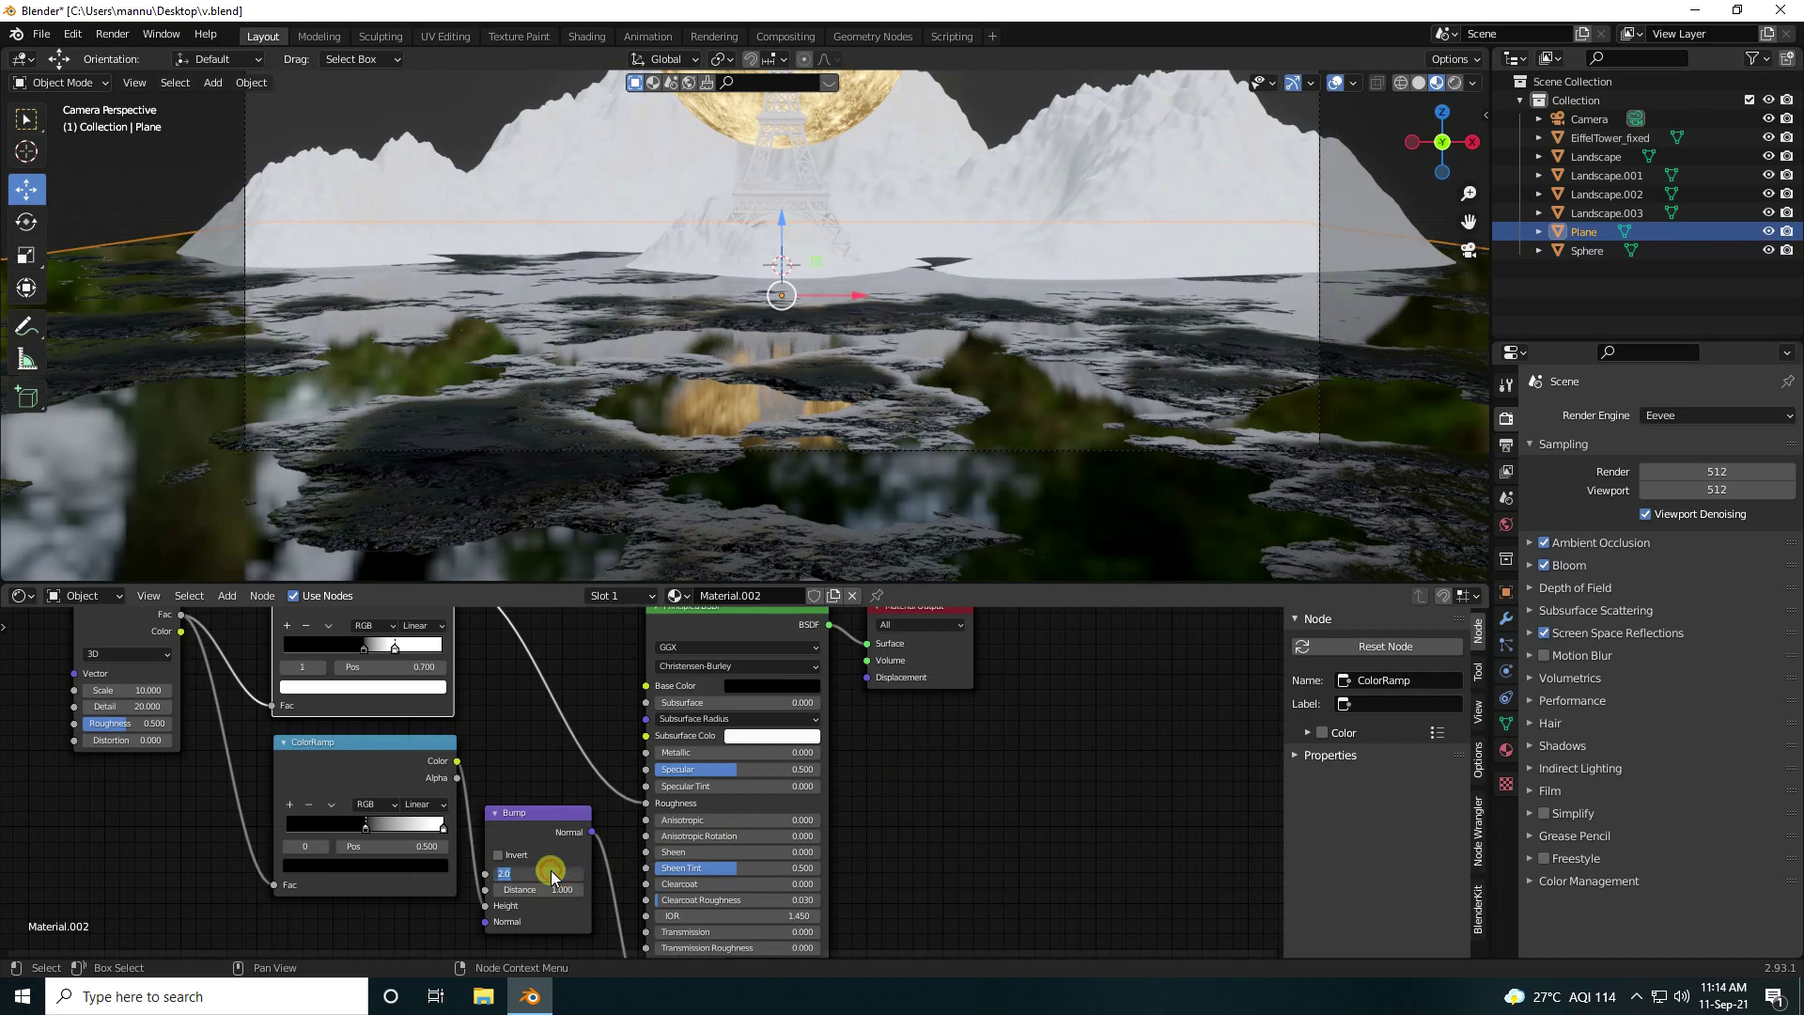
pyautogui.write('5')
pyautogui.press('Return')
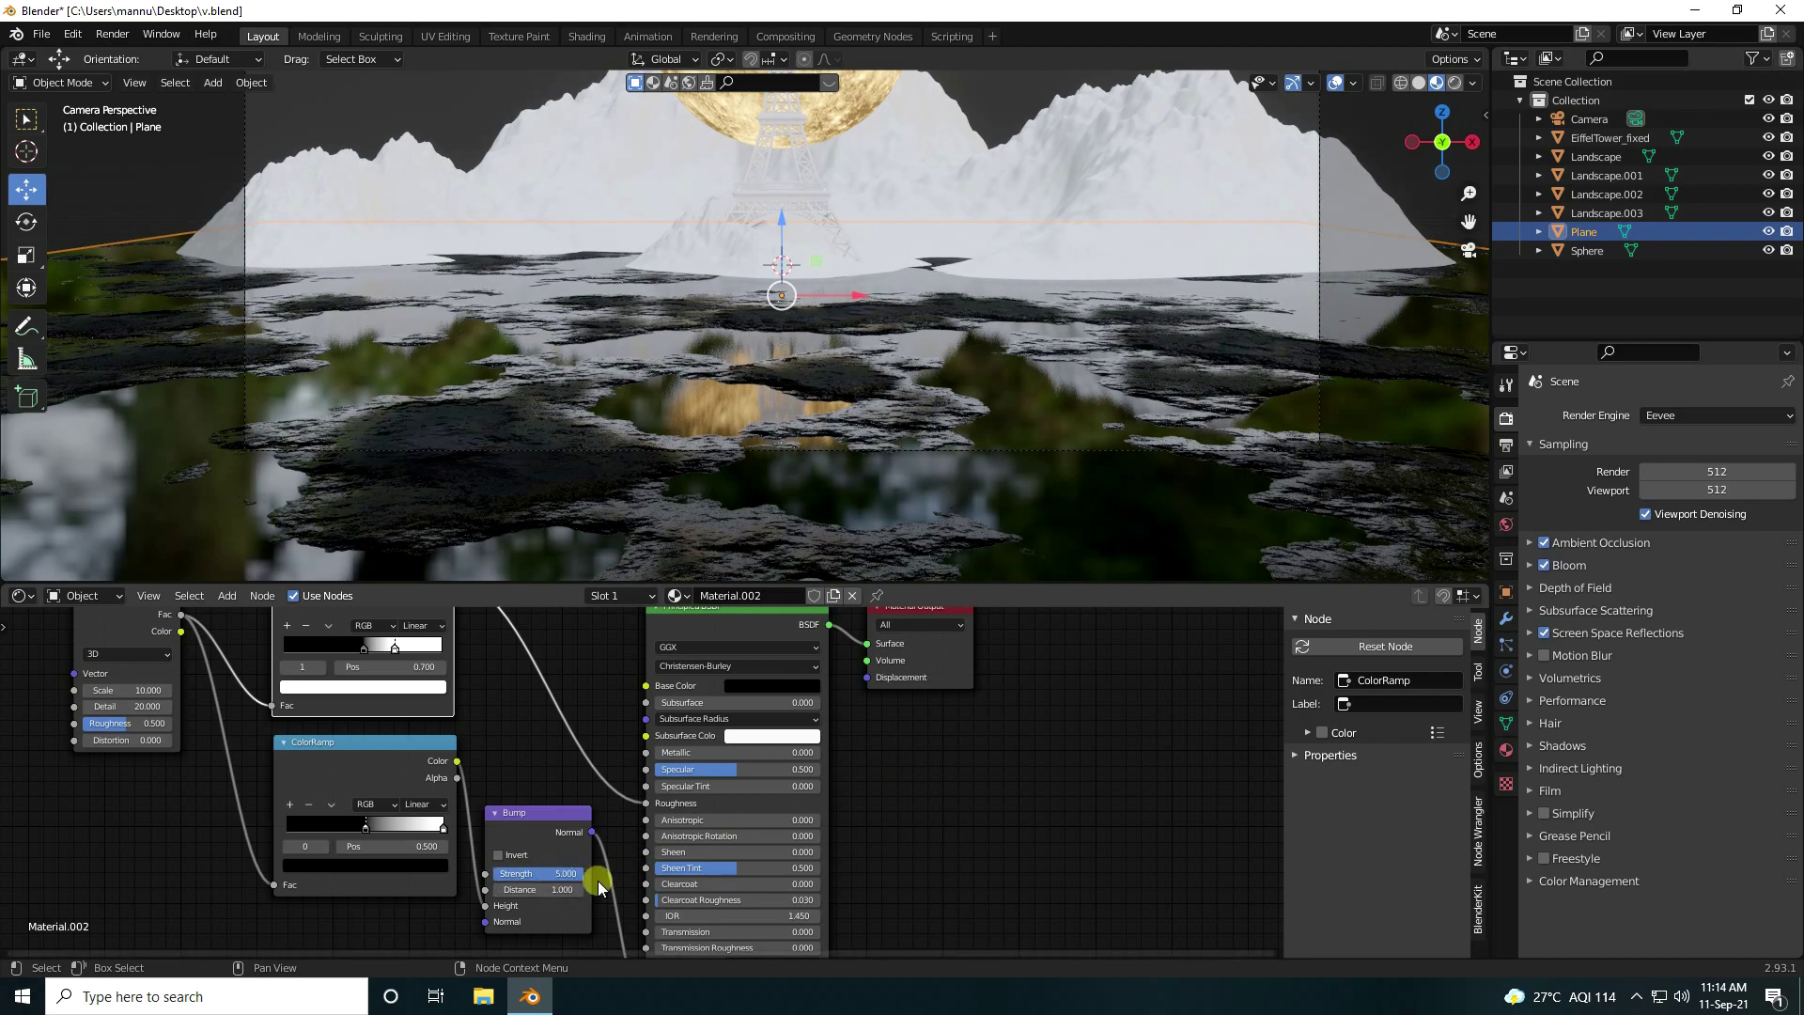
pyautogui.scroll(2, 534, 850)
pyautogui.click(605, 746)
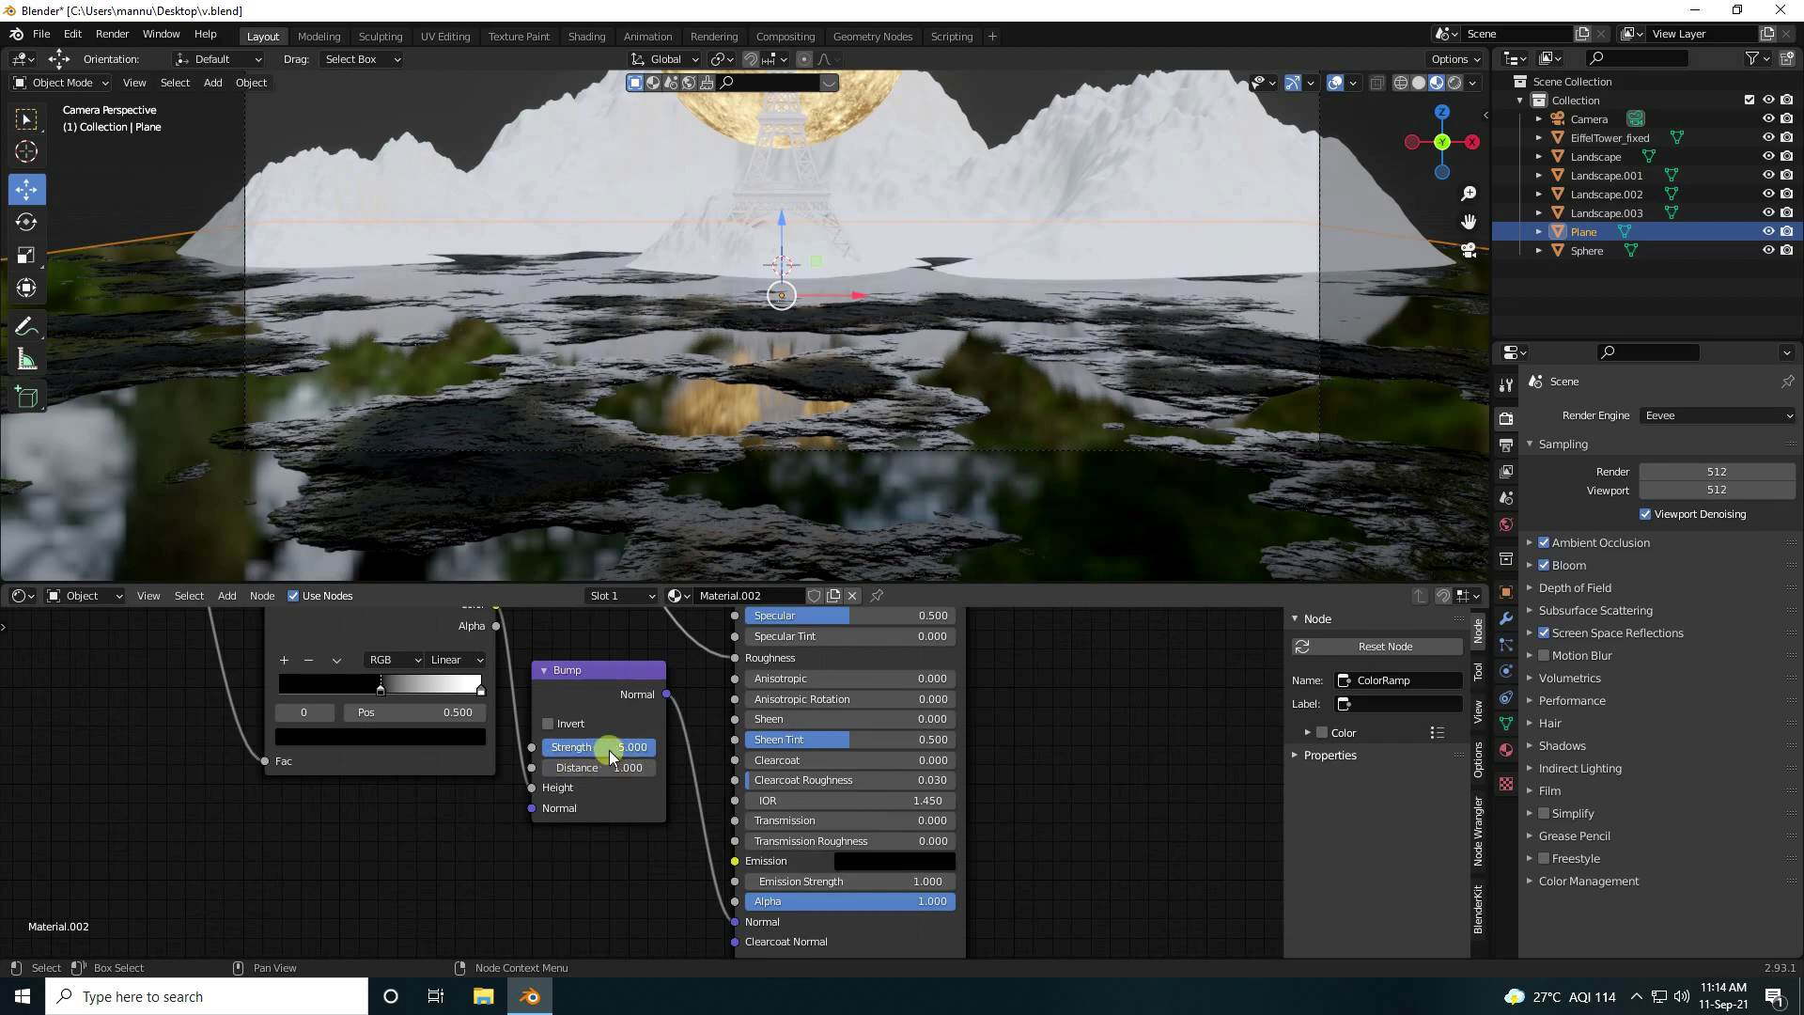
pyautogui.press('Return')
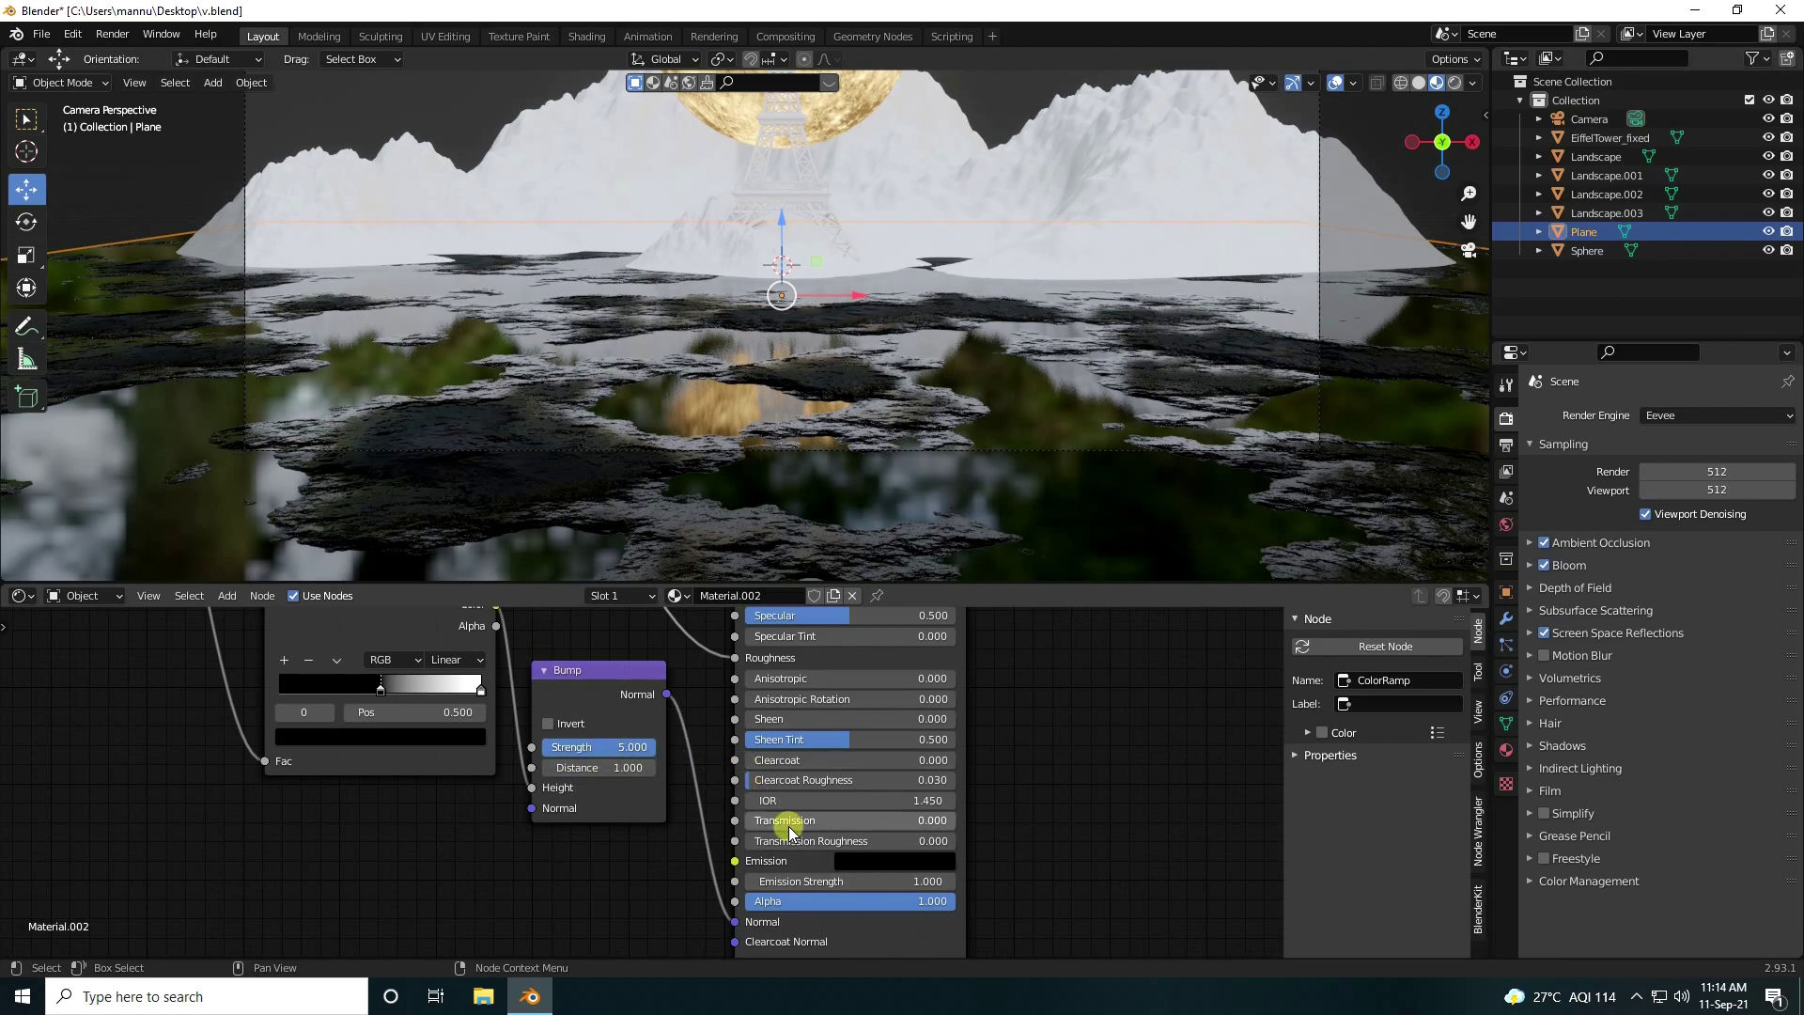
pyautogui.scroll(-2, 761, 780)
pyautogui.moveTo(617, 645); pyautogui.dragTo(629, 849, button='middle')
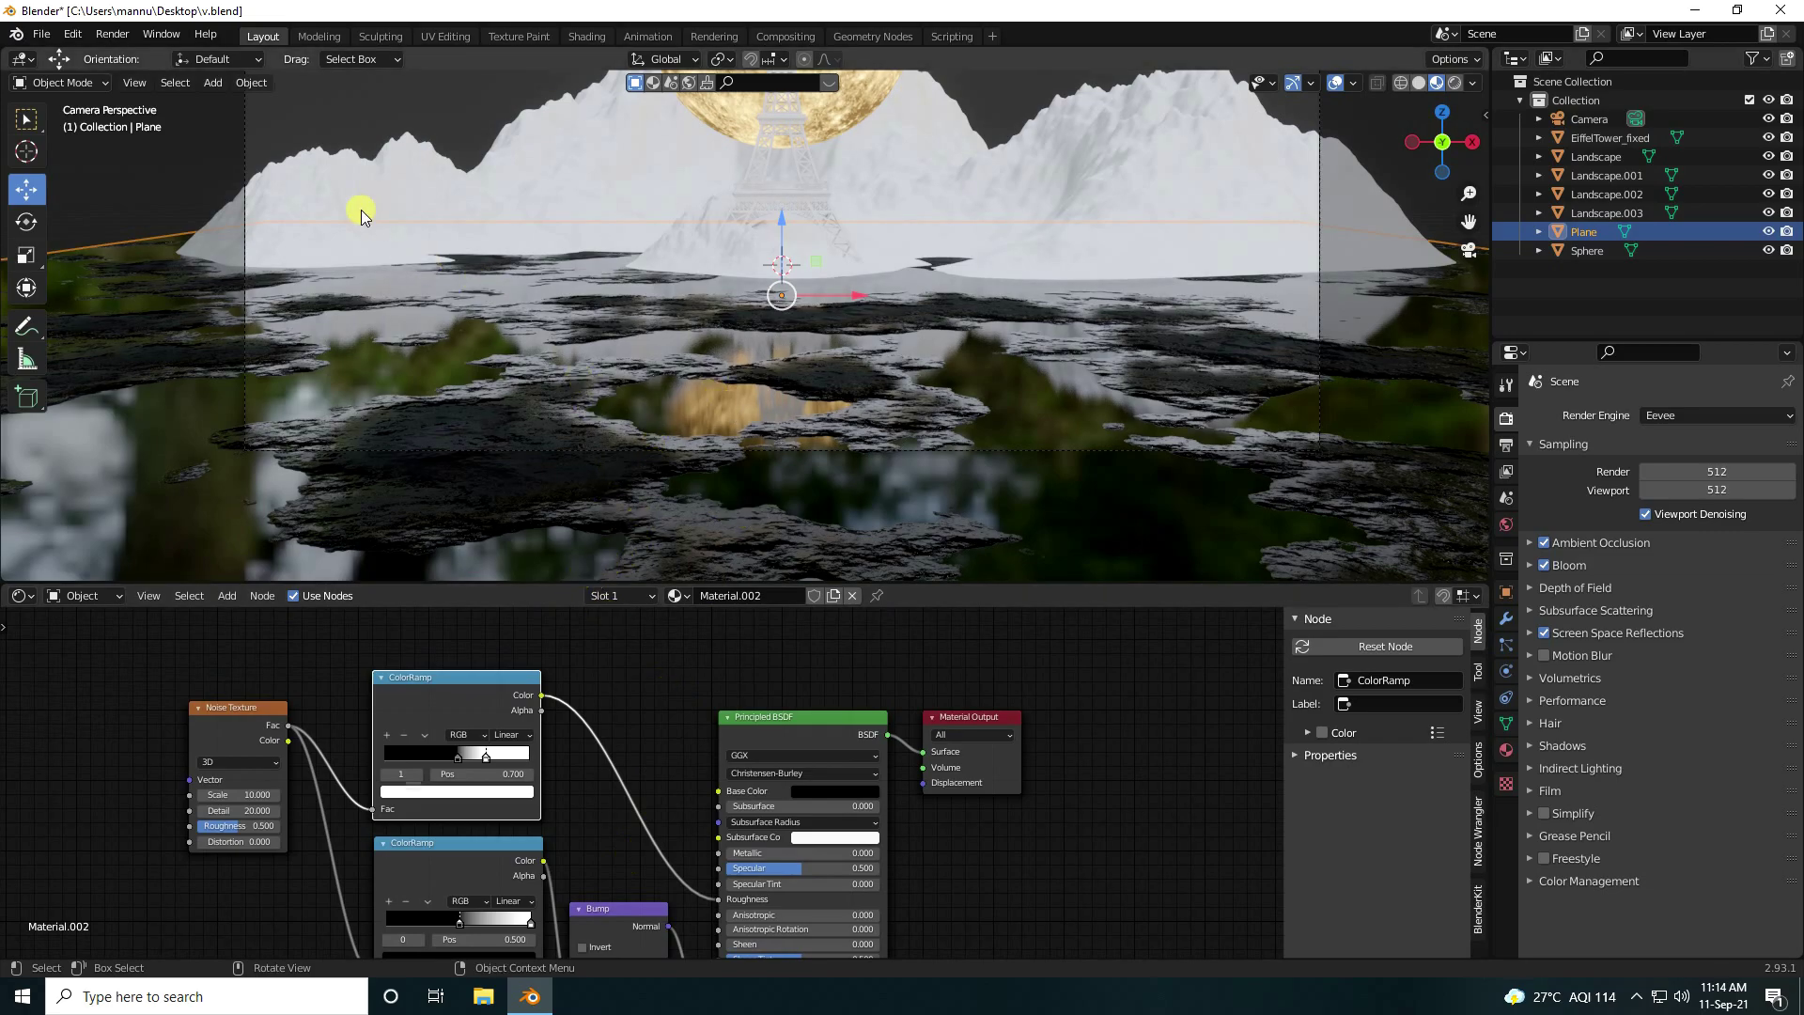
# Give the central Landscape a new dark grey material with Roughness 0.3
pyautogui.click(315, 207)
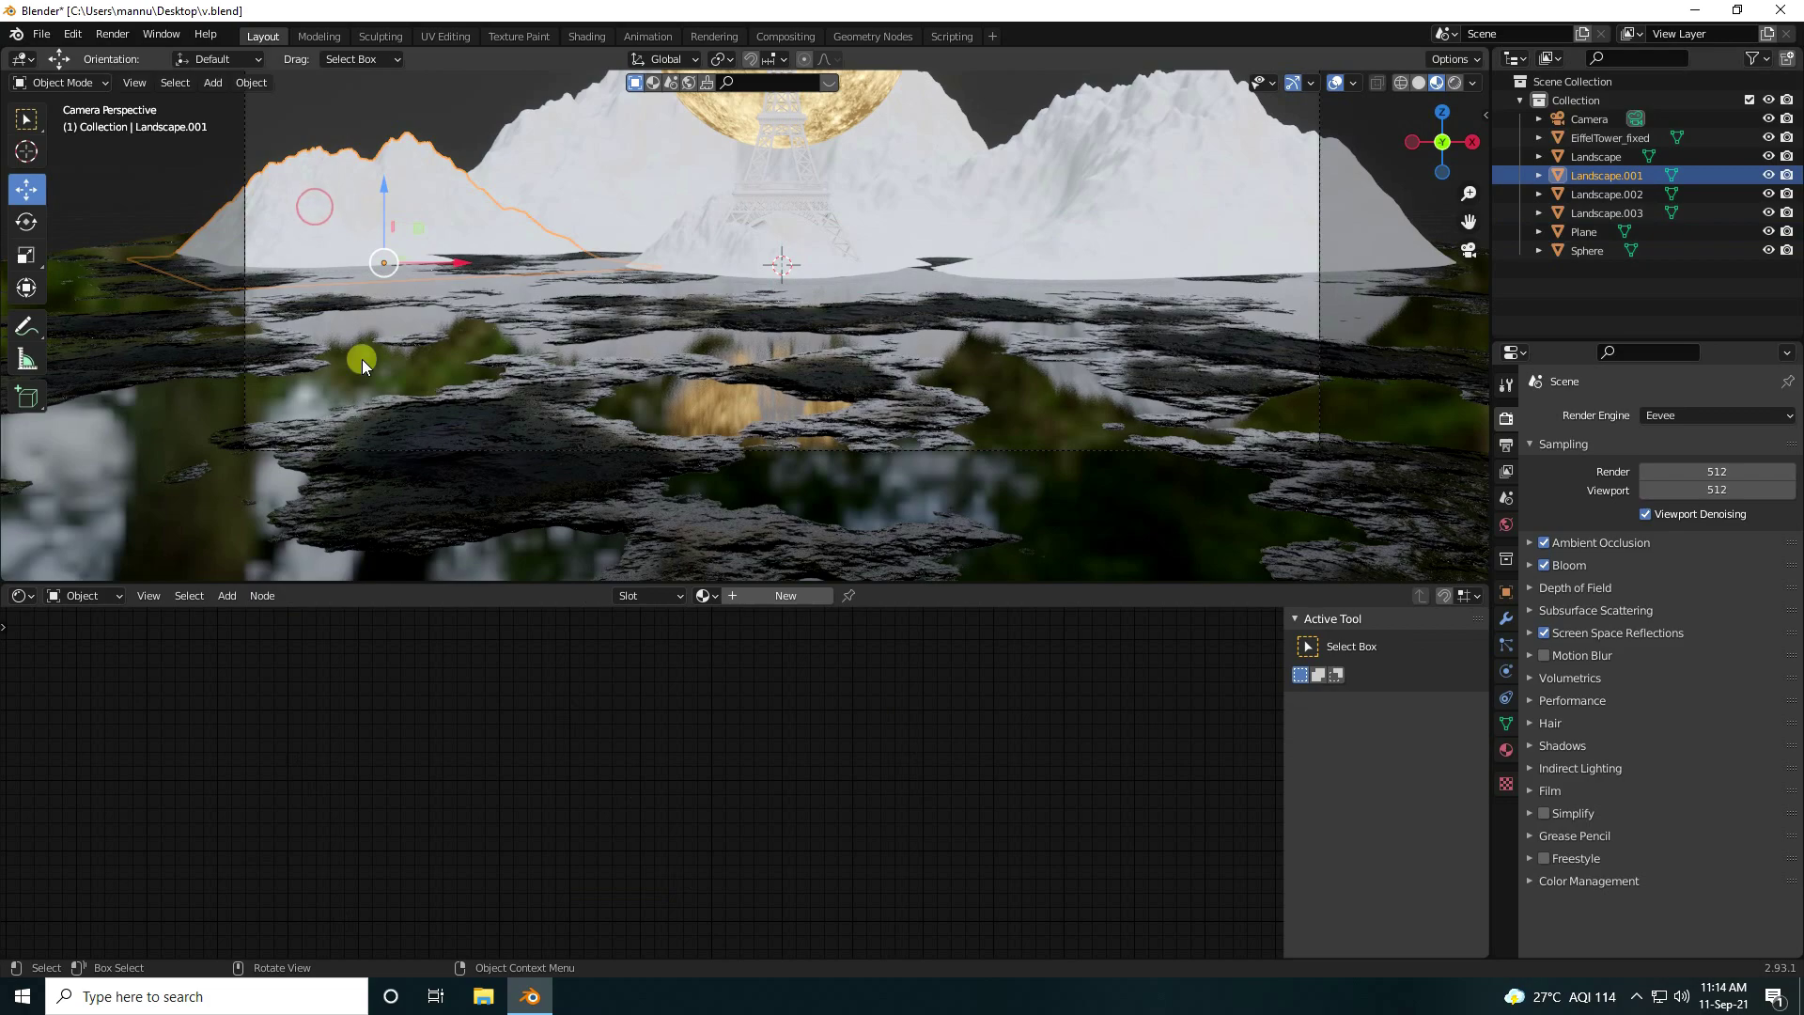
pyautogui.click(1597, 156)
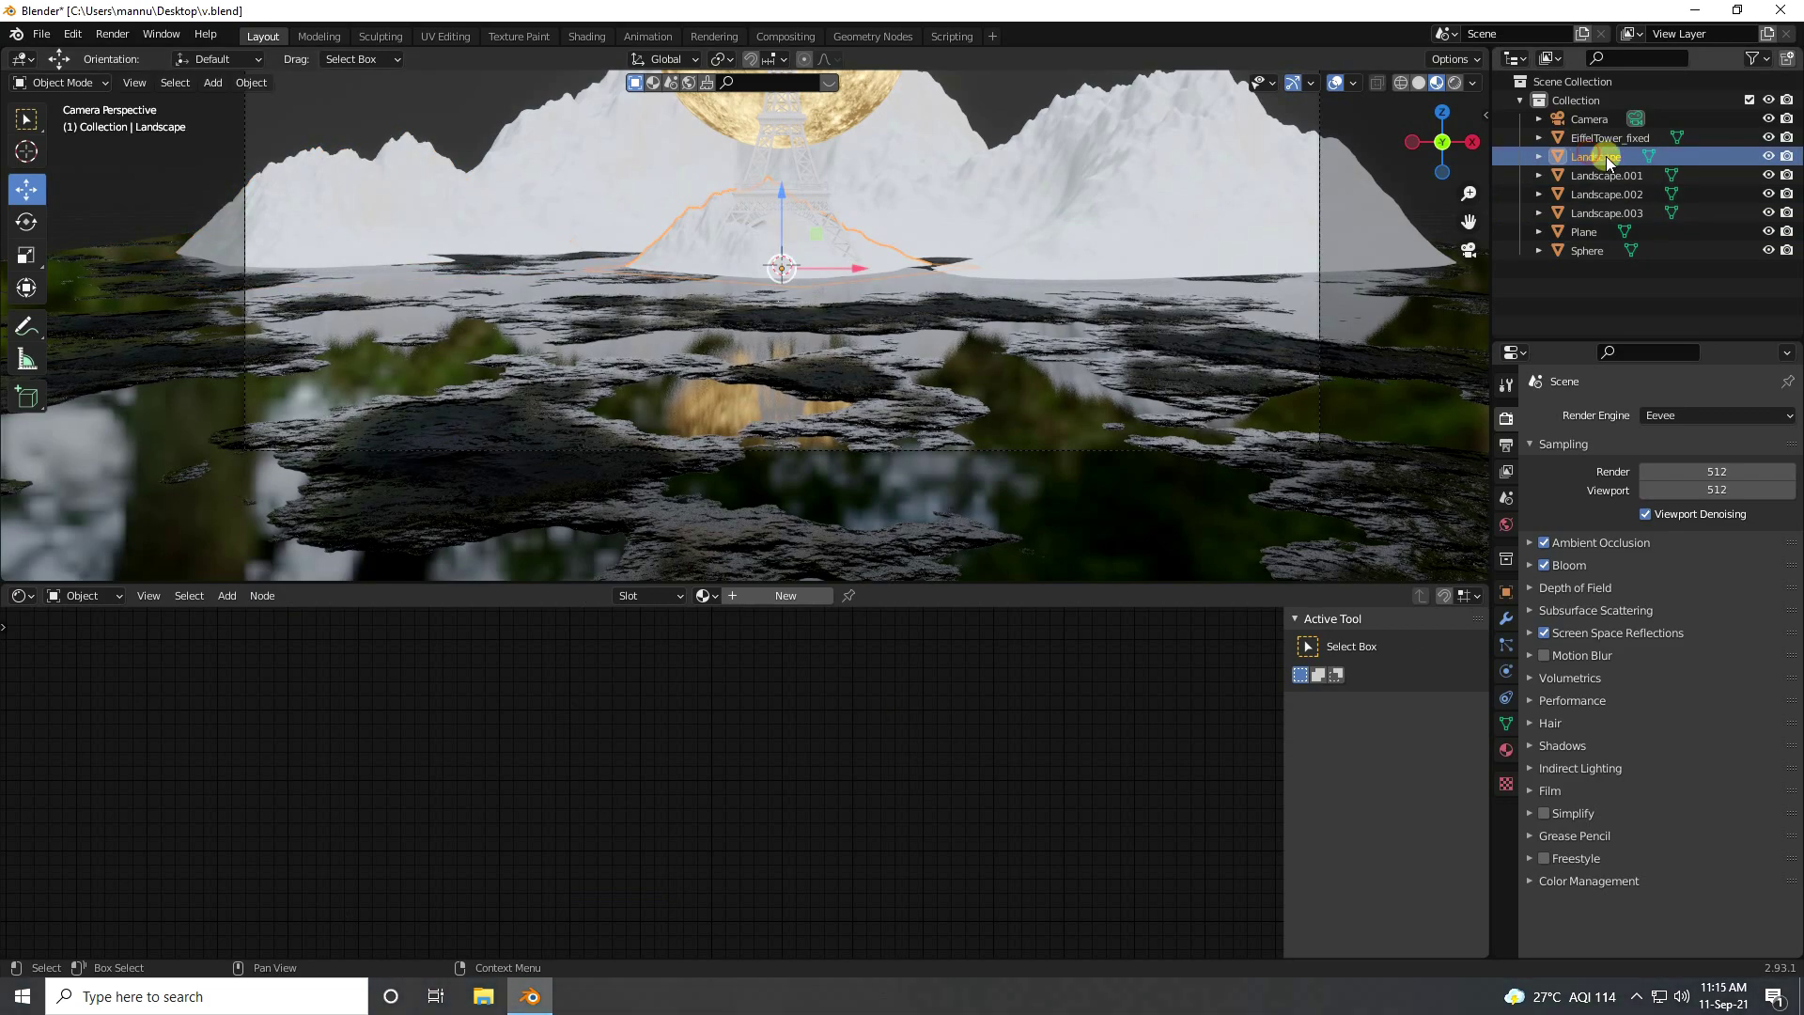
pyautogui.click(733, 596)
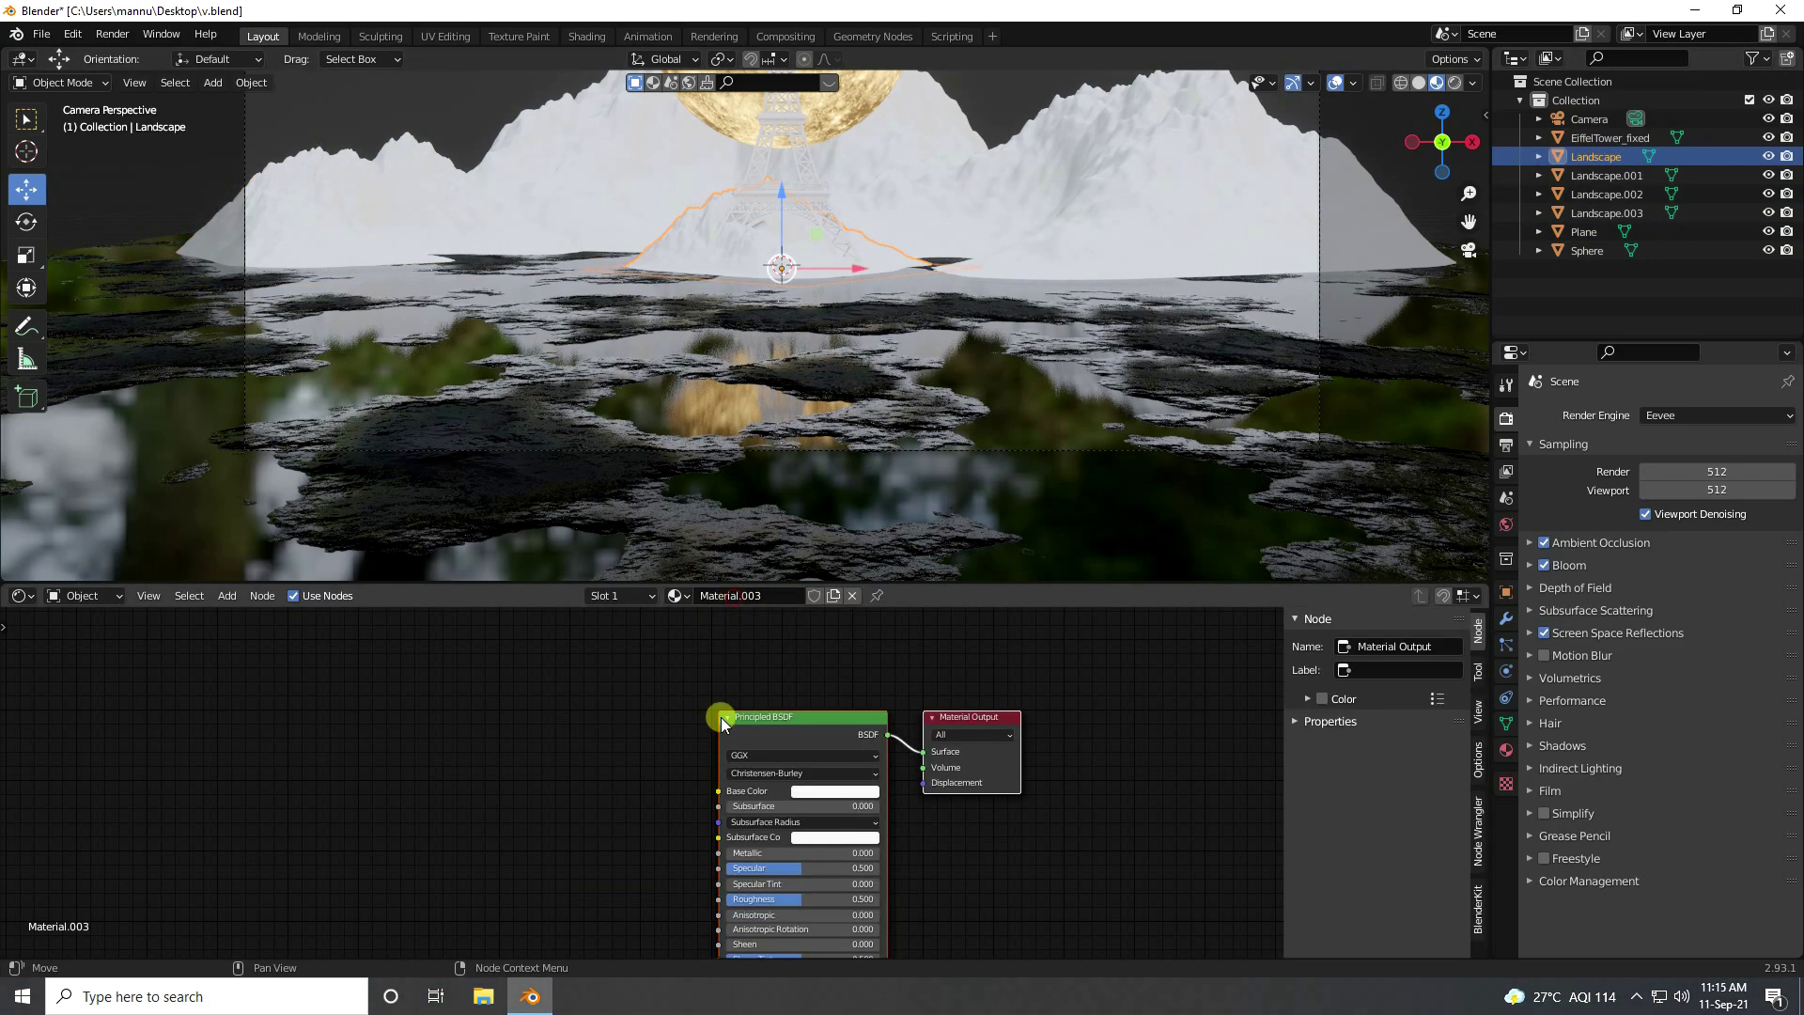
pyautogui.moveTo(793, 808); pyautogui.dragTo(728, 721, button='middle')
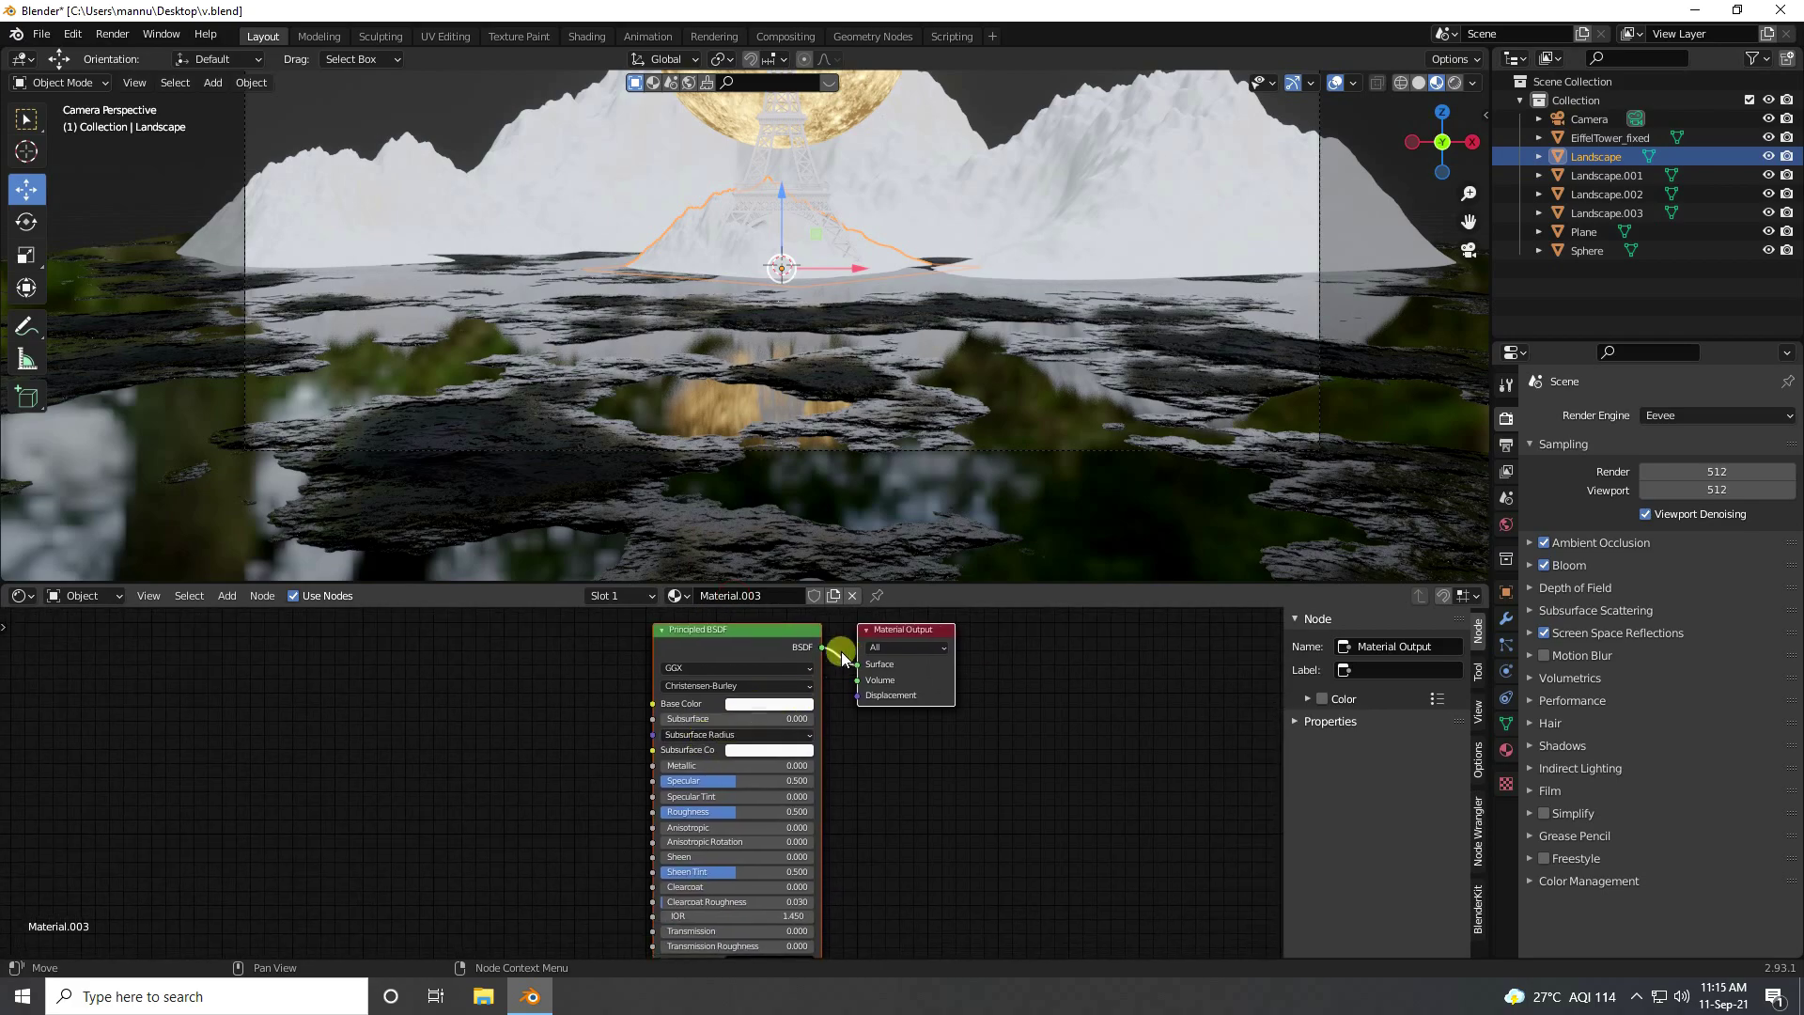
pyautogui.click(763, 705)
pyautogui.moveTo(846, 513); pyautogui.dragTo(855, 584)
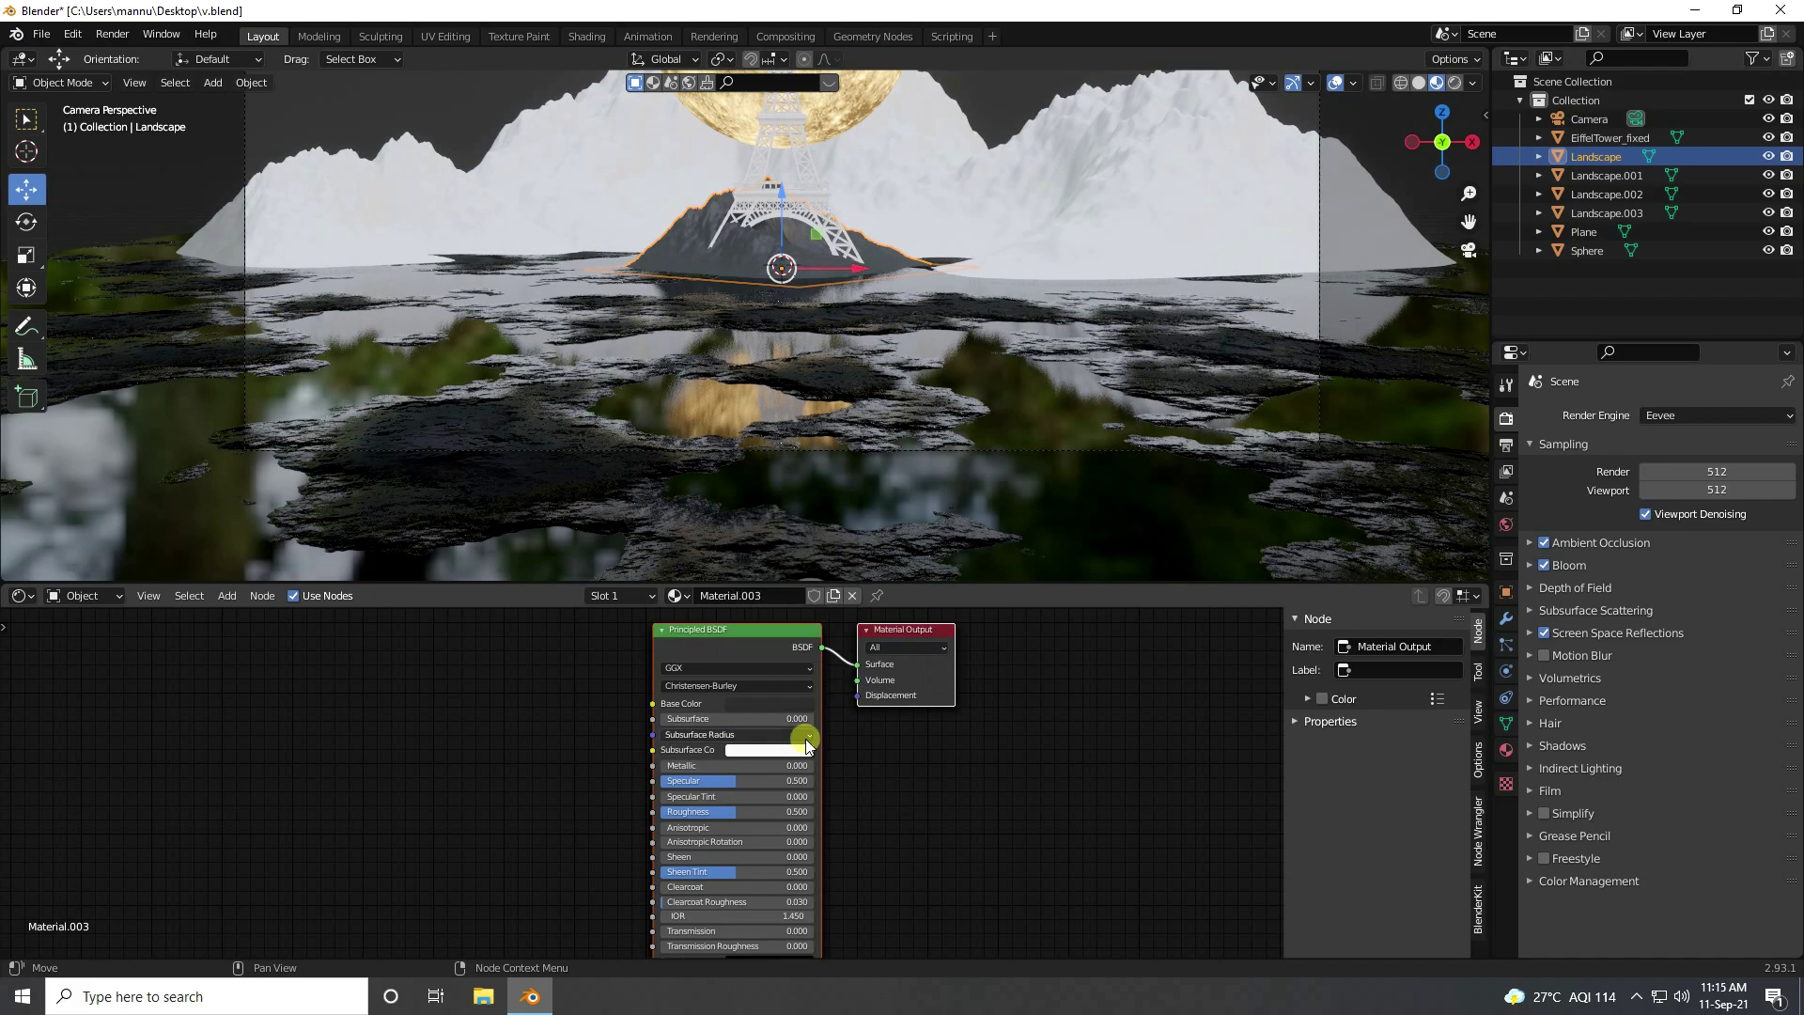
pyautogui.click(787, 812)
pyautogui.write('0')
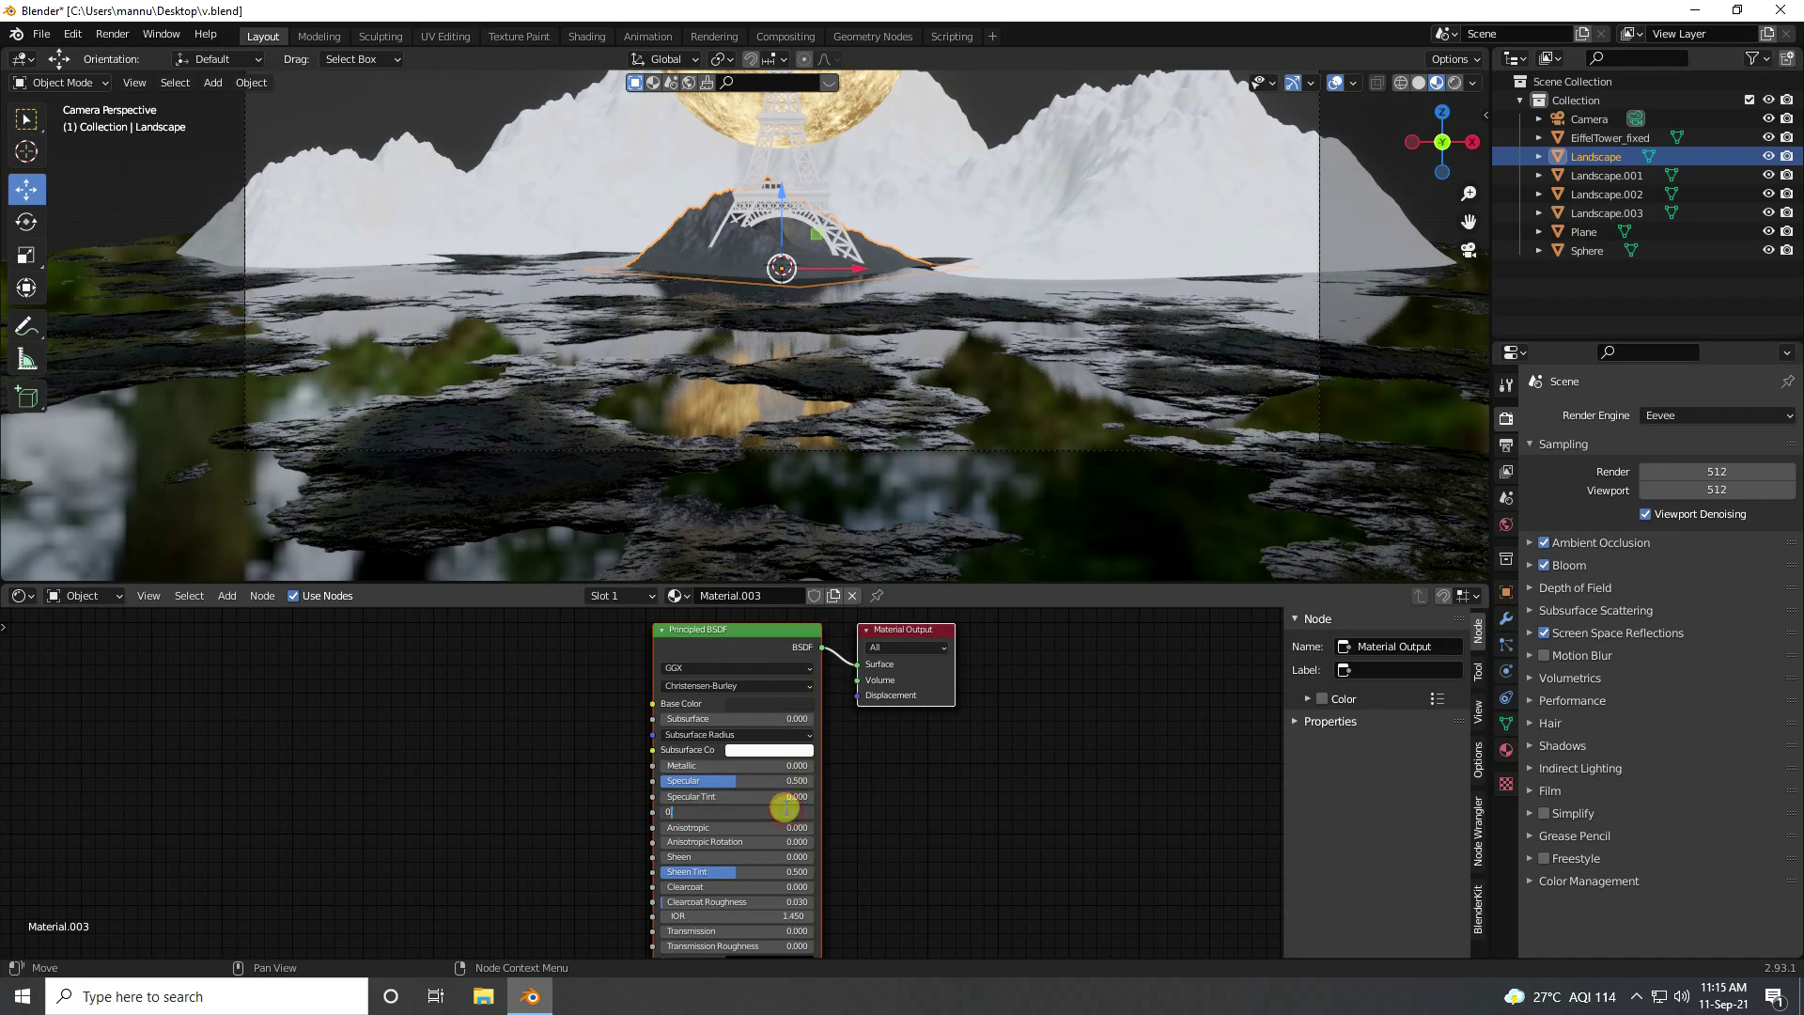
pyautogui.write('.3')
pyautogui.press('Return')
# Select all four landscapes and link Landscape's material to the others
pyautogui.click(1583, 158)
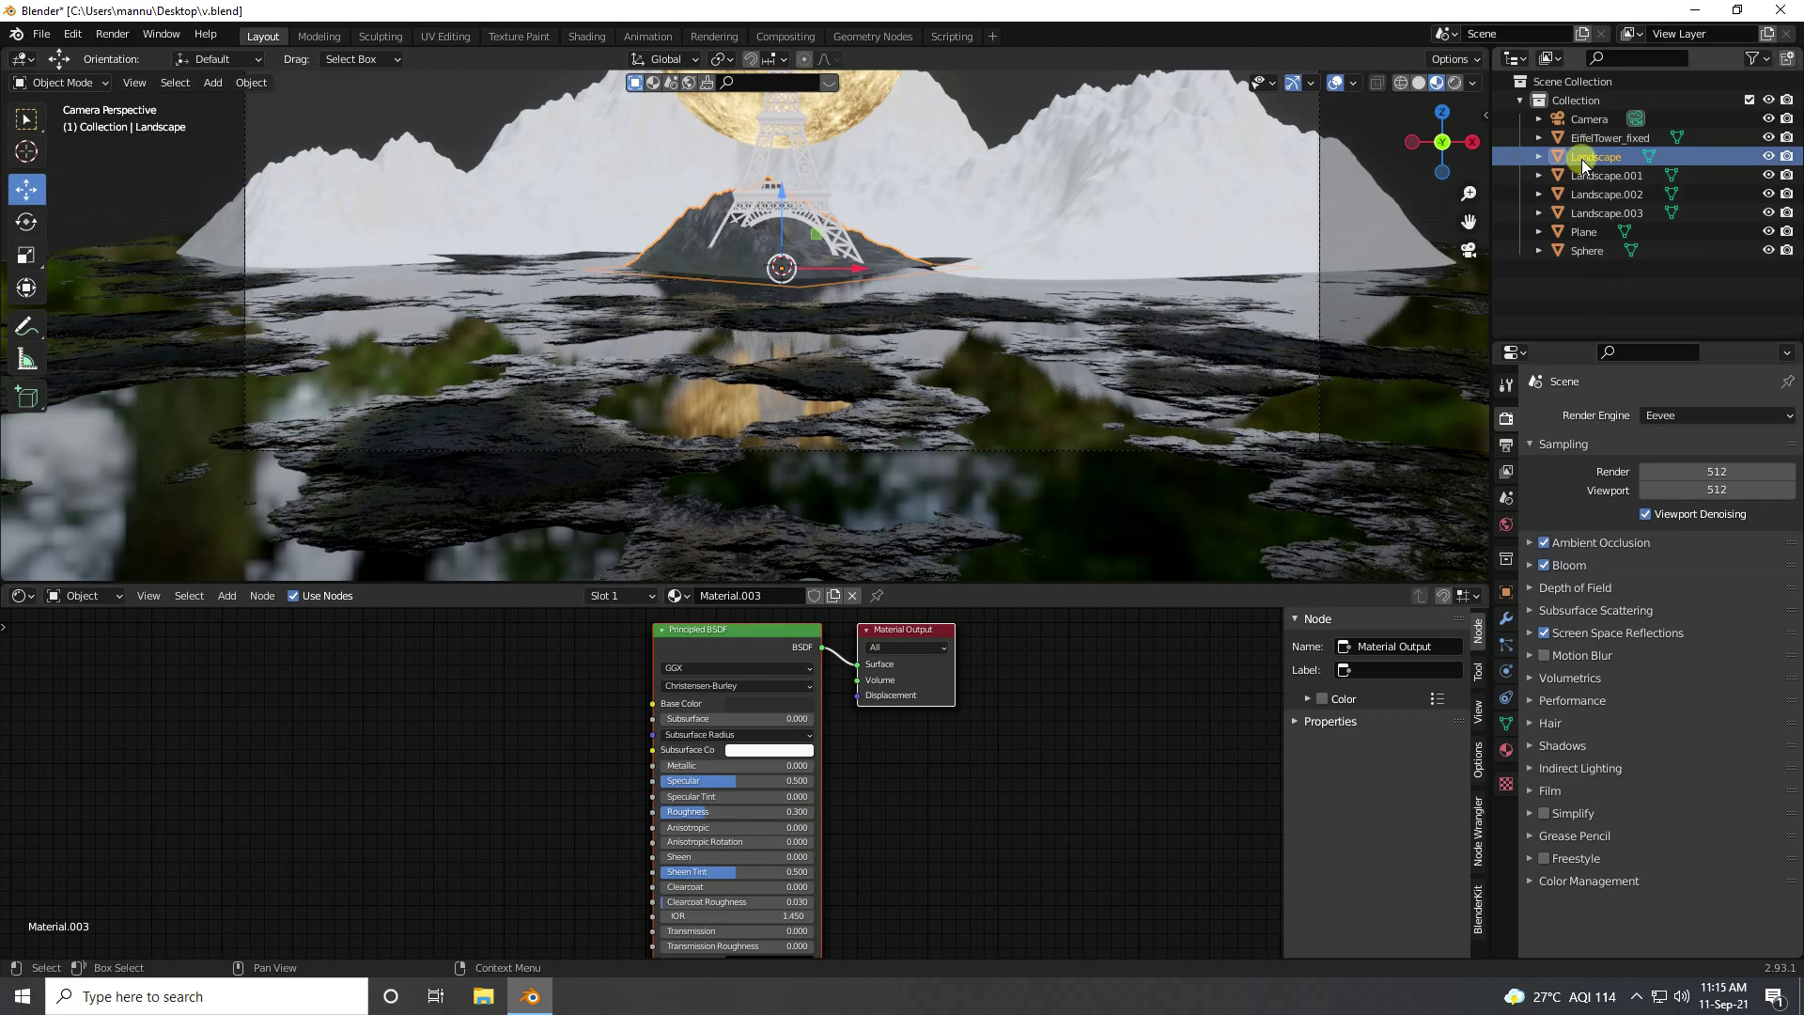
pyautogui.keyDown('shift'); pyautogui.click(1593, 213); pyautogui.keyUp('shift')
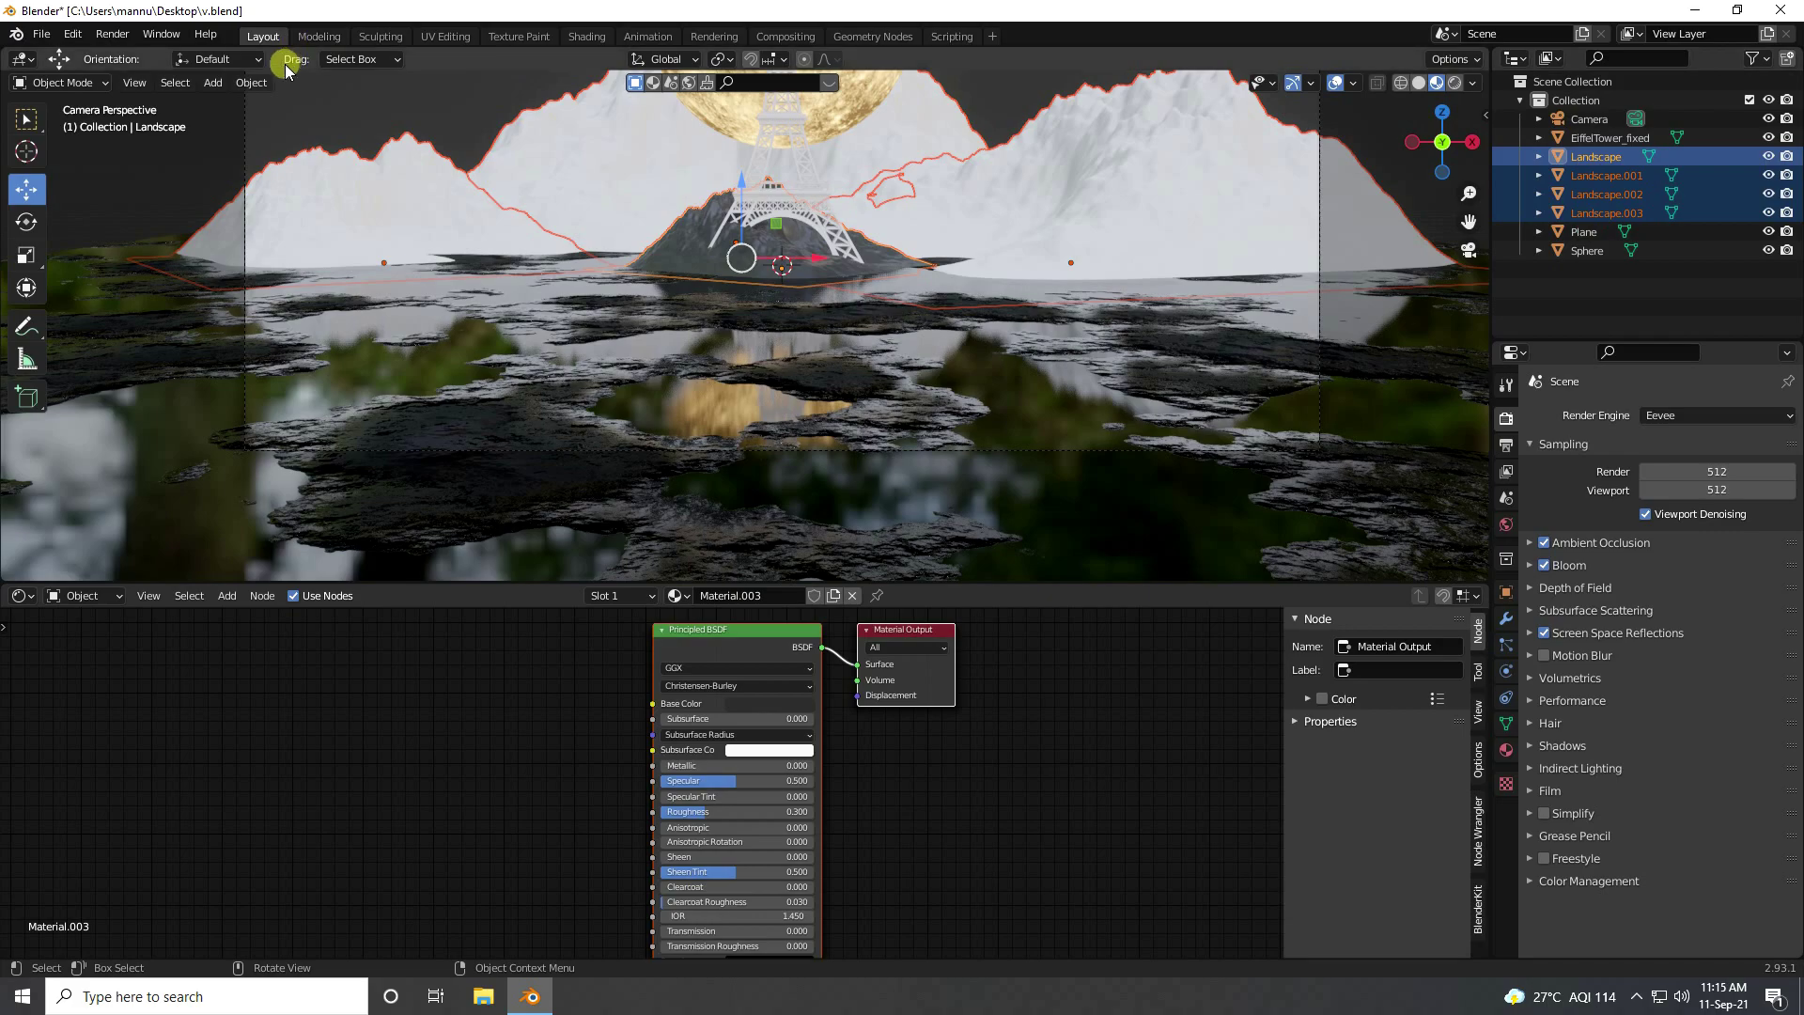
pyautogui.click(254, 82)
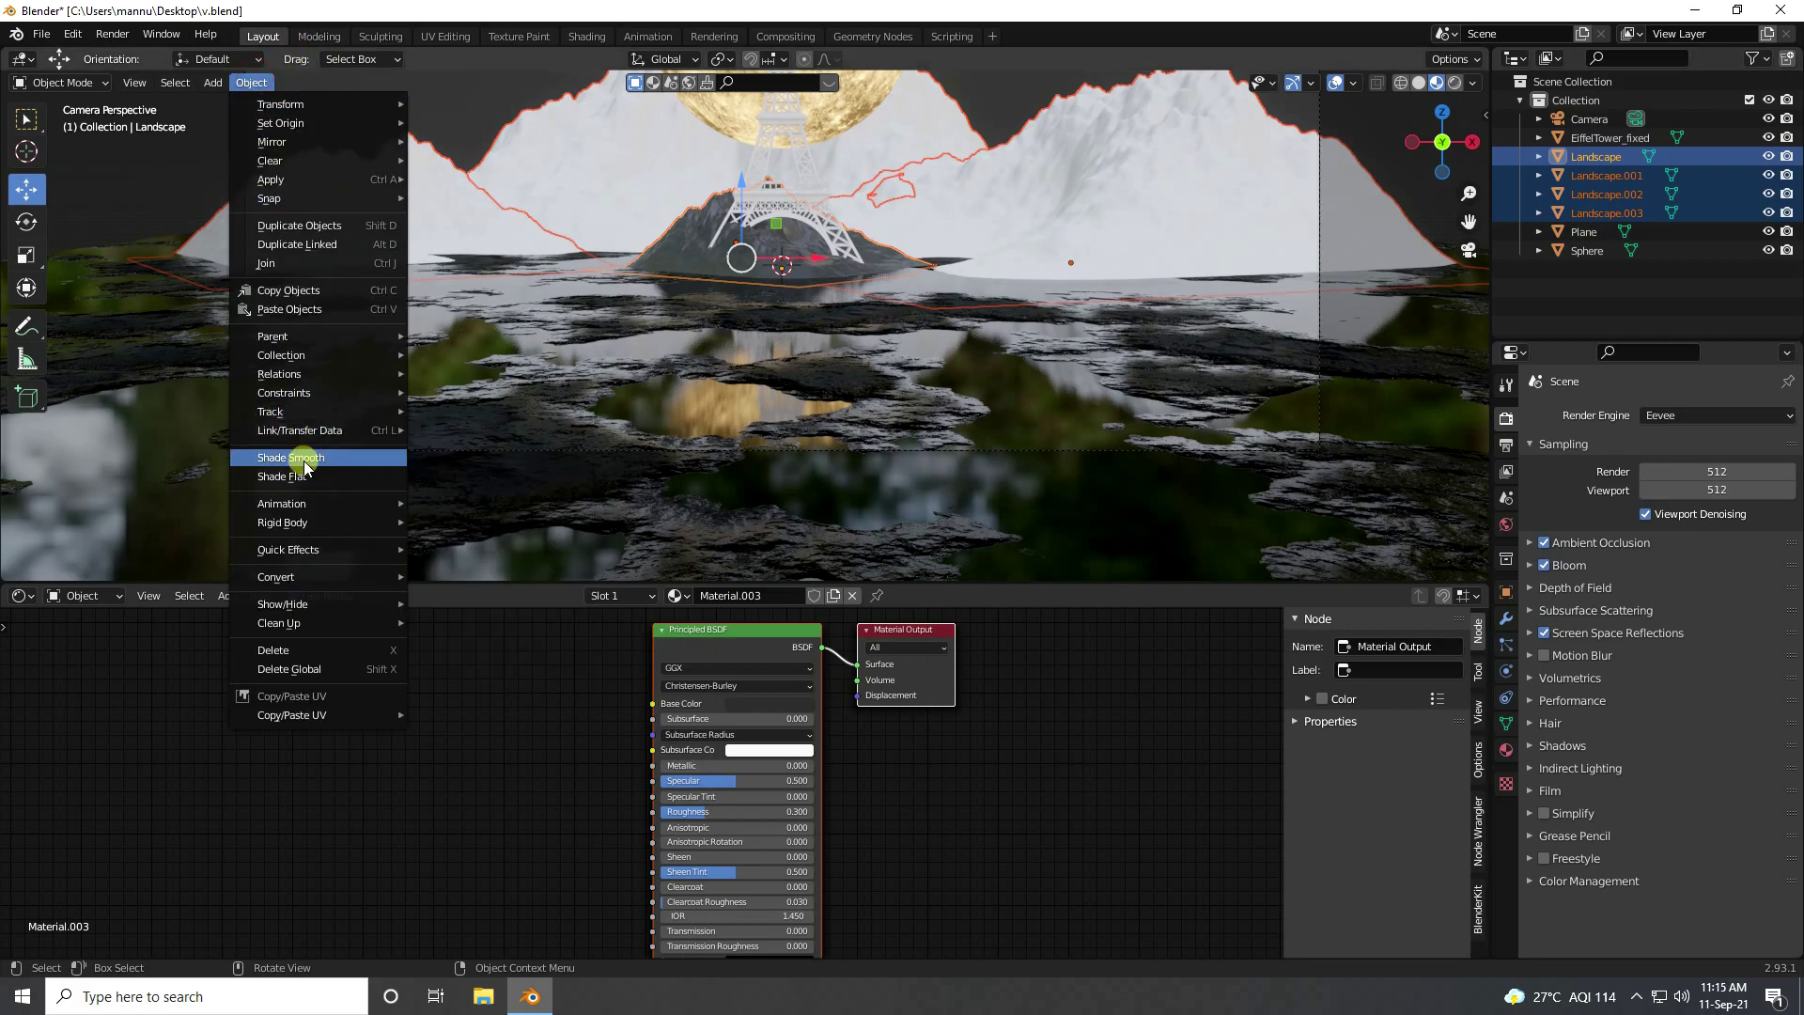
pyautogui.moveTo(301, 429)
pyautogui.click(483, 478)
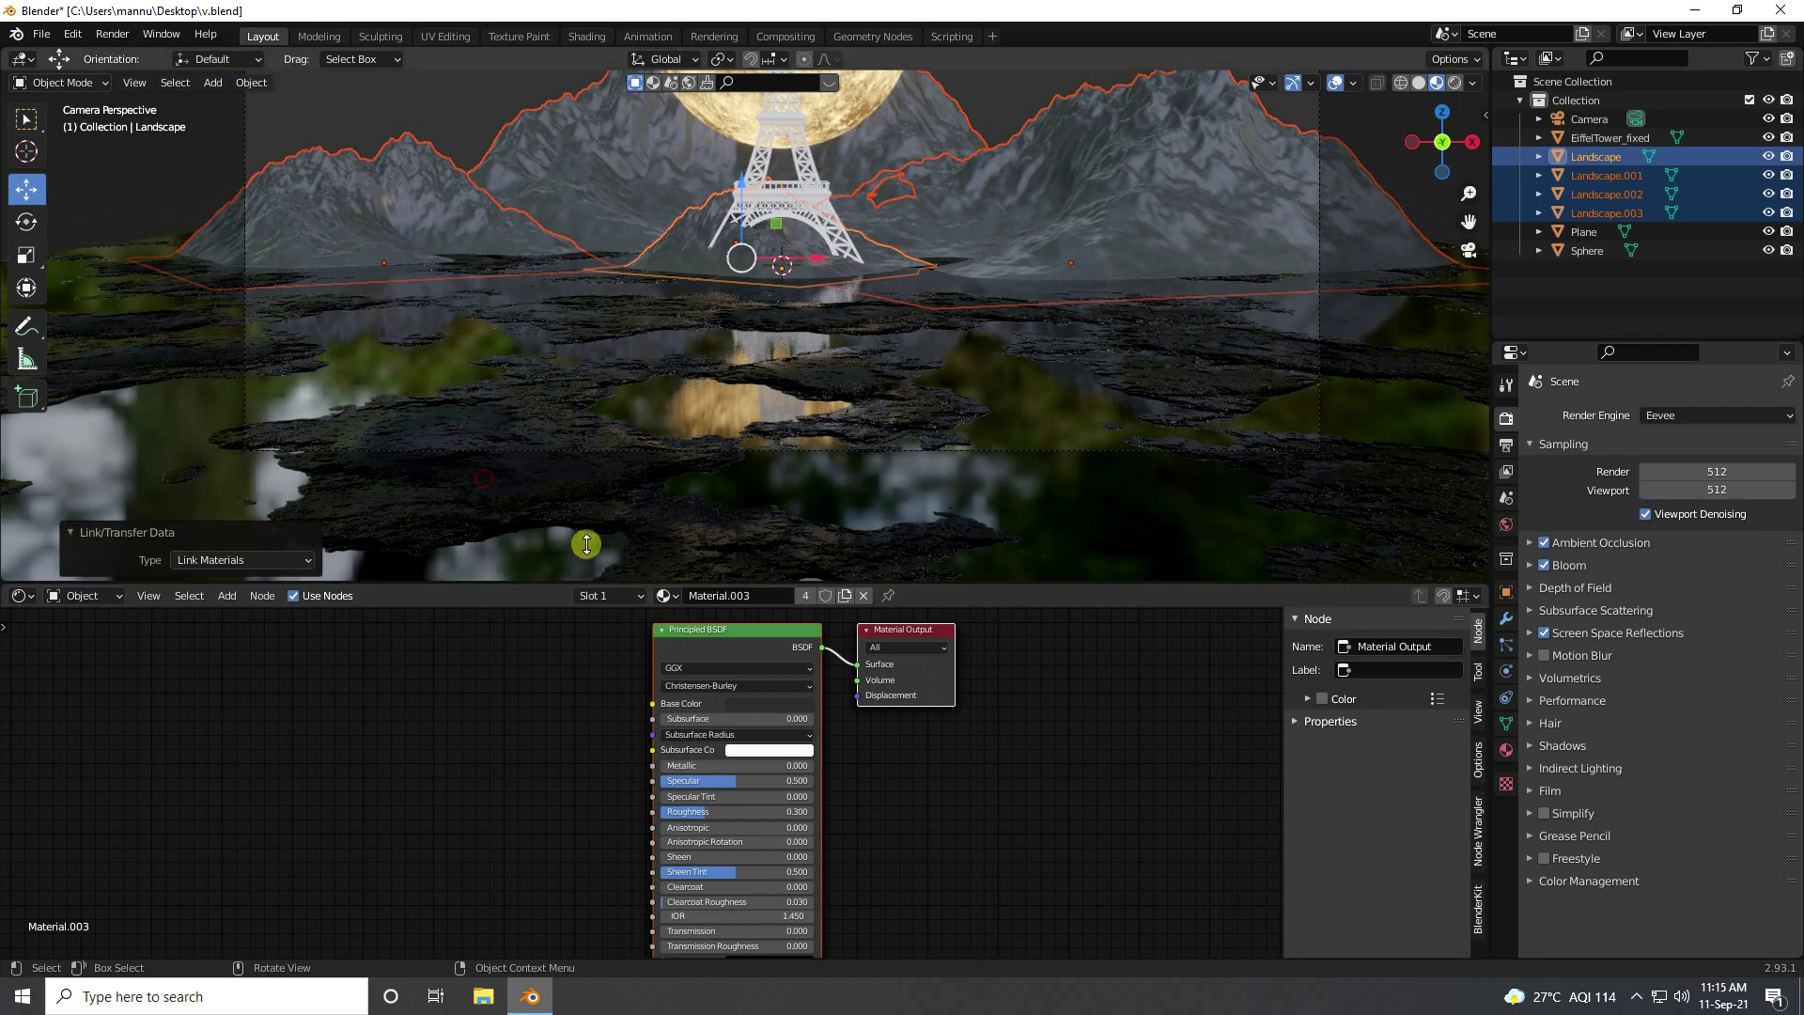
pyautogui.scroll(-6, 844, 282)
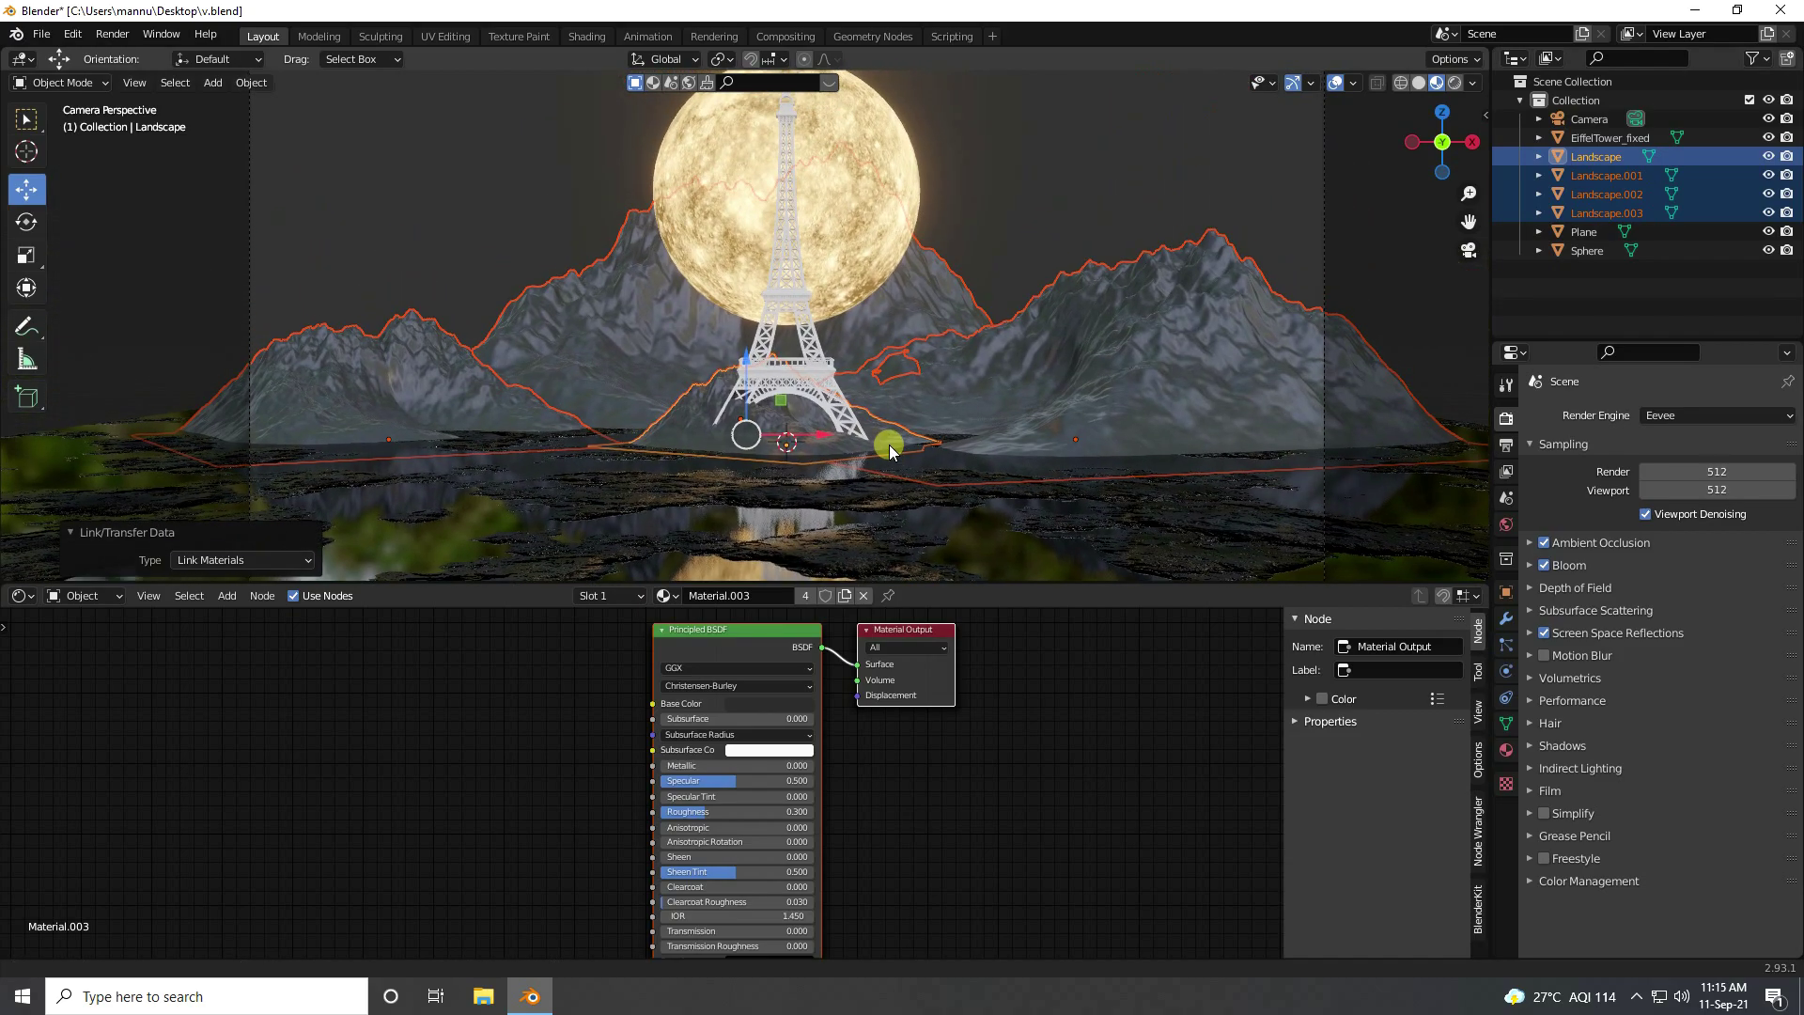
pyautogui.scroll(3, 788, 355)
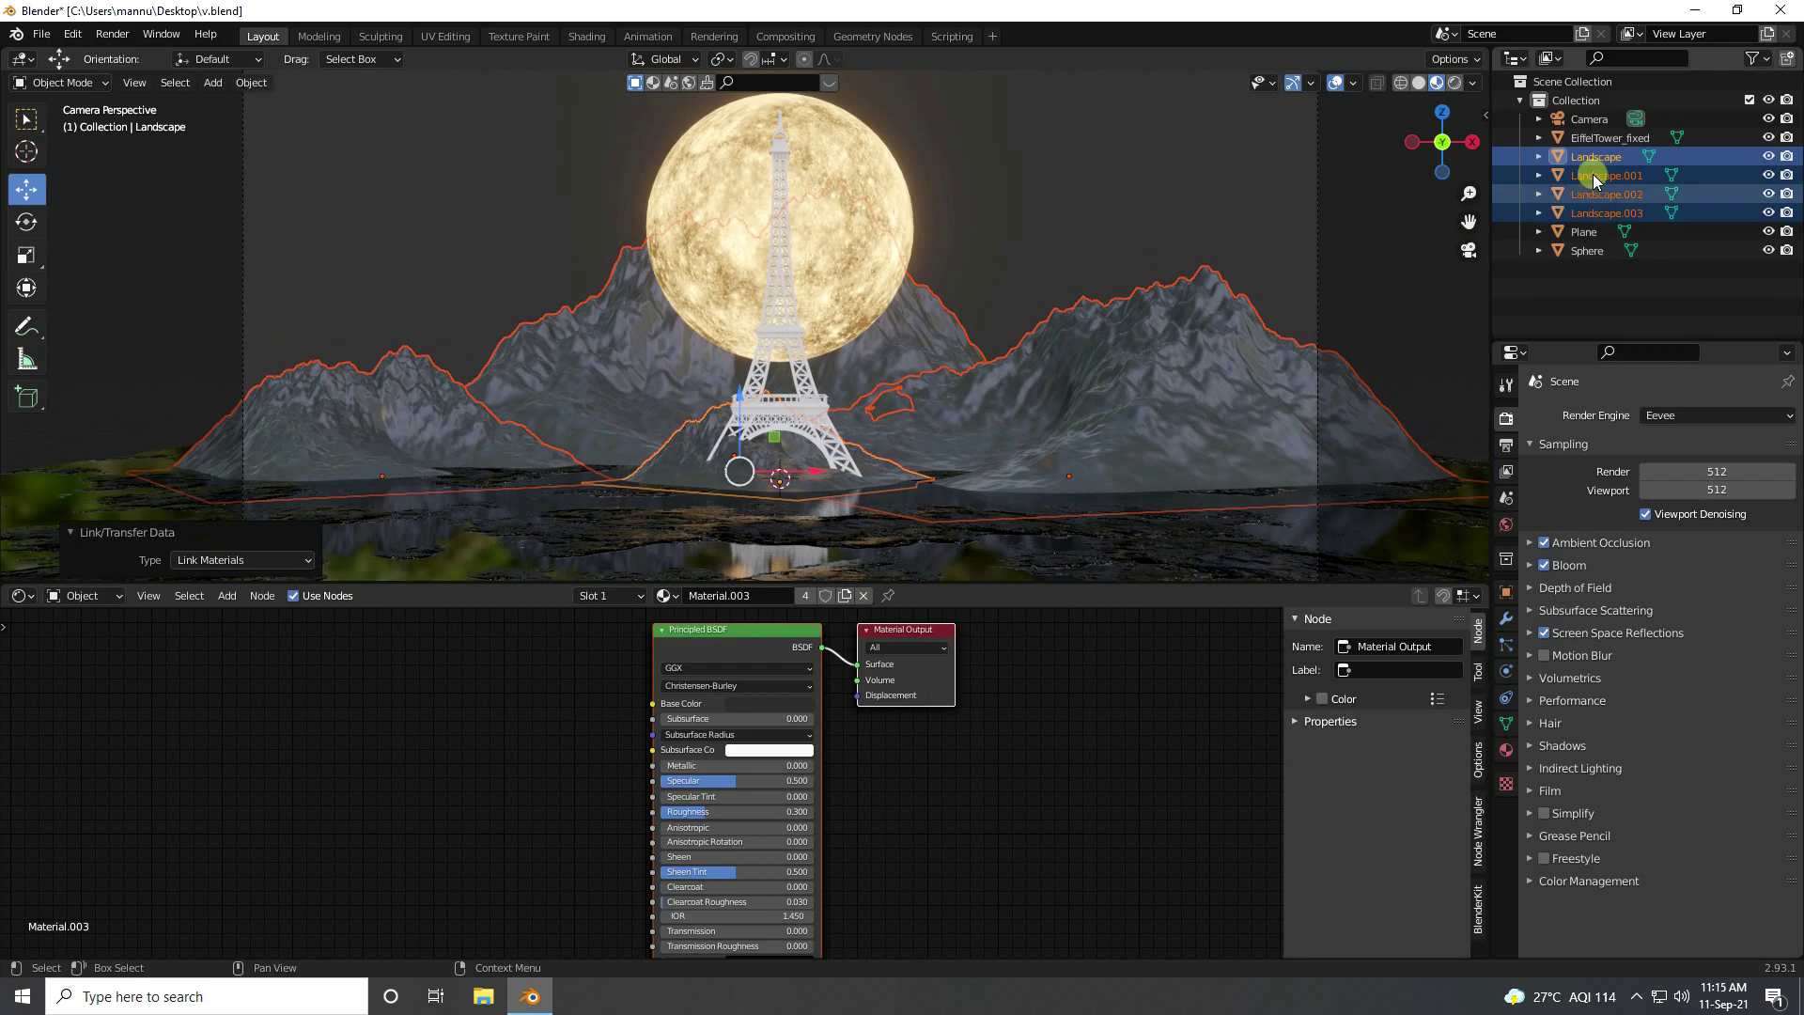
# Give EiffelTower_fixed a new material with a black base colour
pyautogui.click(1598, 137)
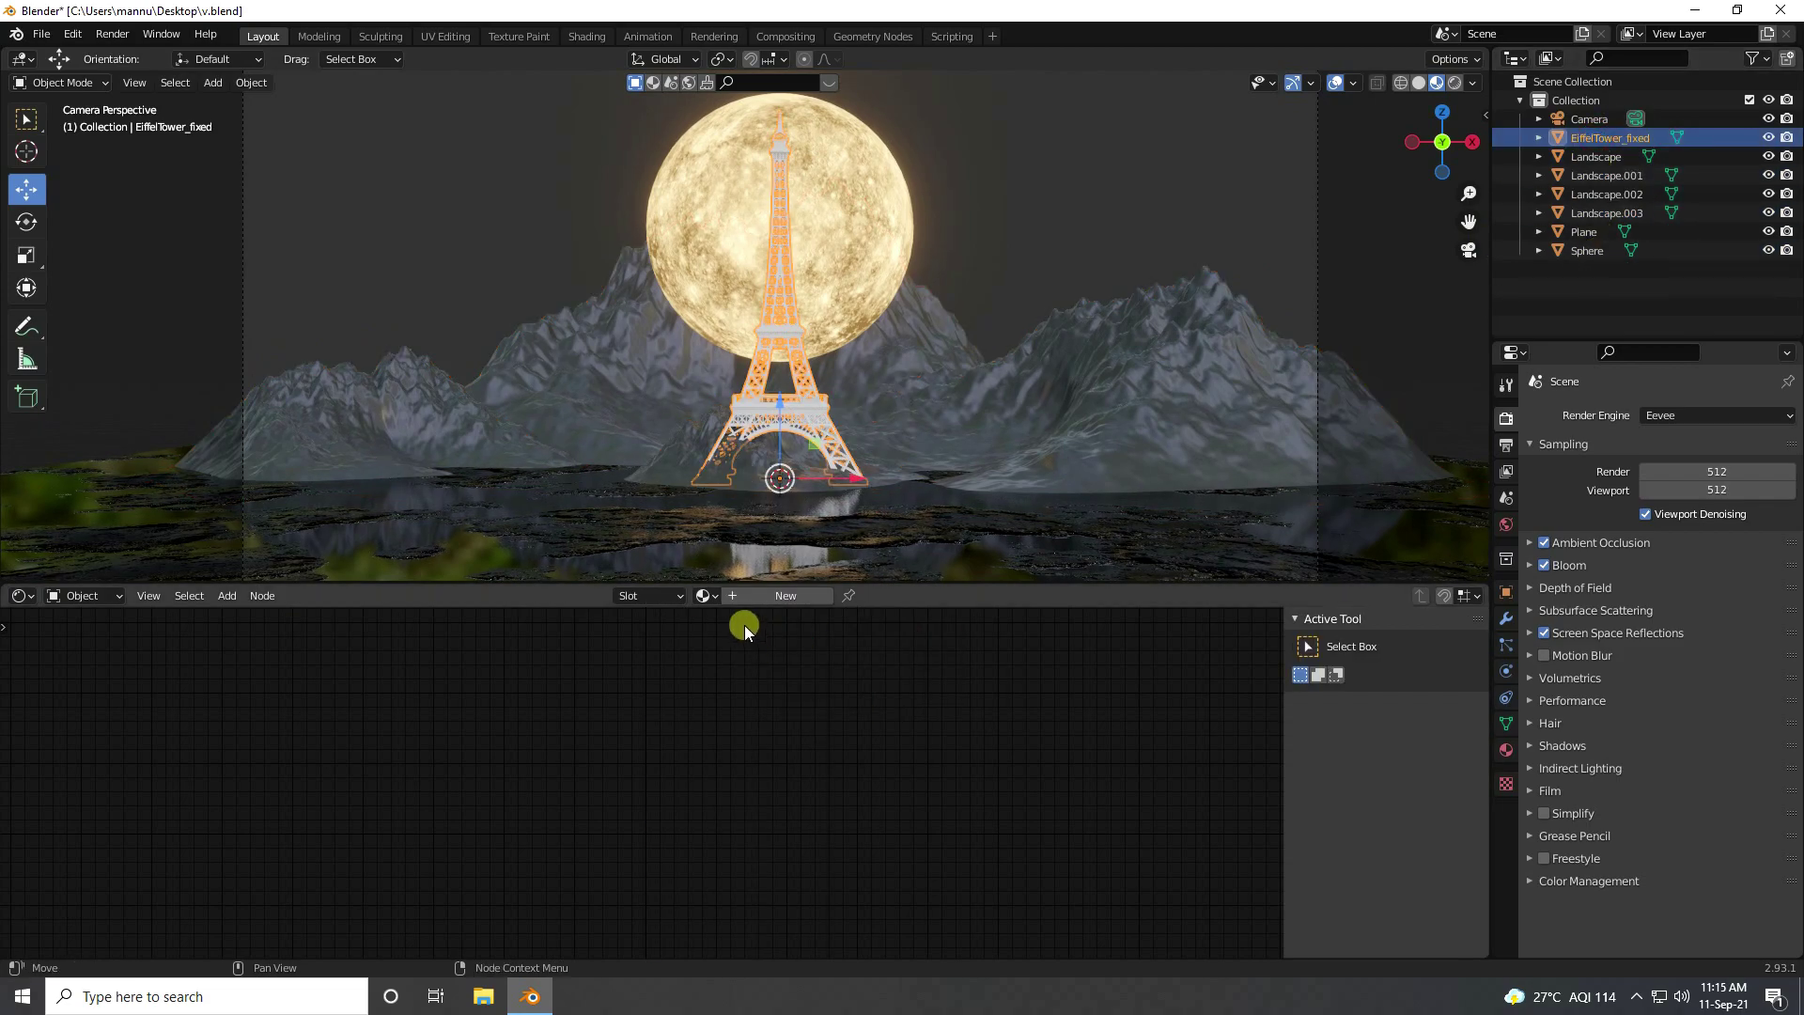
pyautogui.click(731, 596)
pyautogui.click(747, 705)
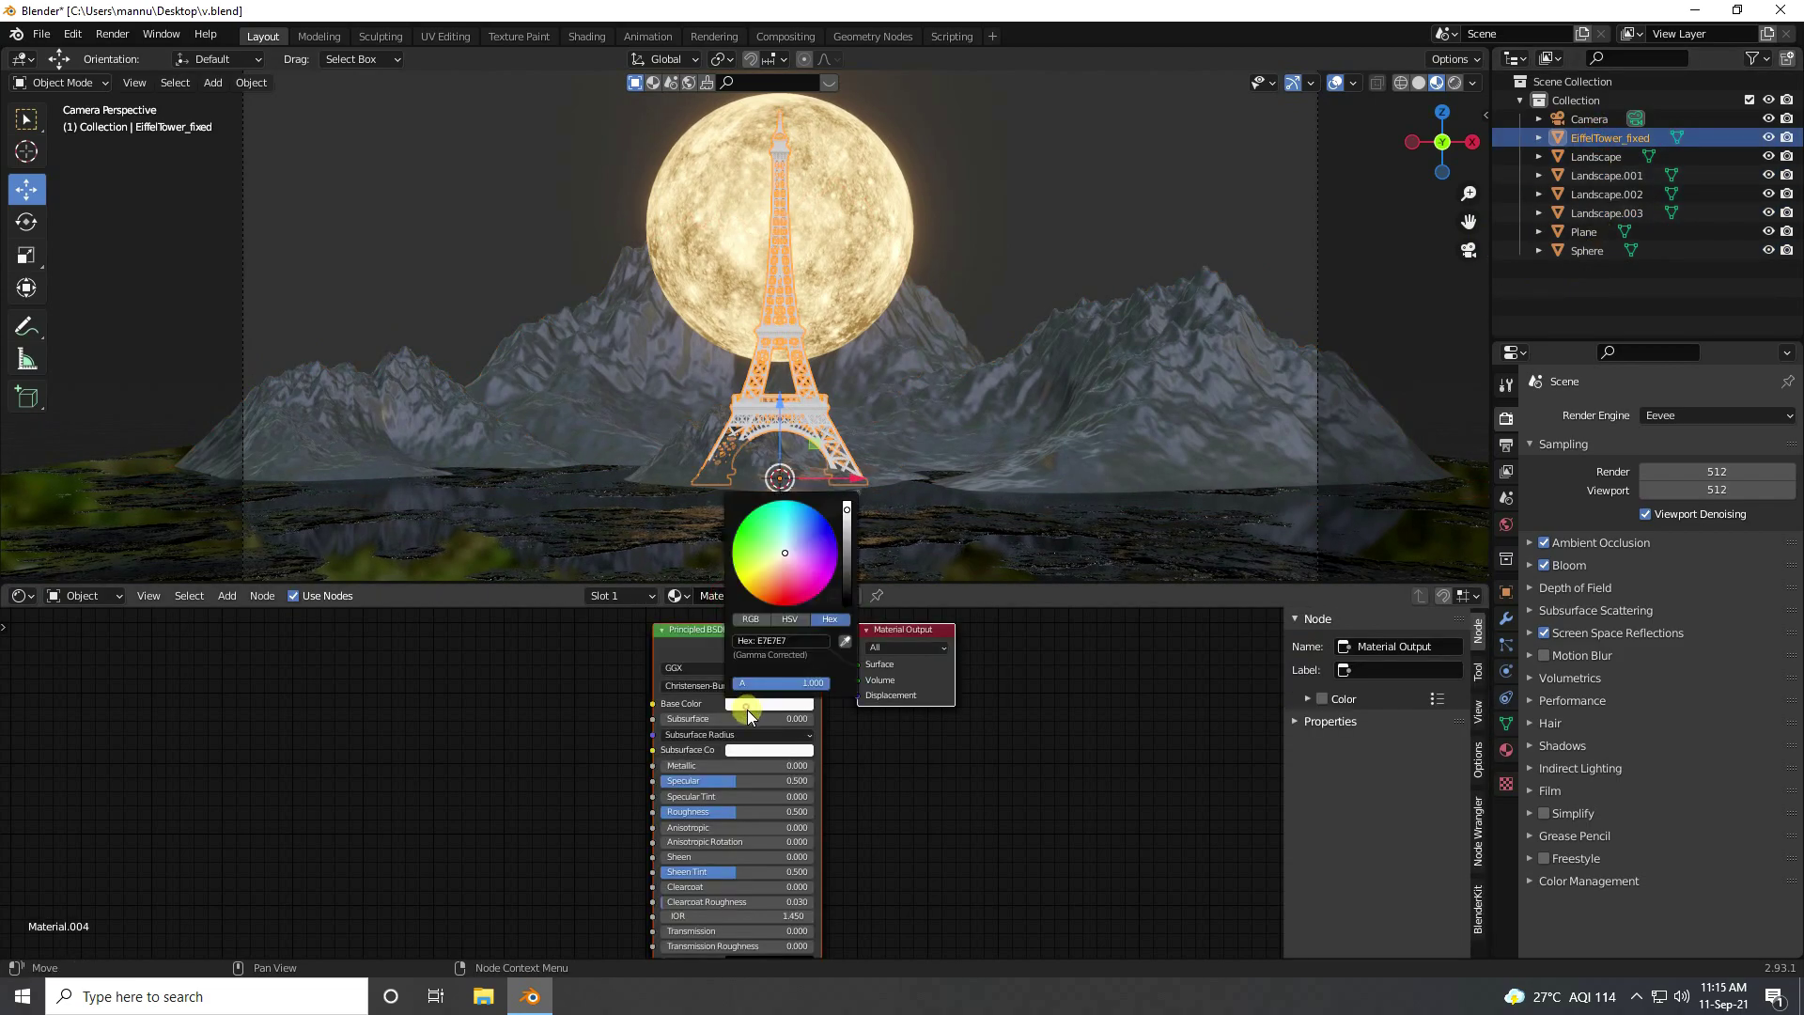
pyautogui.click(849, 534)
pyautogui.moveTo(849, 534); pyautogui.dragTo(848, 595)
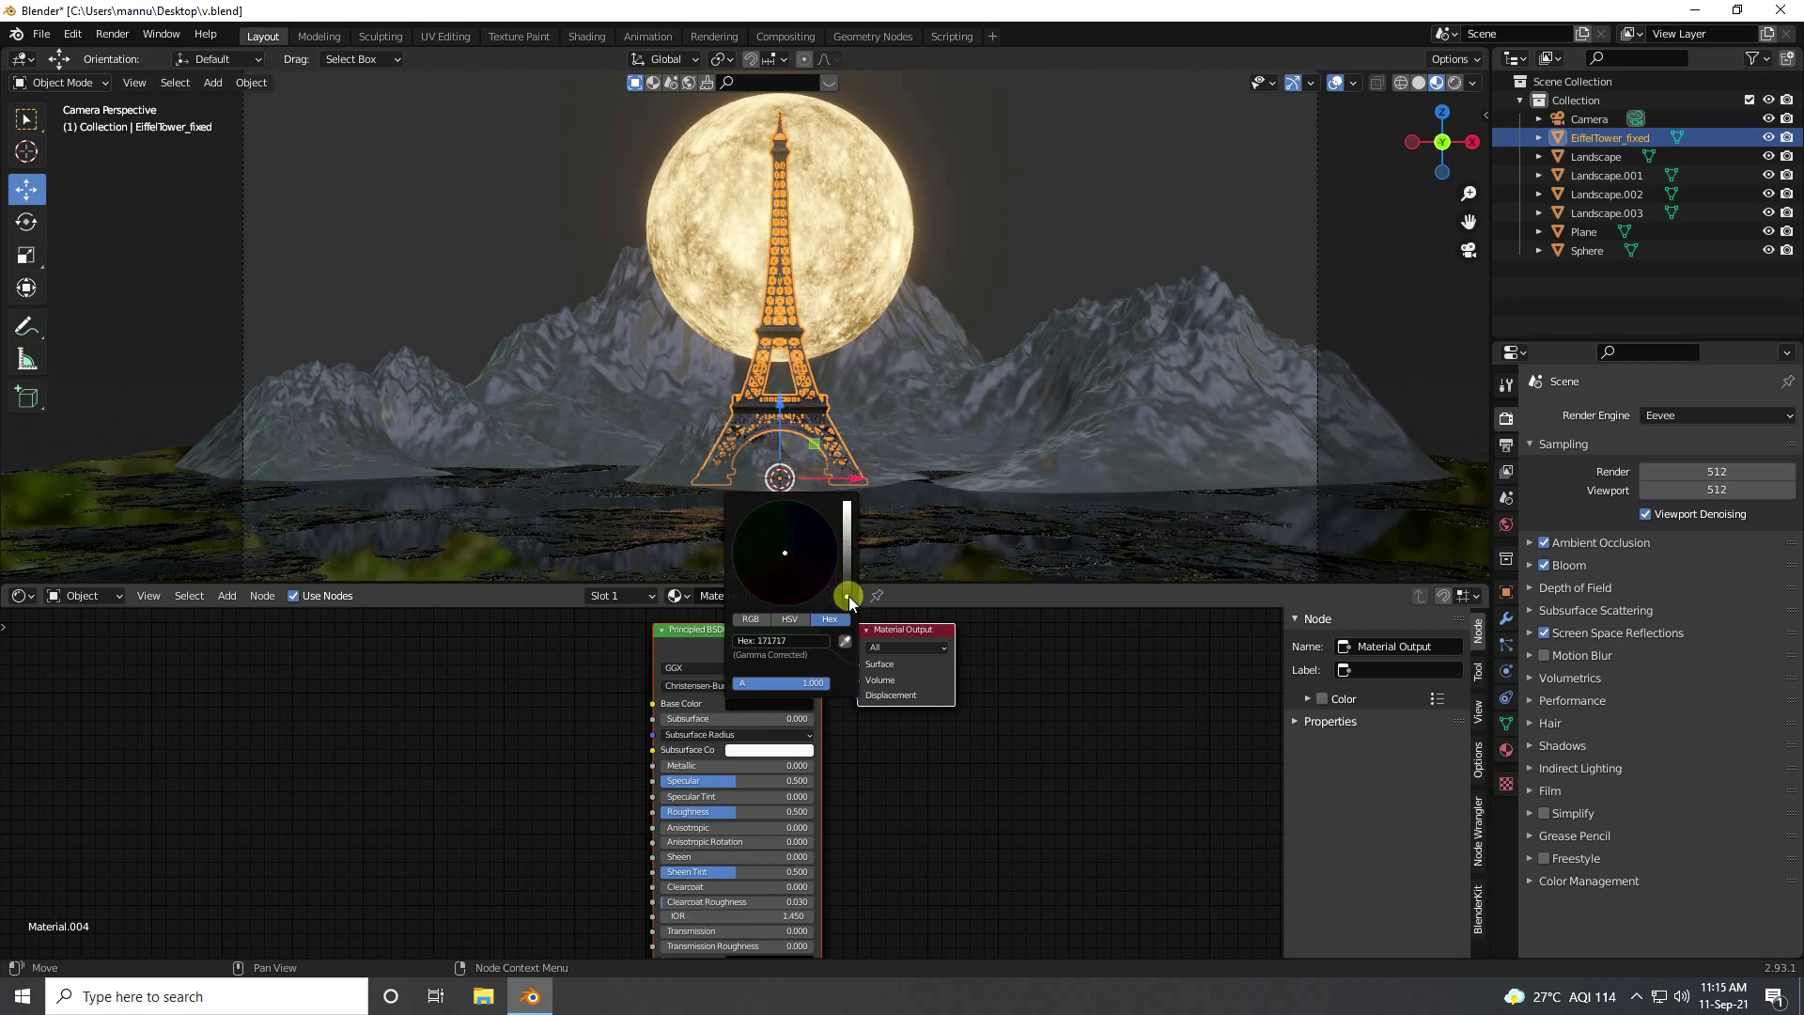
pyautogui.click(967, 280)
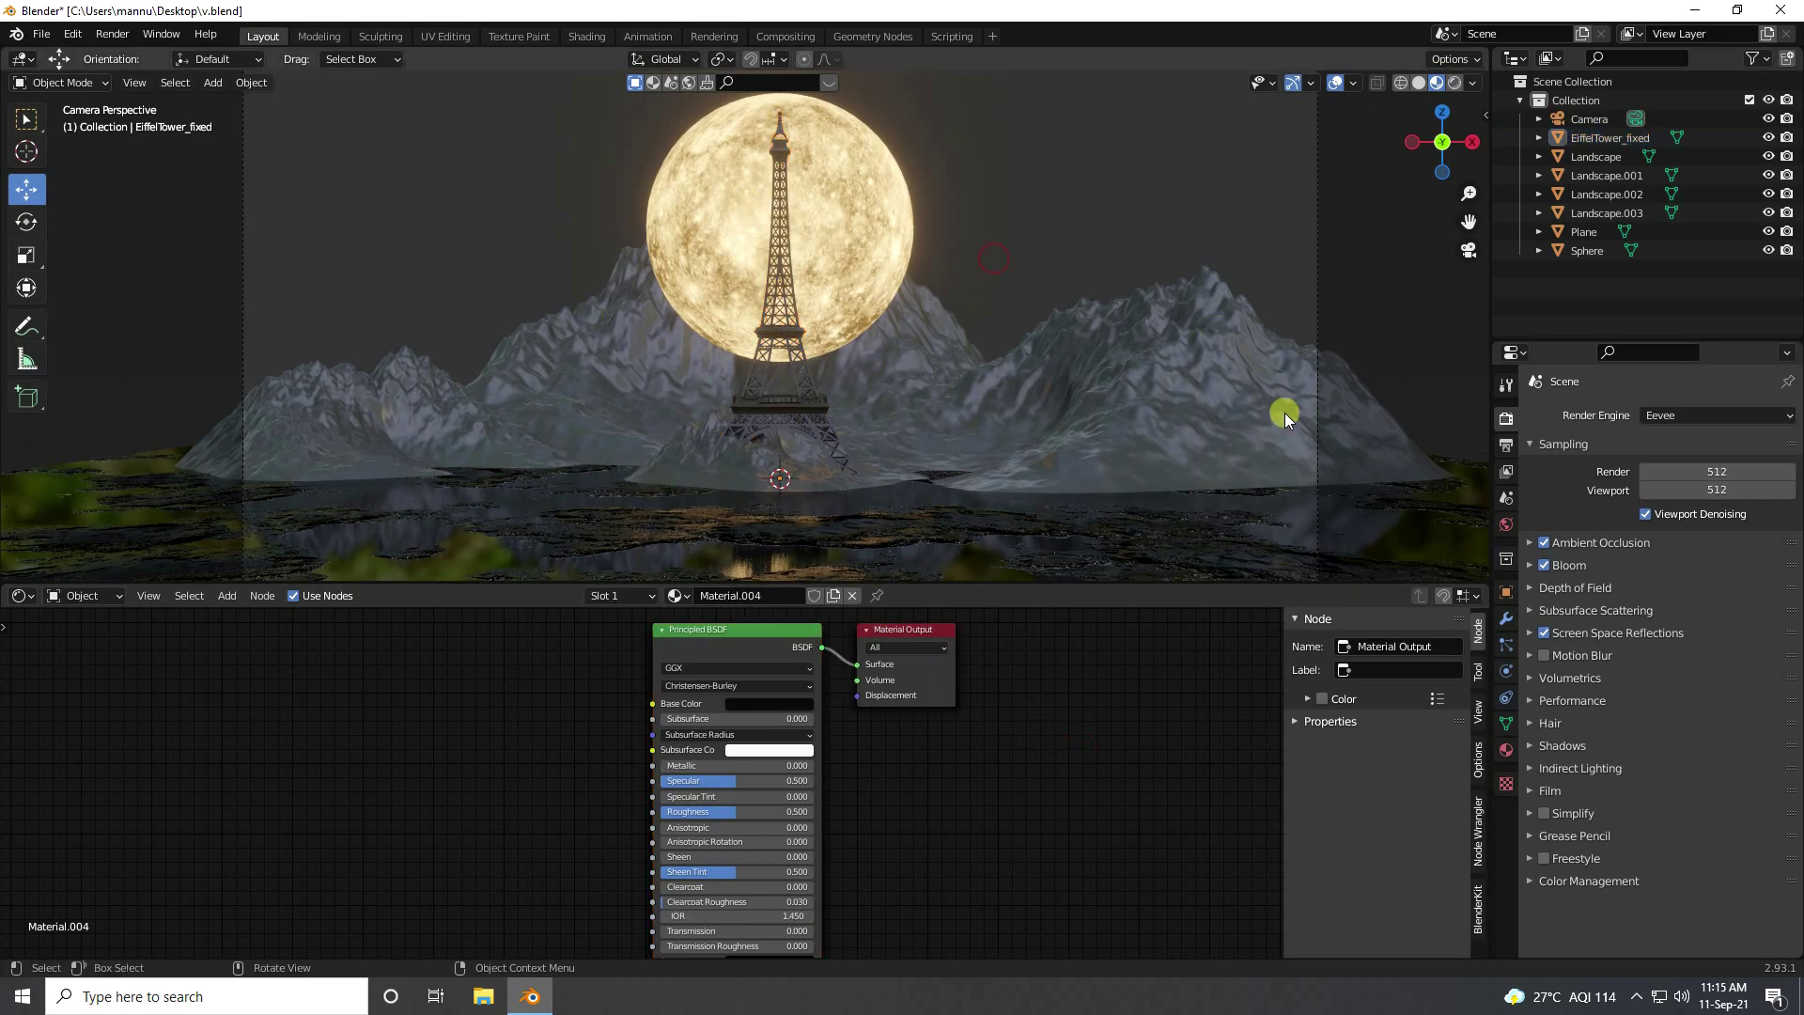
# Extend the 3D viewport down to the bottom of the window
pyautogui.moveTo(534, 584); pyautogui.dragTo(530, 947)
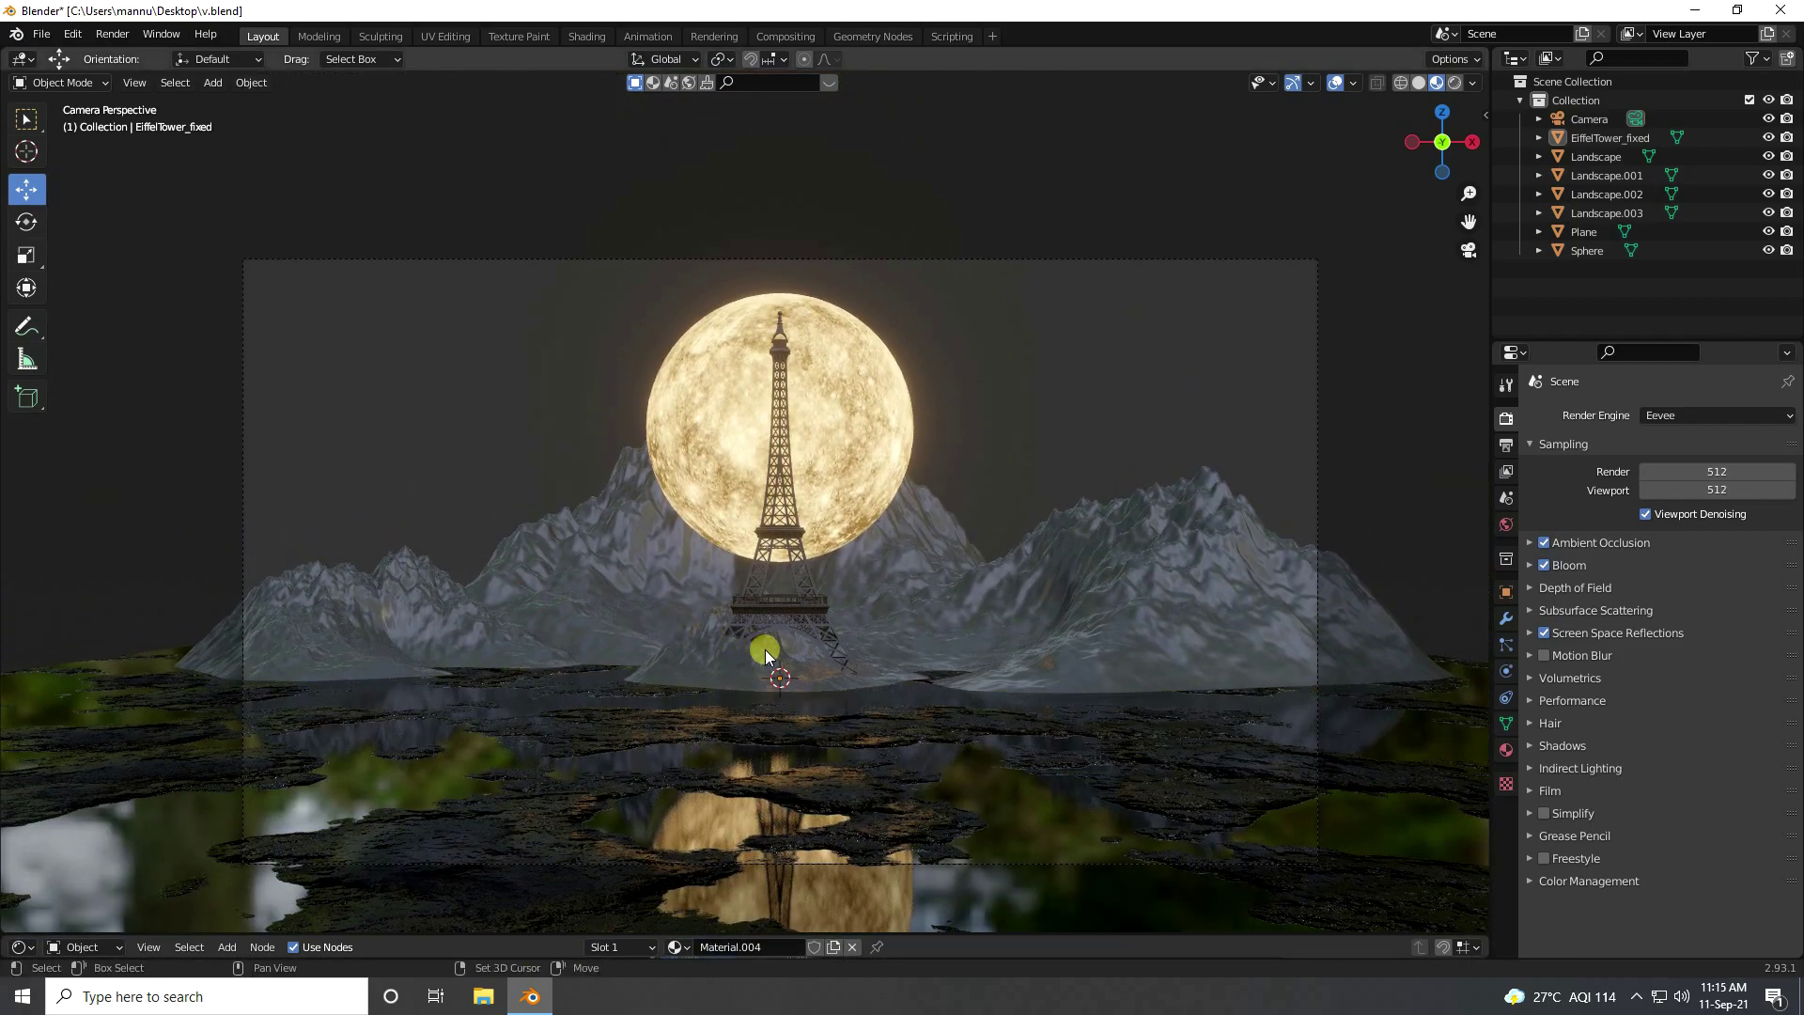
pyautogui.scroll(-3, 752, 583)
pyautogui.scroll(2, 821, 363)
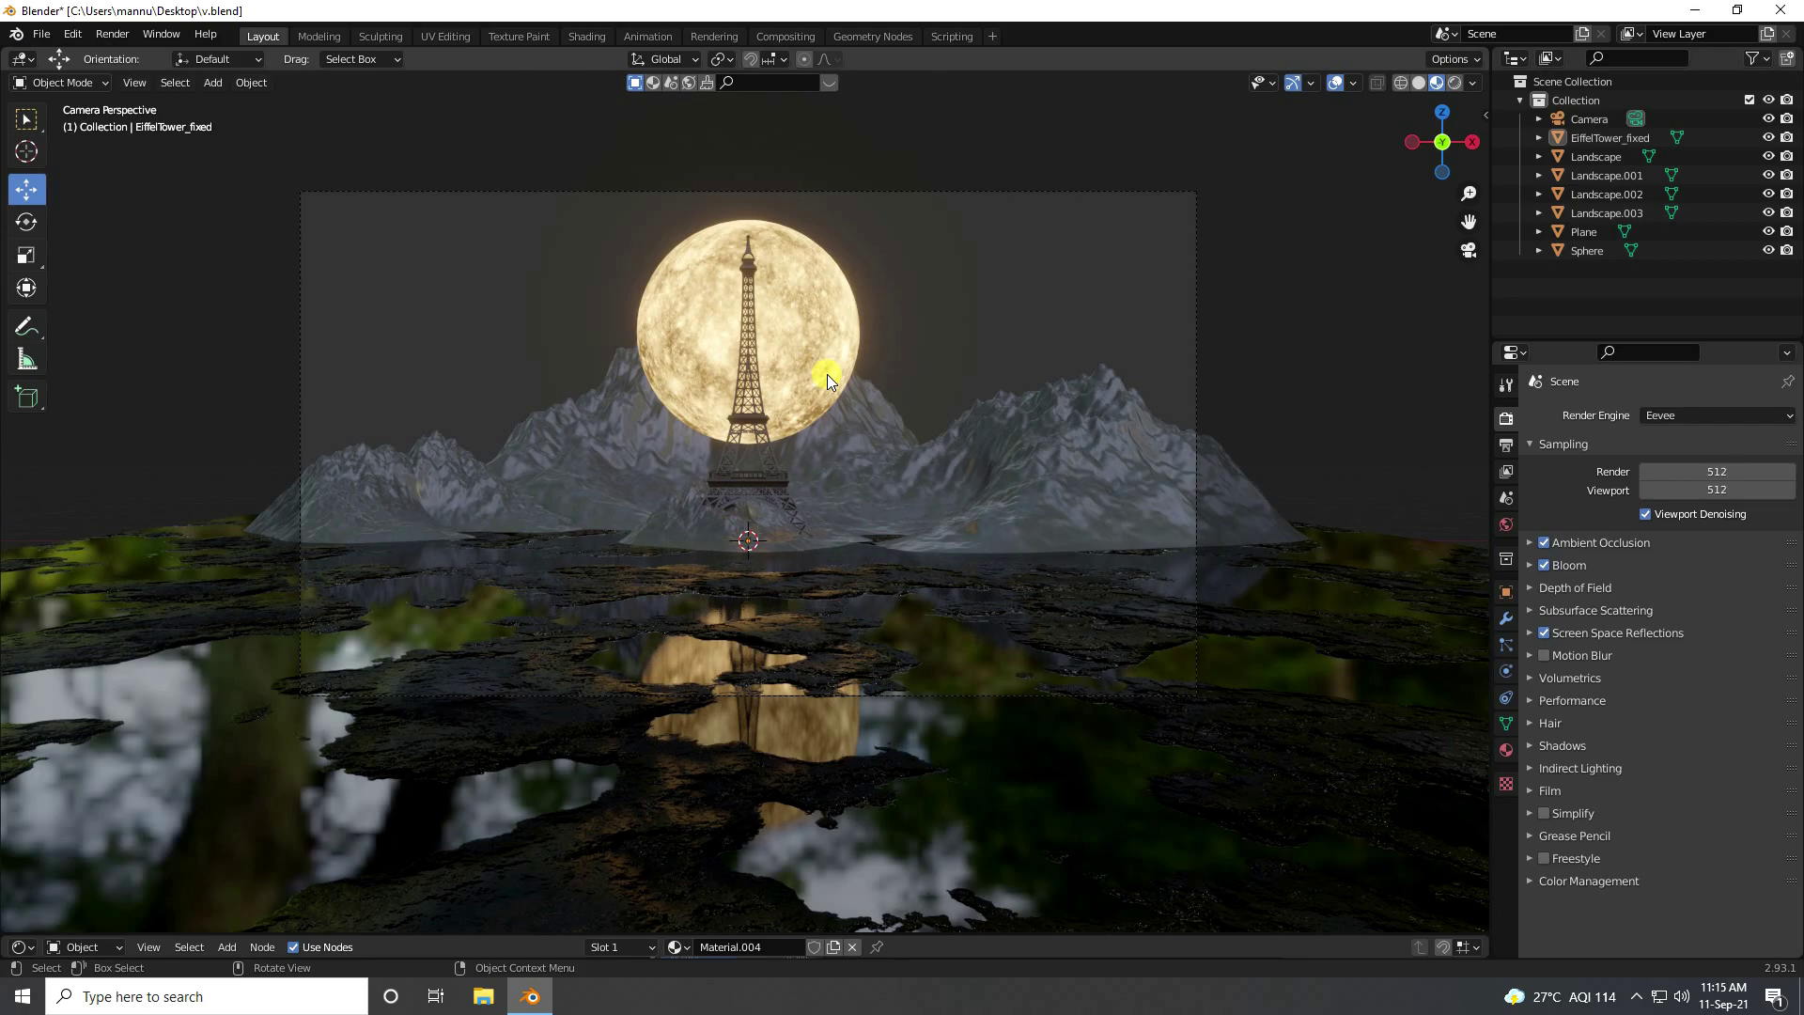
pyautogui.scroll(1, 826, 378)
# Add an Area light and raise it about 2 m
pyautogui.click(213, 82)
pyautogui.moveTo(229, 100)
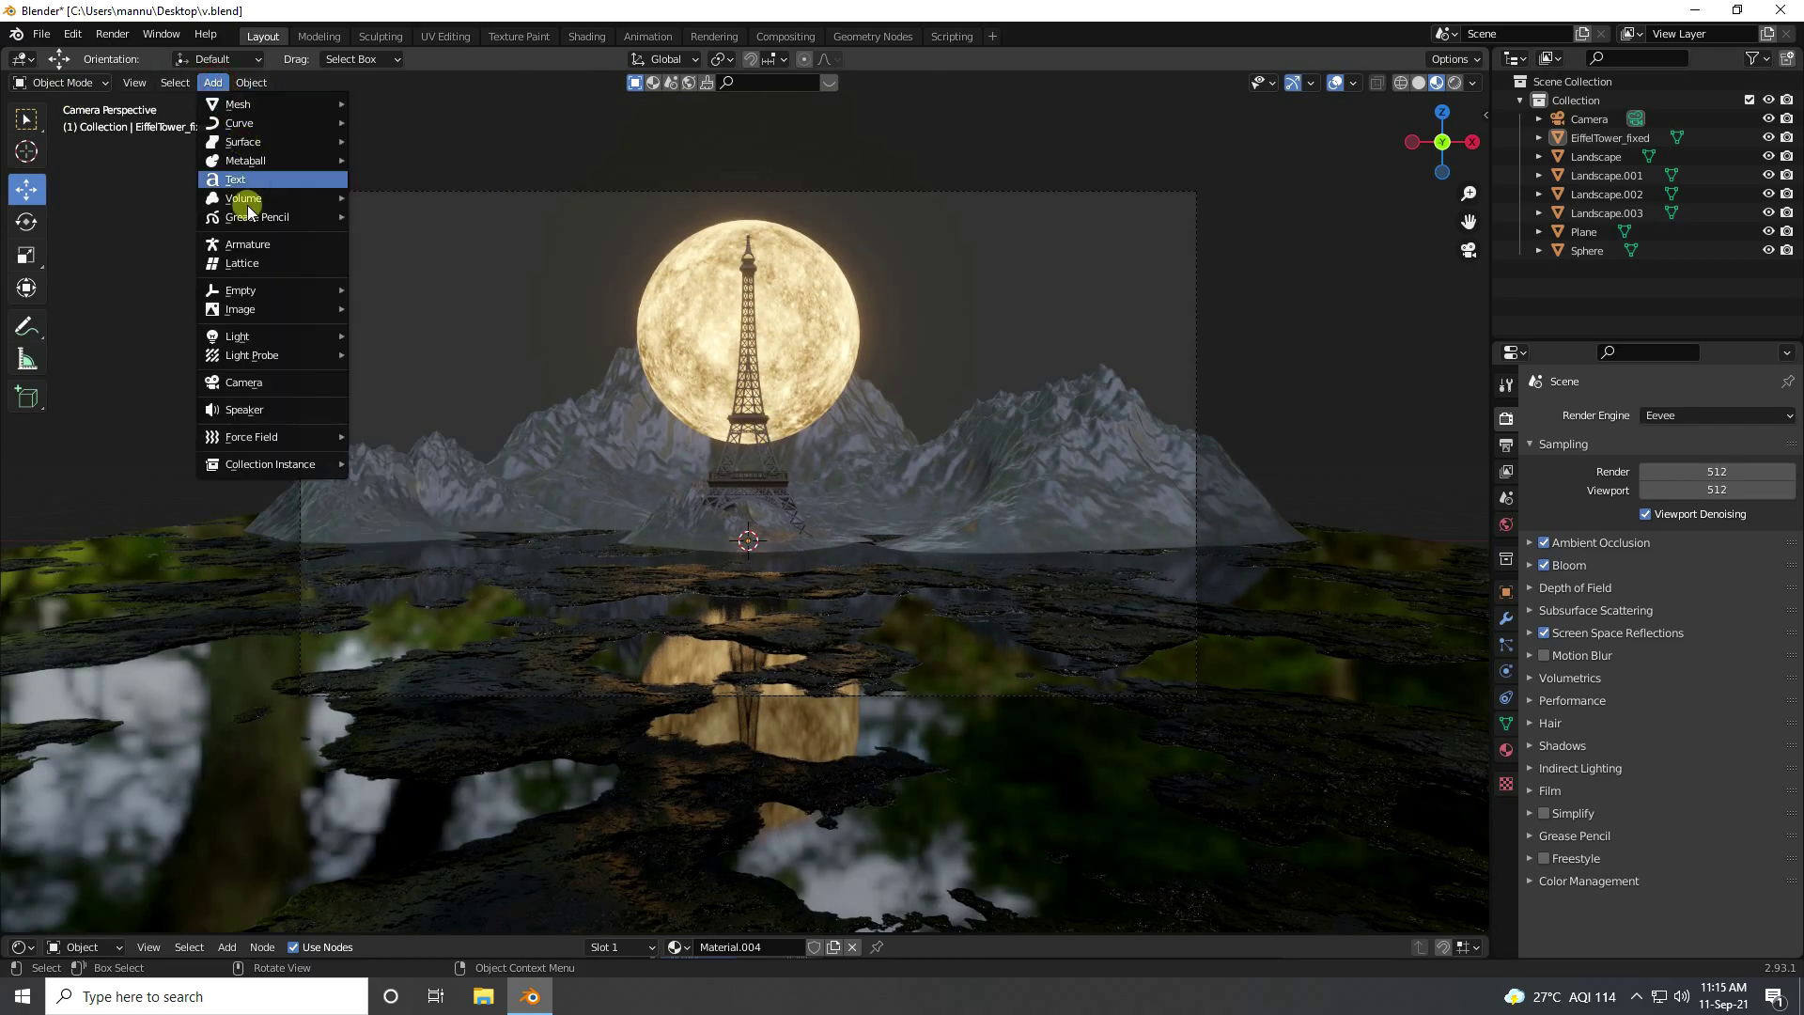
pyautogui.moveTo(259, 336)
pyautogui.click(421, 392)
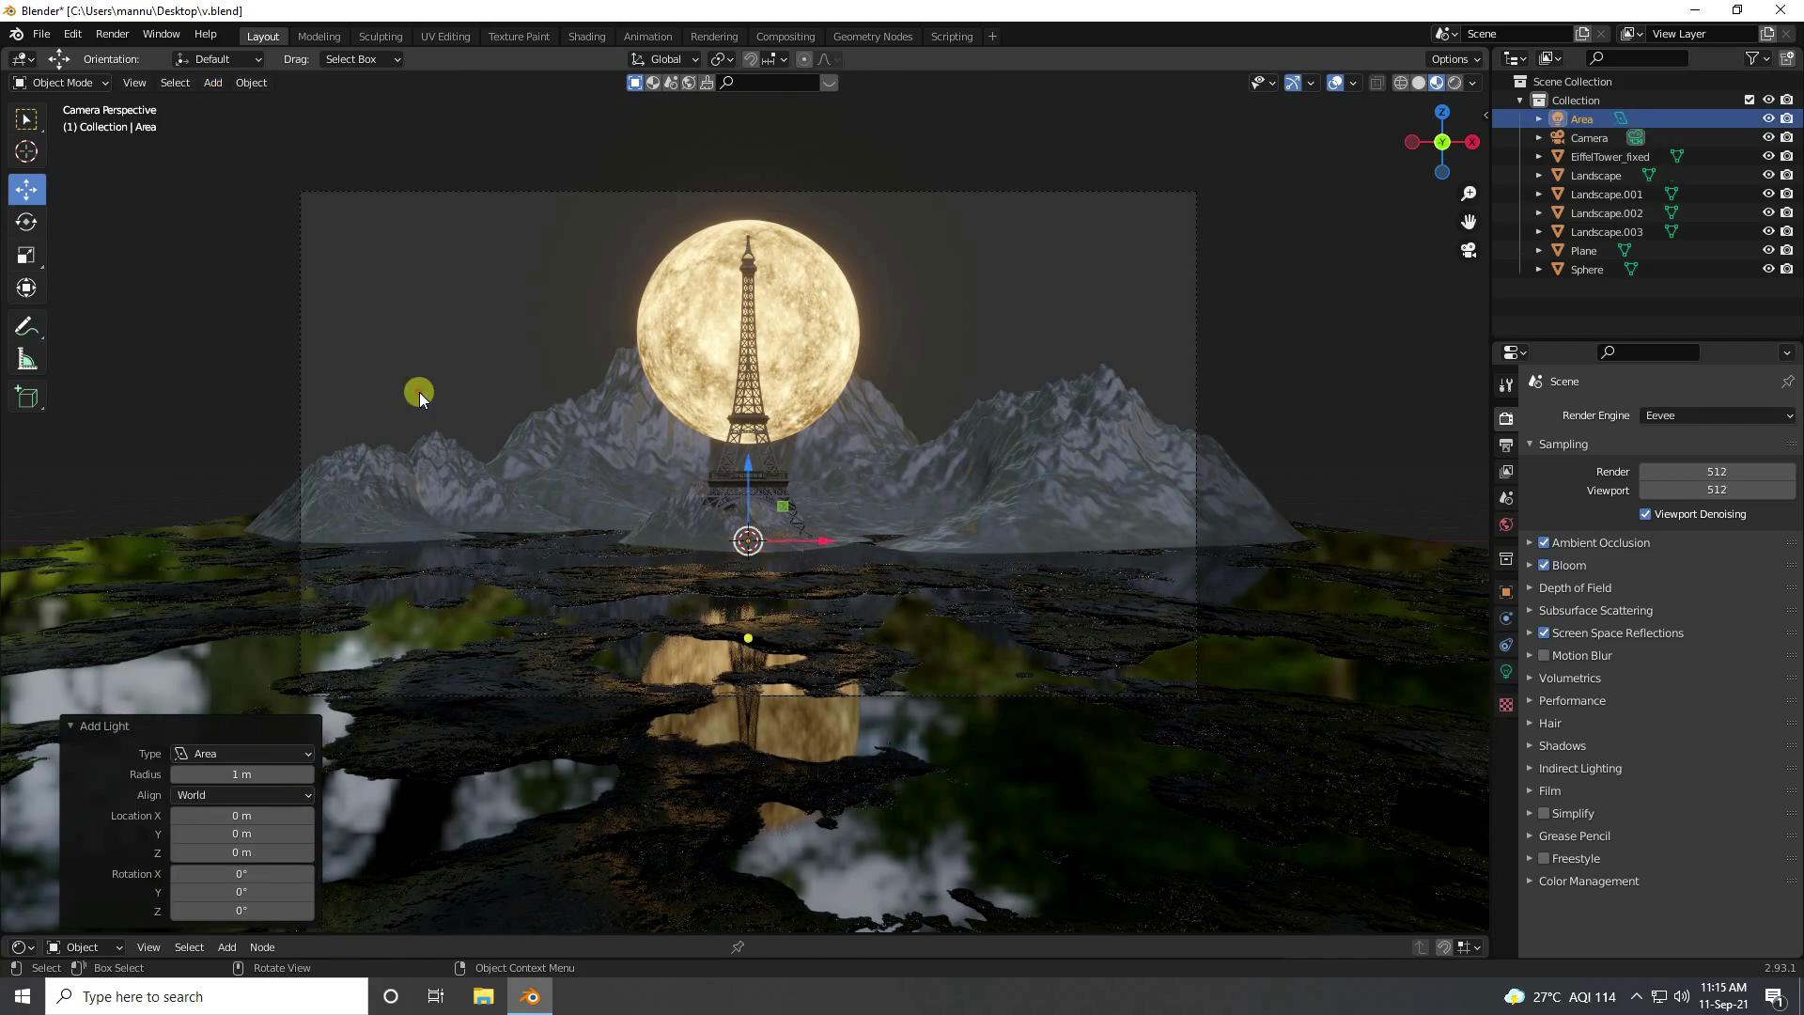
pyautogui.moveTo(753, 470); pyautogui.dragTo(225, 226)
# Rotate the Area light exactly -90° around Y
pyautogui.click(20, 228)
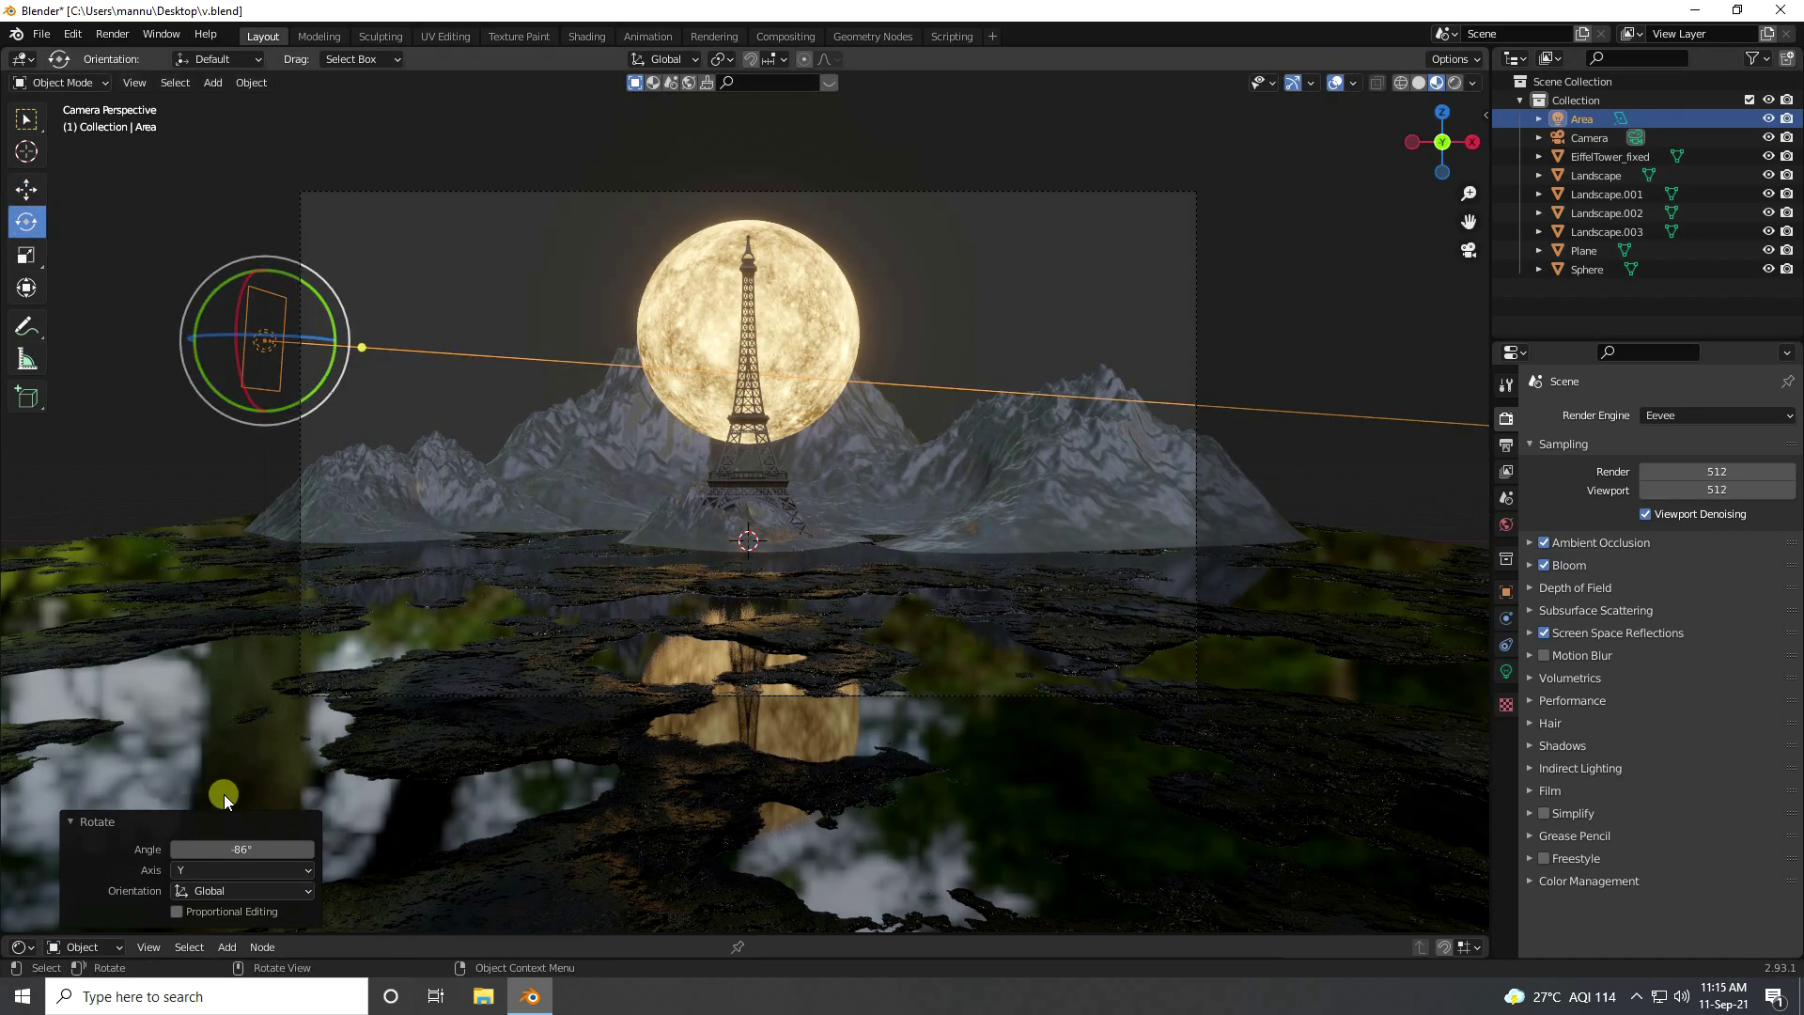
pyautogui.click(240, 848)
pyautogui.write('-90')
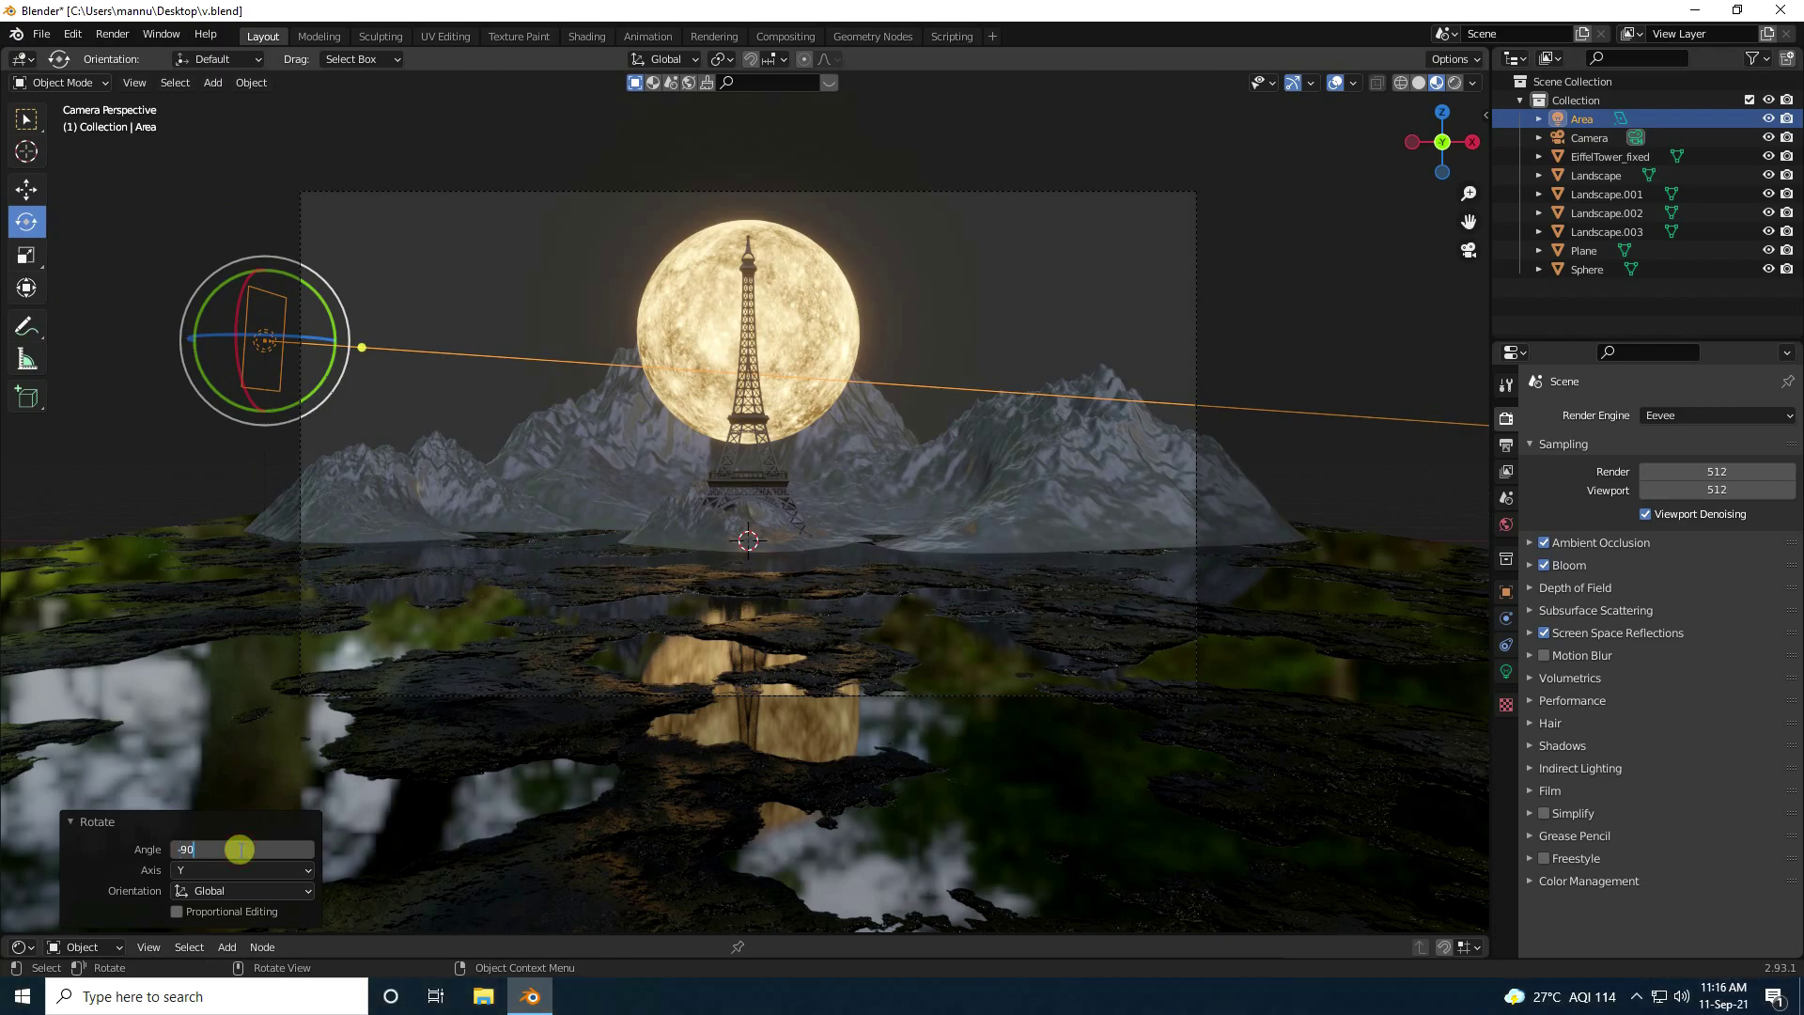
pyautogui.press('Return')
pyautogui.click(25, 189)
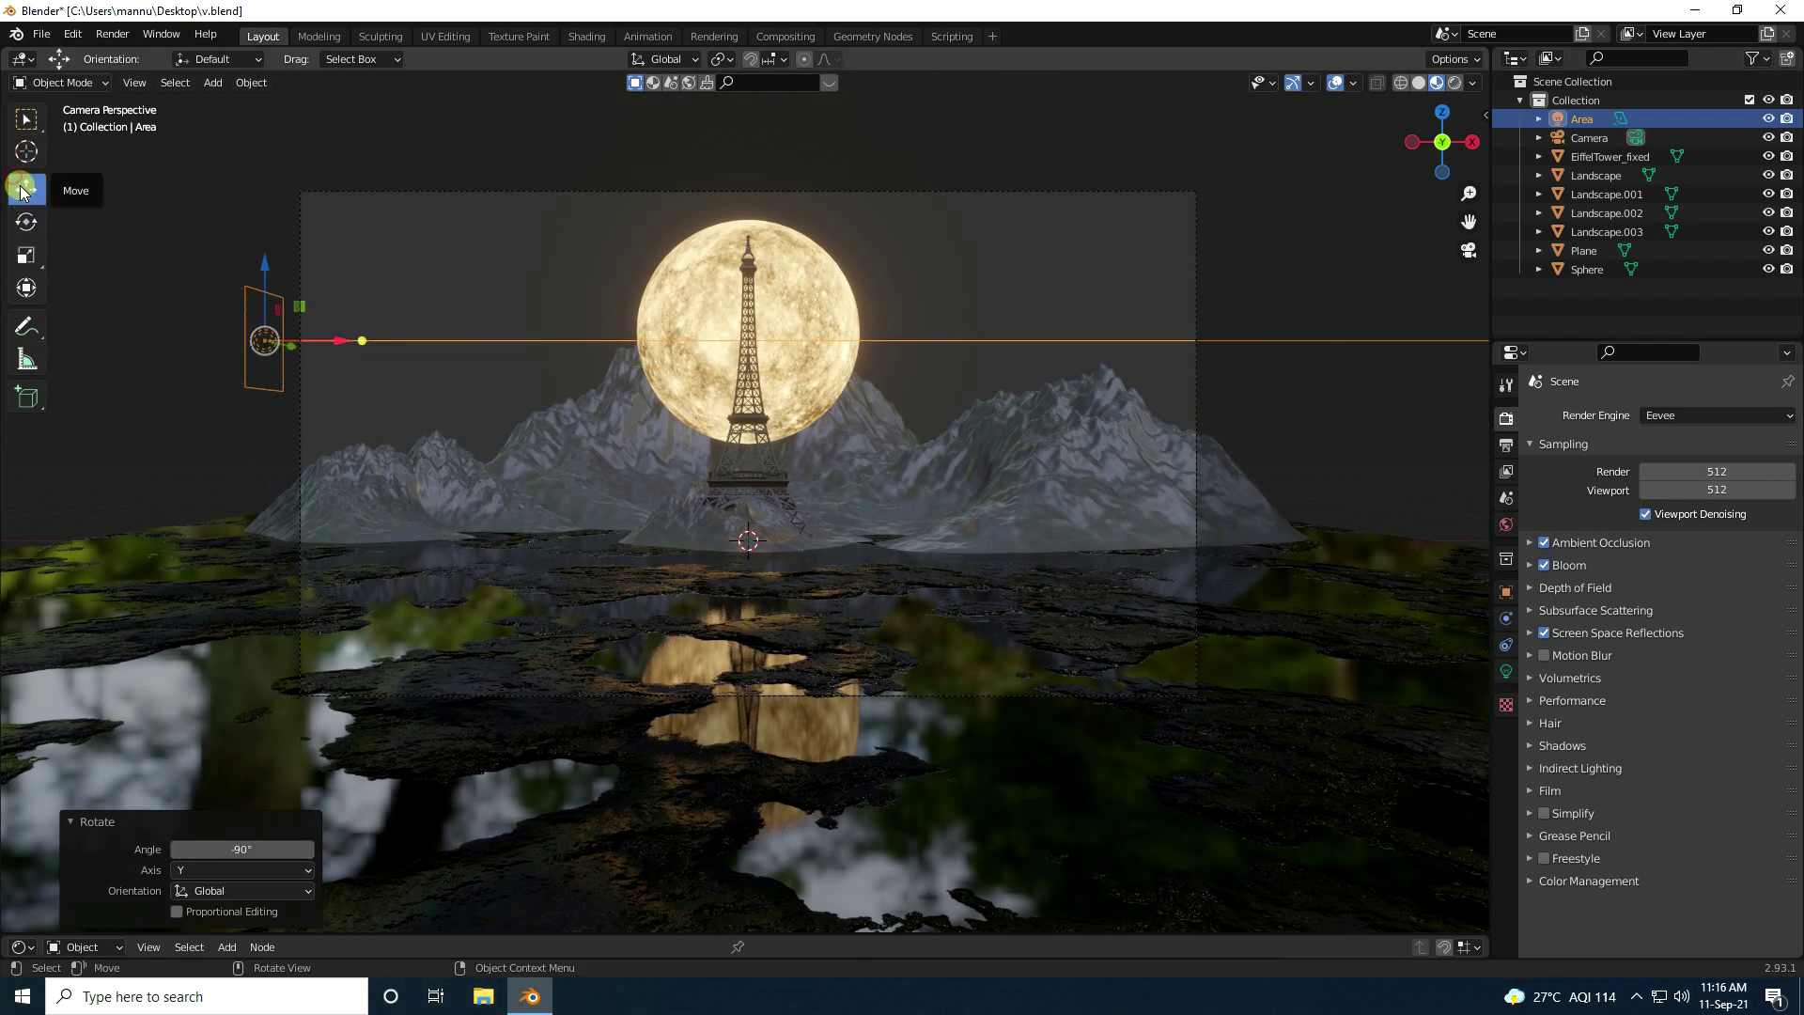
# Make the Area light blue with hue 0.655 and higher saturation
pyautogui.click(1579, 120)
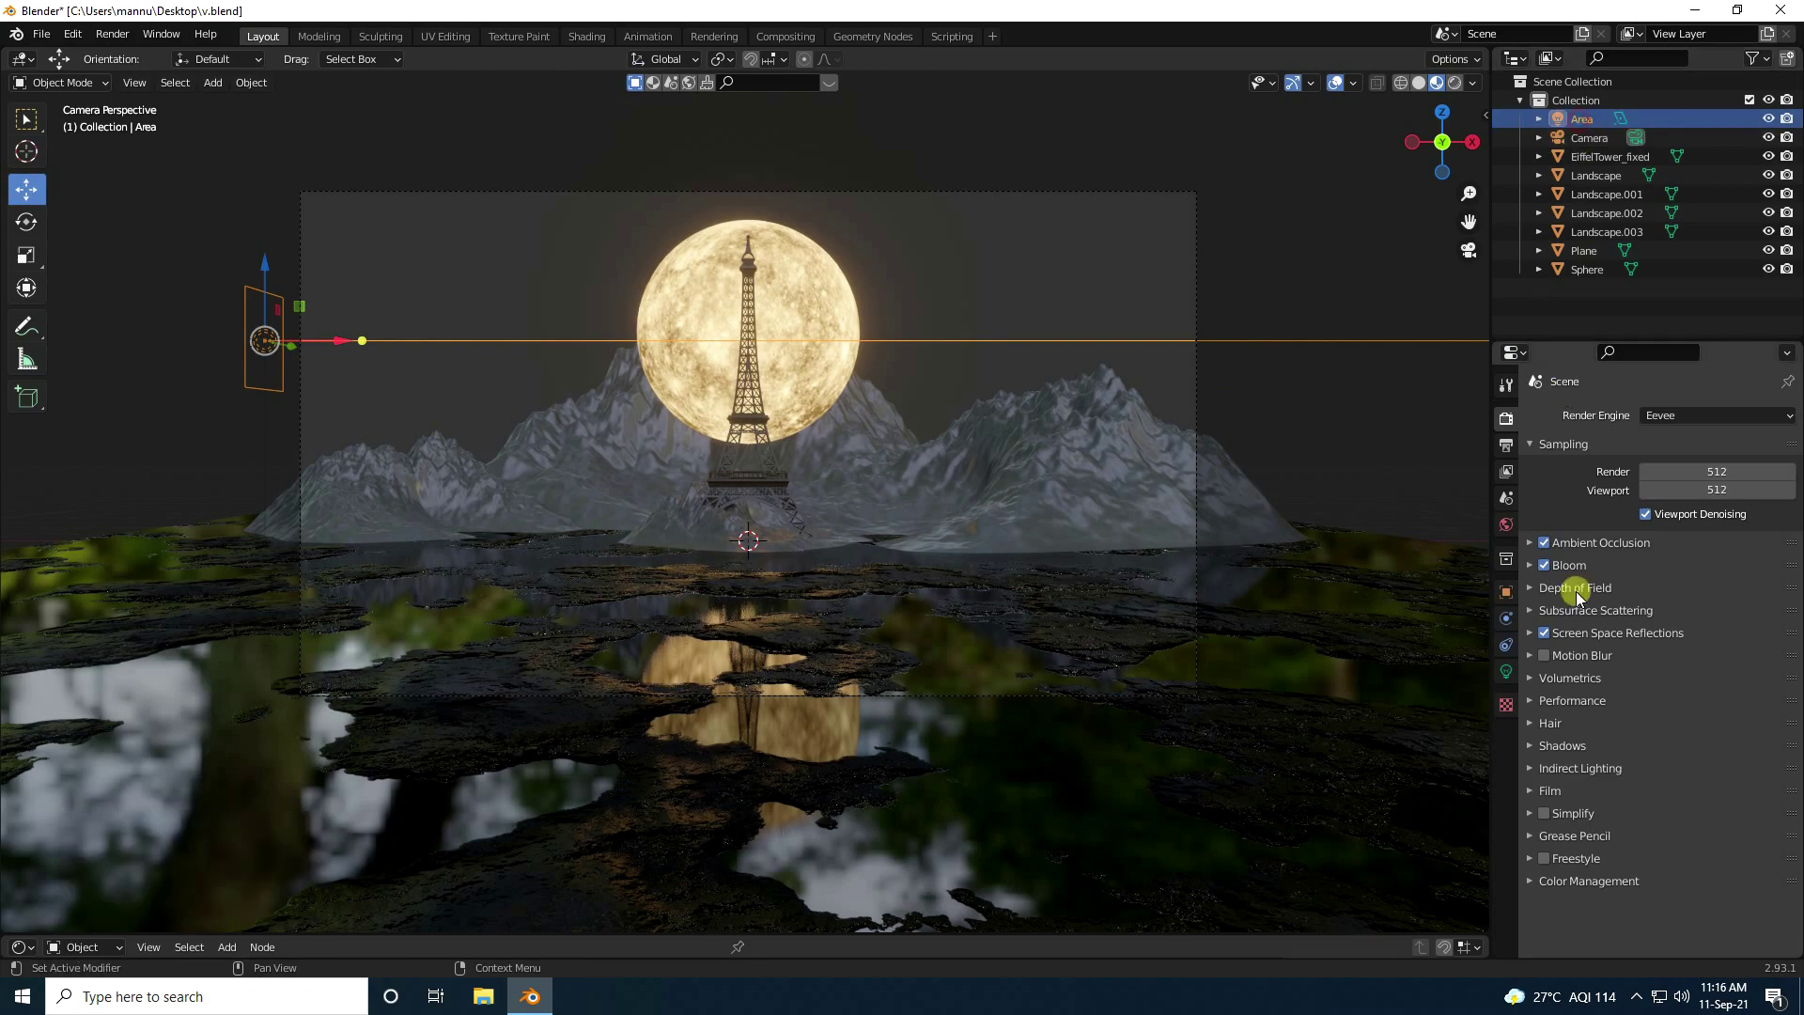
pyautogui.click(1505, 670)
pyautogui.click(1667, 517)
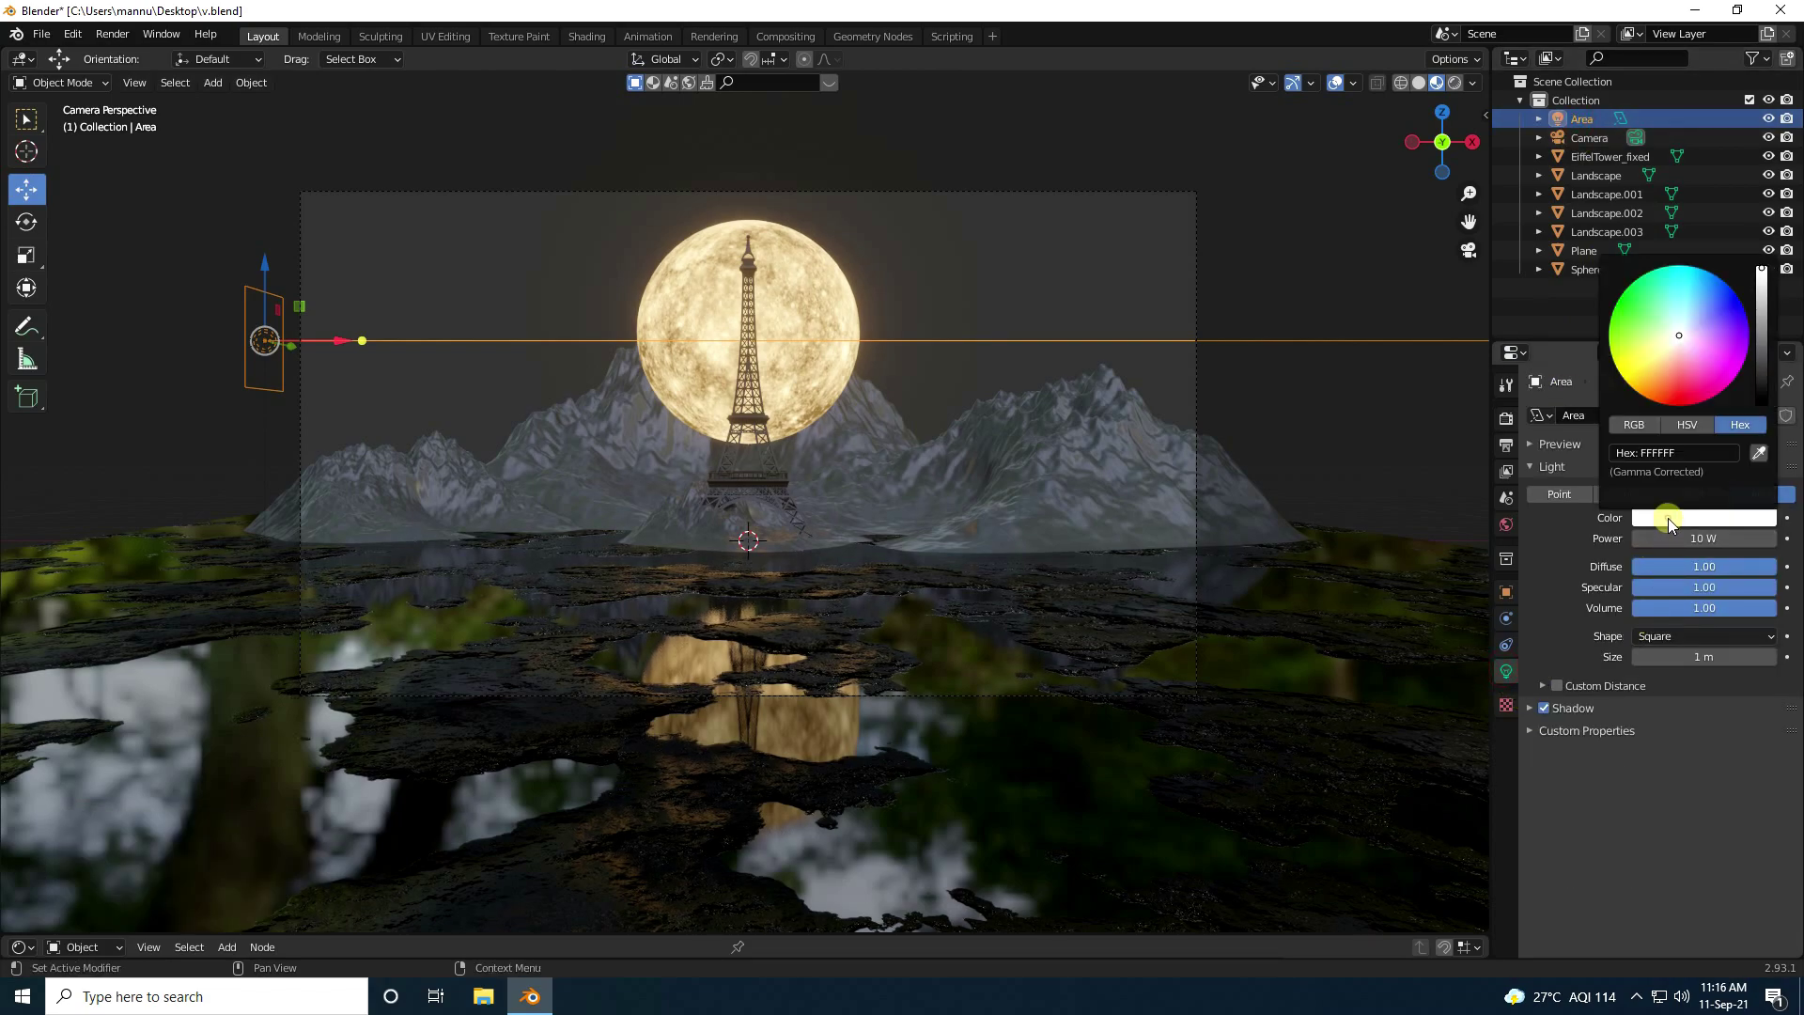
pyautogui.click(1691, 423)
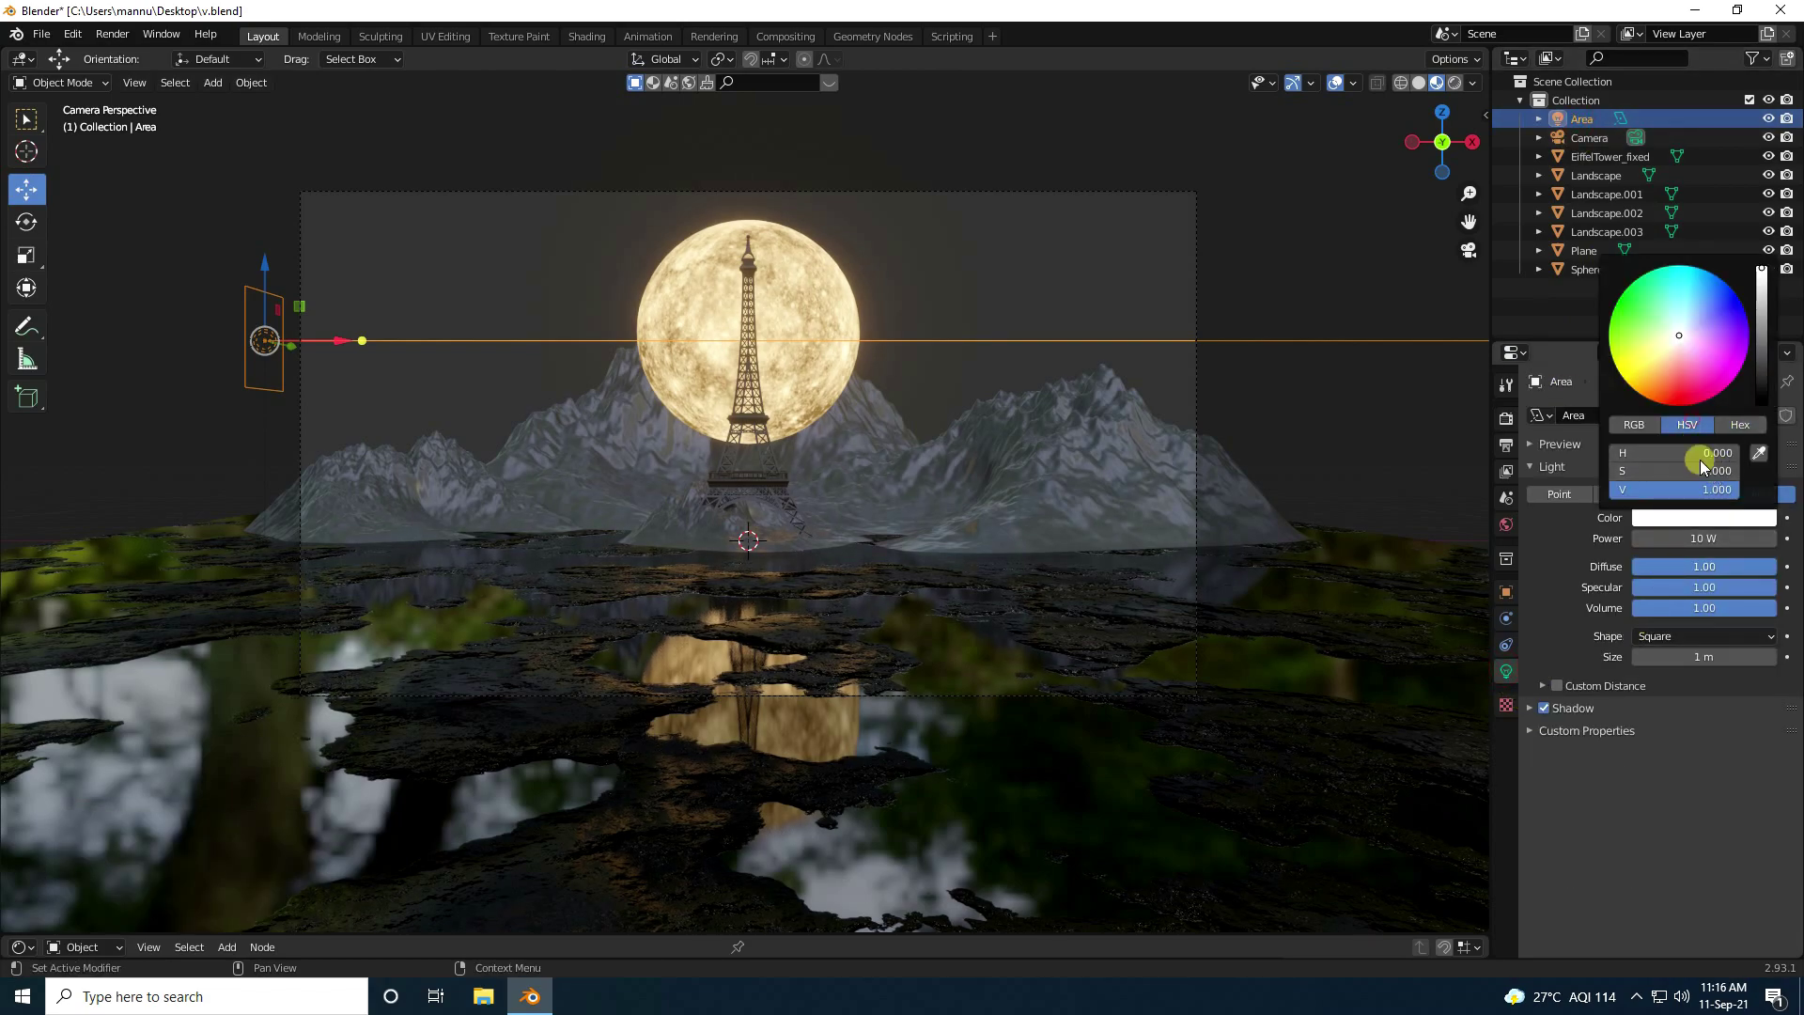
pyautogui.click(1662, 455)
pyautogui.press('BackSpace')
pyautogui.write('0.655')
pyautogui.press('Return')
pyautogui.moveTo(1667, 470); pyautogui.dragTo(1741, 471)
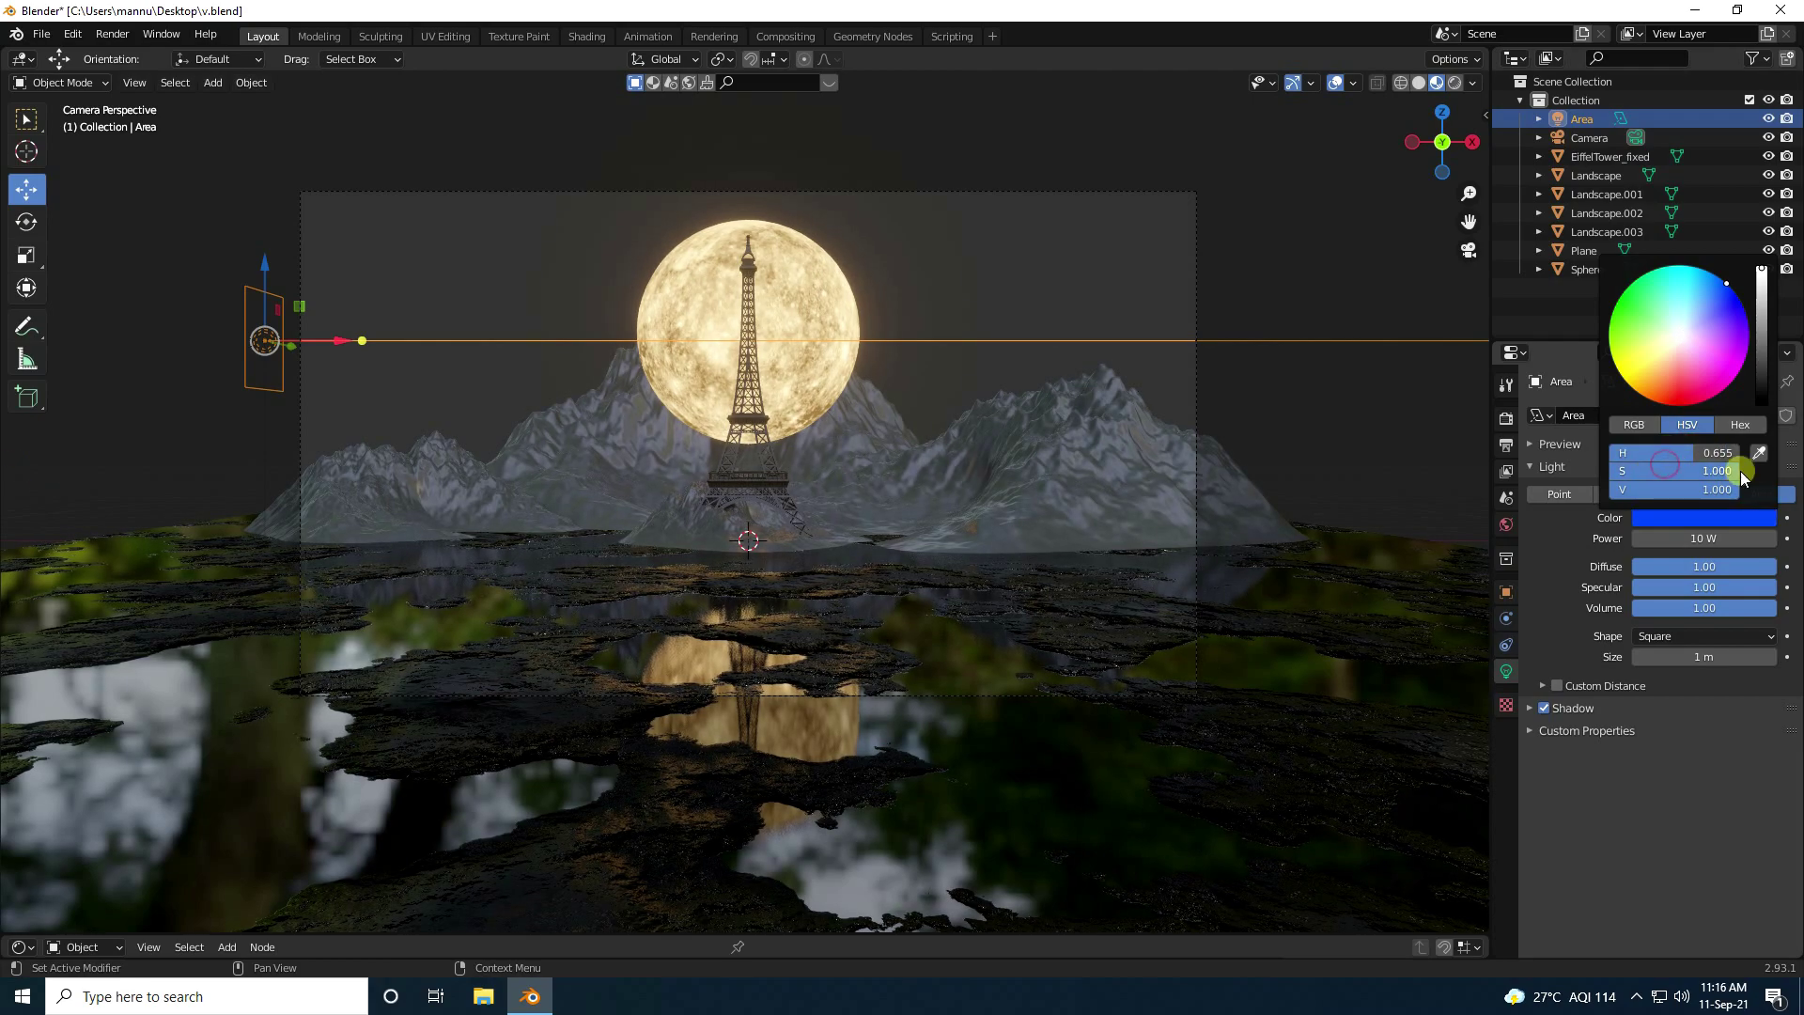
# Set the light power to 1000 W, save v.blend, and preview in Rendered shading
pyautogui.click(1681, 539)
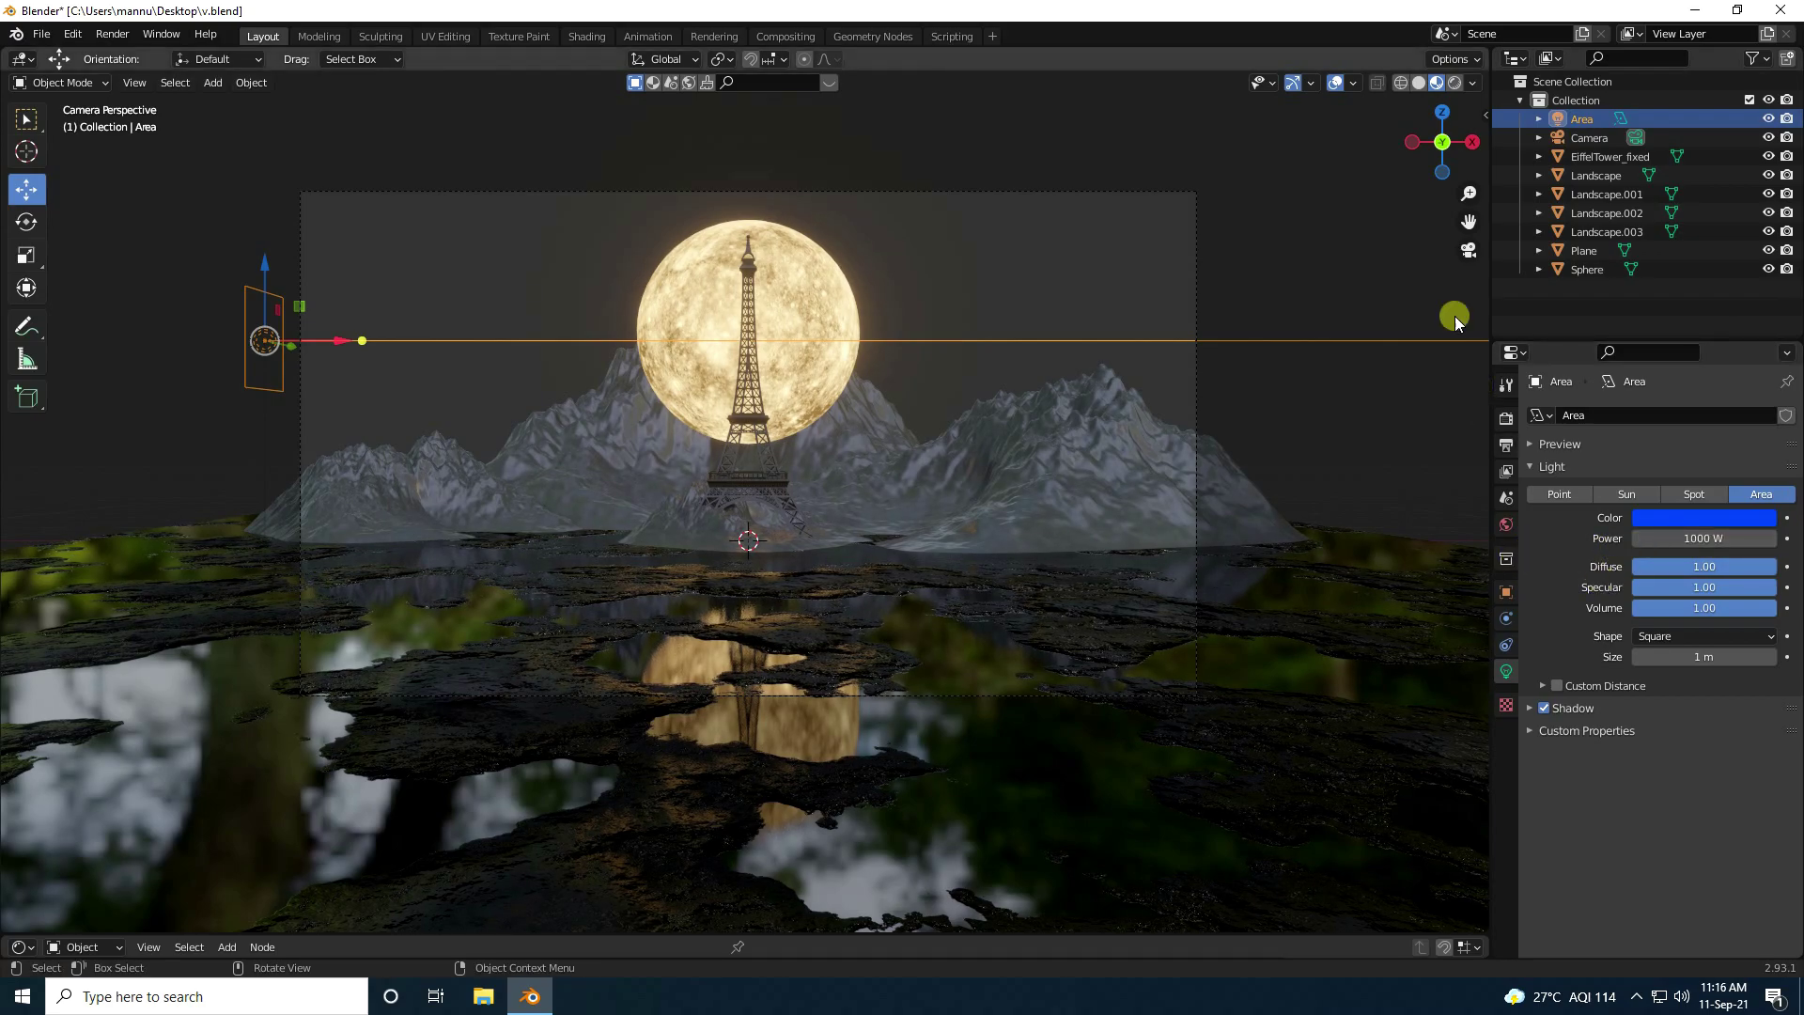
pyautogui.click(41, 34)
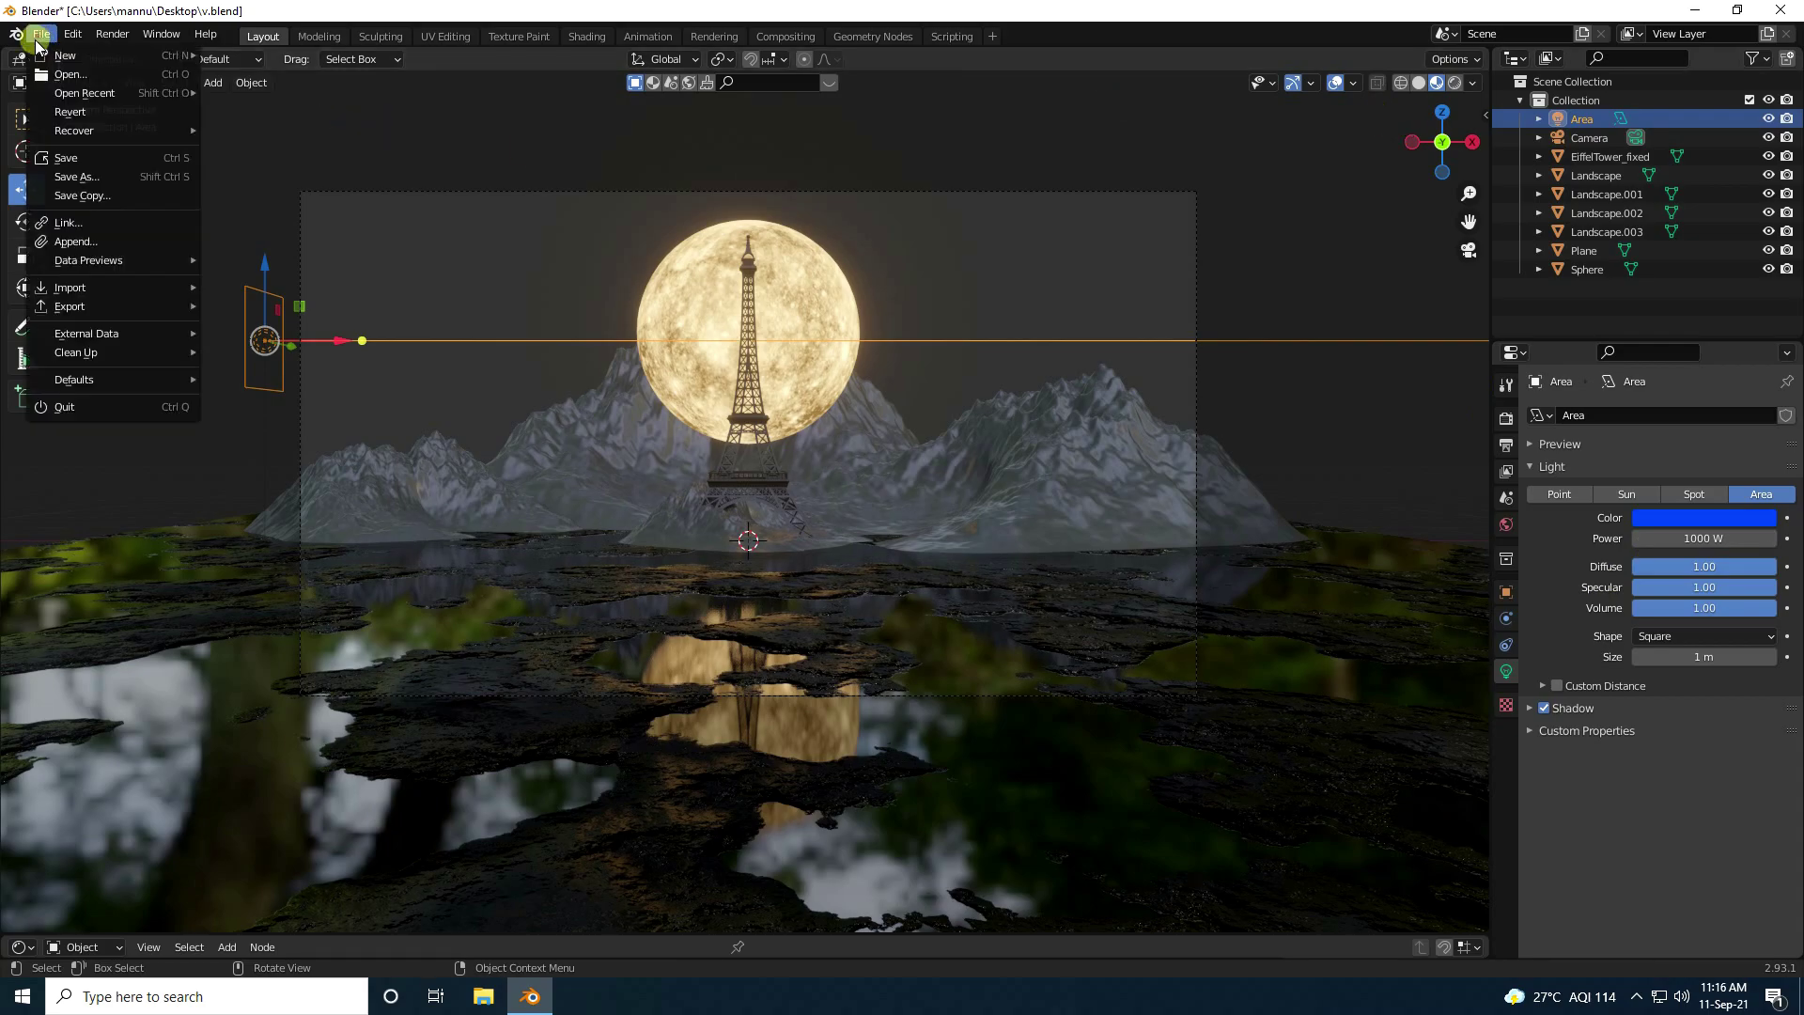
pyautogui.click(94, 160)
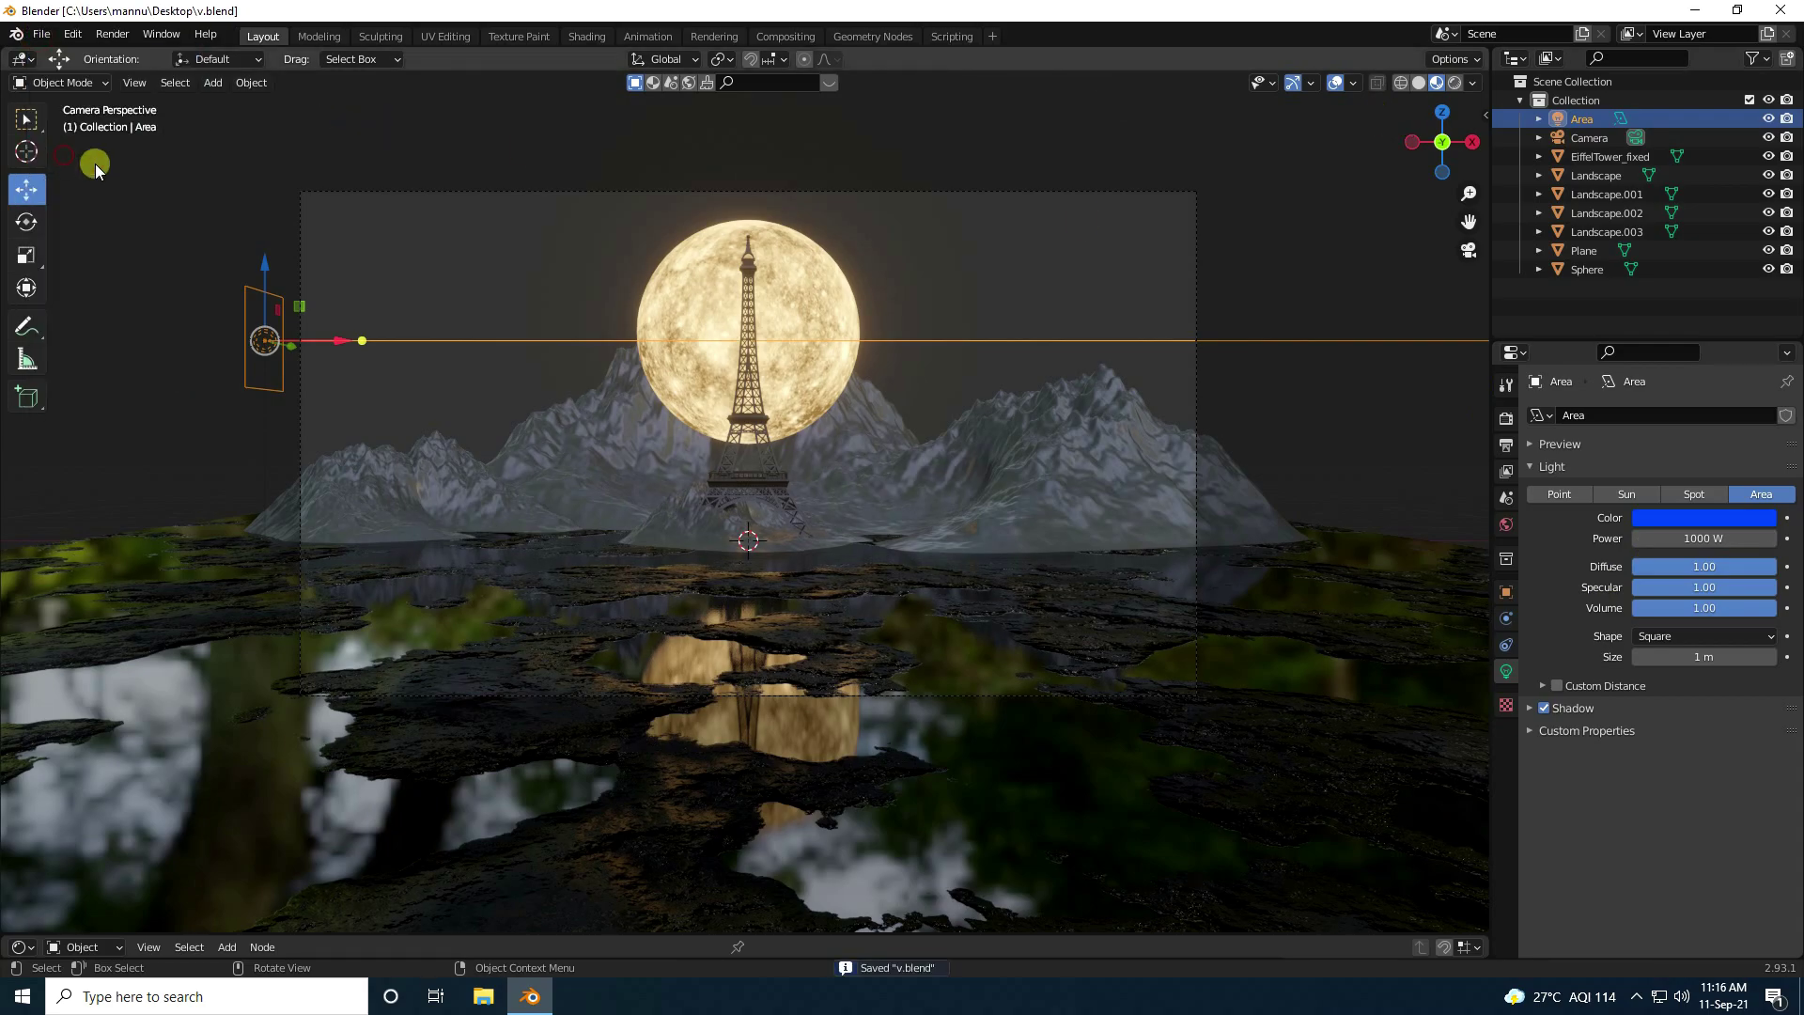
pyautogui.click(1455, 84)
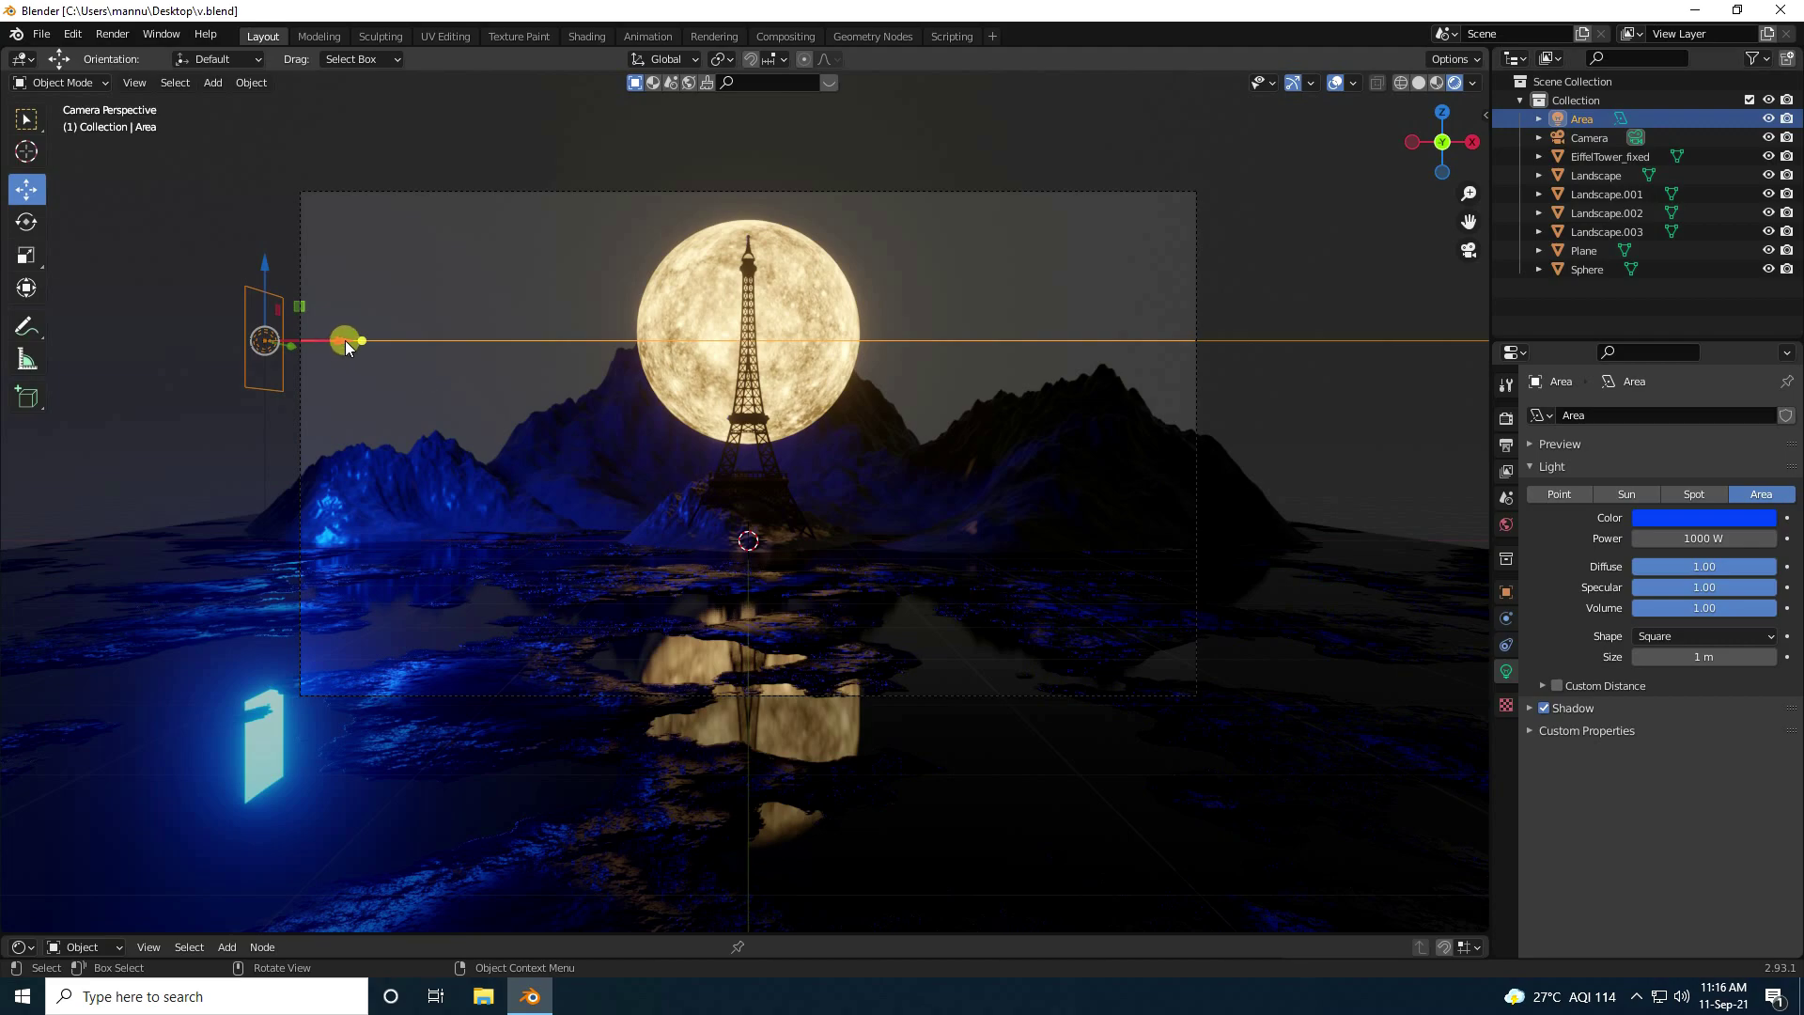
# Duplicate the Area light, place the copy on the right, and turn it toward the tower
pyautogui.hotkey('ctrl', 'c')
pyautogui.hotkey('ctrl', 'v')
pyautogui.press('g')
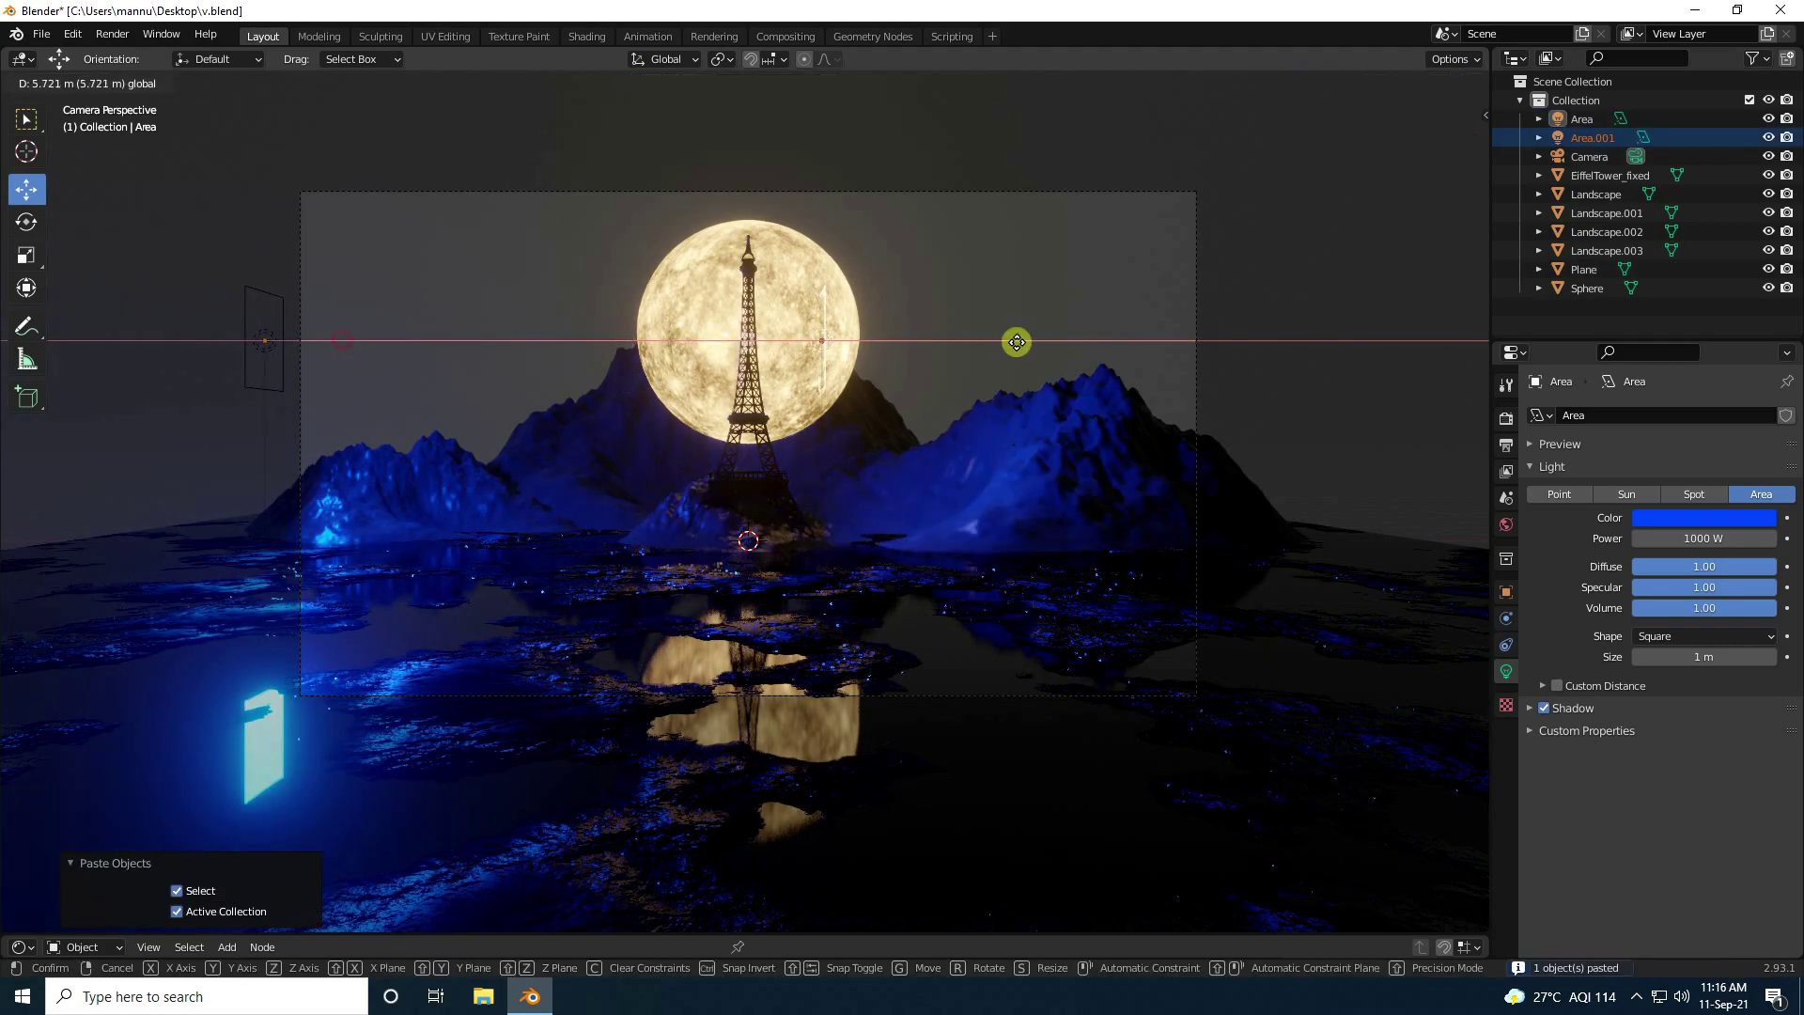
pyautogui.click(1301, 342)
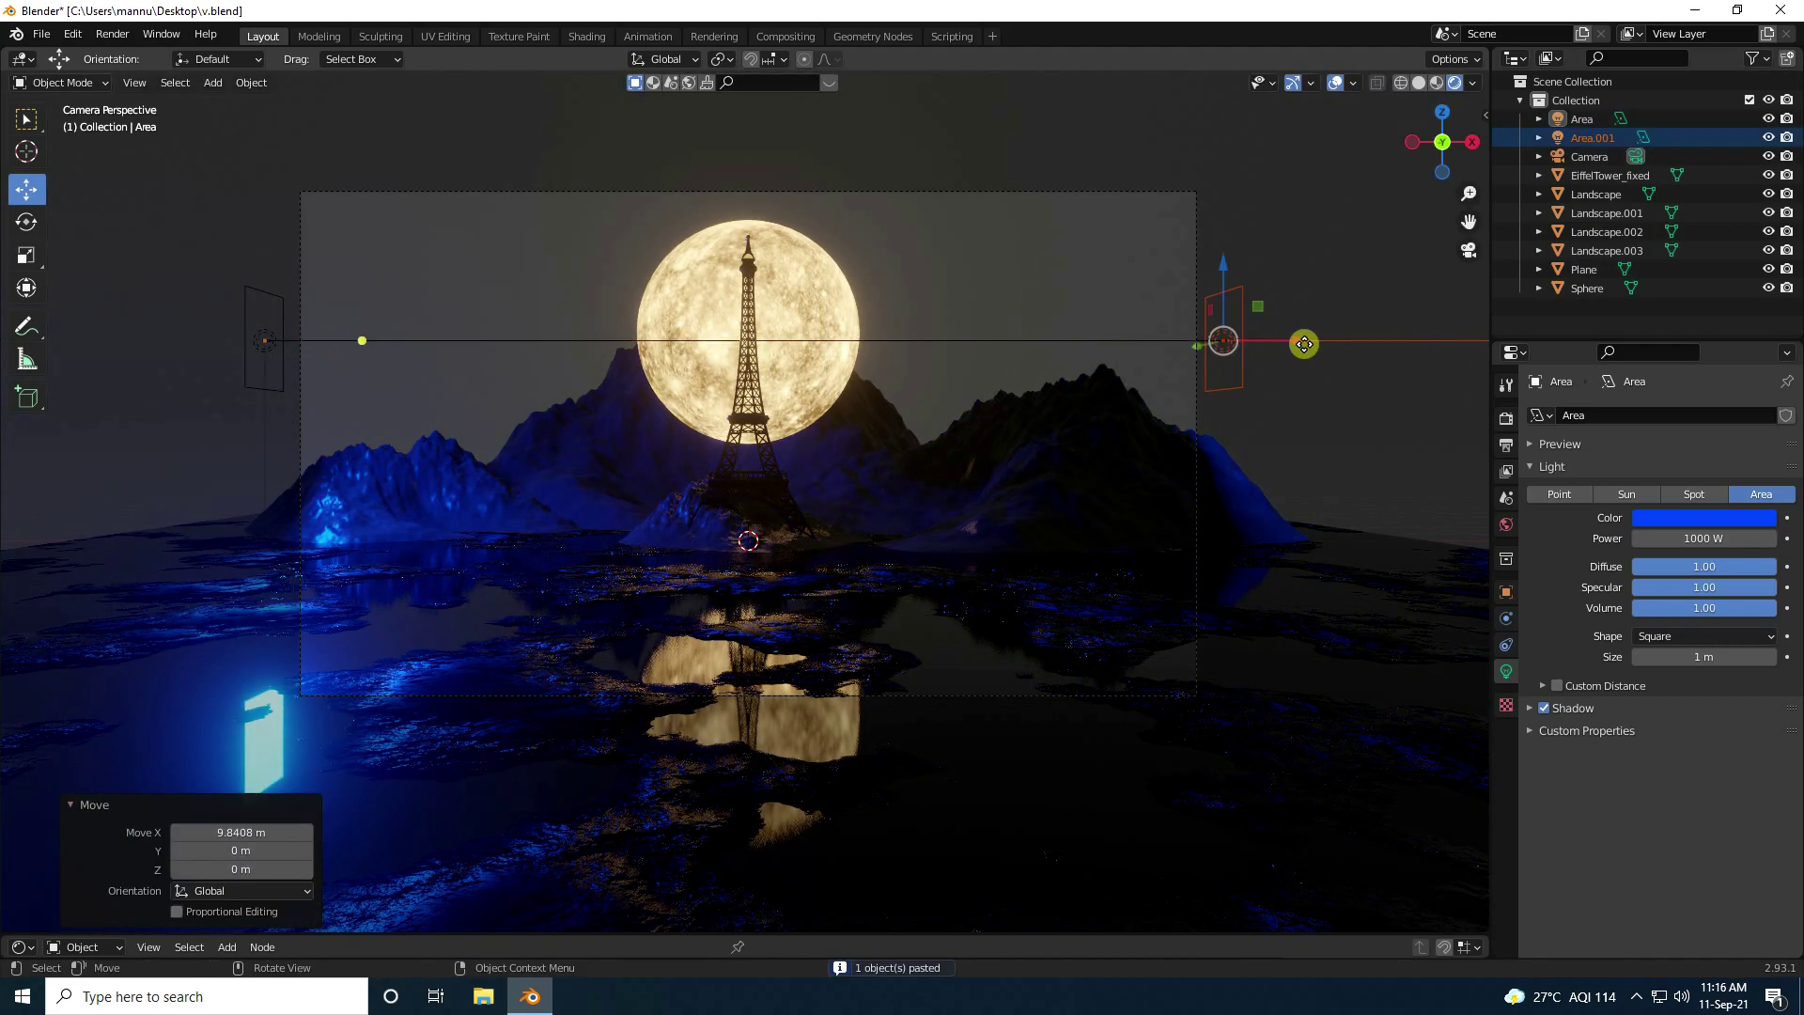
pyautogui.click(26, 223)
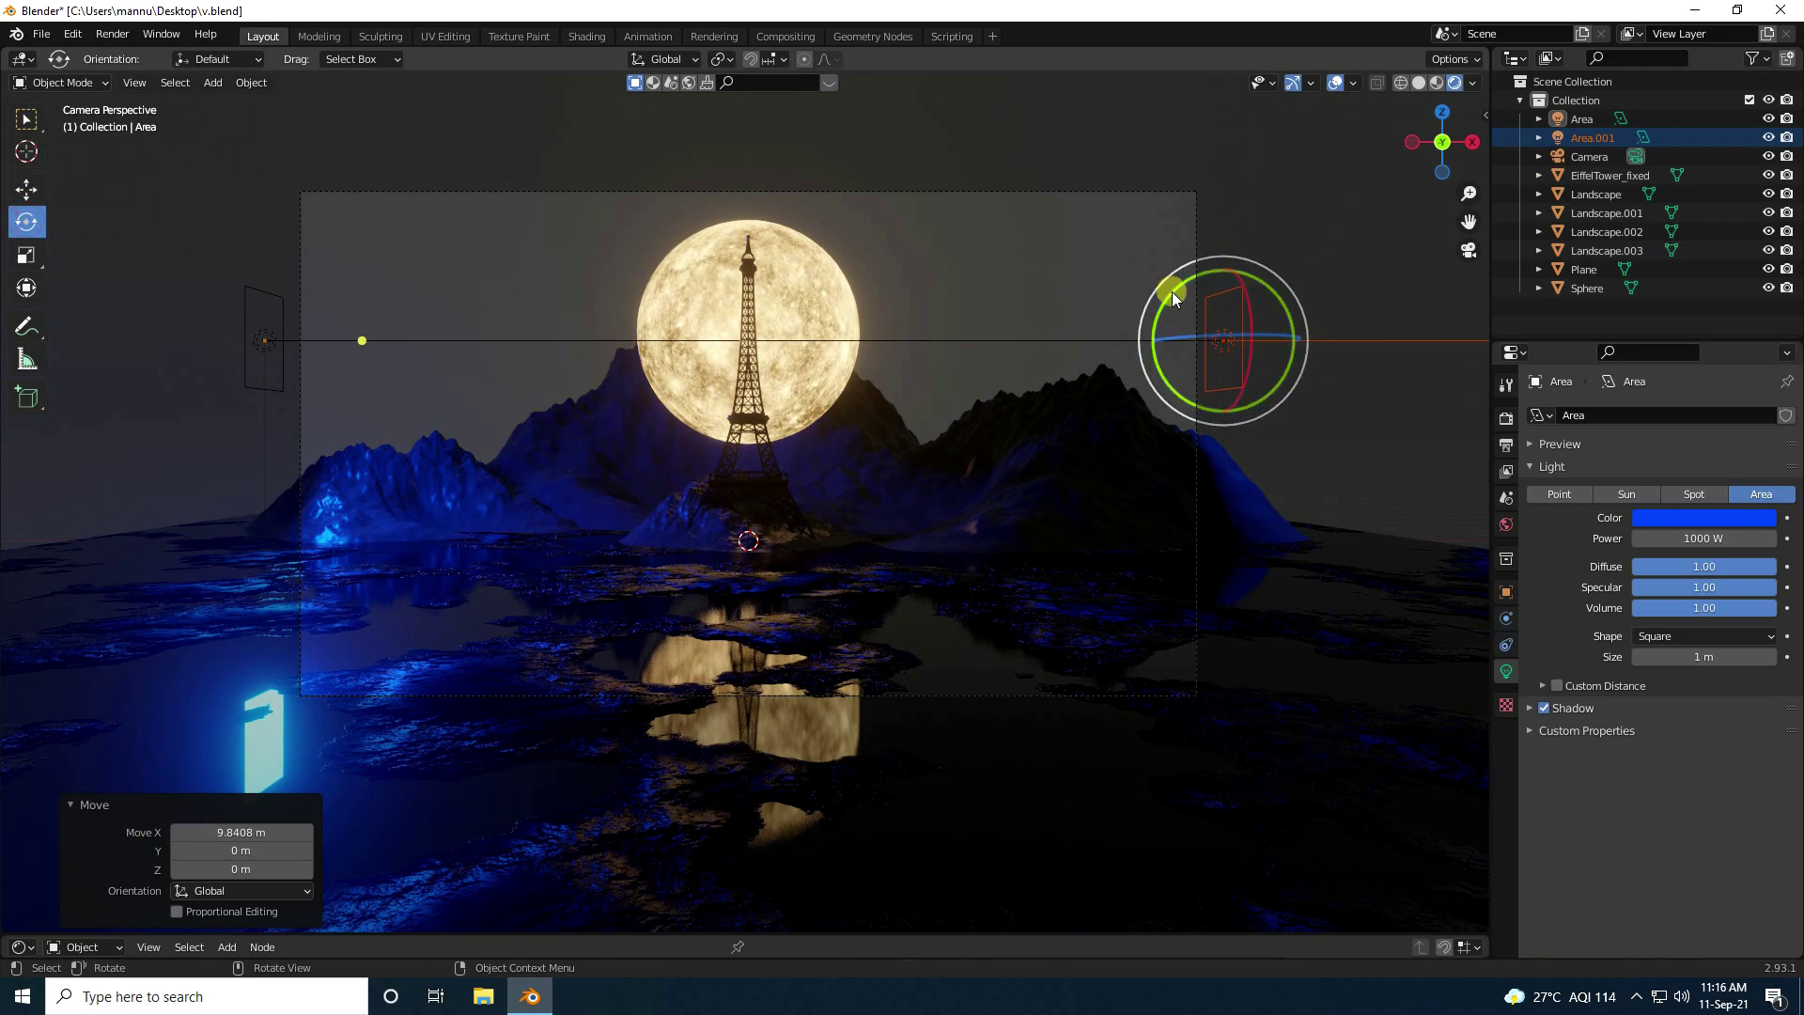
pyautogui.moveTo(1171, 291); pyautogui.dragTo(1259, 389)
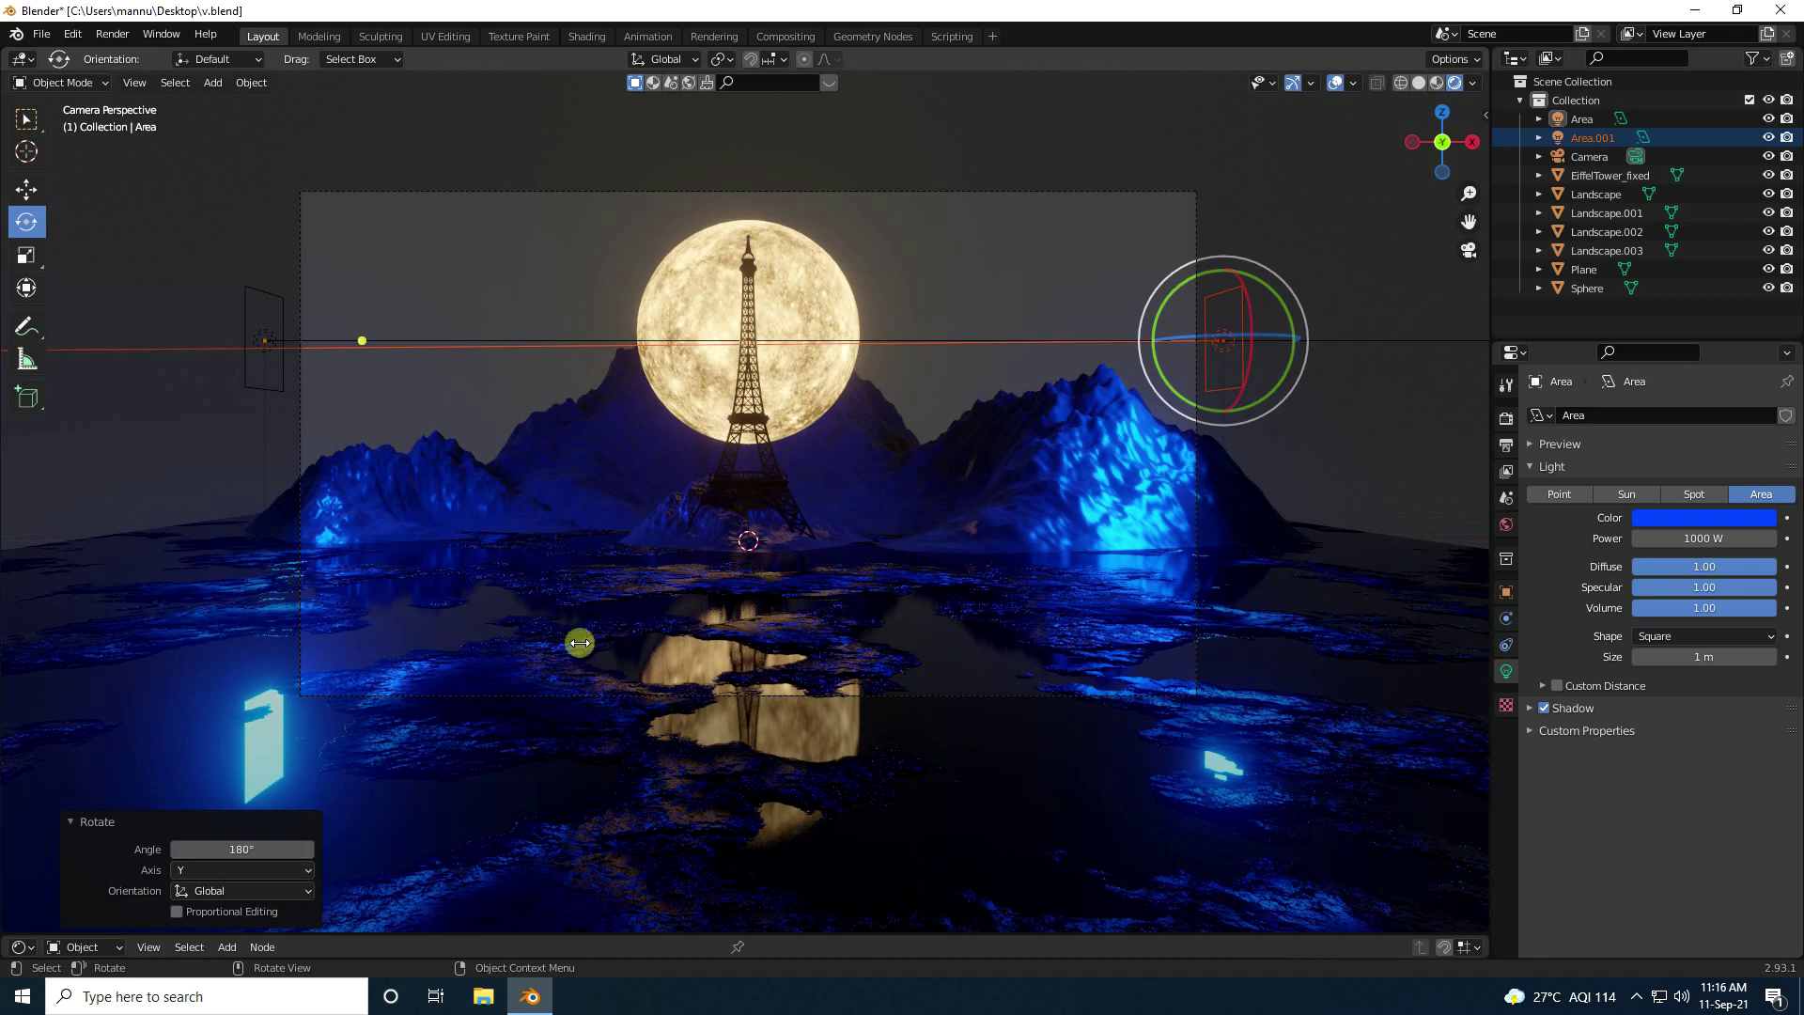
# Set both Area and Area.001 light sizes to 2 m
pyautogui.click(1697, 655)
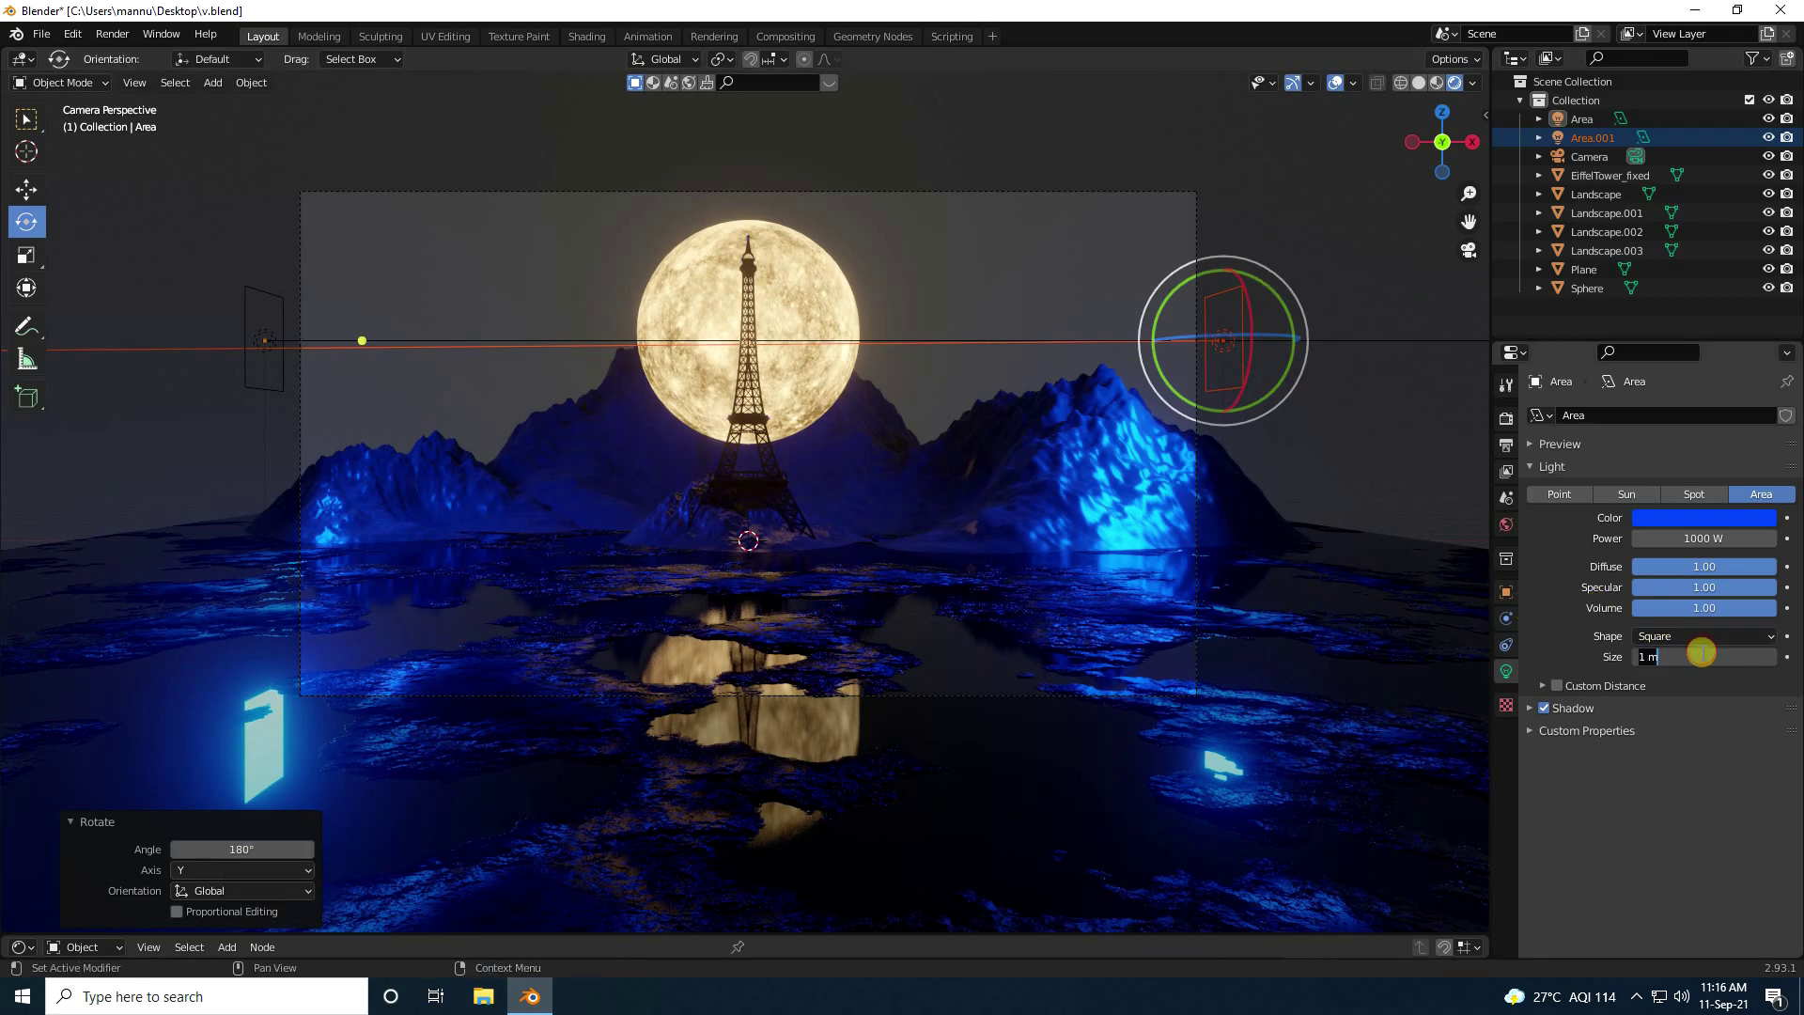
pyautogui.write('2')
pyautogui.press('Return')
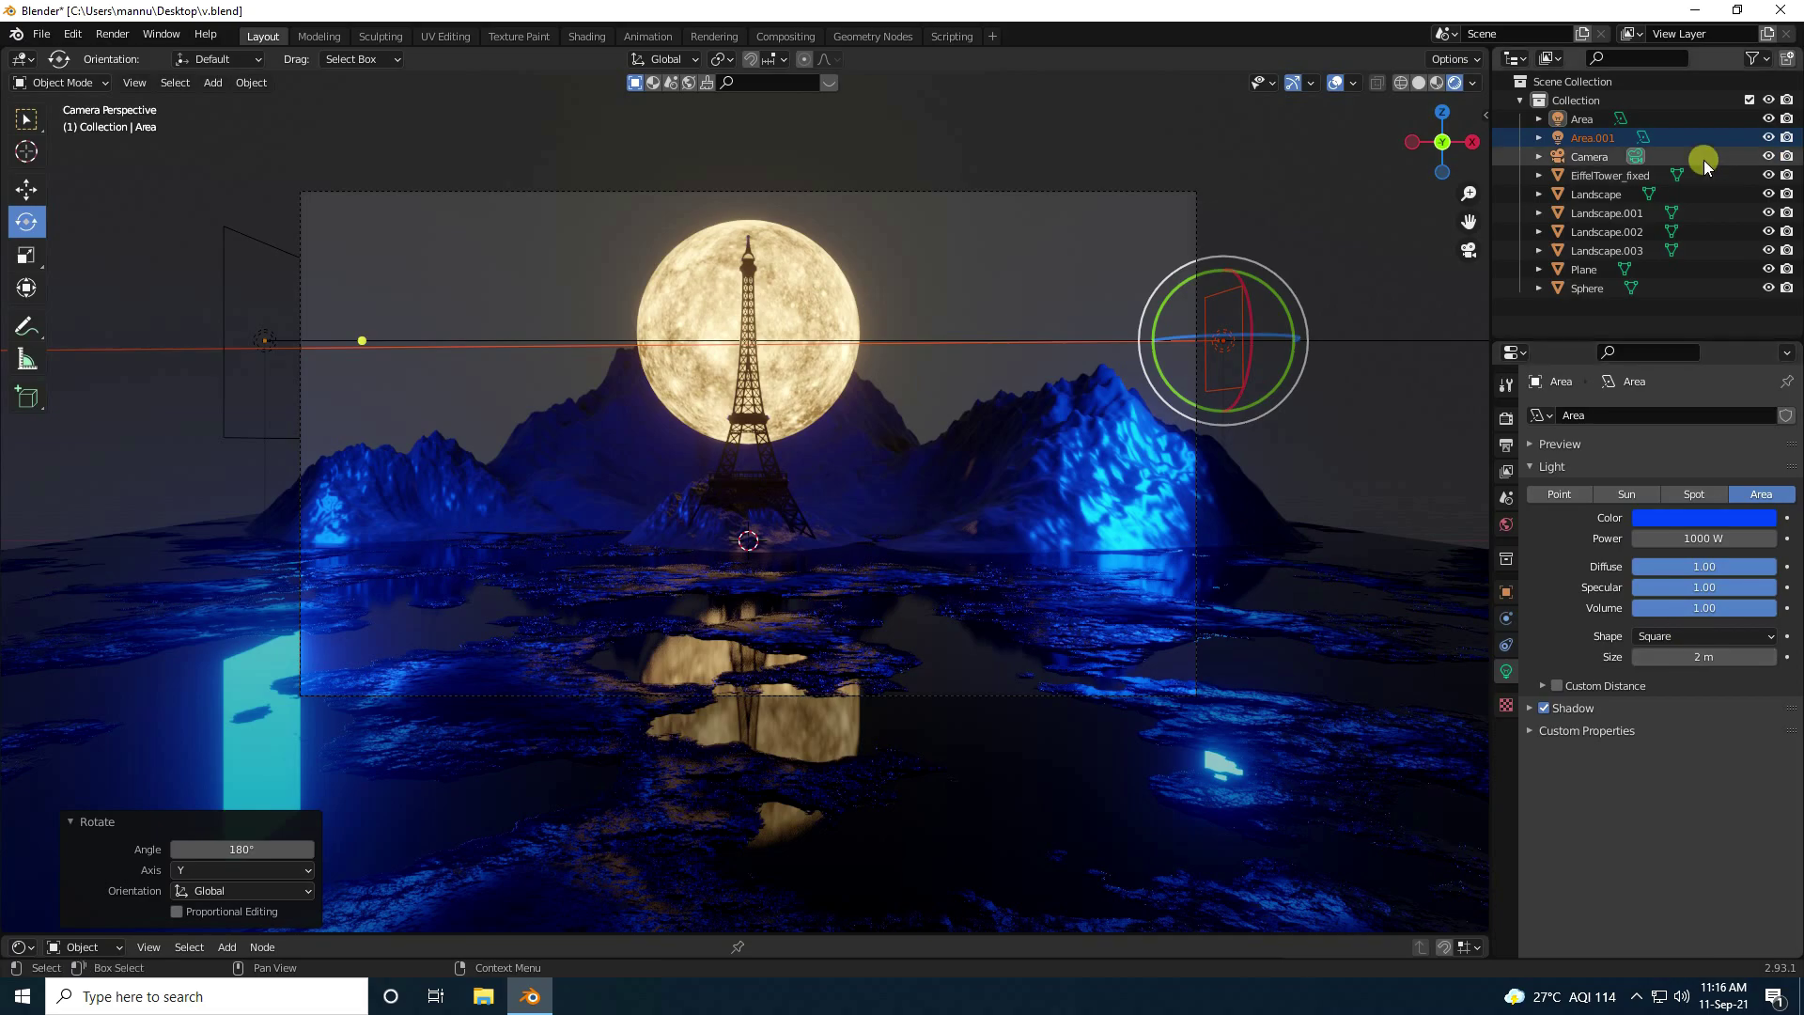
pyautogui.click(1691, 118)
pyautogui.click(1712, 655)
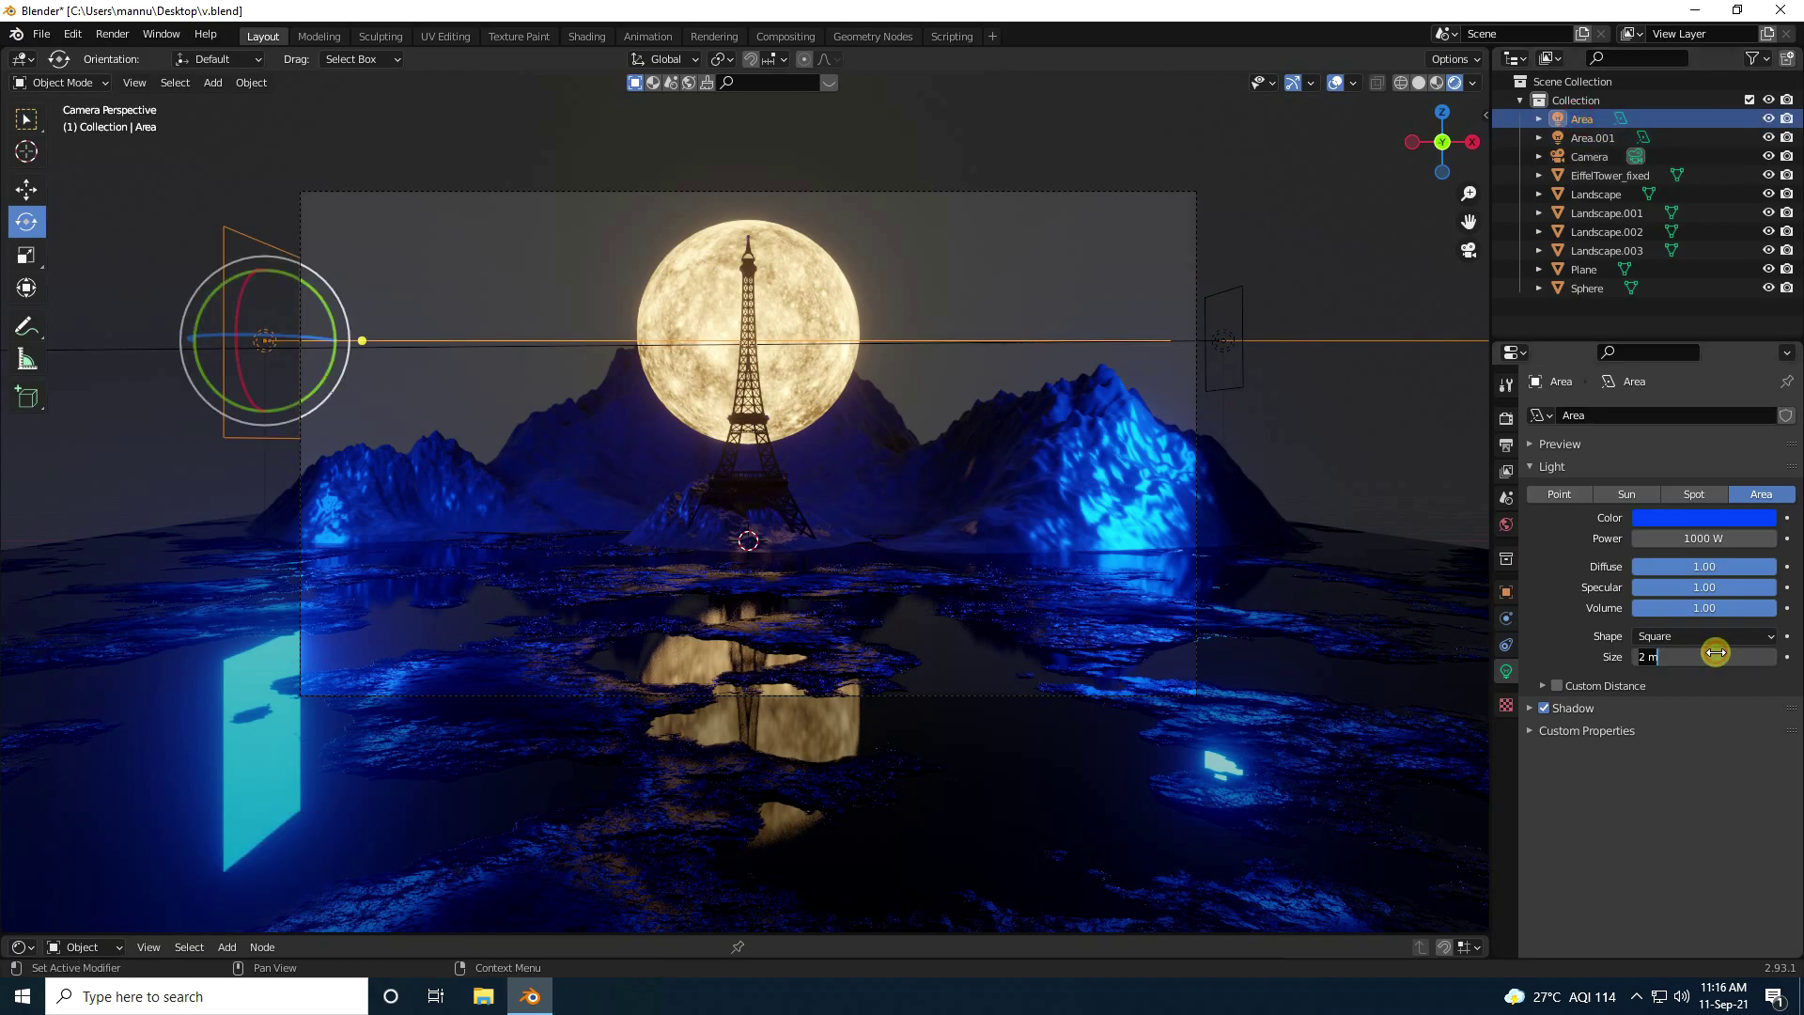
pyautogui.press('Return')
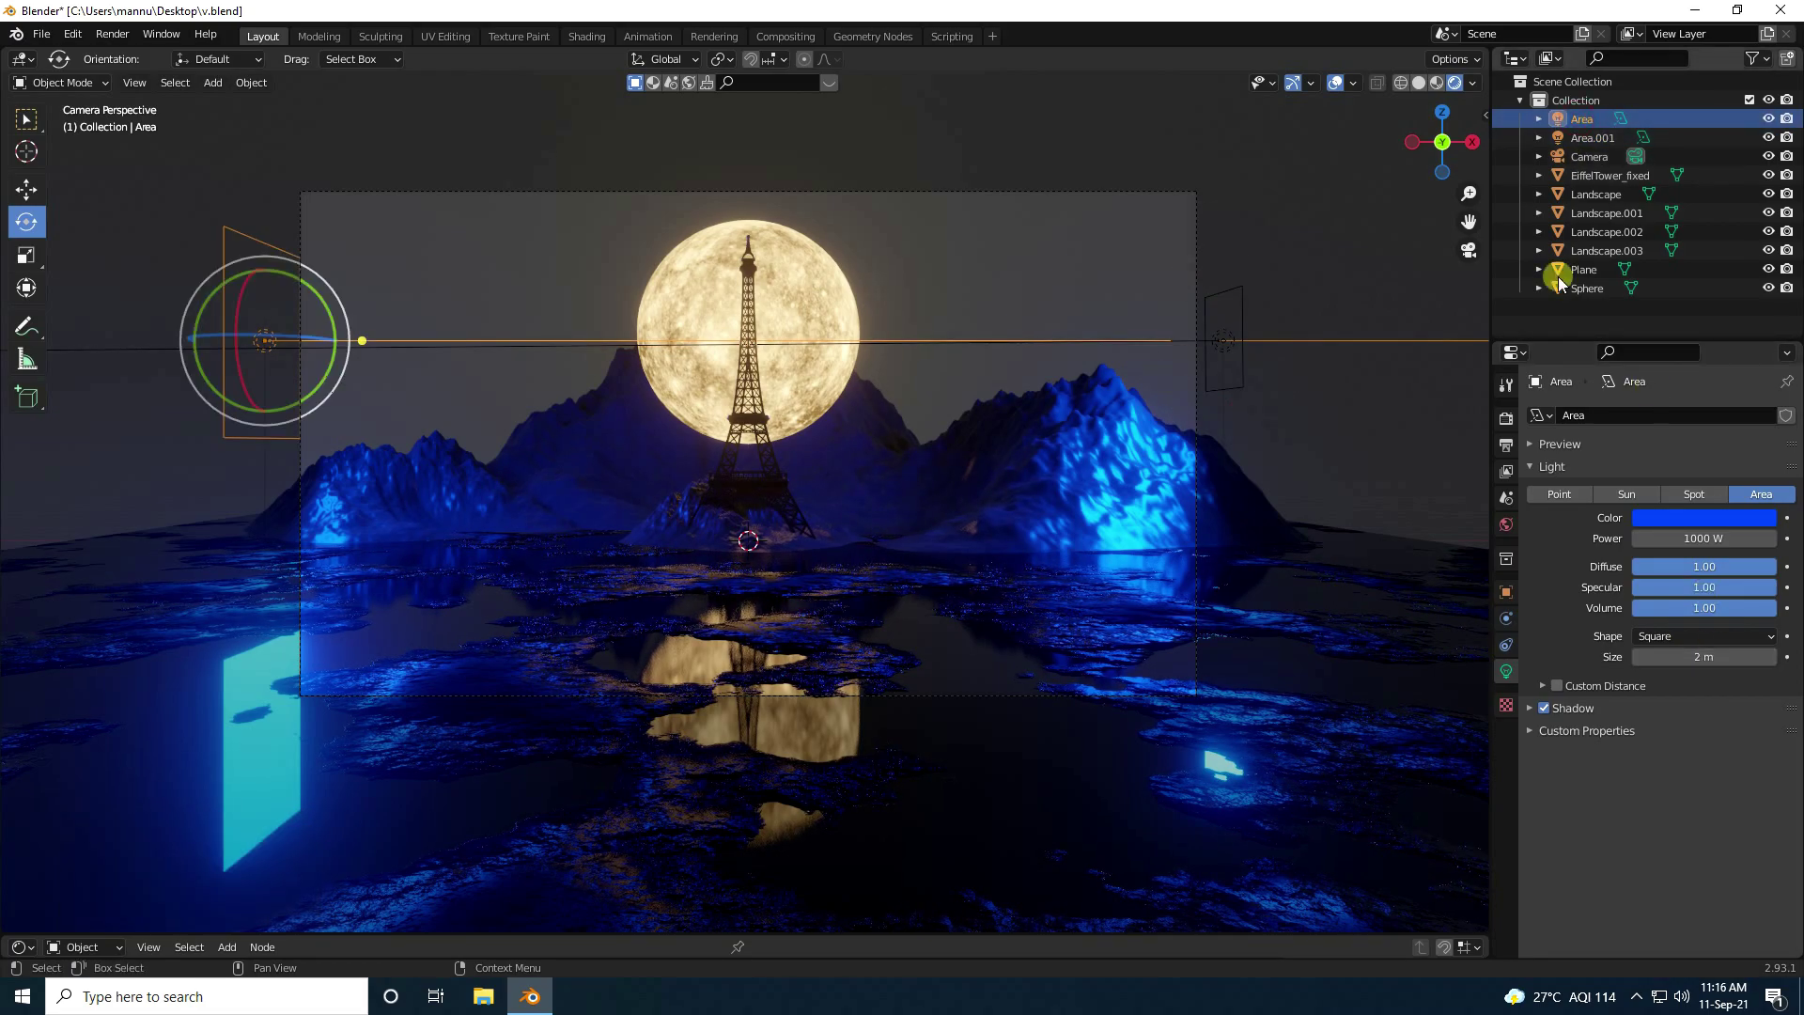
pyautogui.click(1588, 138)
pyautogui.click(1712, 661)
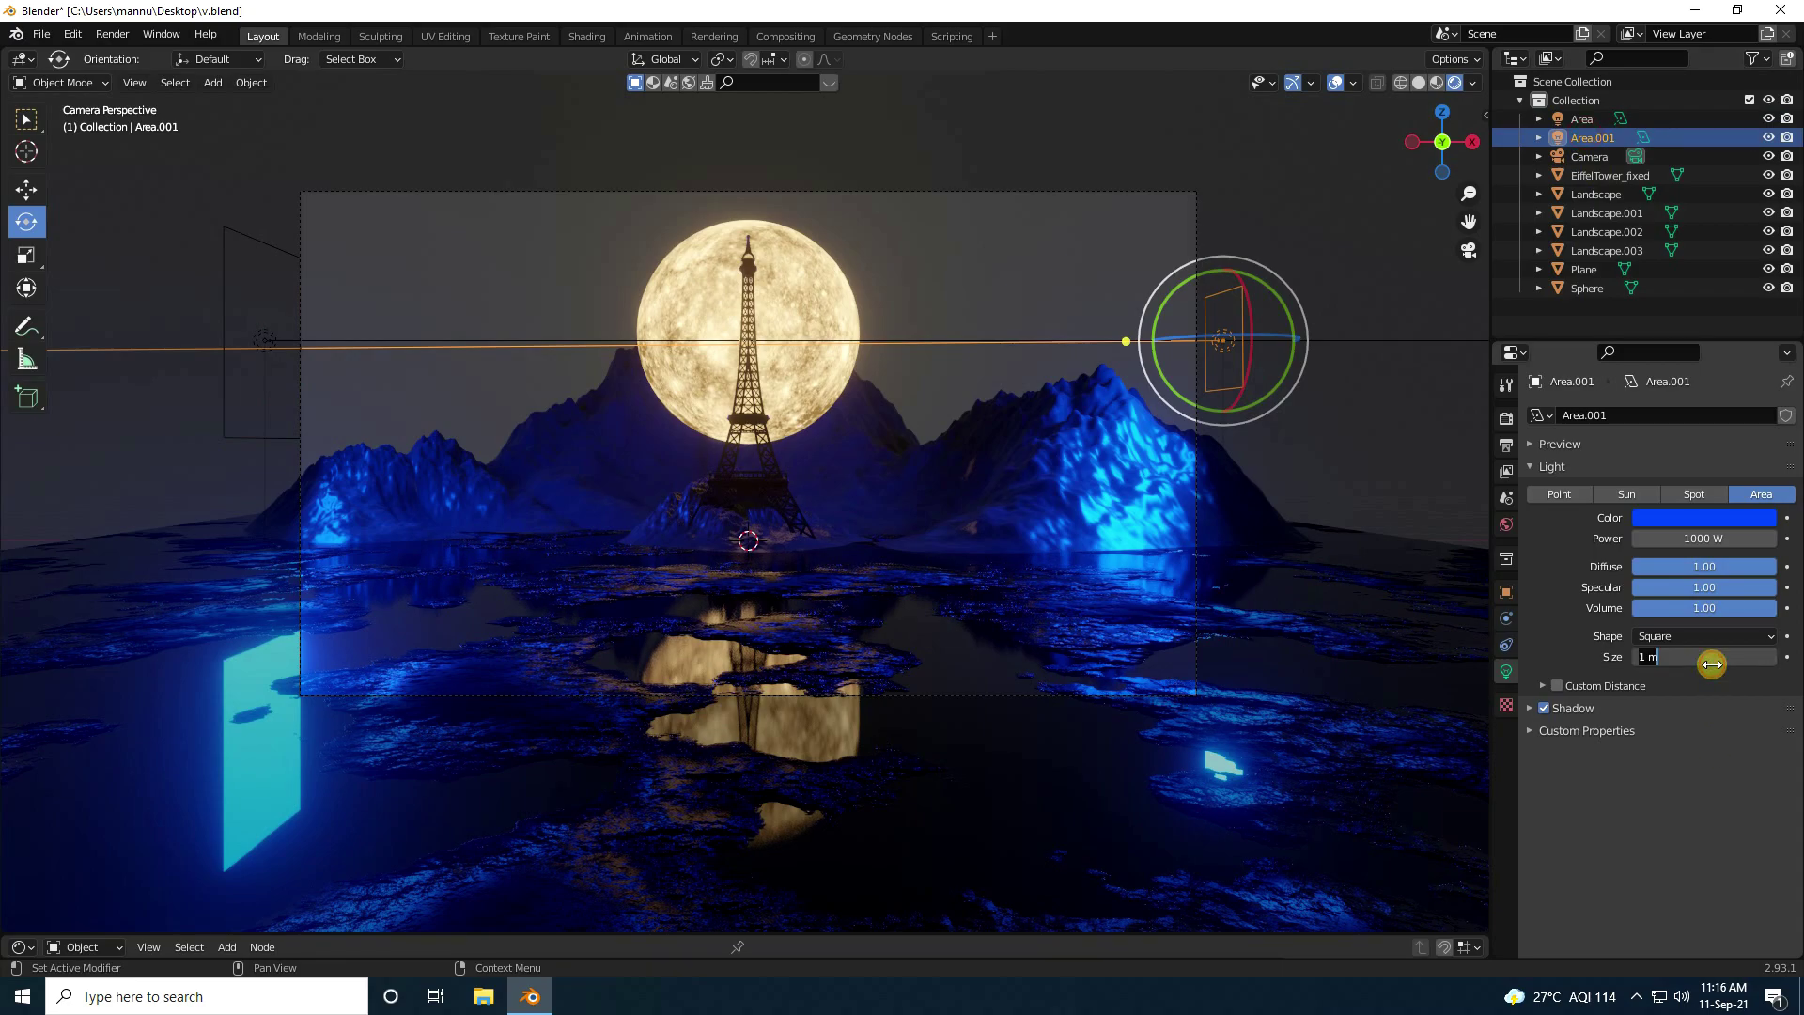
pyautogui.write('2')
pyautogui.press('Return')
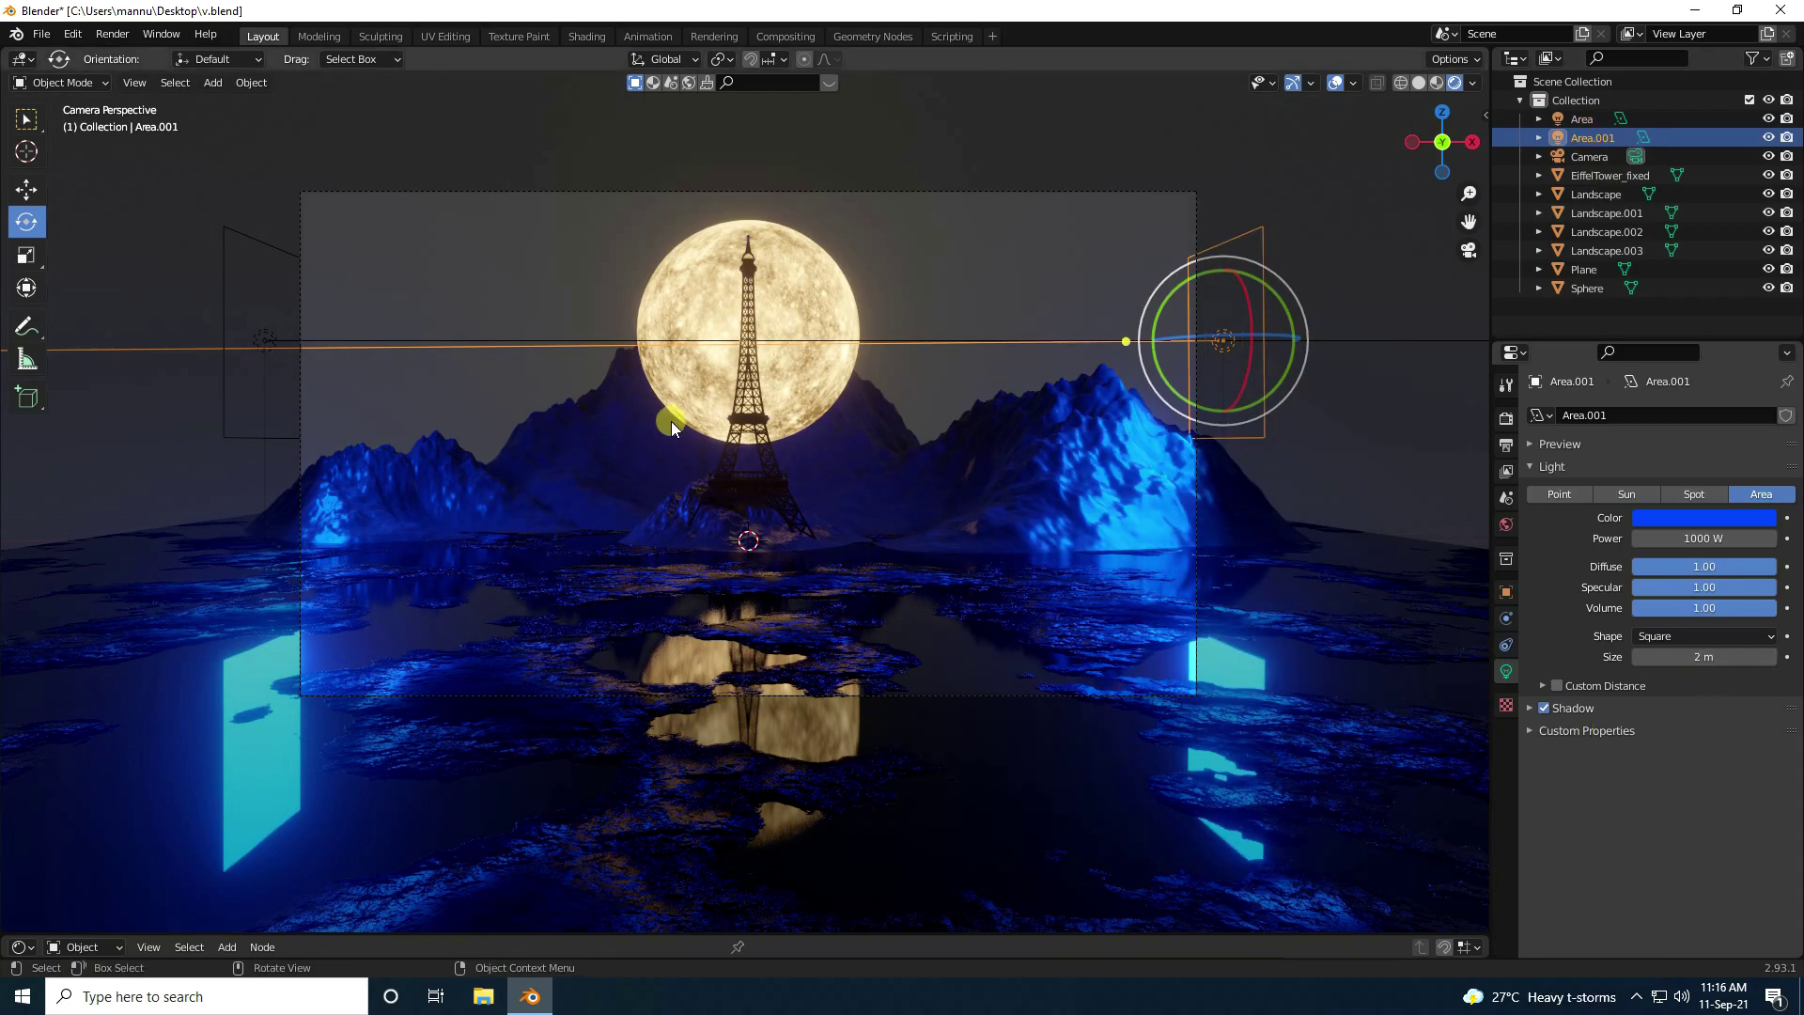
pyautogui.click(415, 275)
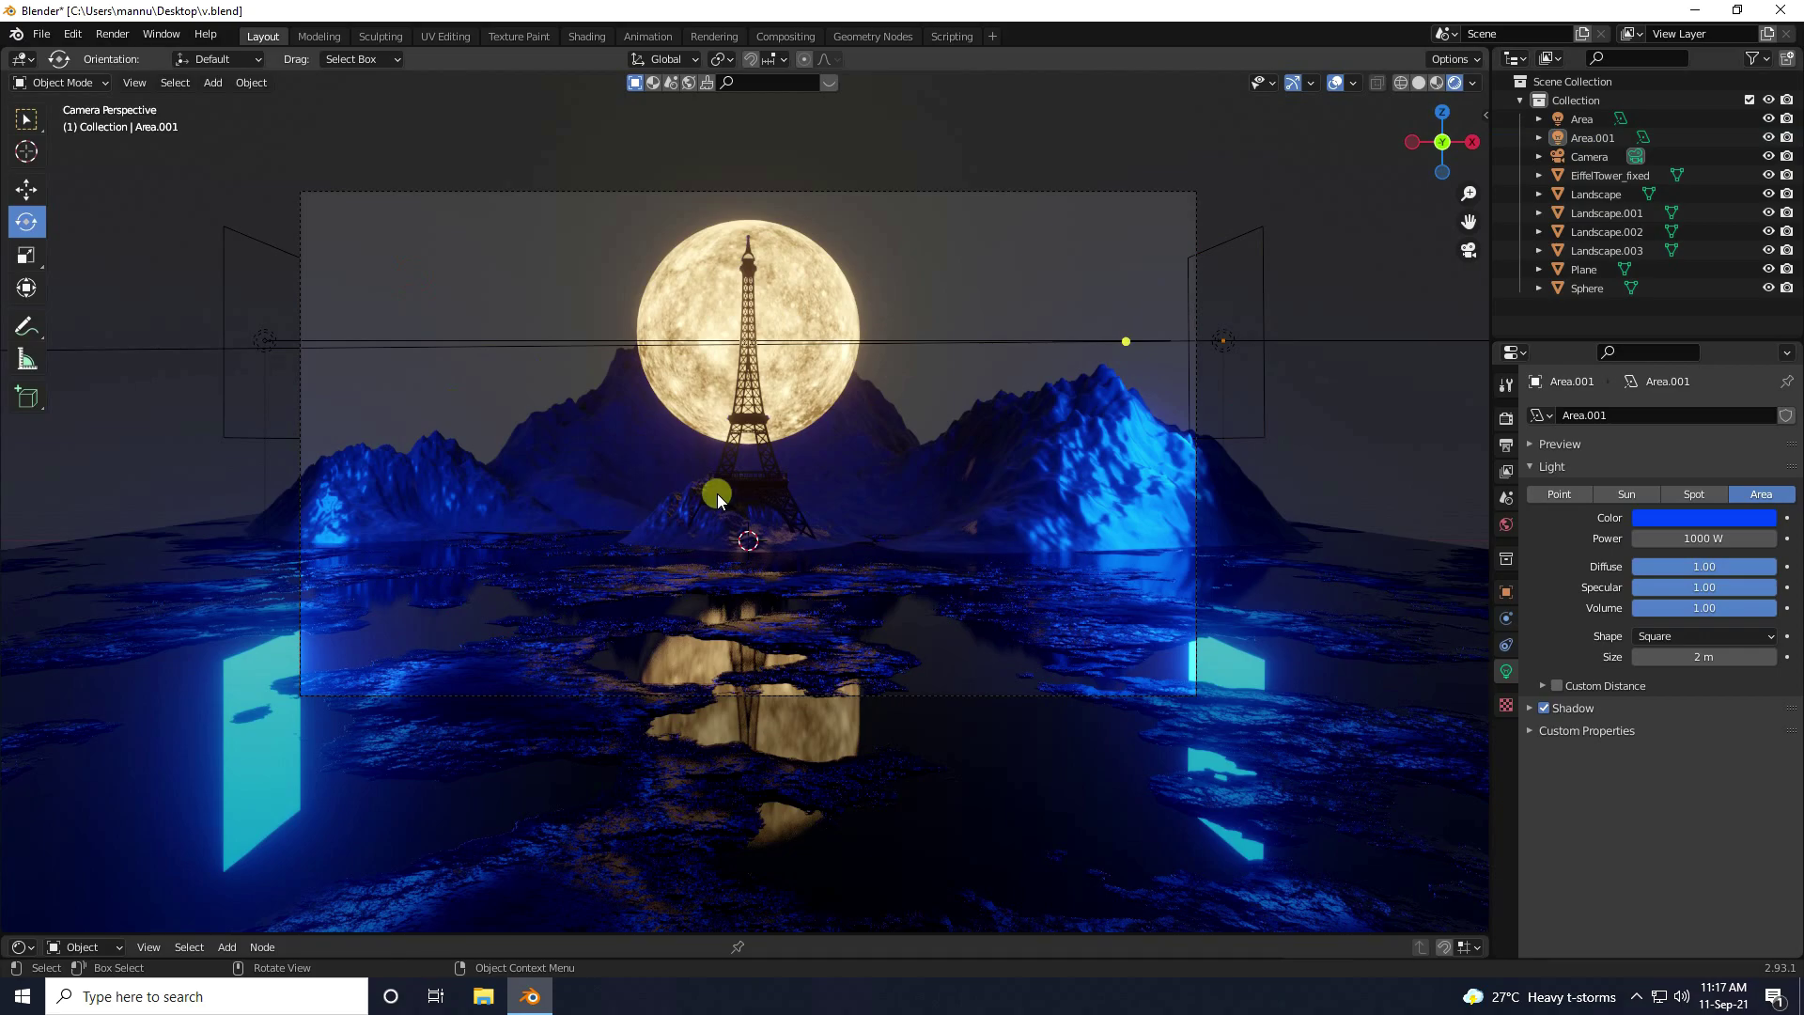
# Darken the World background colour to black
pyautogui.click(1507, 524)
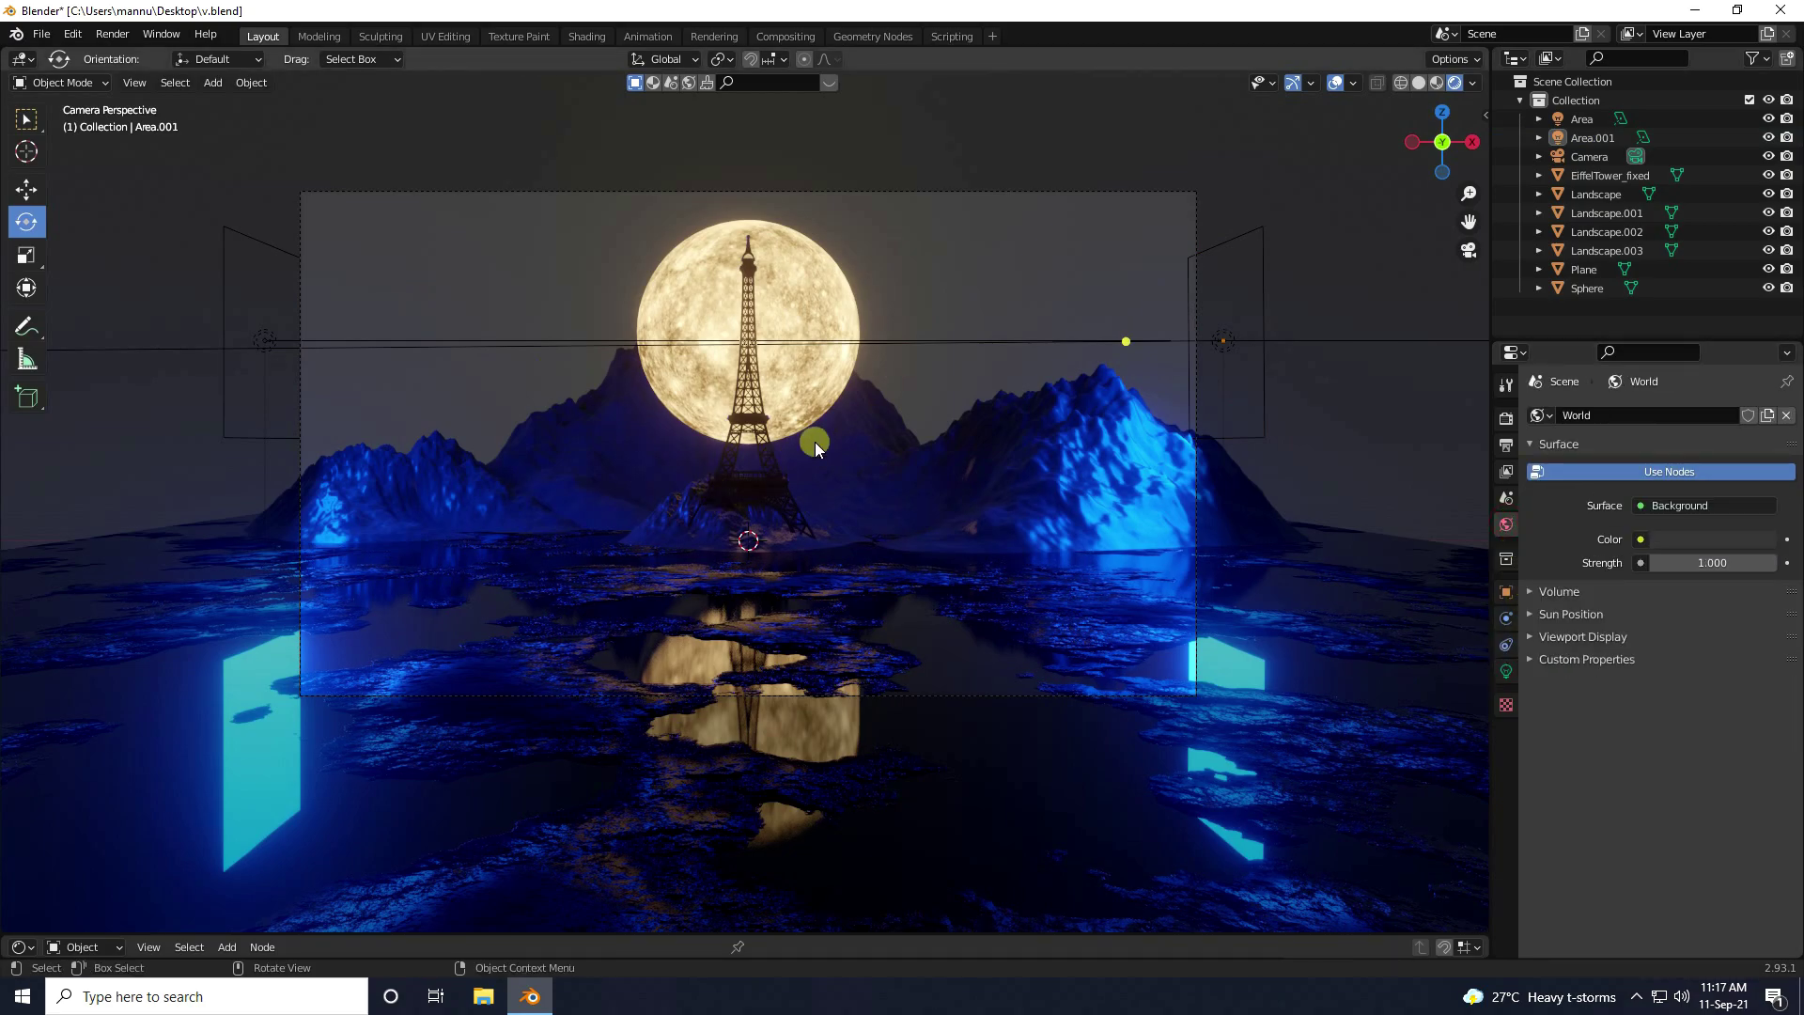
pyautogui.click(1703, 547)
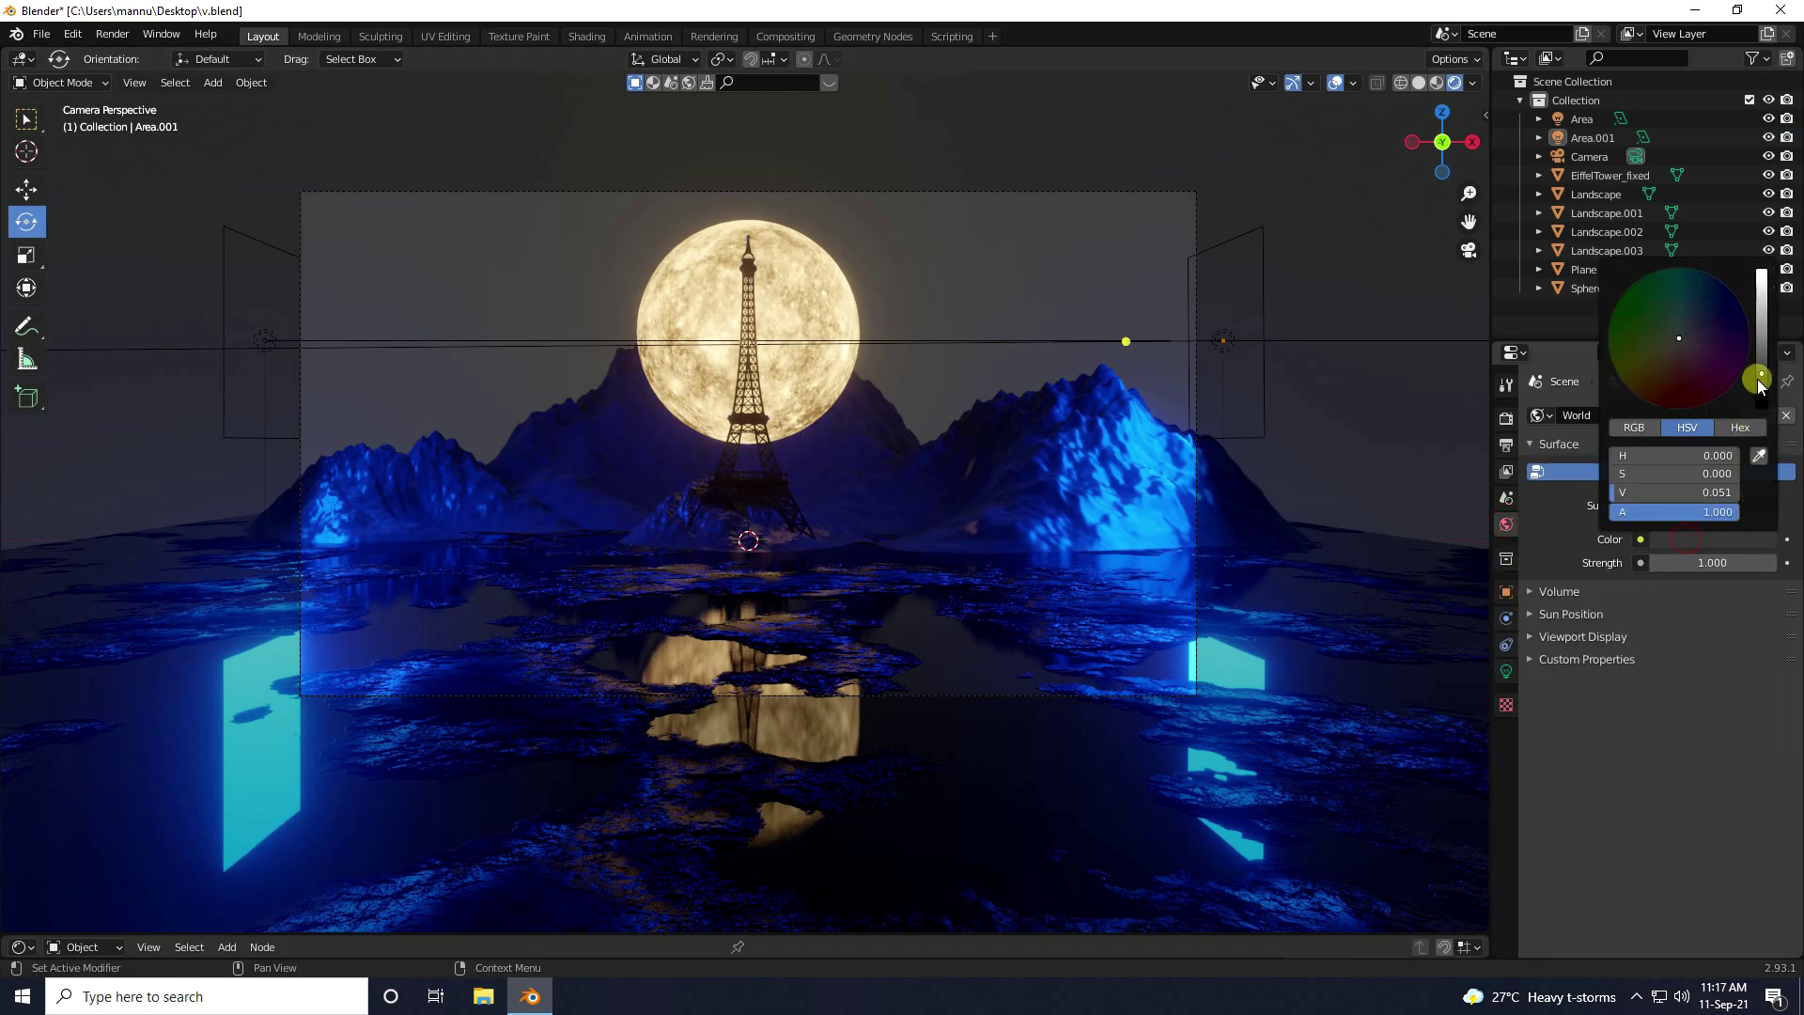
pyautogui.moveTo(1765, 390); pyautogui.dragTo(1763, 432)
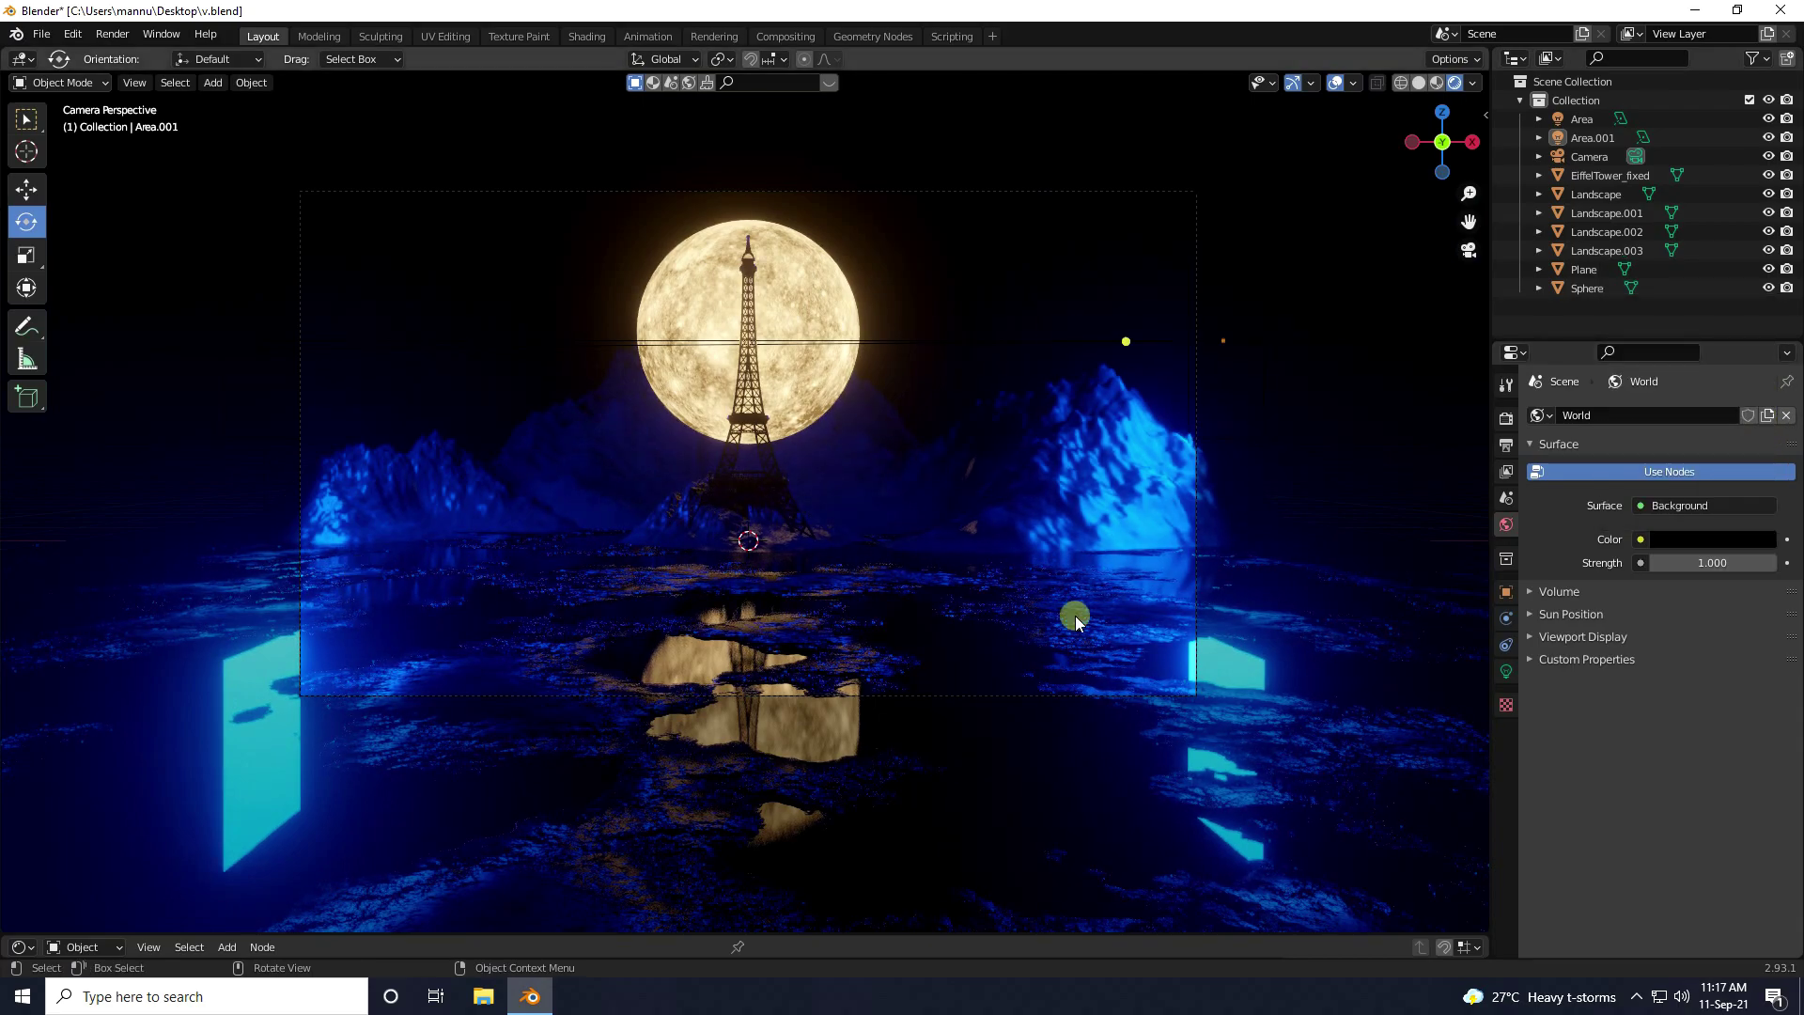
pyautogui.click(480, 291)
pyautogui.click(212, 83)
# Add a plane, raise it, and stand it upright with a 90° X rotation
pyautogui.moveTo(239, 103)
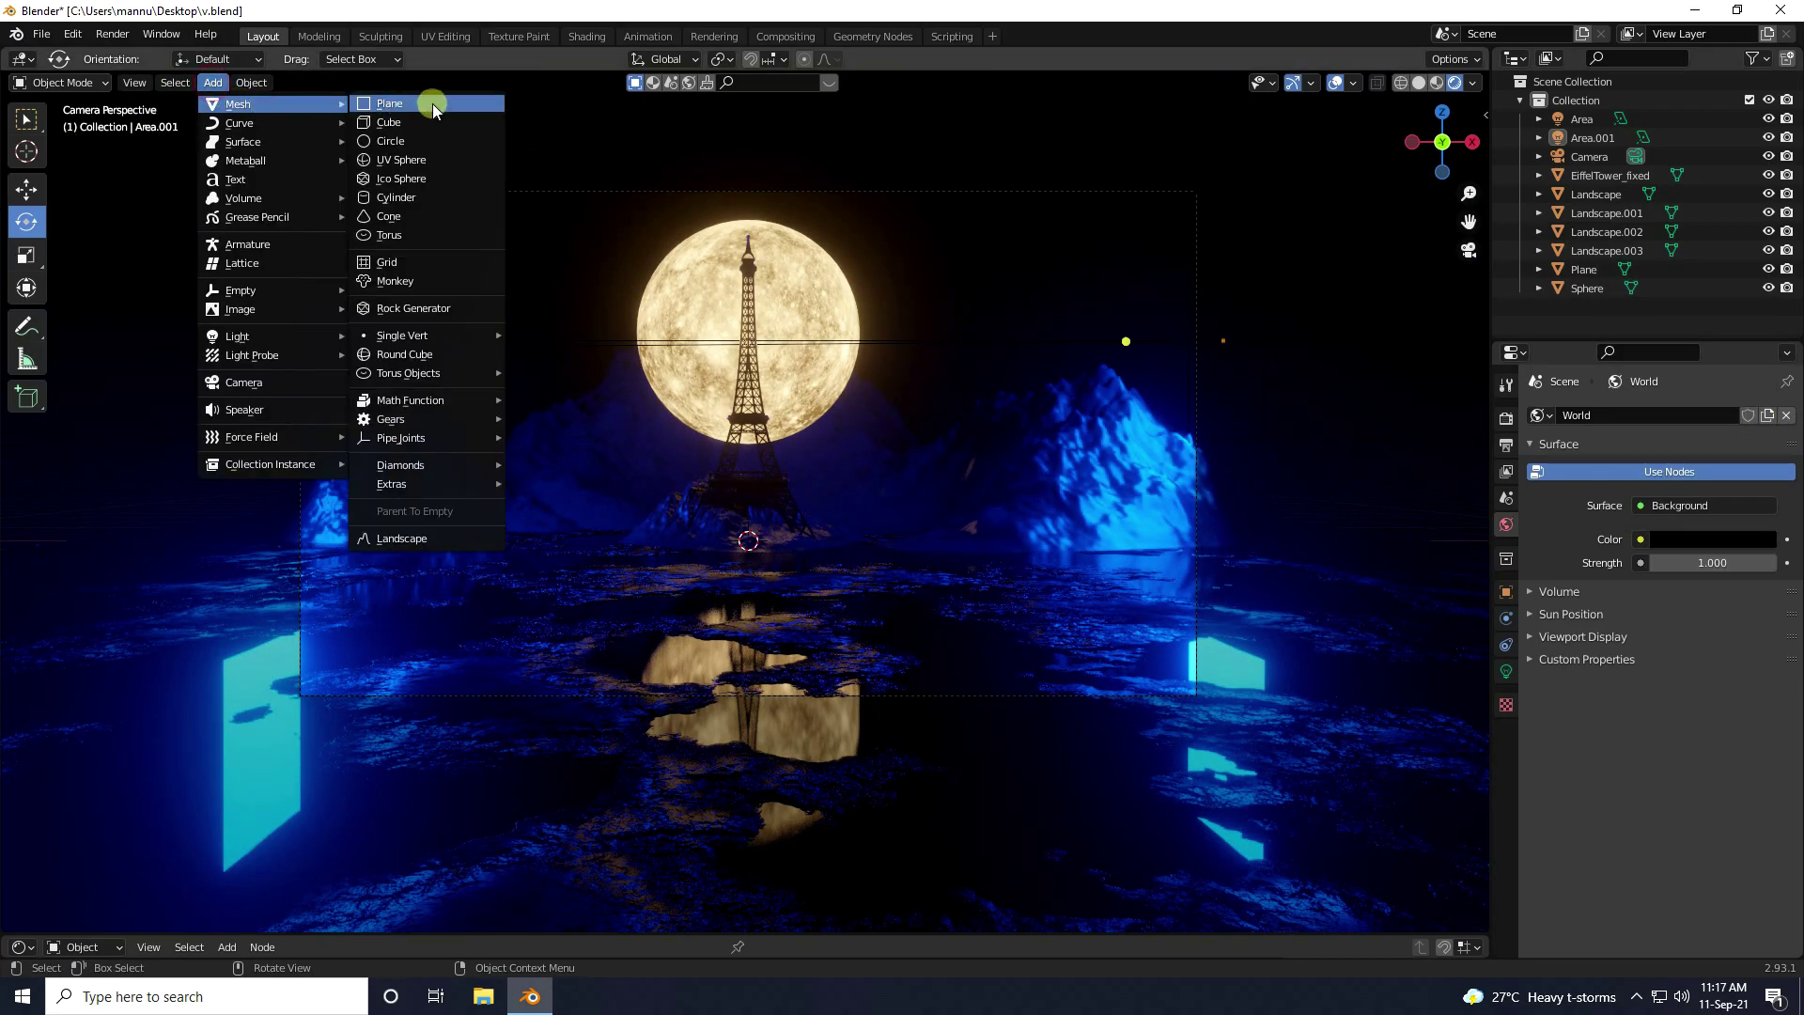
pyautogui.click(432, 103)
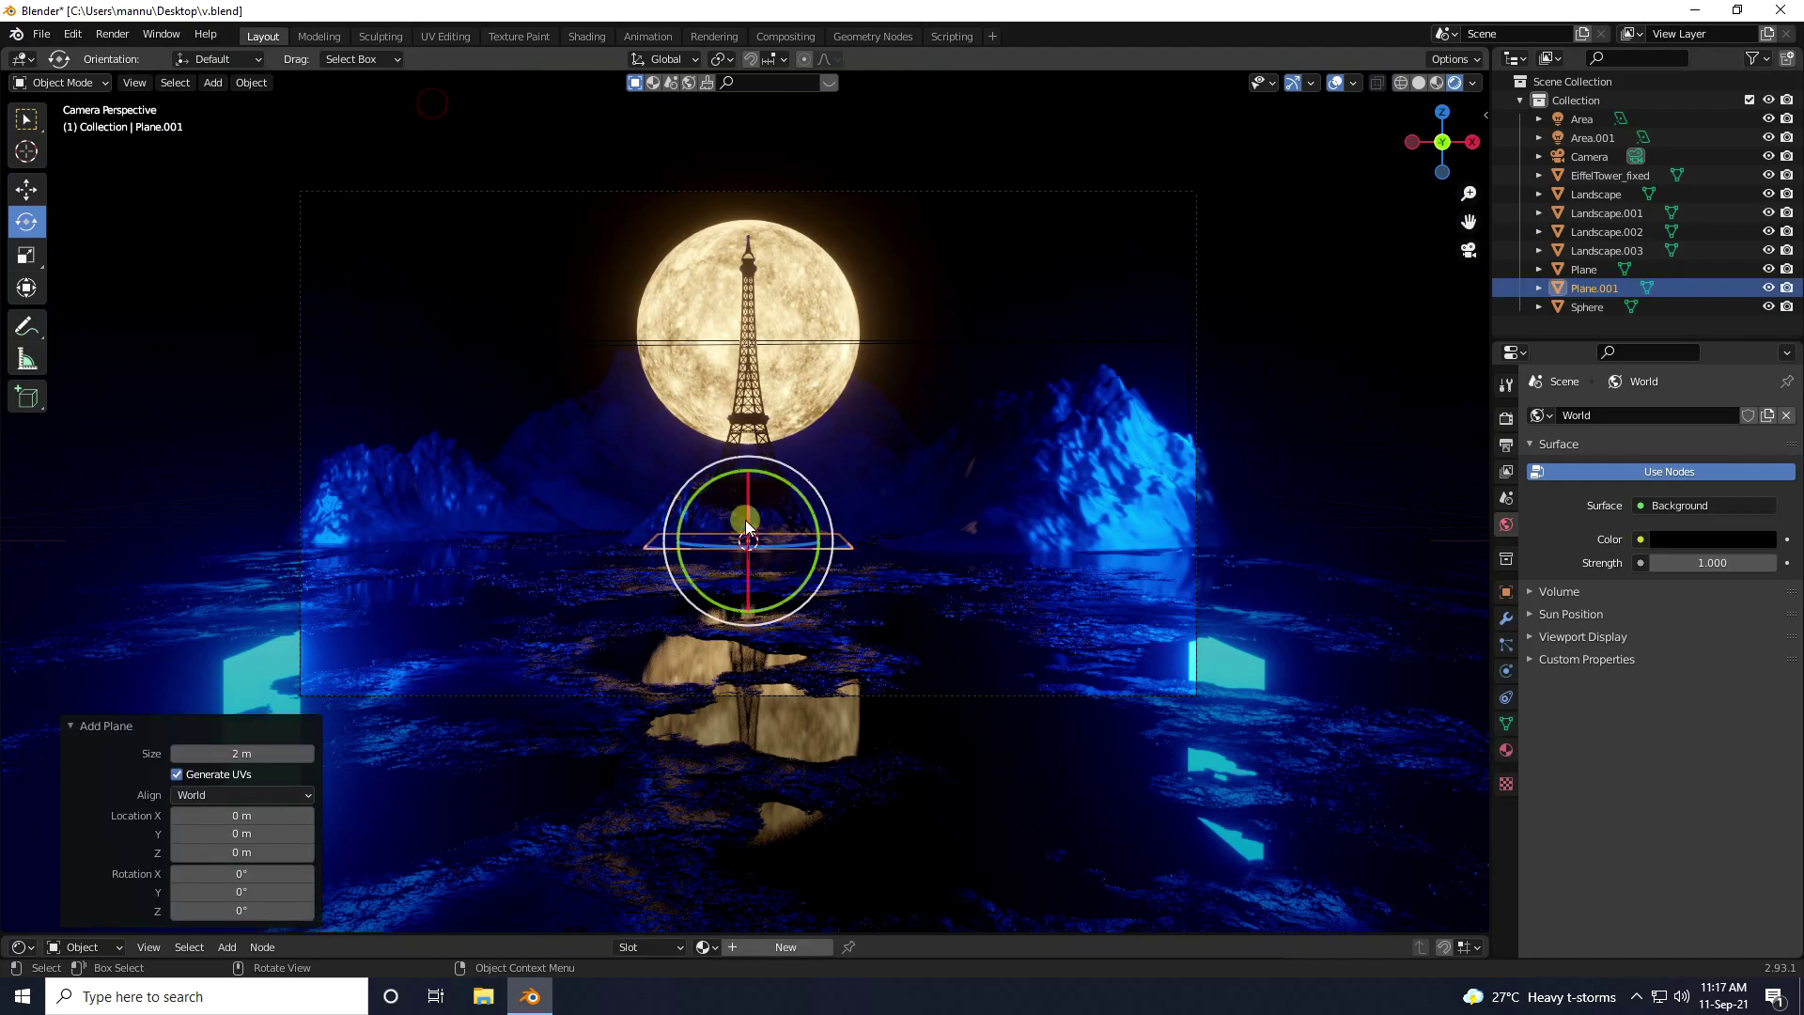
pyautogui.click(26, 189)
pyautogui.moveTo(748, 461); pyautogui.dragTo(267, 341)
pyautogui.click(27, 222)
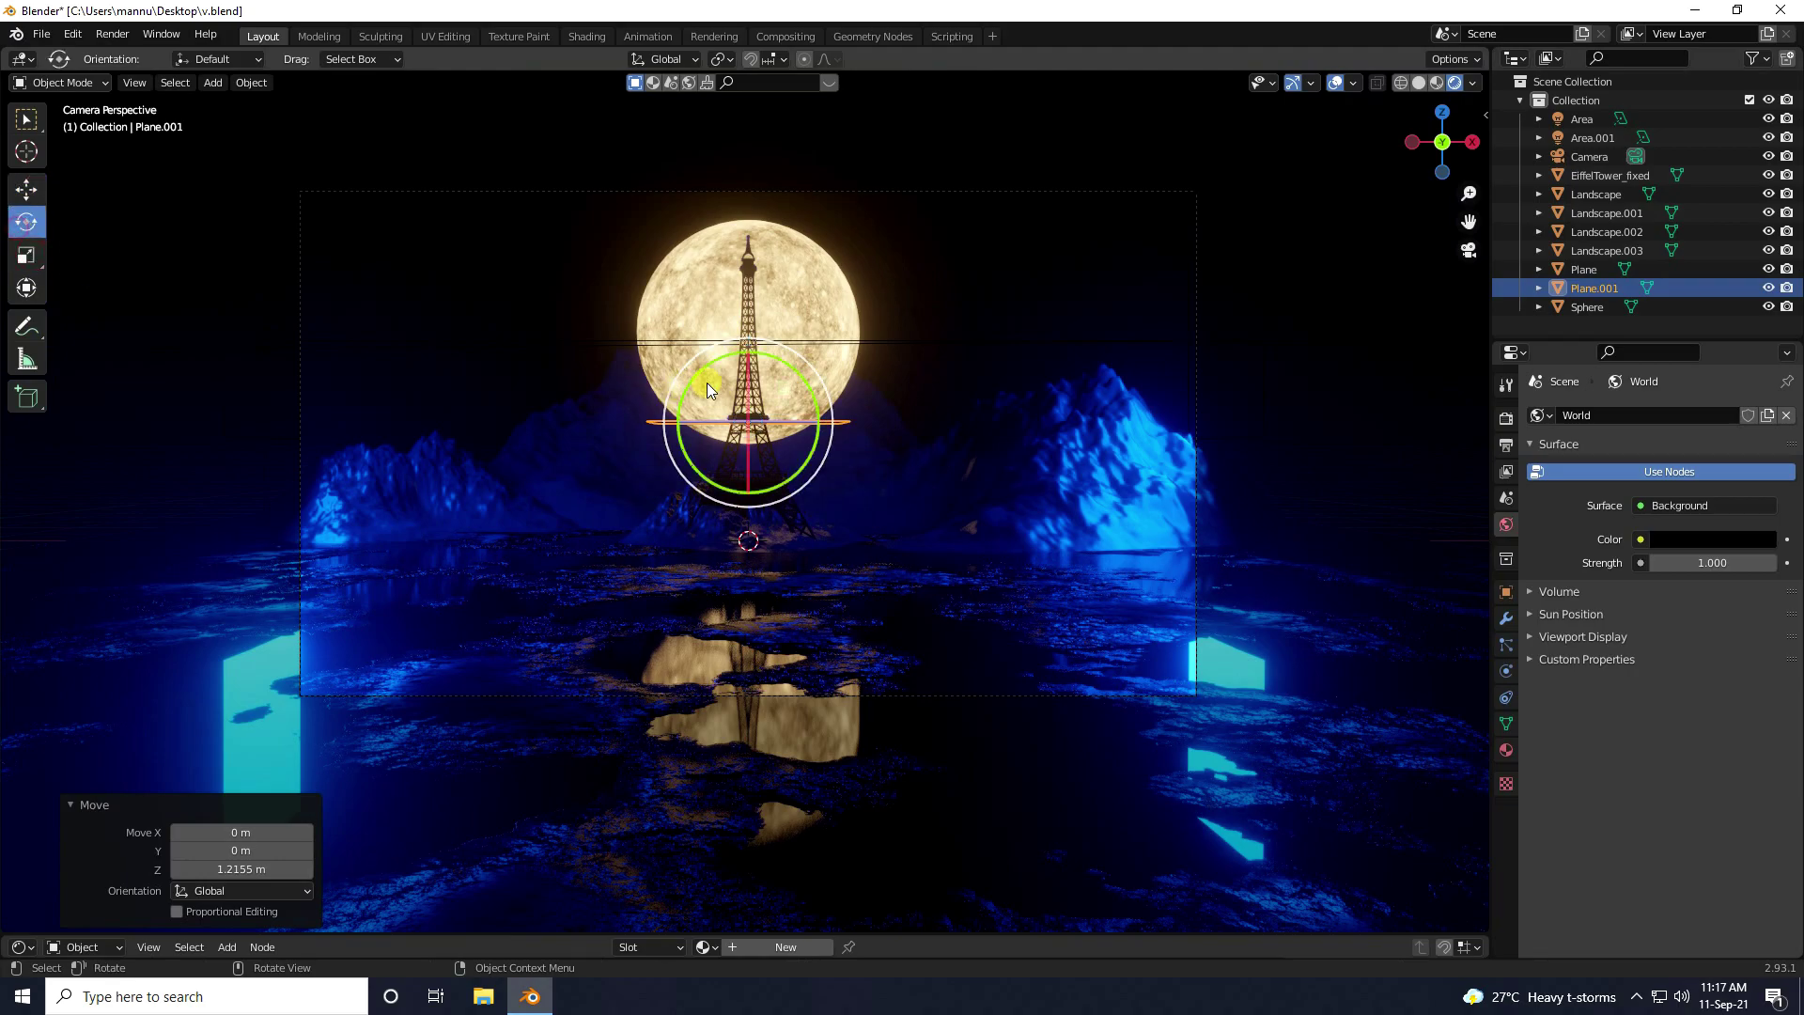
pyautogui.moveTo(750, 372); pyautogui.dragTo(757, 449)
pyautogui.click(262, 846)
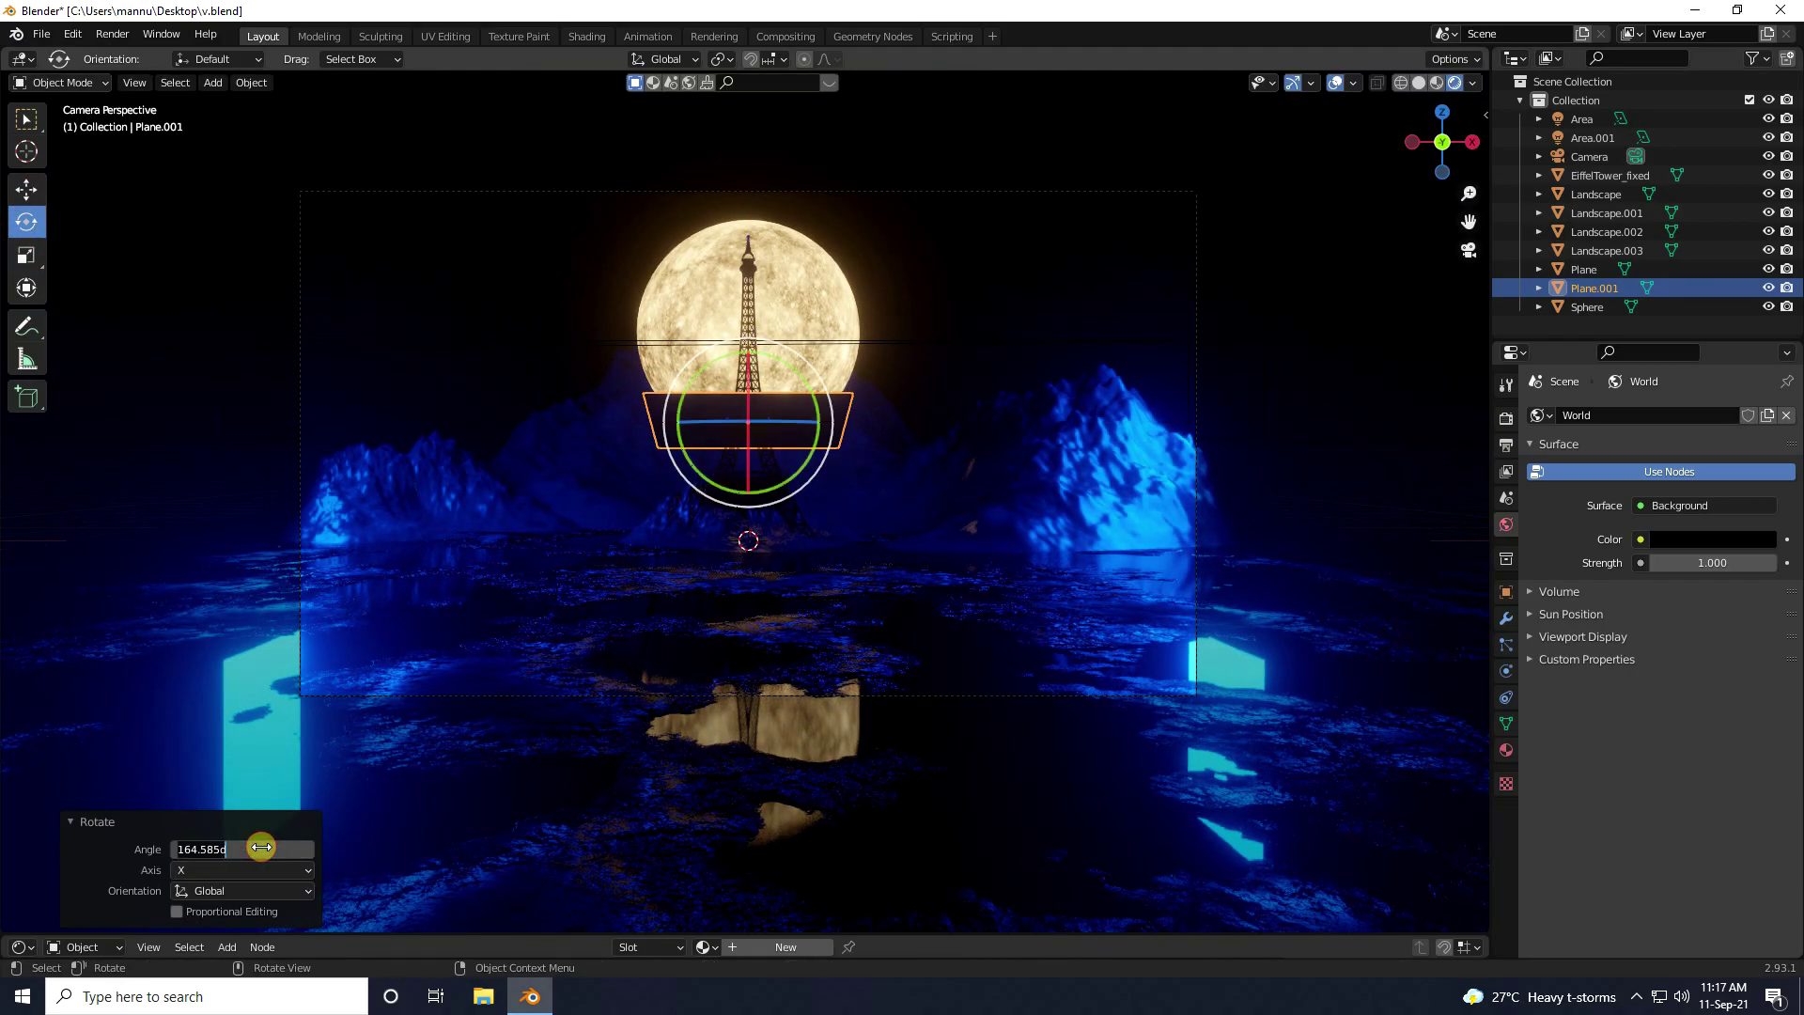
pyautogui.press('Return')
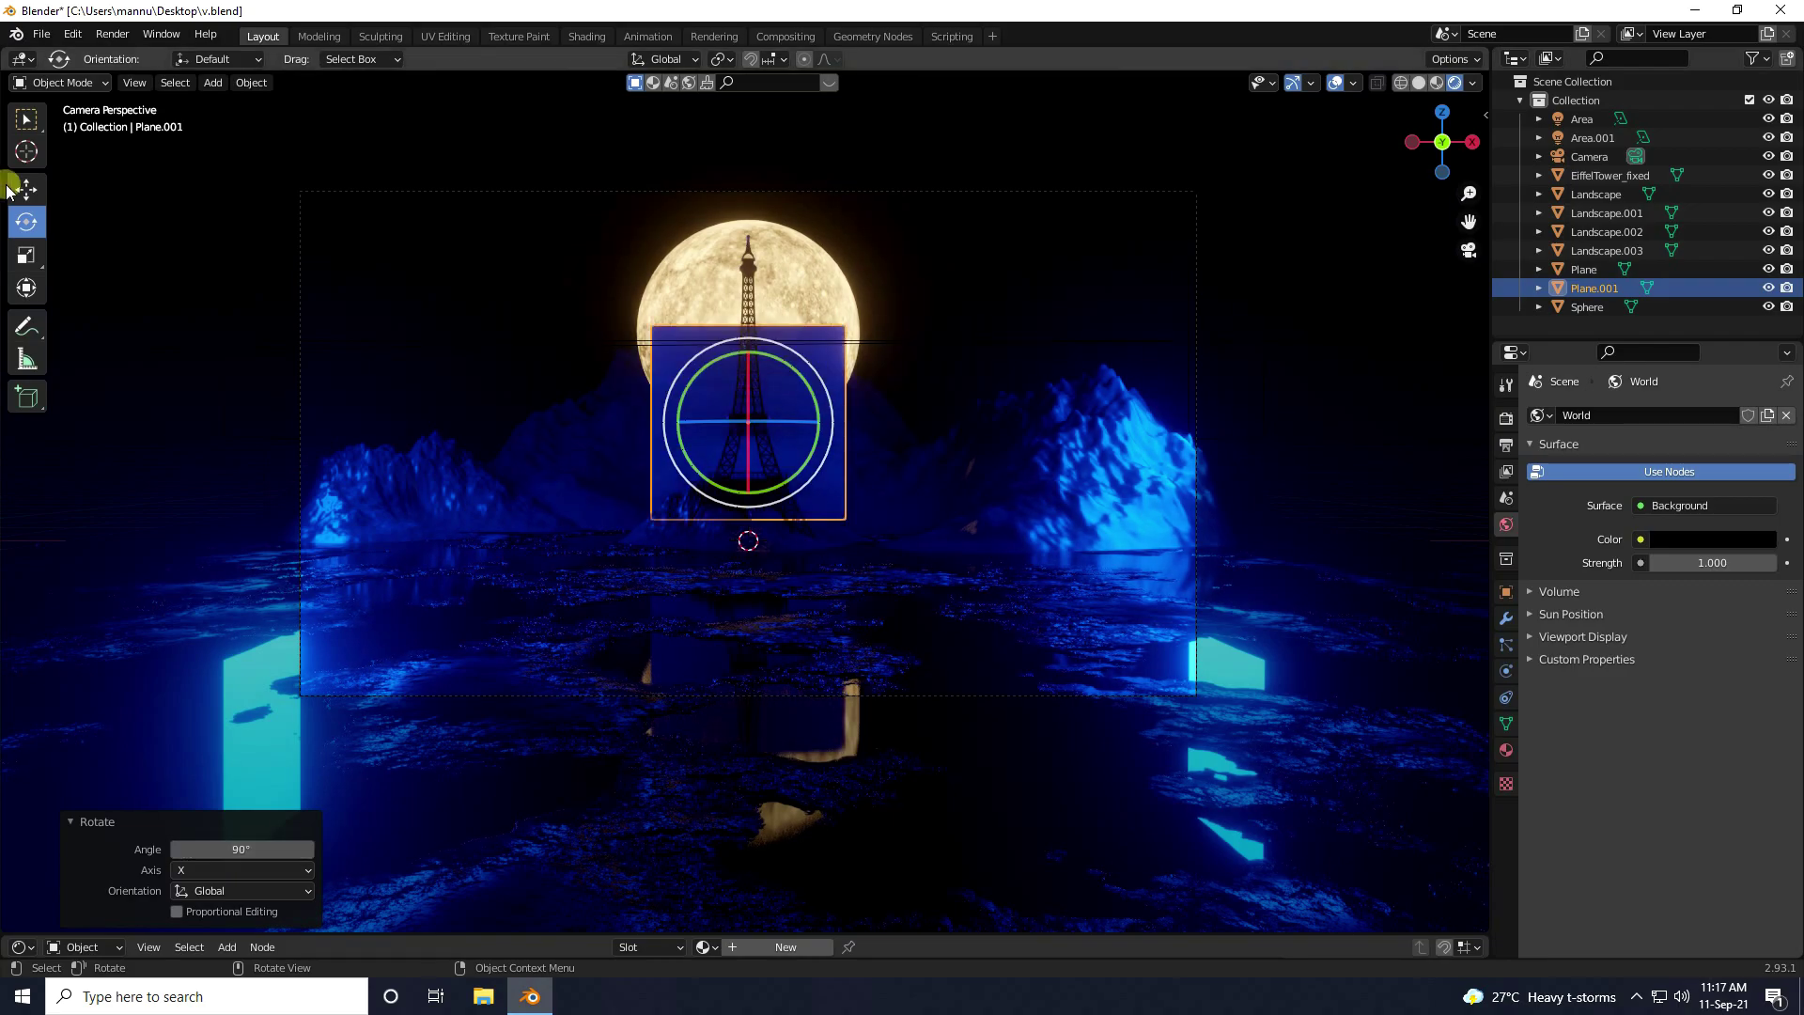
# Enlarge and widen the plane, then push it back behind the mountains as a backdrop
pyautogui.click(20, 191)
pyautogui.click(26, 255)
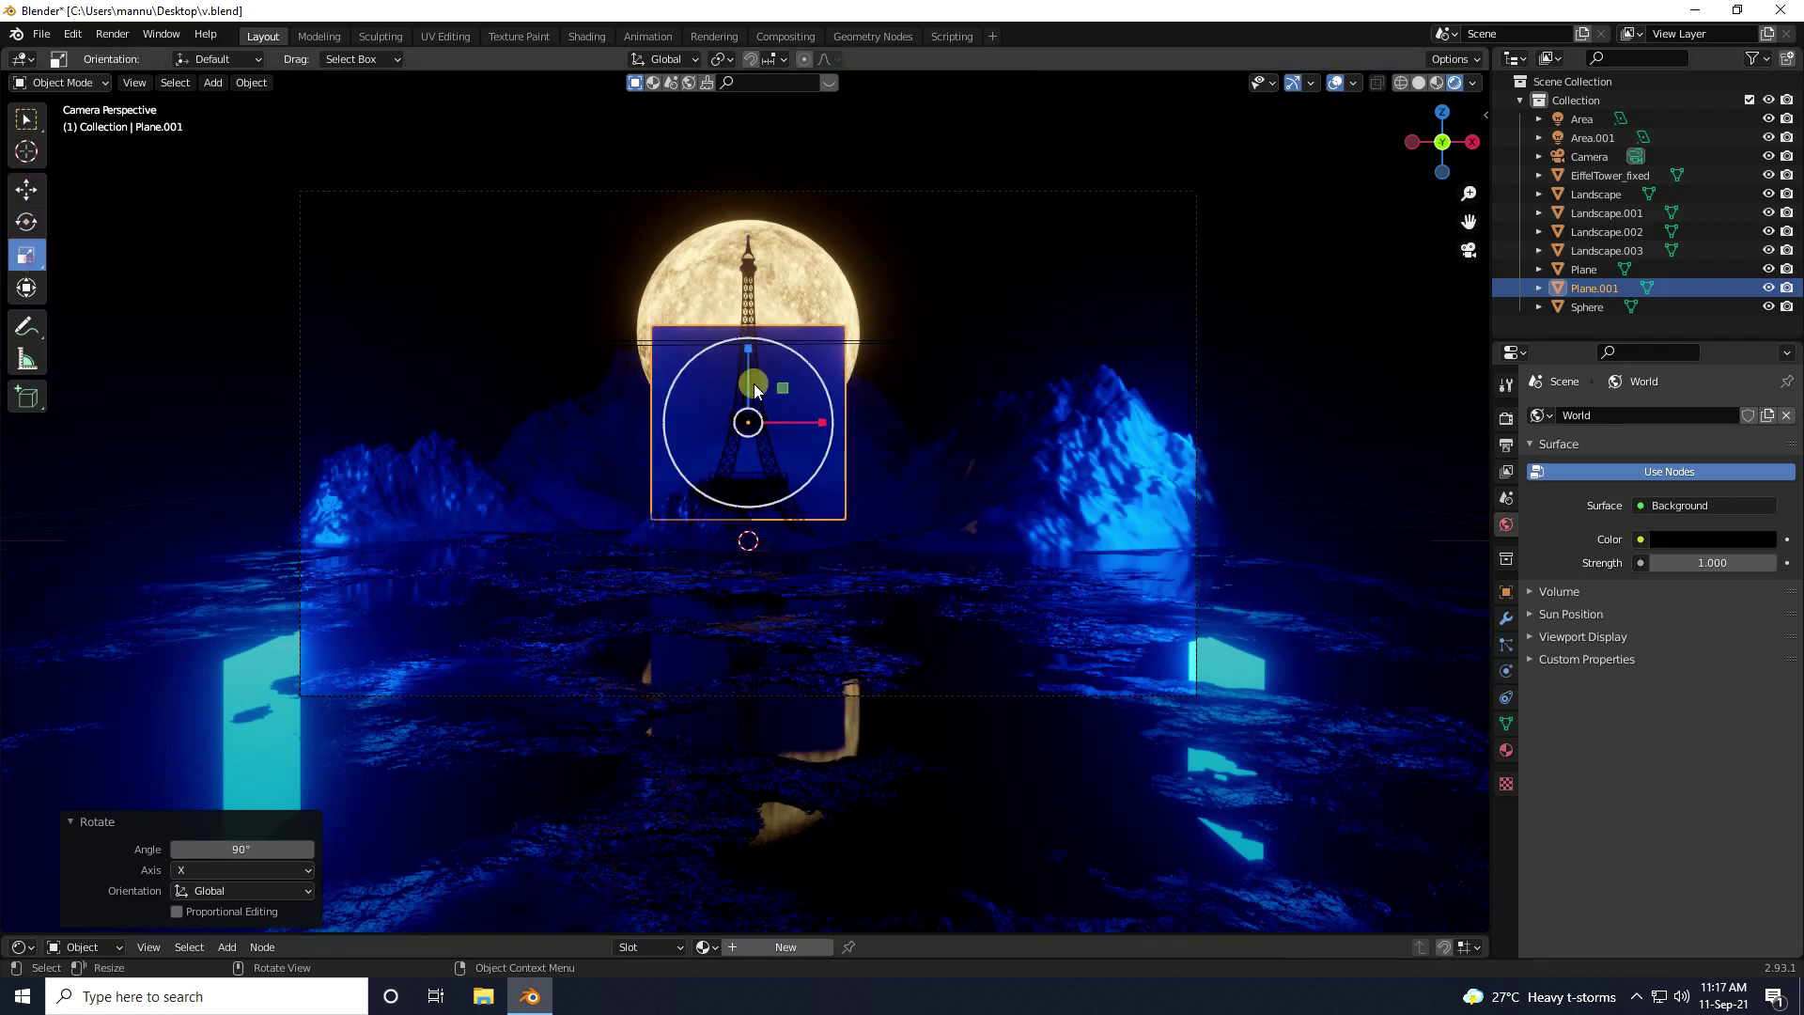
pyautogui.moveTo(832, 369); pyautogui.dragTo(1074, 308)
pyautogui.scroll(-3, 829, 377)
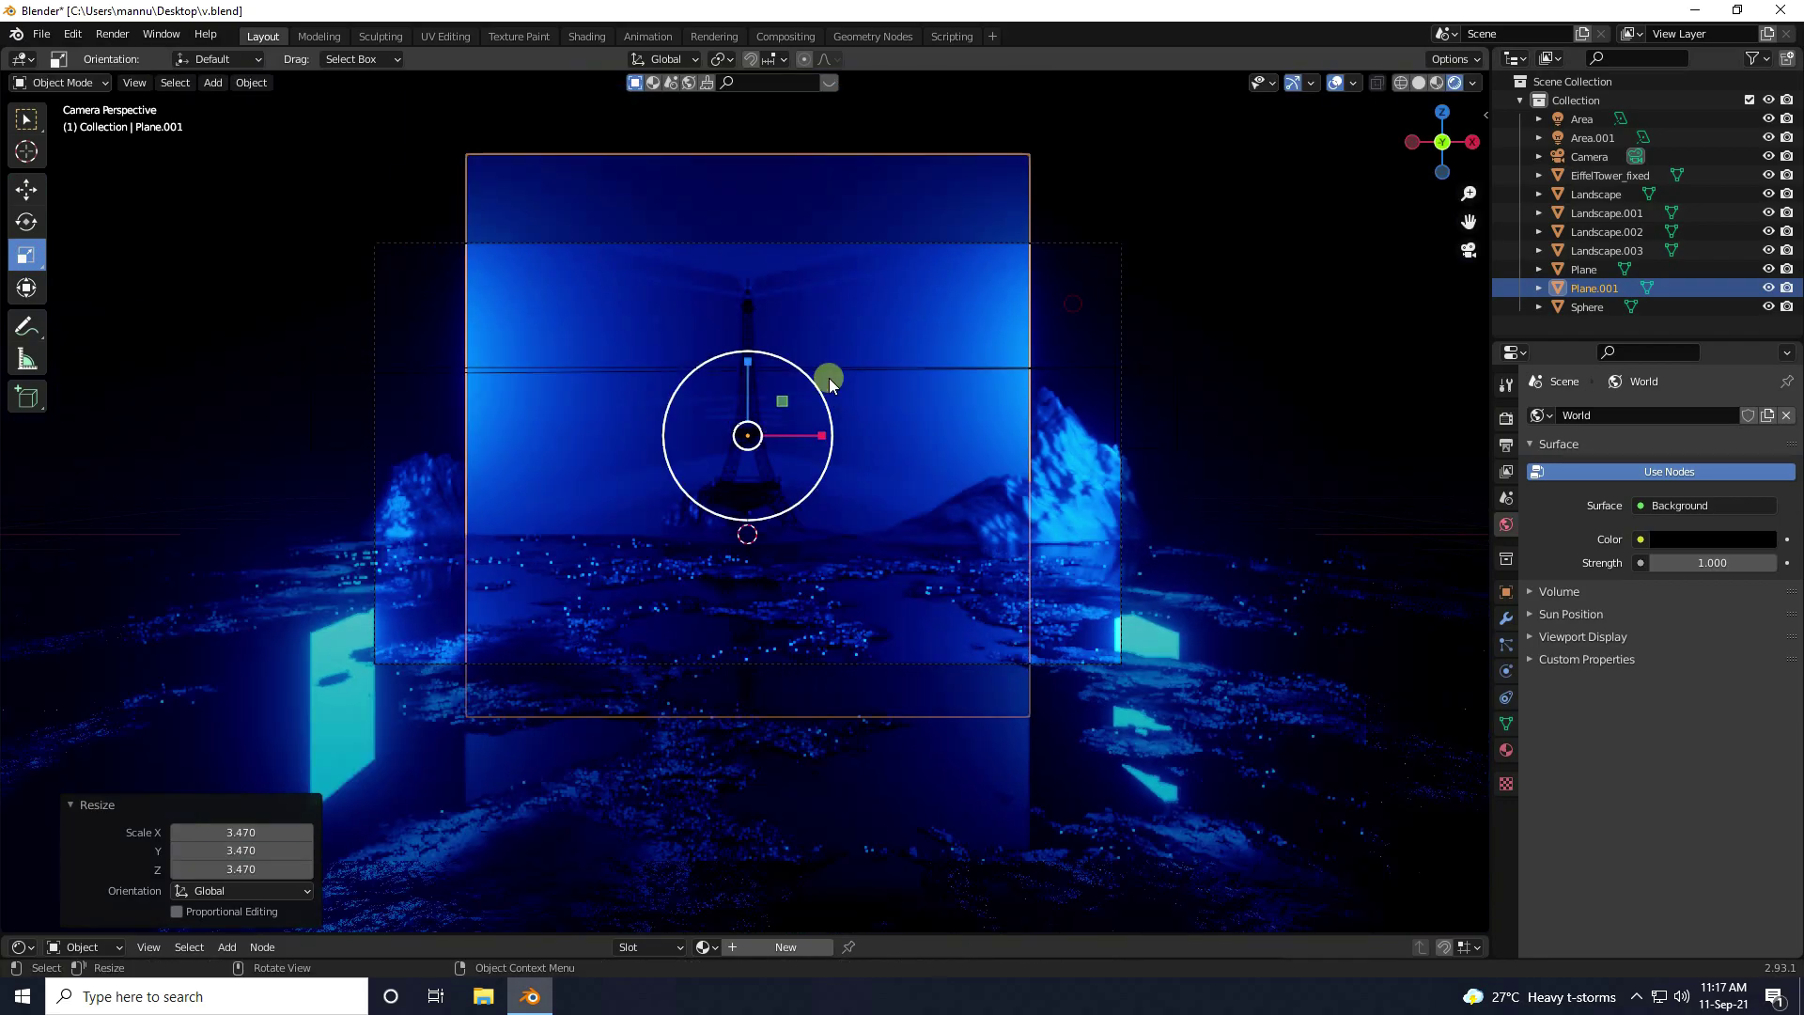
pyautogui.moveTo(816, 465); pyautogui.dragTo(876, 453)
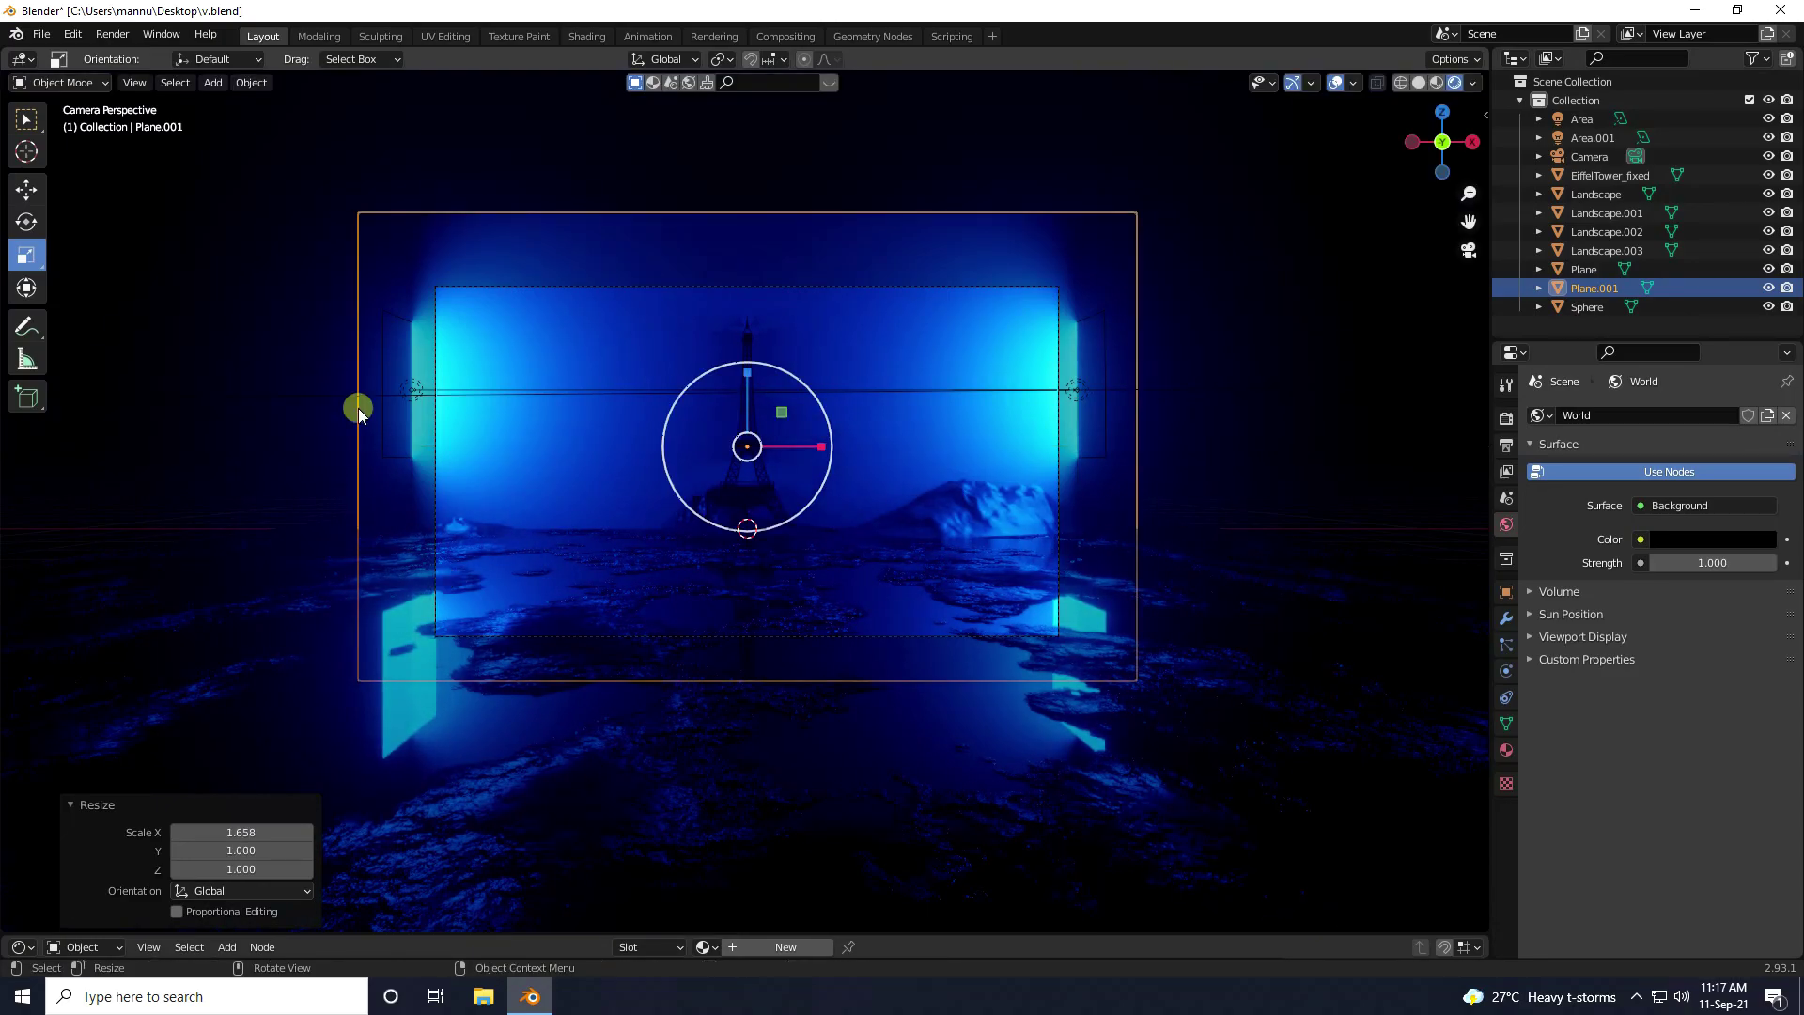
pyautogui.click(27, 189)
pyautogui.moveTo(489, 404); pyautogui.dragTo(483, 449, button='middle')
pyautogui.moveTo(803, 495); pyautogui.dragTo(1354, 451)
pyautogui.press('KP_0')
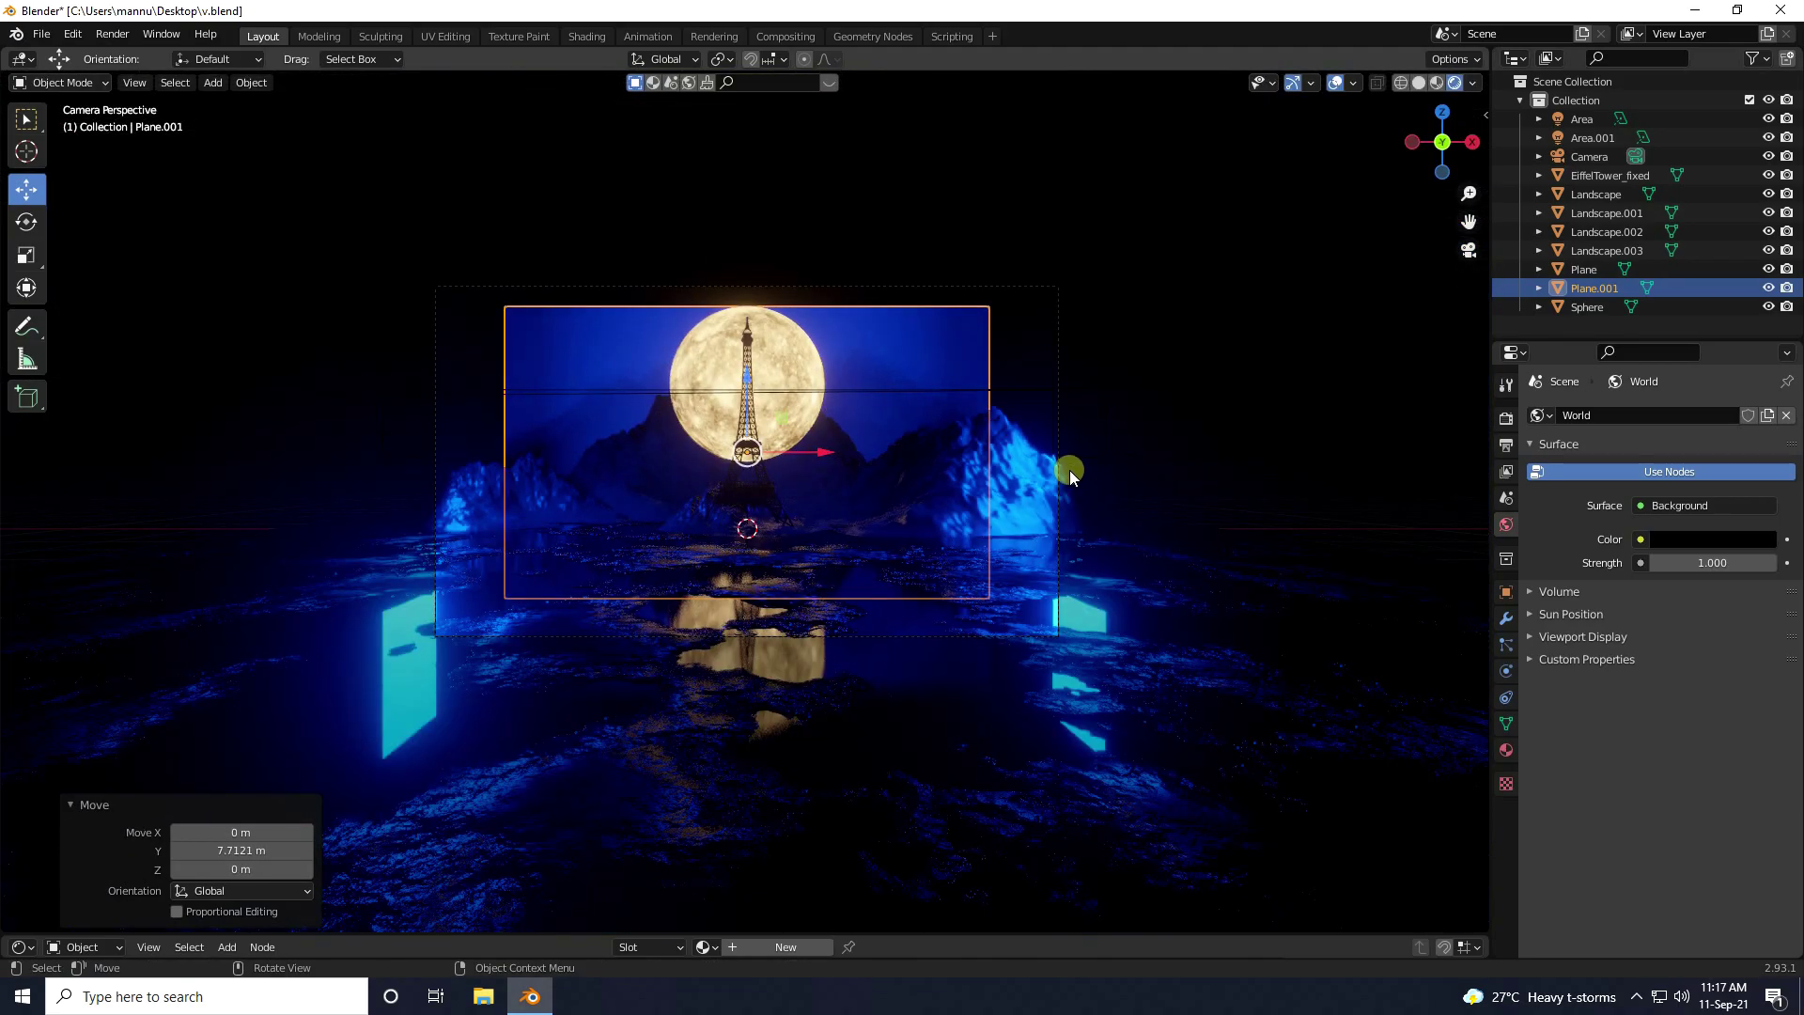
pyautogui.press('s')
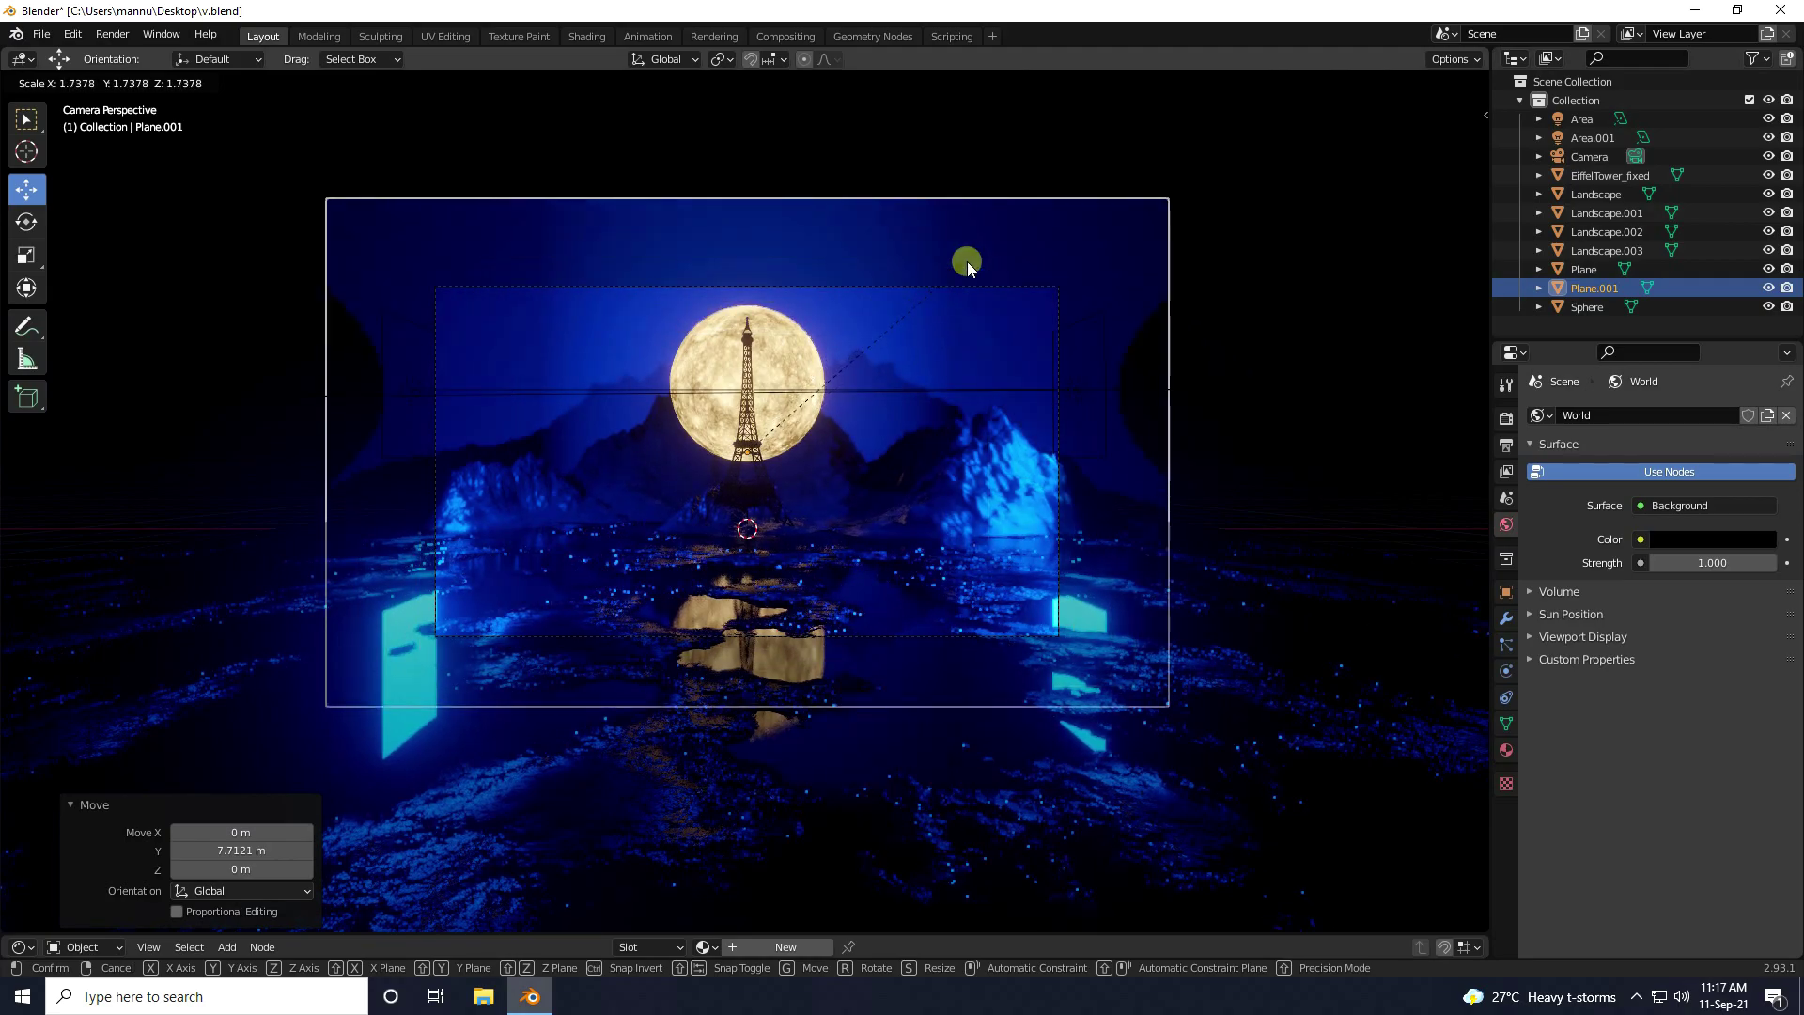
pyautogui.click(955, 282)
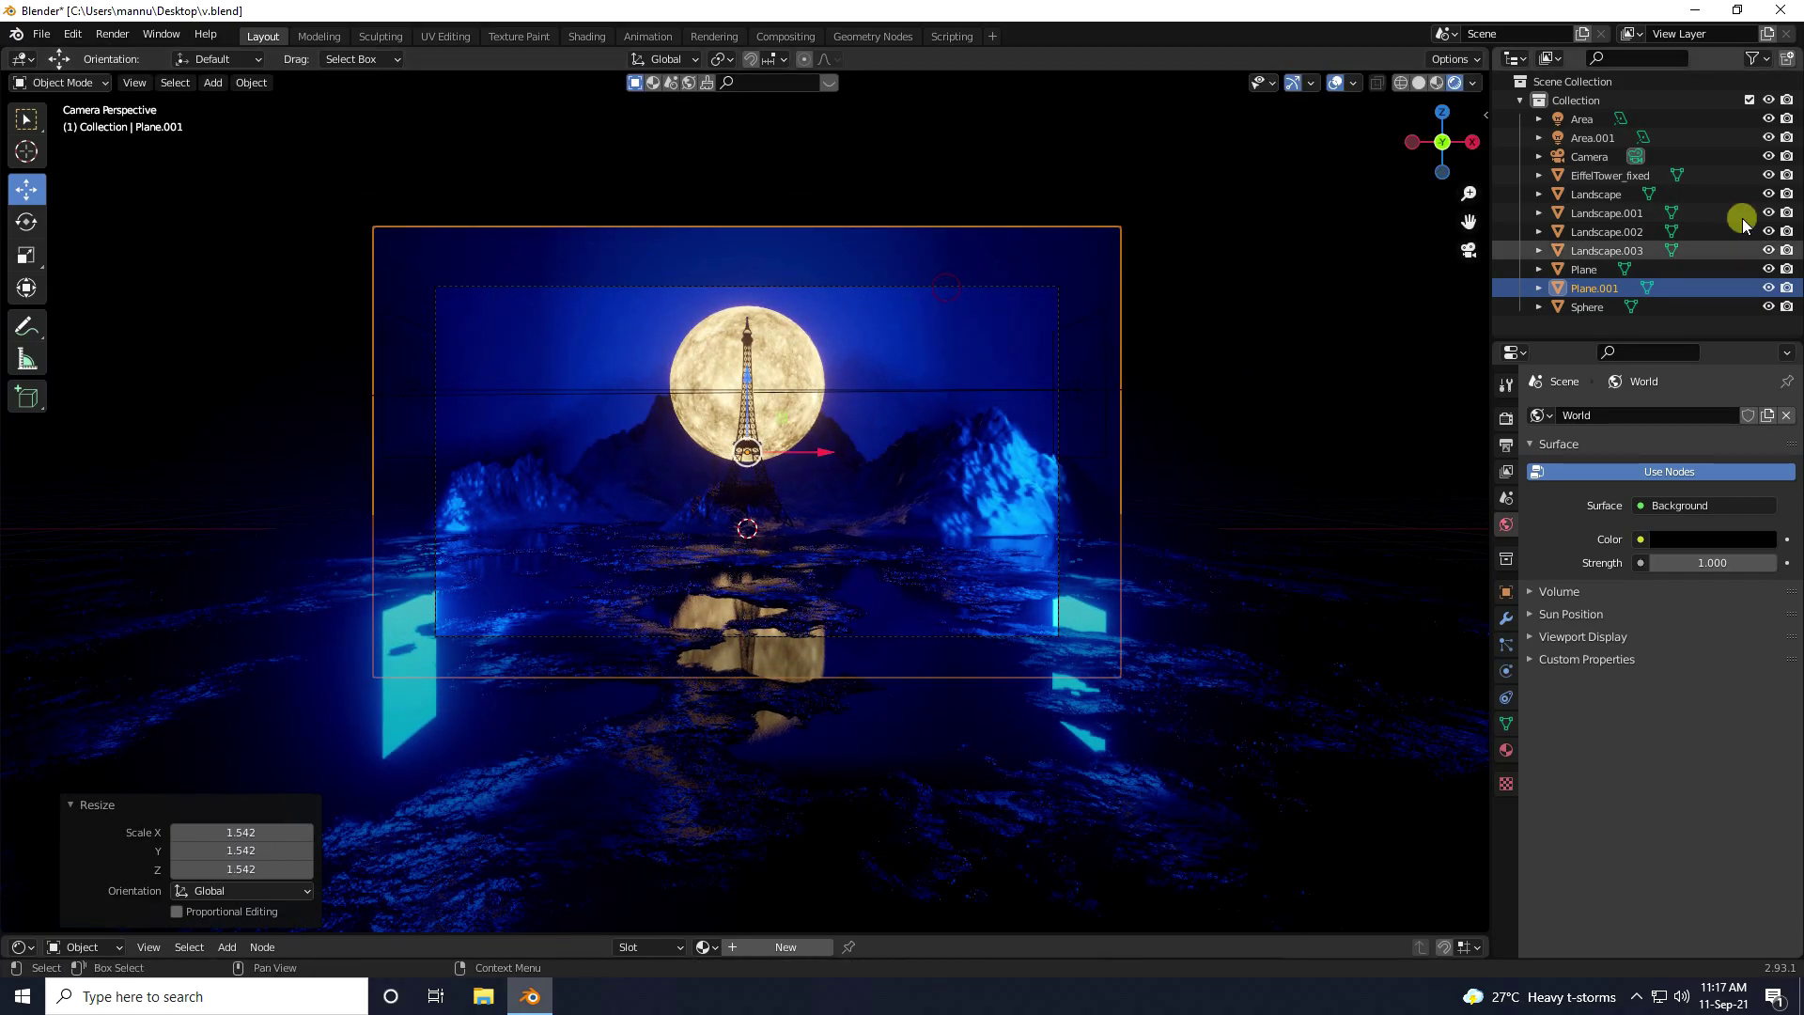
# Rename Plane.001 to BG in the Outliner
pyautogui.click(1588, 287)
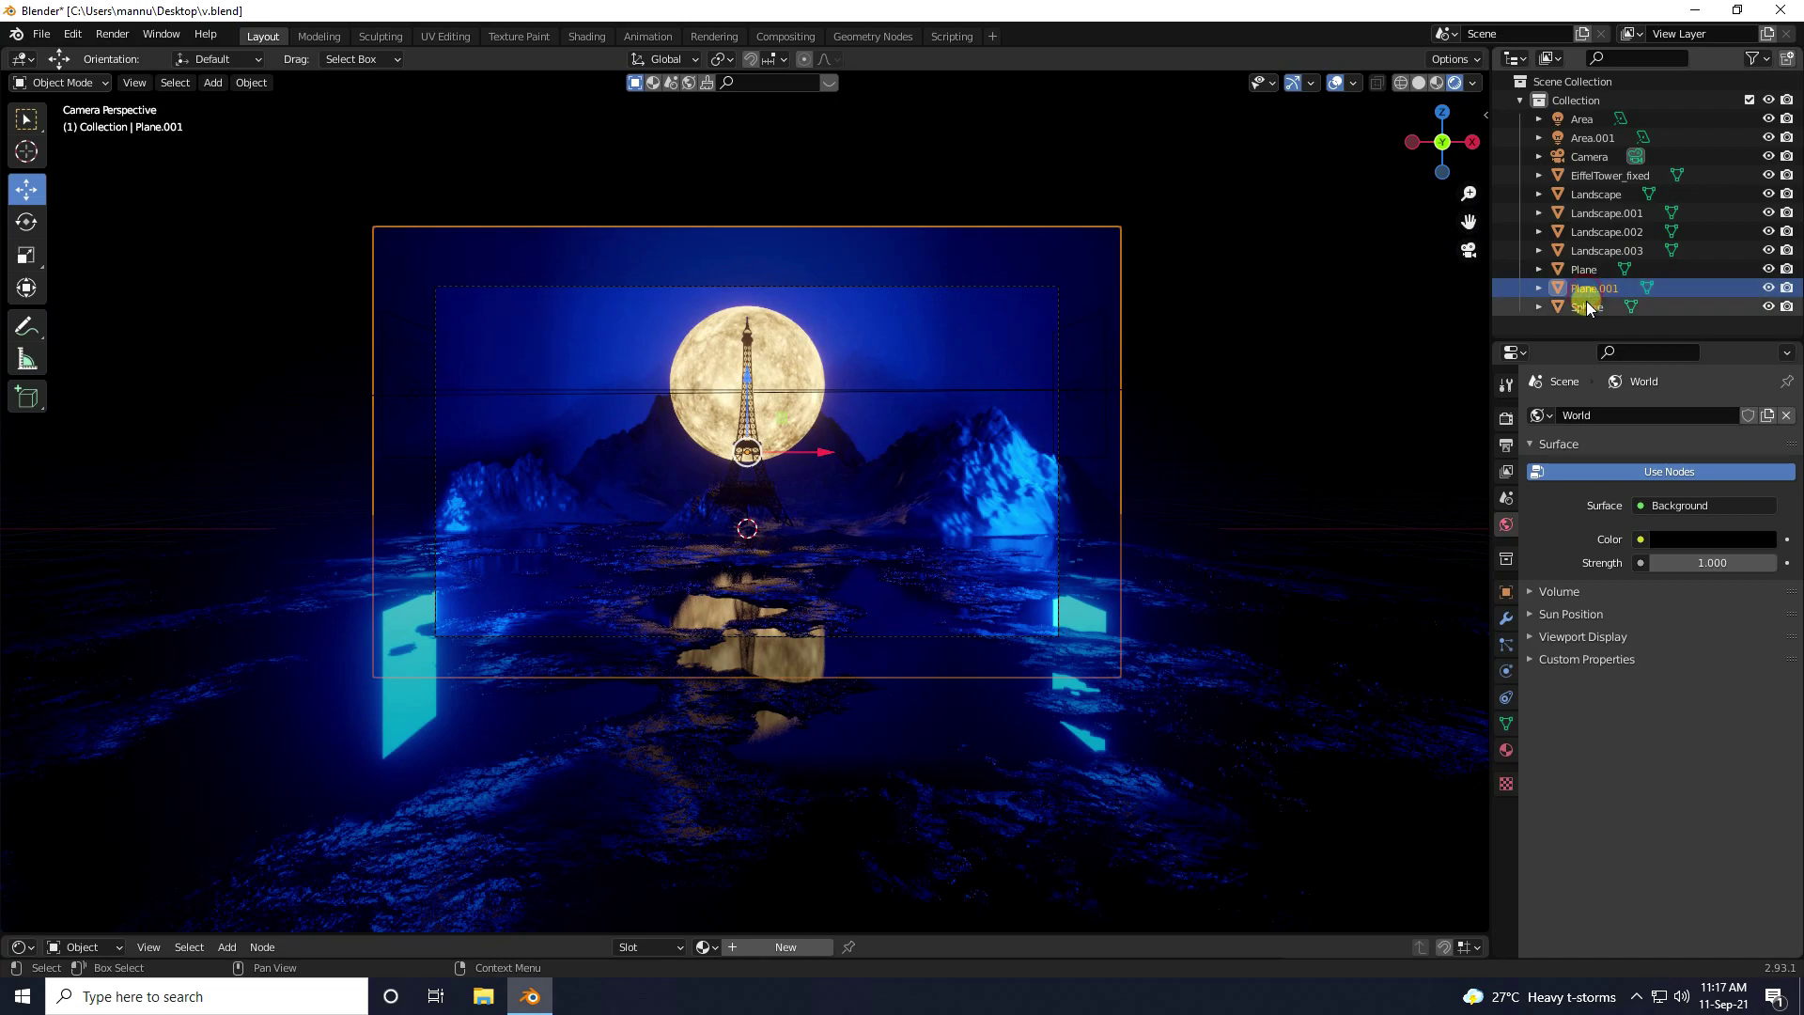
pyautogui.doubleClick(1588, 288)
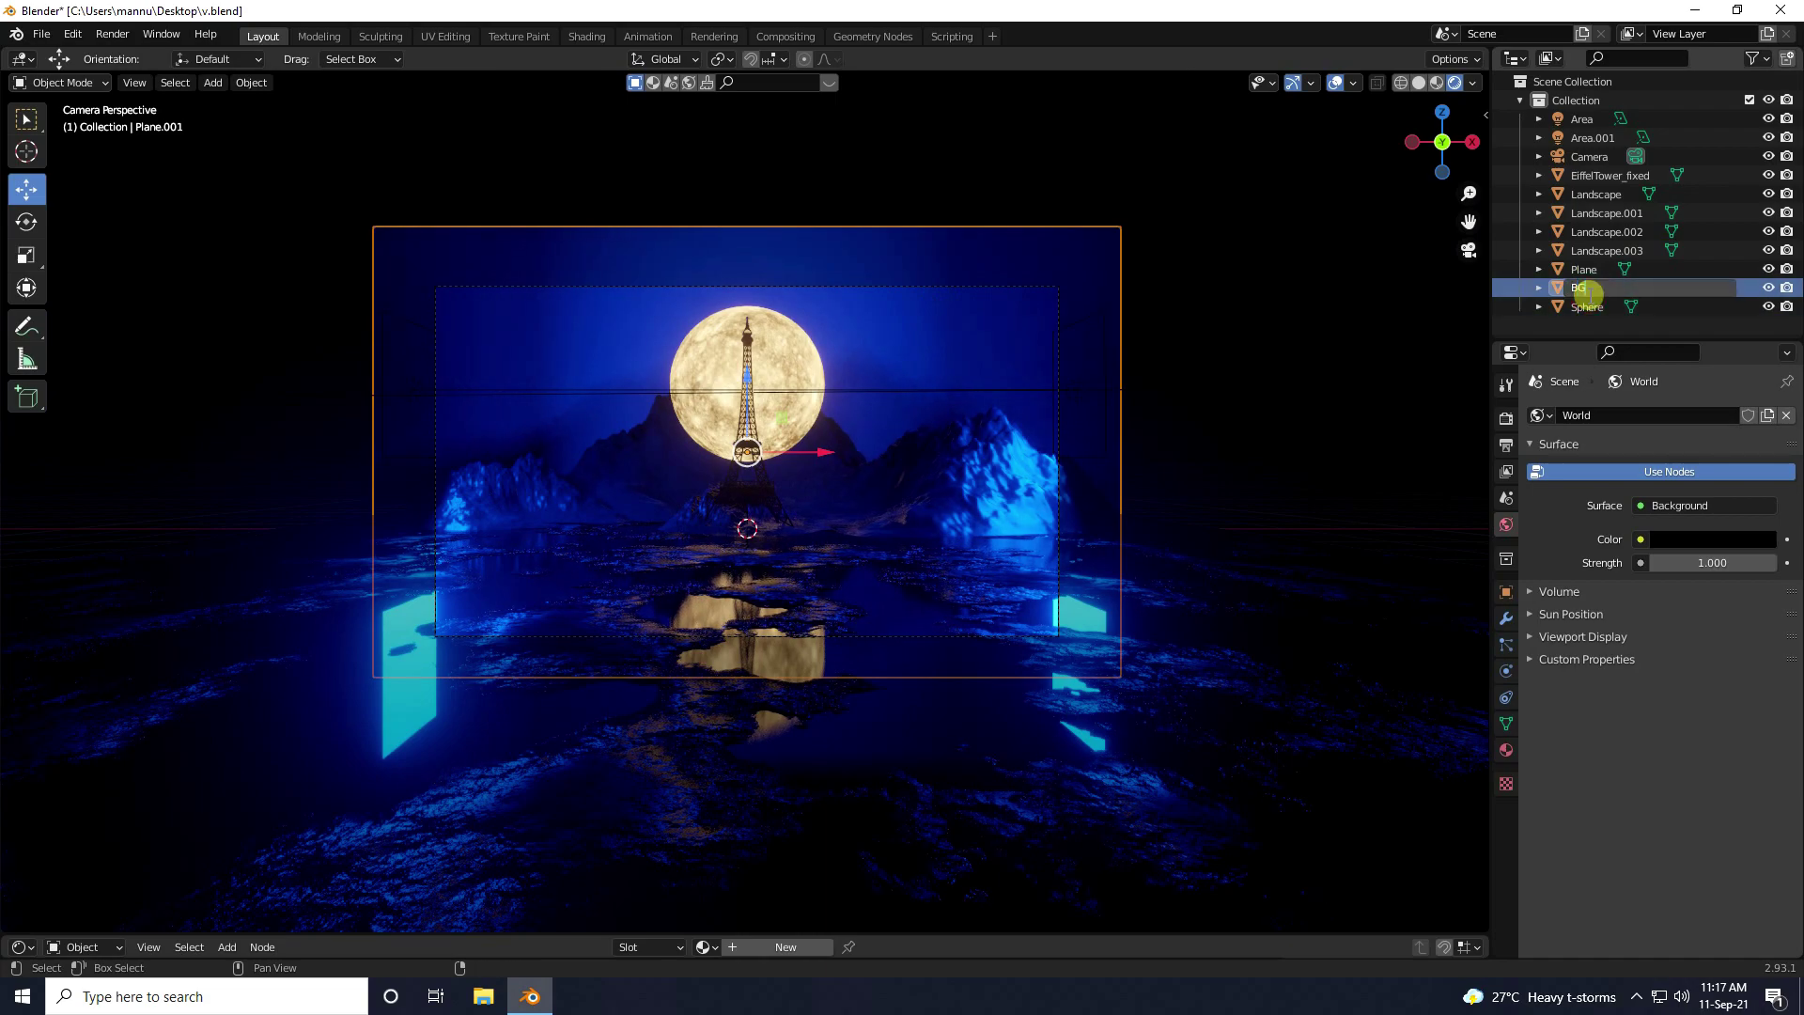
pyautogui.press('Return')
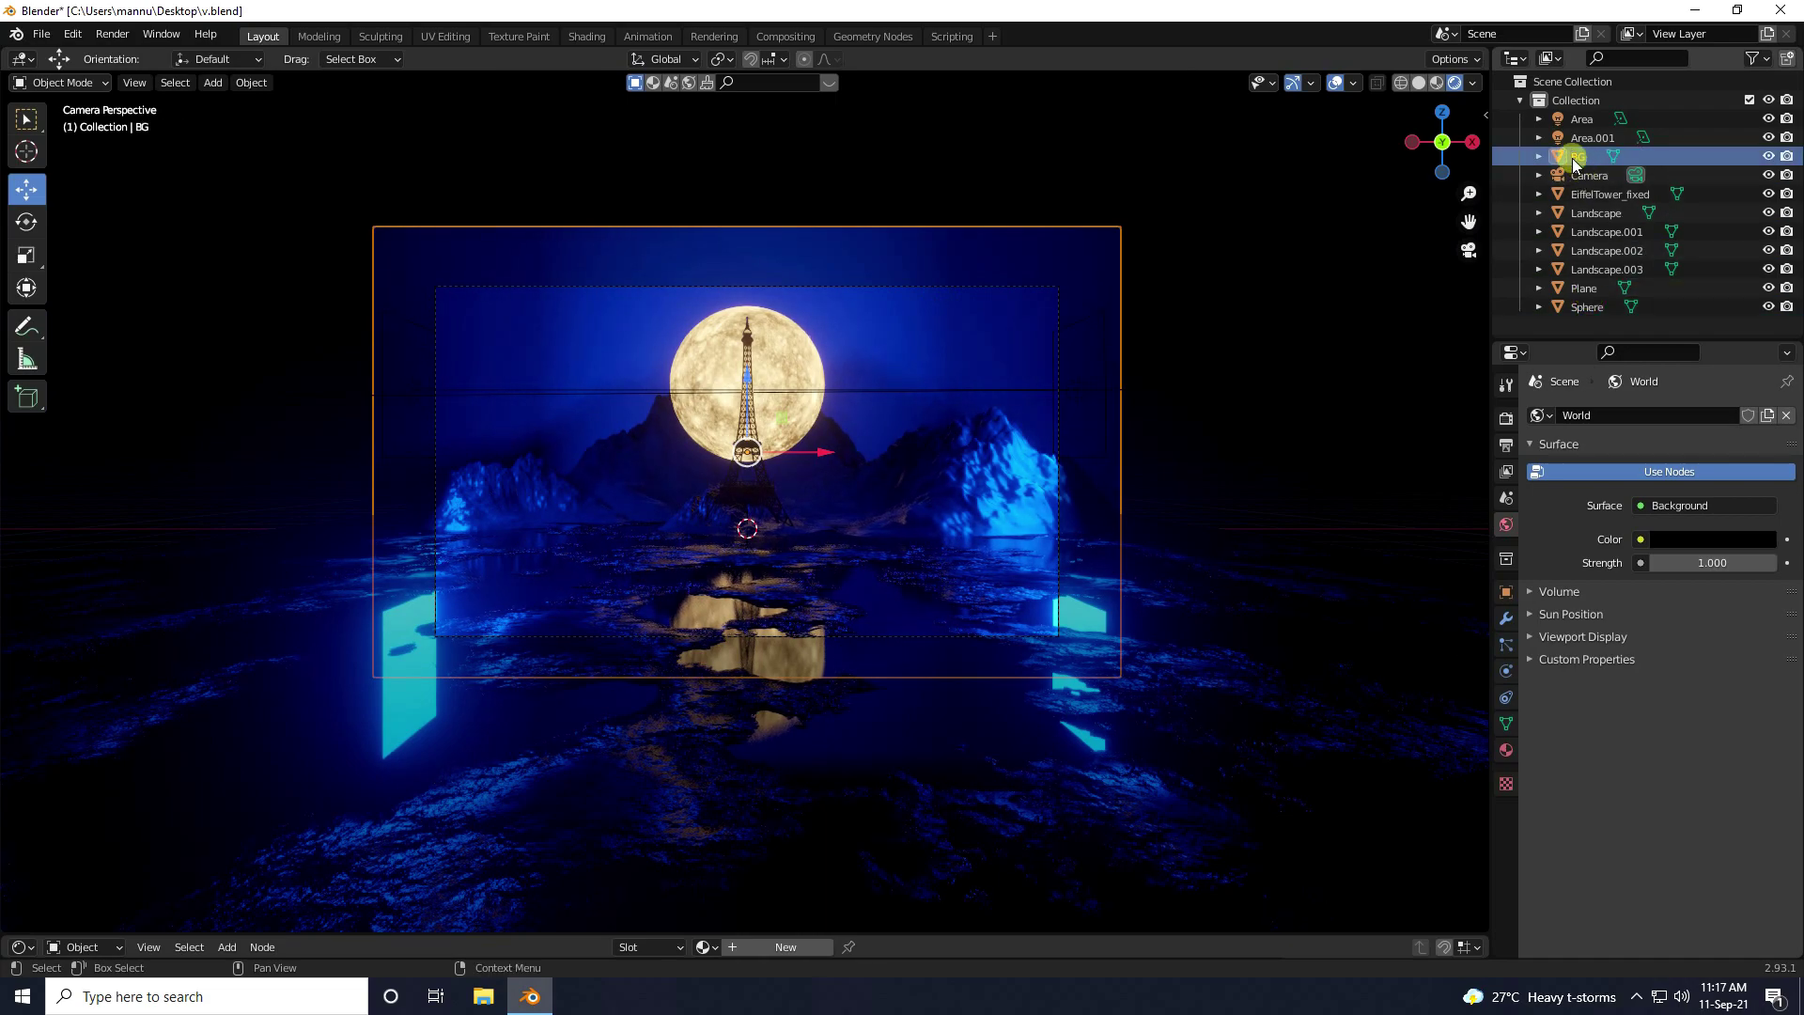
# Create Material.005 for BG as an Emission shader and attach image texture, mapping and texture coordinate nodes
pyautogui.moveTo(453, 937); pyautogui.dragTo(536, 622)
pyautogui.click(752, 625)
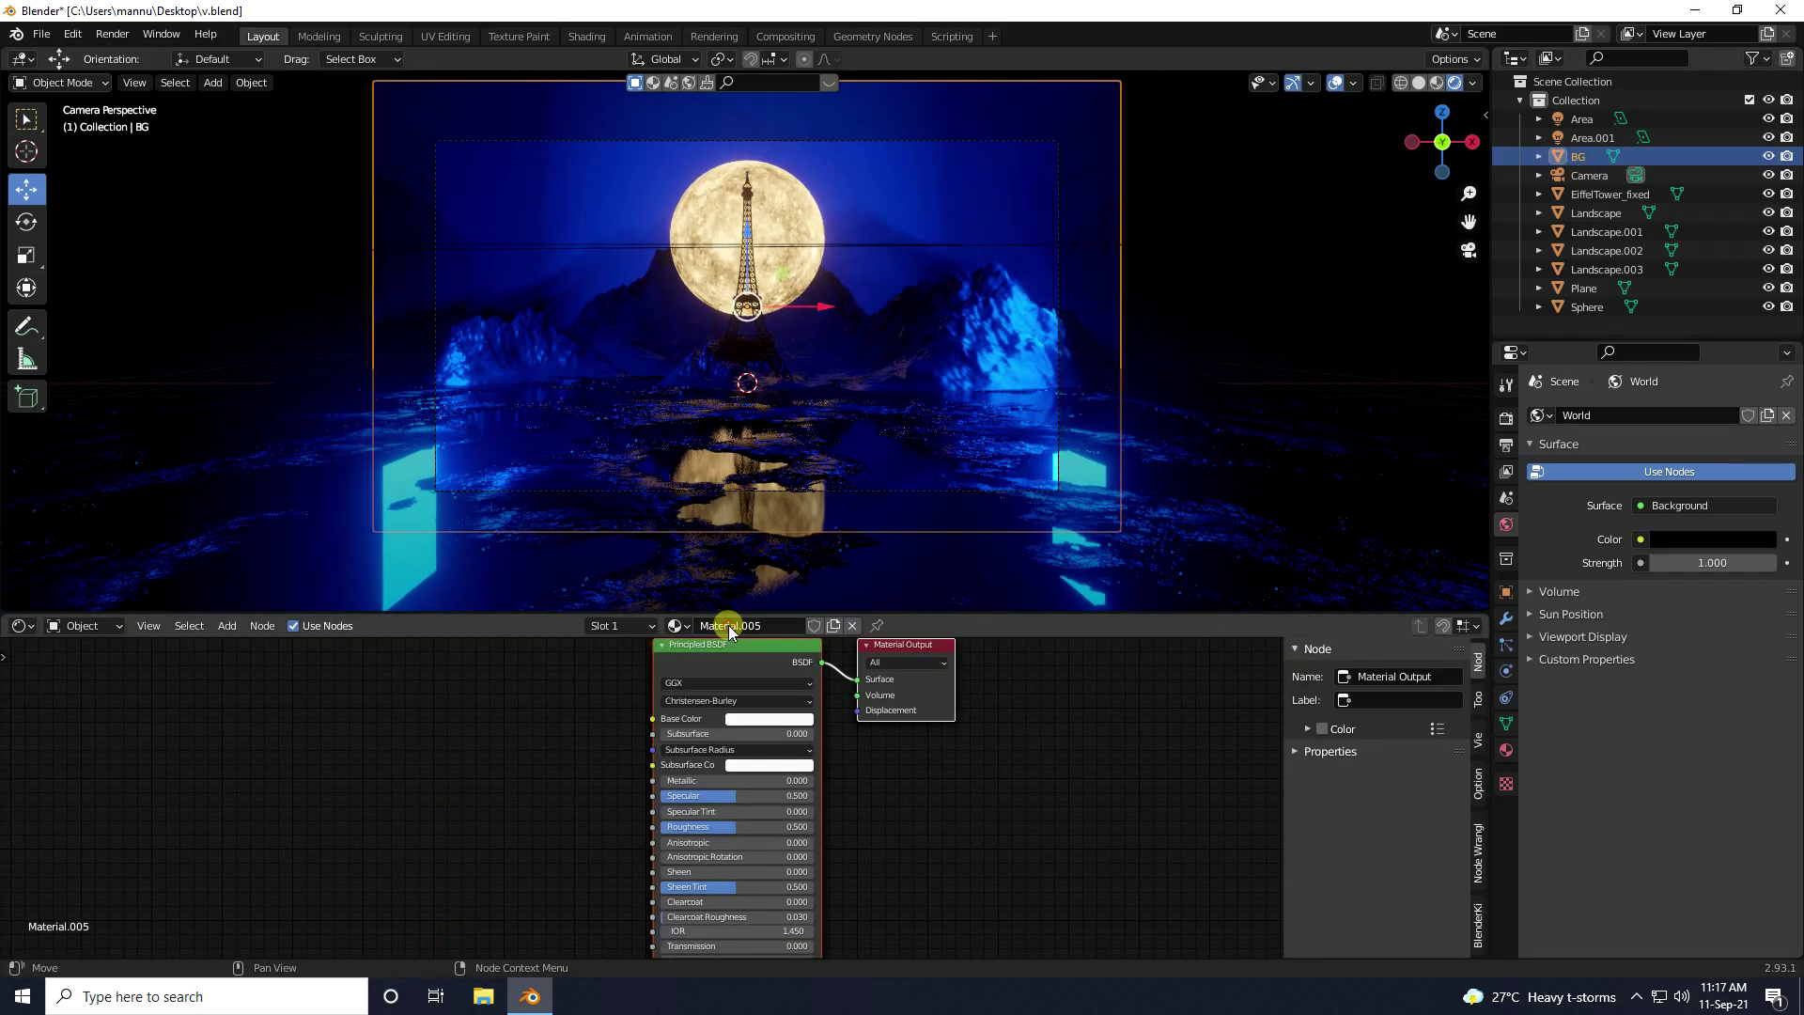
pyautogui.moveTo(878, 794); pyautogui.dragTo(971, 842, button='middle')
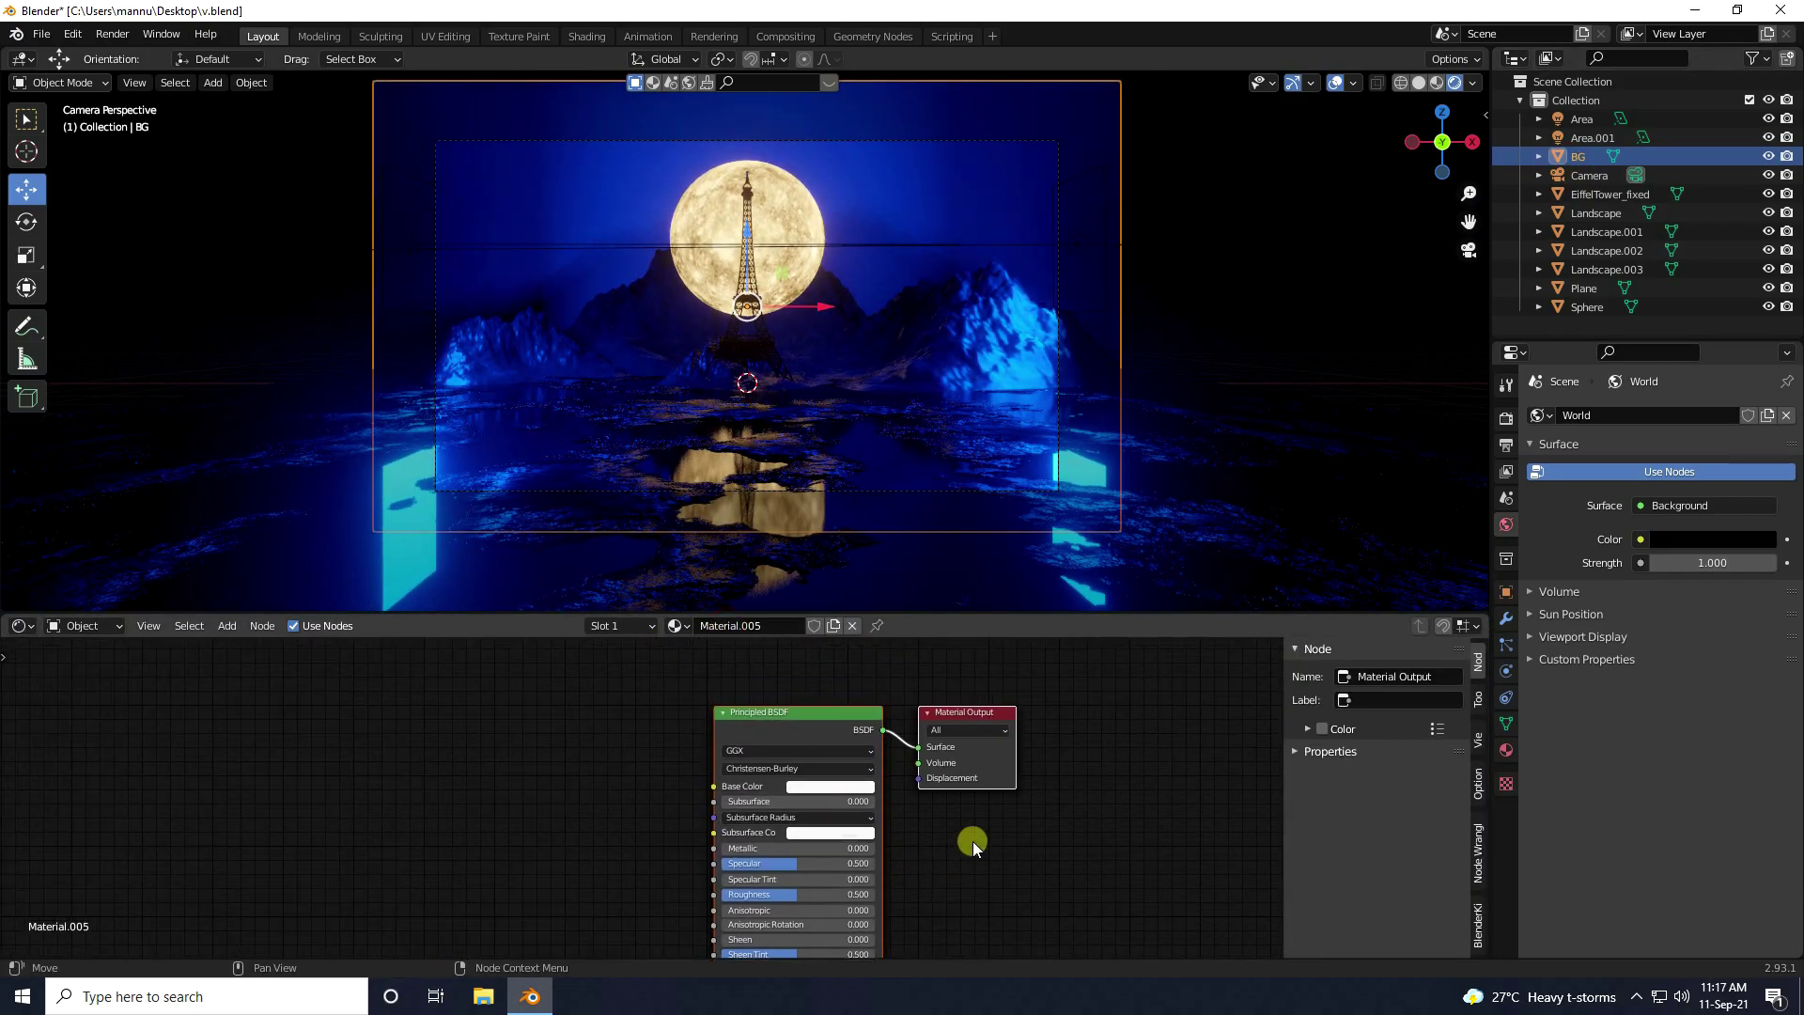
pyautogui.click(1507, 749)
pyautogui.click(1647, 607)
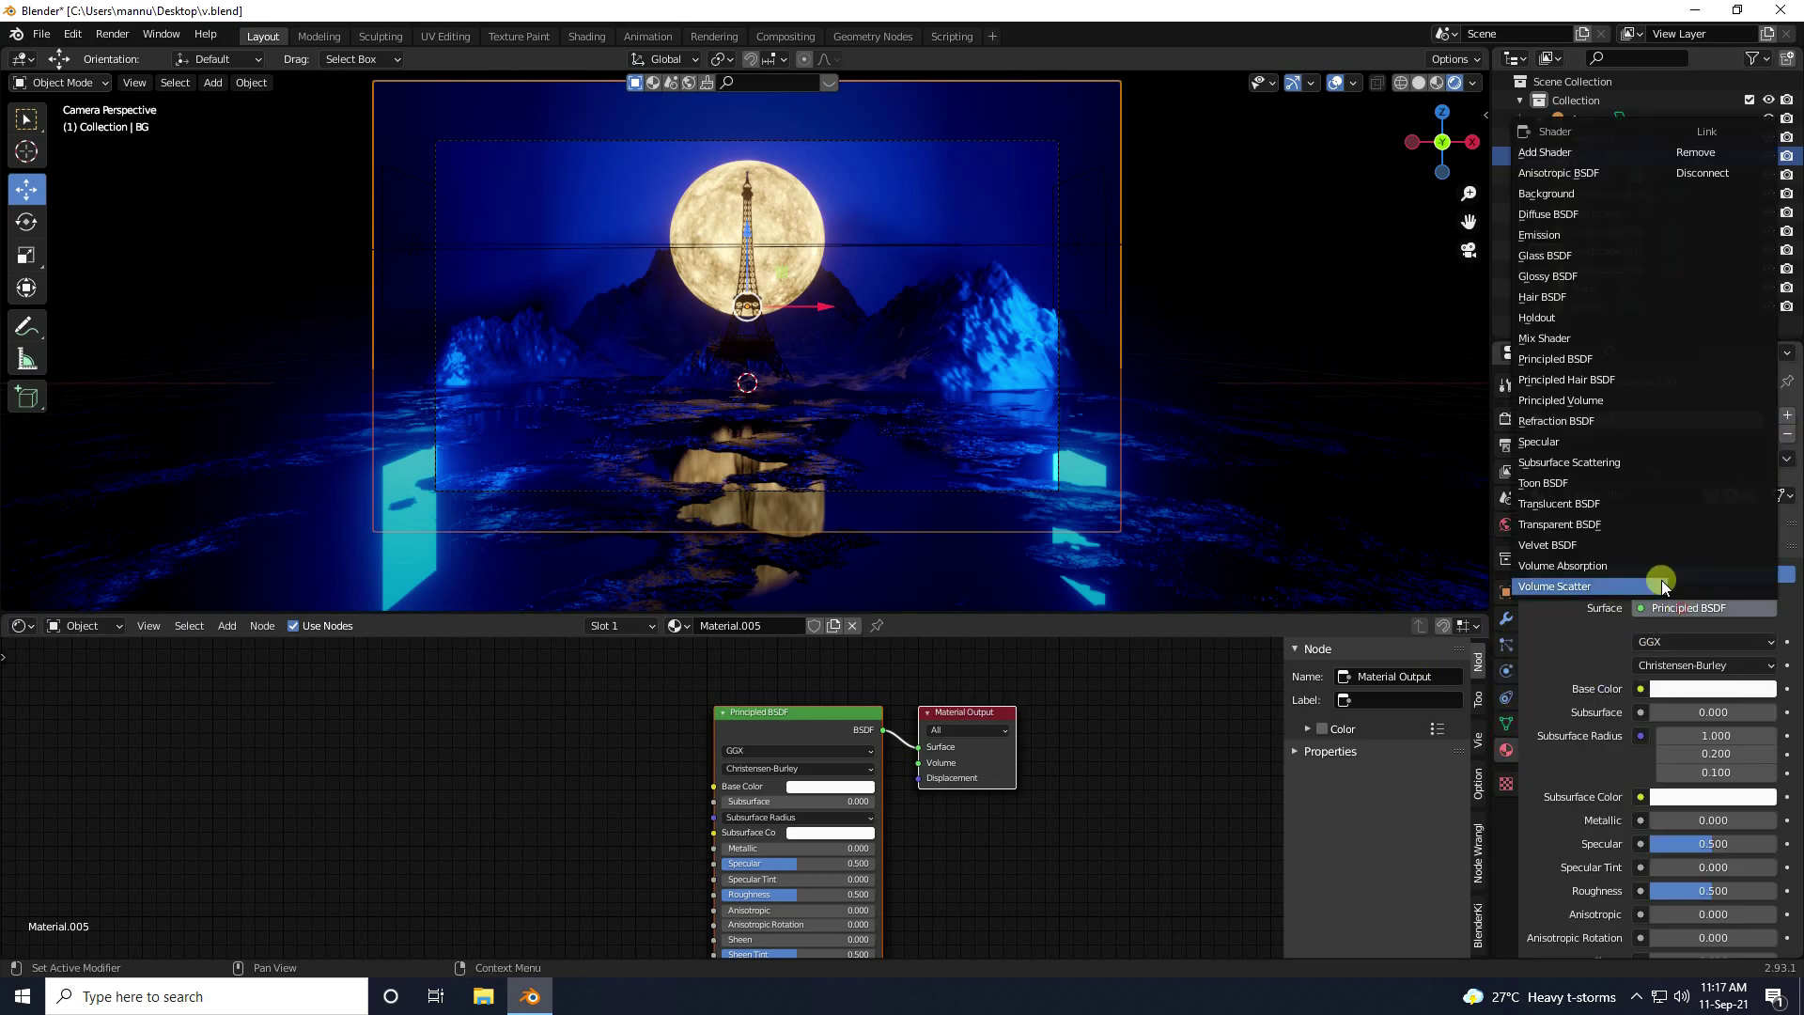
pyautogui.click(1550, 235)
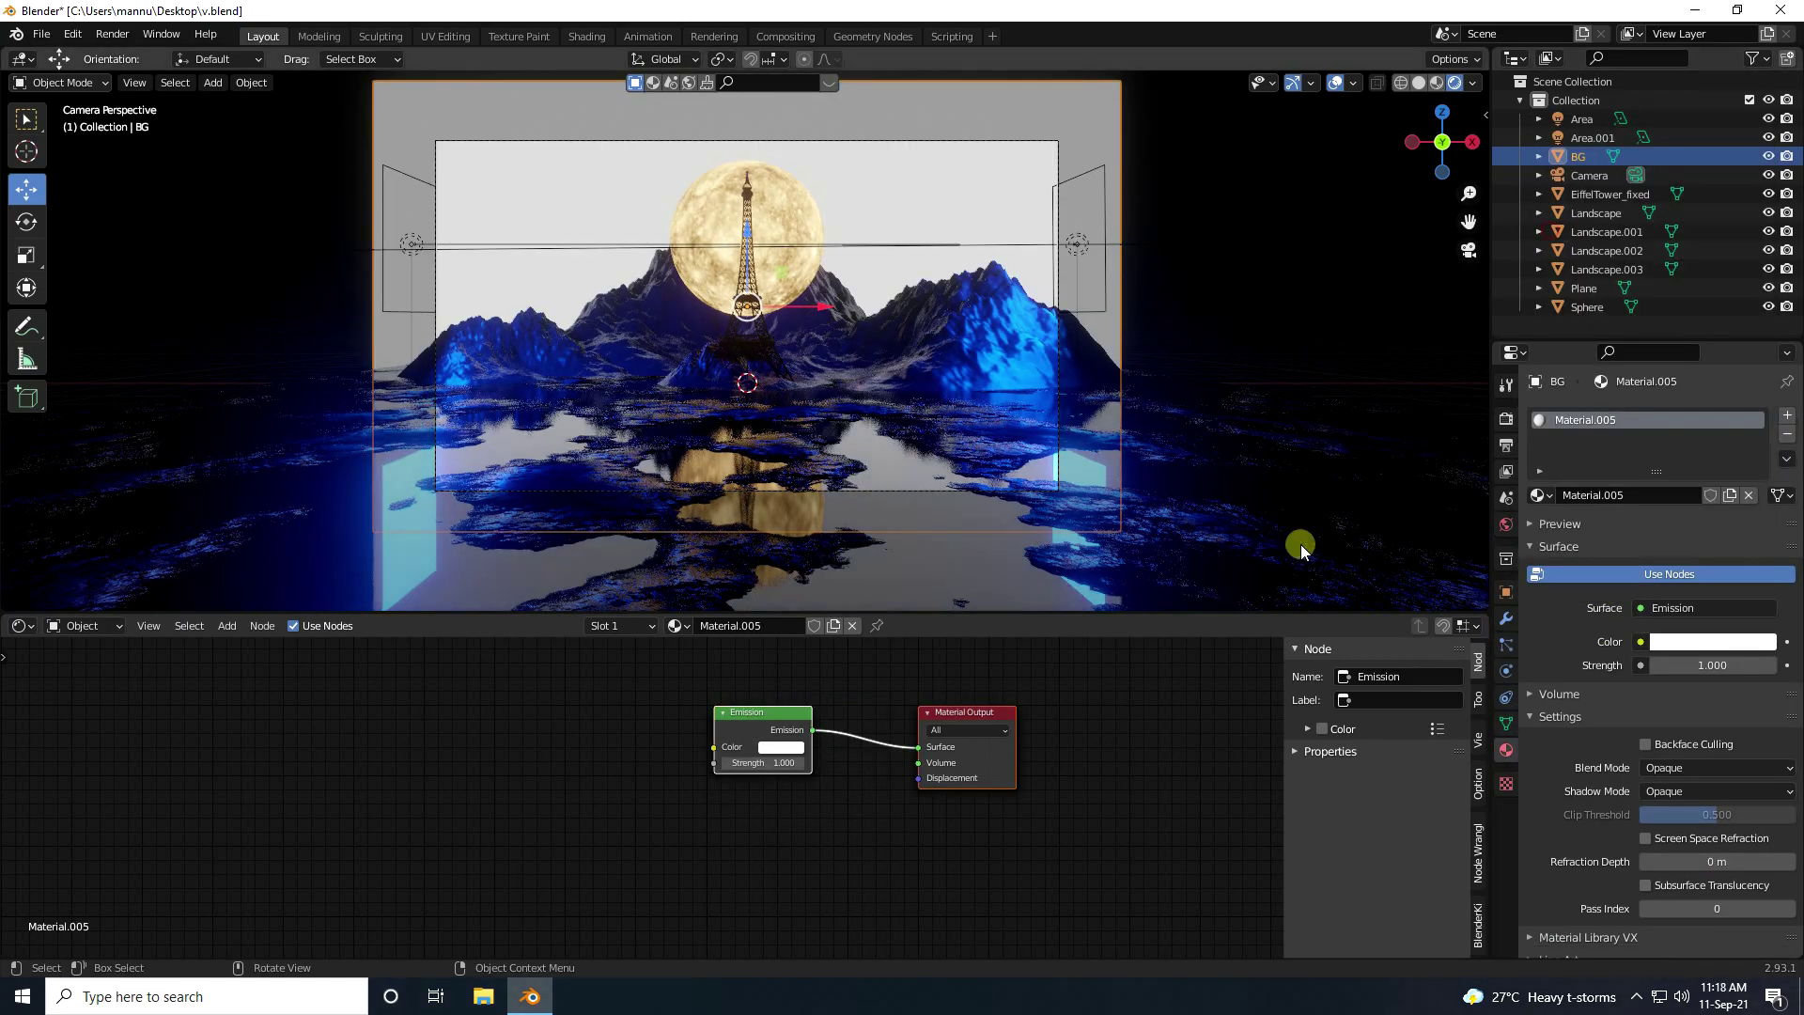
pyautogui.click(729, 714)
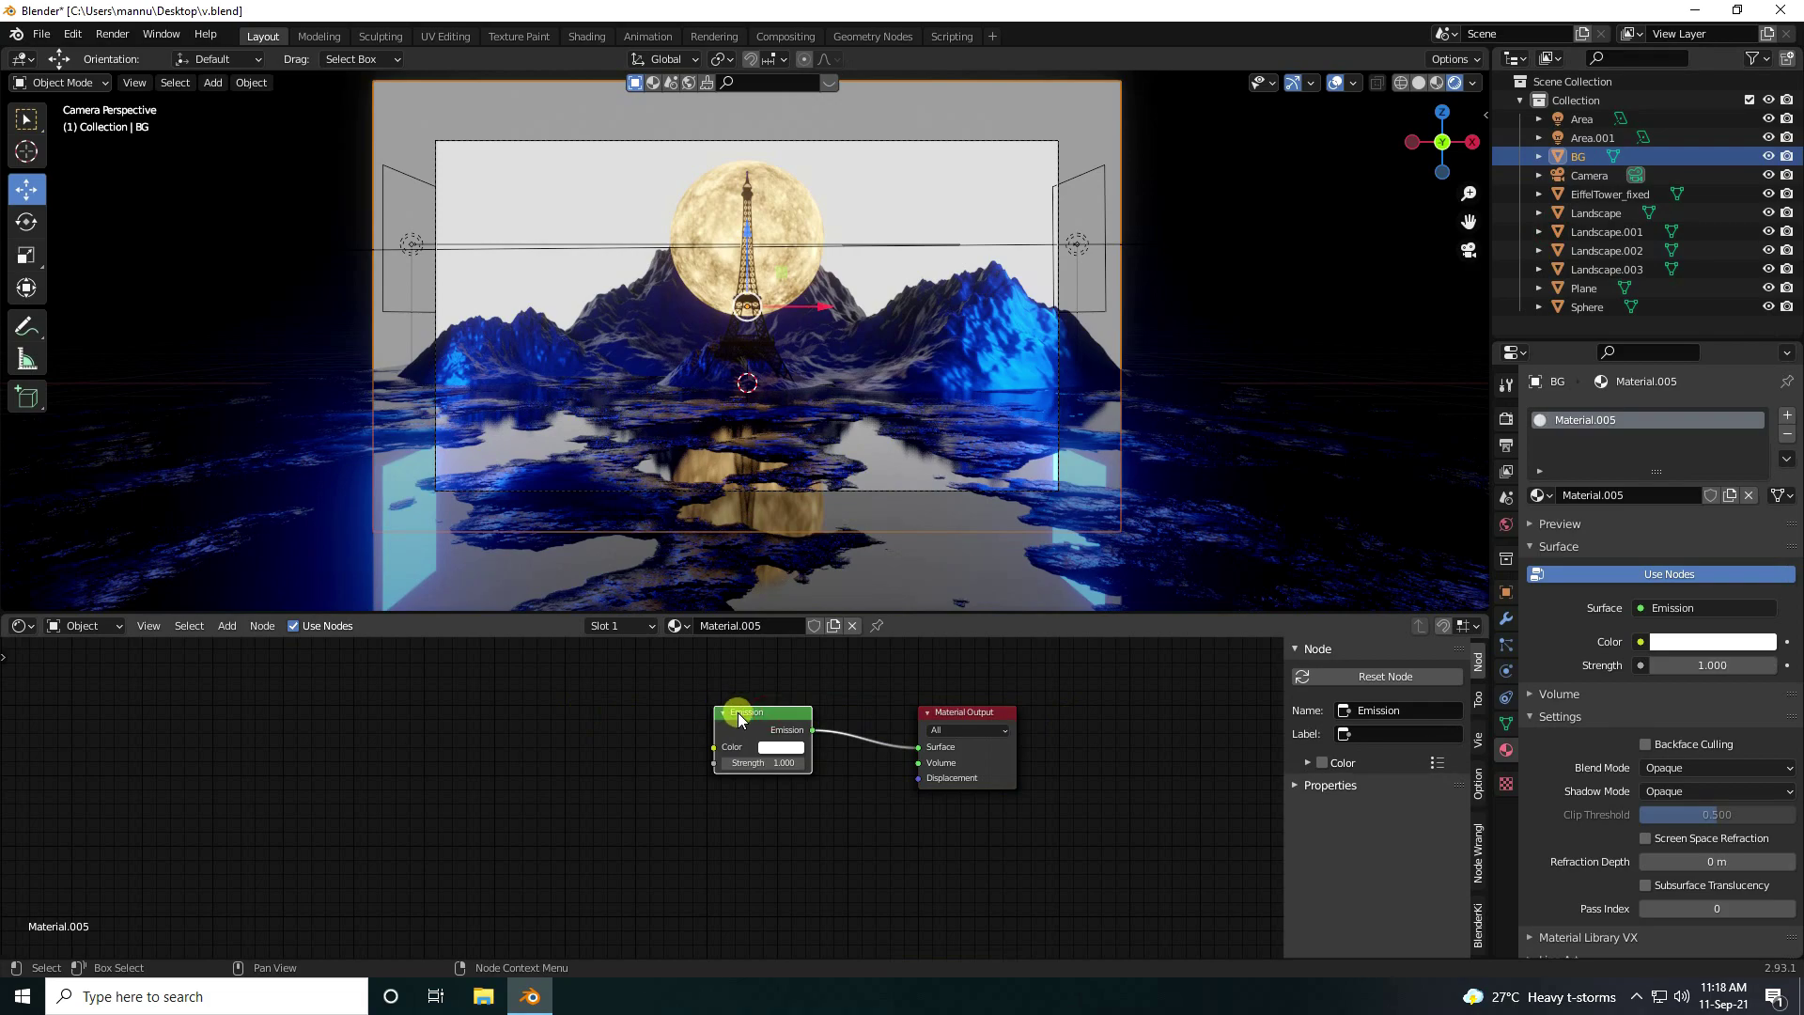
pyautogui.hotkey('ctrl', 't')
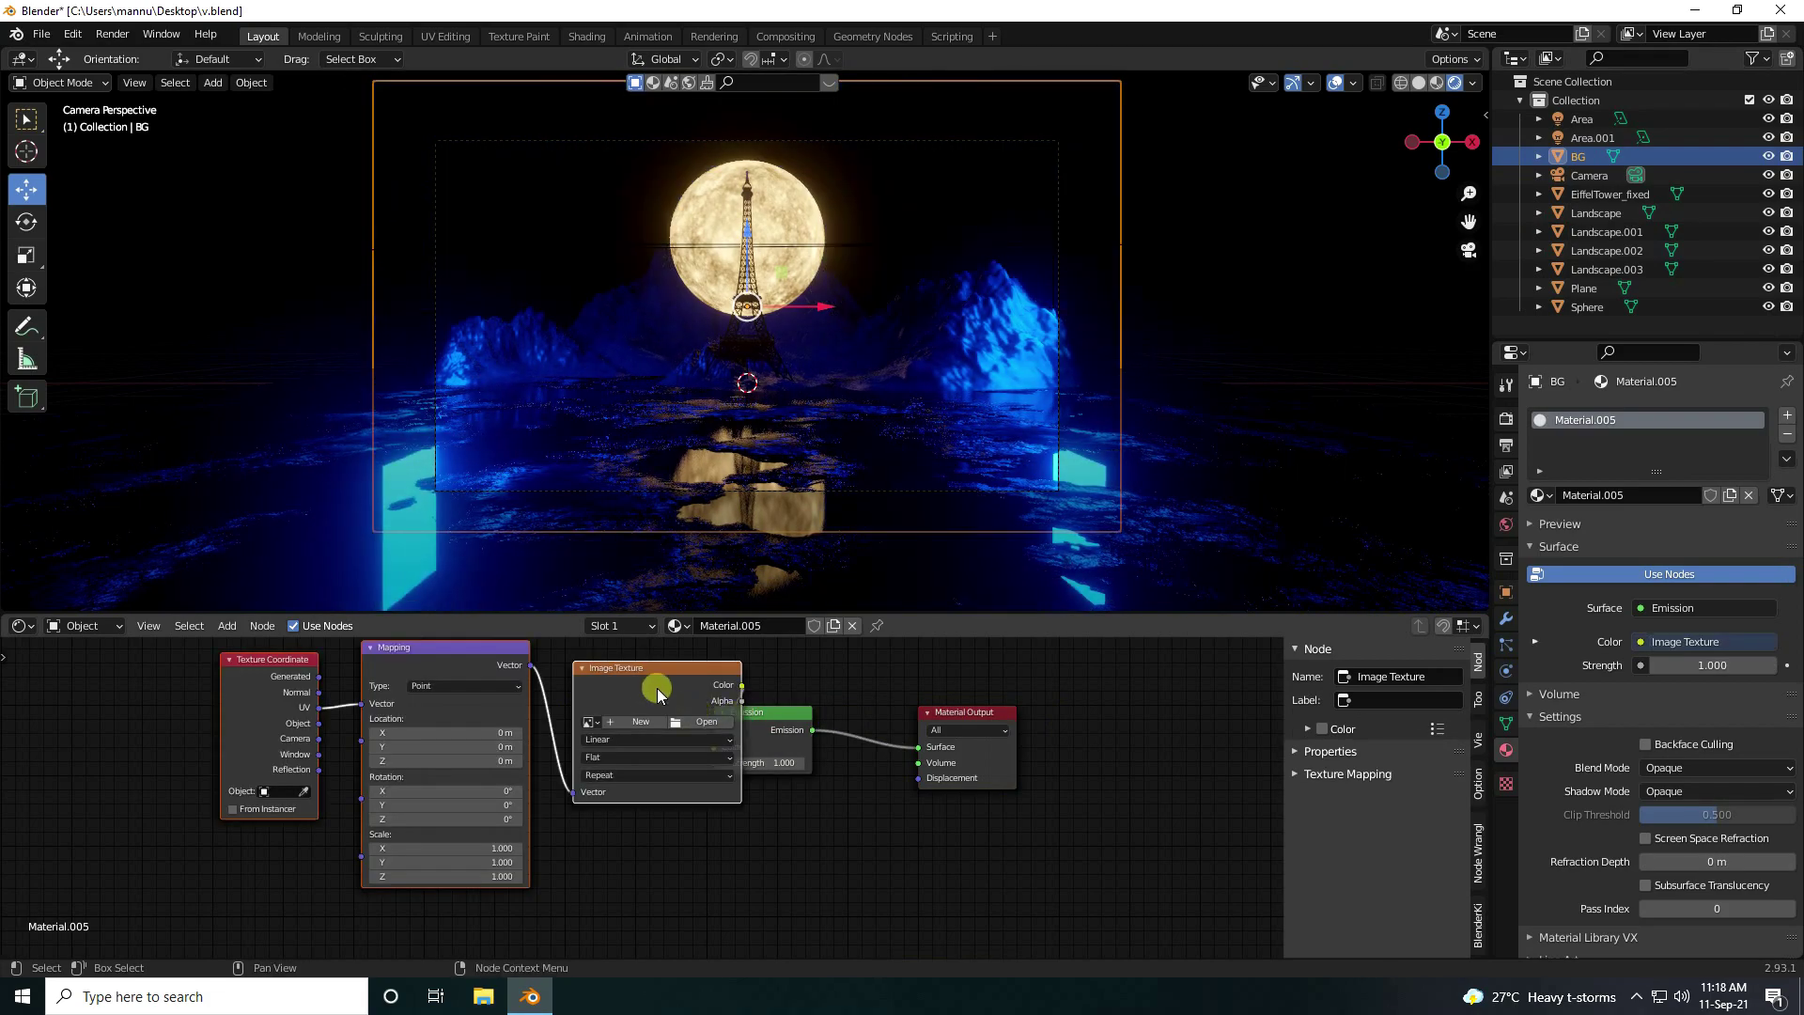
# Load Moon/729858.jpg into the Image Texture node
pyautogui.moveTo(636, 665); pyautogui.dragTo(542, 676)
pyautogui.click(543, 677)
pyautogui.click(624, 831)
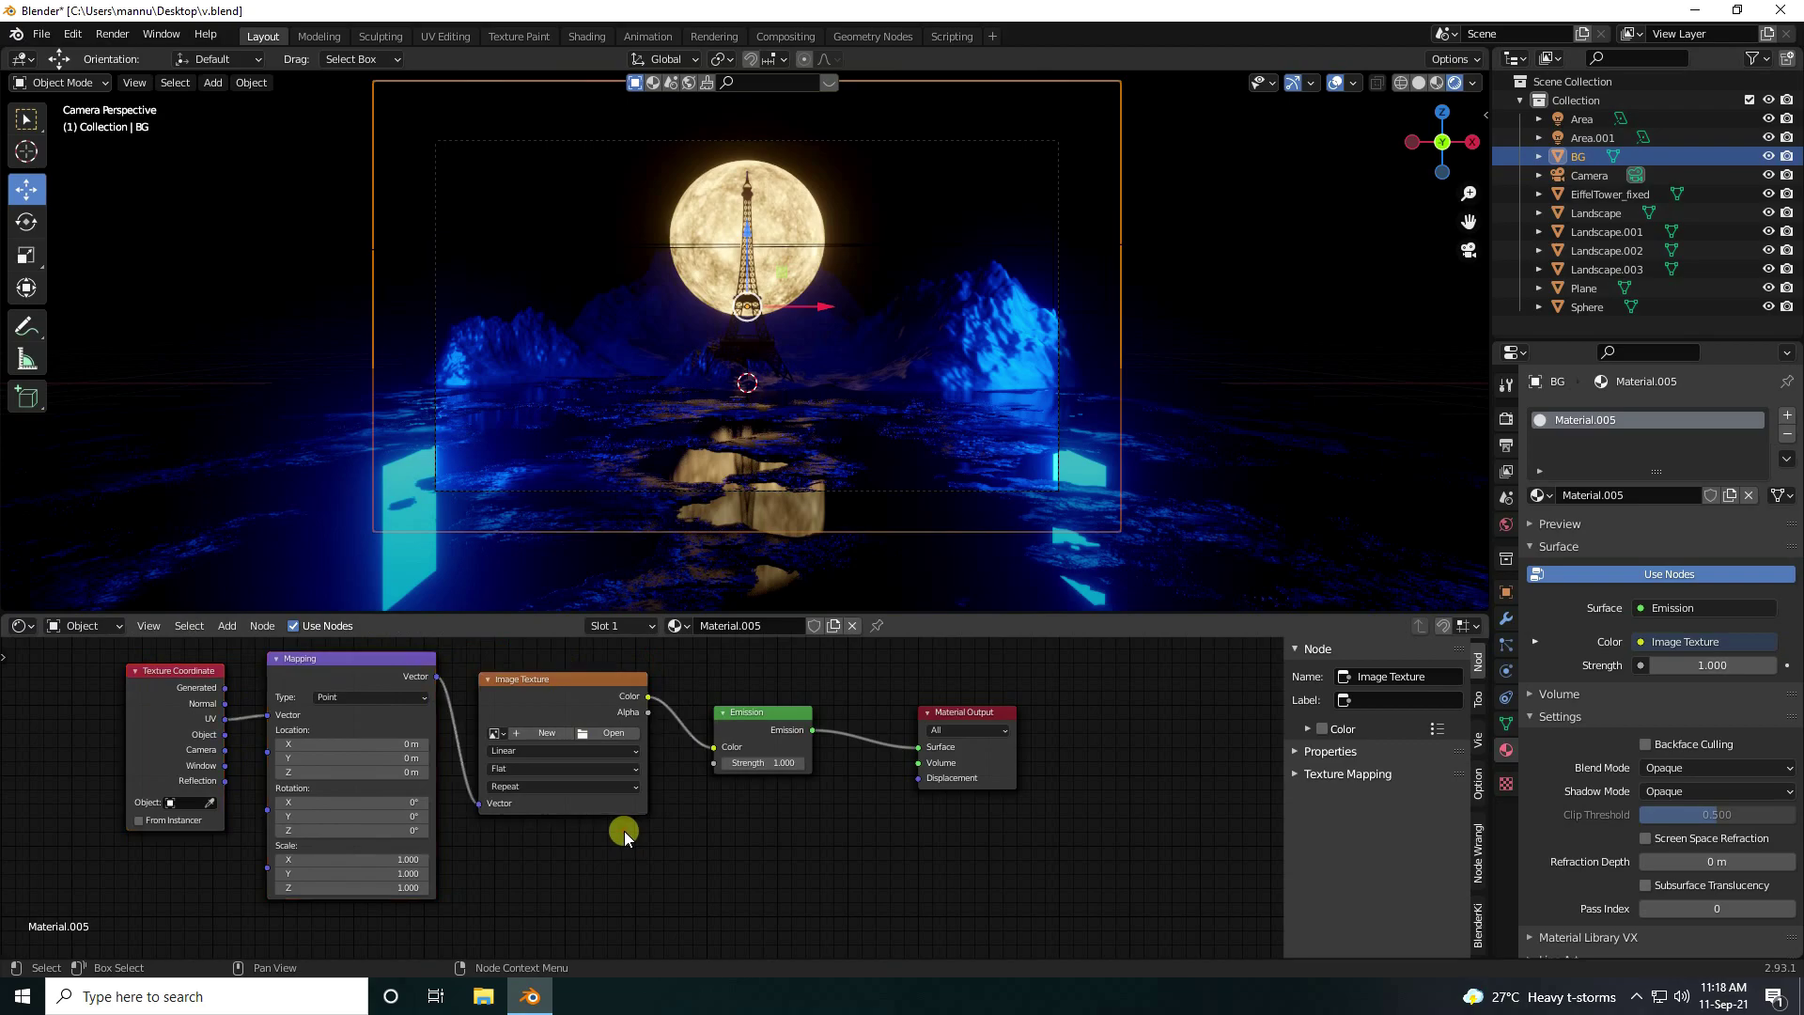
pyautogui.click(602, 734)
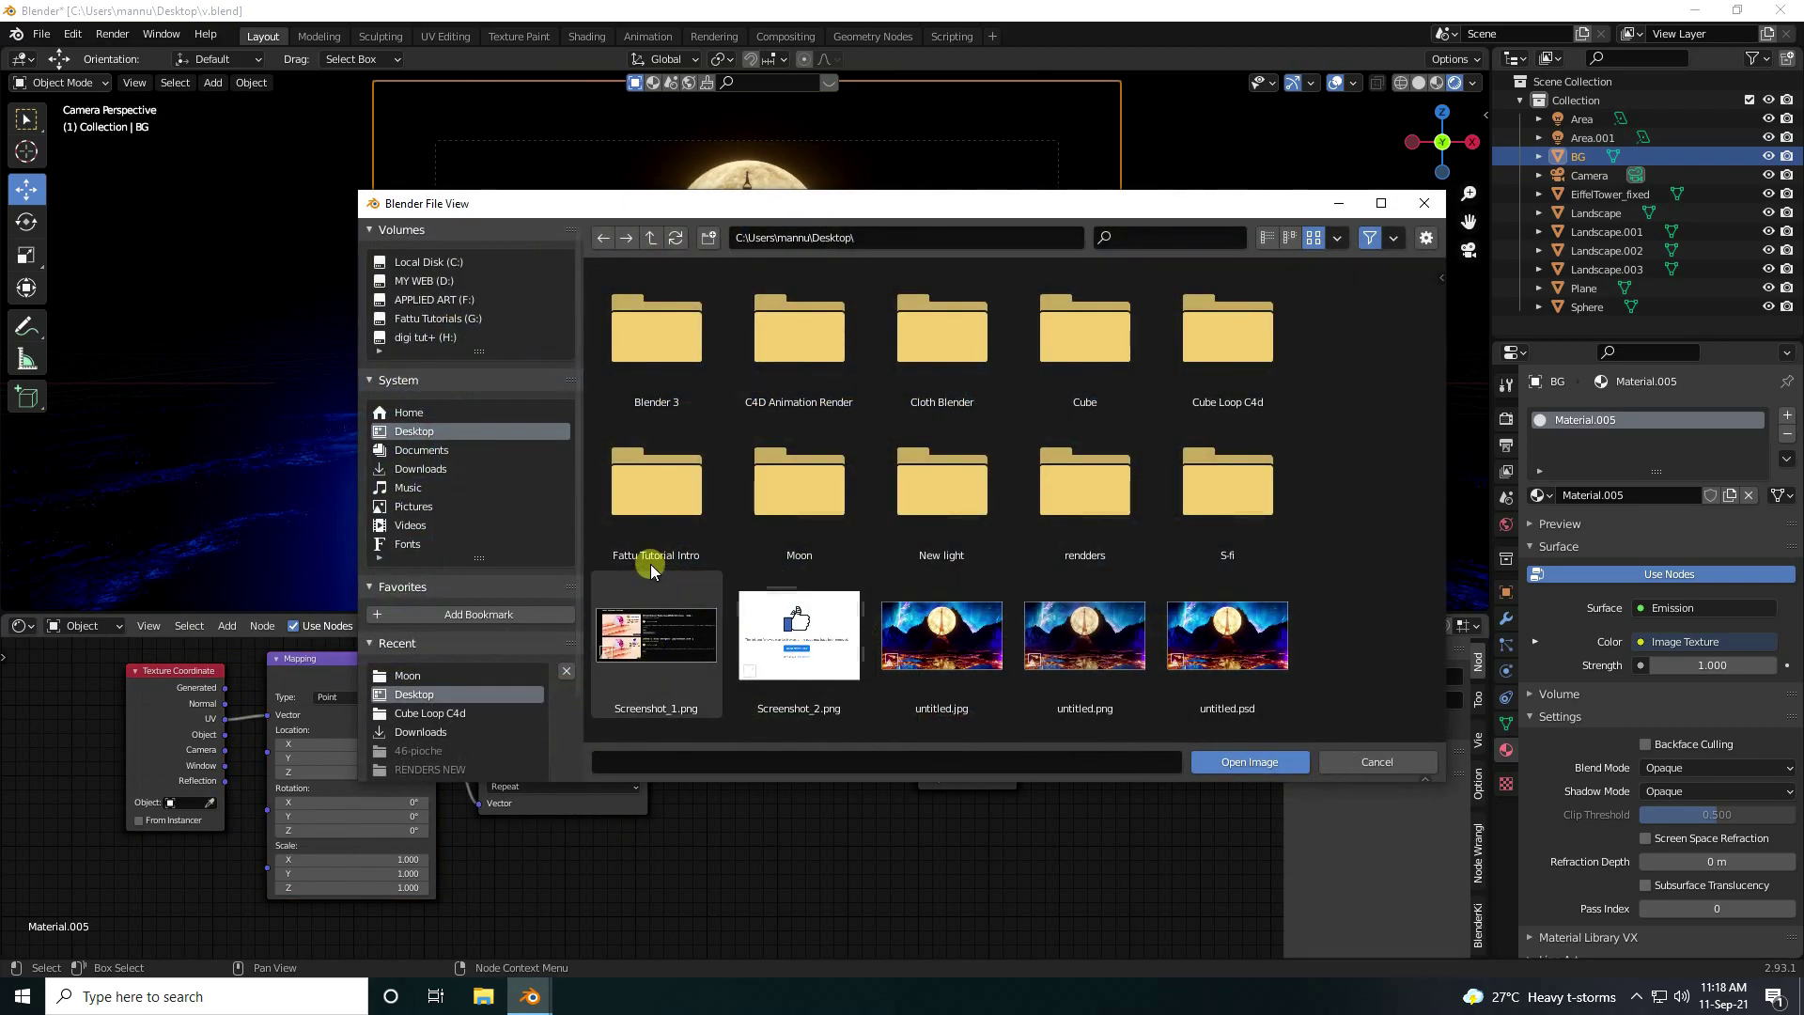
pyautogui.doubleClick(801, 484)
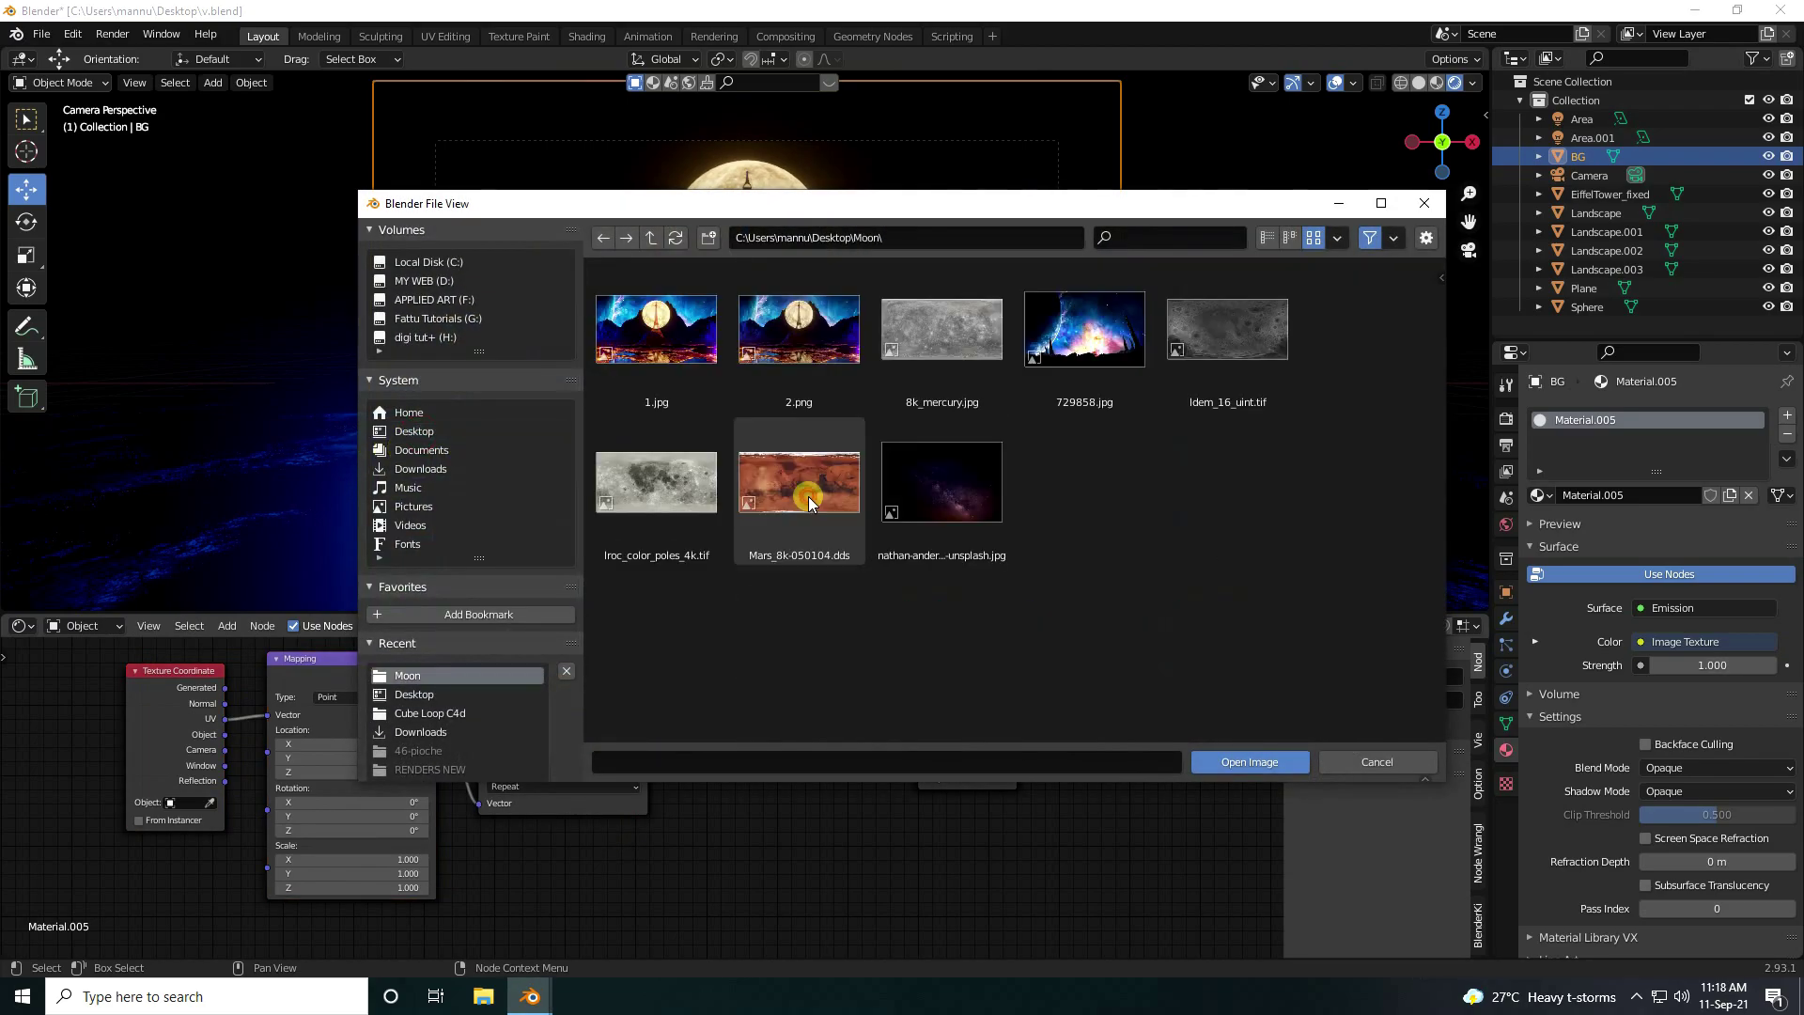
pyautogui.click(1067, 345)
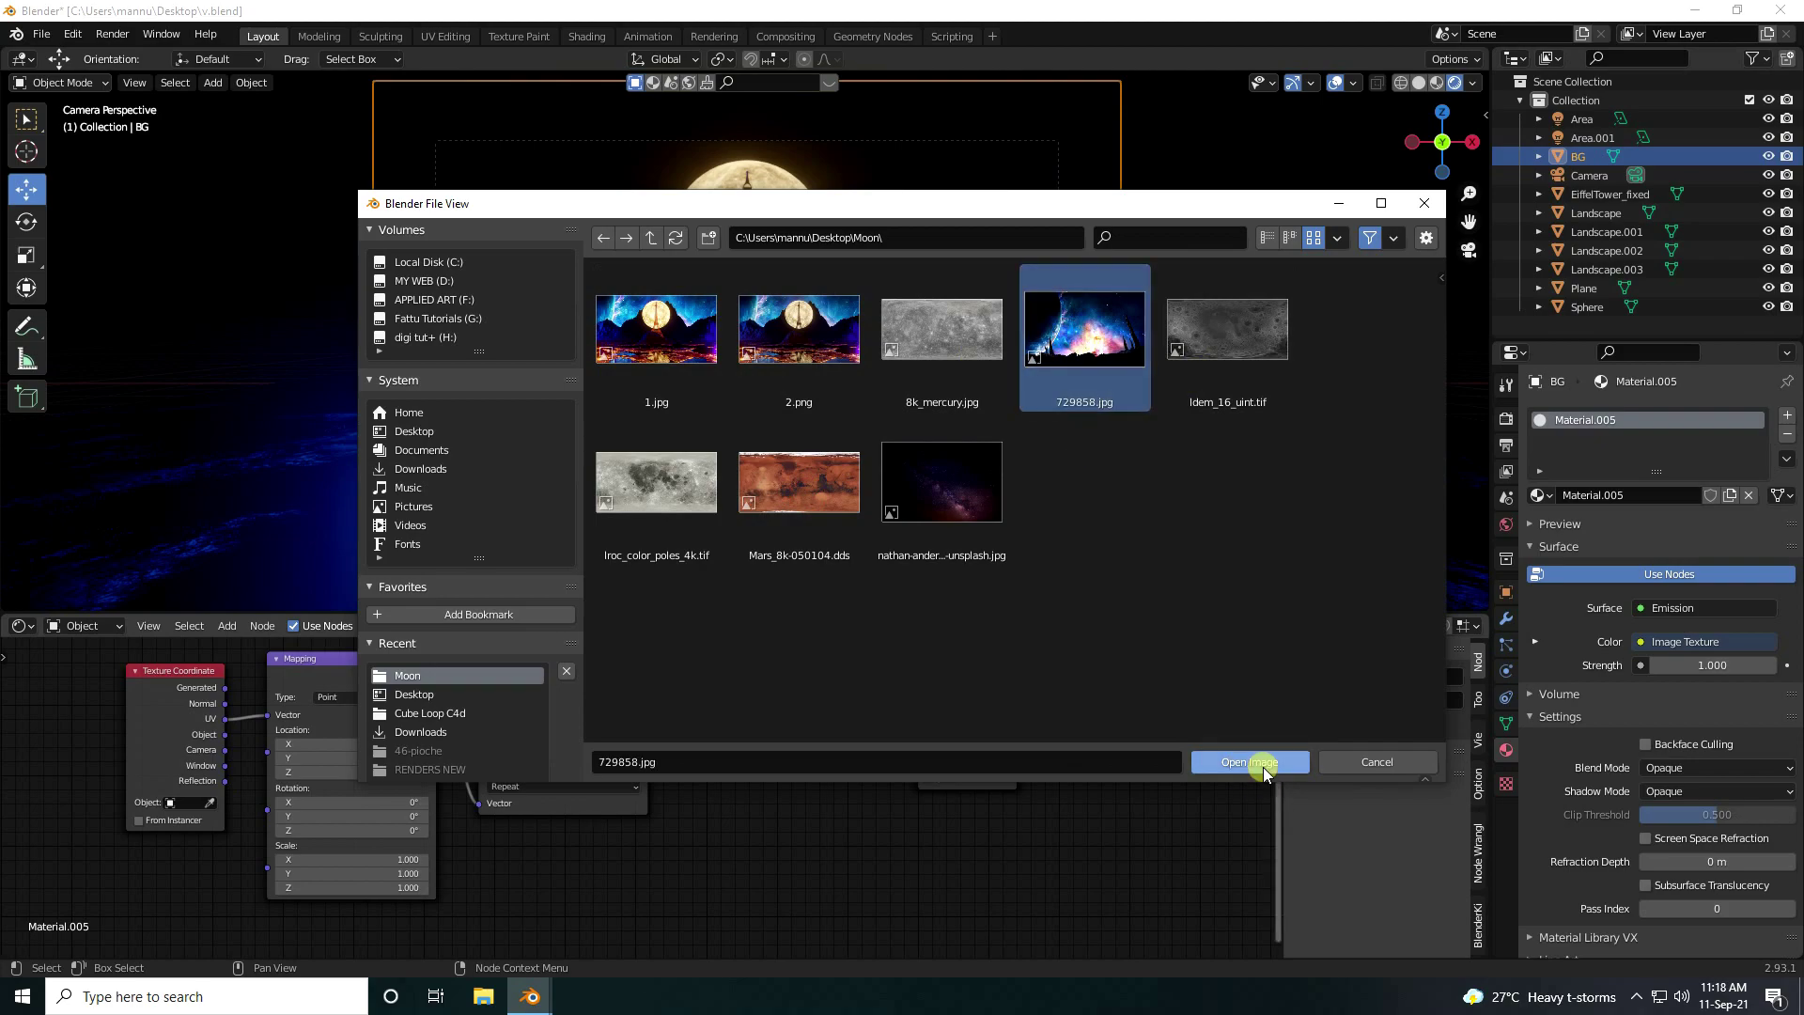
pyautogui.click(1255, 761)
# Set the Emission Strength to 2 and collapse the Shader Editor
pyautogui.scroll(-1, 569, 372)
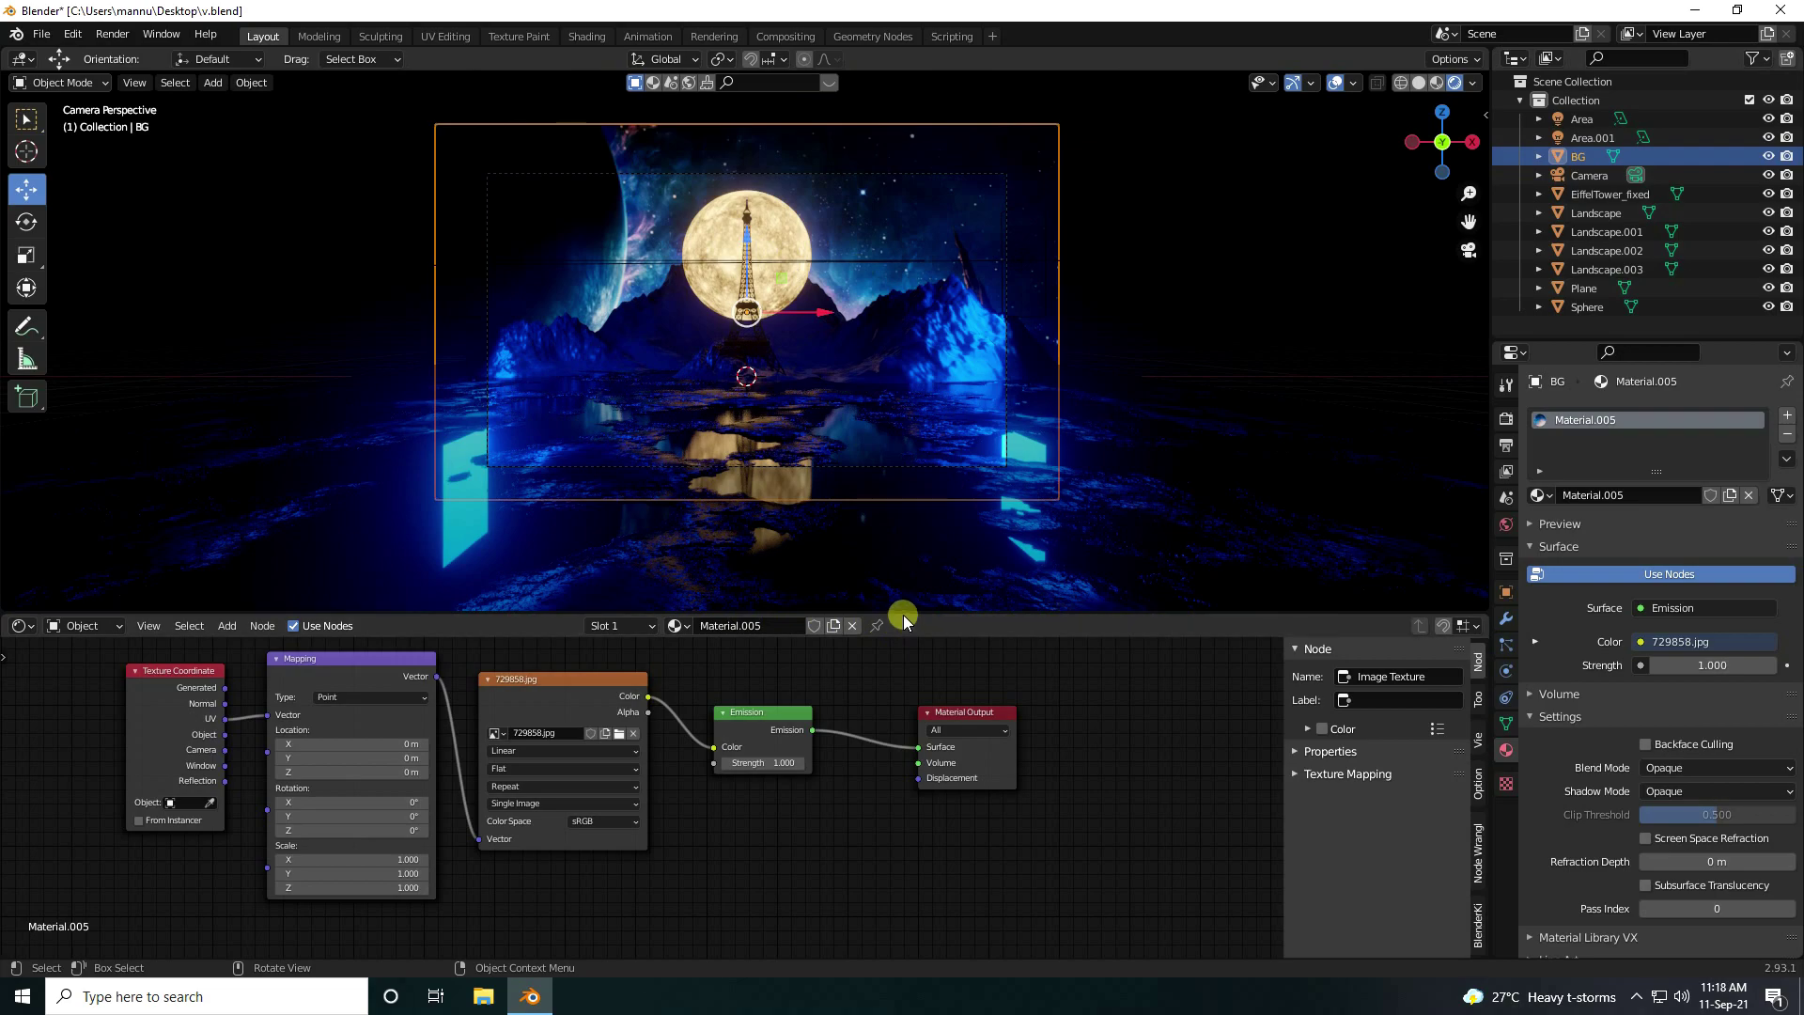
pyautogui.moveTo(903, 615); pyautogui.dragTo(902, 766)
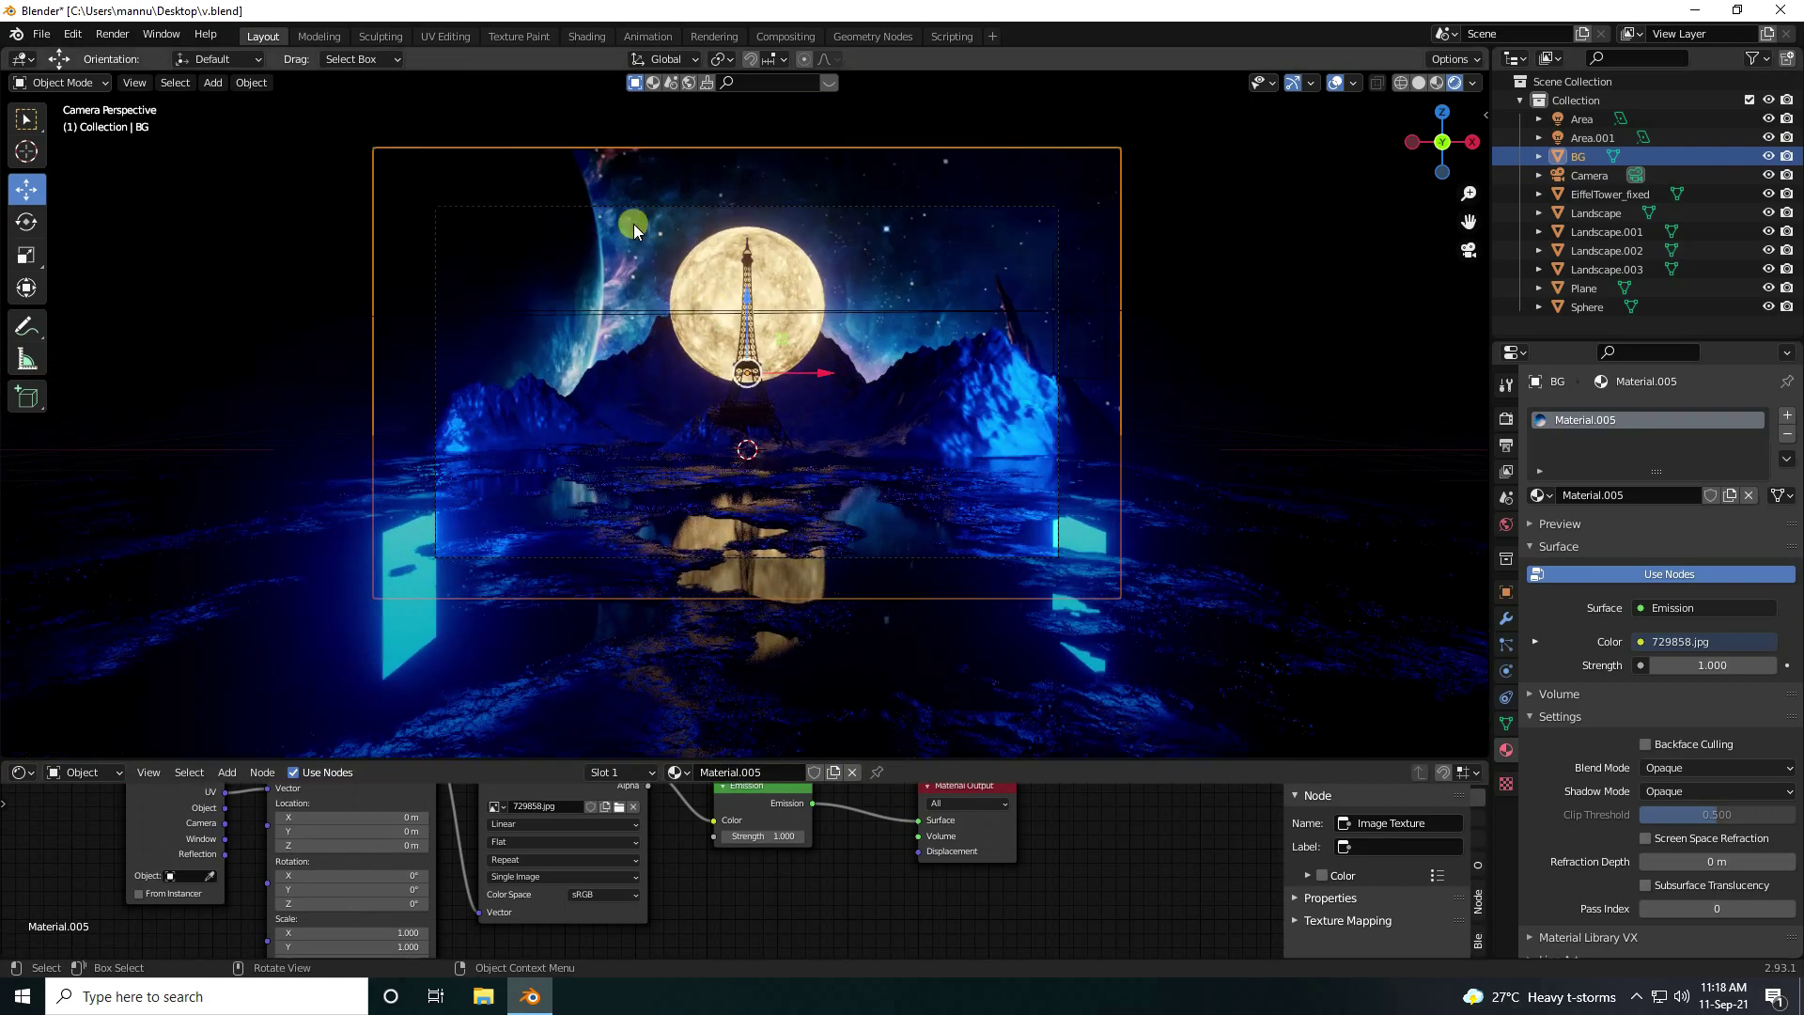
pyautogui.write('2')
pyautogui.press('Return')
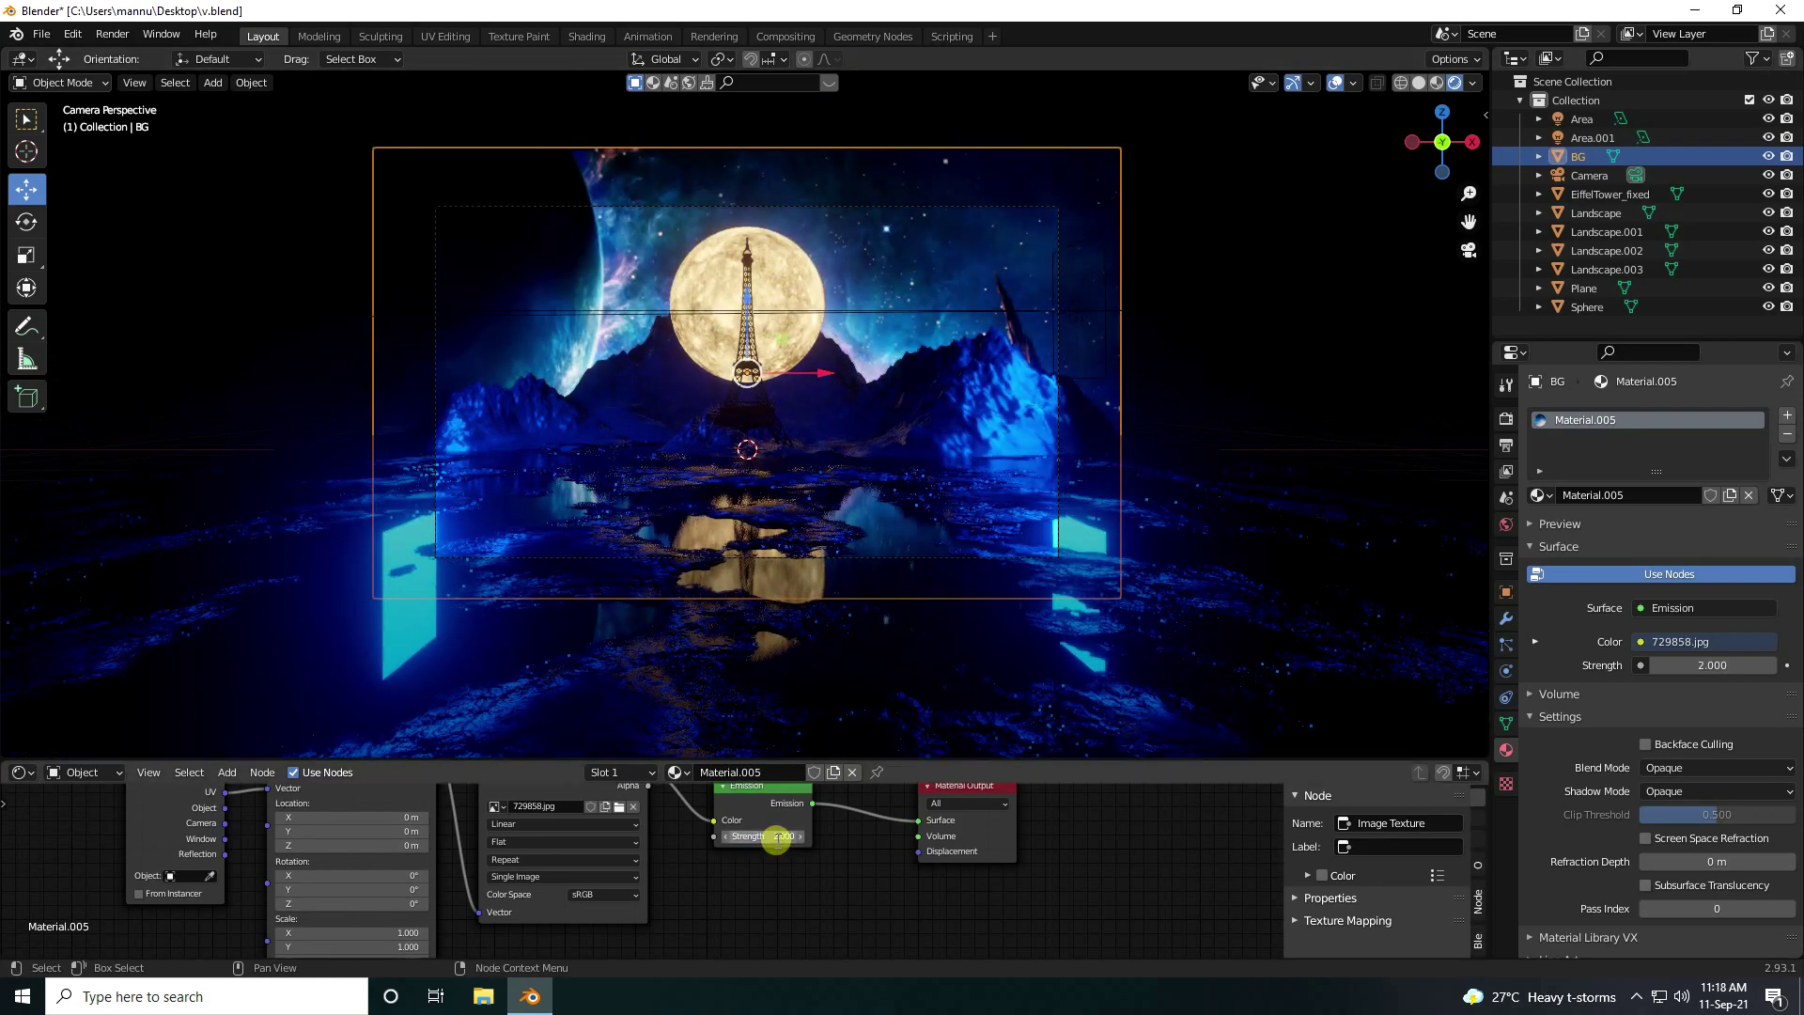
pyautogui.click(380, 760)
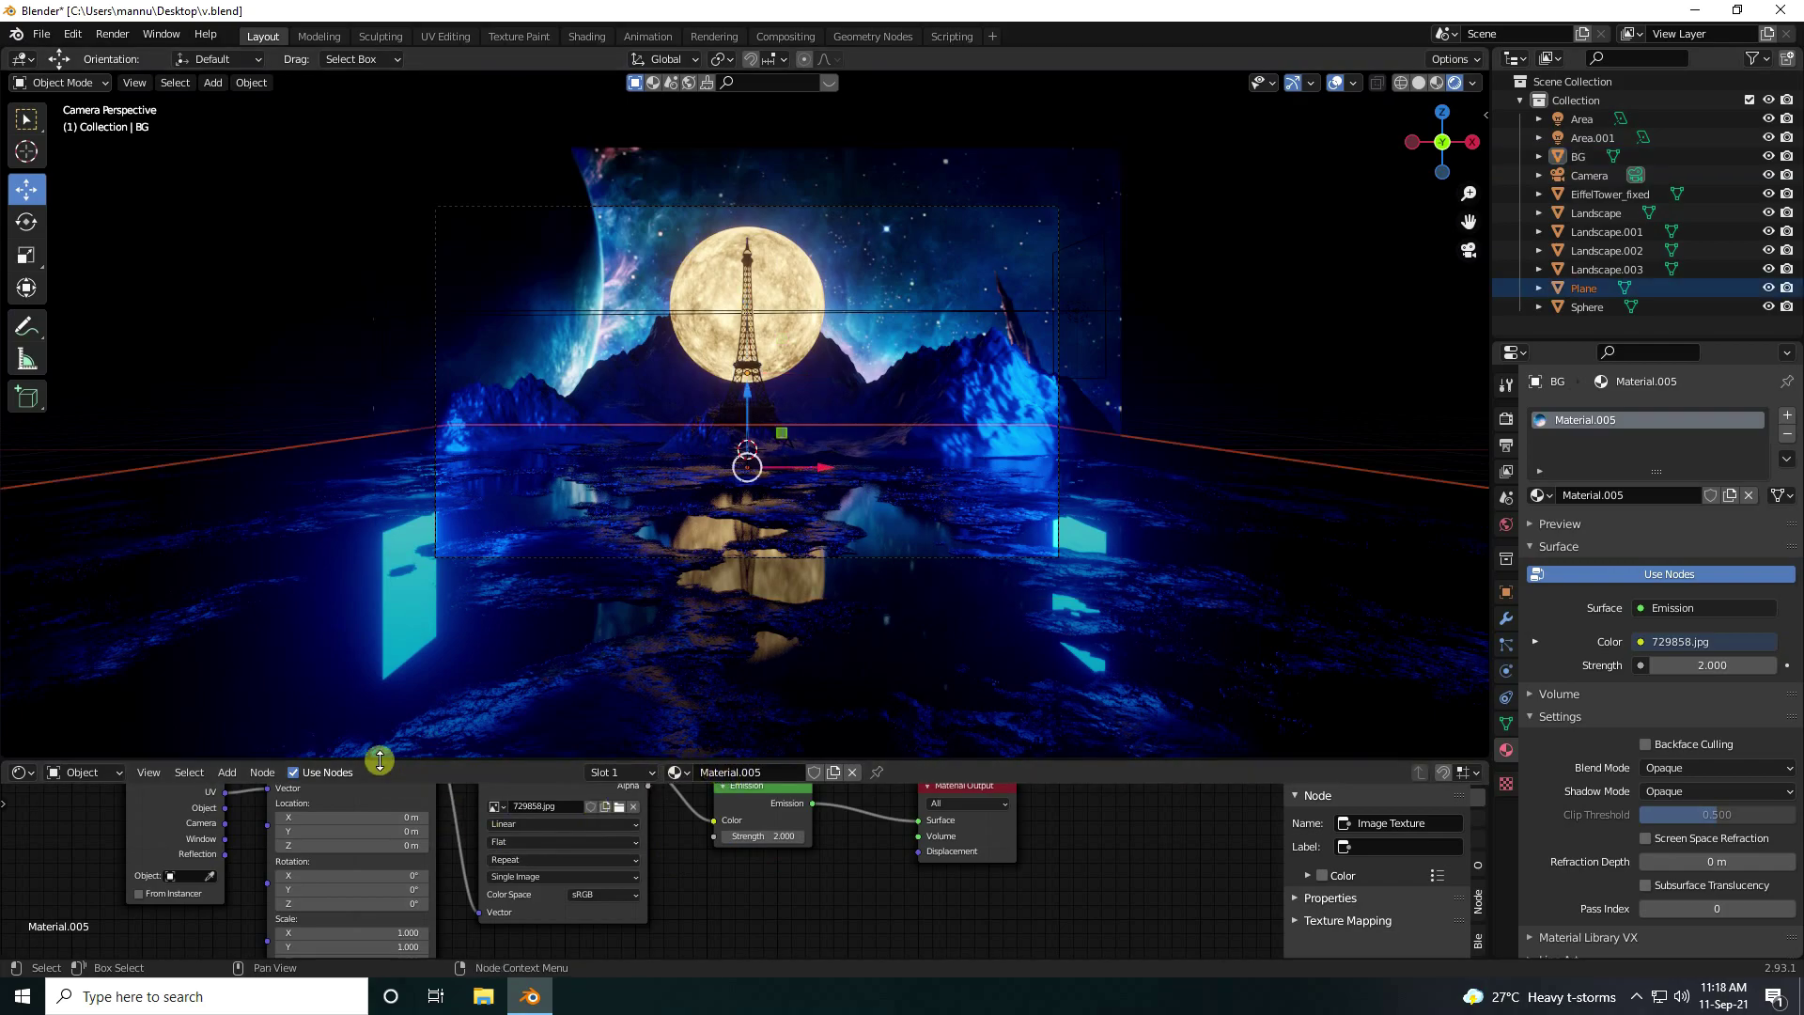
pyautogui.moveTo(383, 763); pyautogui.dragTo(403, 882)
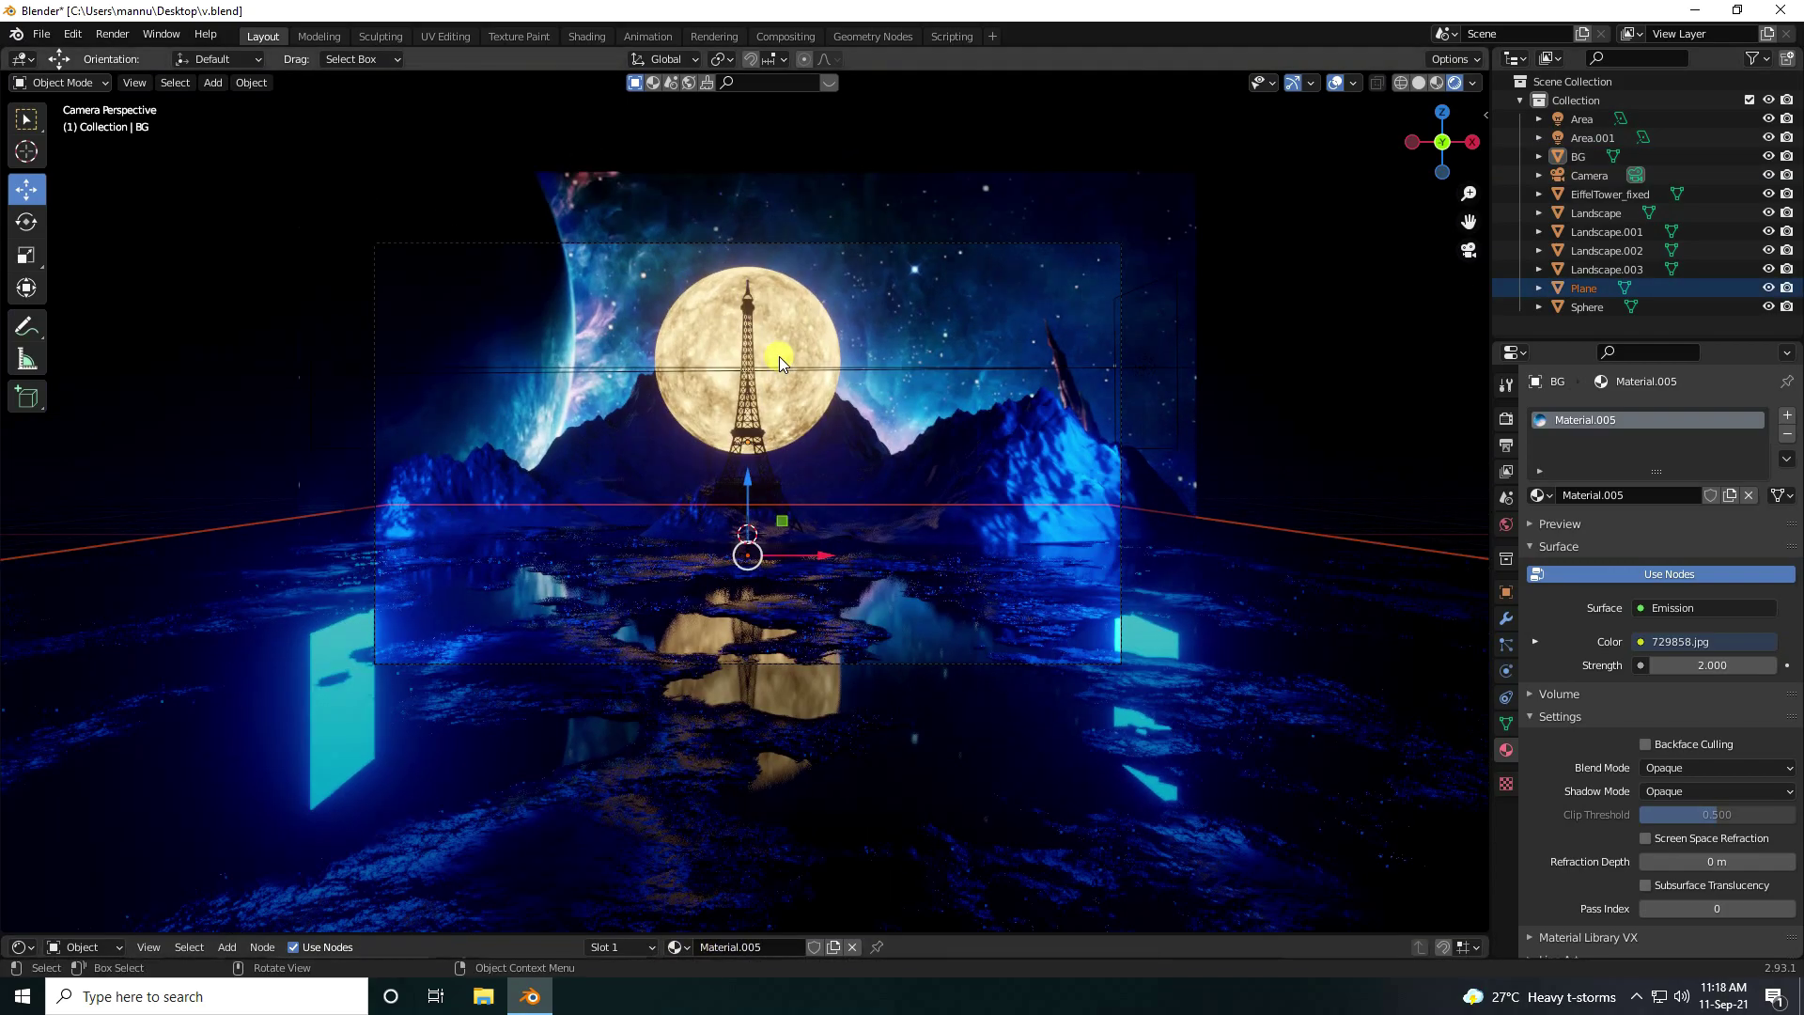
pyautogui.scroll(1, 780, 357)
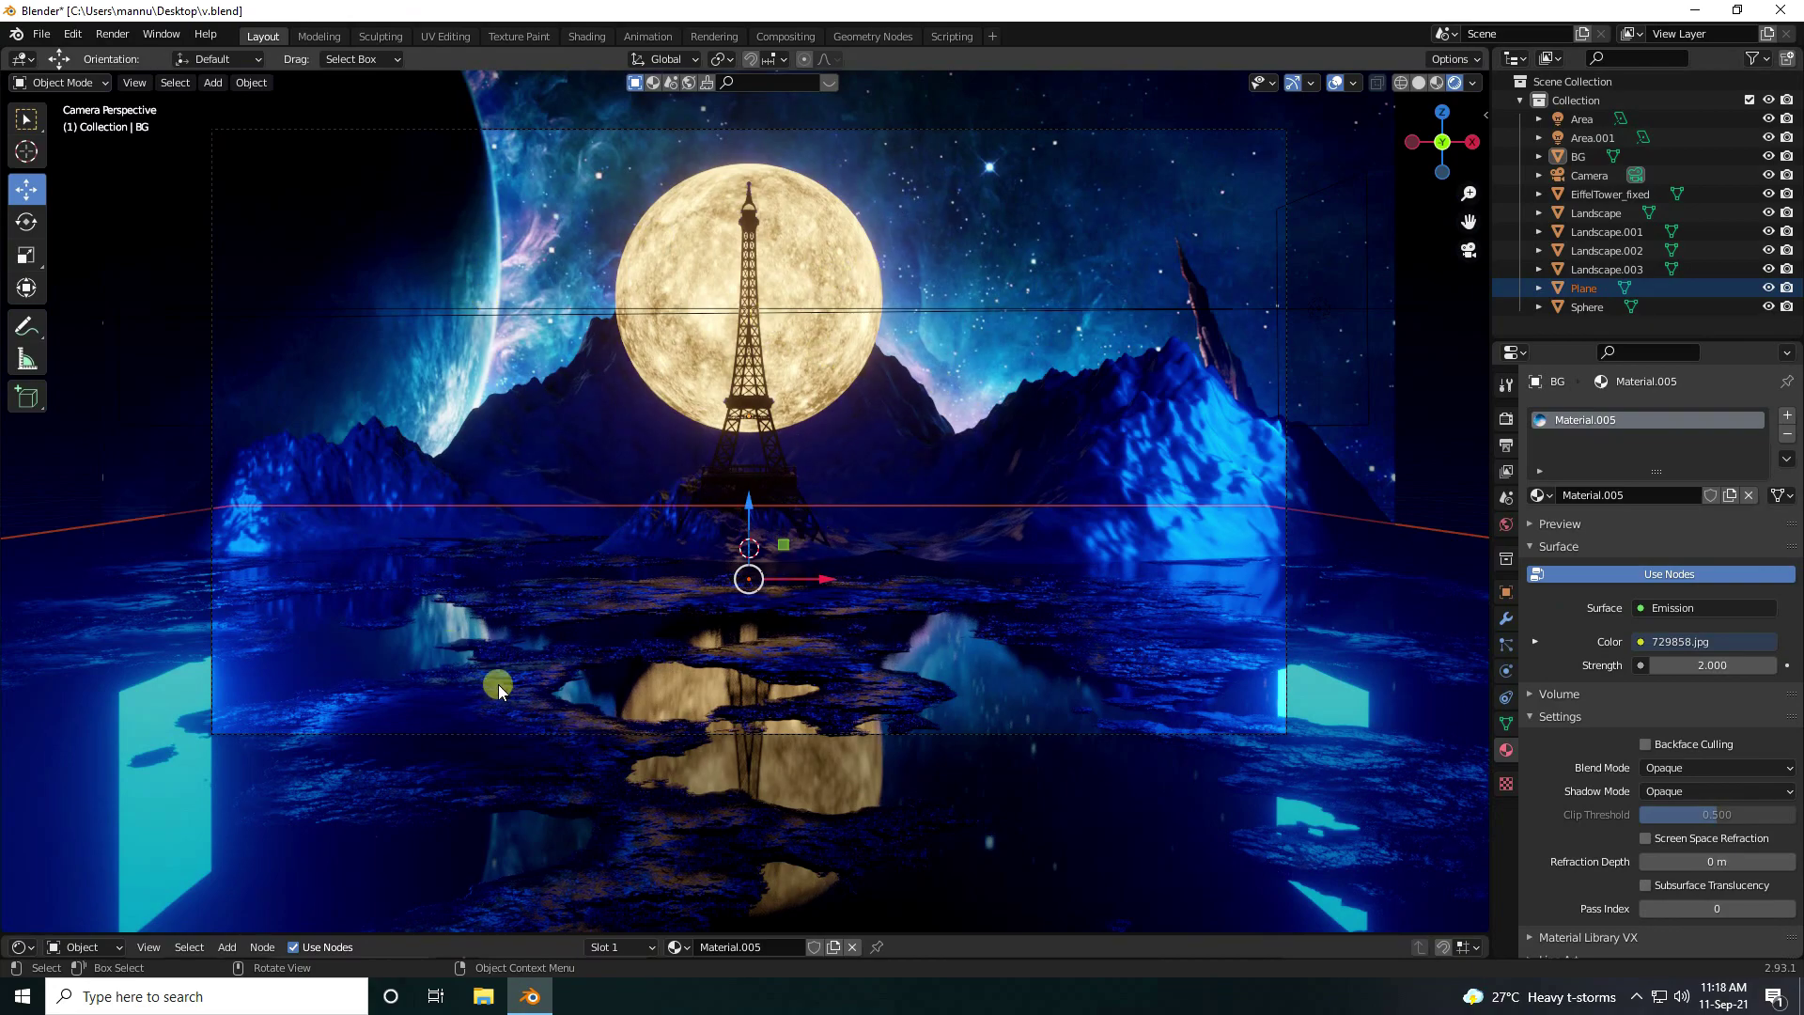
# Add a point light and position it toward the front left, checking from the camera view
pyautogui.click(212, 84)
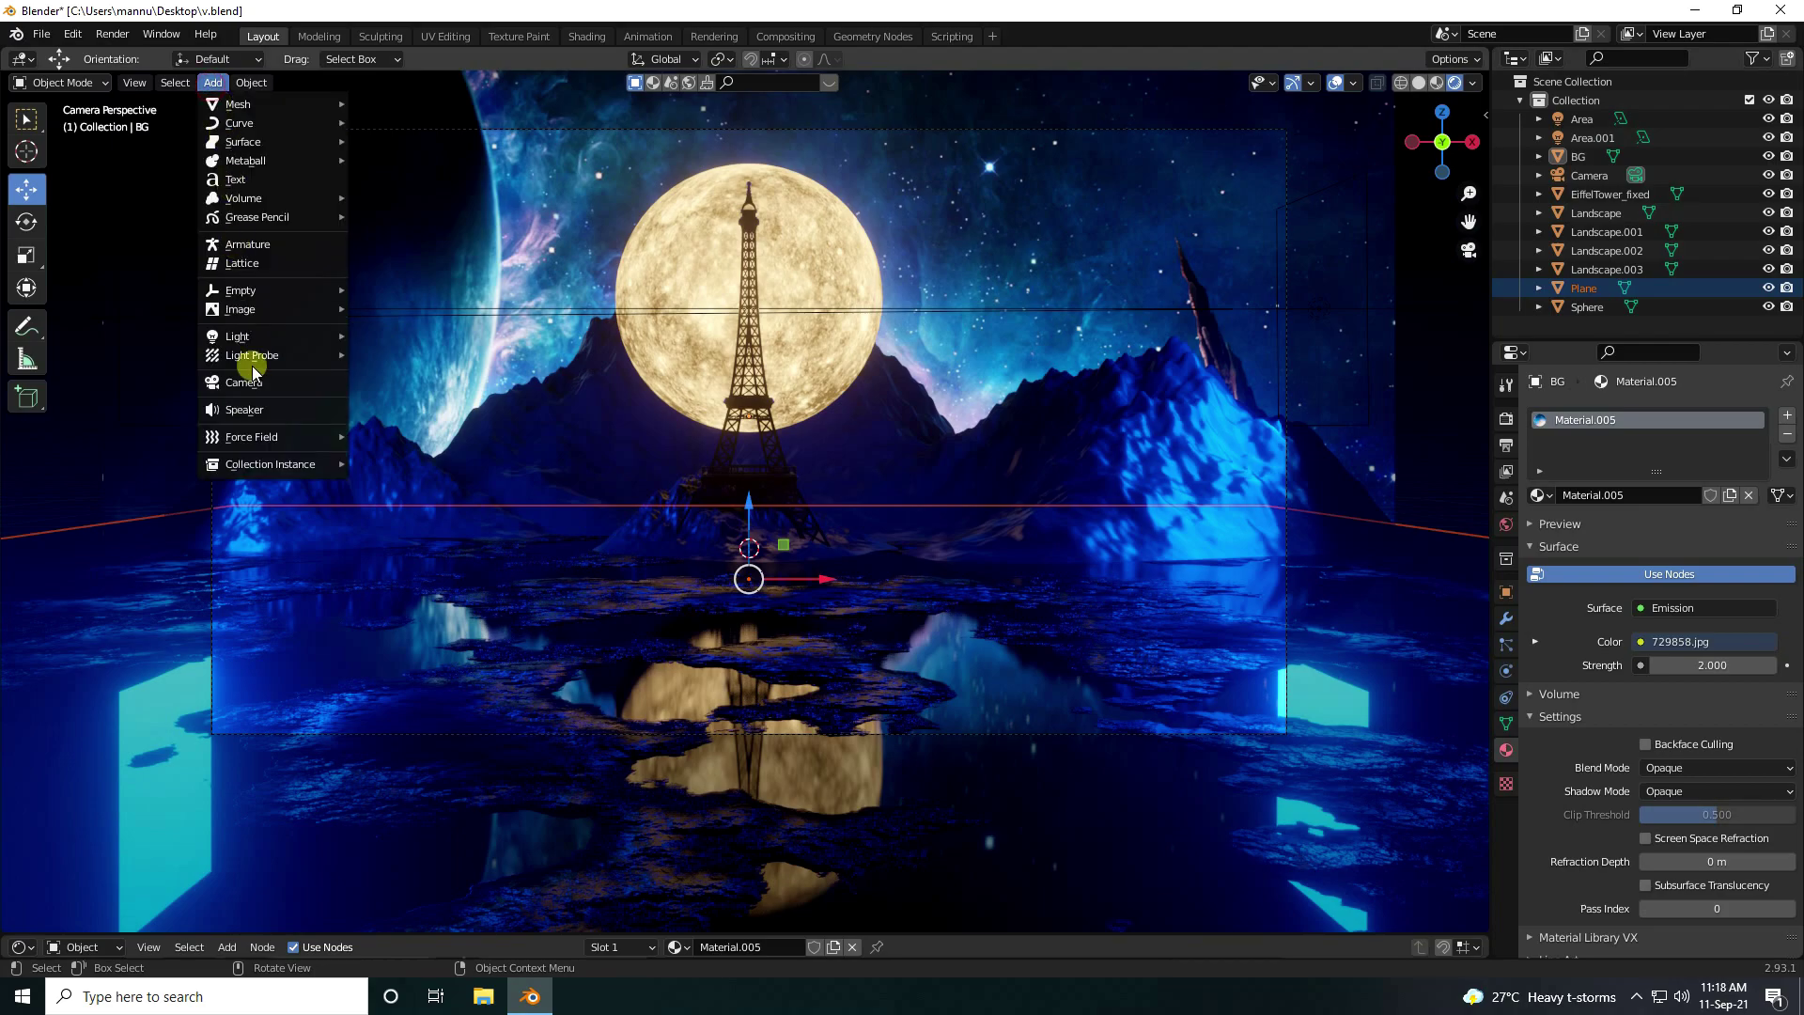
pyautogui.moveTo(252, 339)
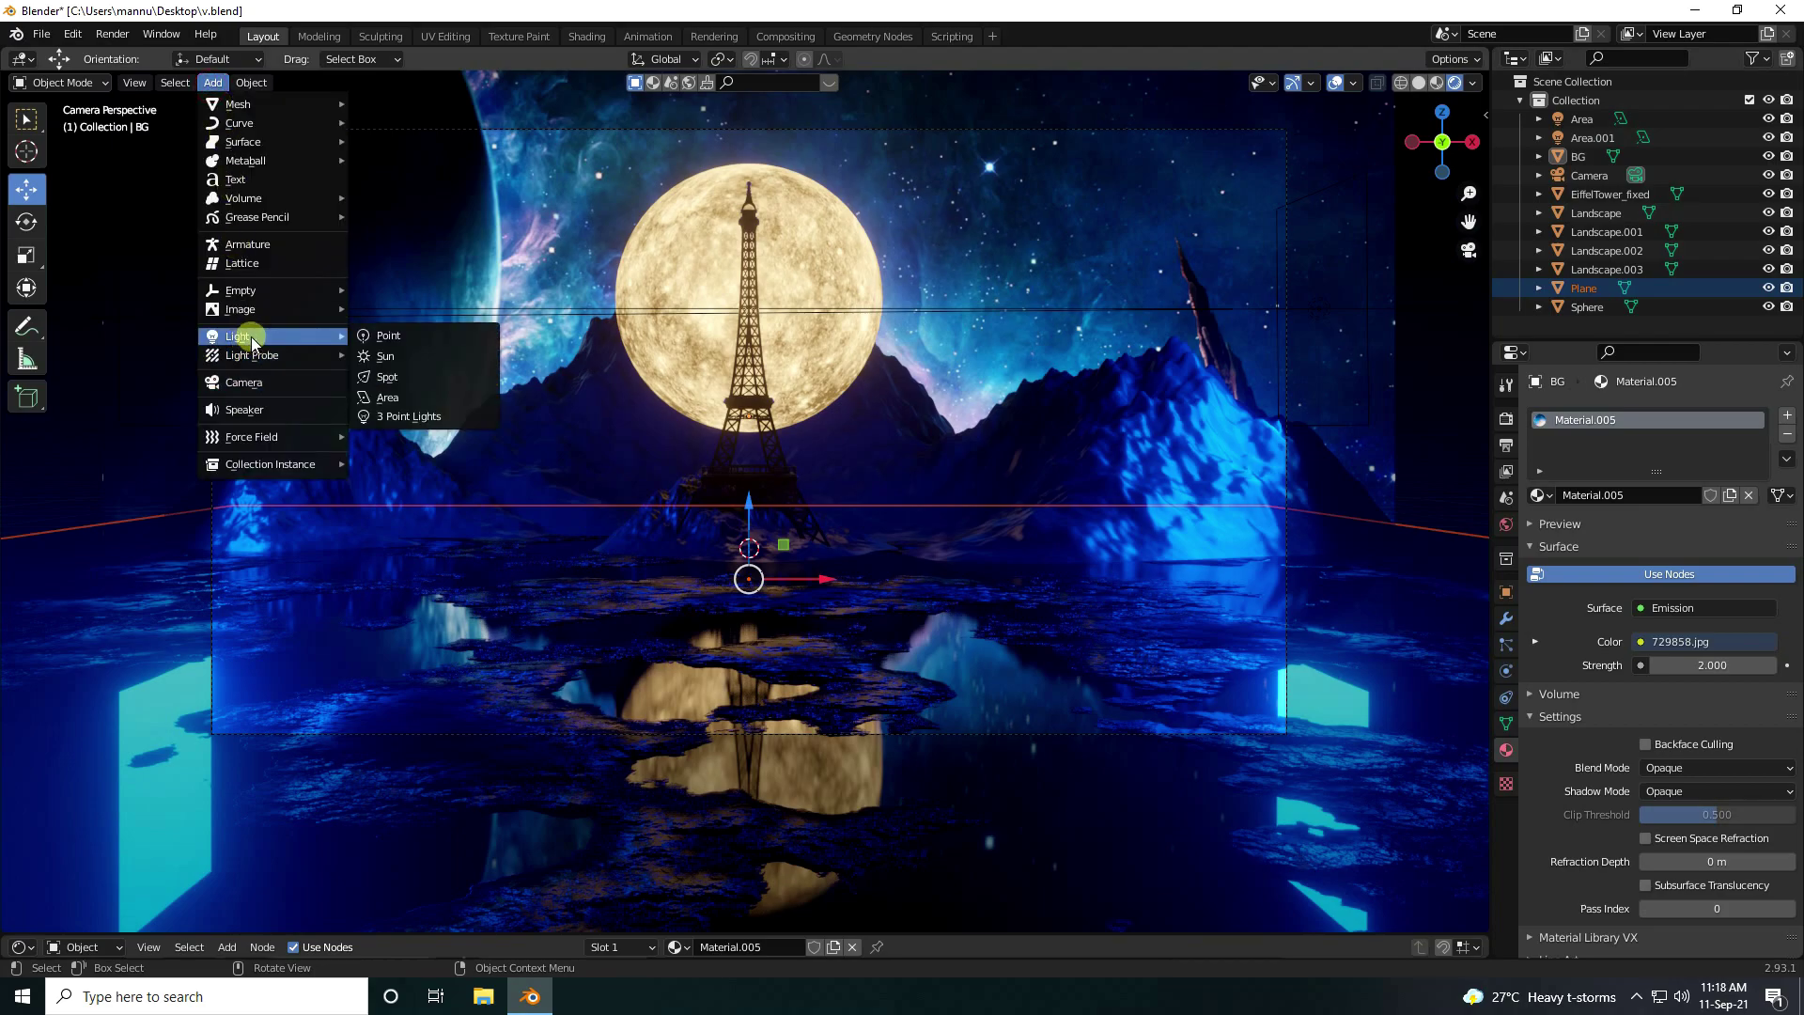
pyautogui.click(408, 340)
pyautogui.moveTo(826, 547); pyautogui.dragTo(404, 549)
pyautogui.moveTo(404, 549); pyautogui.dragTo(504, 545, button='middle')
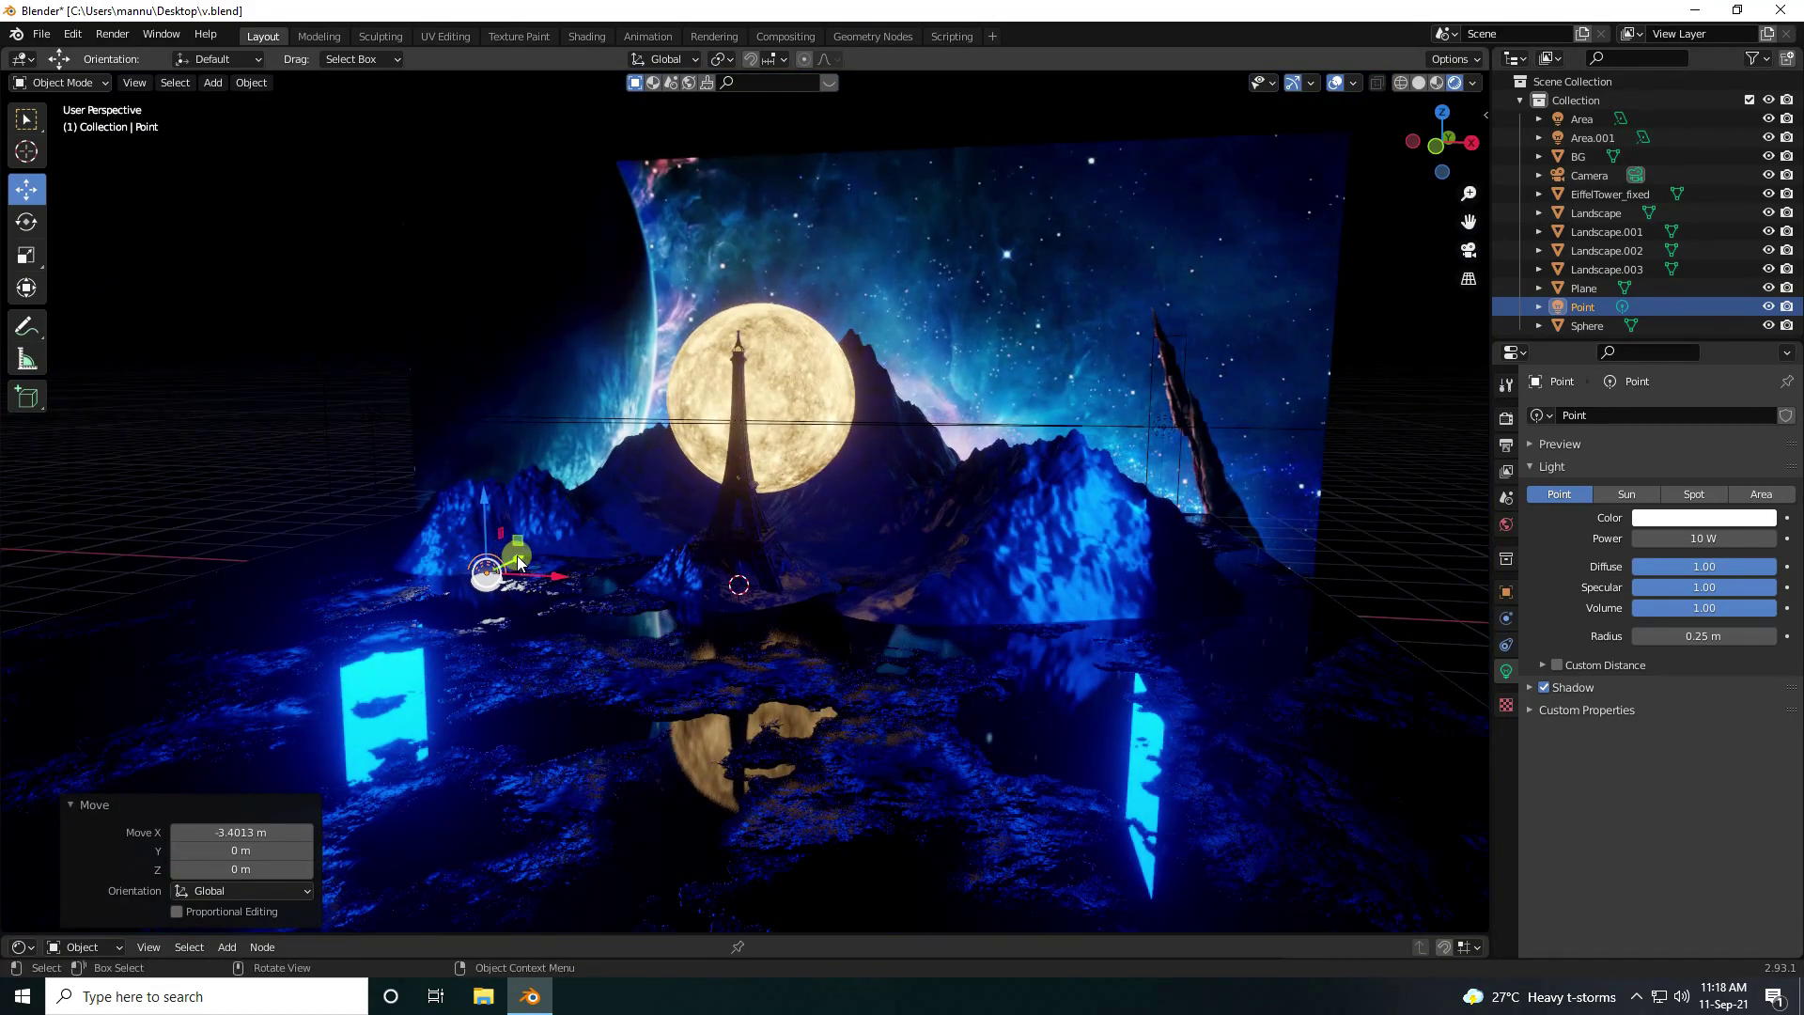
pyautogui.moveTo(517, 555); pyautogui.dragTo(402, 668)
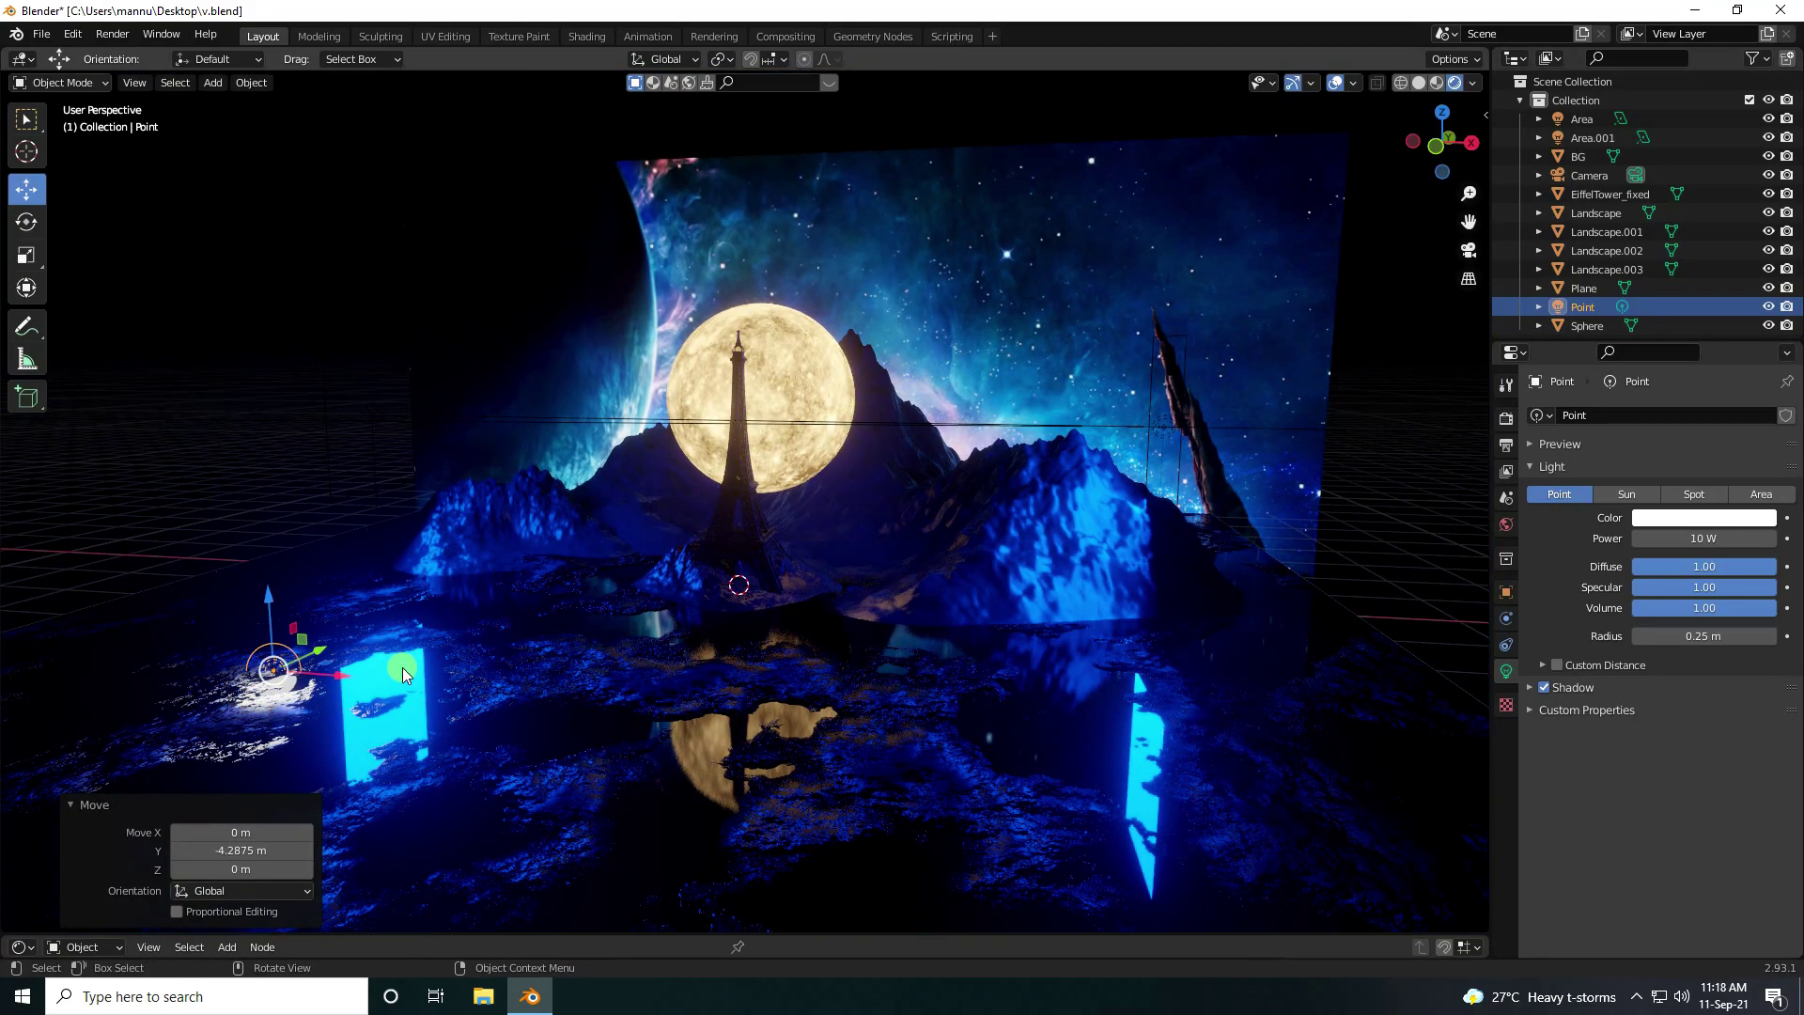
pyautogui.press('KP_0')
pyautogui.press('g')
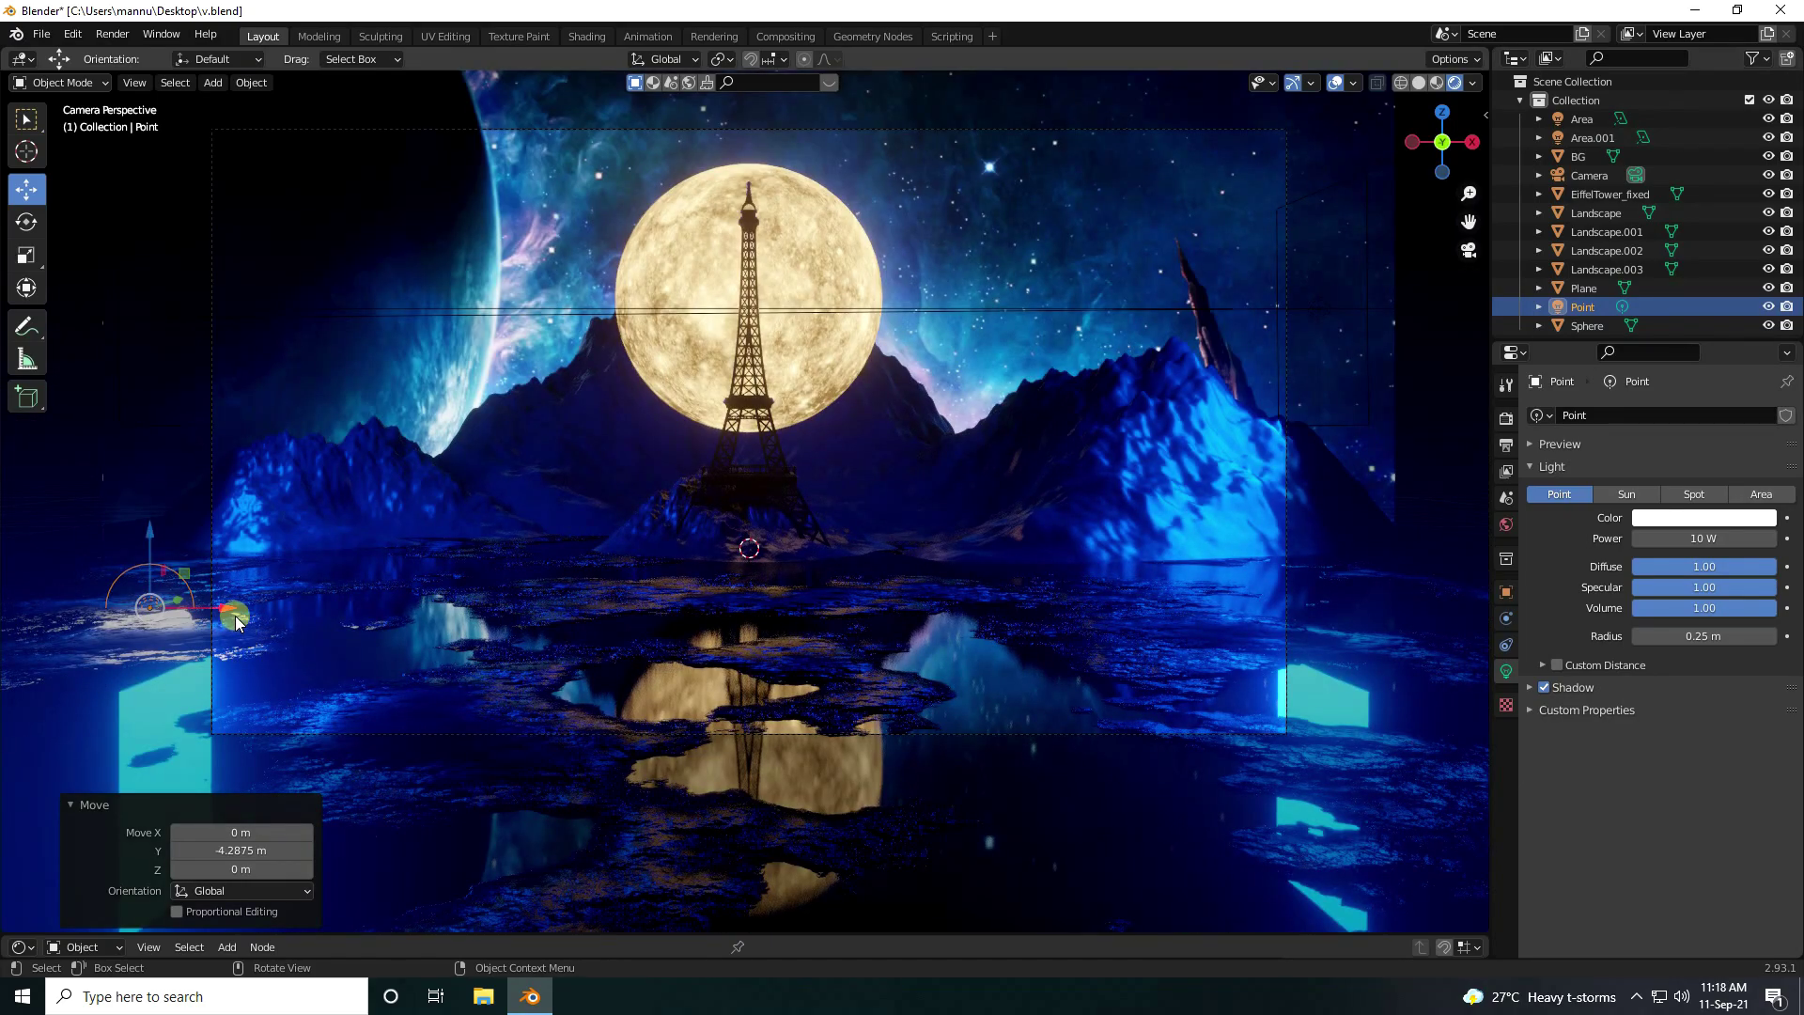
pyautogui.click(238, 608)
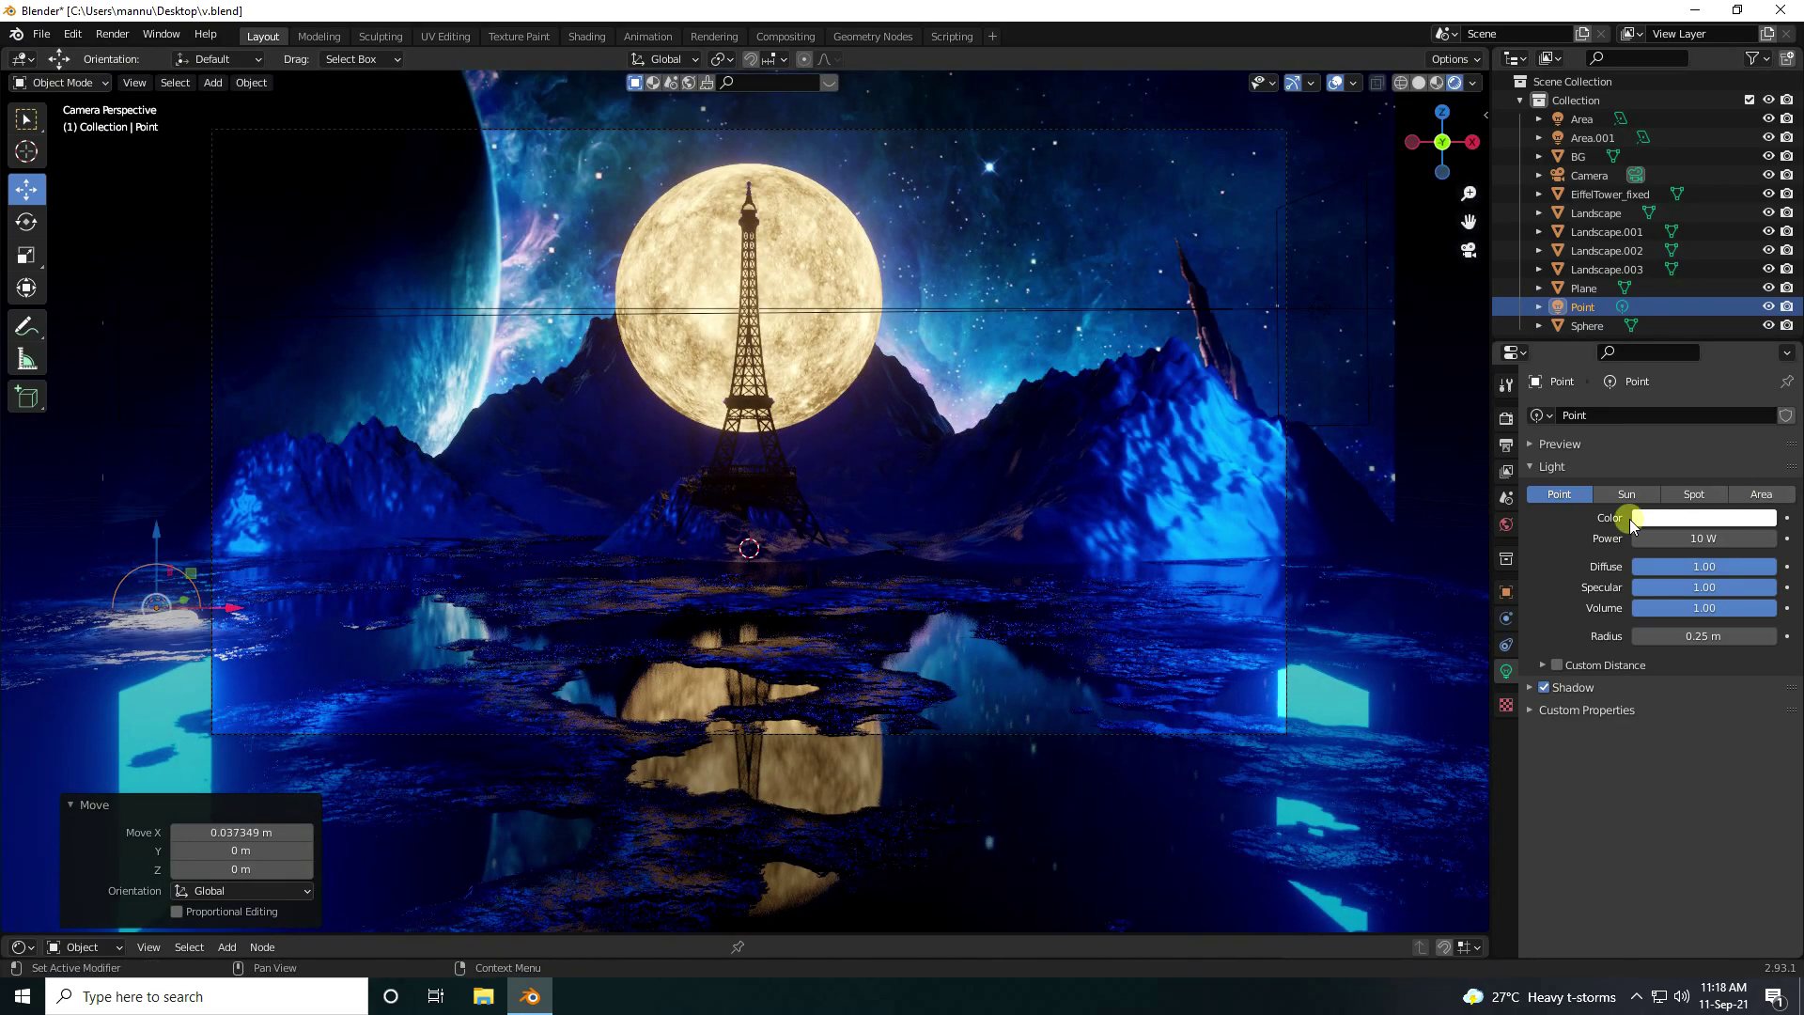
# Make the light orange with hue 0.025, raised saturation, and power 1000 W
pyautogui.click(1672, 517)
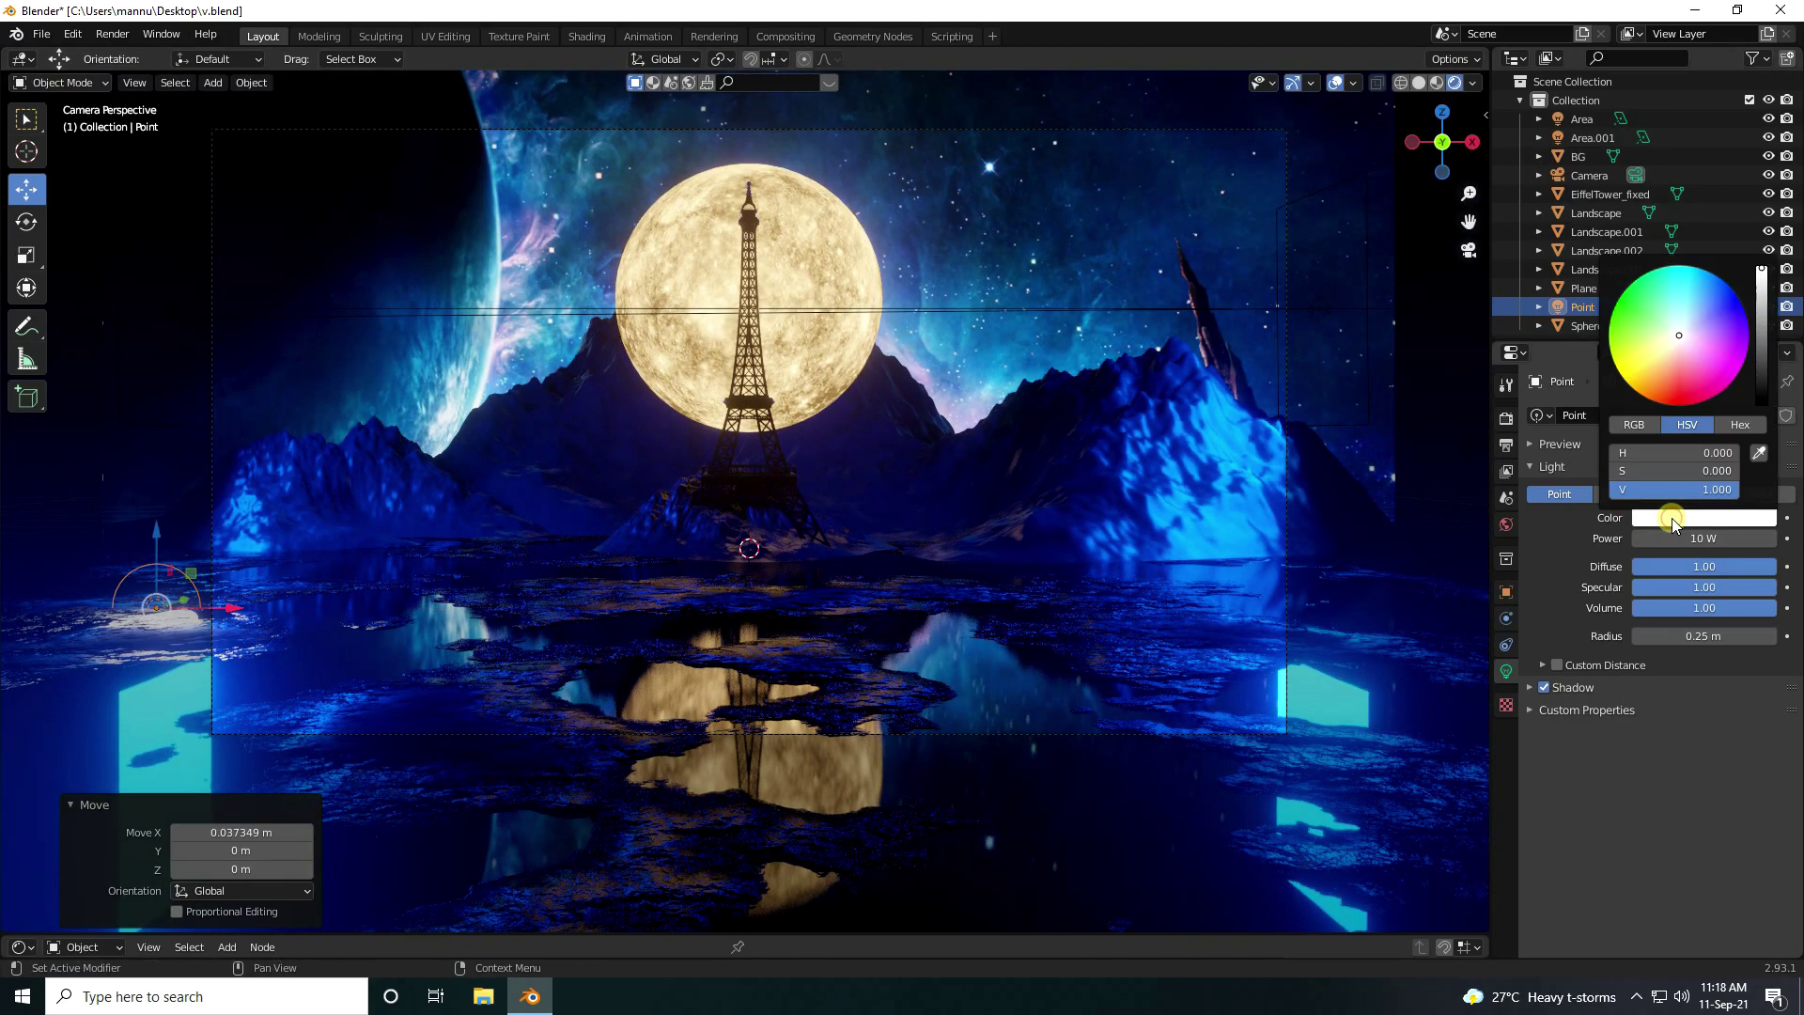
pyautogui.click(1691, 453)
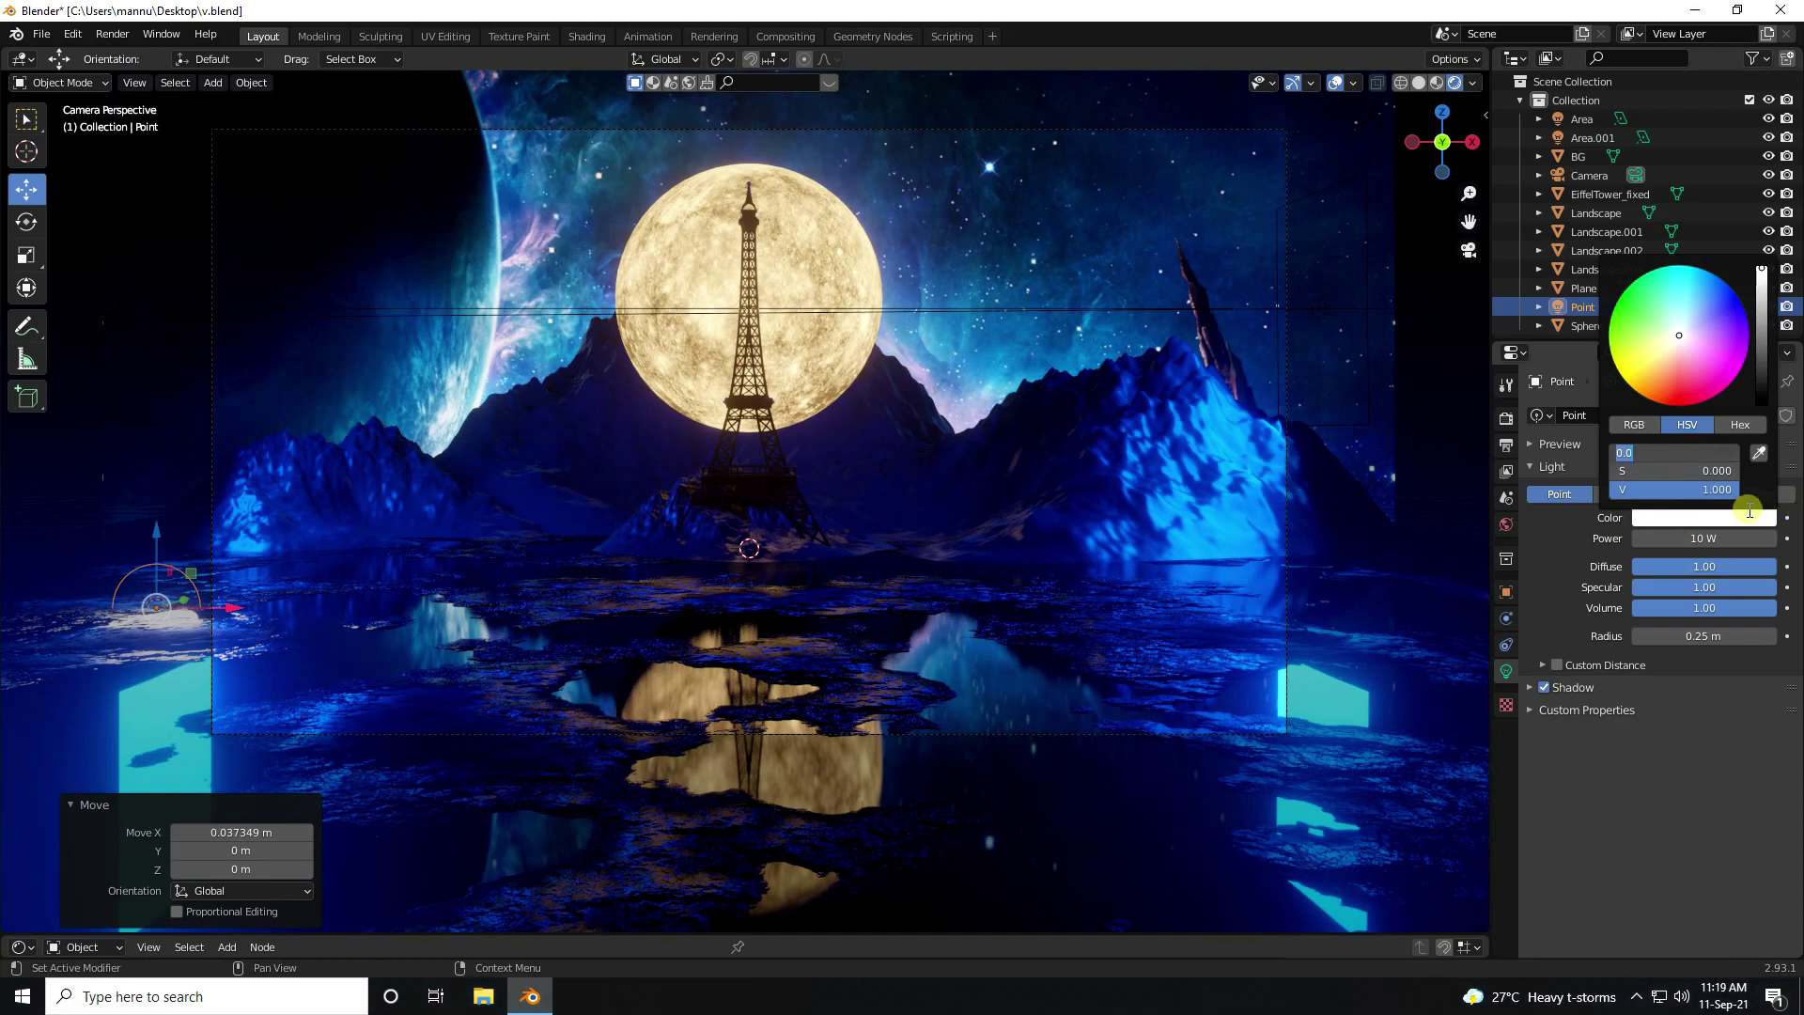
pyautogui.write('0.025')
pyautogui.press('Return')
pyautogui.moveTo(1687, 472); pyautogui.dragTo(1711, 483)
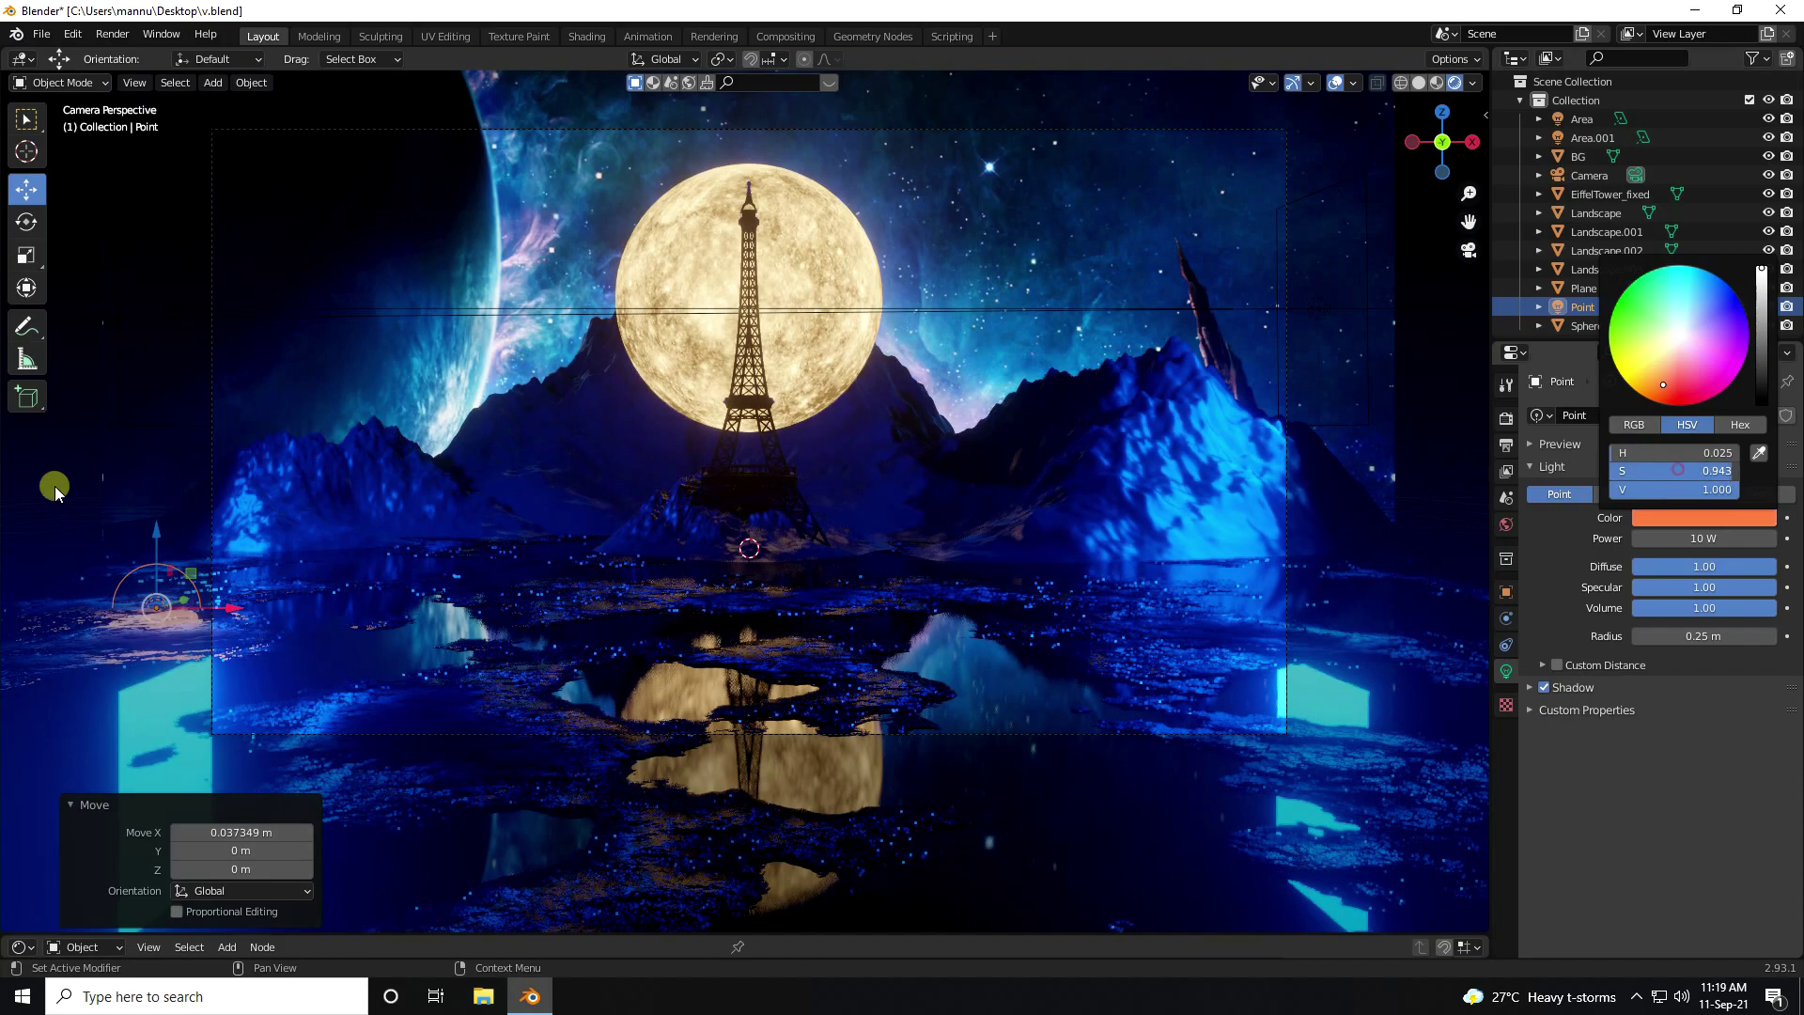
pyautogui.click(1682, 538)
pyautogui.write('1000')
pyautogui.press('Return')
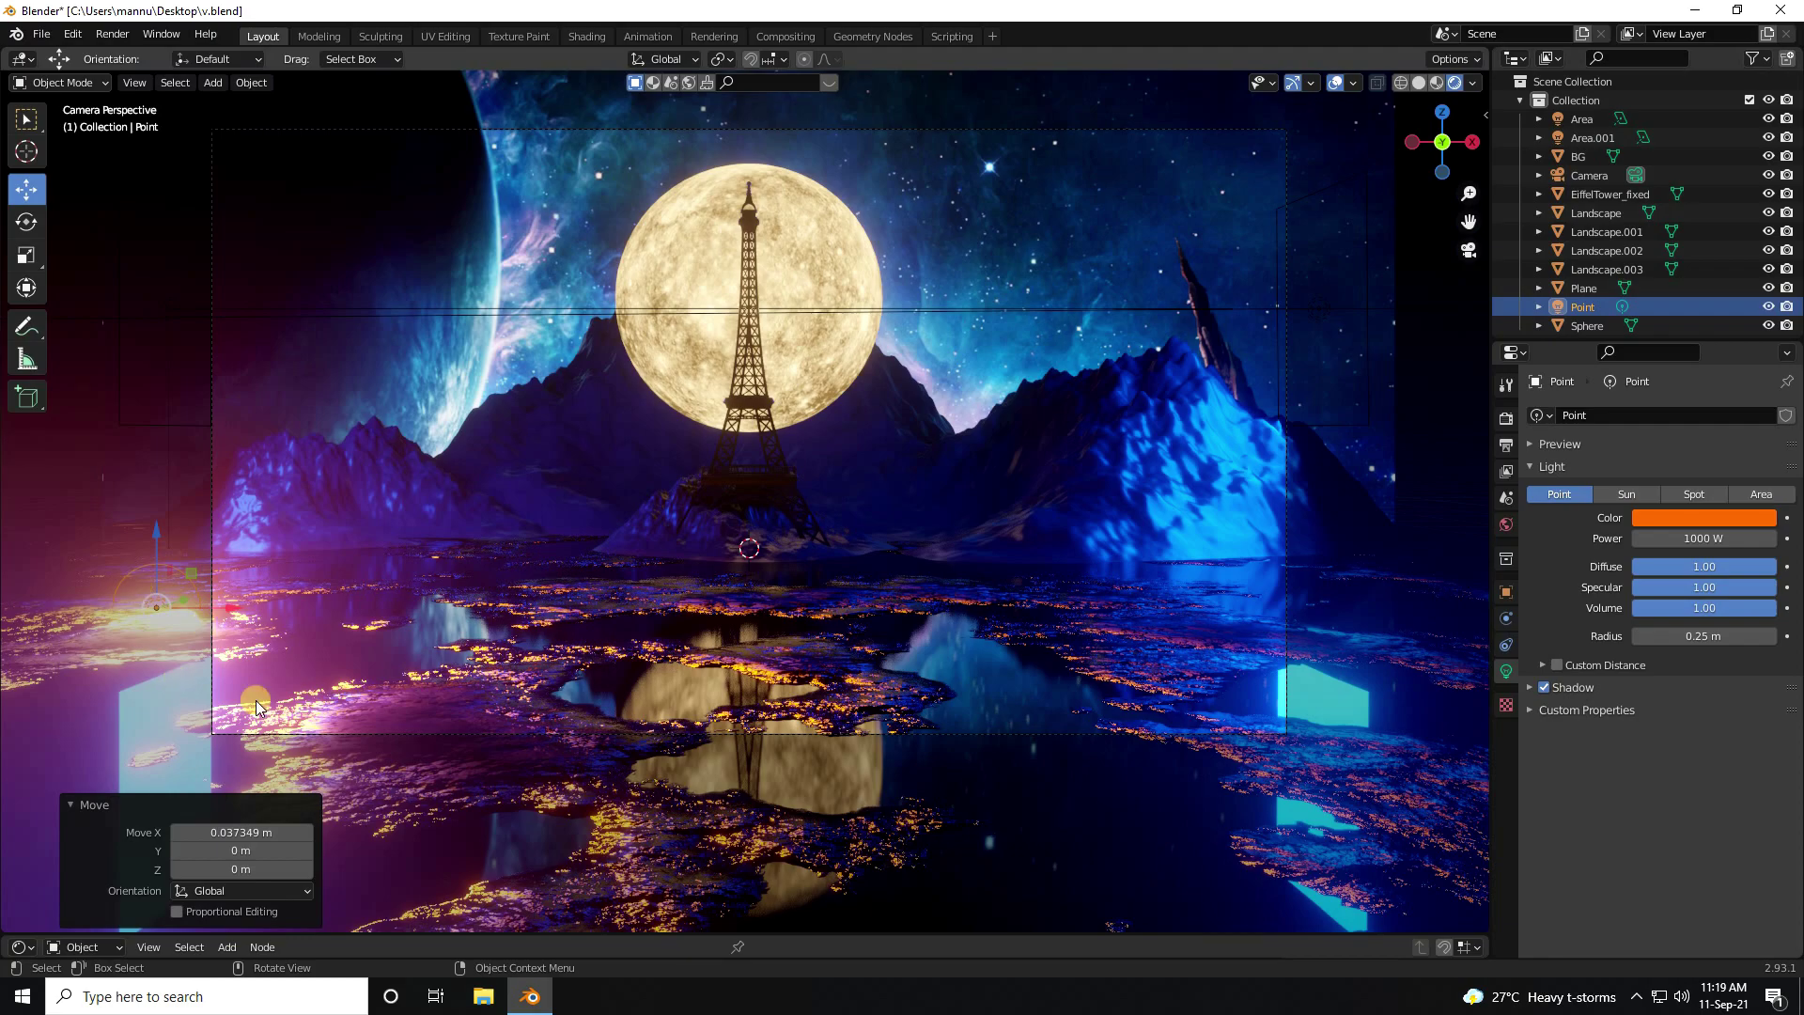
# Paste a copy of the point light and move it to the right side of the water
pyautogui.scroll(-1, 1171, 492)
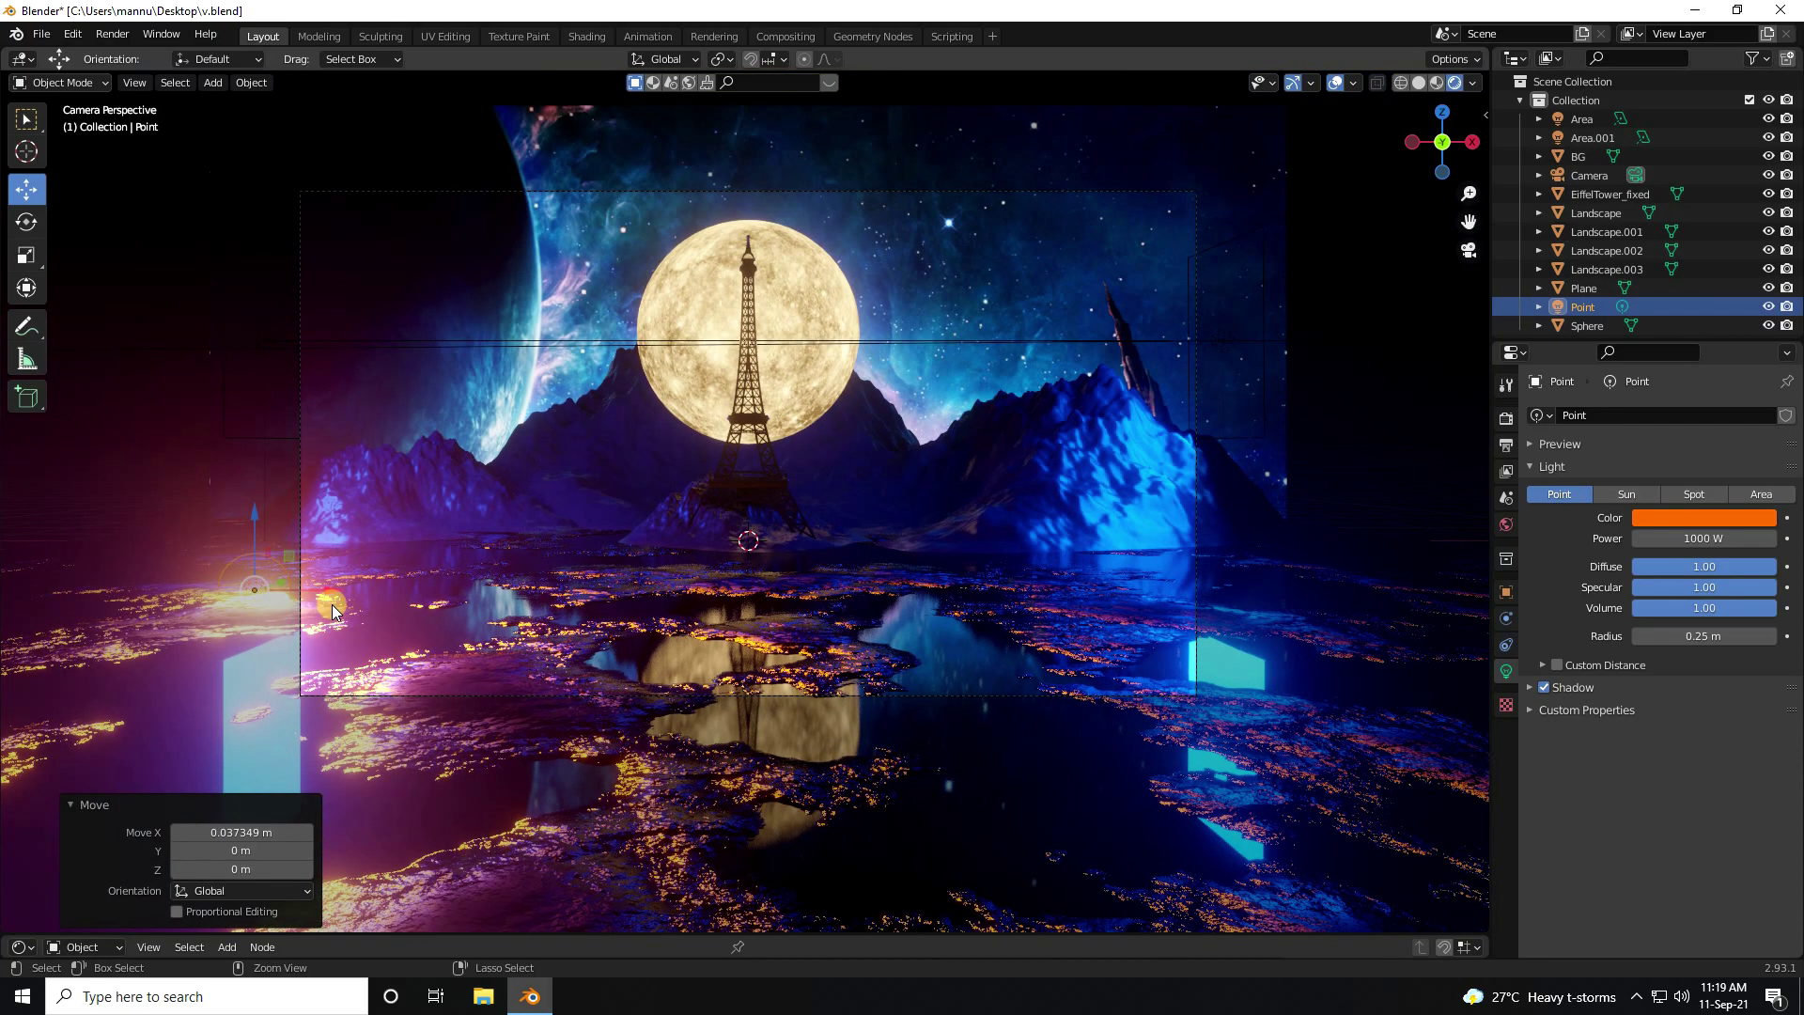
pyautogui.hotkey('ctrl', 'v')
pyautogui.press('g')
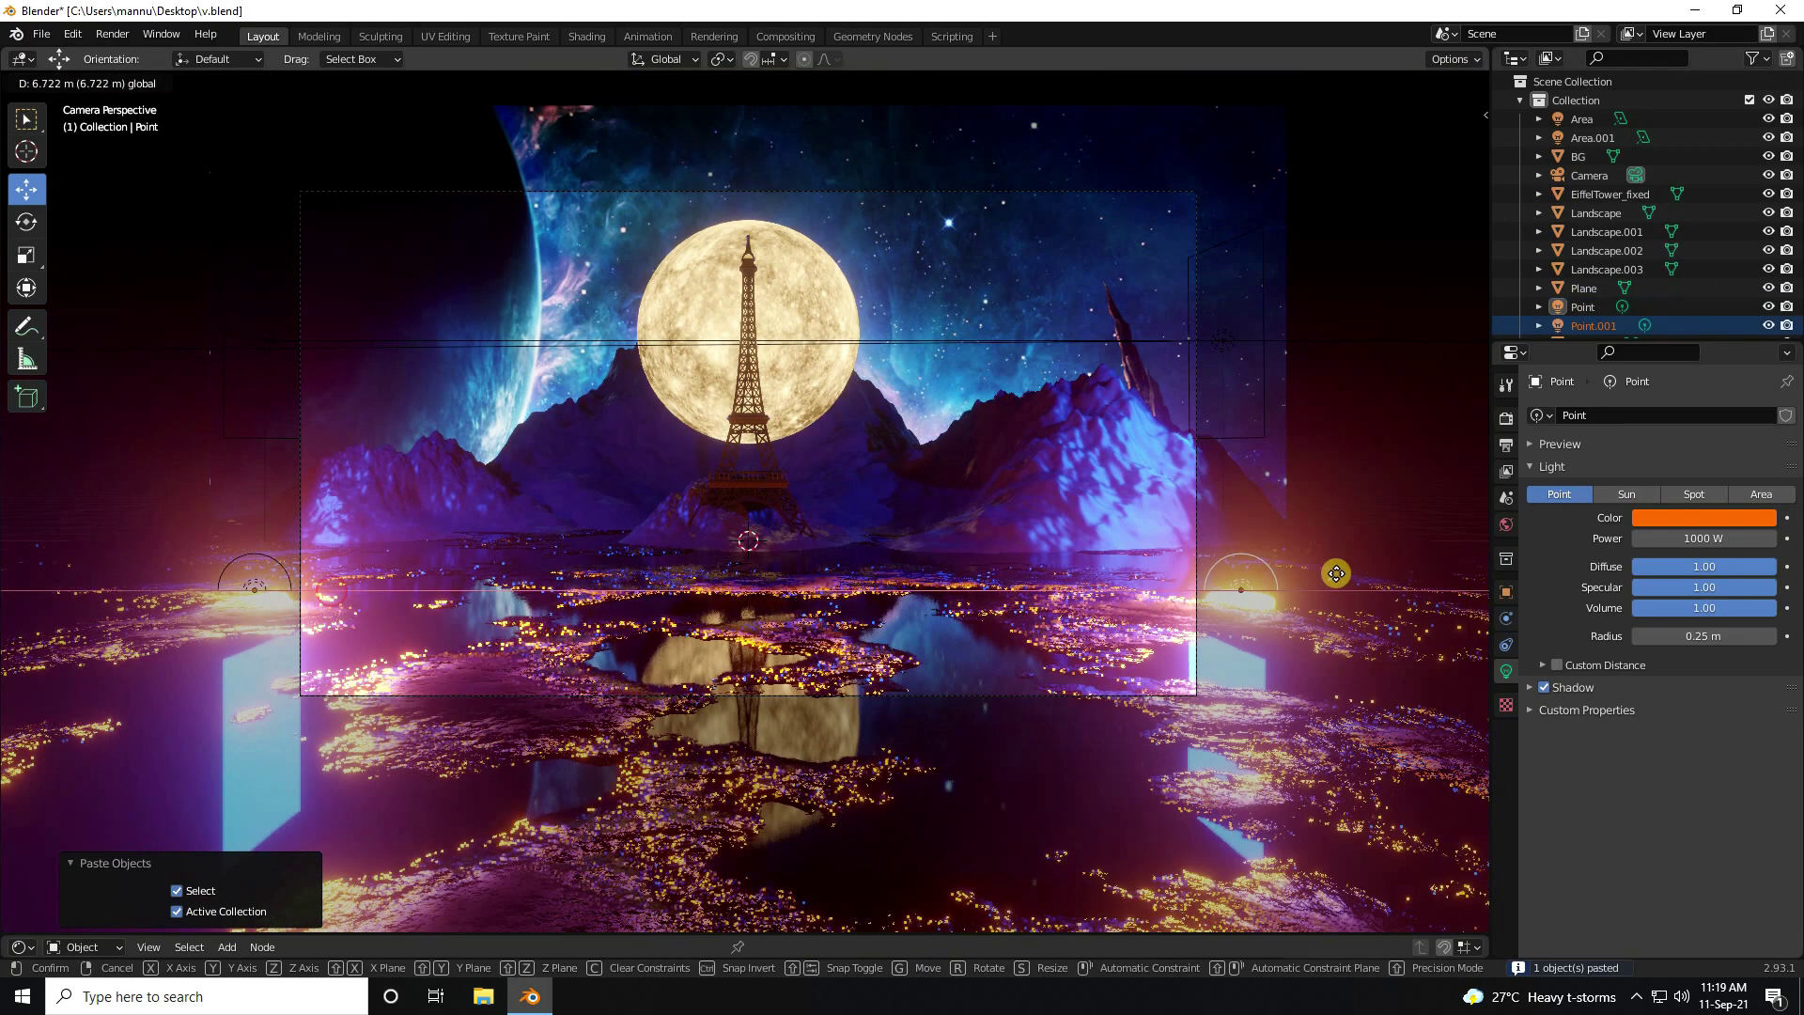
pyautogui.click(1325, 573)
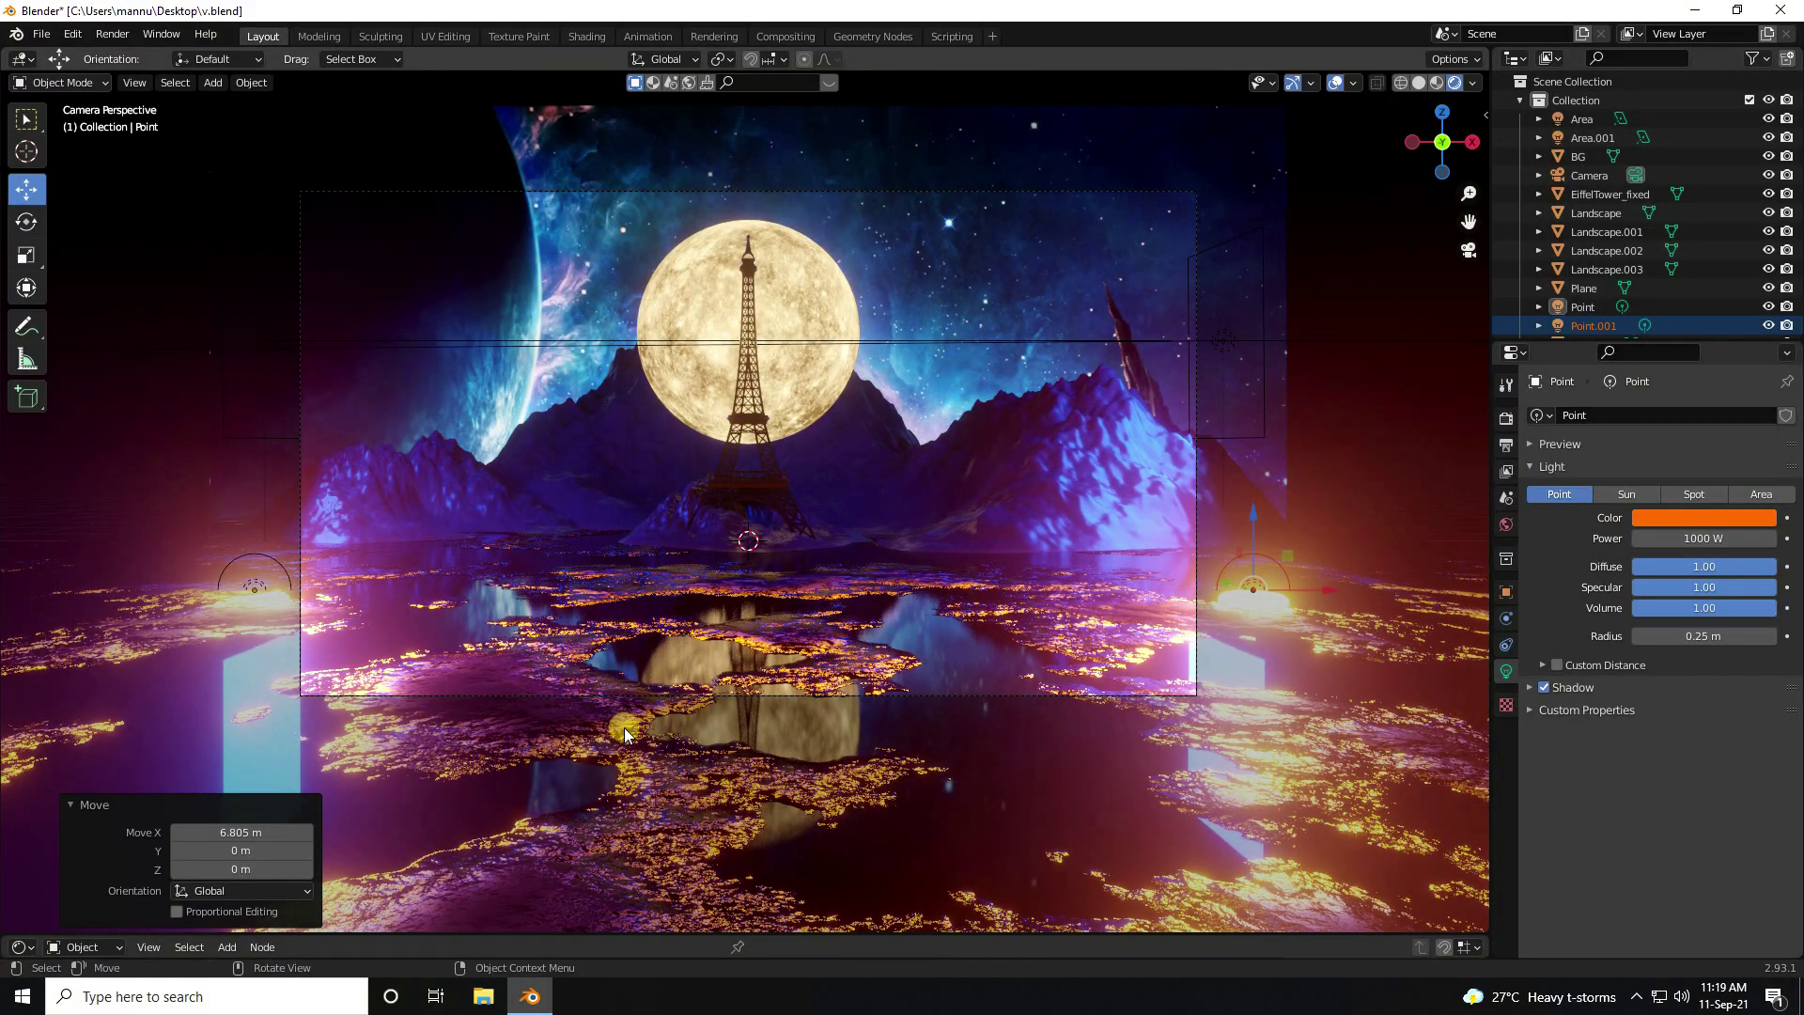
pyautogui.scroll(1, 718, 385)
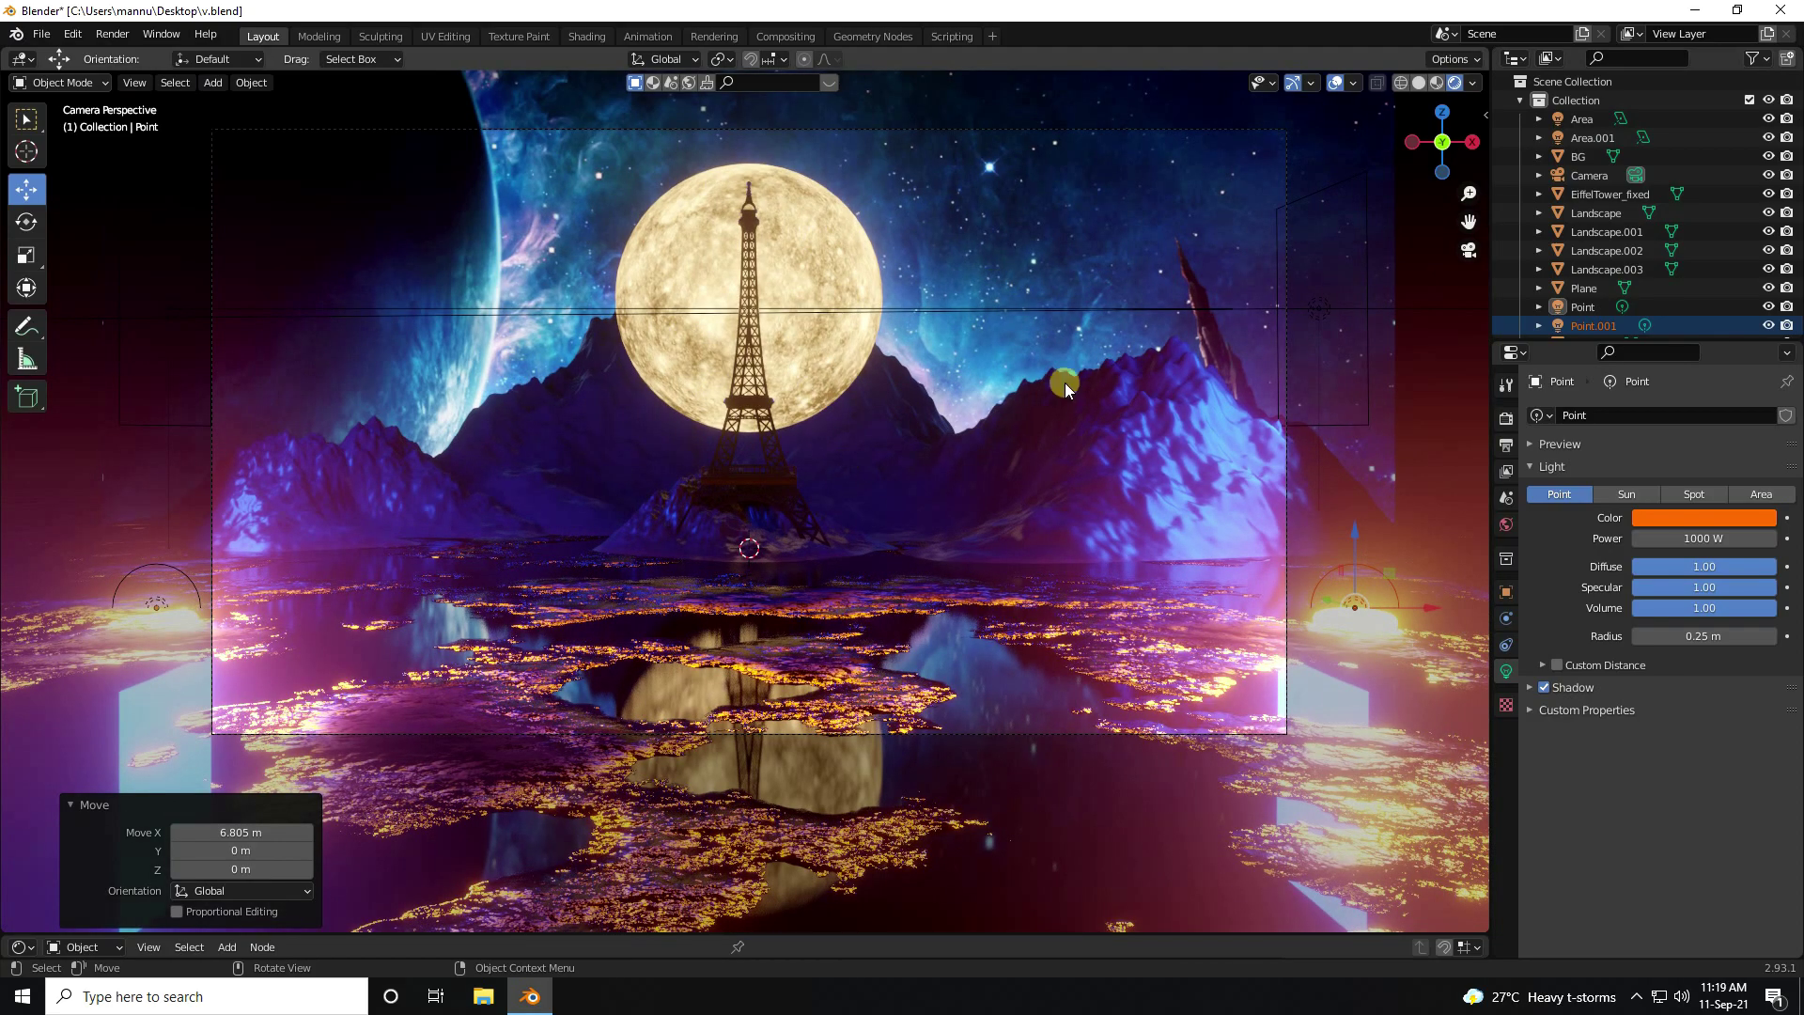
pyautogui.click(1507, 420)
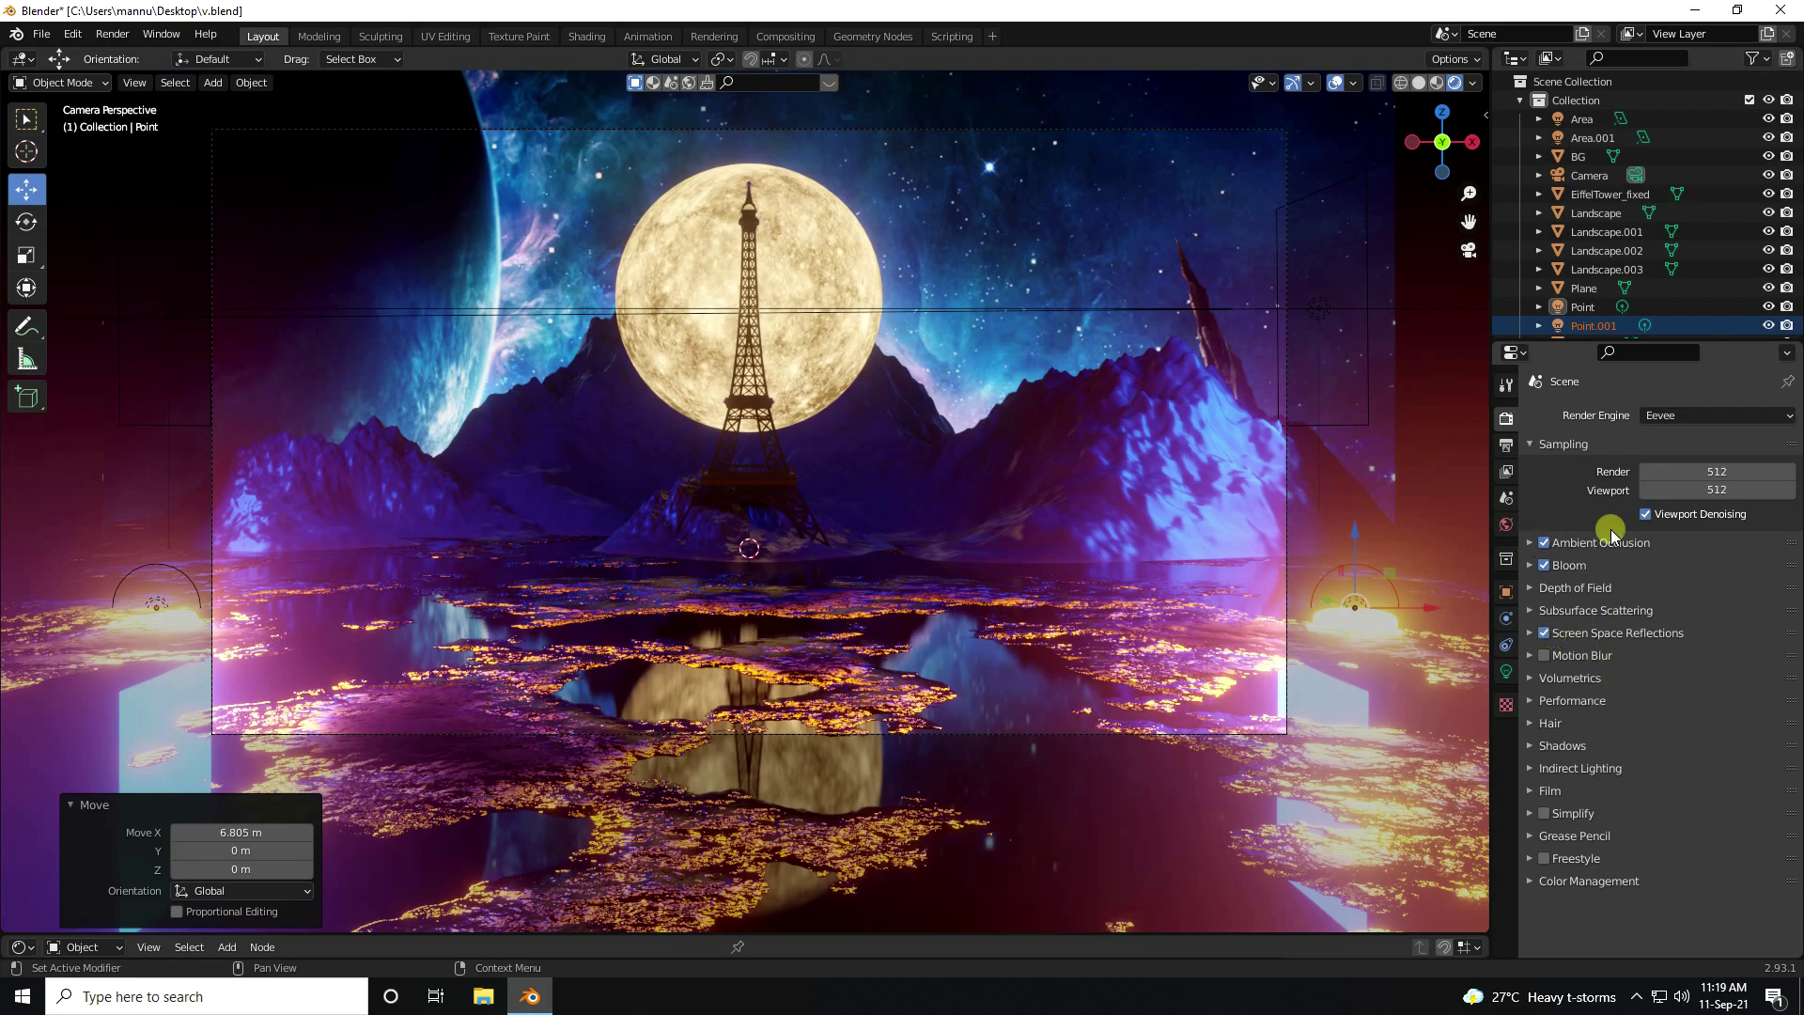
# Select the moon sphere and raise its Emission Strength from 5 to 10 in the Shader Editor
pyautogui.click(833, 357)
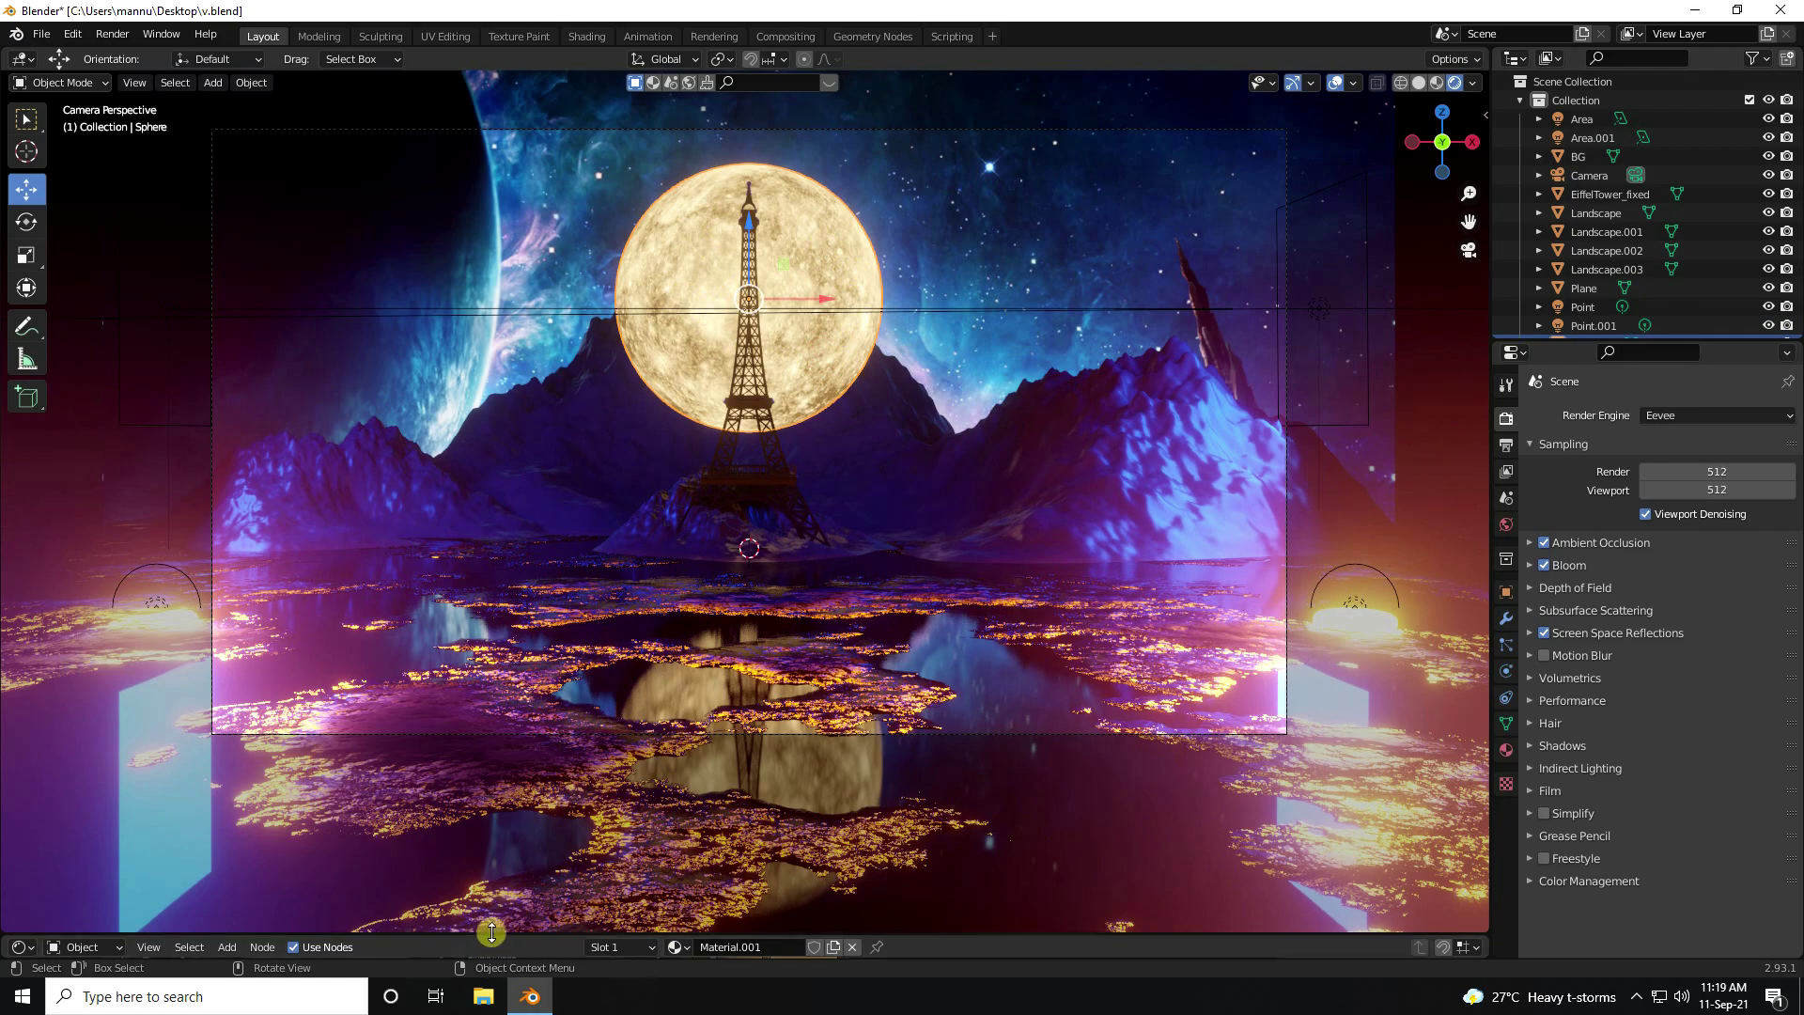
pyautogui.moveTo(508, 936); pyautogui.dragTo(564, 634)
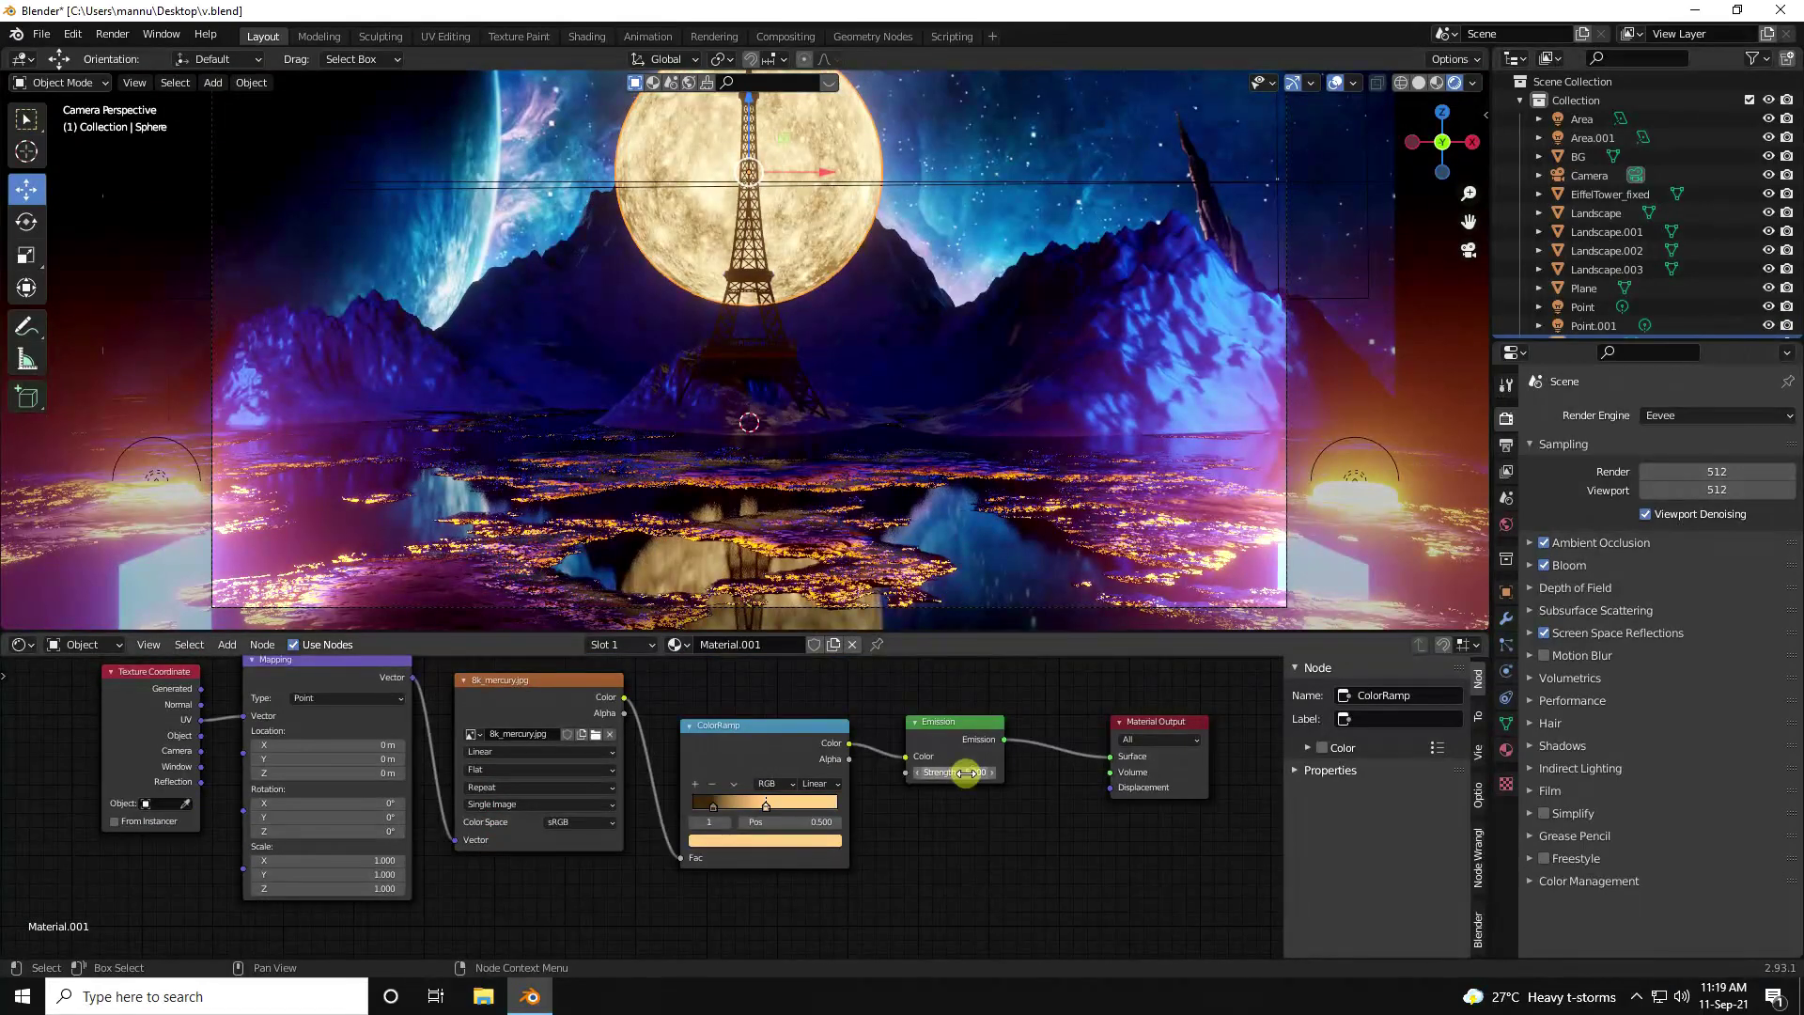
pyautogui.write('10')
pyautogui.press('Return')
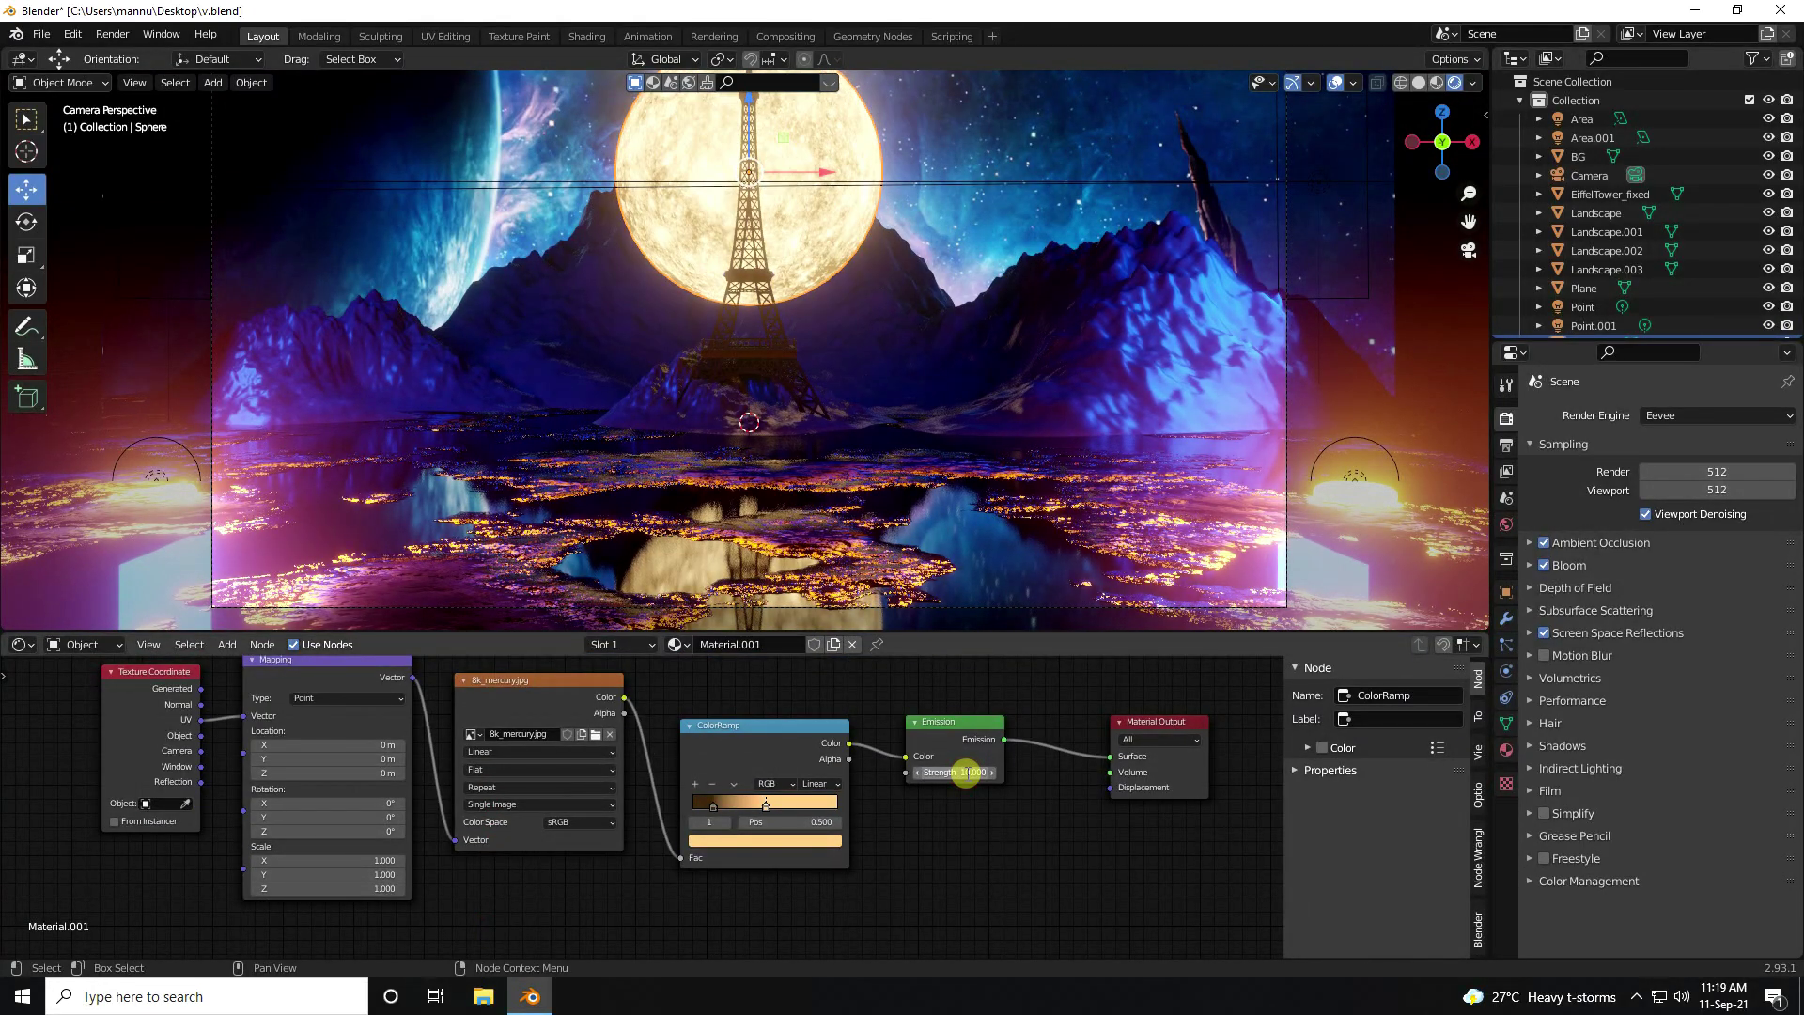
pyautogui.moveTo(901, 631); pyautogui.dragTo(900, 808)
pyautogui.scroll(-2, 650, 363)
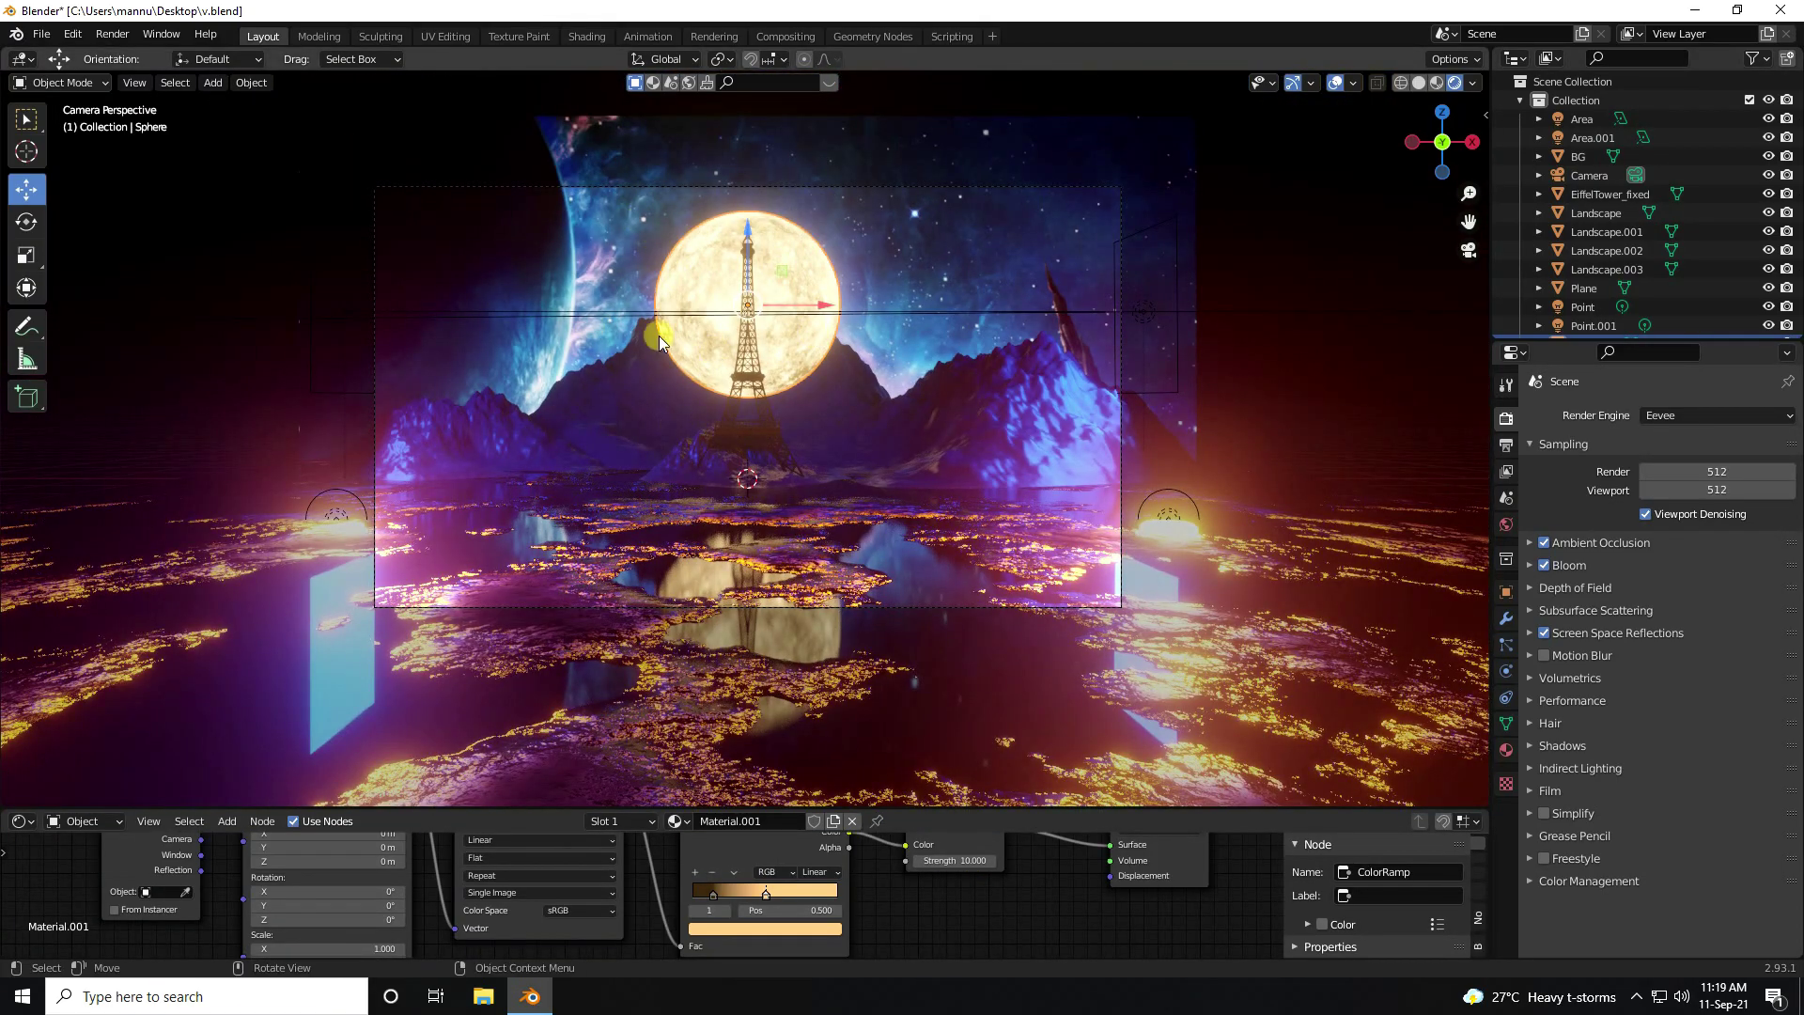
pyautogui.click(484, 1002)
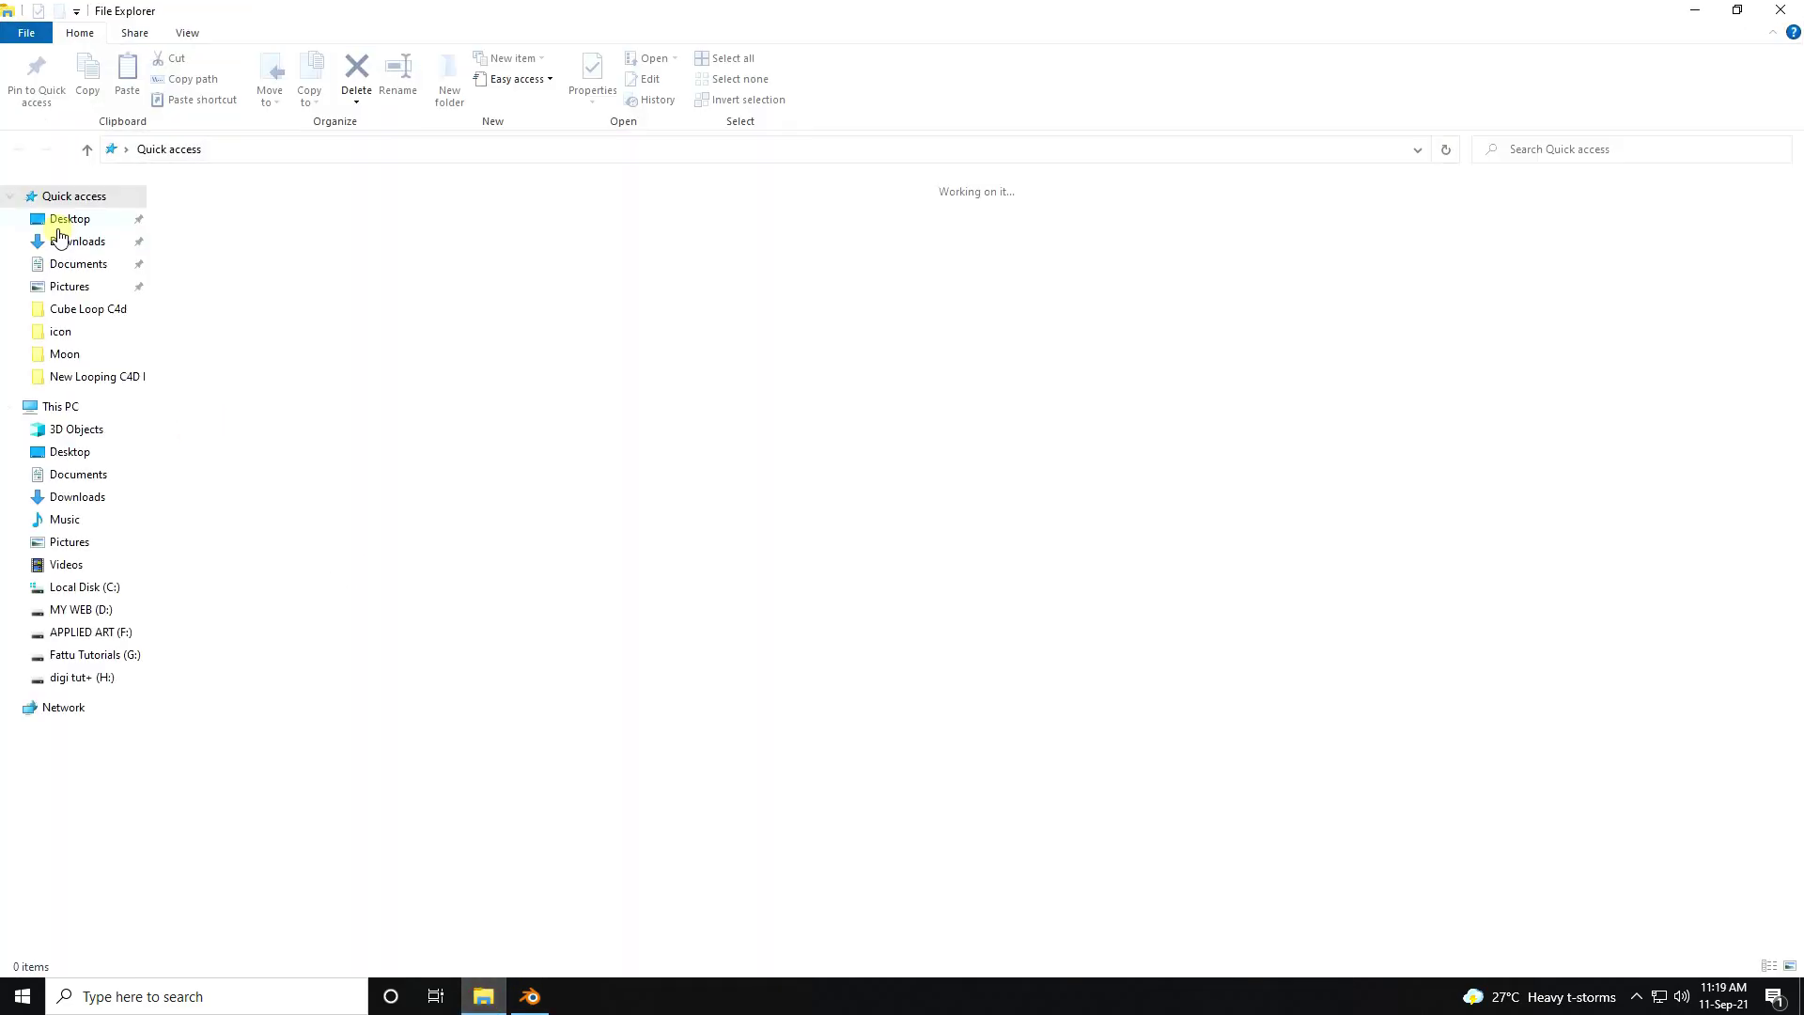
pyautogui.click(56, 234)
pyautogui.doubleClick(306, 351)
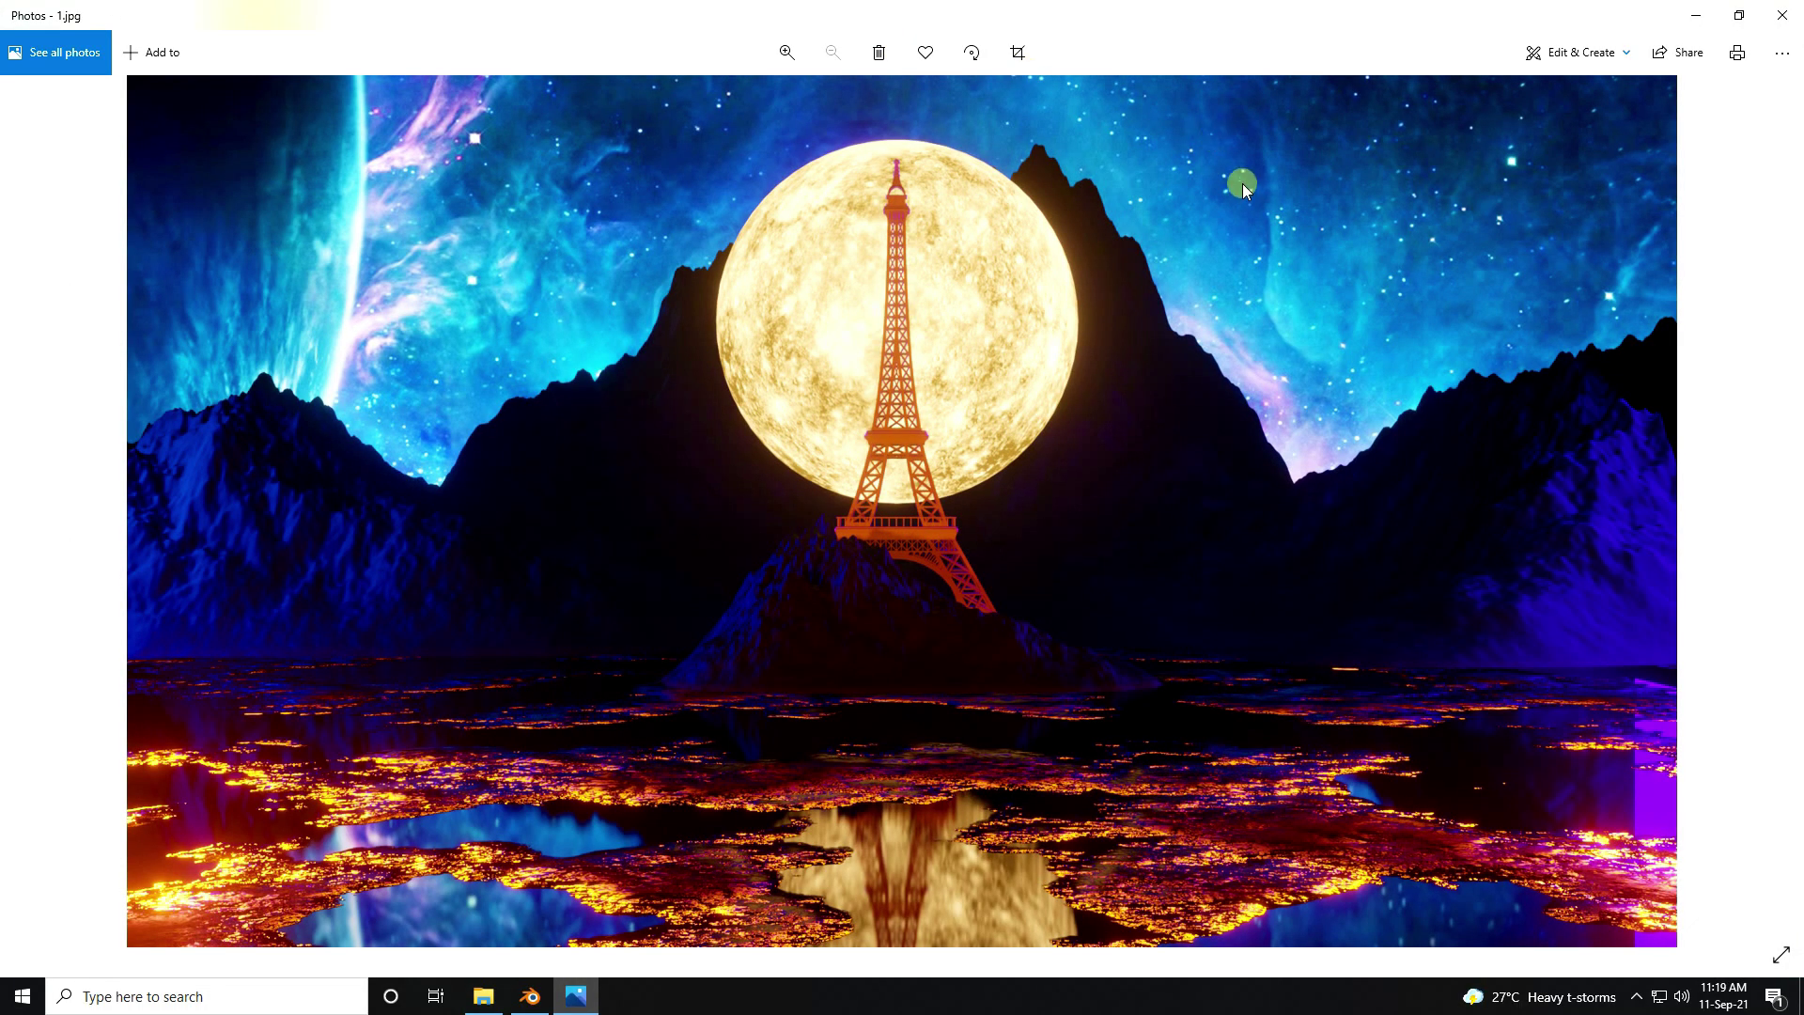
pyautogui.click(1777, 503)
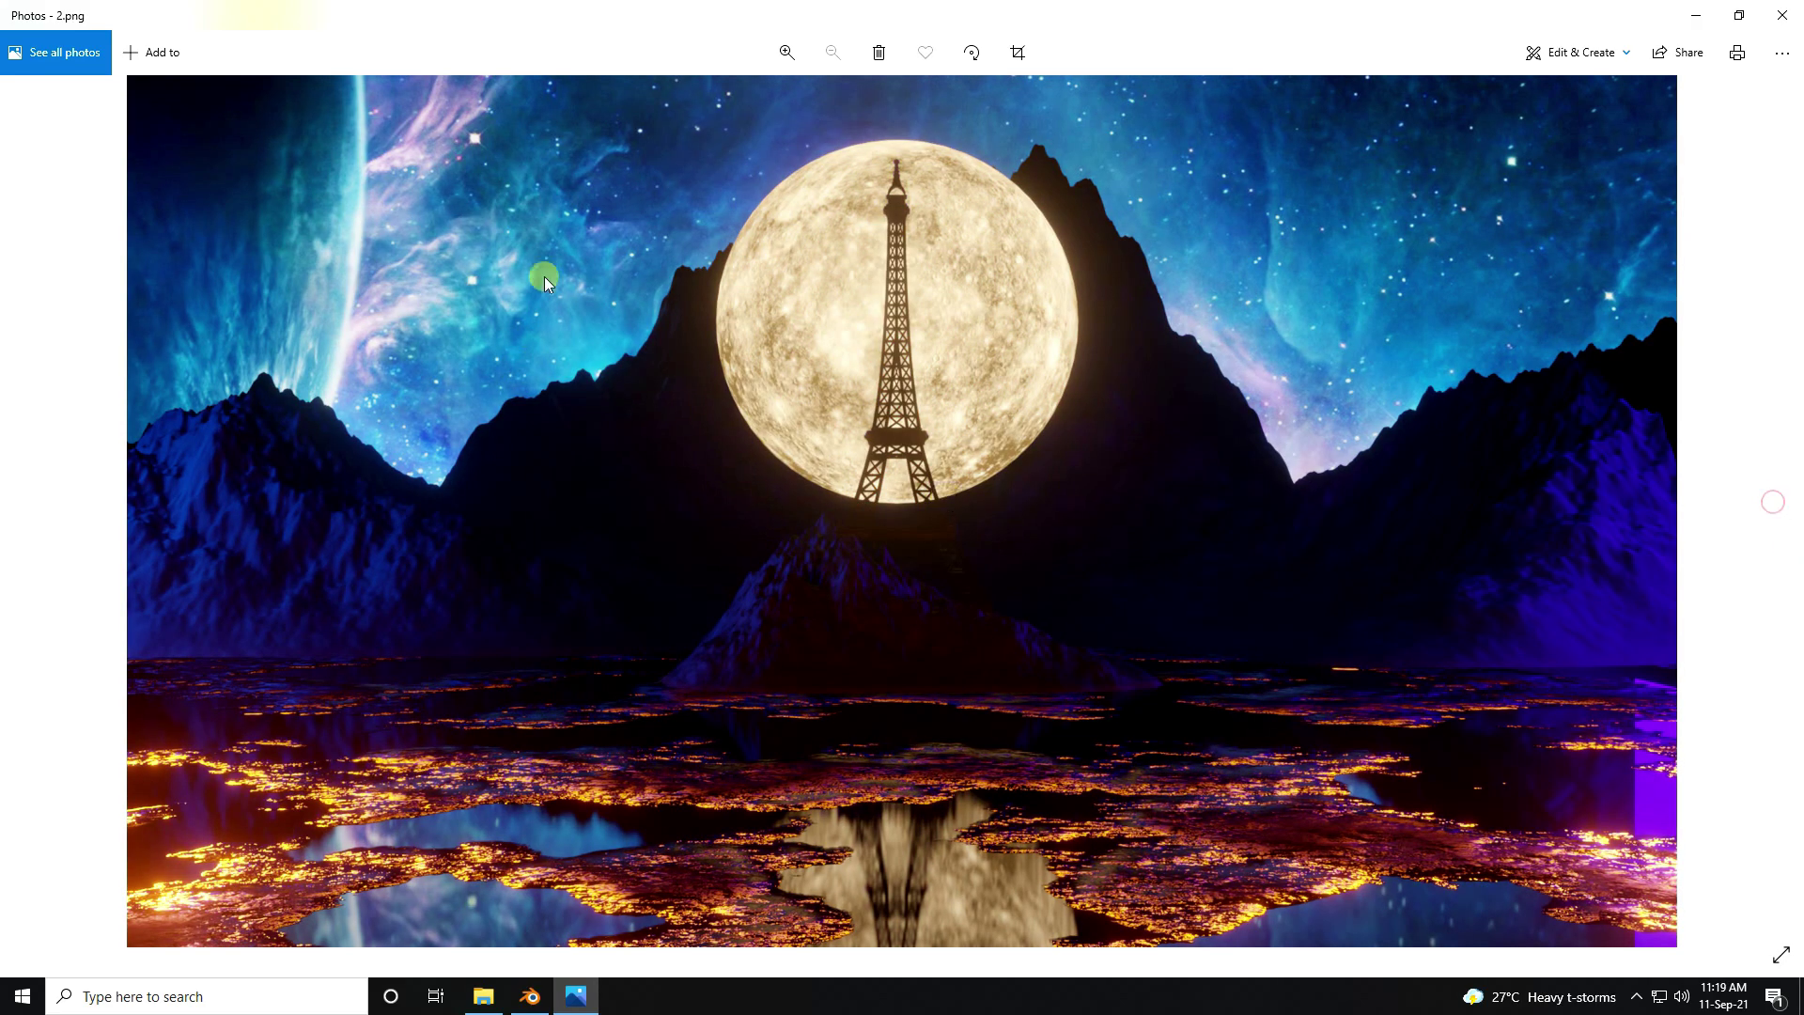
pyautogui.click(530, 996)
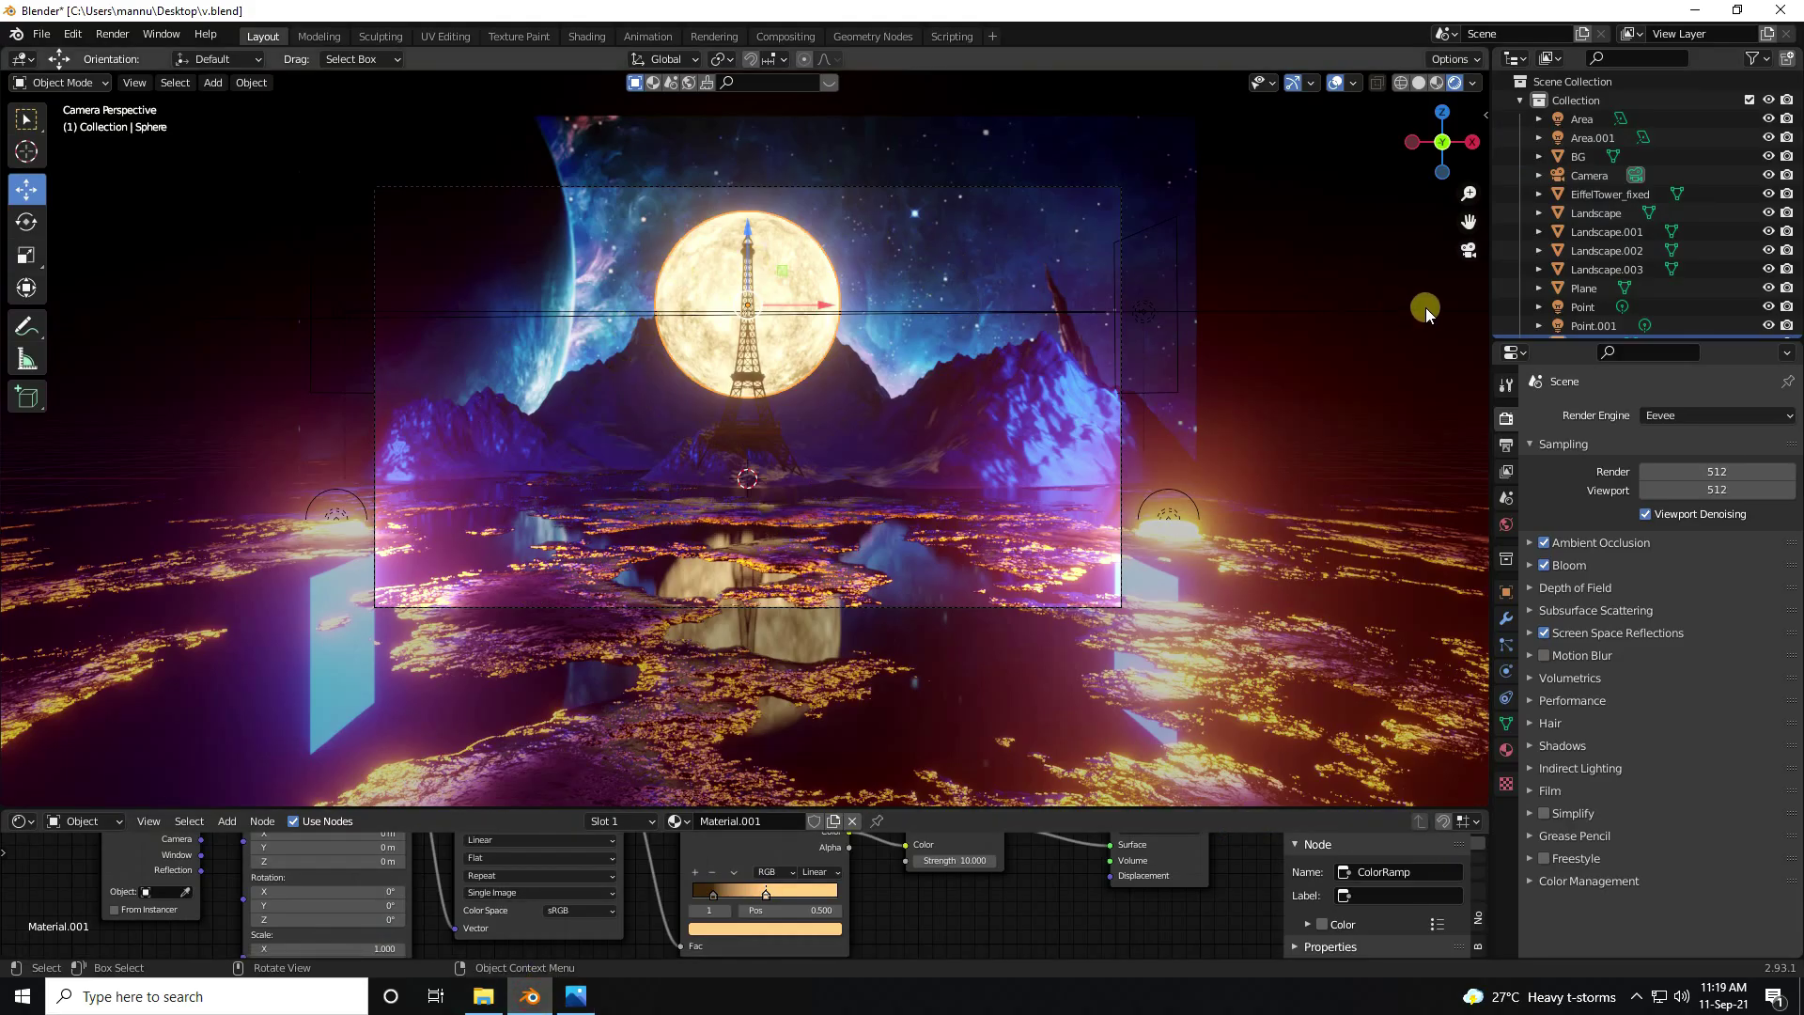
# Darken the Landscape's Material.003 base colour to near black and set its roughness to about 0.785
pyautogui.click(1598, 213)
pyautogui.click(1508, 750)
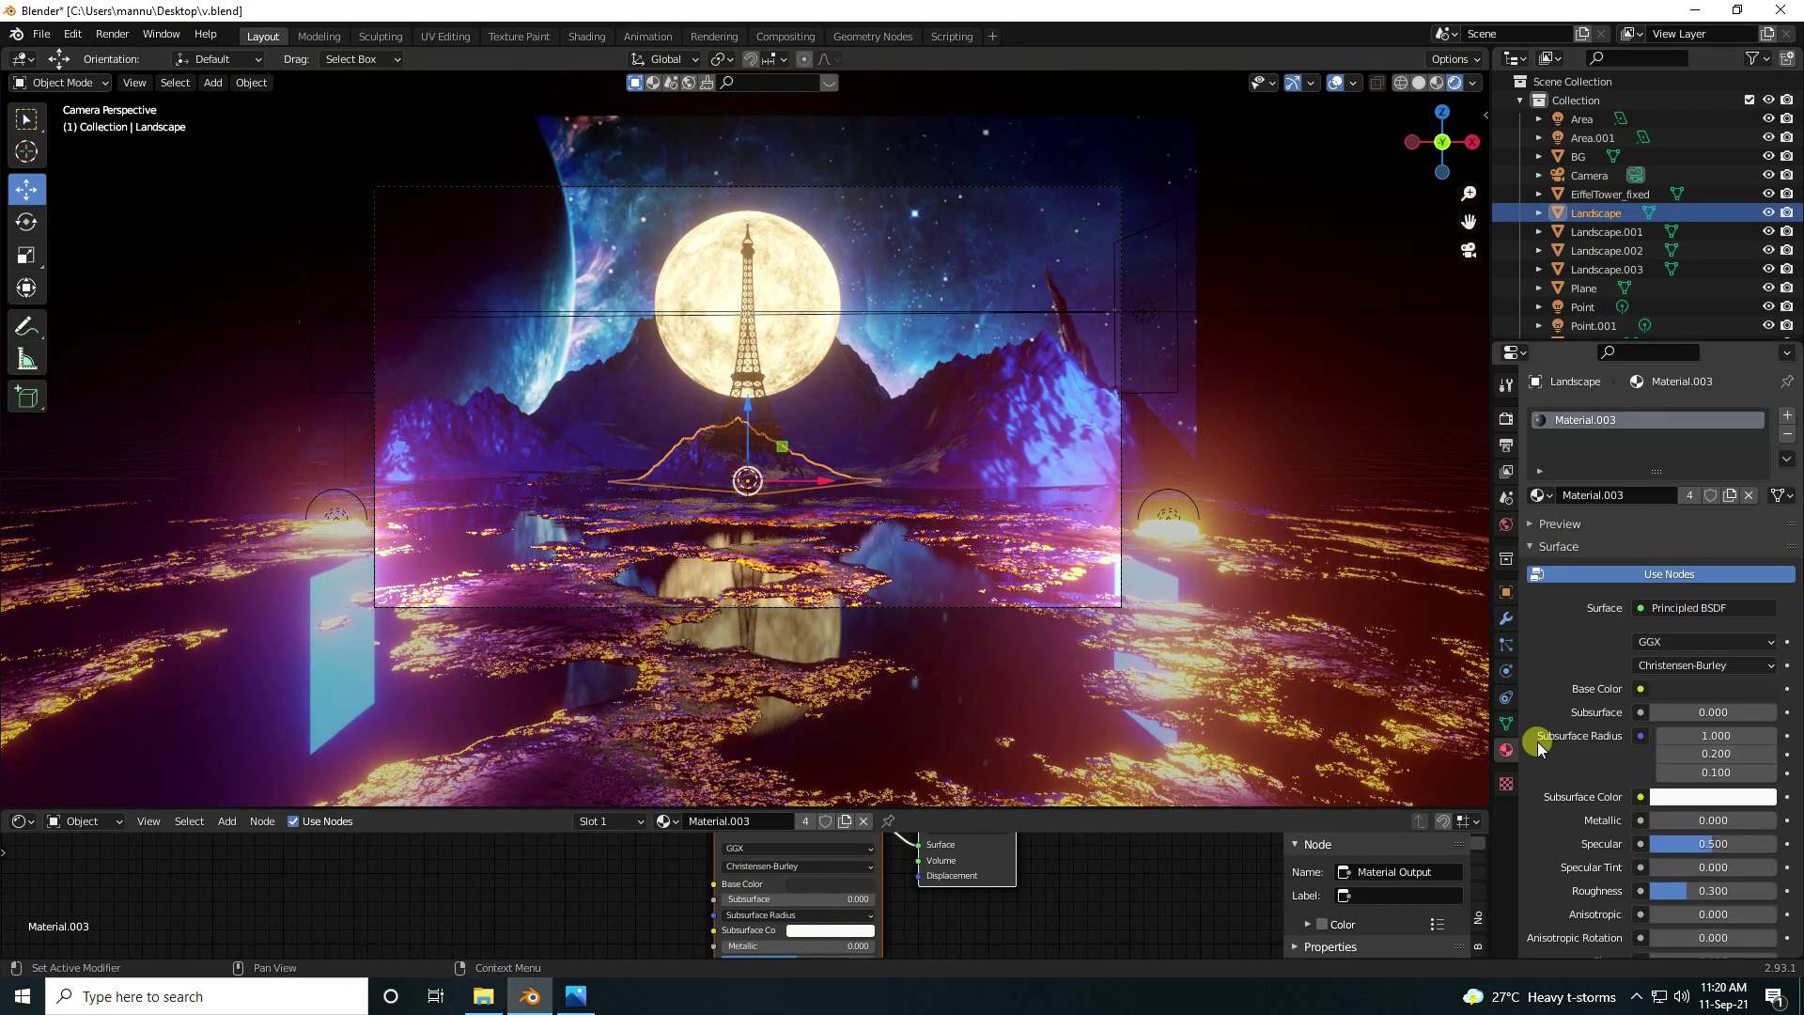
pyautogui.click(1677, 689)
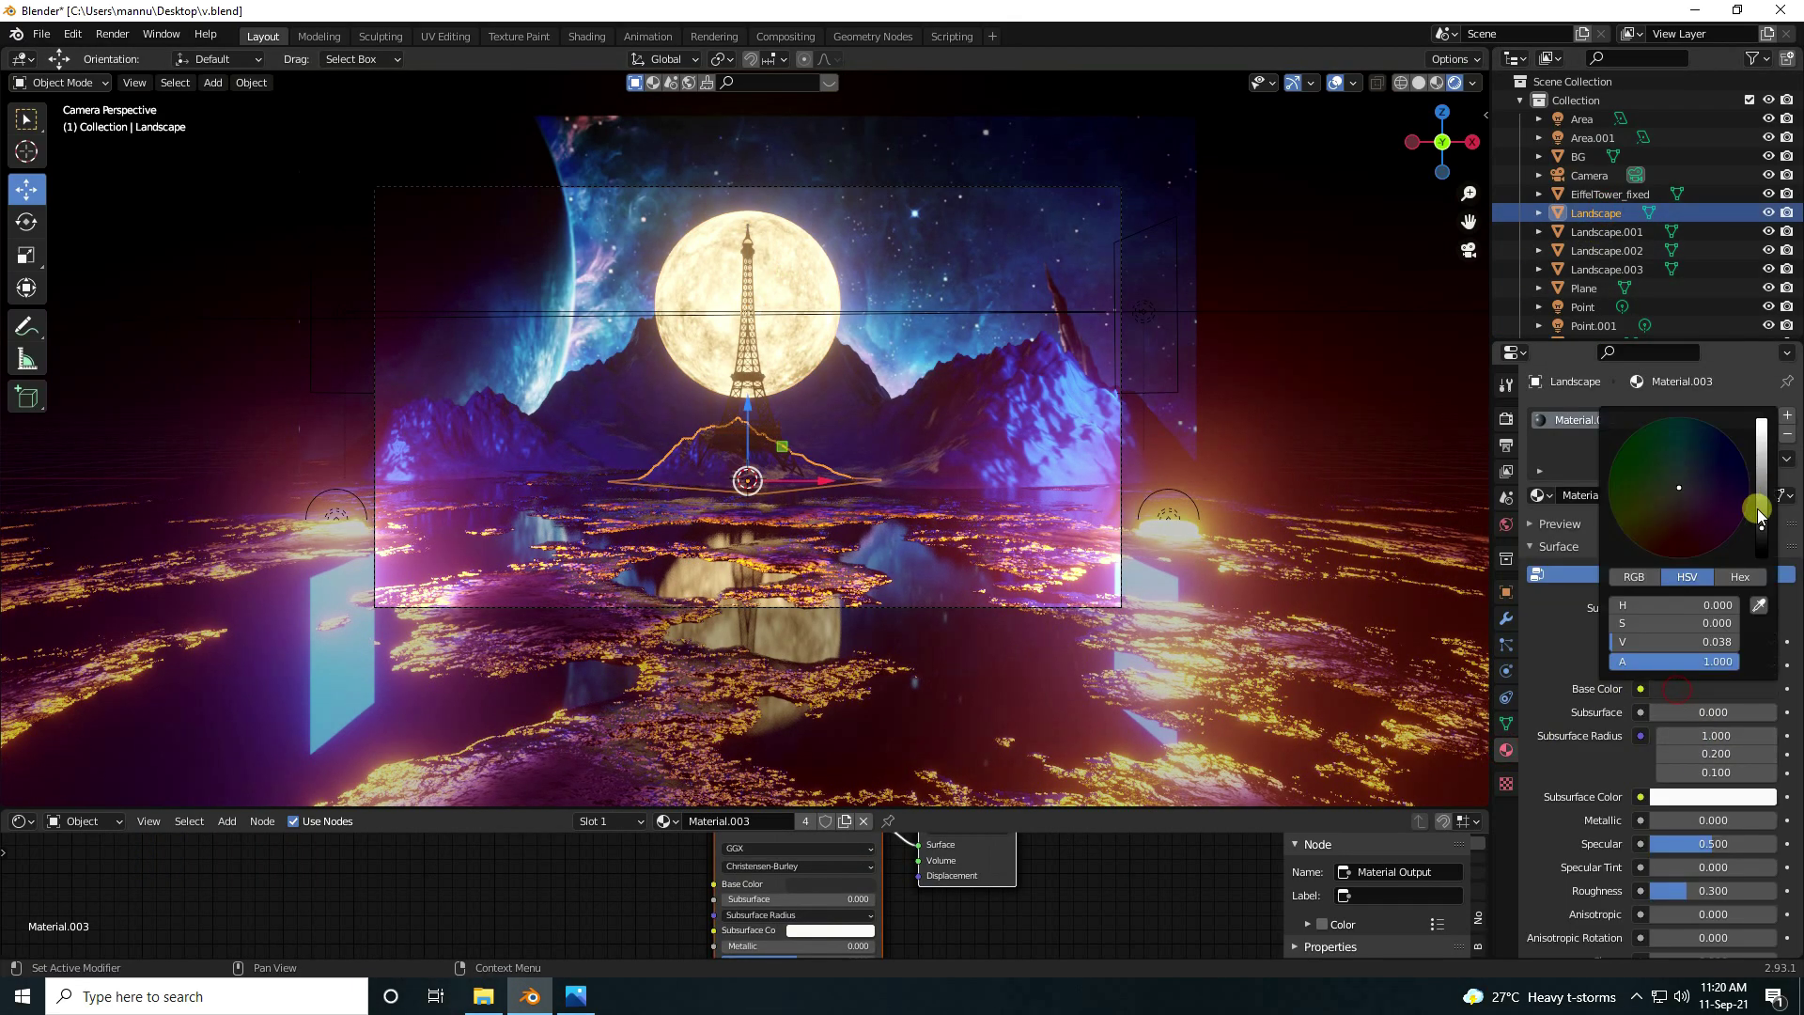
pyautogui.moveTo(1760, 515); pyautogui.dragTo(1796, 550)
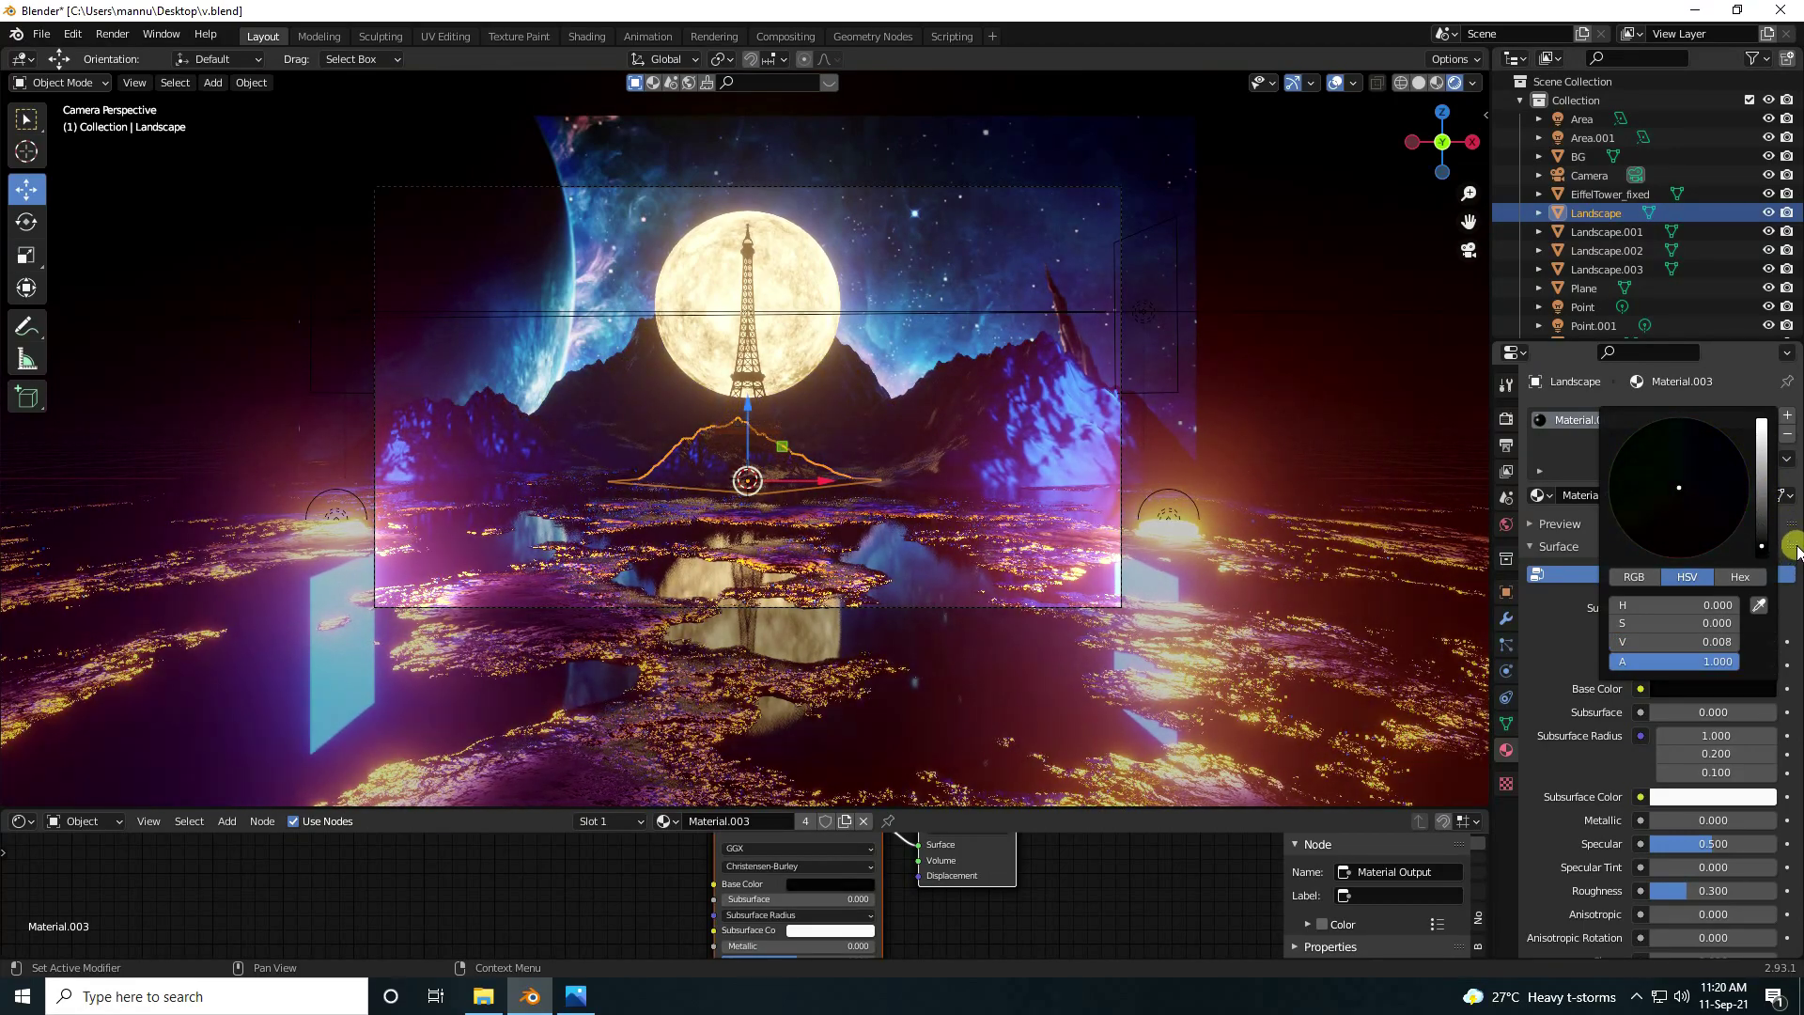
pyautogui.doubleClick(1717, 891)
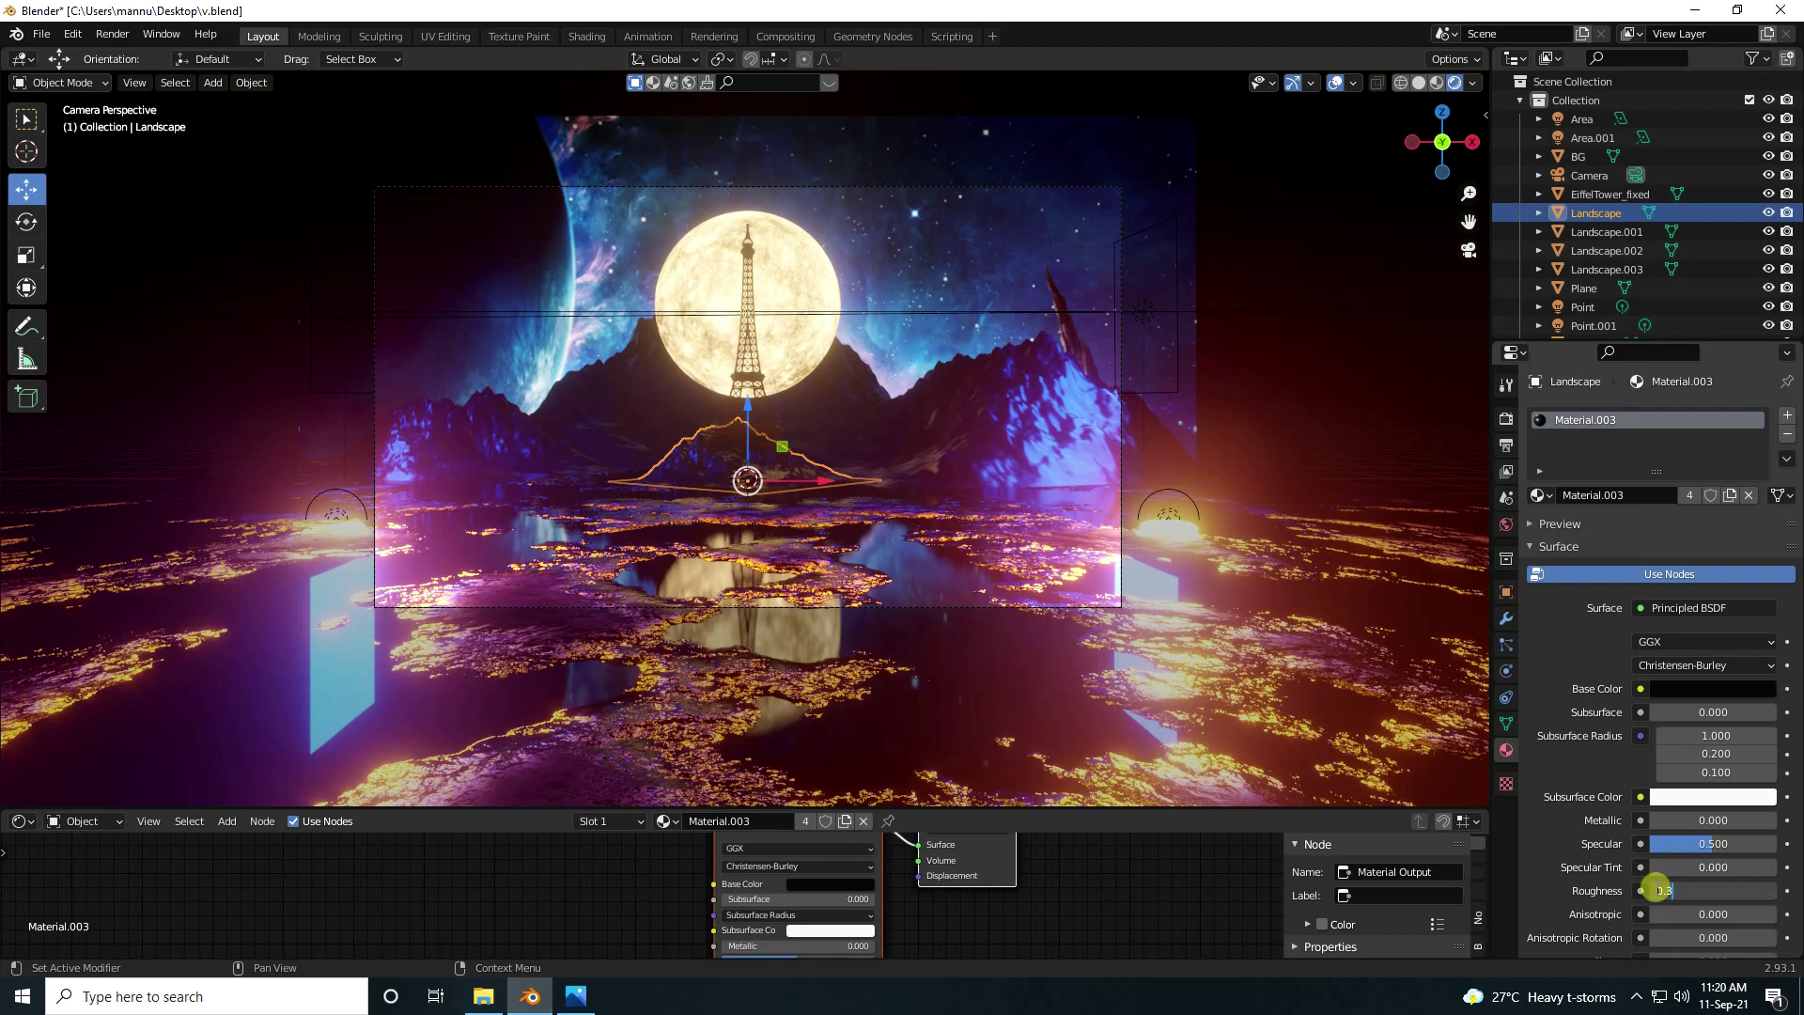
pyautogui.click(1538, 873)
pyautogui.moveTo(1694, 889); pyautogui.dragTo(1760, 895)
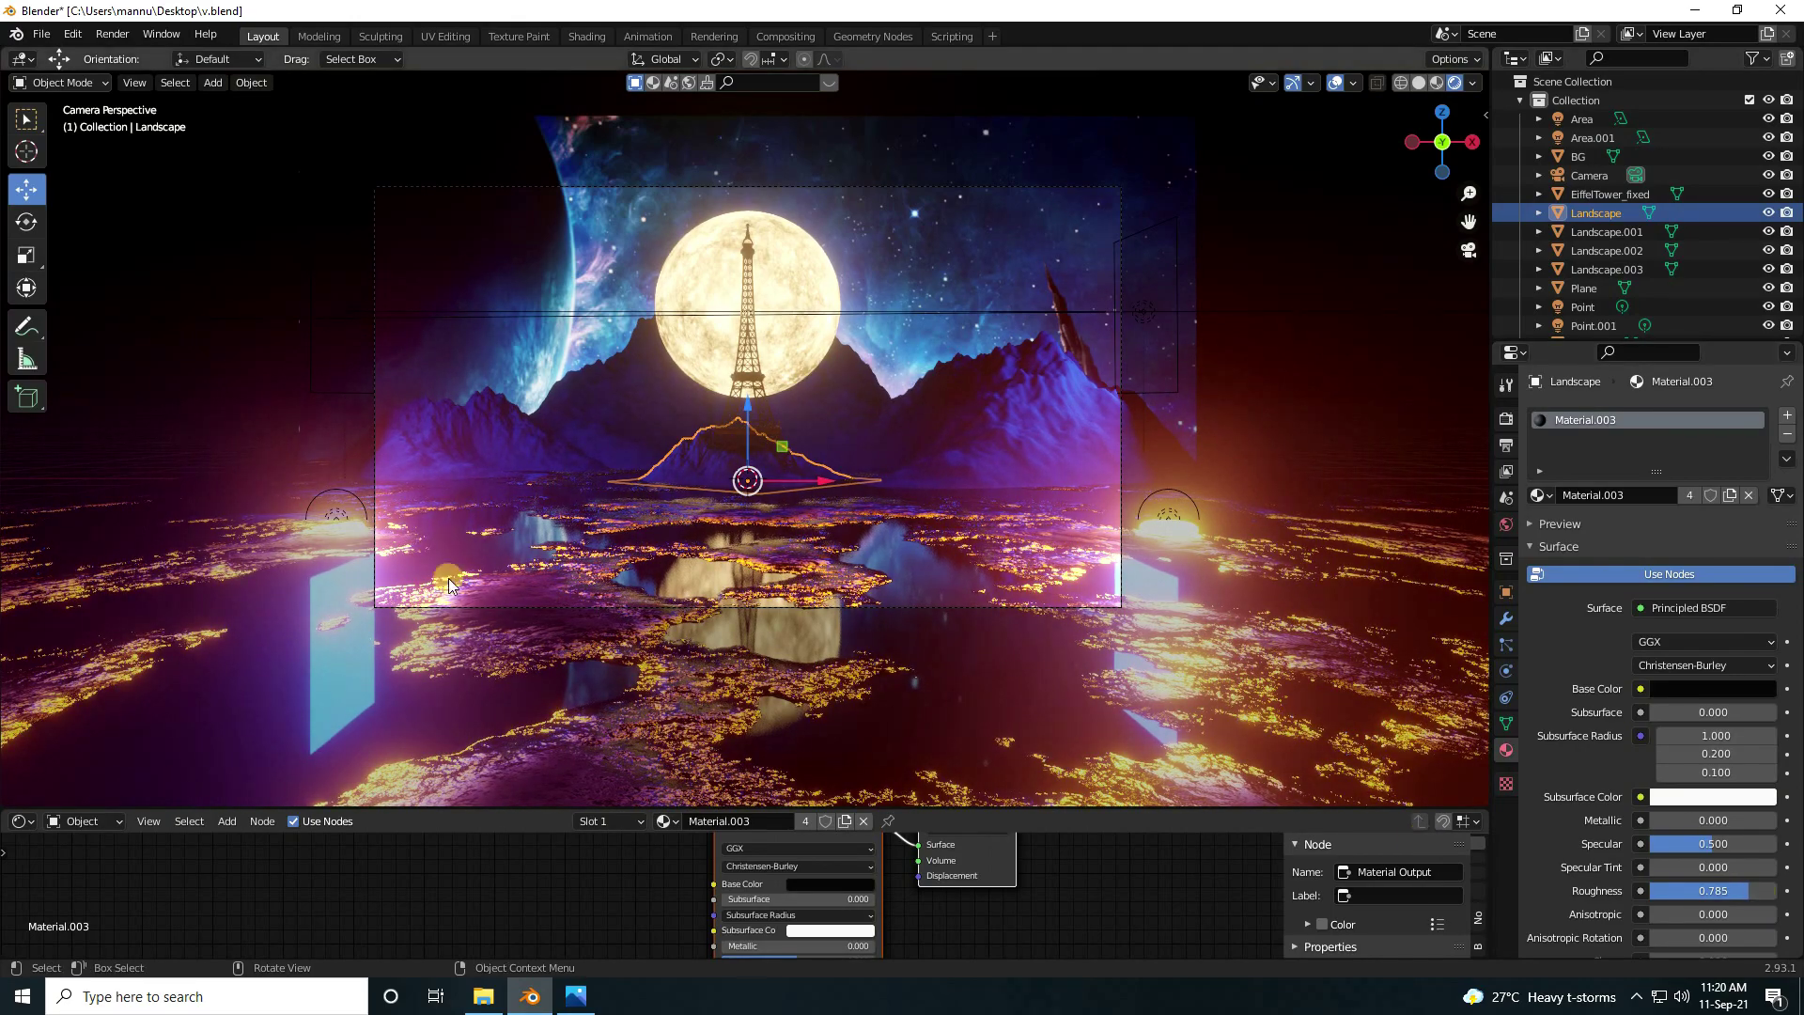
pyautogui.scroll(2, 675, 239)
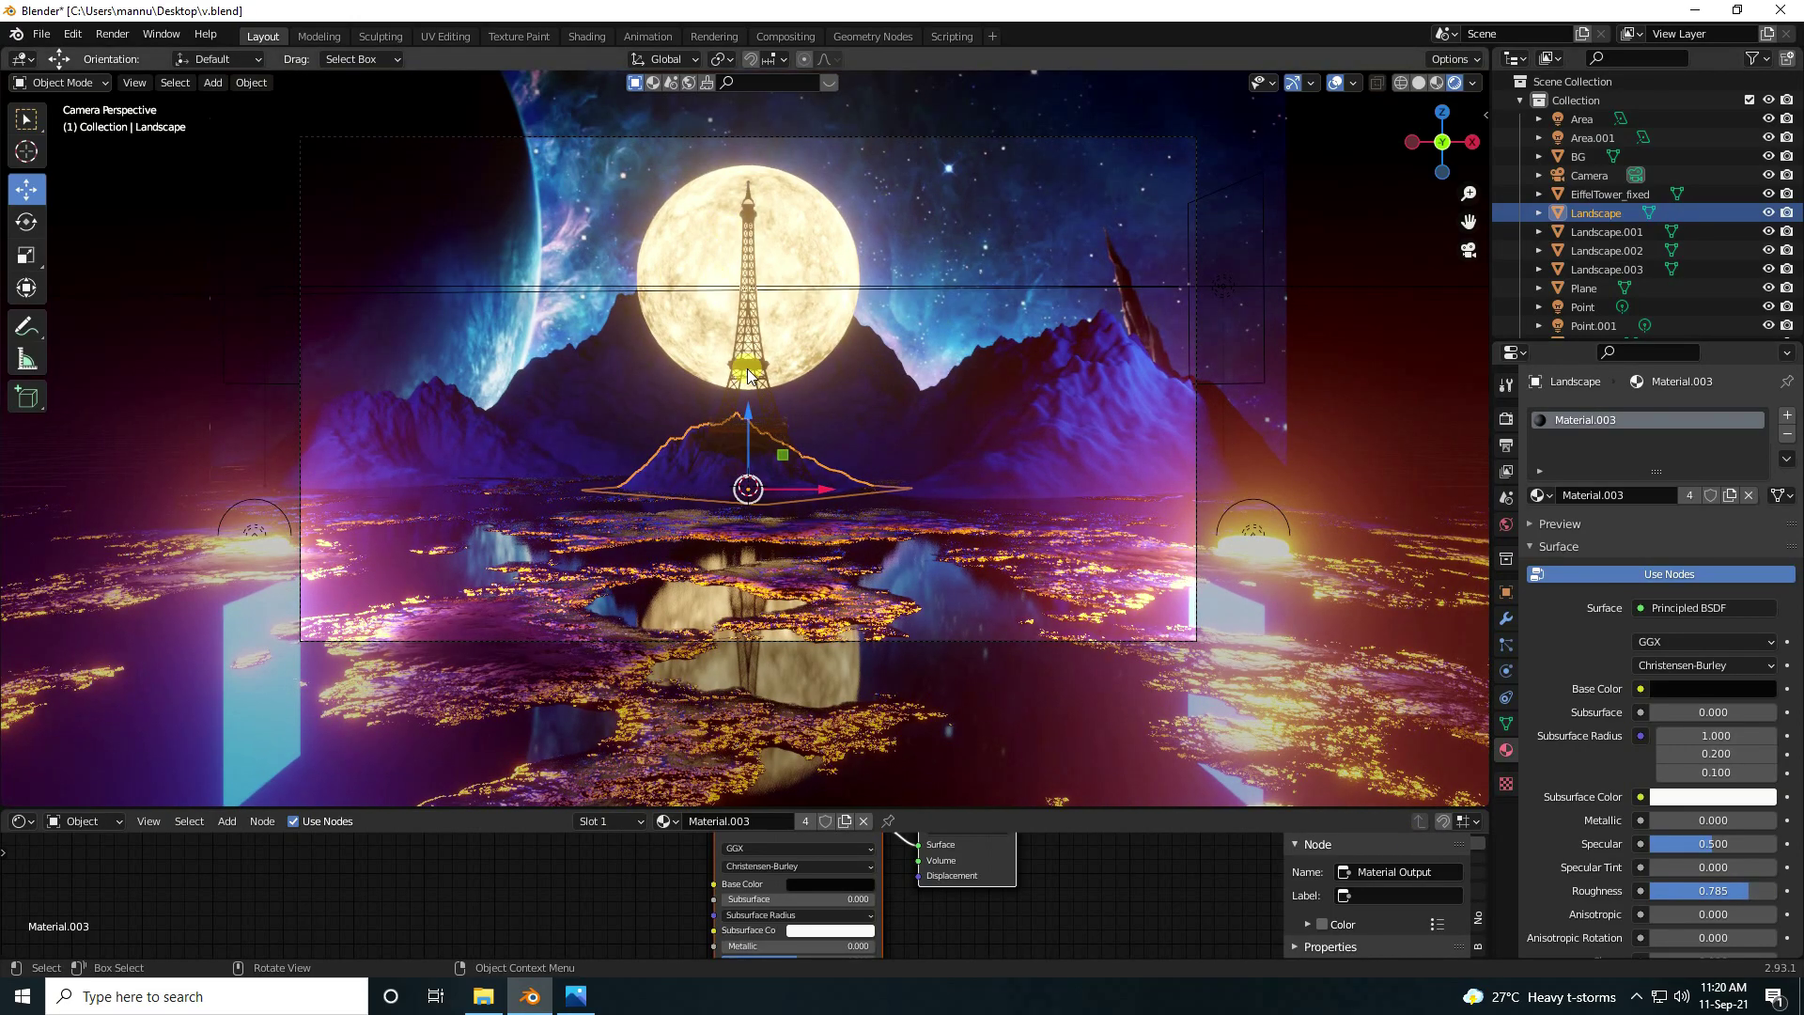
# Save v.blend with the darker mountain material and start rendering the final image
pyautogui.click(41, 34)
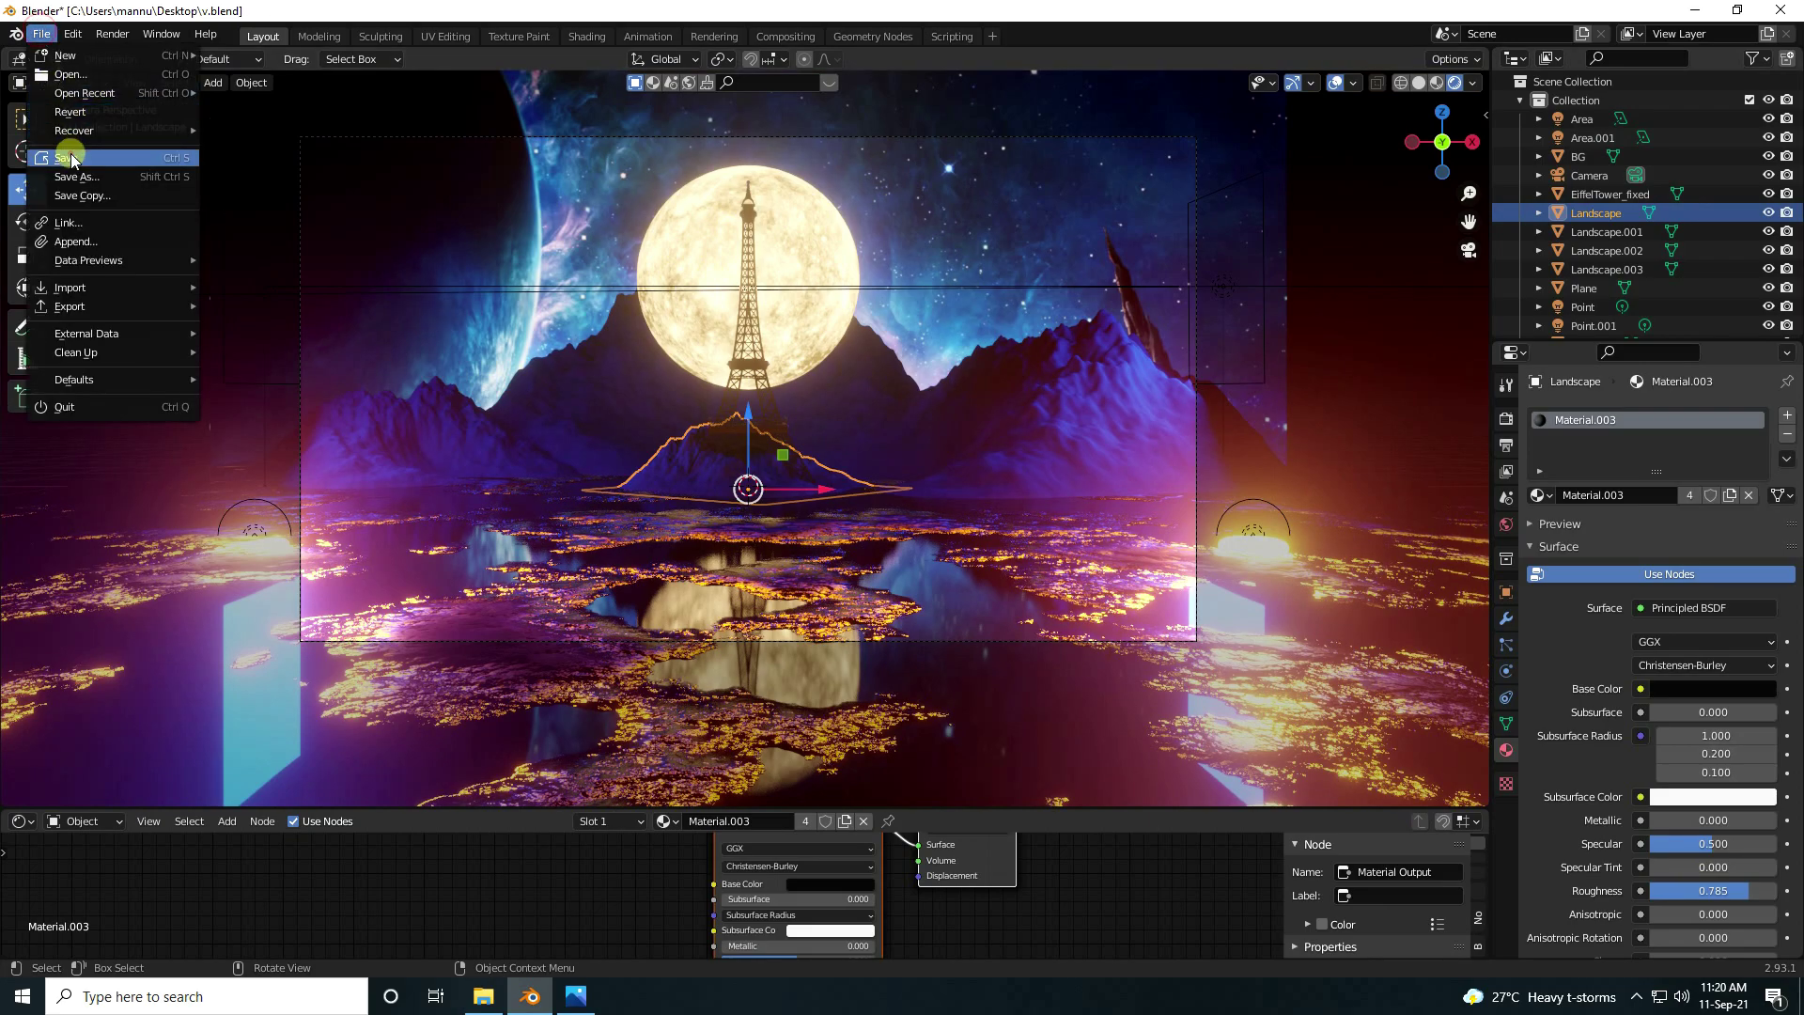
pyautogui.click(70, 154)
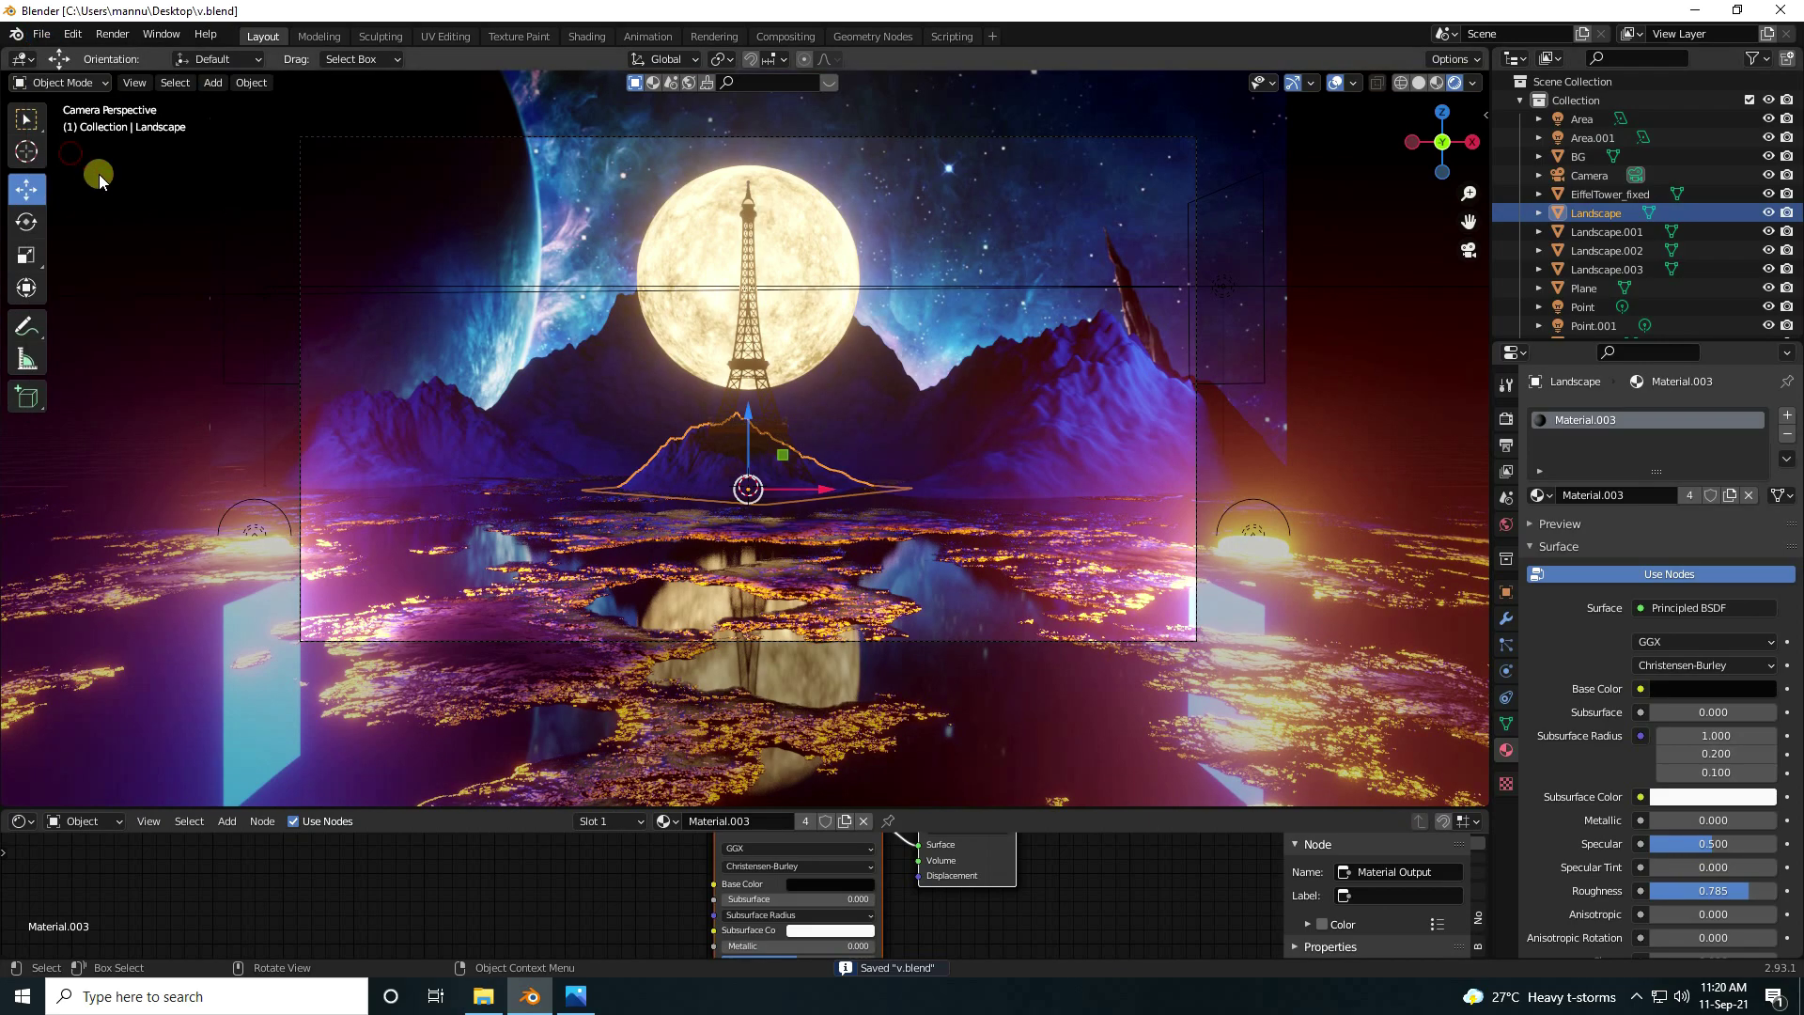
pyautogui.click(73, 35)
pyautogui.click(124, 54)
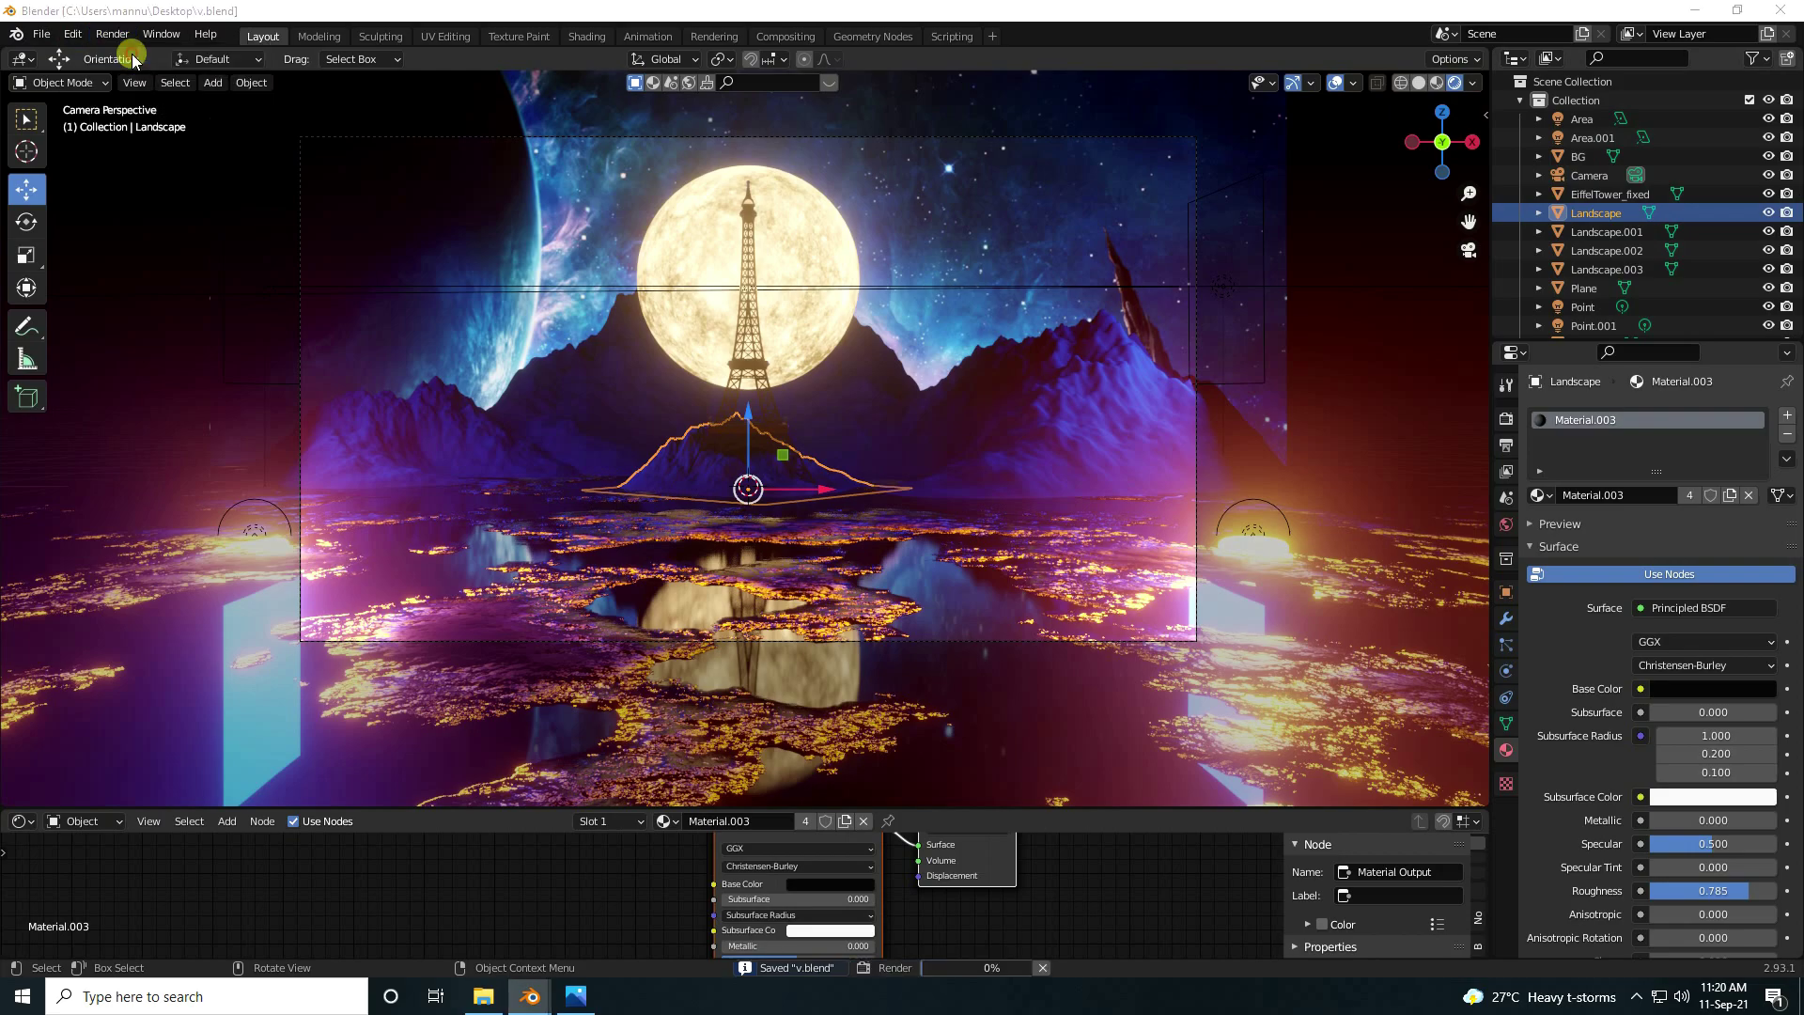